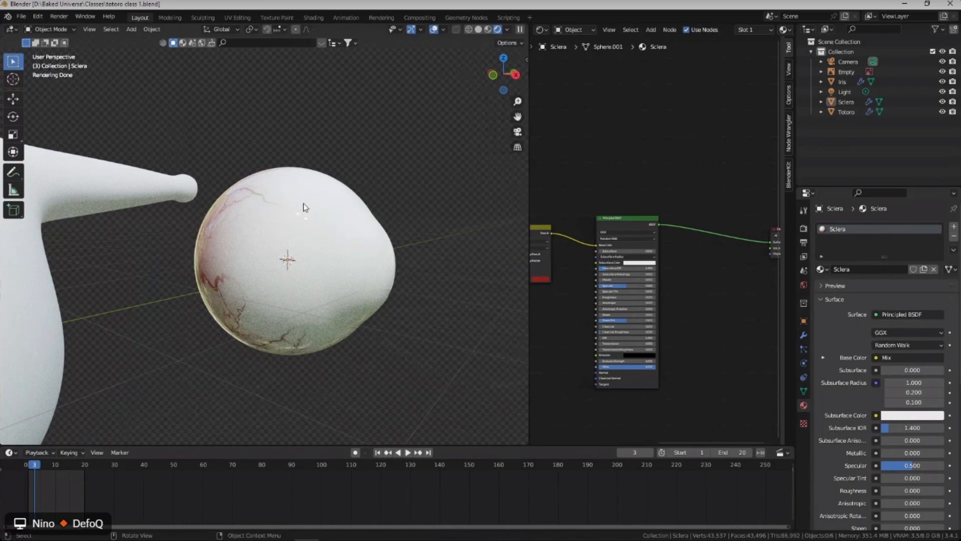
Save the Totoro project file.
{"action": "middle_click_drag", "start_coordinate": [303, 204], "coordinate": [349, 209]}
{"action": "key", "text": "ctrl+s"}
{"action": "scroll", "coordinate": [305, 187], "scroll_direction": "up", "scroll_amount": 4}
{"action": "scroll", "coordinate": [303, 183], "scroll_direction": "down", "scroll_amount": 5}
{"action": "scroll", "coordinate": [317, 187], "scroll_direction": "down", "scroll_amount": 4}
{"action": "middle_click_drag", "start_coordinate": [434, 209], "coordinate": [331, 204]}
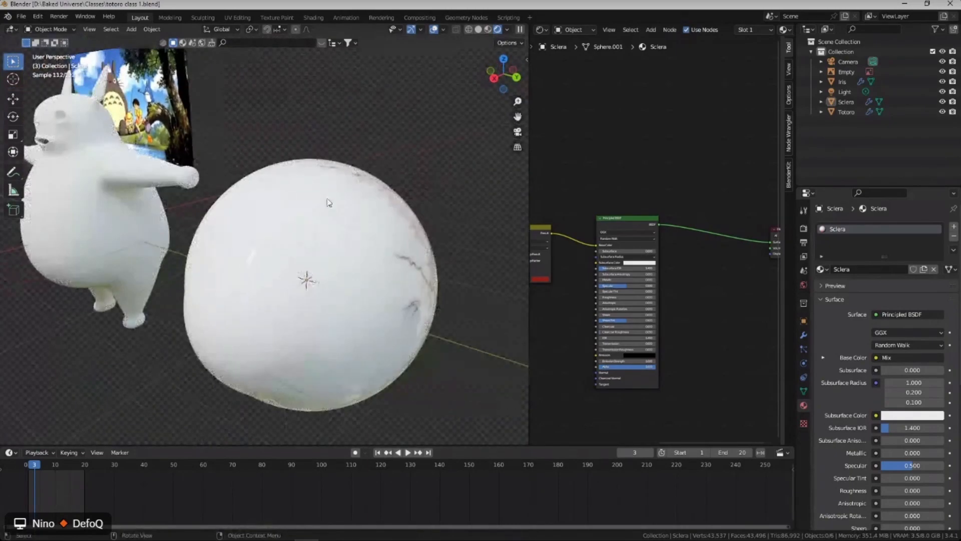
Select the sclera eyeball and widen its node editor around the Sclera image texture node.
{"action": "left_click", "coordinate": [401, 205]}
{"action": "scroll", "coordinate": [598, 187], "scroll_direction": "down", "scroll_amount": 11}
{"action": "middle_click_drag", "start_coordinate": [597, 177], "coordinate": [684, 178]}
{"action": "scroll", "coordinate": [620, 199], "scroll_direction": "up", "scroll_amount": 6}
{"action": "scroll", "coordinate": [609, 201], "scroll_direction": "up", "scroll_amount": 4}
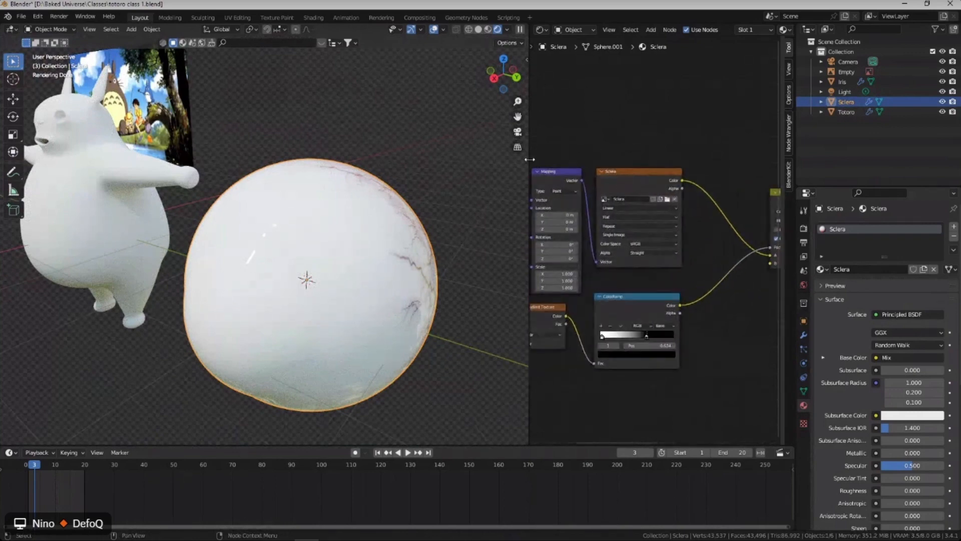
{"action": "left_click_drag", "start_coordinate": [528, 166], "coordinate": [404, 168]}
{"action": "scroll", "coordinate": [578, 199], "scroll_direction": "up", "scroll_amount": 2}
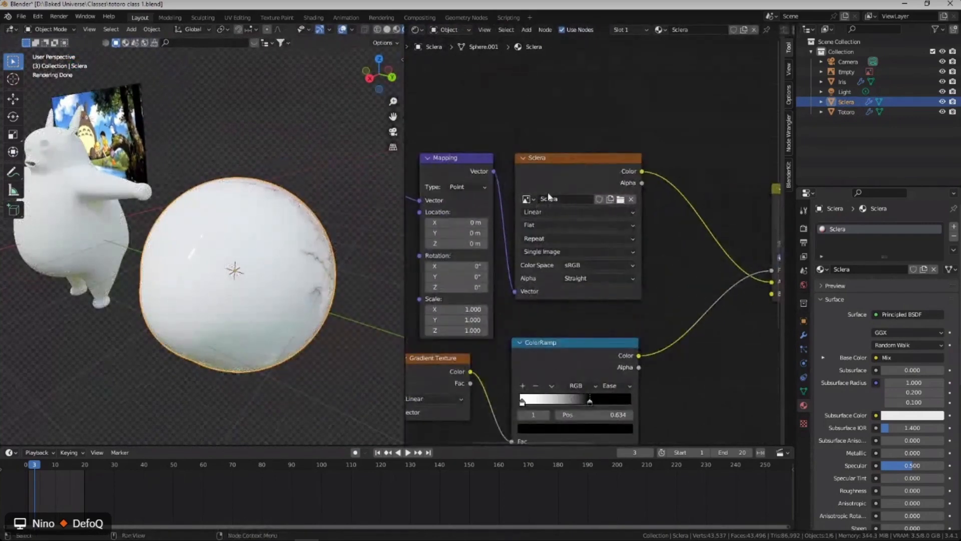
Switch the node editor area to the Image Editor and save the Sclera vein image.
{"action": "left_click", "coordinate": [418, 30]}
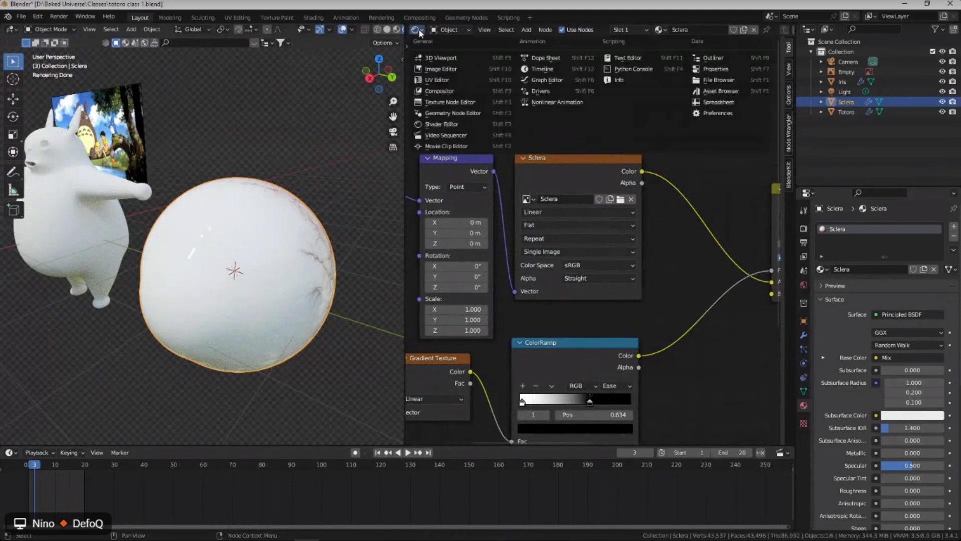
{"action": "left_click", "coordinate": [445, 69]}
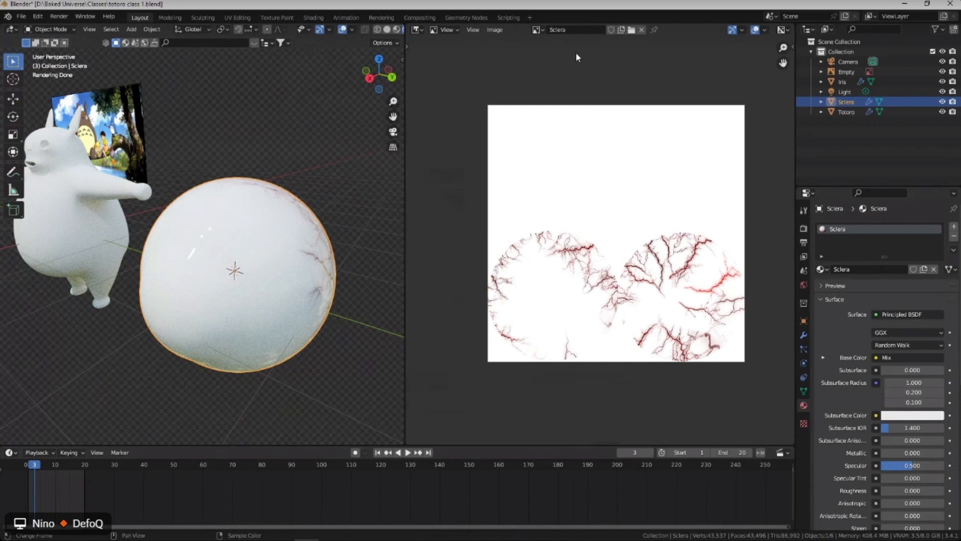
{"action": "left_click", "coordinate": [495, 30]}
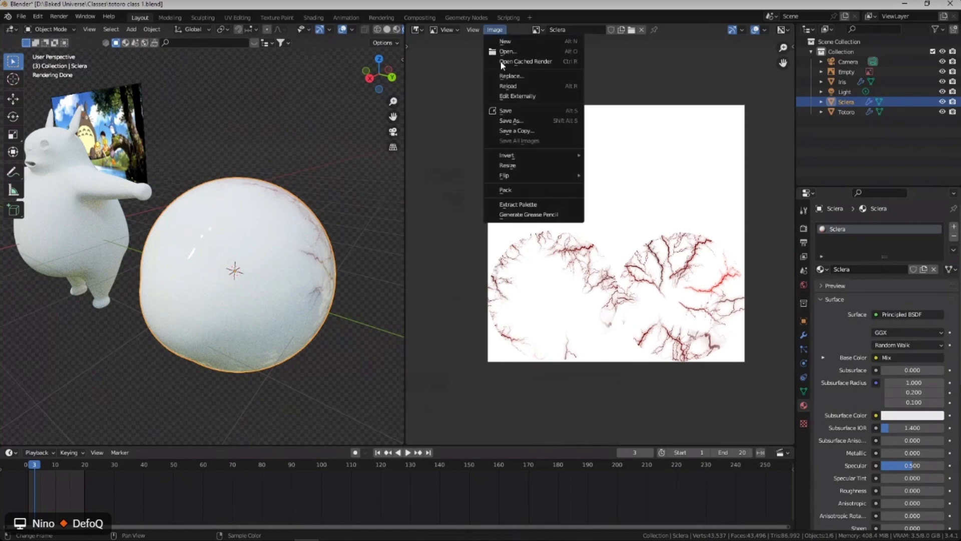
{"action": "left_click", "coordinate": [519, 111]}
Save the vein image as Sclera.png in D:\Baked Universe\Classes, overwriting the existing file.
{"action": "left_click", "coordinate": [494, 30]}
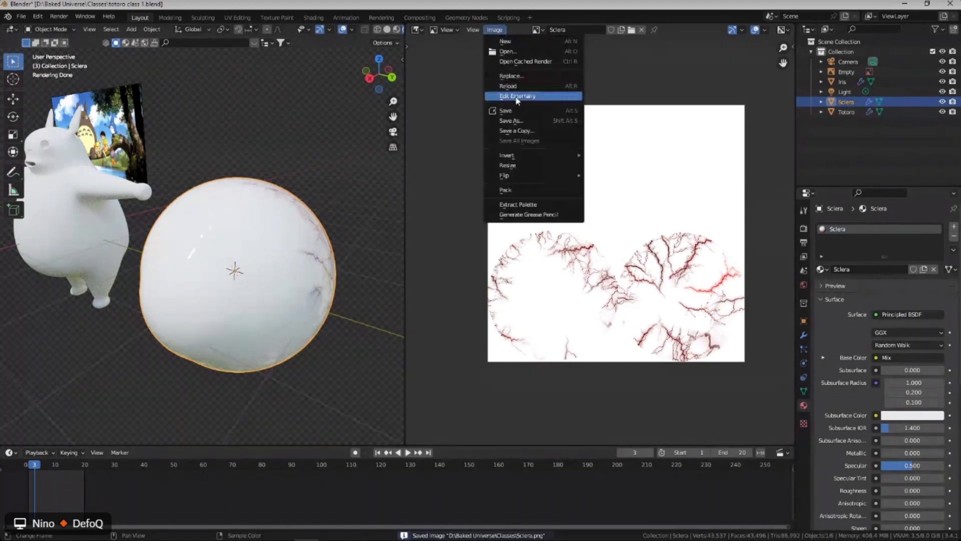
{"action": "left_click", "coordinate": [521, 119]}
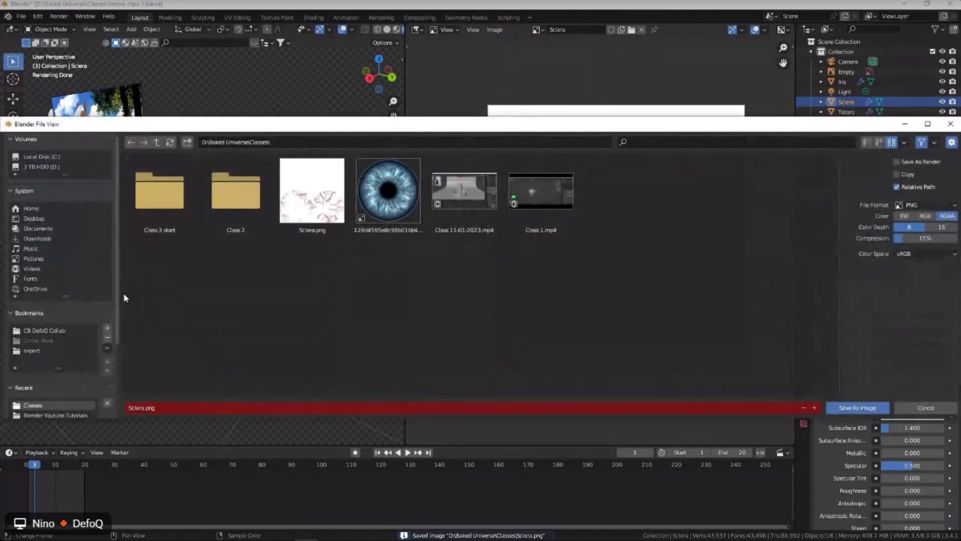
{"action": "left_click", "coordinate": [179, 408]}
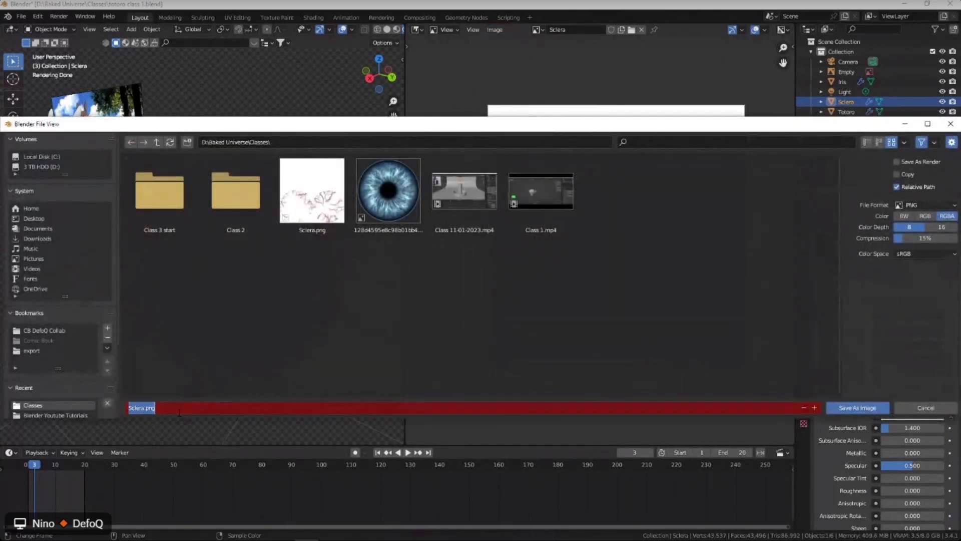
{"action": "left_click", "coordinate": [310, 210]}
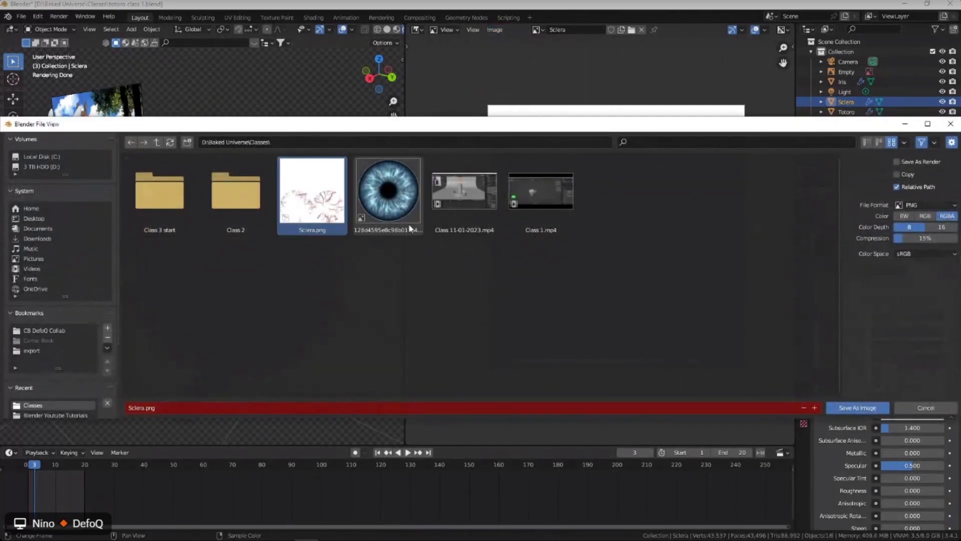
{"action": "left_click", "coordinate": [863, 409]}
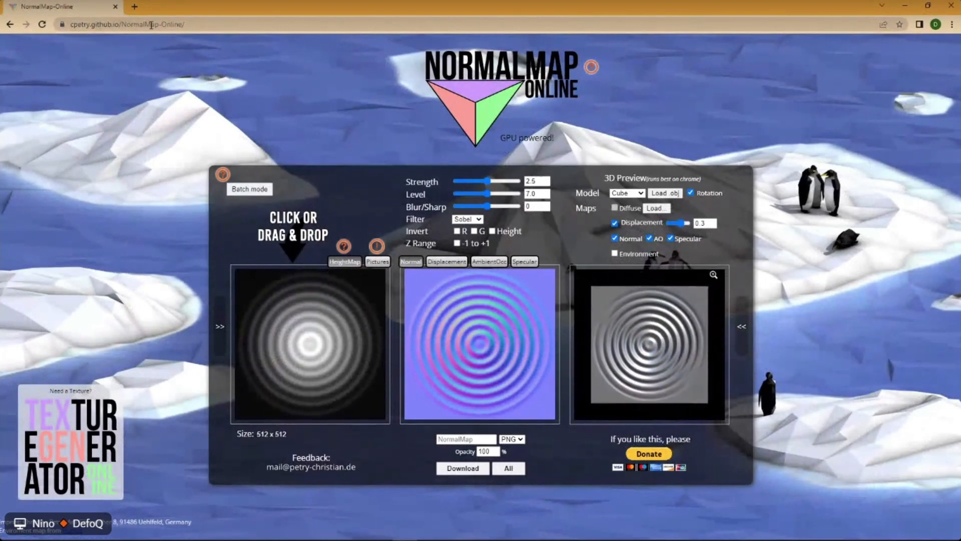
Select the web address of the NormalMap-Online page in the browser.
{"action": "left_click", "coordinate": [125, 25]}
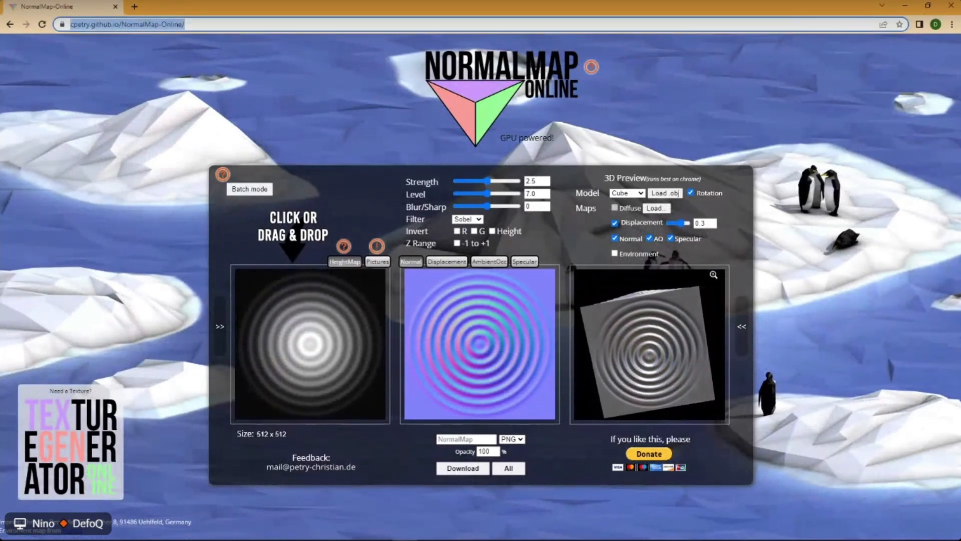
{"action": "key", "text": "alt+Tab"}
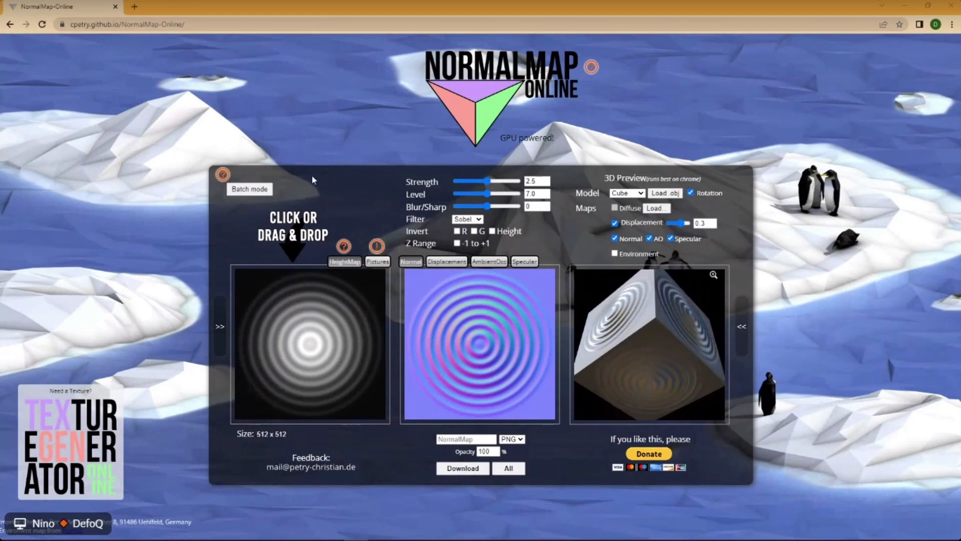
Start loading an image in batch mode on NormalMap-Online and browse to the Baked Universe folder on drive D.
{"action": "left_click", "coordinate": [250, 189]}
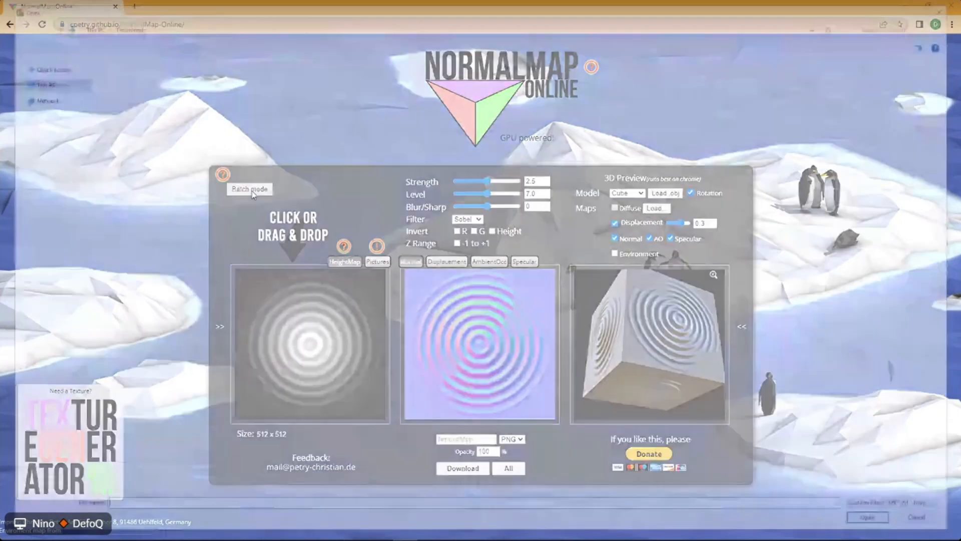
{"action": "left_click", "coordinate": [39, 65]}
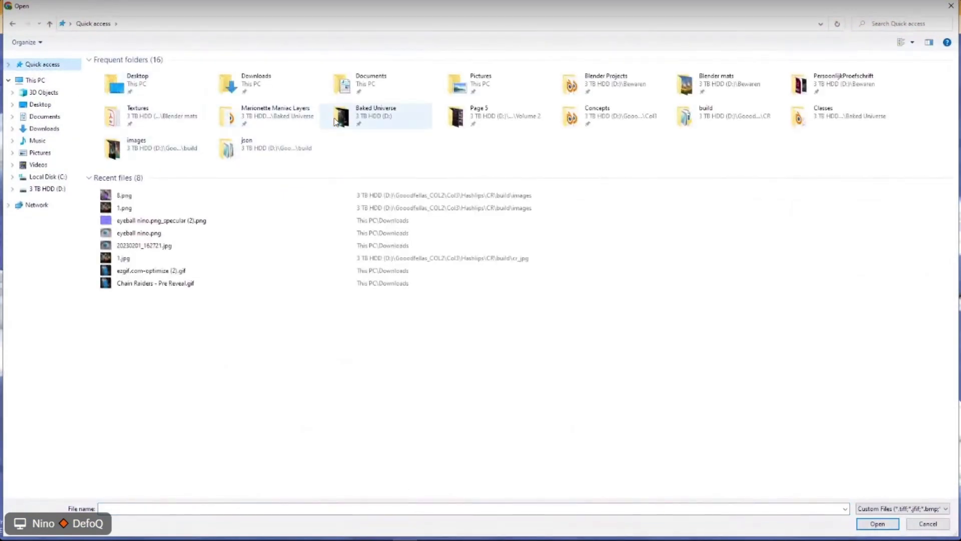
{"action": "double_click", "coordinate": [385, 120]}
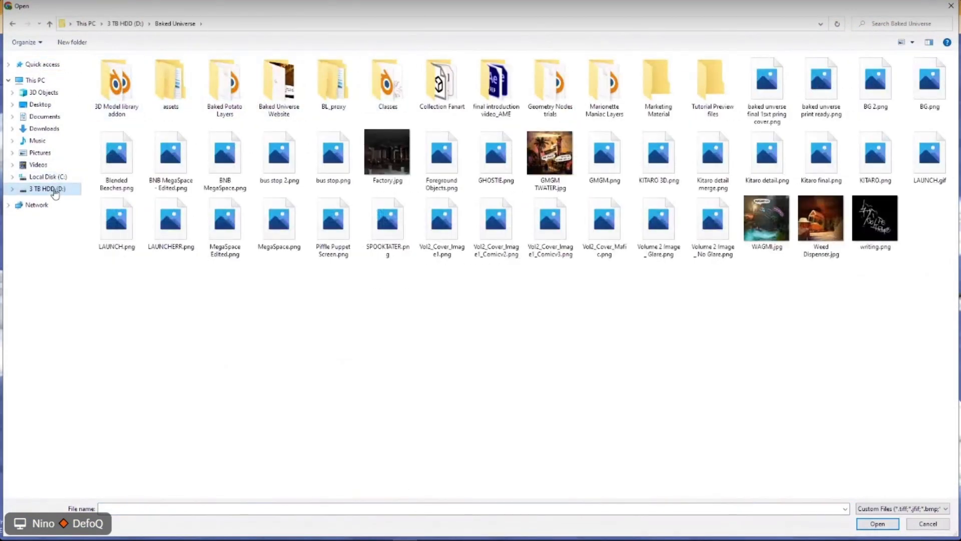
{"action": "left_click", "coordinate": [53, 189]}
{"action": "left_click", "coordinate": [900, 24]}
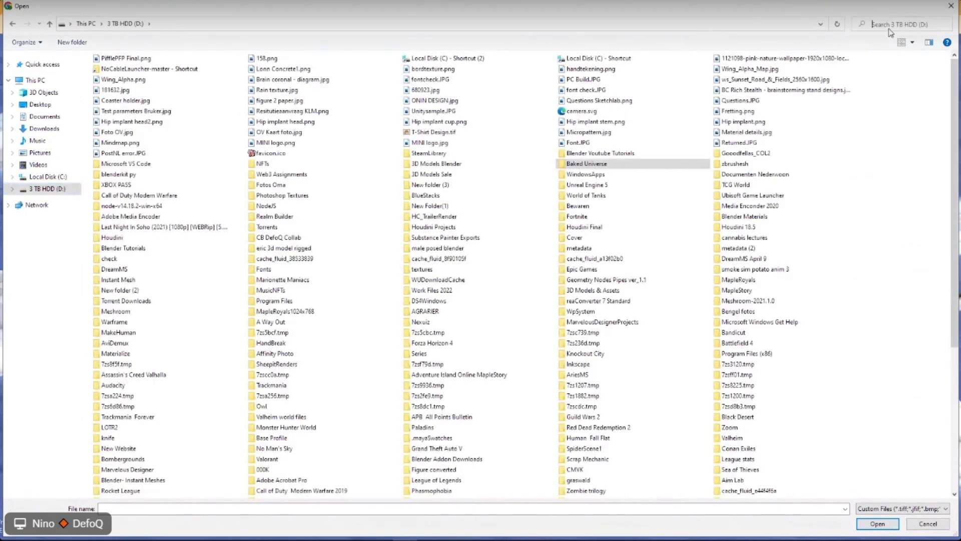
{"action": "double_click", "coordinate": [605, 165]}
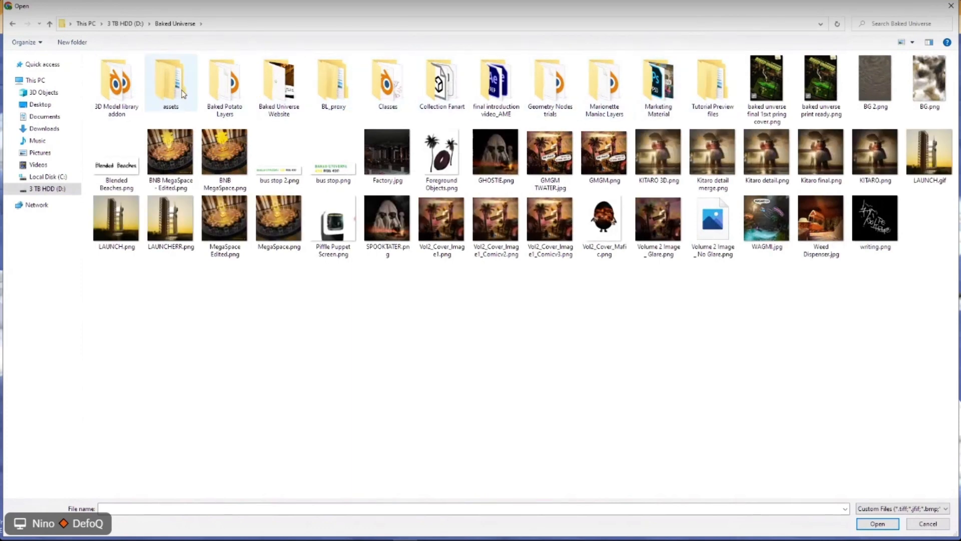
{"action": "double_click", "coordinate": [713, 82]}
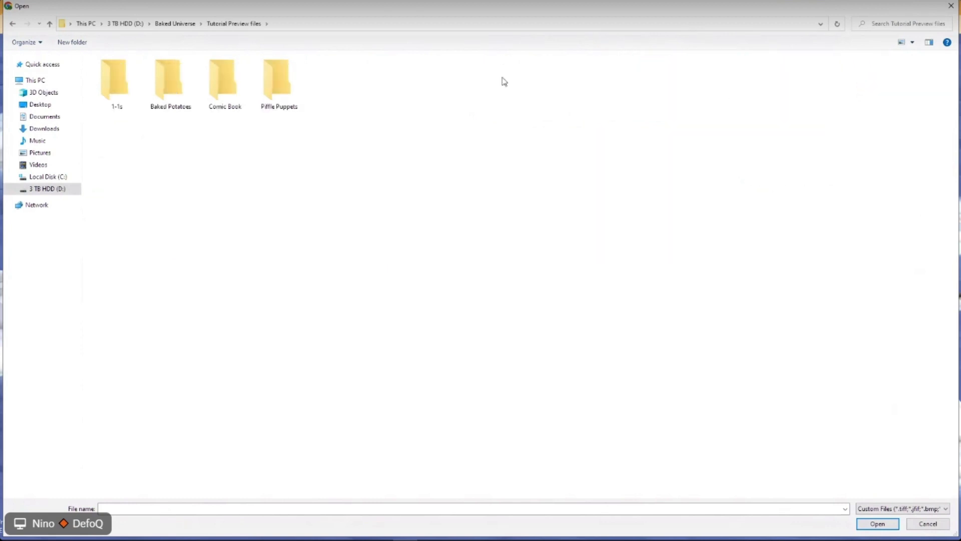
{"action": "left_click", "coordinate": [13, 24]}
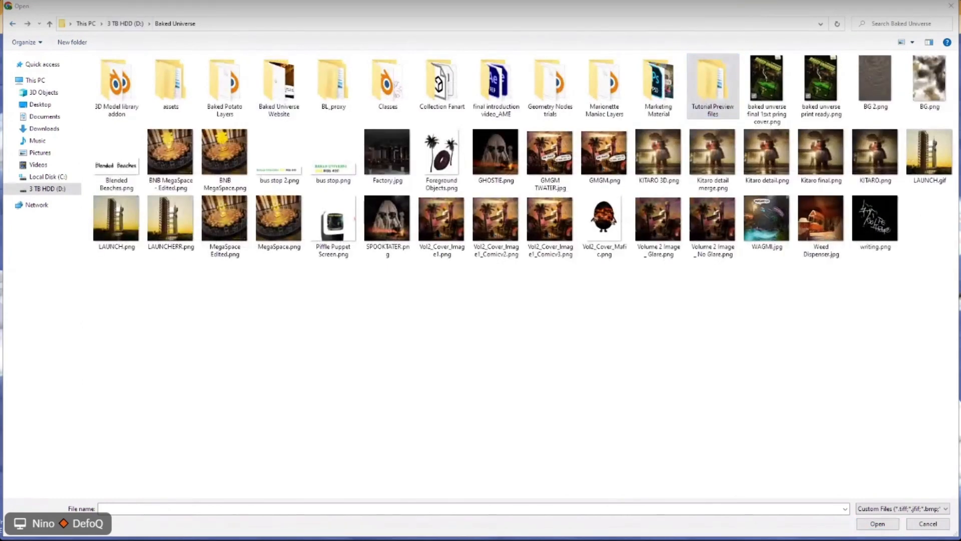
Switch to Blender and look up the folder path where the Sclera image is saved, without saving again.
{"action": "key", "text": "alt+Tab"}
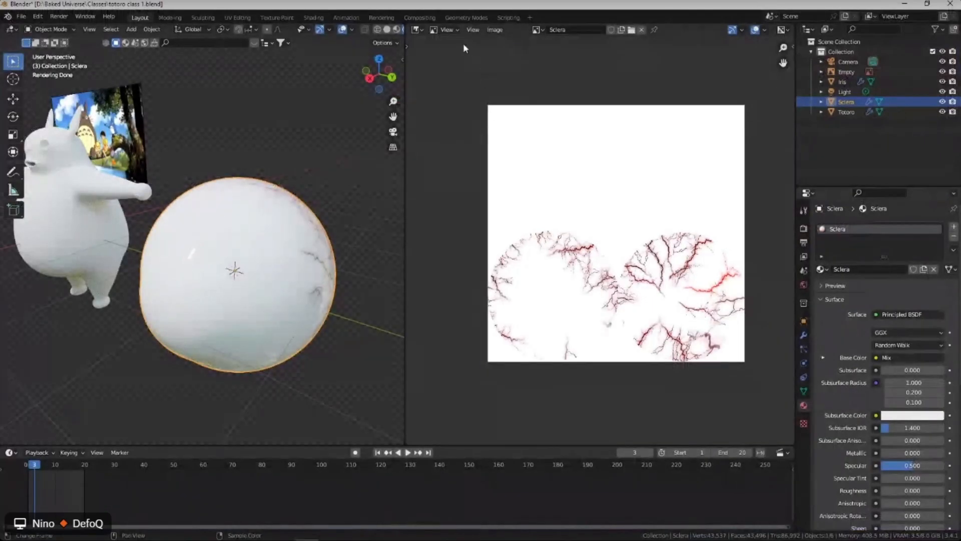
{"action": "left_click", "coordinate": [495, 30]}
{"action": "left_click", "coordinate": [509, 122]}
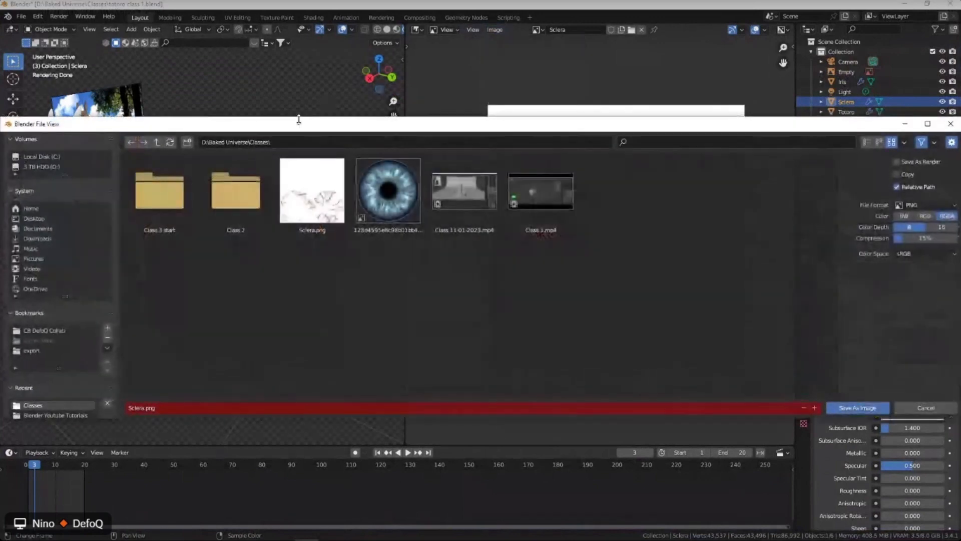
{"action": "left_click", "coordinate": [950, 124]}
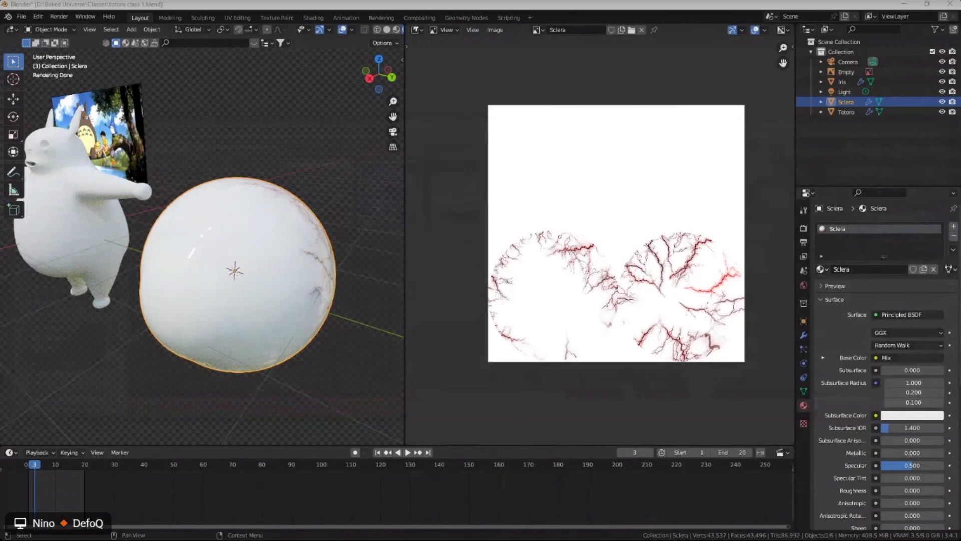
Switch back to NormalMap-Online's file dialog, go to D:\Baked Universe\Classes\ and open Sclera.png.
{"action": "key", "text": "alt+Tab"}
{"action": "left_click", "coordinate": [295, 26]}
{"action": "type", "text": "D:\\Baked Universe\\Classes\\"}
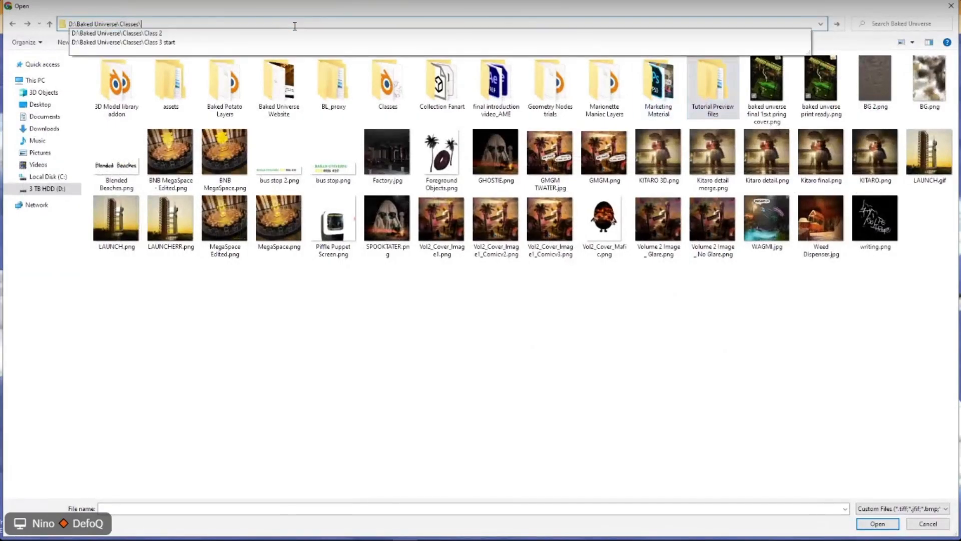
{"action": "key", "text": "Return"}
{"action": "double_click", "coordinate": [275, 83]}
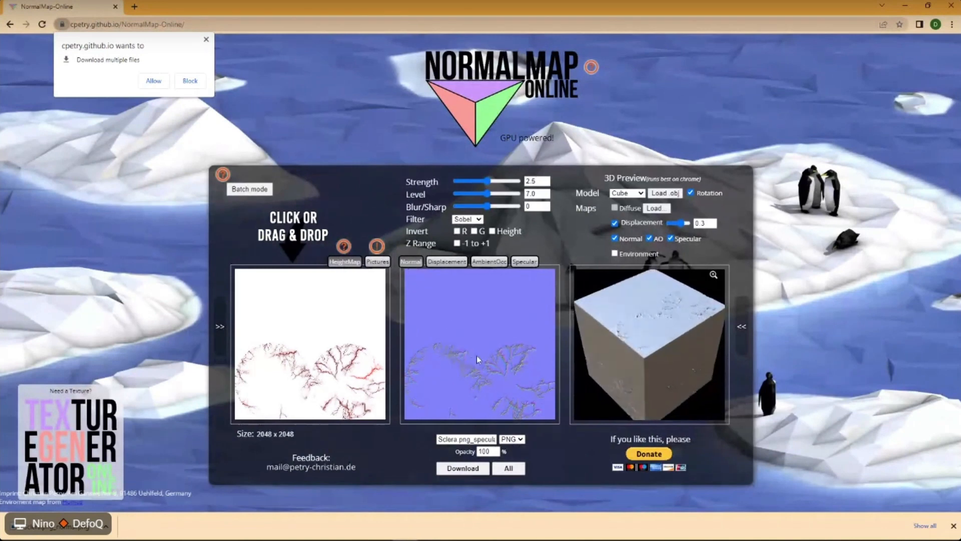
Display the Displacement map and allow the site to download multiple files.
{"action": "left_click", "coordinate": [452, 262]}
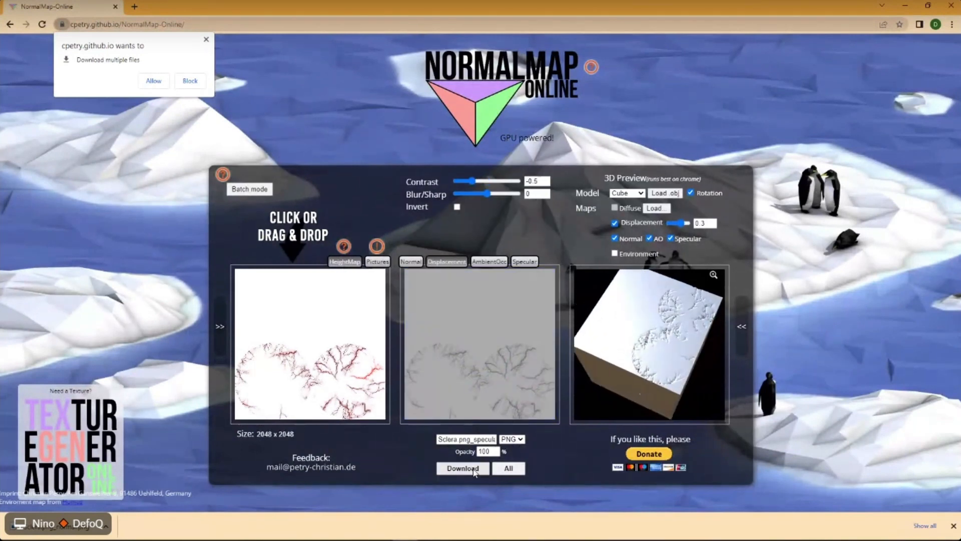
{"action": "left_click", "coordinate": [153, 82]}
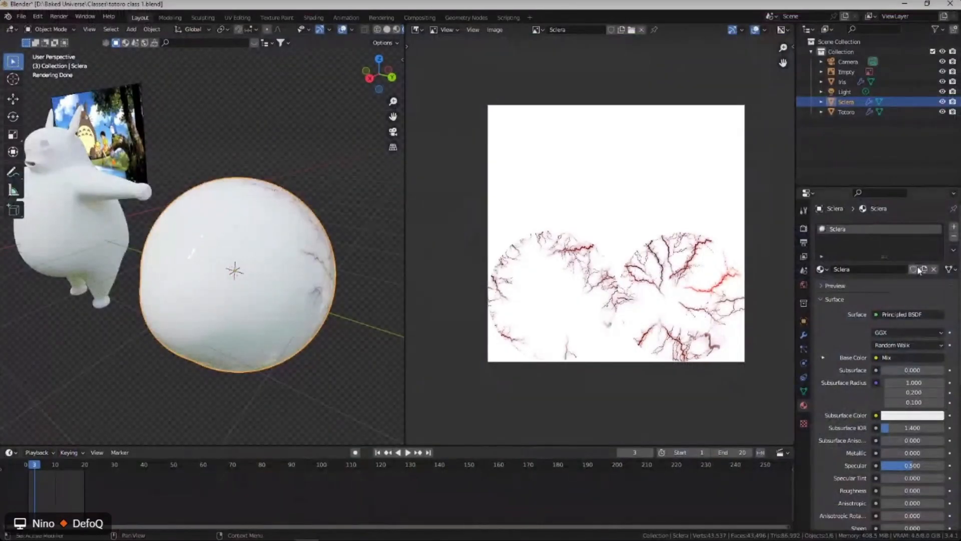
Return Blender's image area to the Shader Editor and select the Texture Coordinate, Mapping and Sclera image texture nodes.
{"action": "left_click", "coordinate": [420, 29]}
{"action": "left_click", "coordinate": [453, 122]}
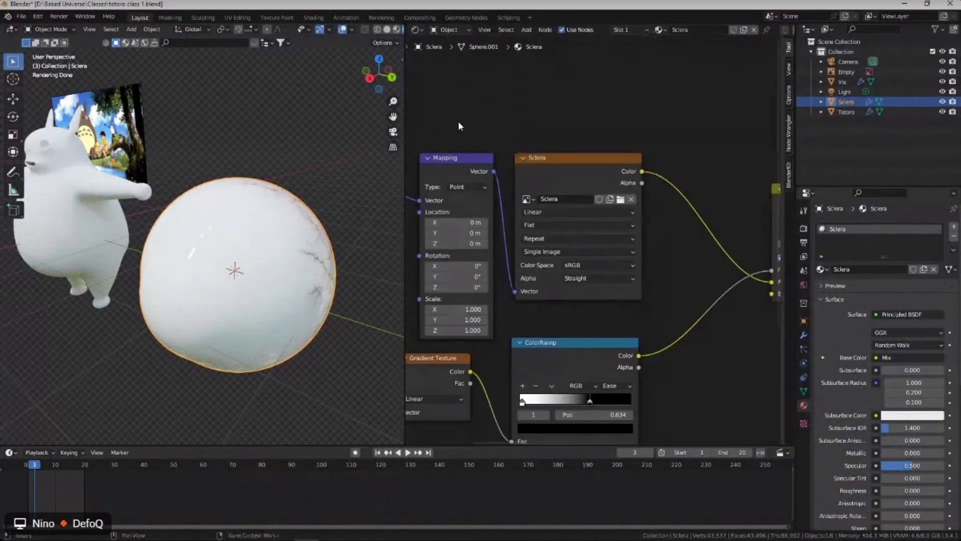
{"action": "scroll", "coordinate": [519, 107], "scroll_direction": "down", "scroll_amount": 4}
{"action": "scroll", "coordinate": [520, 116], "scroll_direction": "up", "scroll_amount": 3}
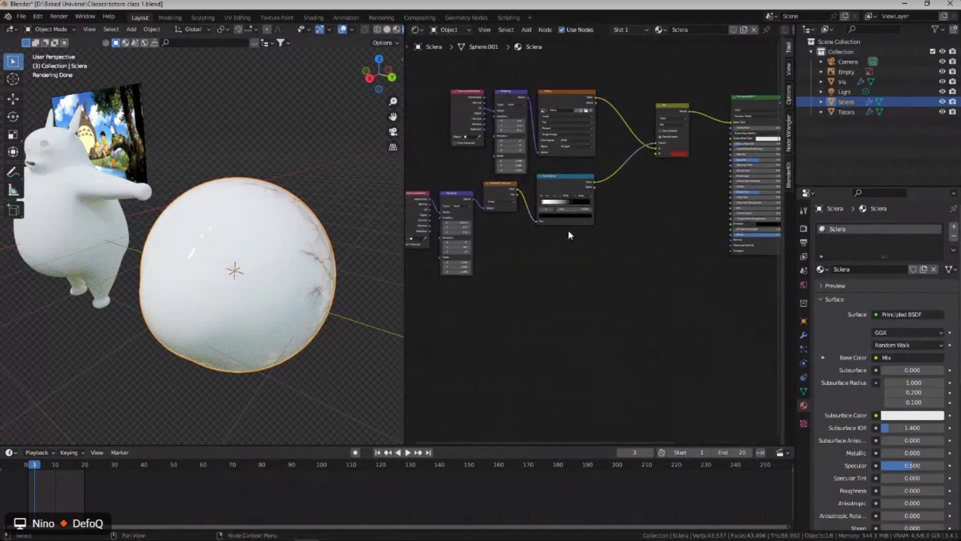
{"action": "scroll", "coordinate": [473, 125], "scroll_direction": "up", "scroll_amount": 2}
{"action": "left_click", "coordinate": [471, 129]}
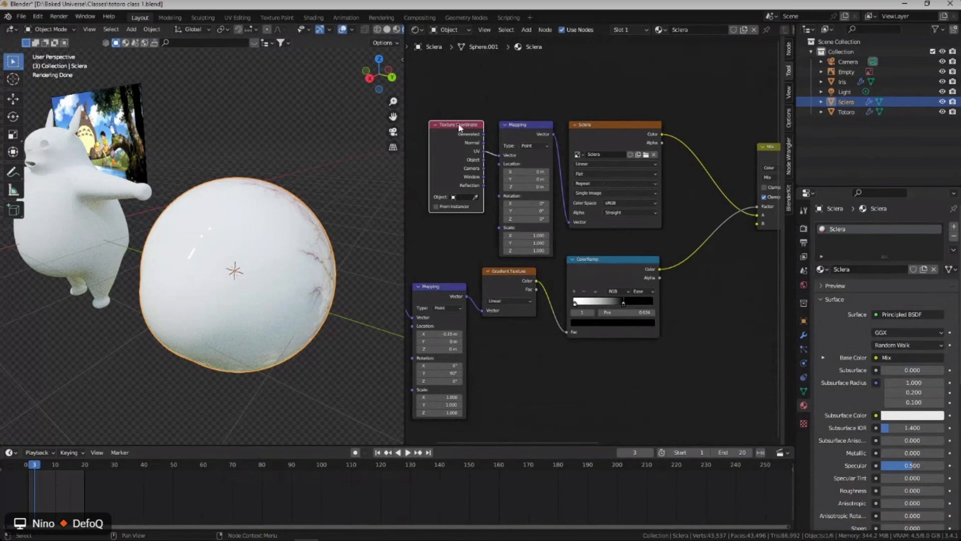
{"action": "left_click", "coordinate": [519, 132], "text": "shift"}
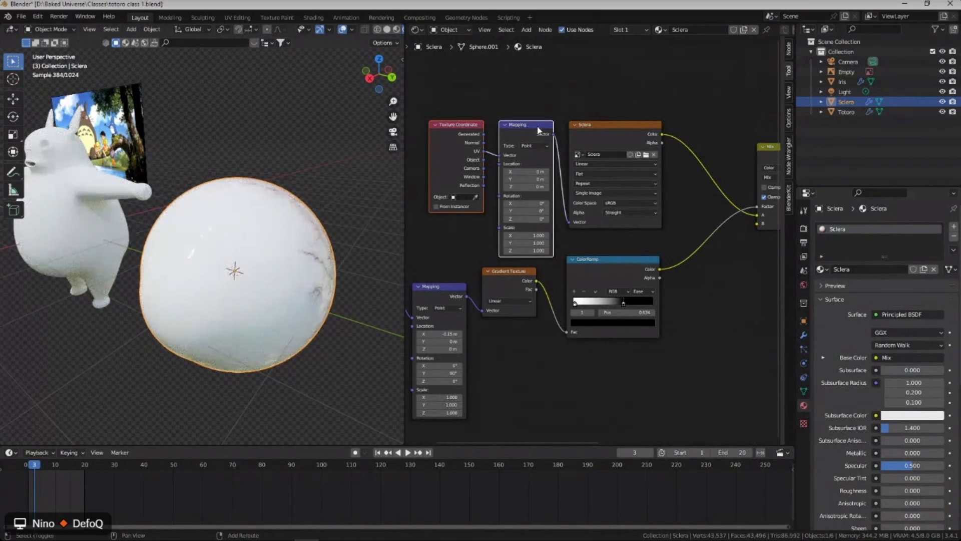
{"action": "left_click", "coordinate": [598, 128], "text": "shift"}
Enable Screencast Keys in the 3D viewport and collapse its settings sidebar.
{"action": "left_click", "coordinate": [402, 59]}
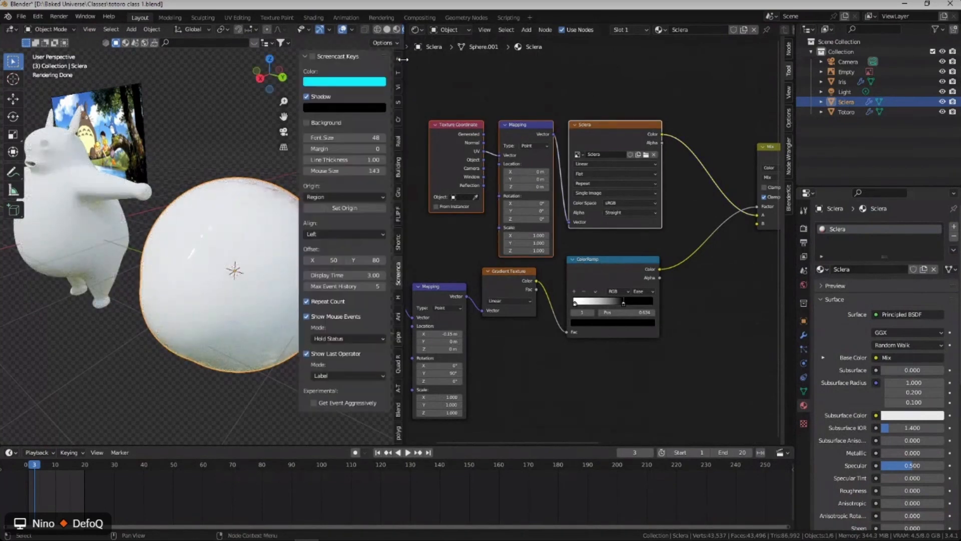
{"action": "left_click", "coordinate": [313, 57]}
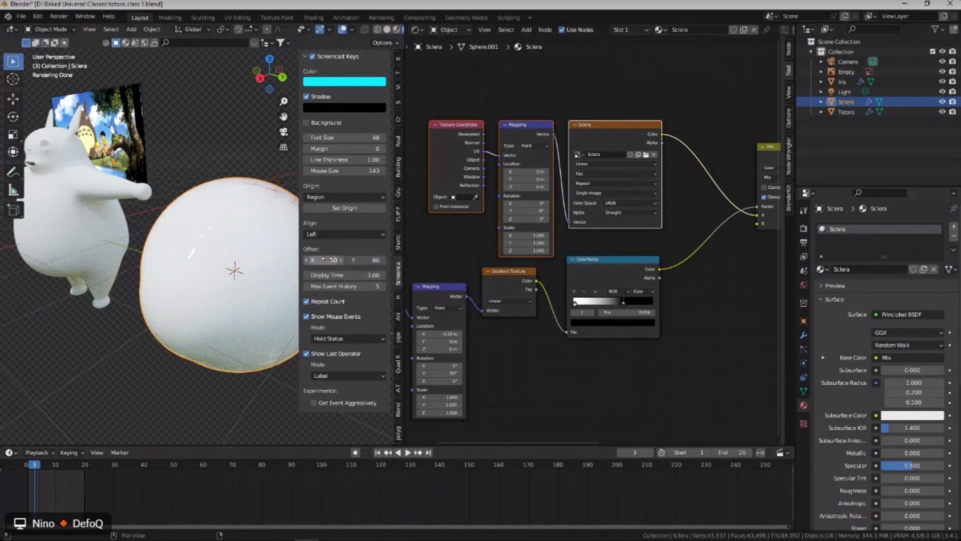
{"action": "left_click", "coordinate": [300, 69]}
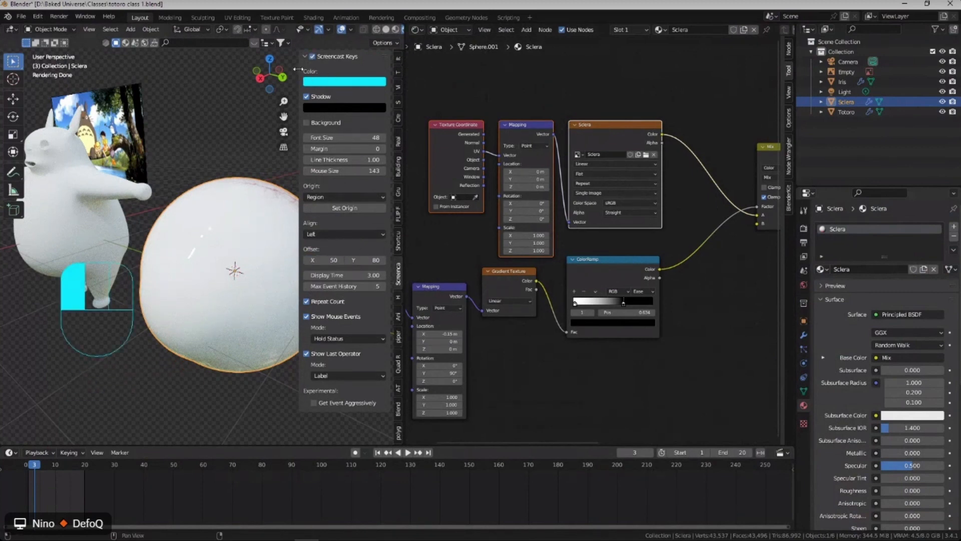
{"action": "left_click_drag", "start_coordinate": [298, 69], "coordinate": [396, 72]}
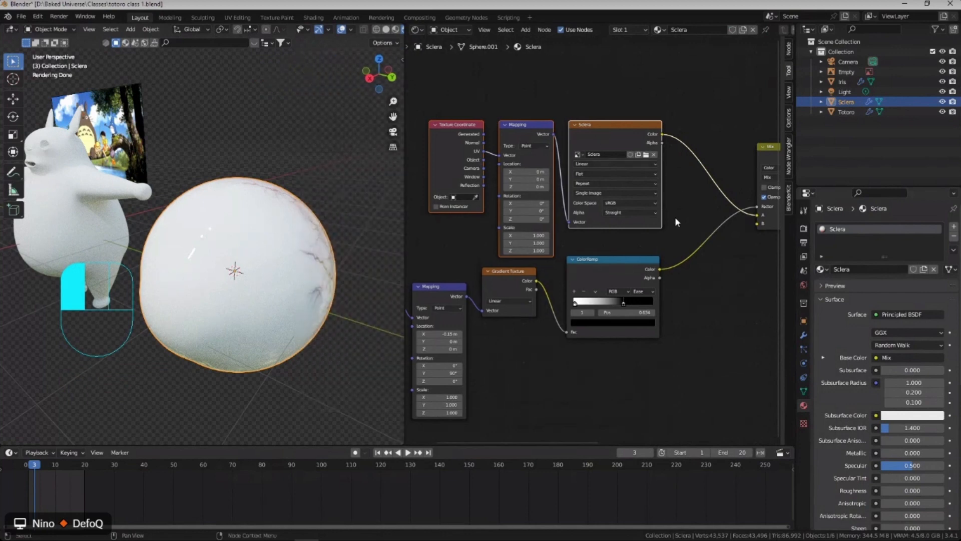
{"action": "scroll", "coordinate": [675, 217], "scroll_direction": "down", "scroll_amount": 1}
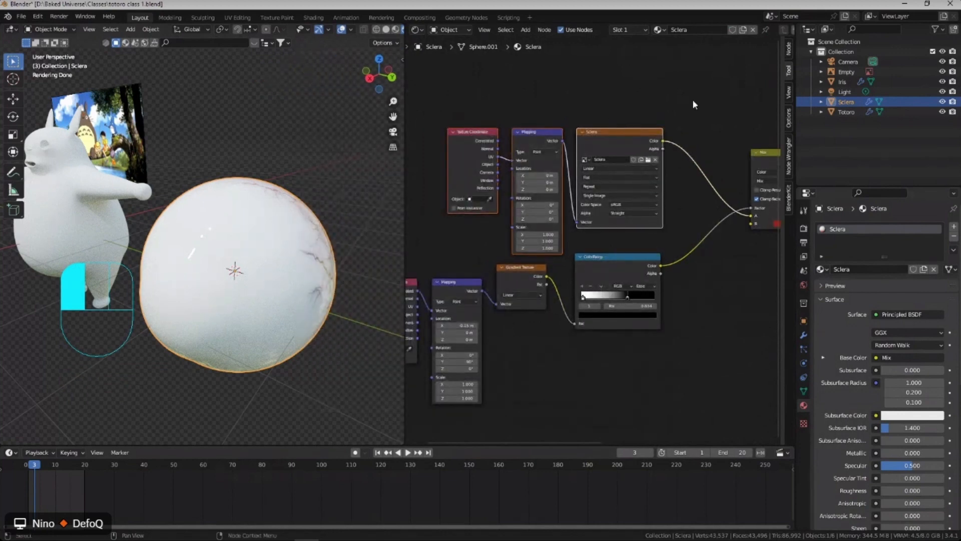
{"action": "scroll", "coordinate": [684, 109], "scroll_direction": "down", "scroll_amount": 1}
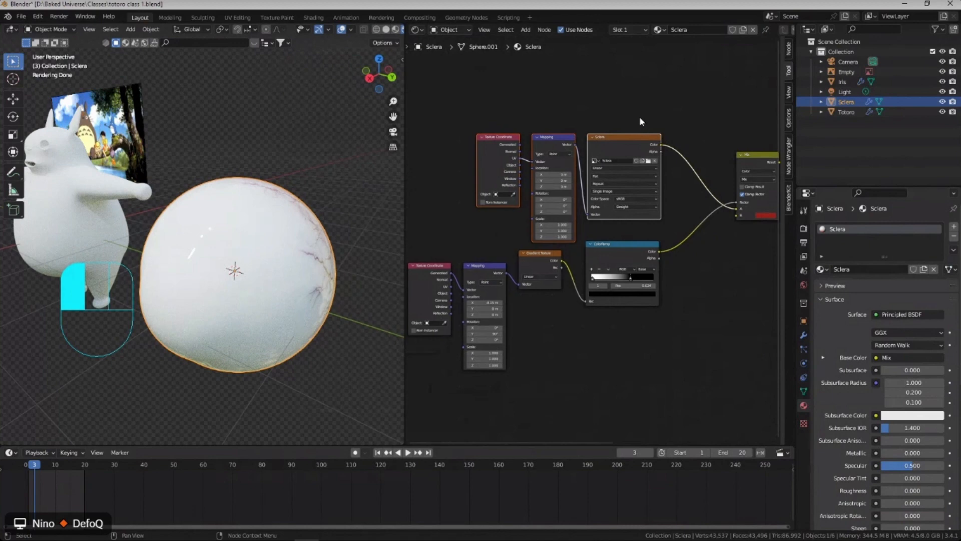
{"action": "scroll", "coordinate": [638, 116], "scroll_direction": "up", "scroll_amount": 3}
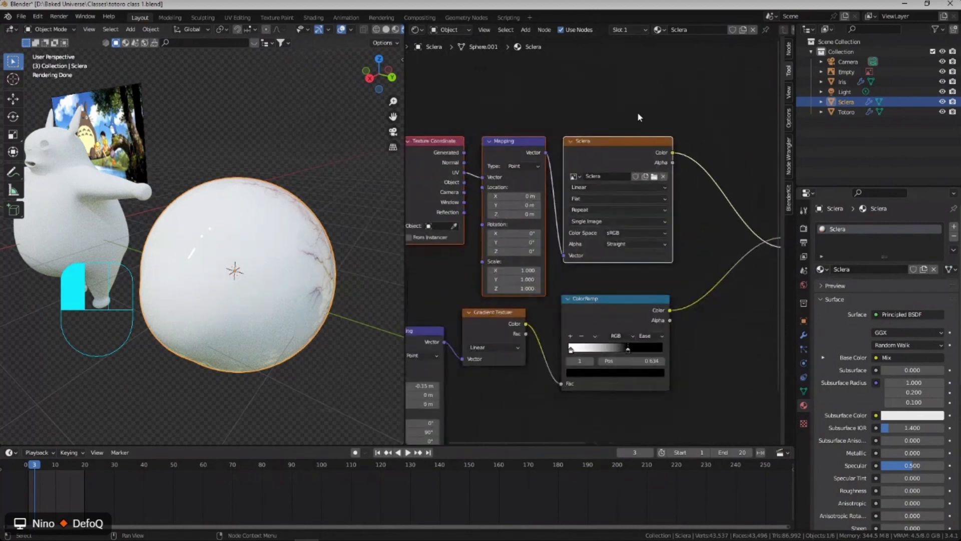
{"action": "scroll", "coordinate": [638, 112], "scroll_direction": "down", "scroll_amount": 1}
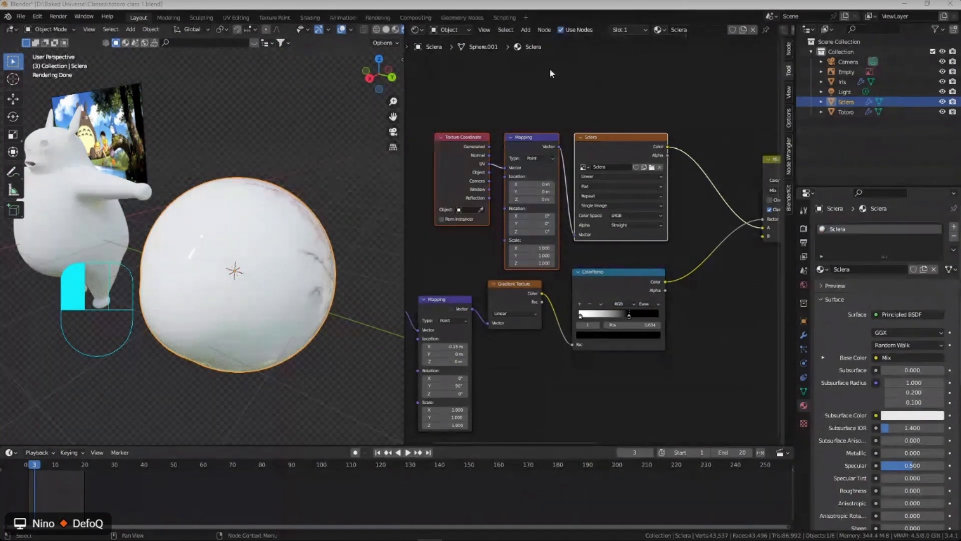
Save the project, restart Blender and reopen the recent file totoro class 1.blend.
{"action": "left_click", "coordinate": [142, 216]}
{"action": "key", "text": "ctrl+s"}
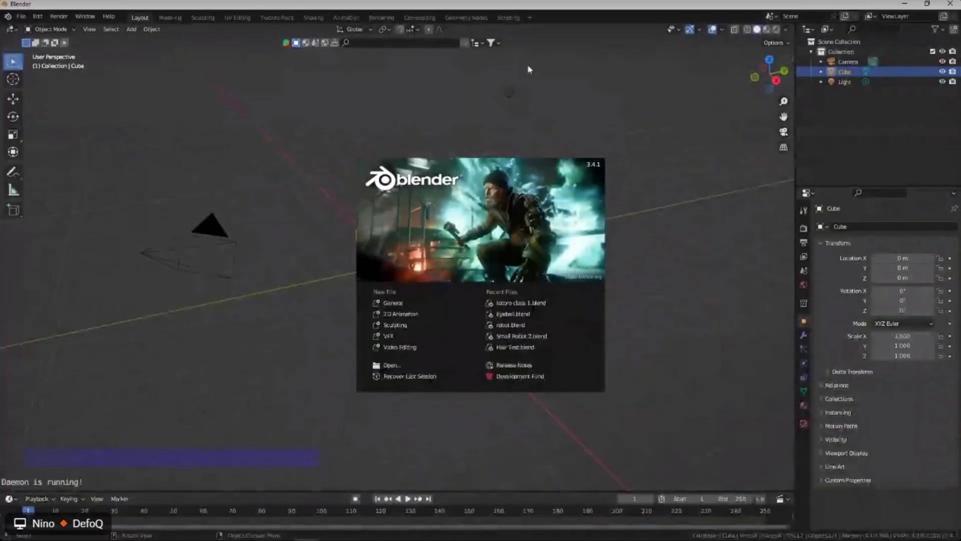
{"action": "left_click", "coordinate": [507, 303]}
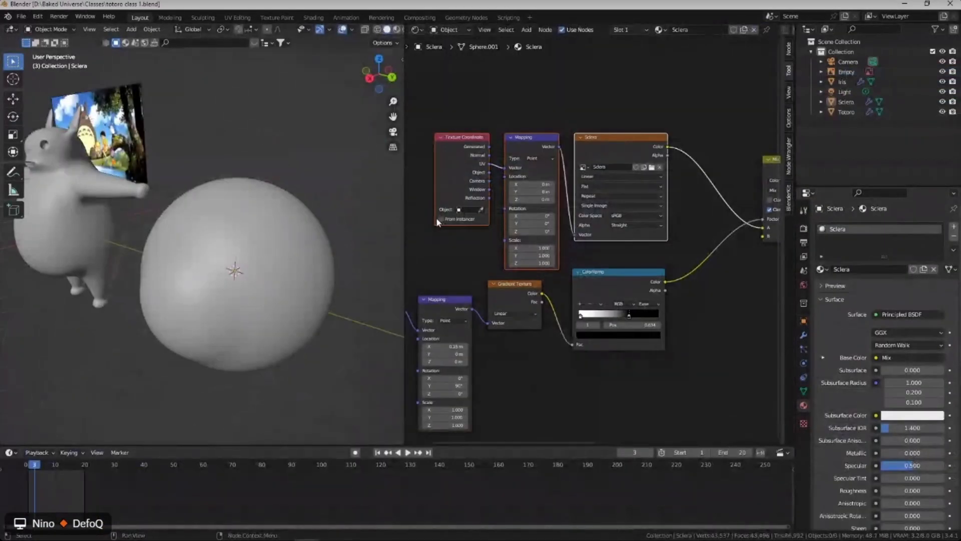
Duplicate the connected Texture Coordinate, Mapping and Sclera image texture nodes and place the copies below the ColorRamp node.
{"action": "middle_click_drag", "start_coordinate": [229, 272], "coordinate": [288, 271]}
{"action": "scroll", "coordinate": [493, 183], "scroll_direction": "down", "scroll_amount": 2}
{"action": "middle_click_drag", "start_coordinate": [491, 188], "coordinate": [476, 141]}
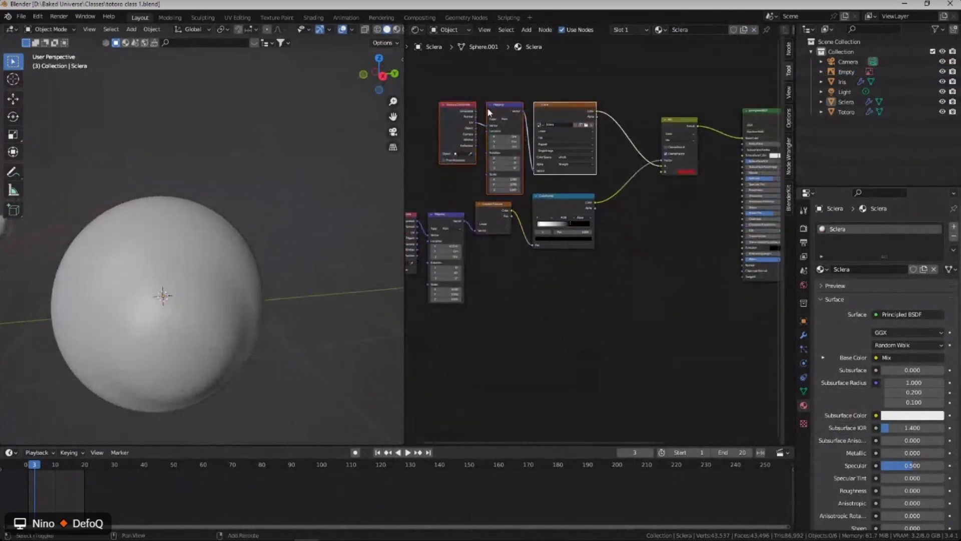
{"action": "left_click", "coordinate": [462, 105]}
{"action": "left_click", "coordinate": [503, 108], "text": "shift"}
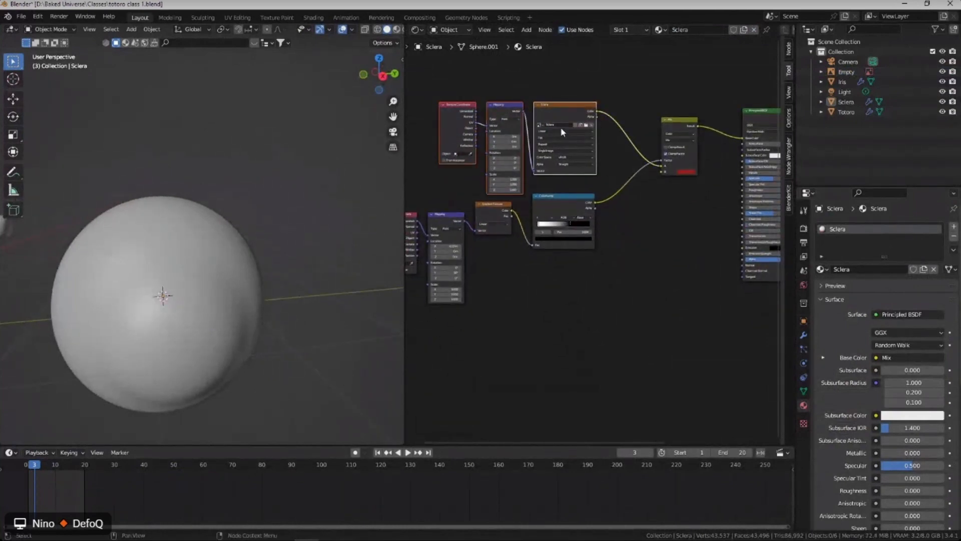
{"action": "scroll", "coordinate": [564, 132], "scroll_direction": "down", "scroll_amount": 2}
{"action": "key", "text": "shift+d"}
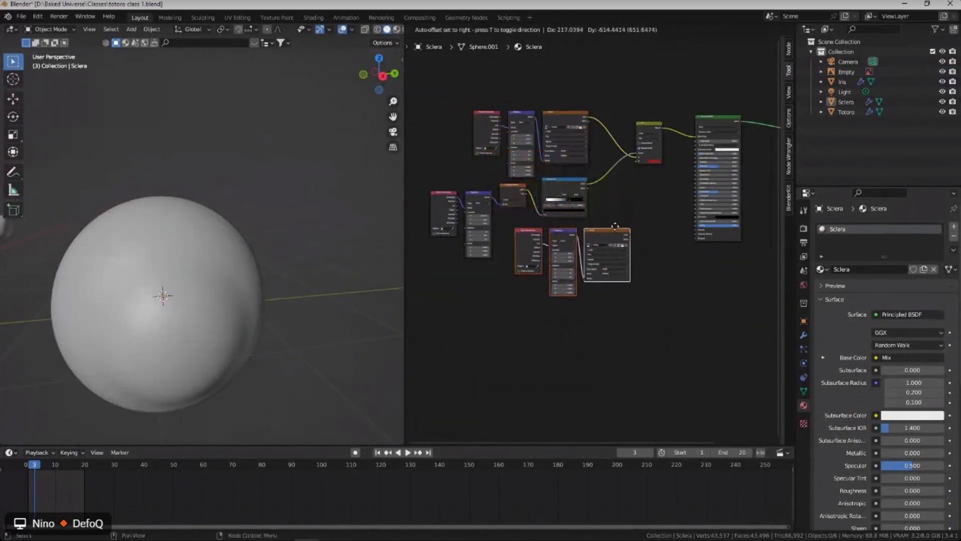
{"action": "left_click", "coordinate": [619, 243]}
Replace the image in the duplicated Sclera texture node with Sclera.png_specular (1).png from the Downloads folder.
{"action": "scroll", "coordinate": [574, 260], "scroll_direction": "up", "scroll_amount": 5}
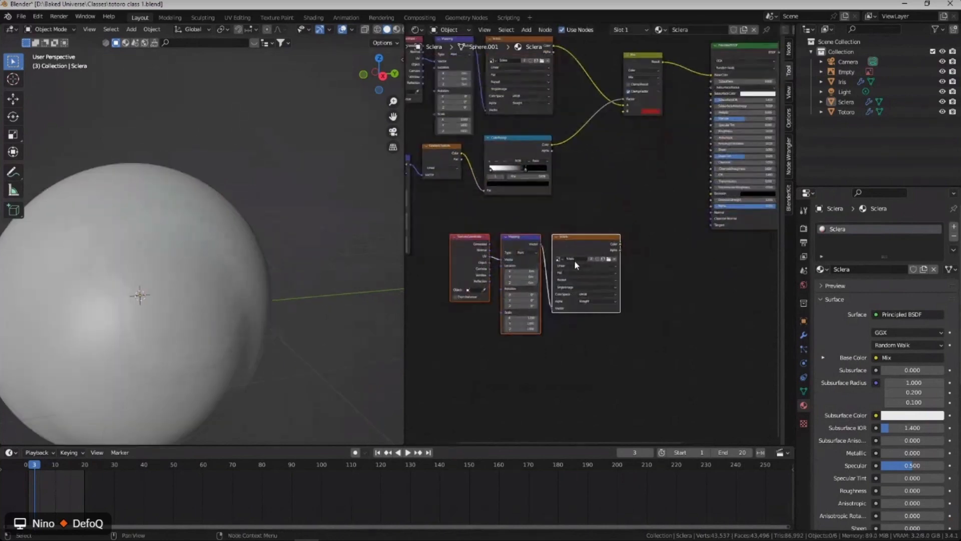
{"action": "left_click", "coordinate": [626, 258]}
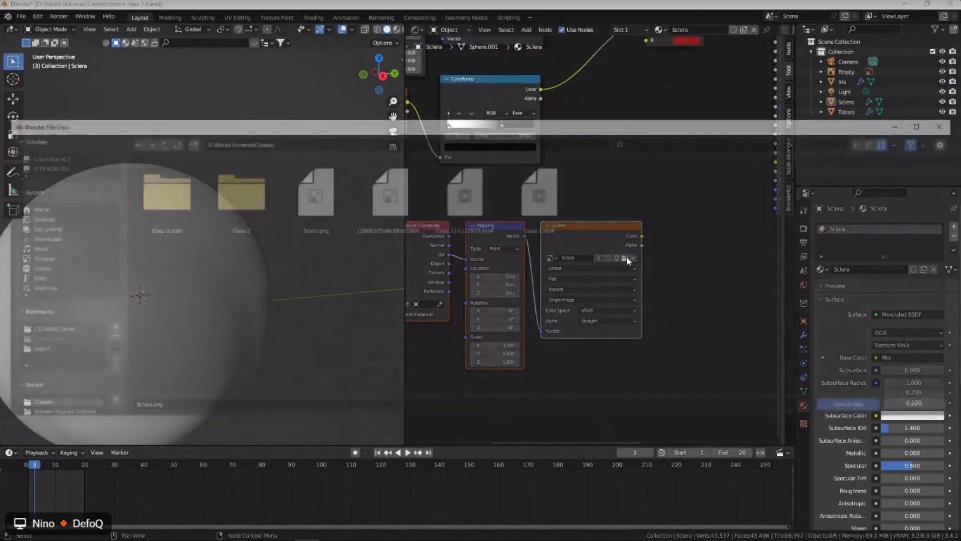
{"action": "left_click", "coordinate": [59, 239]}
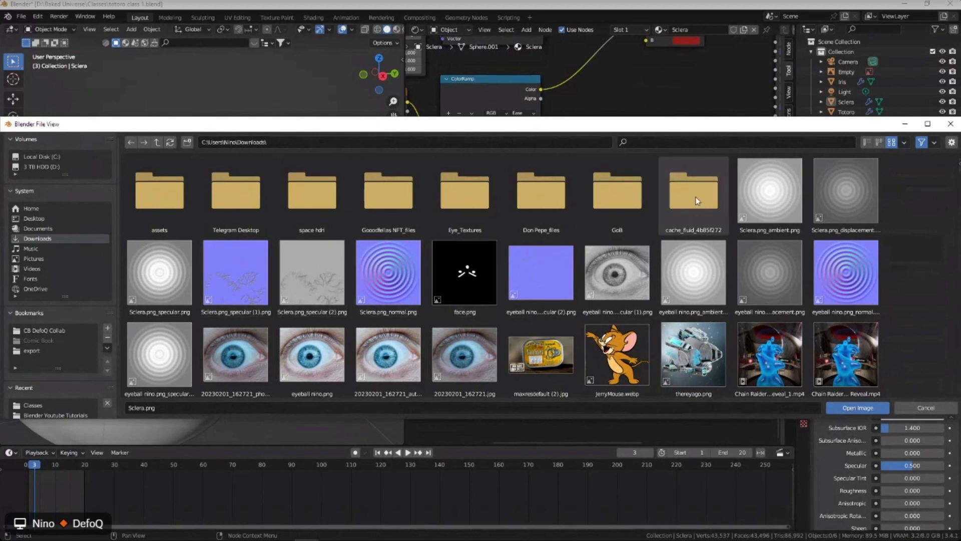
{"action": "left_click", "coordinate": [243, 290]}
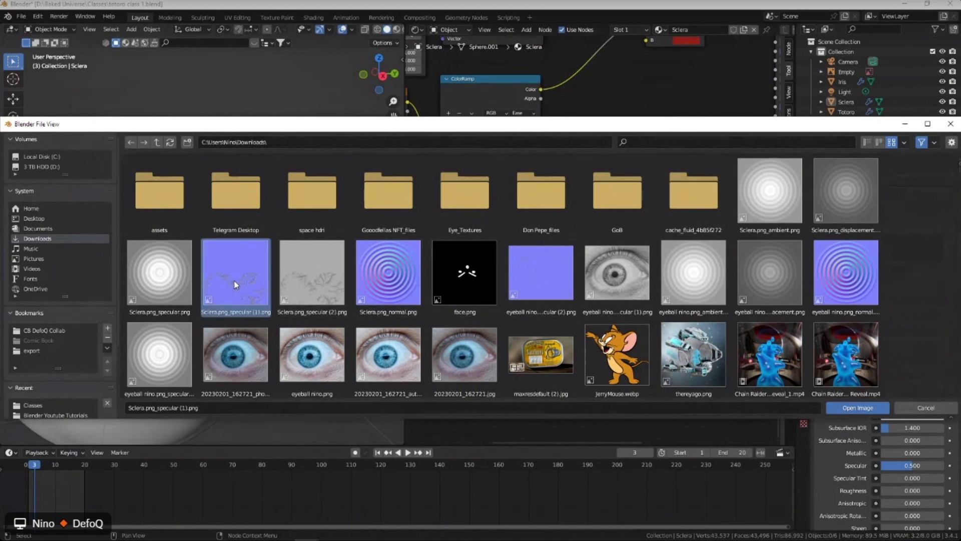
{"action": "double_click", "coordinate": [235, 284]}
Duplicate the normal texture's three-node set below itself and load Sclera.png_specular (2).png into the new image node.
{"action": "scroll", "coordinate": [611, 269], "scroll_direction": "down", "scroll_amount": 3}
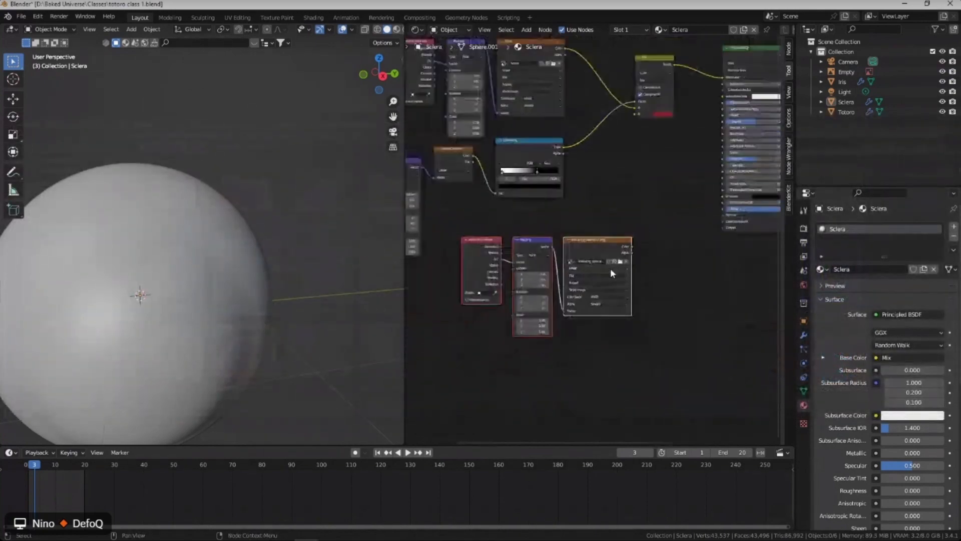
{"action": "middle_click_drag", "start_coordinate": [624, 300], "coordinate": [607, 210]}
{"action": "key", "text": "shift+d"}
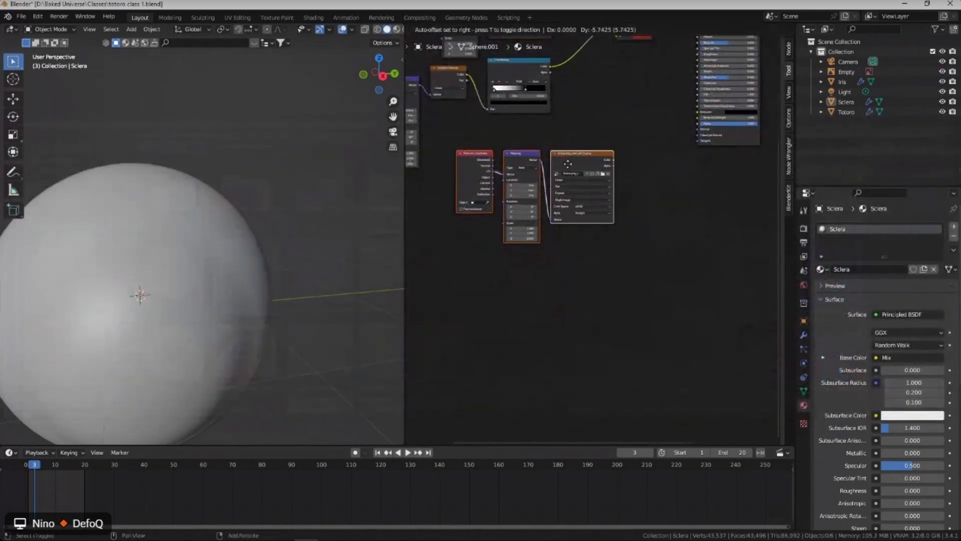
{"action": "left_click", "coordinate": [570, 259]}
{"action": "scroll", "coordinate": [586, 278], "scroll_direction": "up", "scroll_amount": 2}
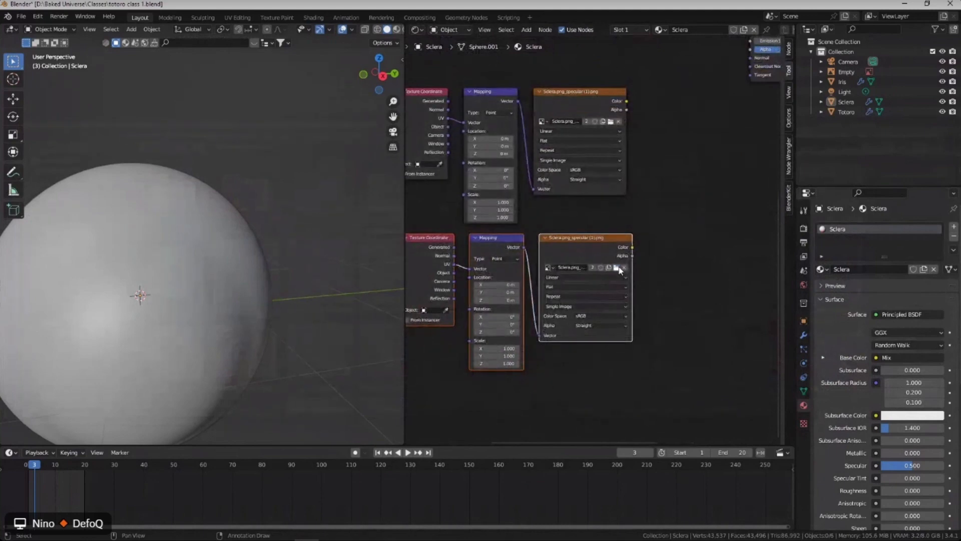
{"action": "left_click", "coordinate": [618, 268]}
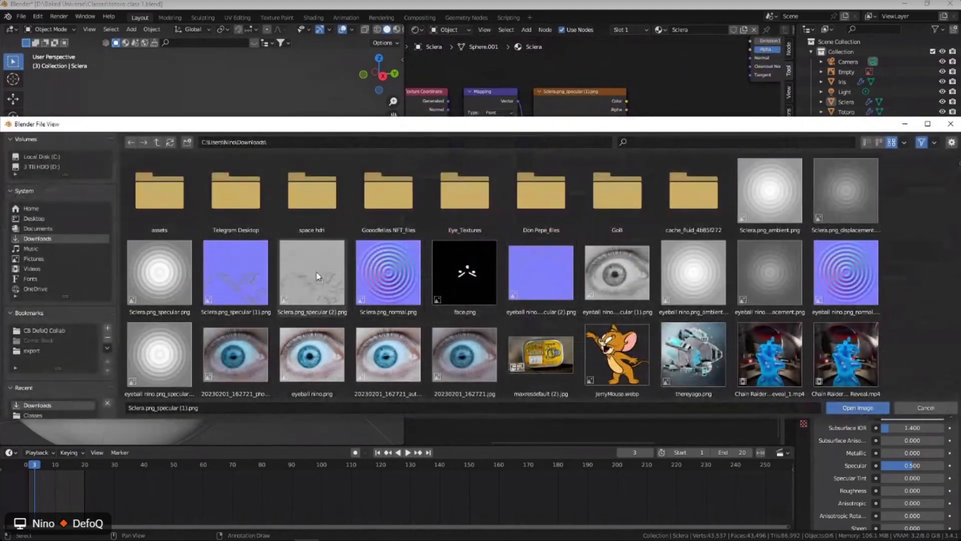
{"action": "double_click", "coordinate": [316, 276]}
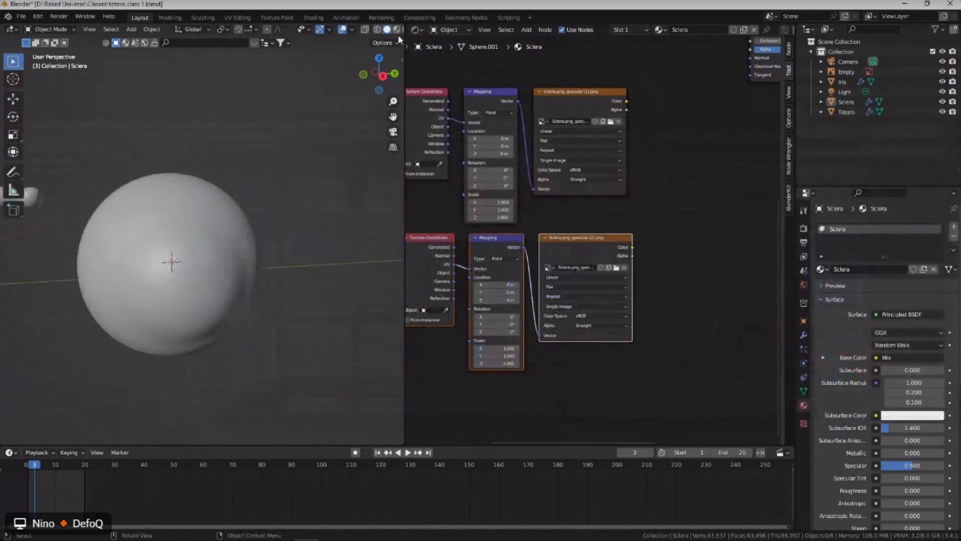
Widen the 3D viewport, switch it to Rendered shading and save the file.
{"action": "left_click_drag", "start_coordinate": [403, 35], "coordinate": [452, 38]}
{"action": "left_click", "coordinate": [434, 30]}
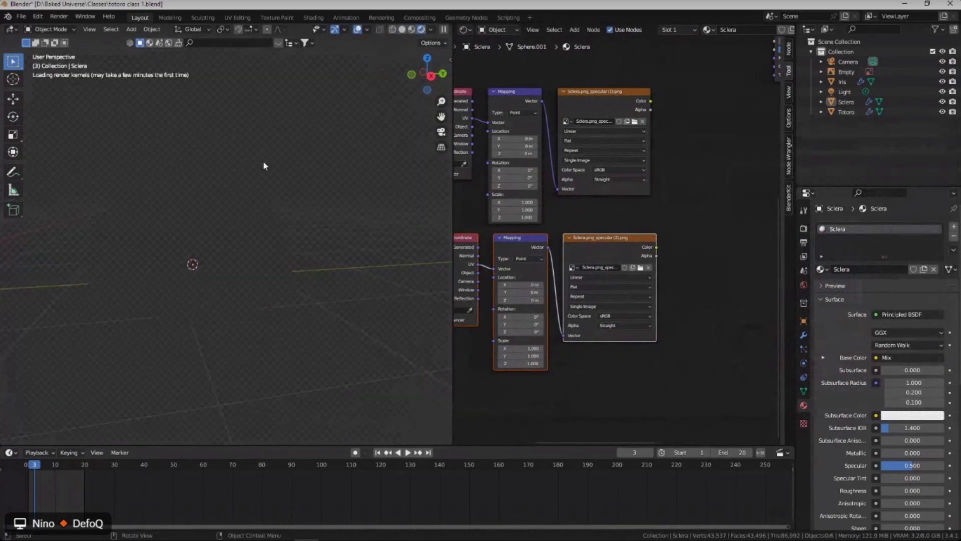
{"action": "mouse_move", "coordinate": [238, 165]}
{"action": "middle_mouse_down"}
{"action": "mouse_move", "coordinate": [204, 220]}
{"action": "mouse_move", "coordinate": [292, 205]}
{"action": "mouse_move", "coordinate": [219, 231]}
{"action": "mouse_move", "coordinate": [228, 180]}
{"action": "mouse_move", "coordinate": [354, 168]}
{"action": "mouse_move", "coordinate": [237, 228]}
{"action": "mouse_move", "coordinate": [240, 216]}
{"action": "middle_mouse_up"}
{"action": "key", "text": "ctrl+s"}
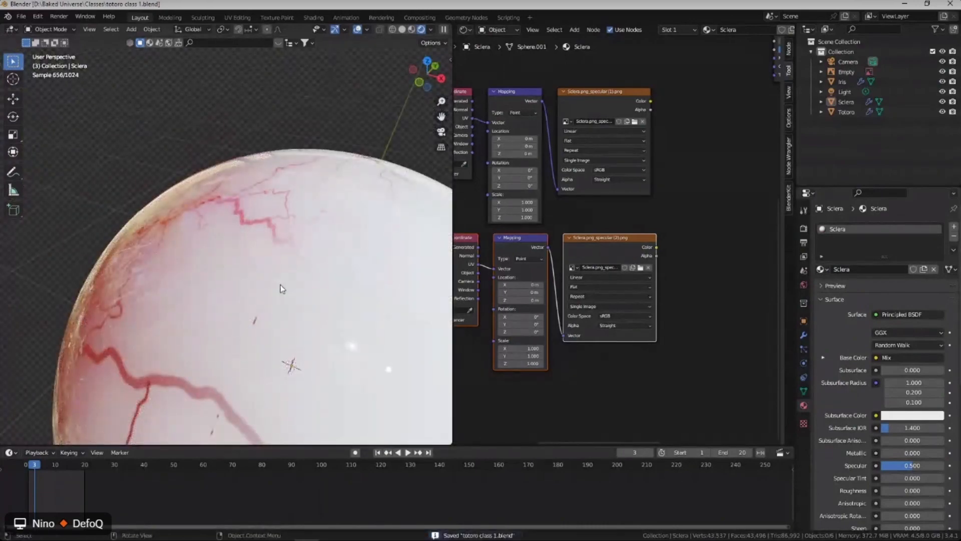
{"action": "middle_click_drag", "start_coordinate": [280, 288], "coordinate": [173, 267]}
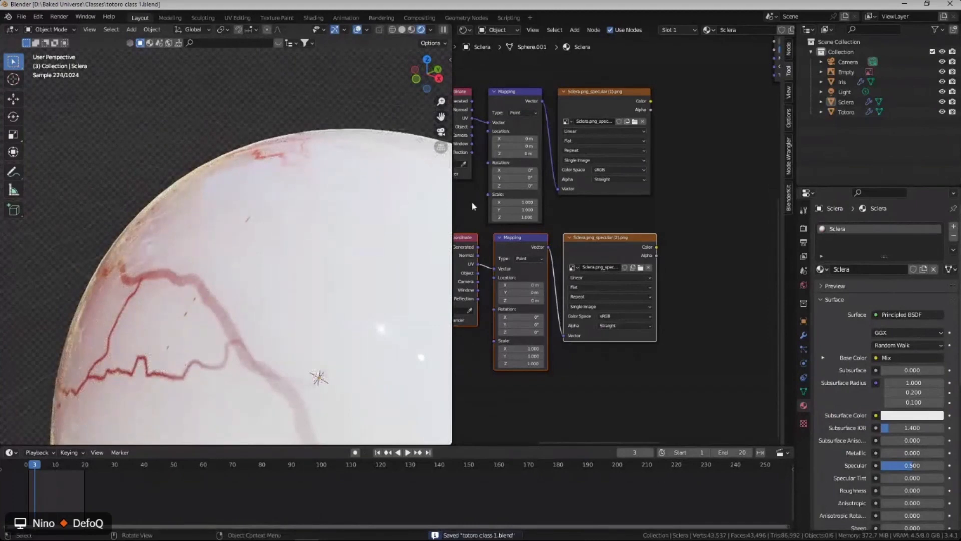
Connect the Color output of the Sclera.png_specular (1).png node to the Principled BSDF's Normal input.
{"action": "scroll", "coordinate": [580, 182], "scroll_direction": "down", "scroll_amount": 2}
{"action": "middle_click_drag", "start_coordinate": [631, 163], "coordinate": [642, 268]}
{"action": "scroll", "coordinate": [632, 215], "scroll_direction": "up", "scroll_amount": 2}
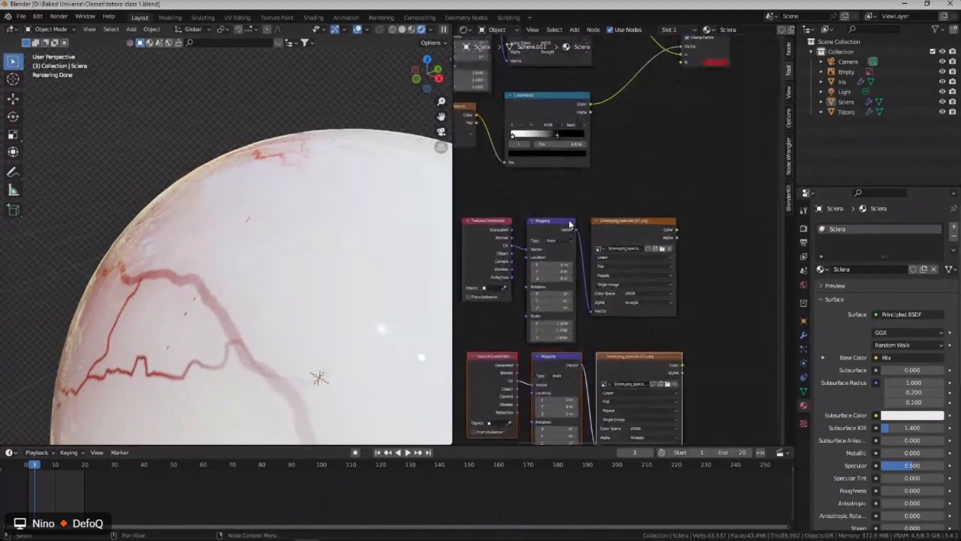
{"action": "middle_click_drag", "start_coordinate": [695, 236], "coordinate": [607, 239]}
{"action": "scroll", "coordinate": [655, 236], "scroll_direction": "down", "scroll_amount": 2}
{"action": "left_click", "coordinate": [654, 226]}
{"action": "scroll", "coordinate": [616, 210], "scroll_direction": "up", "scroll_amount": 2}
{"action": "left_click_drag", "start_coordinate": [607, 239], "coordinate": [729, 197]}
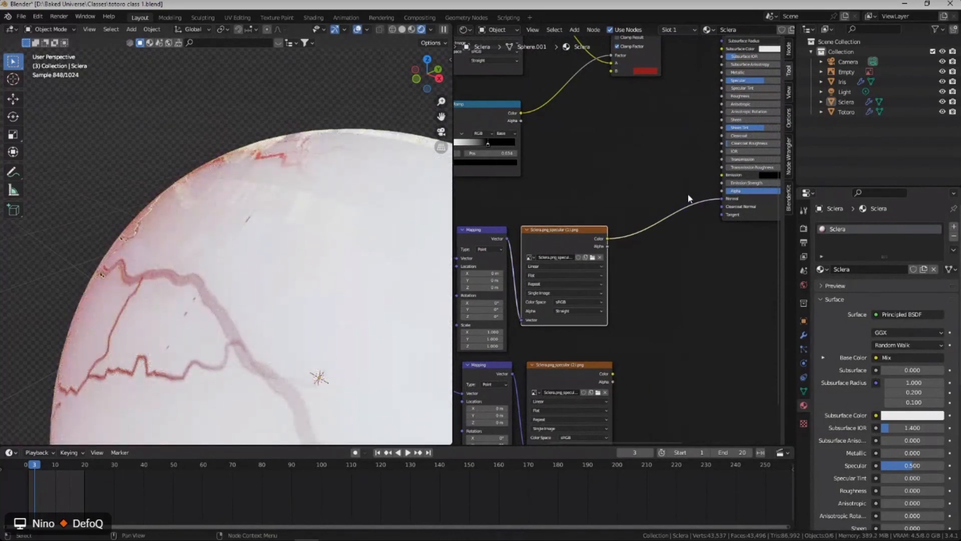
Add a Normal Map node and insert it on the link between the Sclera.png_specular (1).png texture and the Principled BSDF.
{"action": "key", "text": "shift+a"}
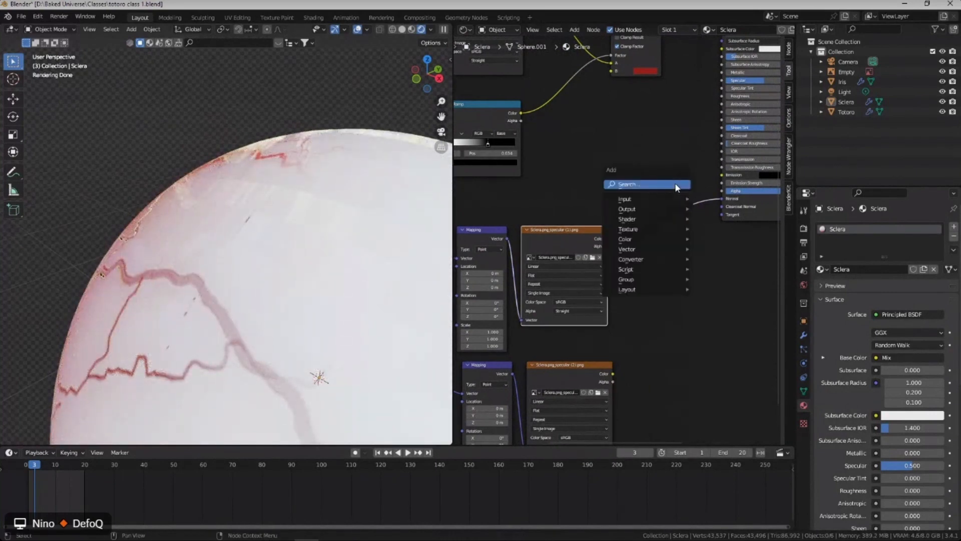
{"action": "left_click", "coordinate": [673, 183]}
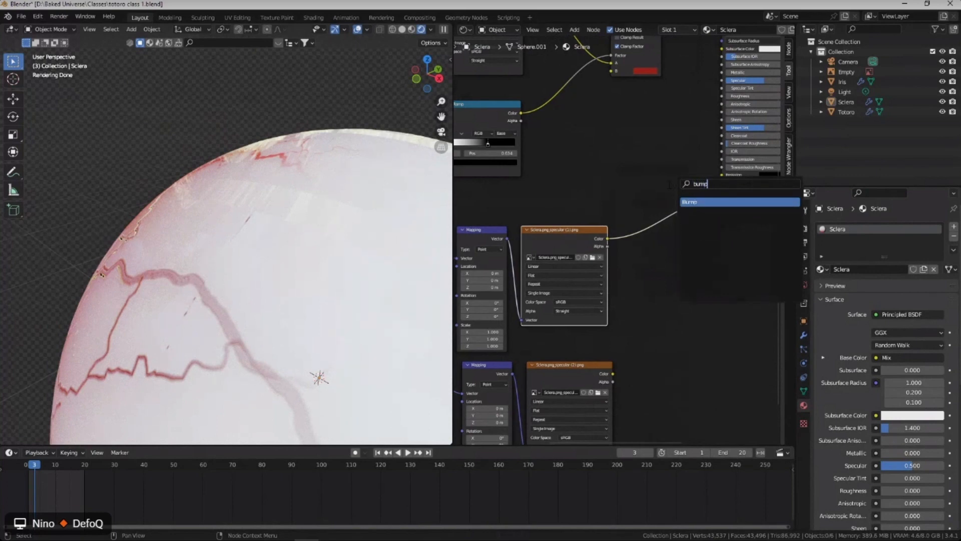
{"action": "type", "text": "normal"}
{"action": "left_click", "coordinate": [697, 212]}
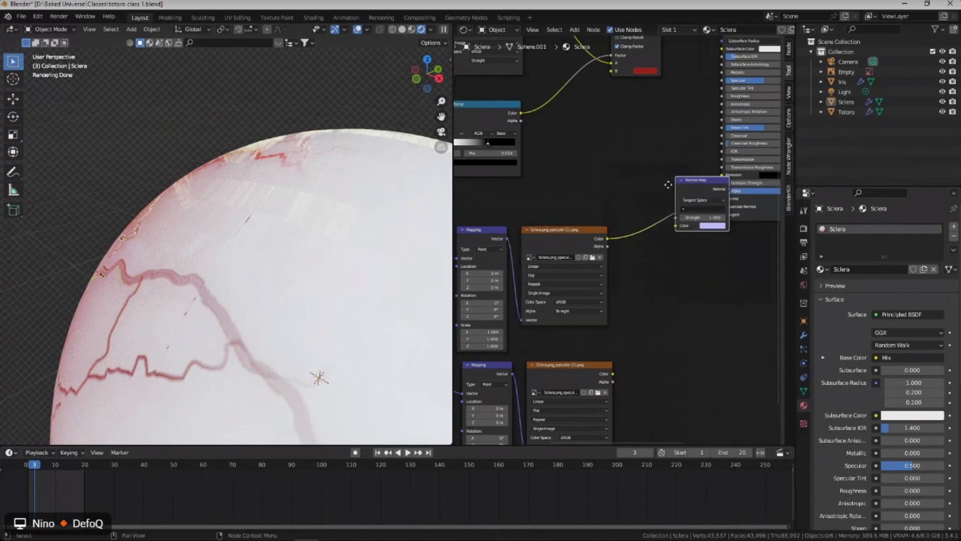
{"action": "left_click", "coordinate": [641, 201]}
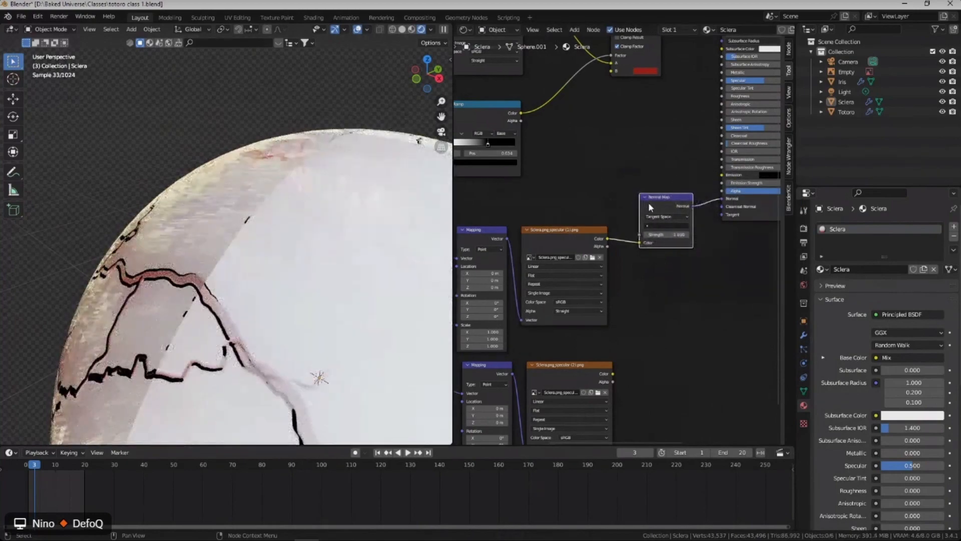
Reduce the Normal Map node's strength to 0 while viewing the veins on the eyeball up close.
{"action": "scroll", "coordinate": [285, 333], "scroll_direction": "down", "scroll_amount": 5}
{"action": "middle_click_drag", "start_coordinate": [285, 334], "coordinate": [155, 228]}
{"action": "scroll", "coordinate": [155, 228], "scroll_direction": "up", "scroll_amount": 5}
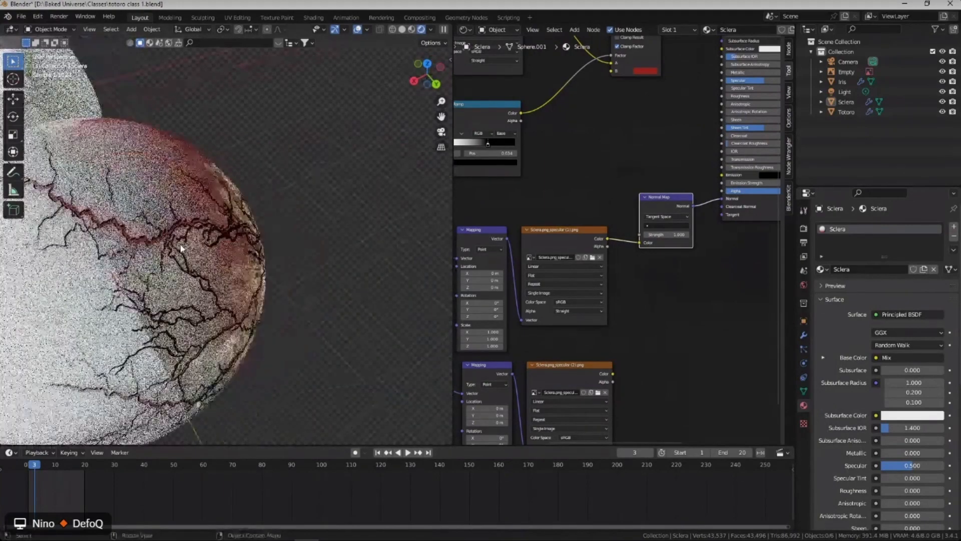
{"action": "scroll", "coordinate": [650, 227], "scroll_direction": "up", "scroll_amount": 2}
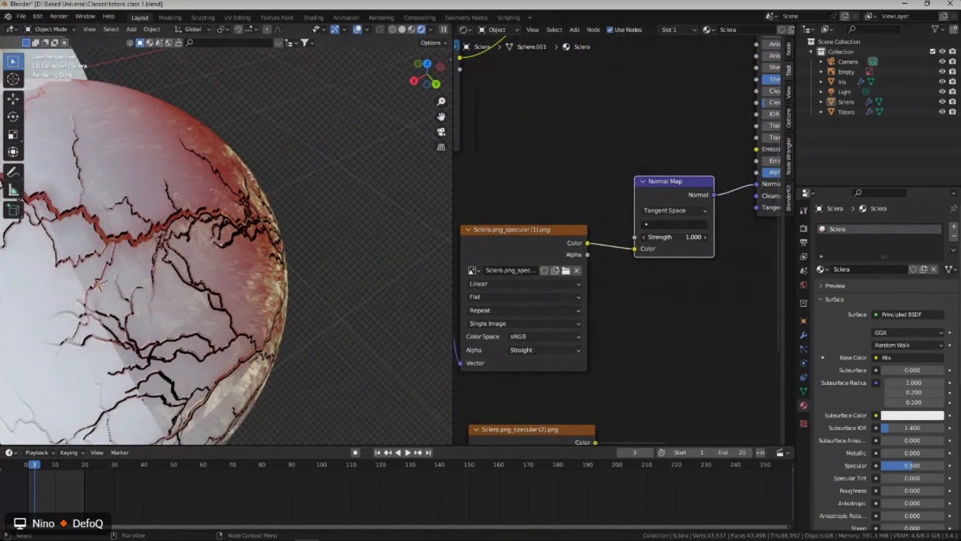
{"action": "left_click_drag", "start_coordinate": [673, 237], "coordinate": [613, 237]}
{"action": "middle_click_drag", "start_coordinate": [267, 239], "coordinate": [322, 230], "text": "shift"}
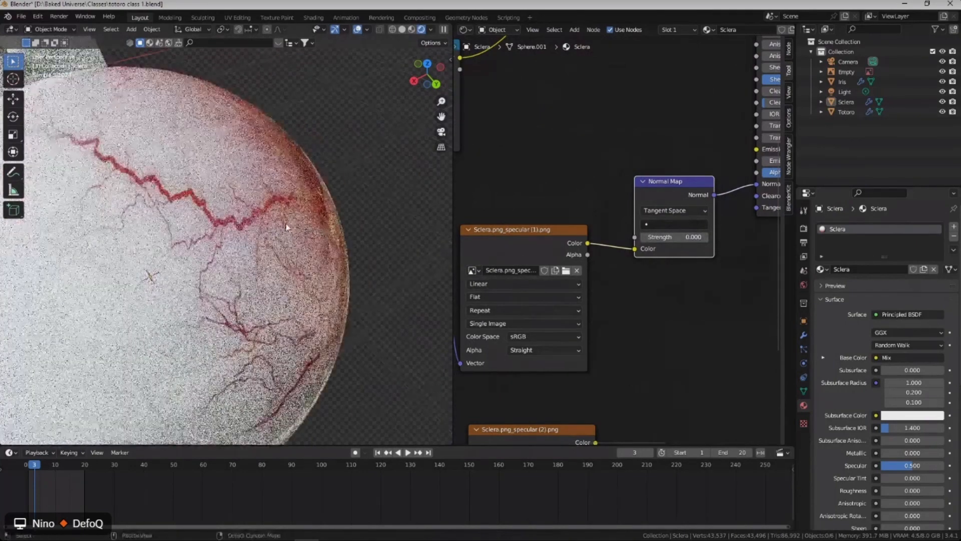
Raise the Normal Map node's strength to 0.160 and inspect the vein relief near the eyeball's edge.
{"action": "scroll", "coordinate": [286, 227], "scroll_direction": "up", "scroll_amount": 2}
{"action": "mouse_move", "coordinate": [673, 237]}
{"action": "left_mouse_down"}
{"action": "mouse_move", "coordinate": [697, 237]}
{"action": "mouse_move", "coordinate": [688, 237]}
{"action": "left_mouse_up"}
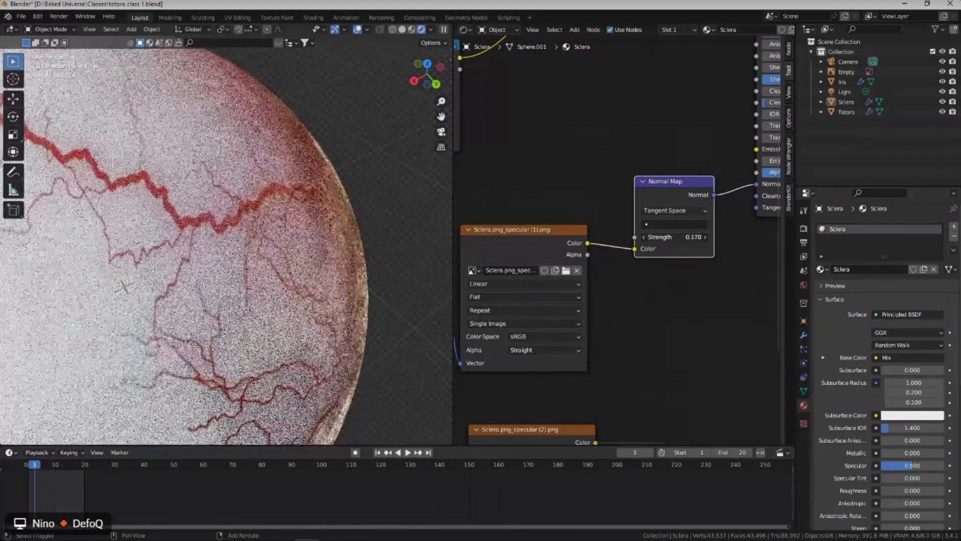
{"action": "middle_click_drag", "start_coordinate": [274, 219], "coordinate": [193, 201]}
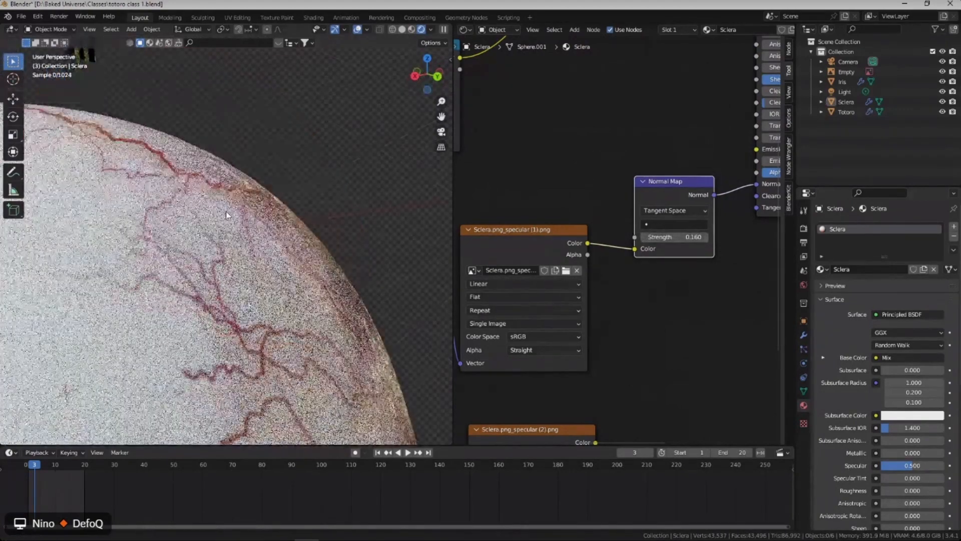
{"action": "middle_click_drag", "start_coordinate": [237, 238], "coordinate": [218, 307]}
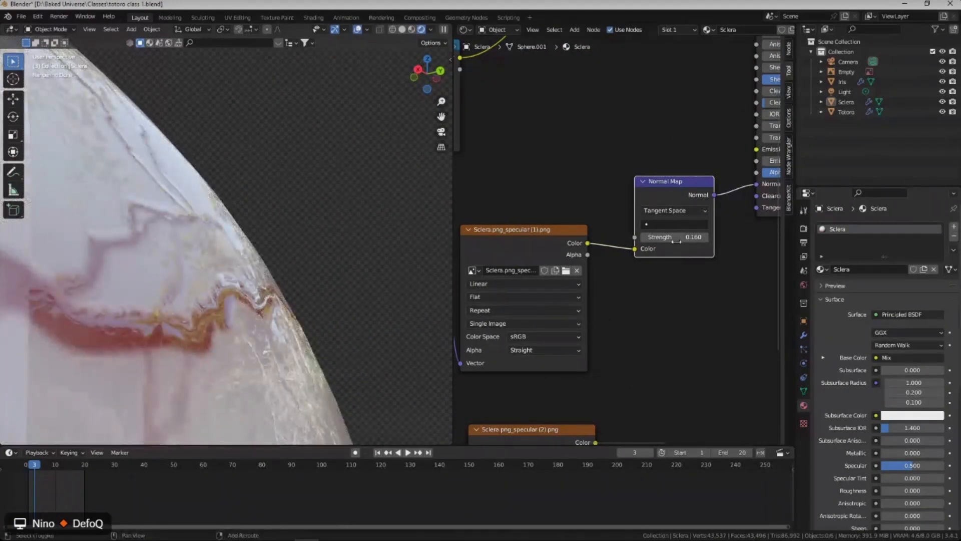
Set the Normal Map node's strength to 0.400 and check the veins from the eyeball's other side.
{"action": "left_click_drag", "start_coordinate": [676, 242], "coordinate": [707, 241]}
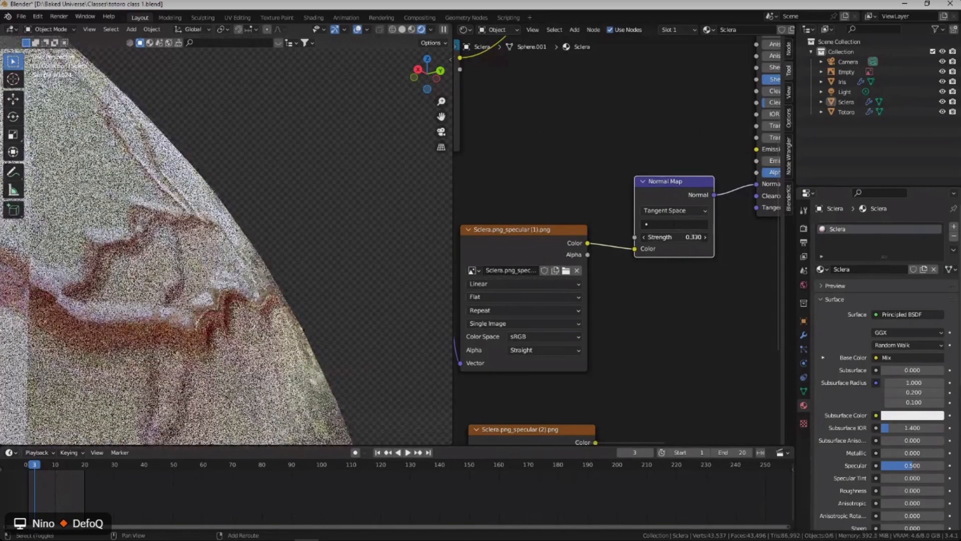
{"action": "scroll", "coordinate": [171, 319], "scroll_direction": "down", "scroll_amount": 6}
{"action": "middle_click_drag", "start_coordinate": [170, 320], "coordinate": [299, 340]}
{"action": "middle_click_drag", "start_coordinate": [85, 321], "coordinate": [156, 229]}
{"action": "scroll", "coordinate": [142, 322], "scroll_direction": "up", "scroll_amount": 3}
{"action": "scroll", "coordinate": [139, 279], "scroll_direction": "up", "scroll_amount": 3}
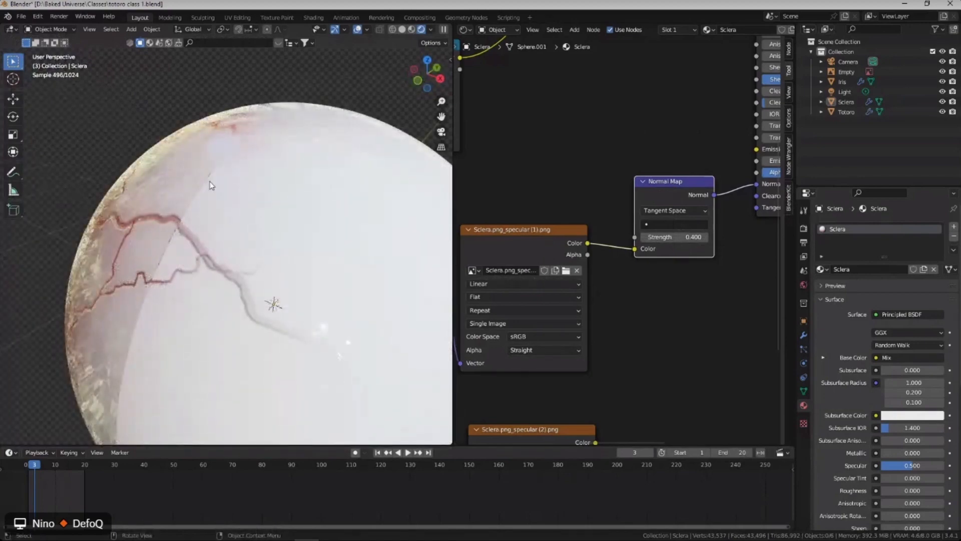
Set the Normal Map node's strength to 0 and link the Sclera.png_specular (2).png texture's color to the Material Output's displacement.
{"action": "left_click_drag", "start_coordinate": [694, 238], "coordinate": [672, 237]}
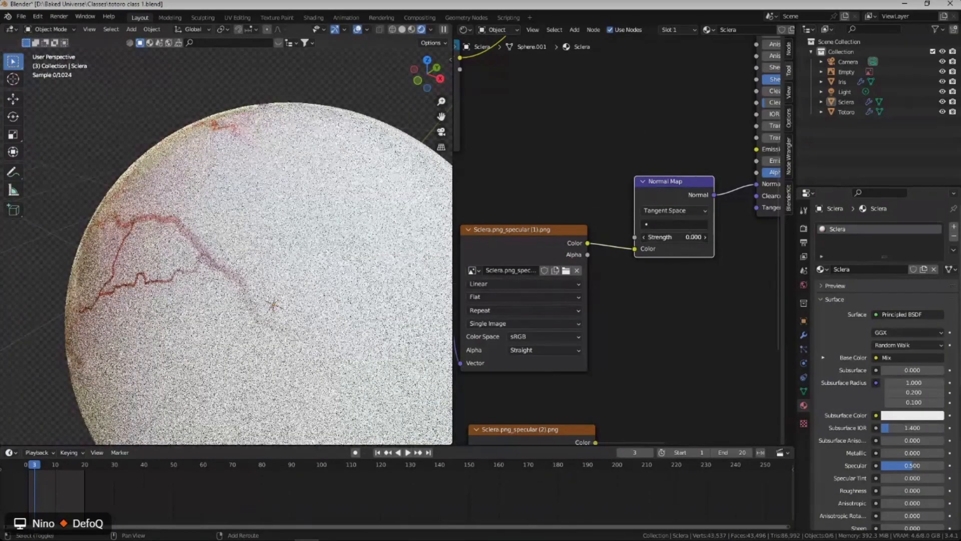
{"action": "scroll", "coordinate": [690, 282], "scroll_direction": "down", "scroll_amount": 6}
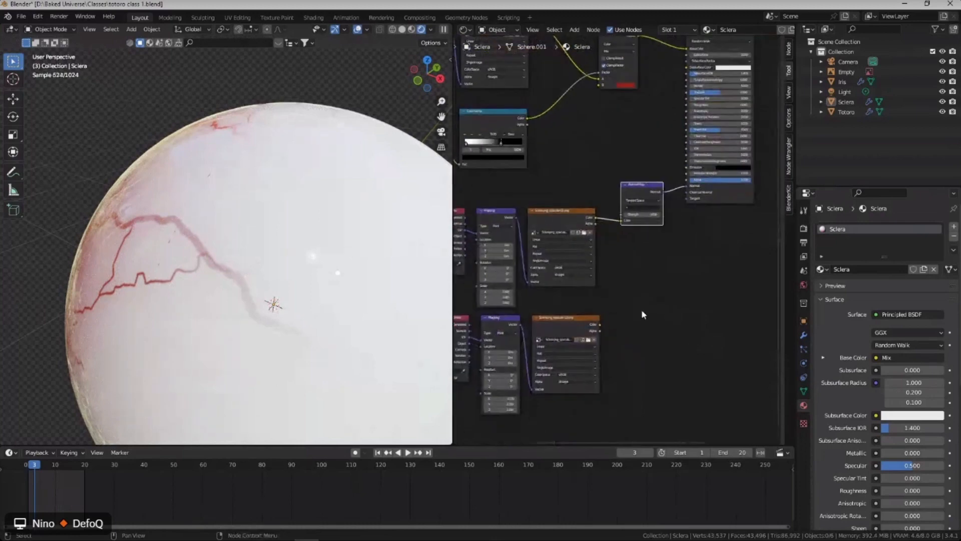
{"action": "middle_click_drag", "start_coordinate": [563, 330], "coordinate": [534, 354]}
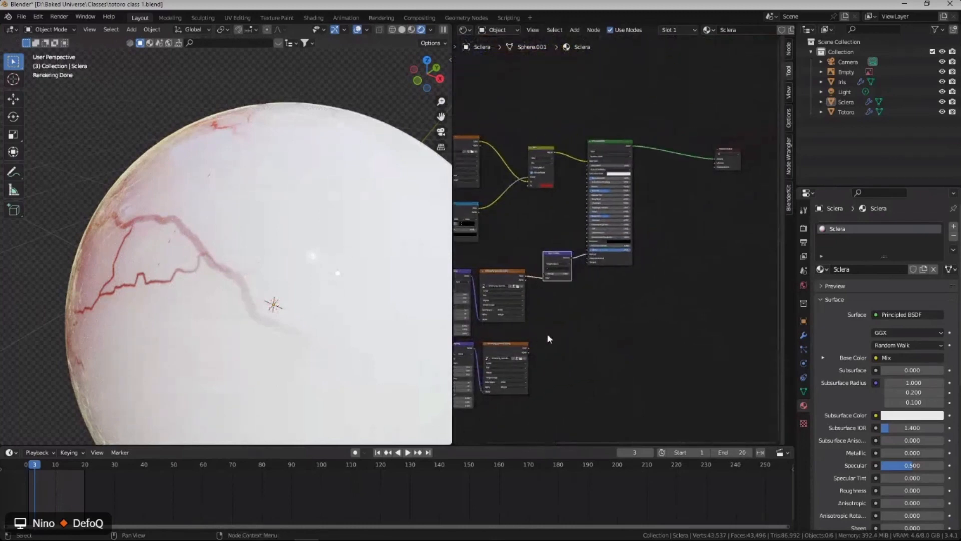
{"action": "scroll", "coordinate": [553, 256], "scroll_direction": "up", "scroll_amount": 6}
{"action": "scroll", "coordinate": [561, 273], "scroll_direction": "down", "scroll_amount": 5}
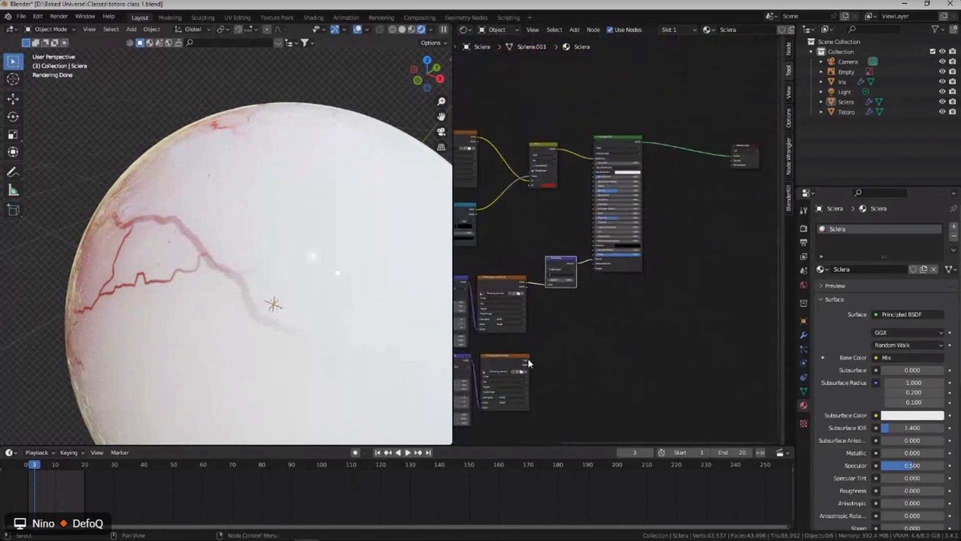
{"action": "left_click_drag", "start_coordinate": [530, 359], "coordinate": [533, 353]}
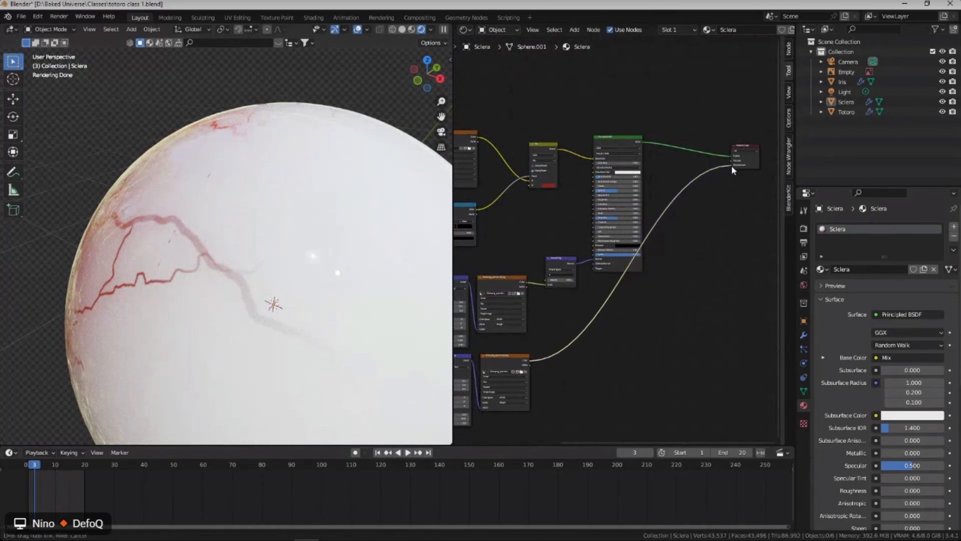
{"action": "left_click_drag", "start_coordinate": [731, 166], "coordinate": [731, 165]}
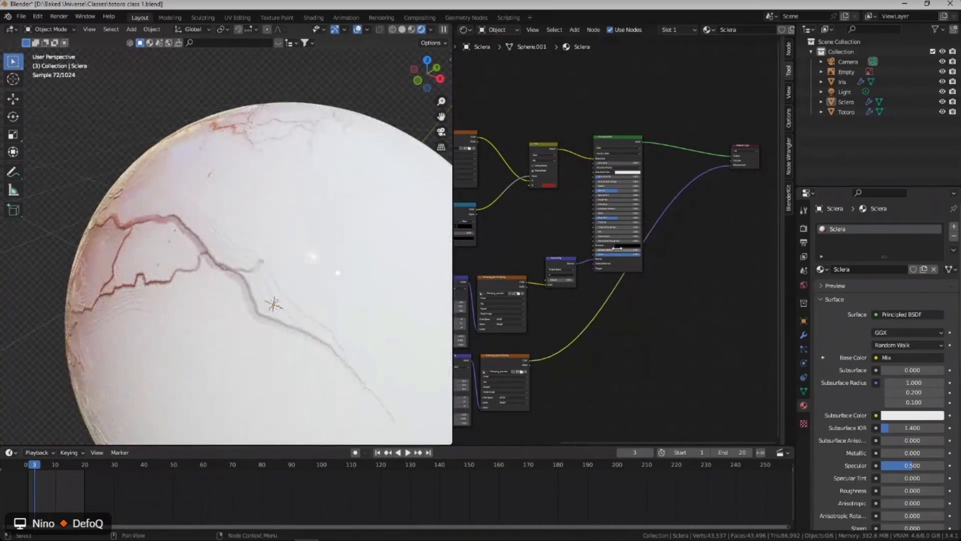
Add a Displacement node and insert it on the link between the Sclera.png_specular (2).png texture and the Material Output.
{"action": "scroll", "coordinate": [629, 286], "scroll_direction": "up", "scroll_amount": 5}
{"action": "middle_click_drag", "start_coordinate": [559, 311], "coordinate": [622, 268]}
{"action": "scroll", "coordinate": [622, 268], "scroll_direction": "down", "scroll_amount": 6}
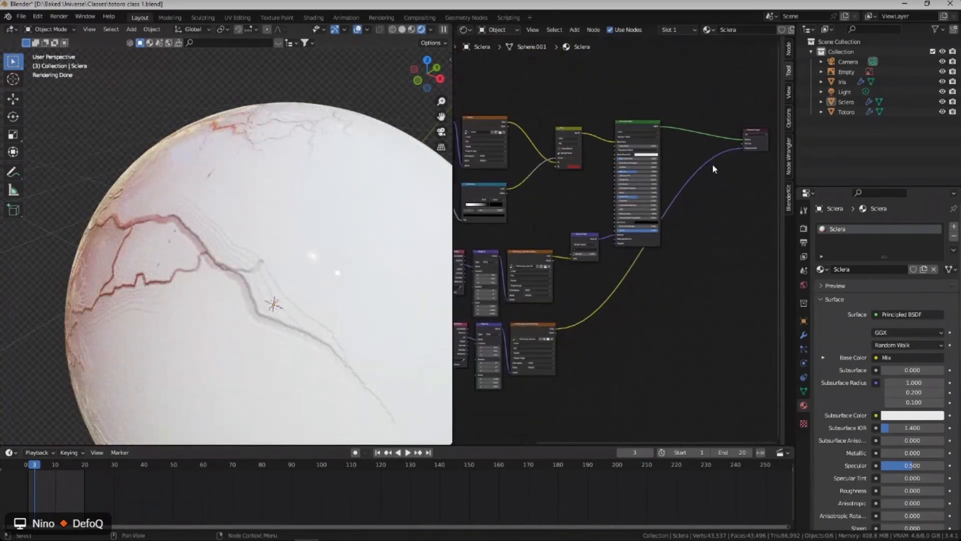
{"action": "scroll", "coordinate": [611, 285], "scroll_direction": "up", "scroll_amount": 5}
{"action": "key", "text": "shift+a"}
{"action": "left_click", "coordinate": [626, 276]}
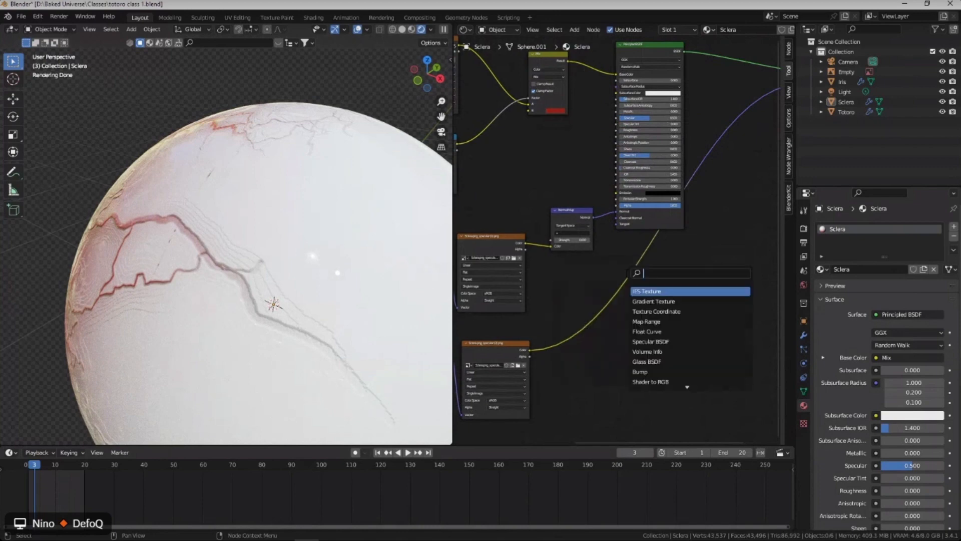
{"action": "type", "text": "displa"}
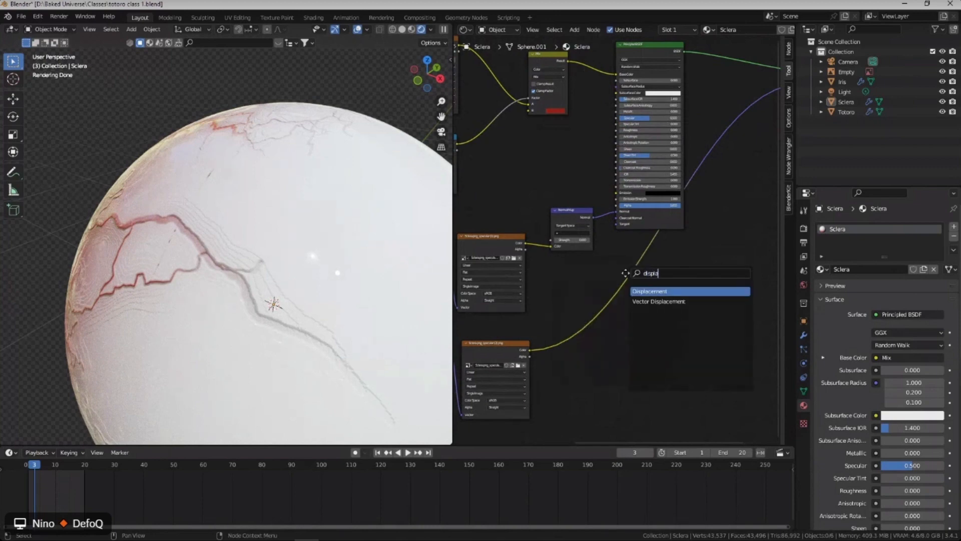
{"action": "key", "text": "Return"}
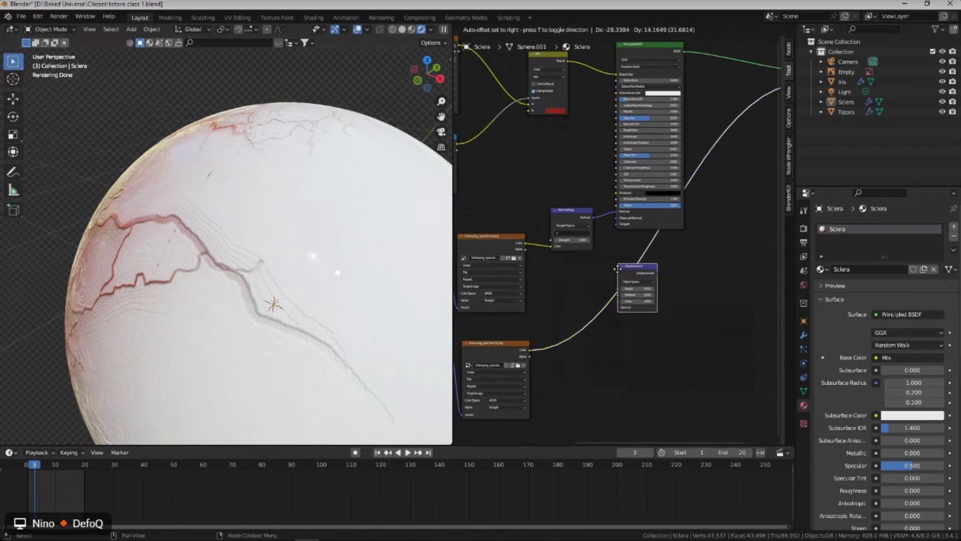
{"action": "left_click", "coordinate": [619, 272]}
Move the texture's color link from the Displacement node's Normal input to its Height input.
{"action": "scroll", "coordinate": [622, 306], "scroll_direction": "up", "scroll_amount": 5}
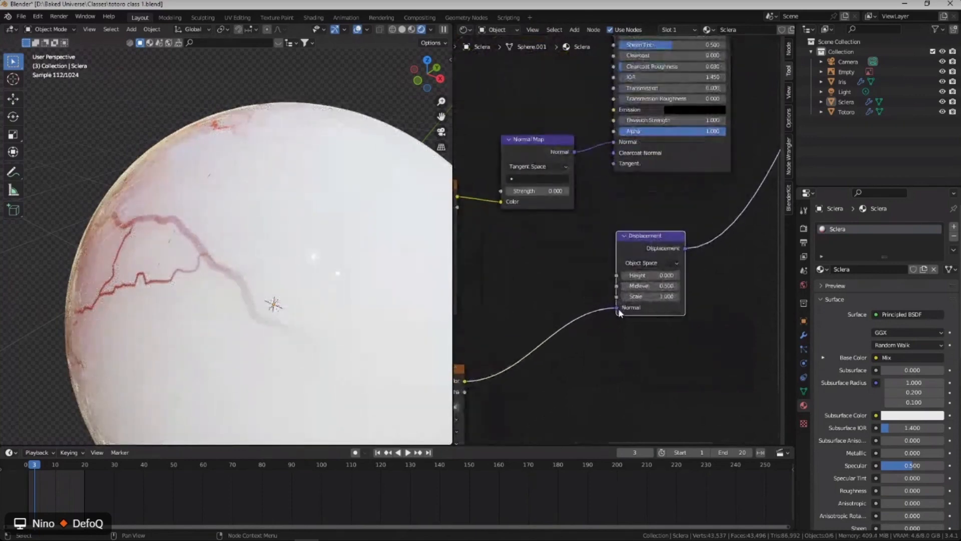
{"action": "mouse_move", "coordinate": [615, 307]}
{"action": "left_mouse_down"}
{"action": "mouse_move", "coordinate": [612, 256]}
{"action": "mouse_move", "coordinate": [616, 321]}
{"action": "left_mouse_up"}
{"action": "left_click_drag", "start_coordinate": [605, 274], "coordinate": [611, 252]}
{"action": "scroll", "coordinate": [681, 283], "scroll_direction": "up", "scroll_amount": 1}
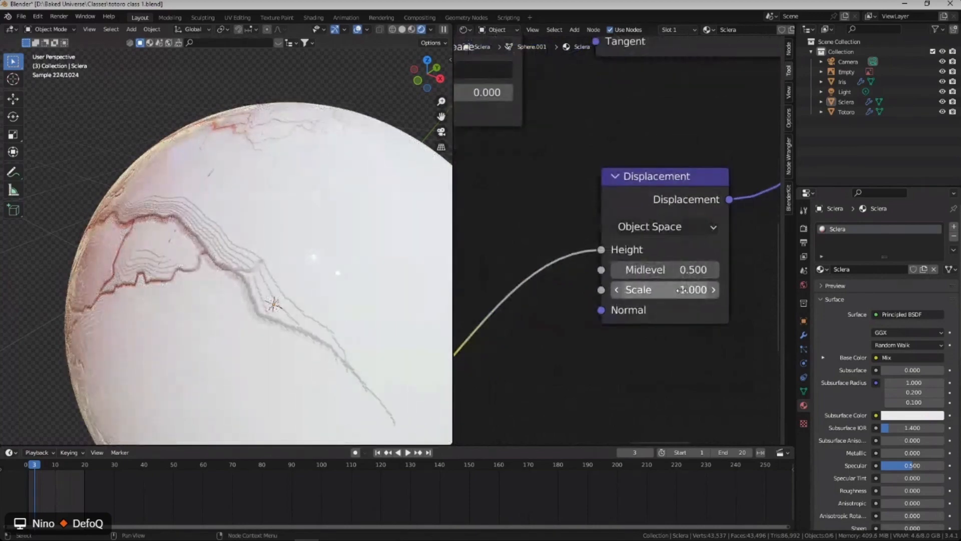
Set the Displacement node's scale to 0.060 and inspect the vein relief near the eyeball's edge.
{"action": "mouse_move", "coordinate": [688, 288]}
{"action": "left_mouse_down"}
{"action": "mouse_move", "coordinate": [638, 290]}
{"action": "mouse_move", "coordinate": [673, 289]}
{"action": "left_mouse_up"}
{"action": "scroll", "coordinate": [235, 280], "scroll_direction": "up", "scroll_amount": 2}
{"action": "scroll", "coordinate": [152, 285], "scroll_direction": "down", "scroll_amount": 1}
{"action": "scroll", "coordinate": [150, 286], "scroll_direction": "down", "scroll_amount": 3}
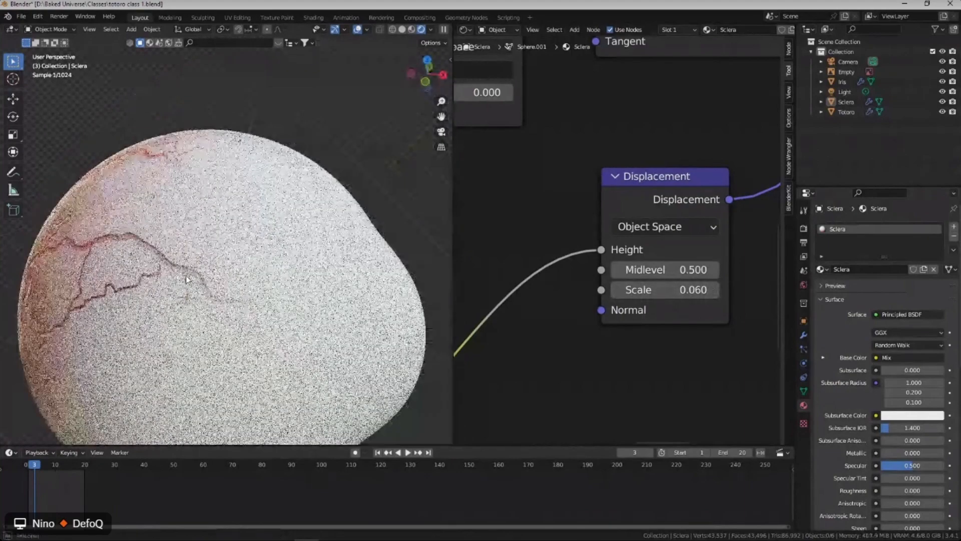
{"action": "middle_click_drag", "start_coordinate": [215, 244], "coordinate": [114, 213]}
{"action": "middle_click_drag", "start_coordinate": [147, 296], "coordinate": [160, 350]}
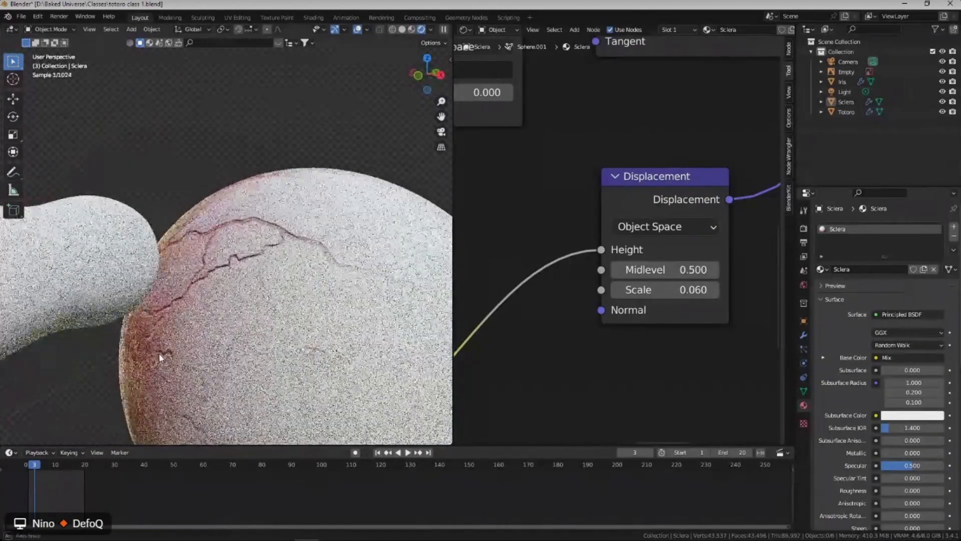
{"action": "scroll", "coordinate": [160, 353], "scroll_direction": "up", "scroll_amount": 5}
Add a ColorRamp node and insert it between the Sclera.png_specular (2).png texture and the Displacement node's height.
{"action": "scroll", "coordinate": [569, 263], "scroll_direction": "down", "scroll_amount": 6}
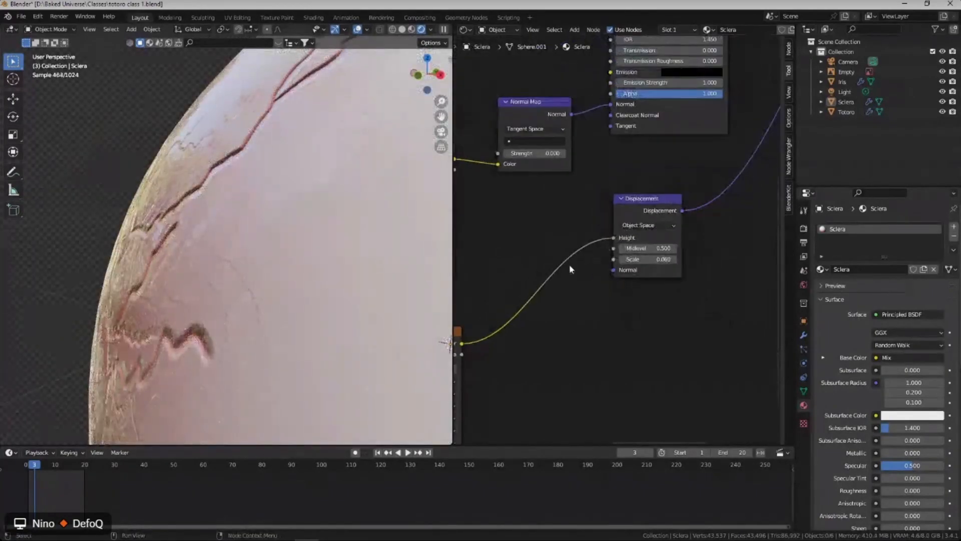
{"action": "scroll", "coordinate": [604, 277], "scroll_direction": "up", "scroll_amount": 3}
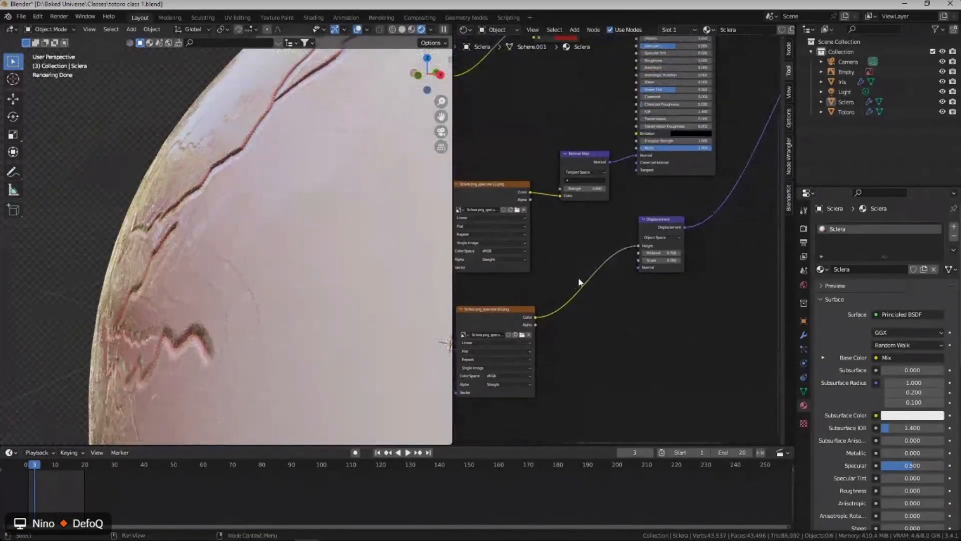
{"action": "key", "text": "shift+a"}
{"action": "left_click", "coordinate": [612, 256]}
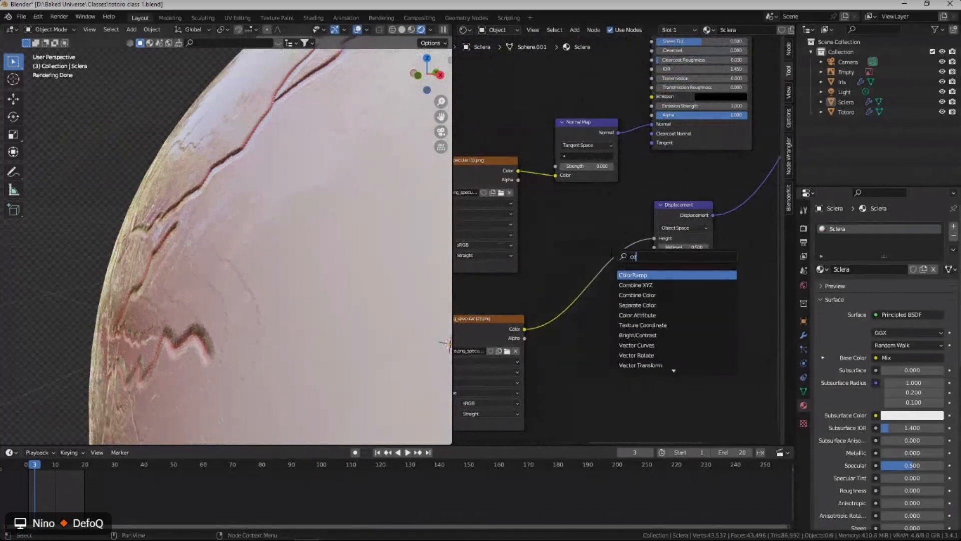
{"action": "key", "text": "Return"}
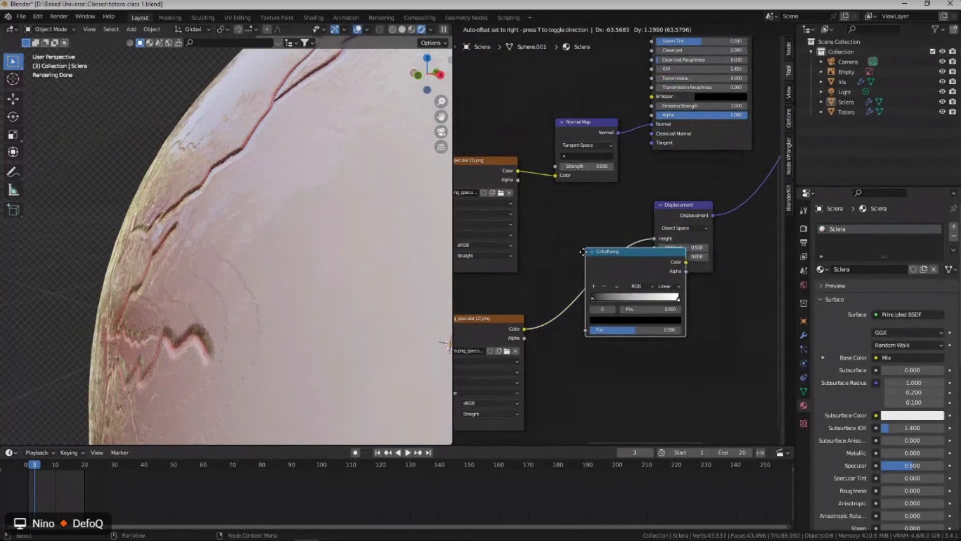
{"action": "left_click", "coordinate": [567, 250]}
{"action": "mouse_move", "coordinate": [546, 284]}
{"action": "middle_mouse_down"}
{"action": "mouse_move", "coordinate": [600, 246]}
{"action": "mouse_move", "coordinate": [539, 276]}
{"action": "middle_mouse_up"}
Preview the Sclera.png_specular (2).png texture and the ColorRamp output directly on the eyeball.
{"action": "scroll", "coordinate": [581, 266], "scroll_direction": "down", "scroll_amount": 4}
{"action": "scroll", "coordinate": [540, 278], "scroll_direction": "down", "scroll_amount": 2}
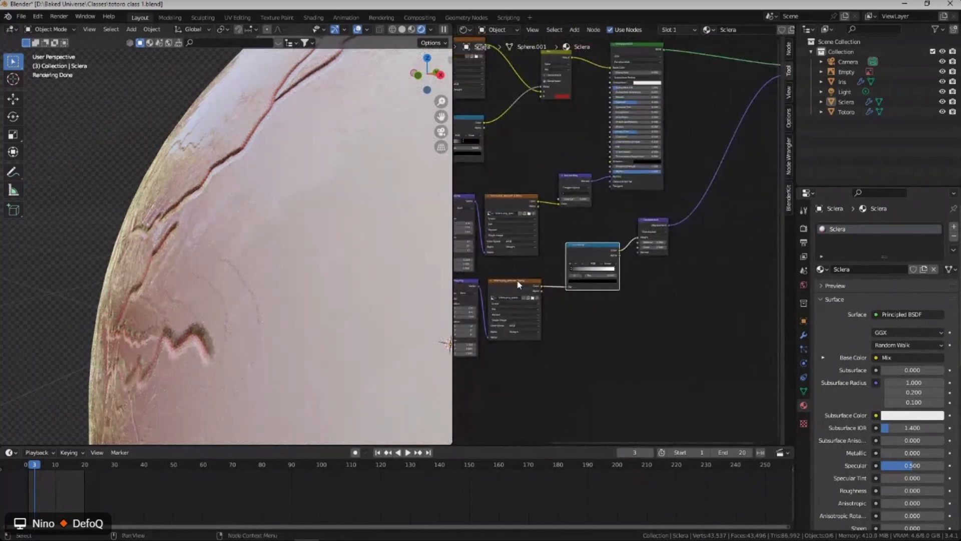
{"action": "left_click", "coordinate": [520, 284], "text": "ctrl+shift"}
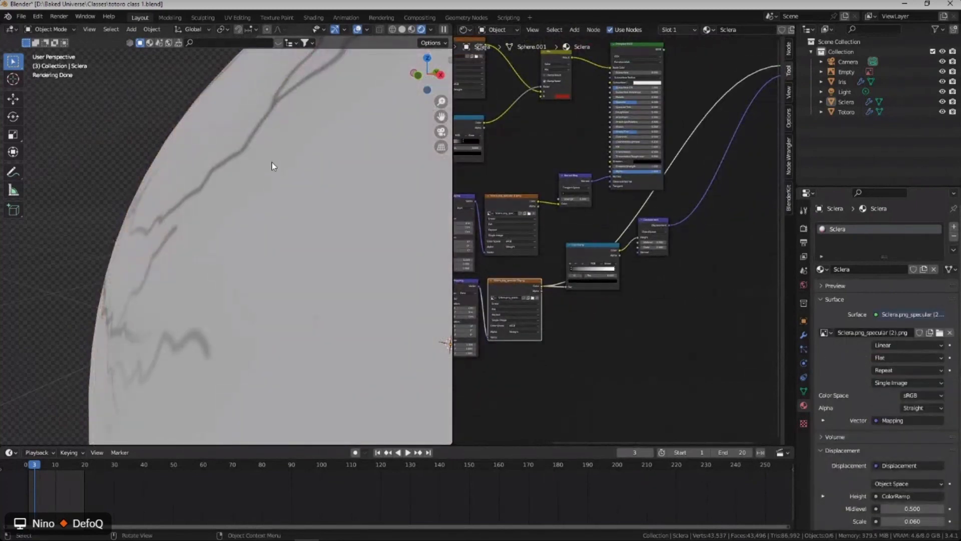
{"action": "left_click", "coordinate": [589, 255], "text": "ctrl+shift"}
{"action": "scroll", "coordinate": [581, 259], "scroll_direction": "up", "scroll_amount": 3}
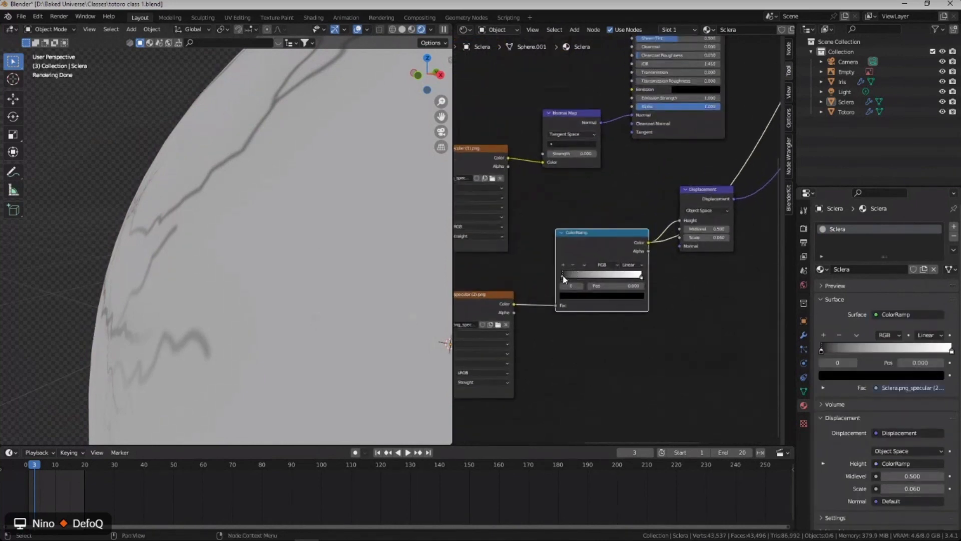
Invert the ColorRamp so it runs from white at the start to black at position 0.336.
{"action": "left_click_drag", "start_coordinate": [563, 276], "coordinate": [527, 277]}
{"action": "scroll", "coordinate": [590, 285], "scroll_direction": "up", "scroll_amount": 2}
{"action": "left_click_drag", "start_coordinate": [589, 274], "coordinate": [591, 279]}
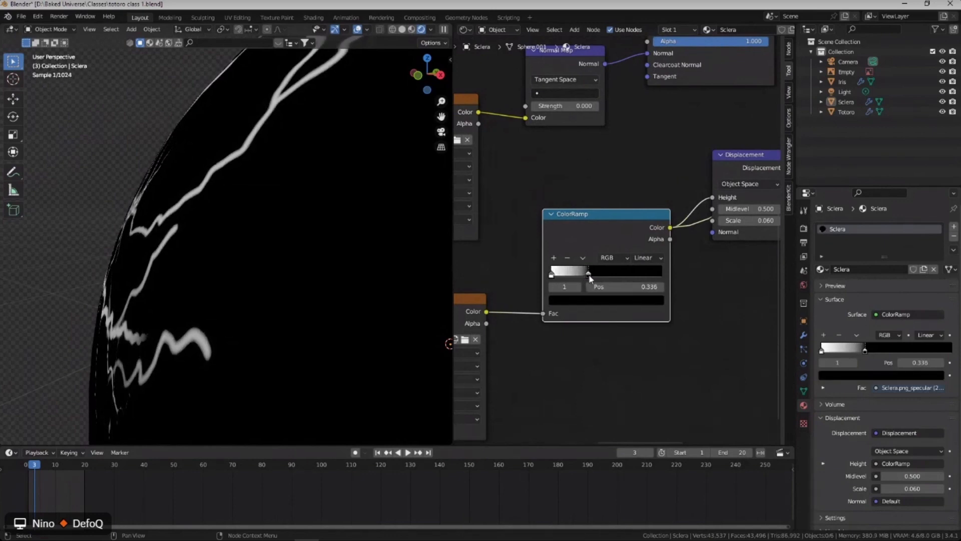
Reconnect the Principled BSDF to the Material Output's surface to show the full material on the eyeball.
{"action": "scroll", "coordinate": [638, 253], "scroll_direction": "down", "scroll_amount": 8}
{"action": "middle_click_drag", "start_coordinate": [719, 202], "coordinate": [588, 355]}
{"action": "scroll", "coordinate": [561, 303], "scroll_direction": "up", "scroll_amount": 4}
{"action": "left_click", "coordinate": [497, 135], "text": "ctrl+shift"}
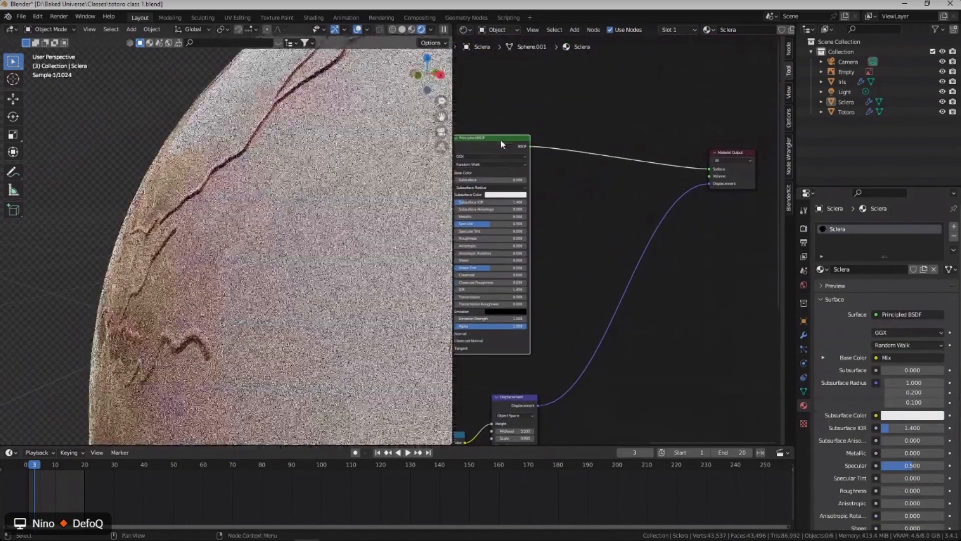
Set the Displacement node's scale to 0.005, check the veins on the eyeball and save the file.
{"action": "scroll", "coordinate": [297, 224], "scroll_direction": "down", "scroll_amount": 3}
{"action": "middle_click_drag", "start_coordinate": [556, 265], "coordinate": [619, 125]}
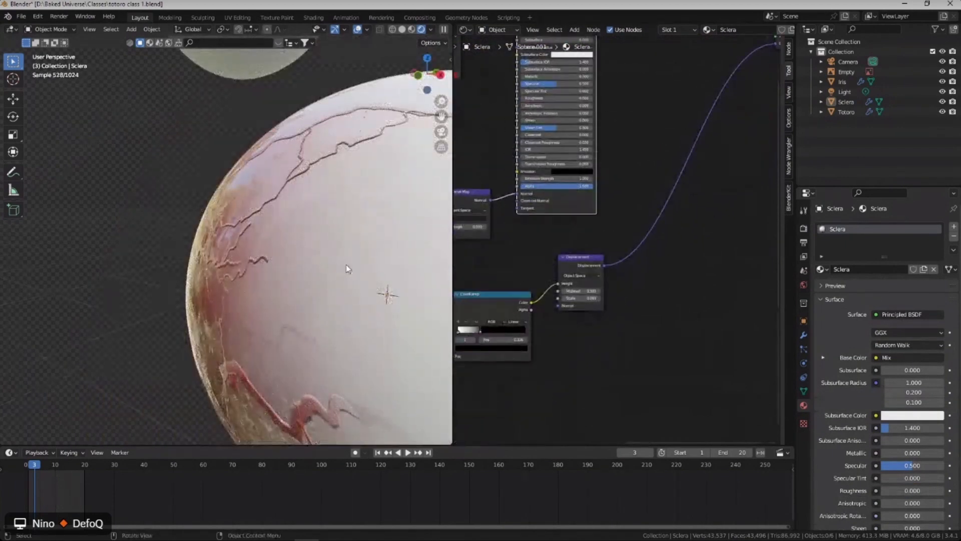
{"action": "scroll", "coordinate": [545, 308], "scroll_direction": "up", "scroll_amount": 2}
{"action": "scroll", "coordinate": [571, 298], "scroll_direction": "up", "scroll_amount": 5}
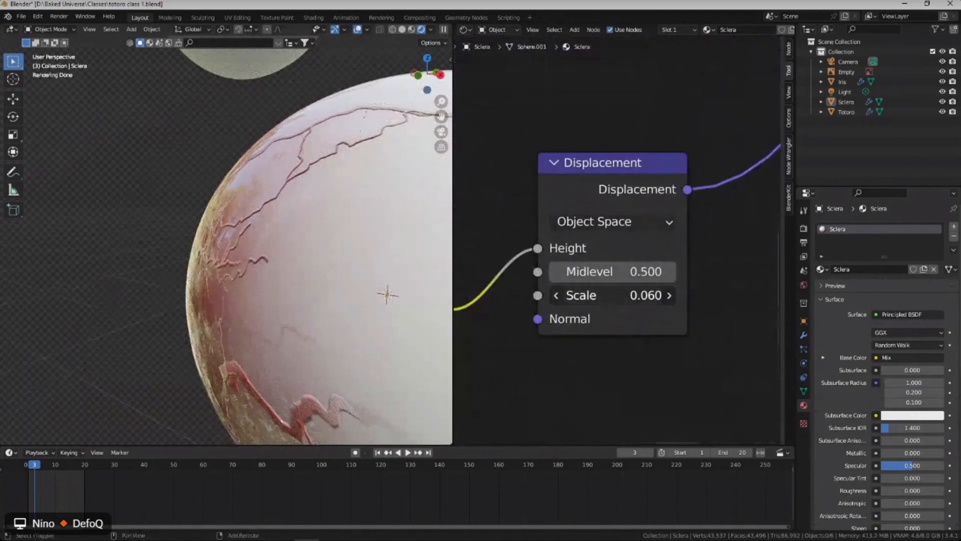
{"action": "left_click_drag", "start_coordinate": [606, 296], "coordinate": [604, 296]}
{"action": "left_click", "coordinate": [610, 284]}
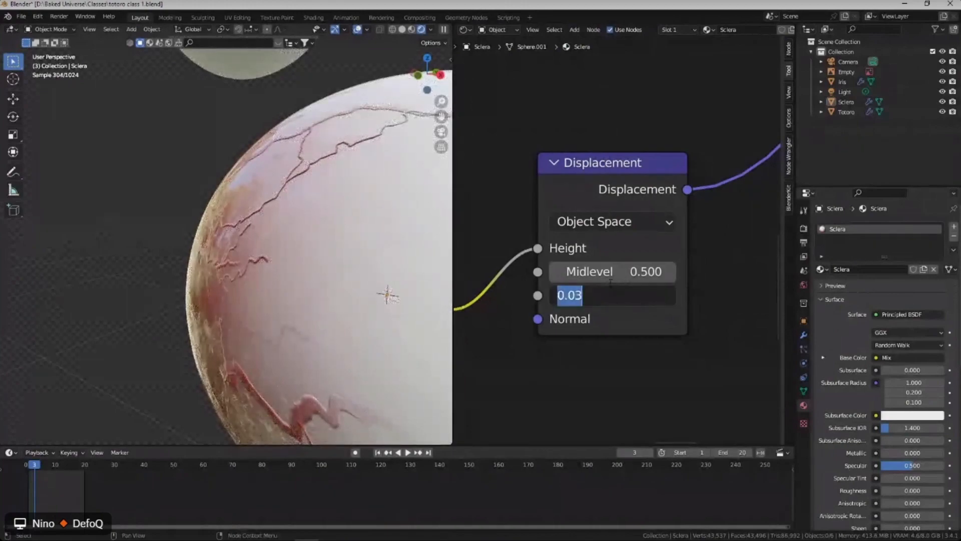
{"action": "type", "text": ".005"}
{"action": "key", "text": "Return"}
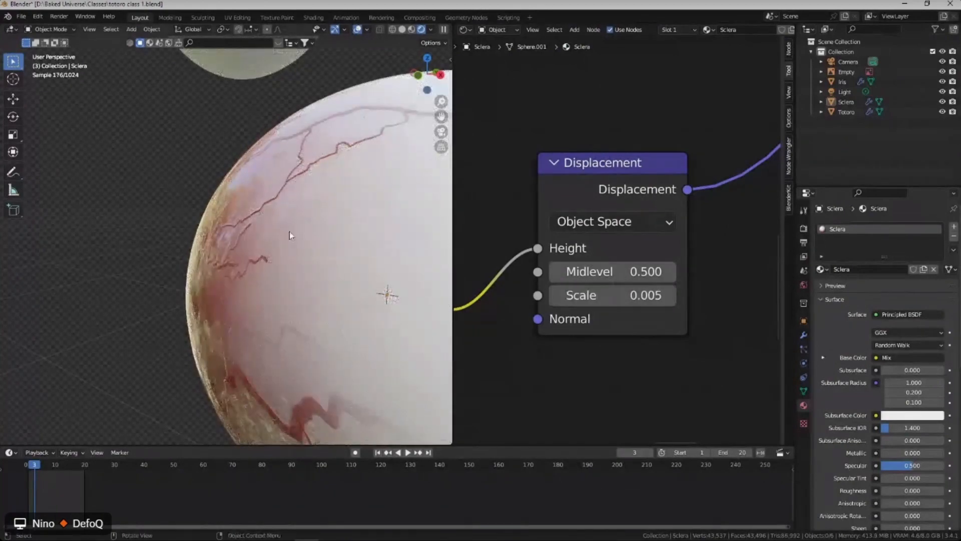
{"action": "middle_click_drag", "start_coordinate": [290, 231], "coordinate": [290, 274]}
{"action": "key", "text": "ctrl+s"}
Try a strength of 0.005 on the Normal Map node and check the veins up close.
{"action": "scroll", "coordinate": [593, 202], "scroll_direction": "down", "scroll_amount": 3}
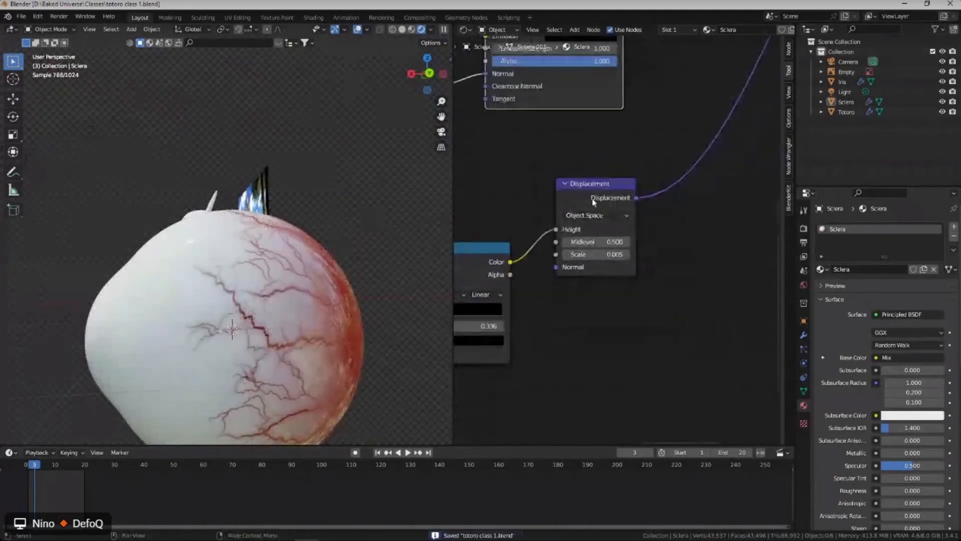
{"action": "scroll", "coordinate": [593, 202], "scroll_direction": "down", "scroll_amount": 2}
{"action": "middle_click_drag", "start_coordinate": [614, 118], "coordinate": [654, 234]}
{"action": "scroll", "coordinate": [605, 275], "scroll_direction": "down", "scroll_amount": 3}
{"action": "scroll", "coordinate": [560, 261], "scroll_direction": "up", "scroll_amount": 5}
{"action": "middle_click_drag", "start_coordinate": [563, 273], "coordinate": [606, 232]}
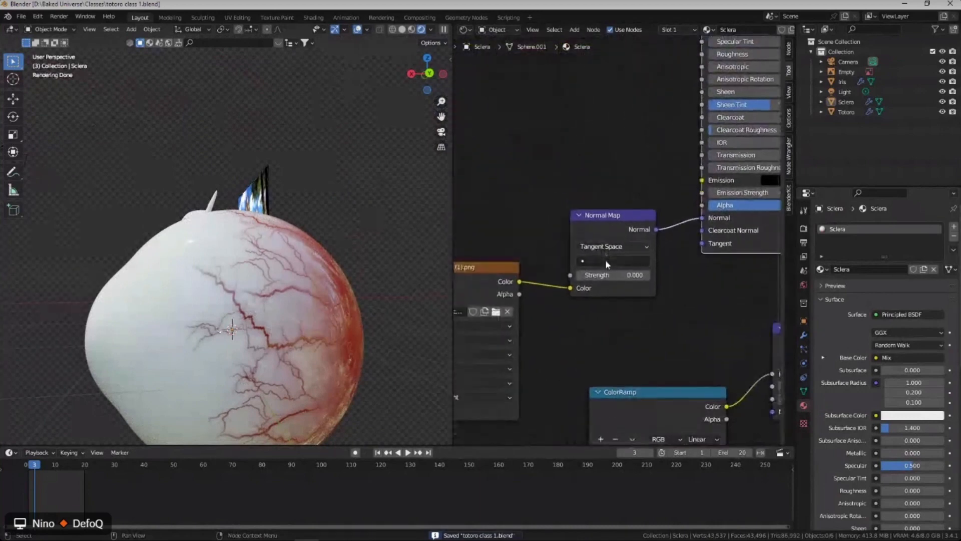
{"action": "scroll", "coordinate": [605, 259], "scroll_direction": "up", "scroll_amount": 2}
{"action": "left_click", "coordinate": [575, 280]}
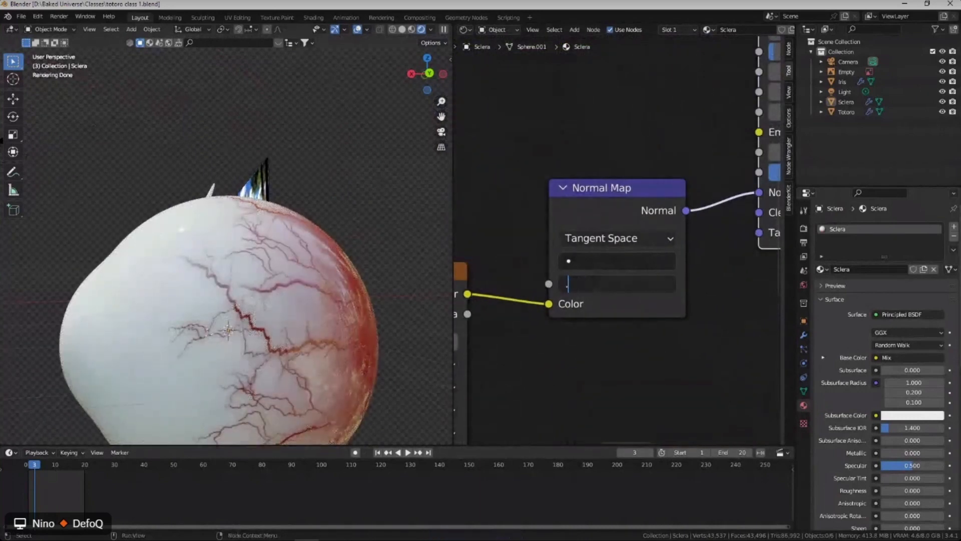
{"action": "type", "text": ".005"}
{"action": "key", "text": "Return"}
{"action": "scroll", "coordinate": [431, 255], "scroll_direction": "up", "scroll_amount": 4}
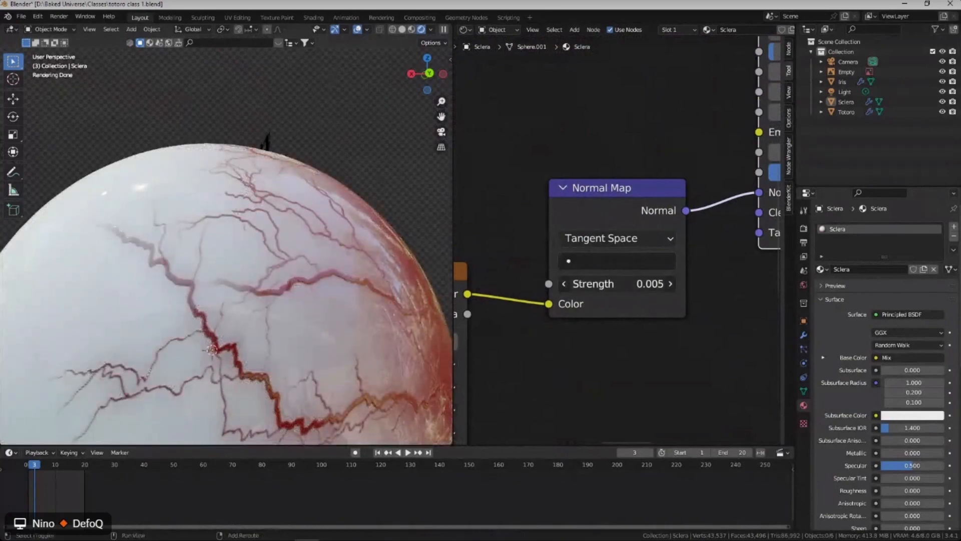
Return the Normal Map node's strength to 0 and save the file.
{"action": "mouse_move", "coordinate": [617, 284]}
{"action": "left_mouse_down", "text": "shift"}
{"action": "mouse_move", "coordinate": [740, 283]}
{"action": "mouse_move", "coordinate": [615, 283]}
{"action": "left_mouse_up", "text": "shift"}
{"action": "middle_click_drag", "start_coordinate": [221, 300], "coordinate": [256, 291]}
{"action": "key", "text": "ctrl+s"}
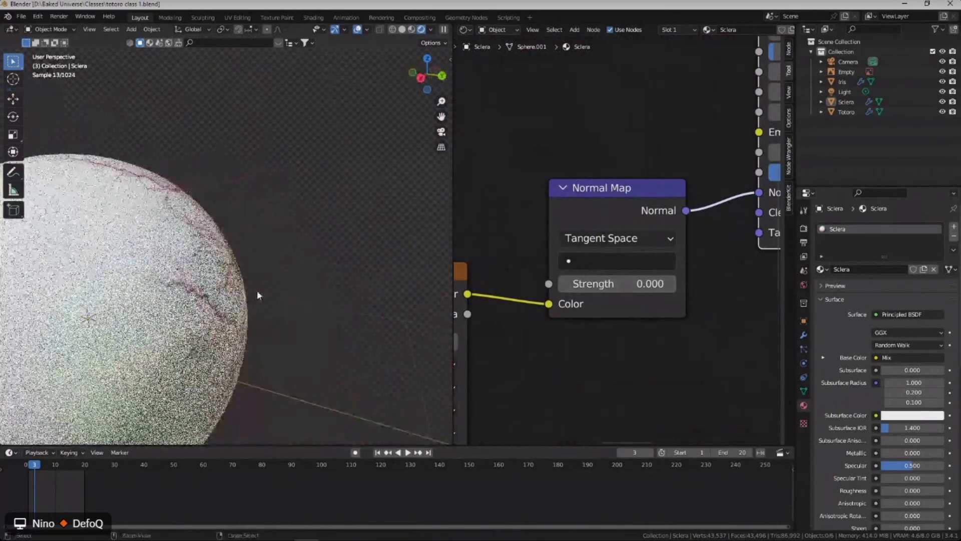
Examine the sclera's veins from the eyeball's other side, both up close and as a whole.
{"action": "scroll", "coordinate": [256, 291], "scroll_direction": "down", "scroll_amount": 6}
{"action": "middle_click_drag", "start_coordinate": [178, 272], "coordinate": [373, 267], "text": "shift"}
{"action": "middle_click_drag", "start_coordinate": [275, 270], "coordinate": [299, 265], "text": "ctrl"}
{"action": "middle_click_drag", "start_coordinate": [218, 267], "coordinate": [158, 317]}
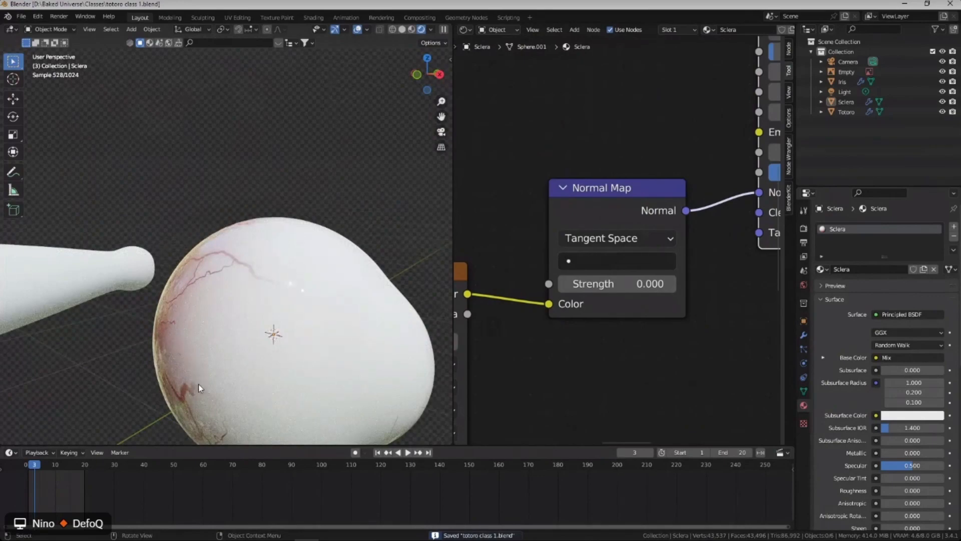
{"action": "scroll", "coordinate": [199, 381], "scroll_direction": "up", "scroll_amount": 4}
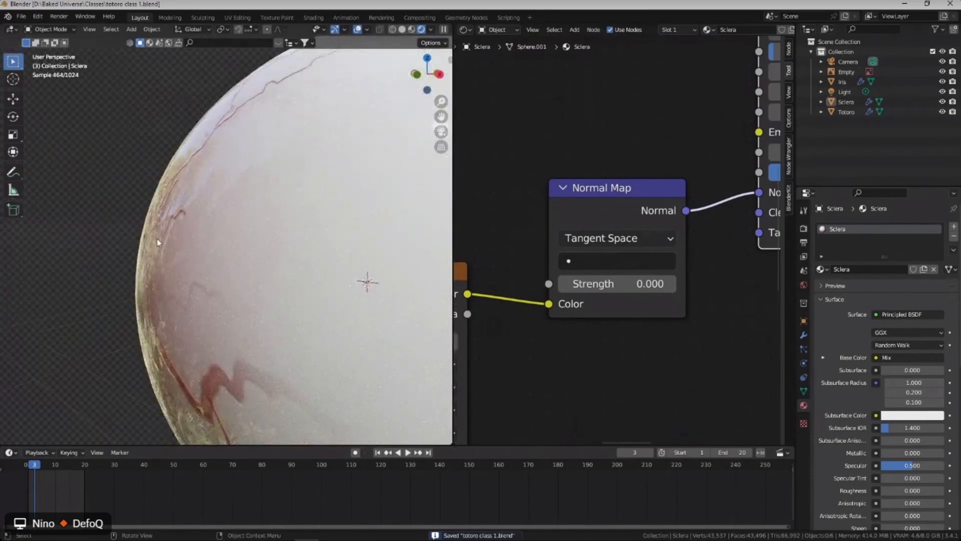
{"action": "scroll", "coordinate": [246, 164], "scroll_direction": "down", "scroll_amount": 4}
{"action": "middle_click_drag", "start_coordinate": [280, 180], "coordinate": [233, 205], "text": "shift"}
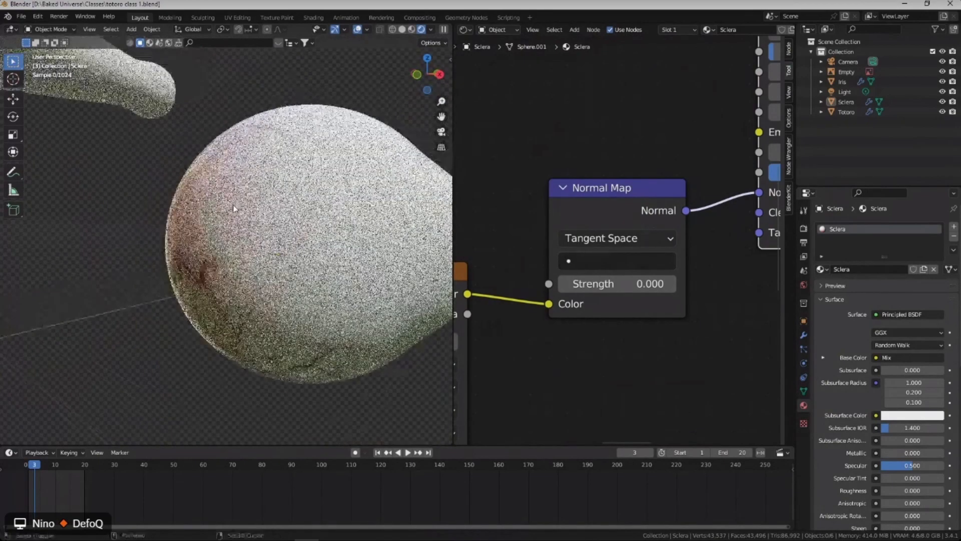
Save the file and try the Displacement and Bump method for the Sclera material's surface displacement.
{"action": "key", "text": "ctrl+s"}
{"action": "scroll", "coordinate": [590, 175], "scroll_direction": "down", "scroll_amount": 5}
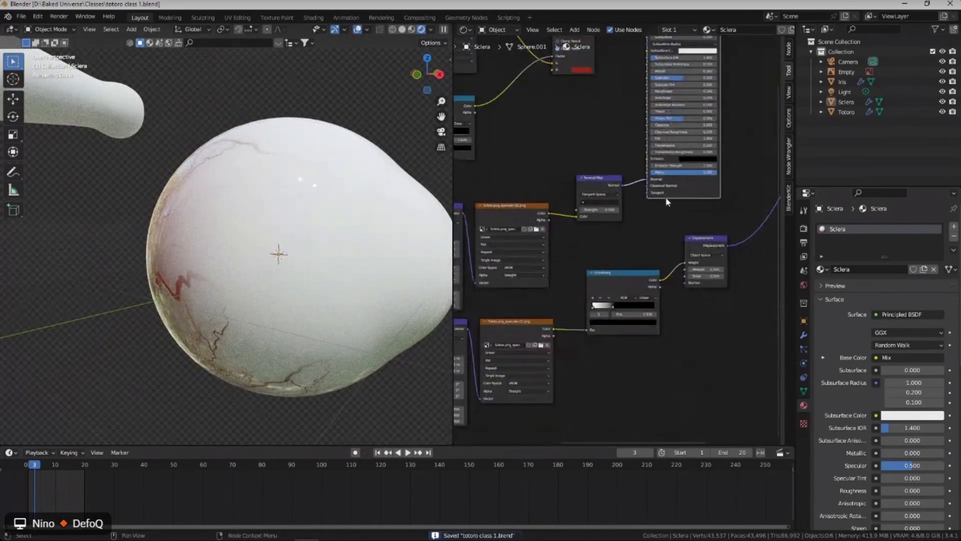
{"action": "middle_click_drag", "start_coordinate": [666, 202], "coordinate": [506, 195]}
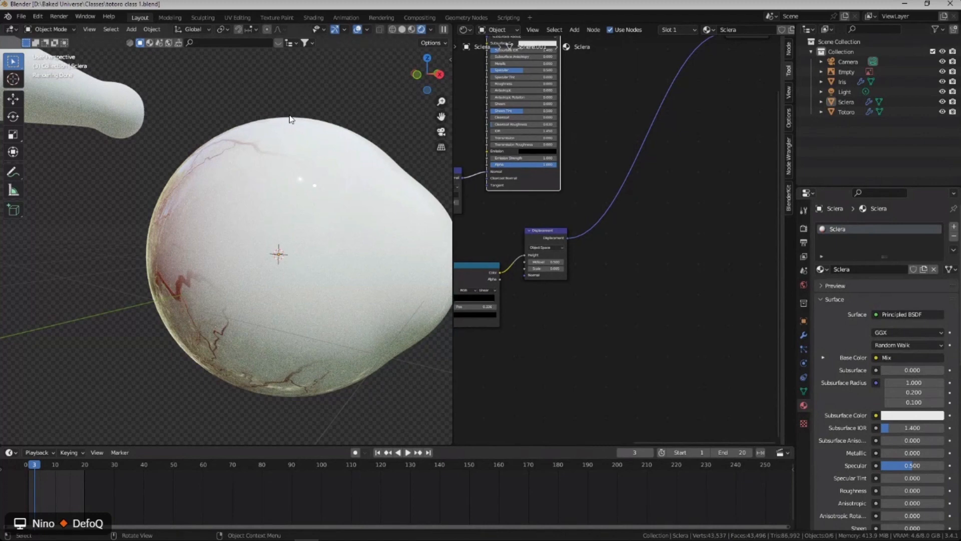
{"action": "scroll", "coordinate": [557, 225], "scroll_direction": "up", "scroll_amount": 2}
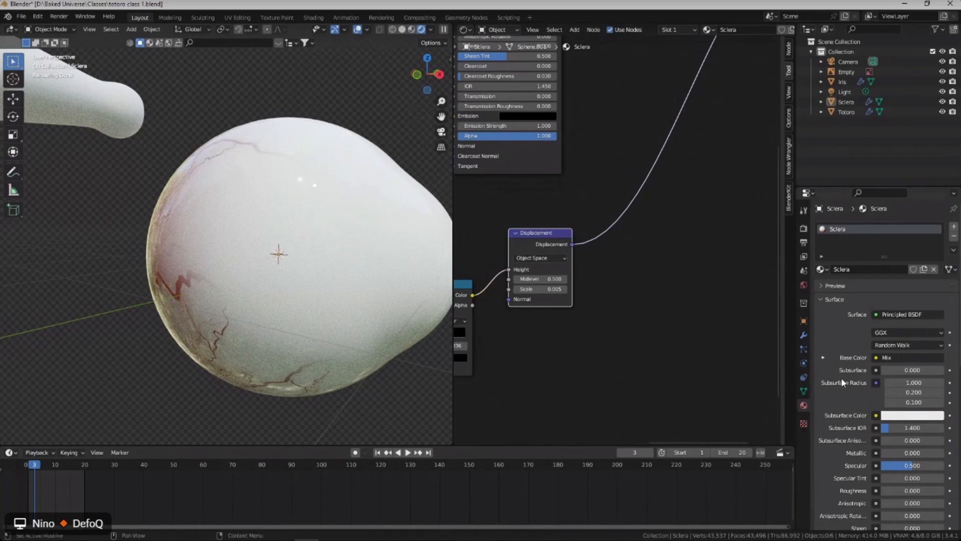
{"action": "scroll", "coordinate": [861, 375], "scroll_direction": "down", "scroll_amount": 15}
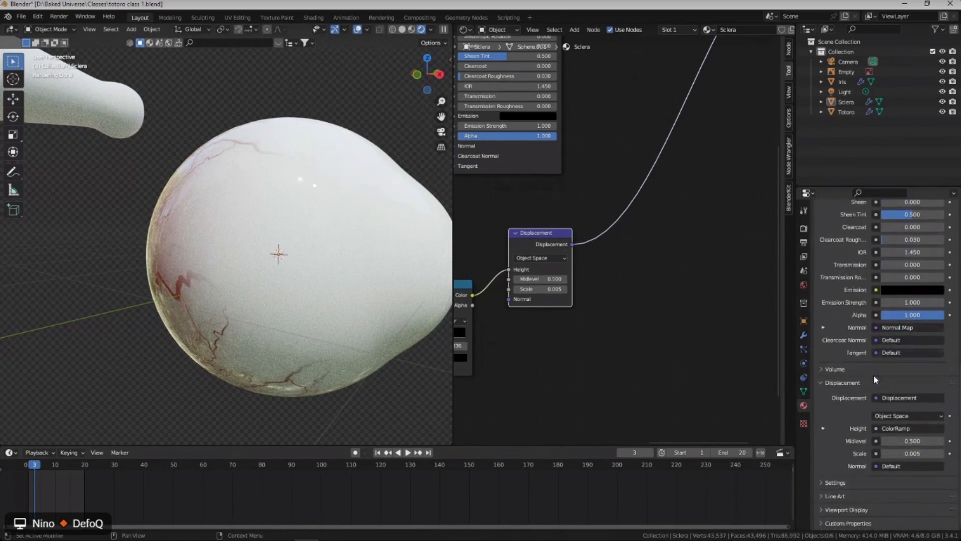
{"action": "left_click", "coordinate": [835, 482]}
{"action": "scroll", "coordinate": [856, 411], "scroll_direction": "down", "scroll_amount": 6}
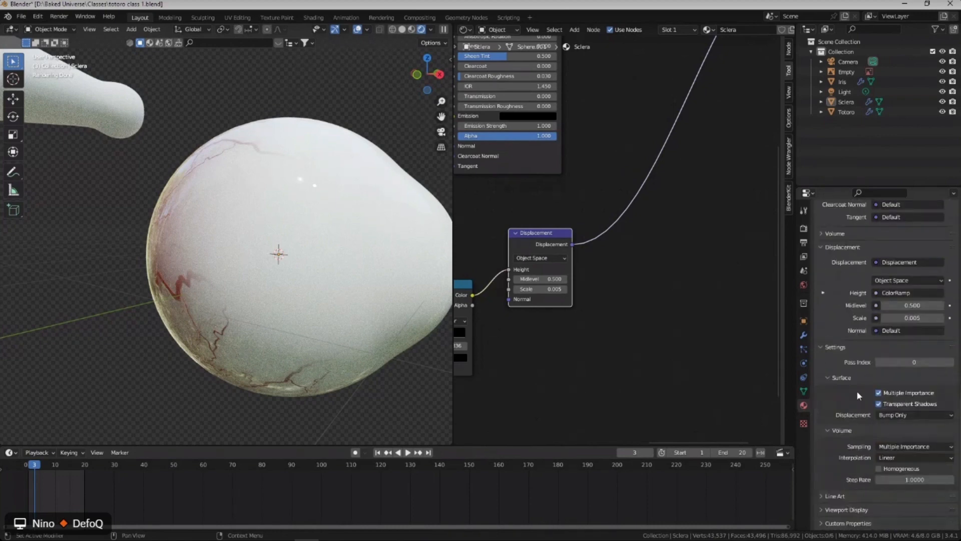
{"action": "left_click", "coordinate": [890, 416]}
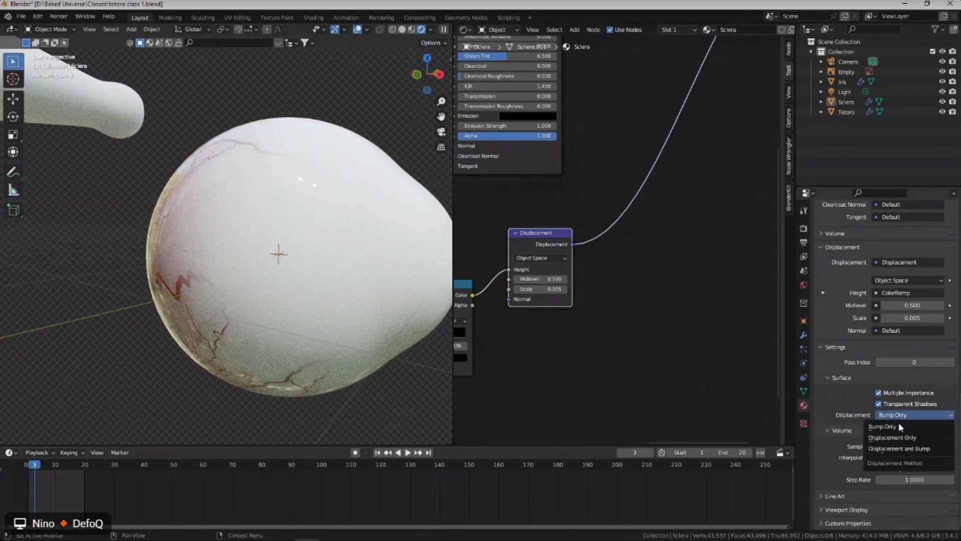
{"action": "left_click", "coordinate": [899, 448]}
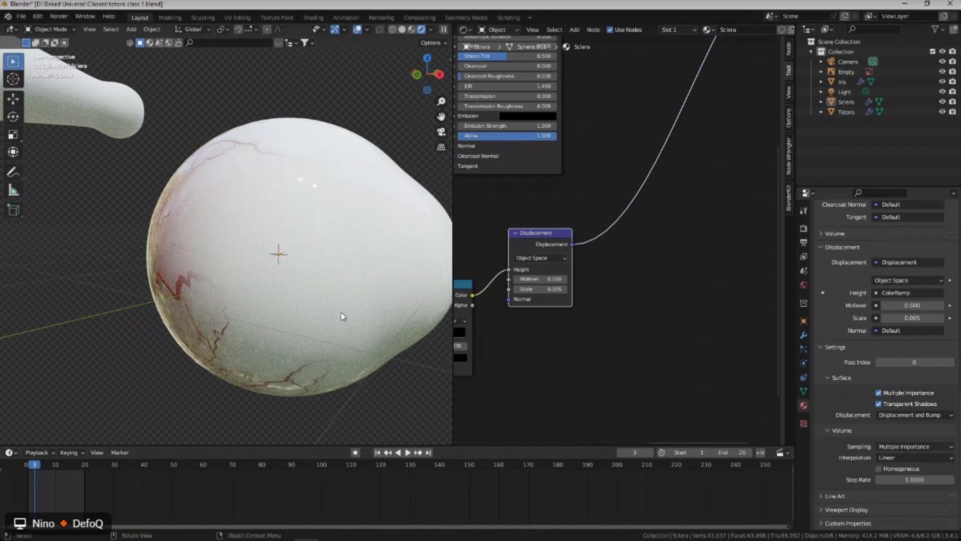
Select the sclera and check its mesh in Edit Mode before returning to Object Mode.
{"action": "left_click", "coordinate": [326, 279]}
{"action": "key", "text": "Tab"}
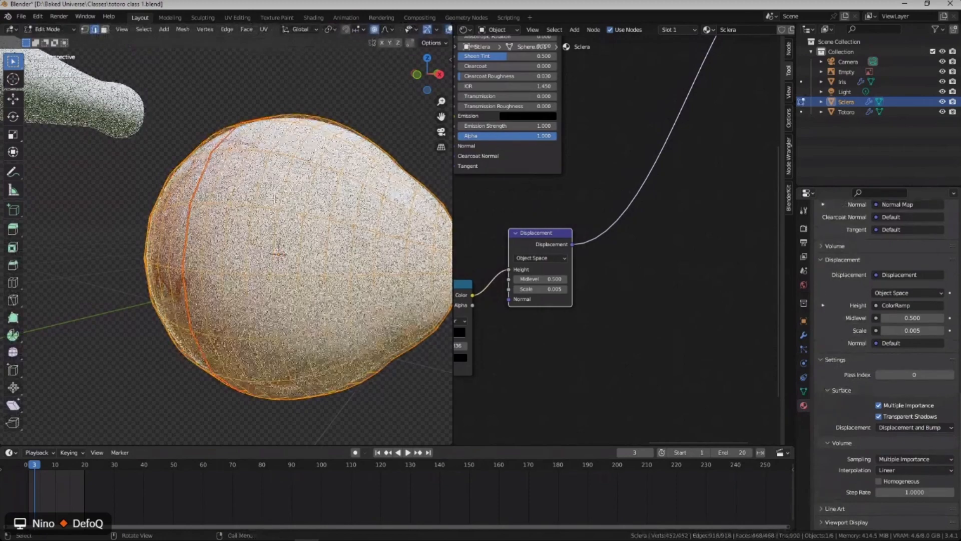
{"action": "key", "text": "Tab"}
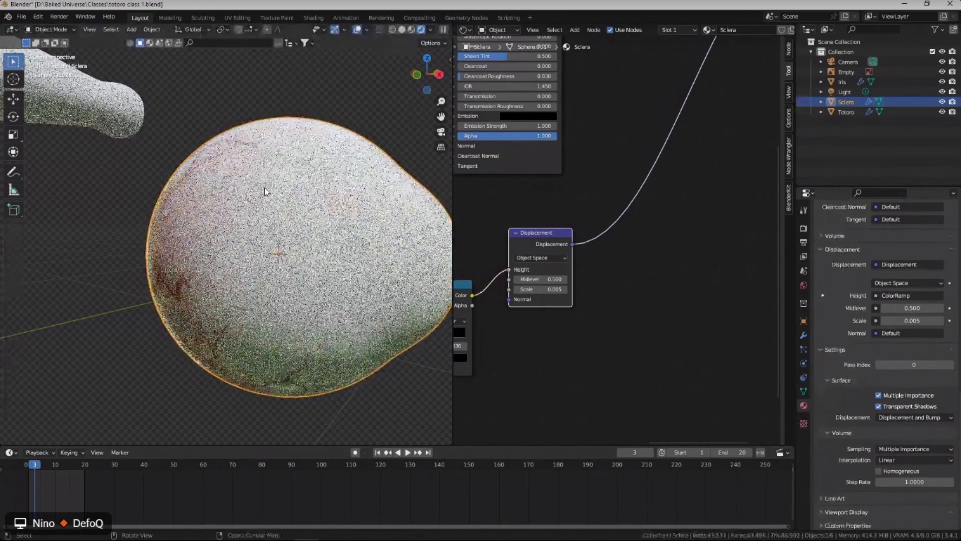
Set the Sclera material's displacement method back to Bump Only and save the file.
{"action": "left_click", "coordinate": [903, 416]}
{"action": "left_click", "coordinate": [901, 428]}
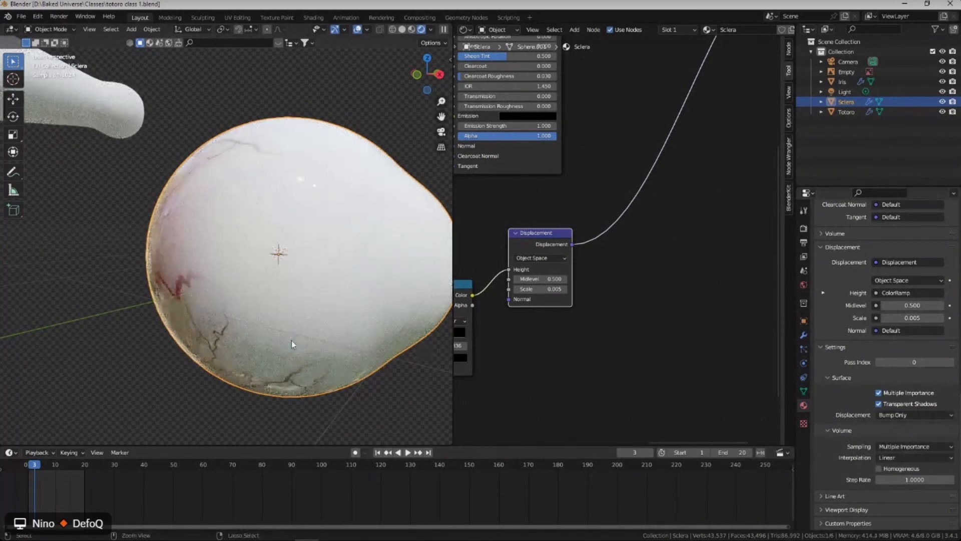
{"action": "key", "text": "ctrl+s"}
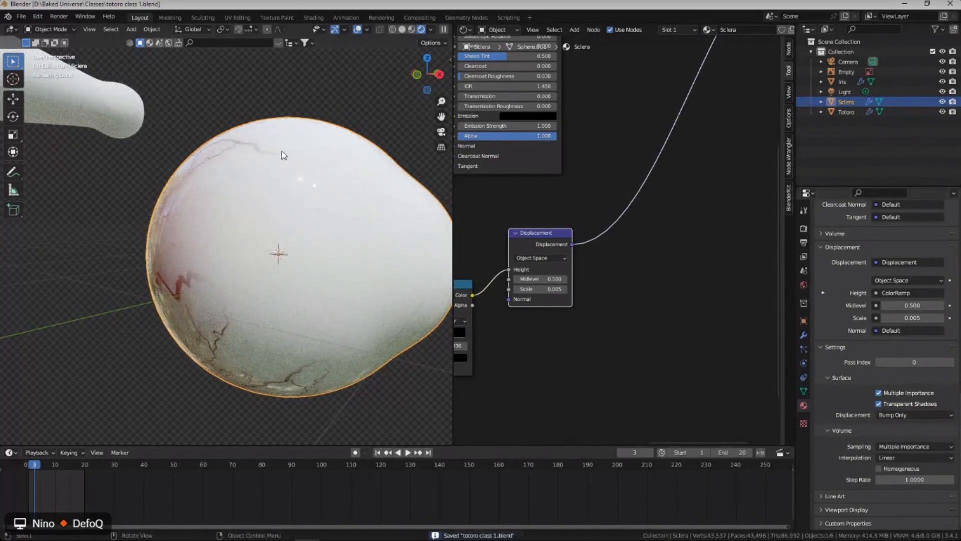
Examine the whole eyeball beside the Totoro figure and save the file.
{"action": "left_click", "coordinate": [291, 96]}
{"action": "scroll", "coordinate": [284, 197], "scroll_direction": "down", "scroll_amount": 4}
{"action": "scroll", "coordinate": [283, 195], "scroll_direction": "down", "scroll_amount": 4}
{"action": "scroll", "coordinate": [320, 171], "scroll_direction": "up", "scroll_amount": 5}
{"action": "middle_click_drag", "start_coordinate": [273, 208], "coordinate": [300, 166]}
{"action": "key", "text": "ctrl+s"}
{"action": "left_click", "coordinate": [300, 165]}
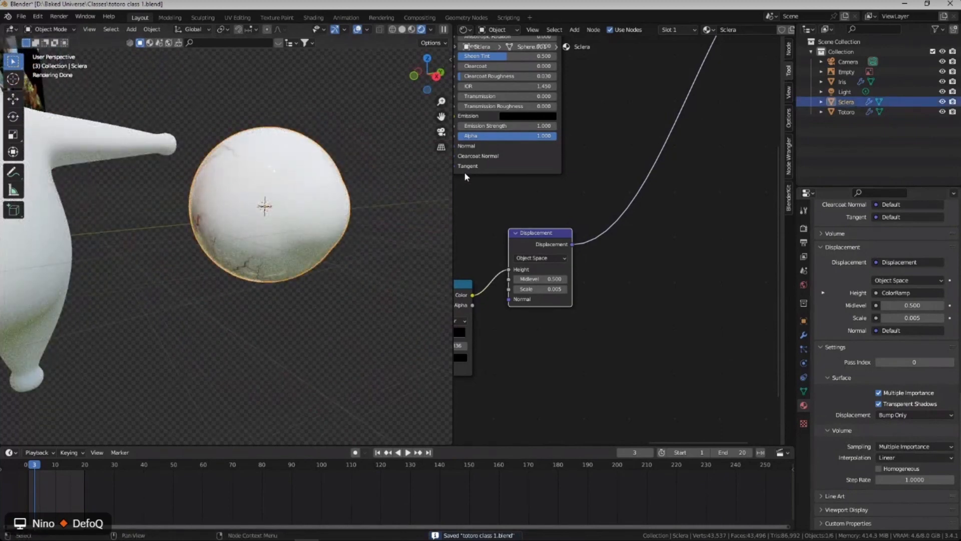
Bring the Sclera material's whole node tree into view and select its color, shader and normal map nodes.
{"action": "scroll", "coordinate": [550, 190], "scroll_direction": "down", "scroll_amount": 5}
{"action": "key", "text": "Home"}
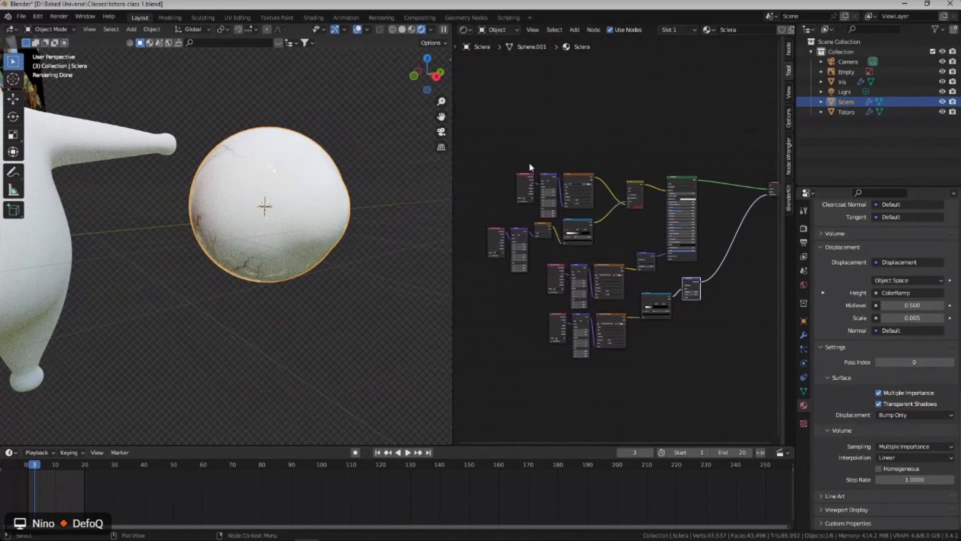
{"action": "left_click_drag", "start_coordinate": [489, 153], "coordinate": [675, 271]}
{"action": "scroll", "coordinate": [578, 246], "scroll_direction": "up", "scroll_amount": 5}
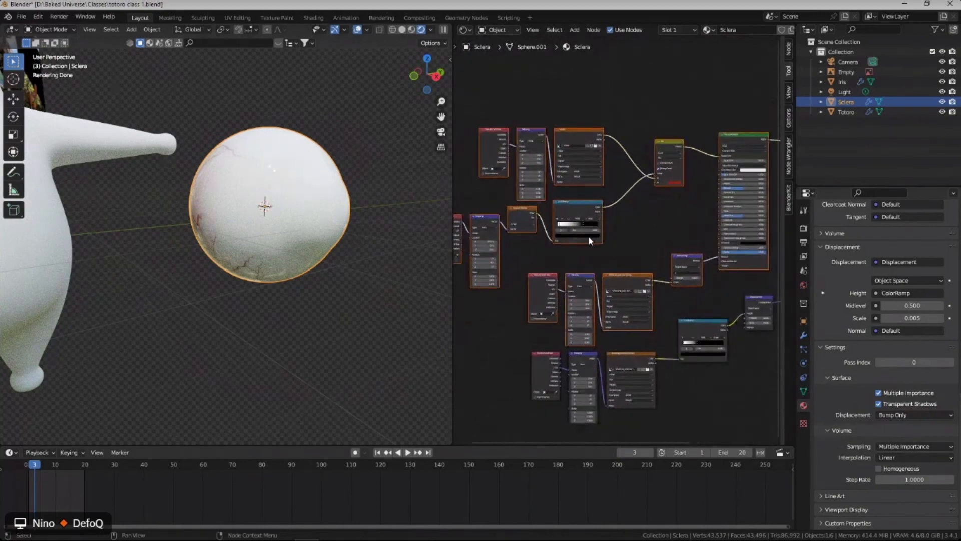
Save the file and examine the red veins around the back of the eyeball.
{"action": "left_click", "coordinate": [434, 200]}
{"action": "middle_click_drag", "start_coordinate": [306, 191], "coordinate": [178, 198]}
{"action": "key", "text": "ctrl+s"}
{"action": "middle_click_drag", "start_coordinate": [350, 207], "coordinate": [291, 220]}
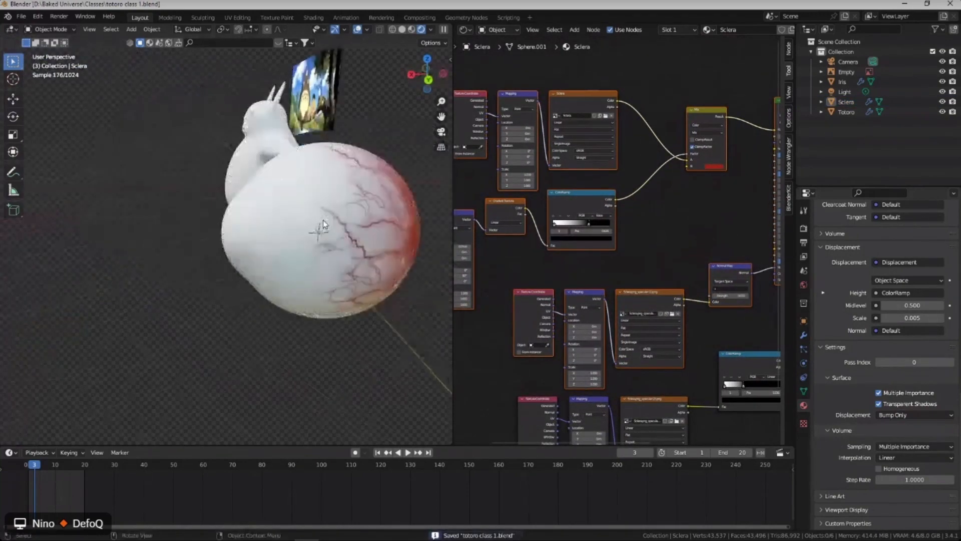
{"action": "middle_click_drag", "start_coordinate": [612, 249], "coordinate": [632, 248]}
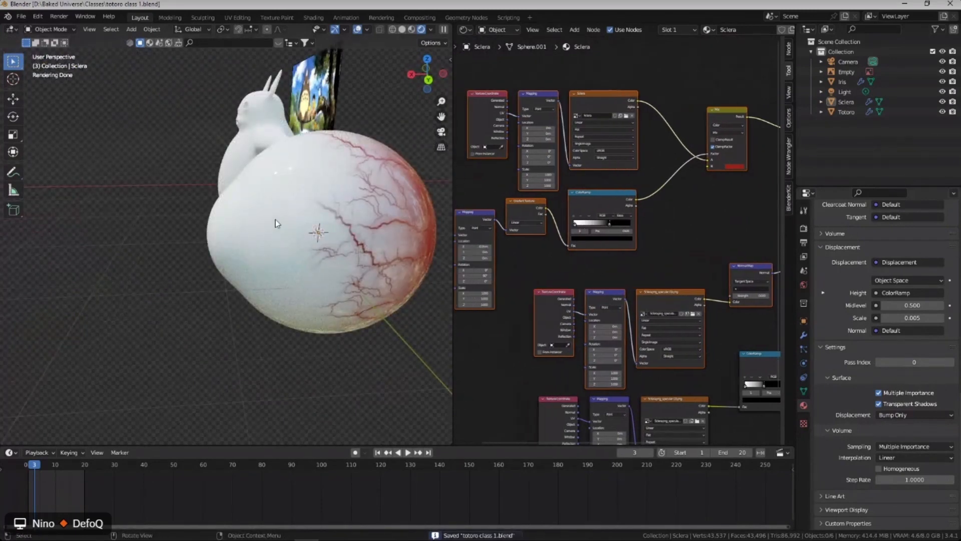
{"action": "middle_click_drag", "start_coordinate": [276, 219], "coordinate": [317, 210]}
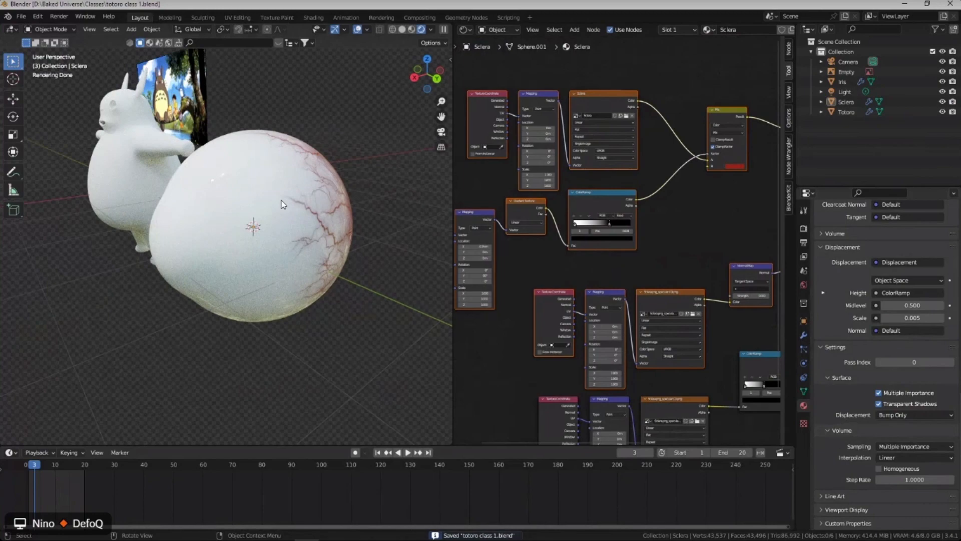
Try moving the black stop of the gradient's ColorRamp out to about 0.870.
{"action": "scroll", "coordinate": [610, 224], "scroll_direction": "up", "scroll_amount": 3}
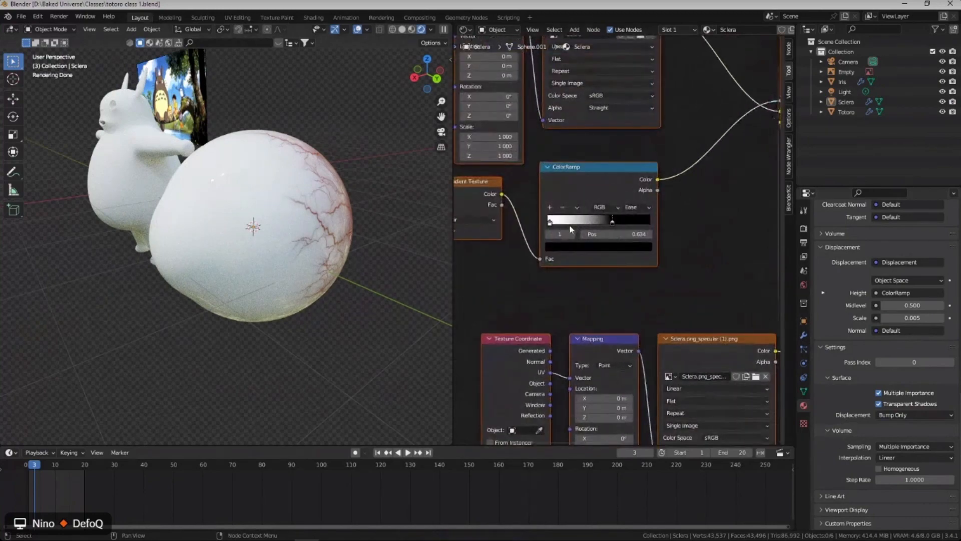
{"action": "left_click_drag", "start_coordinate": [609, 224], "coordinate": [635, 223]}
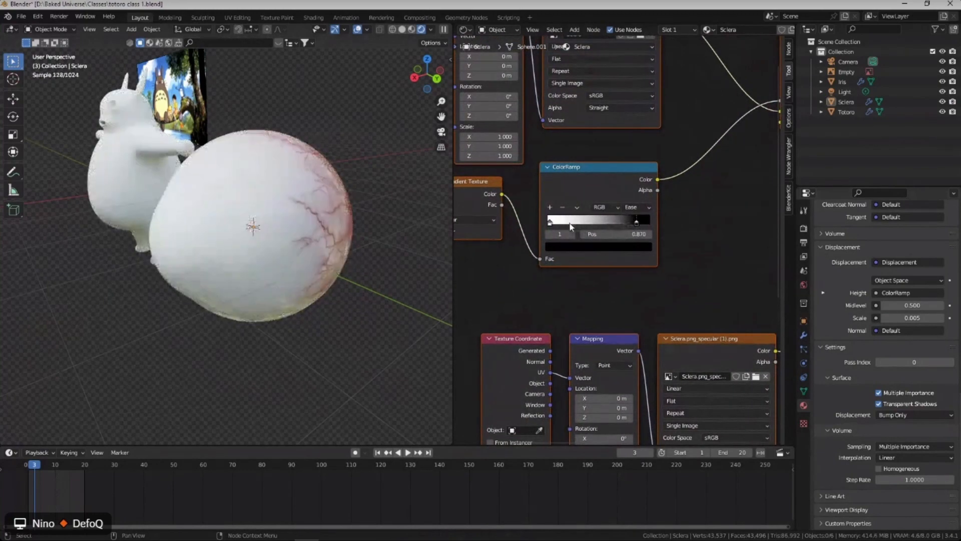
{"action": "scroll", "coordinate": [553, 226], "scroll_direction": "down", "scroll_amount": 4}
{"action": "middle_click_drag", "start_coordinate": [553, 226], "coordinate": [537, 249]}
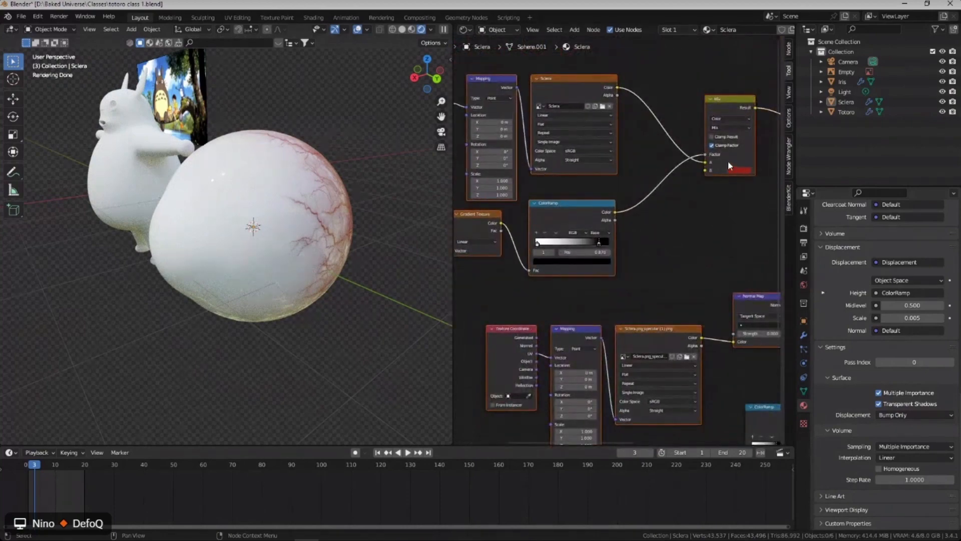
Shift the white stop of the gradient's ColorRamp inward, place the black stop at about 0.755 and save the file.
{"action": "scroll", "coordinate": [563, 256], "scroll_direction": "up", "scroll_amount": 4}
{"action": "left_click_drag", "start_coordinate": [524, 242], "coordinate": [548, 244]}
{"action": "left_click", "coordinate": [622, 241]}
{"action": "left_click_drag", "start_coordinate": [623, 241], "coordinate": [599, 244]}
{"action": "scroll", "coordinate": [296, 208], "scroll_direction": "down", "scroll_amount": 3}
{"action": "middle_click_drag", "start_coordinate": [296, 208], "coordinate": [356, 215]}
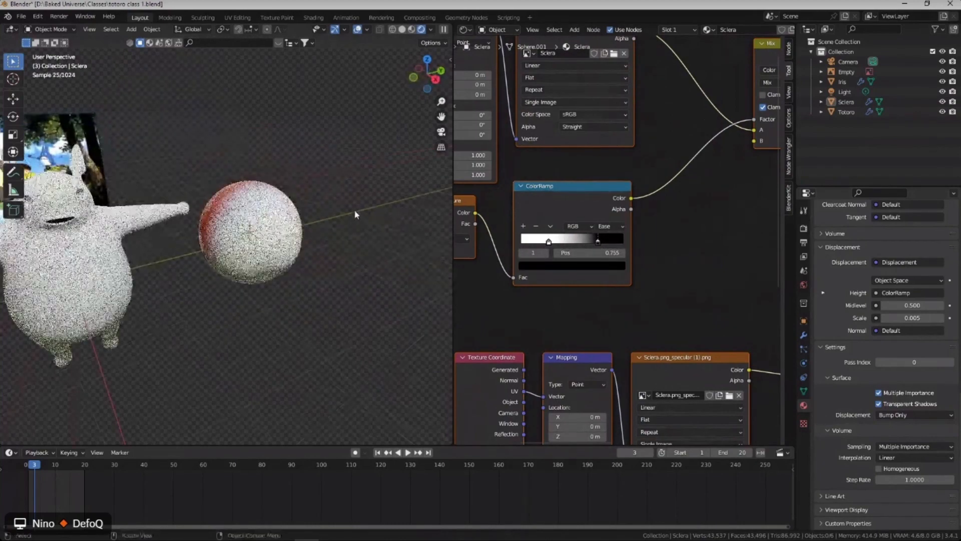
{"action": "key", "text": "ctrl+s"}
Hide the sclera to check the iris inside, unhide it and examine the eyeball's red tint from several angles.
{"action": "left_click", "coordinate": [269, 211]}
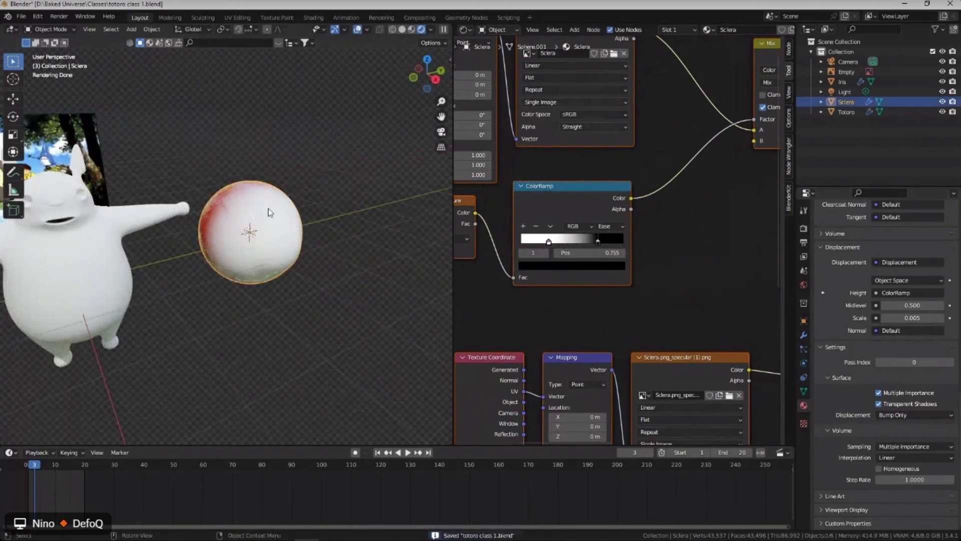
{"action": "scroll", "coordinate": [532, 186], "scroll_direction": "down", "scroll_amount": 1}
{"action": "scroll", "coordinate": [532, 187], "scroll_direction": "down", "scroll_amount": 1}
{"action": "key", "text": "KP_Decimal"}
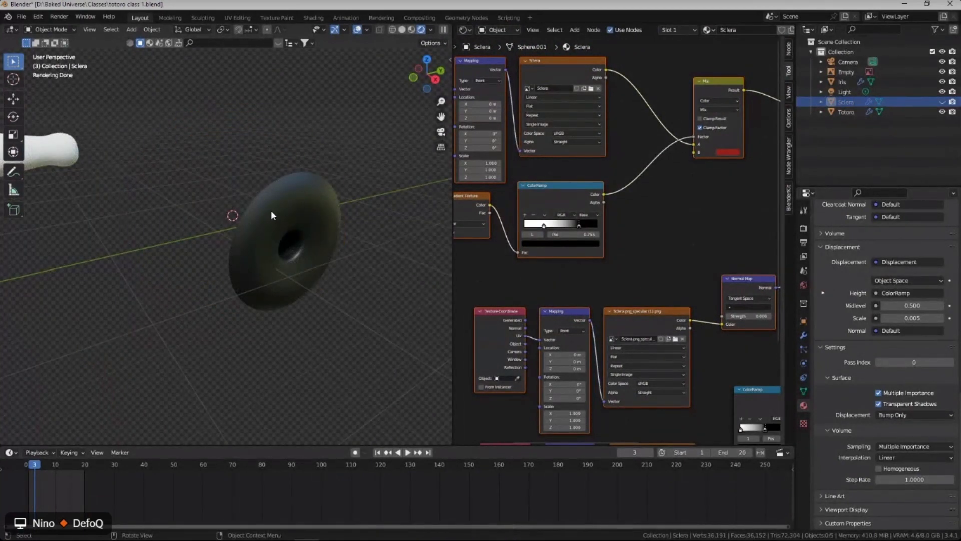
{"action": "key", "text": "alt+h"}
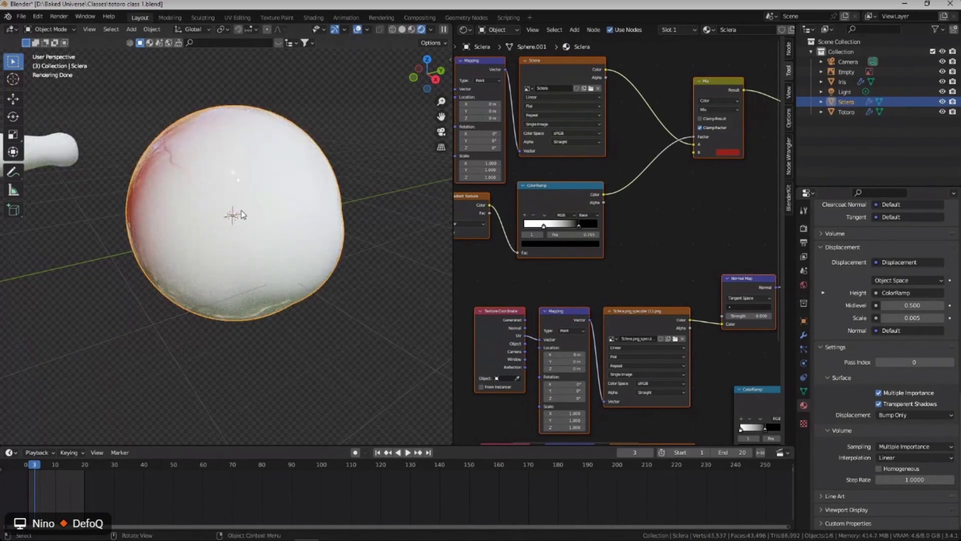
{"action": "middle_click_drag", "start_coordinate": [241, 210], "coordinate": [232, 193]}
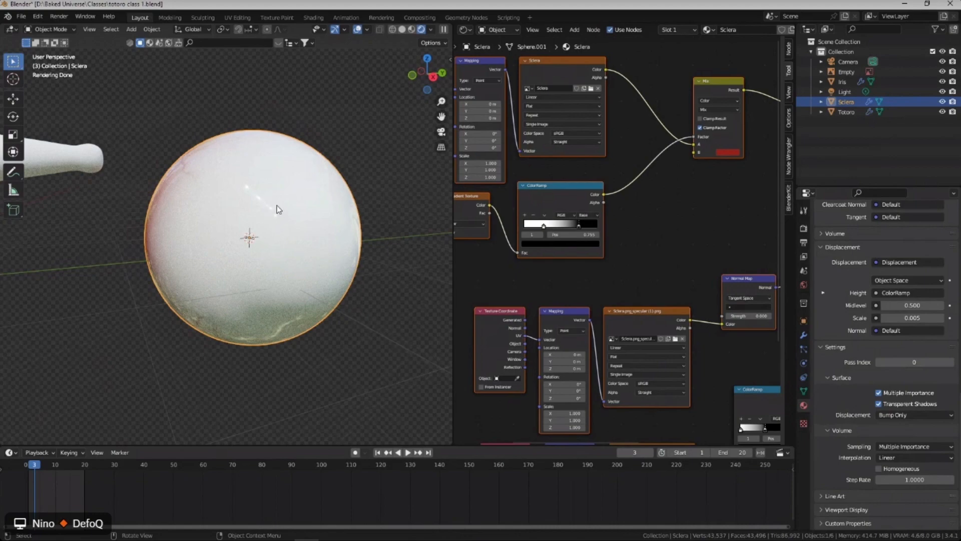
{"action": "mouse_move", "coordinate": [284, 202]}
{"action": "middle_mouse_down"}
{"action": "mouse_move", "coordinate": [286, 210]}
{"action": "mouse_move", "coordinate": [270, 197]}
{"action": "middle_mouse_up"}
{"action": "scroll", "coordinate": [638, 203], "scroll_direction": "down", "scroll_amount": 2}
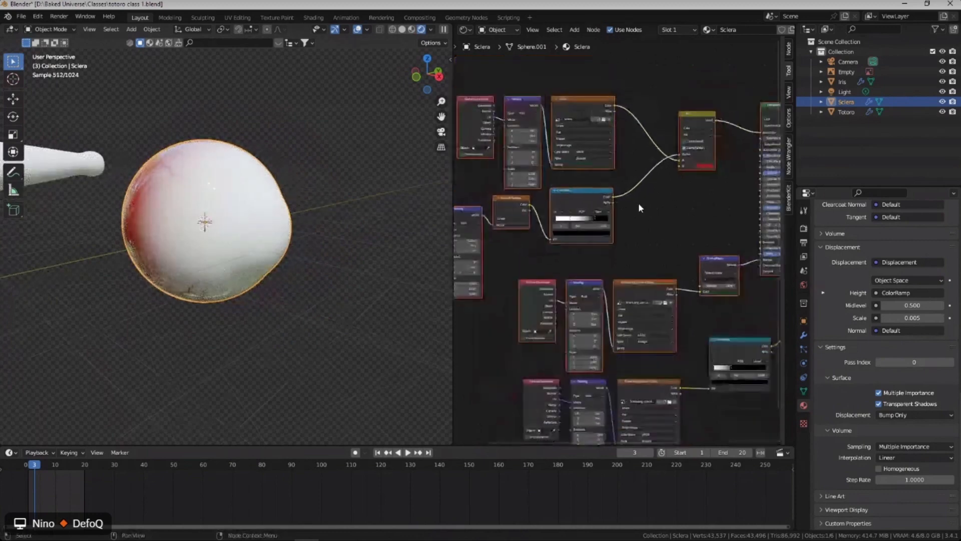
Spread the node tree by moving the color and shader nodes upward and the Normal Map chain downward.
{"action": "scroll", "coordinate": [638, 203], "scroll_direction": "down", "scroll_amount": 5}
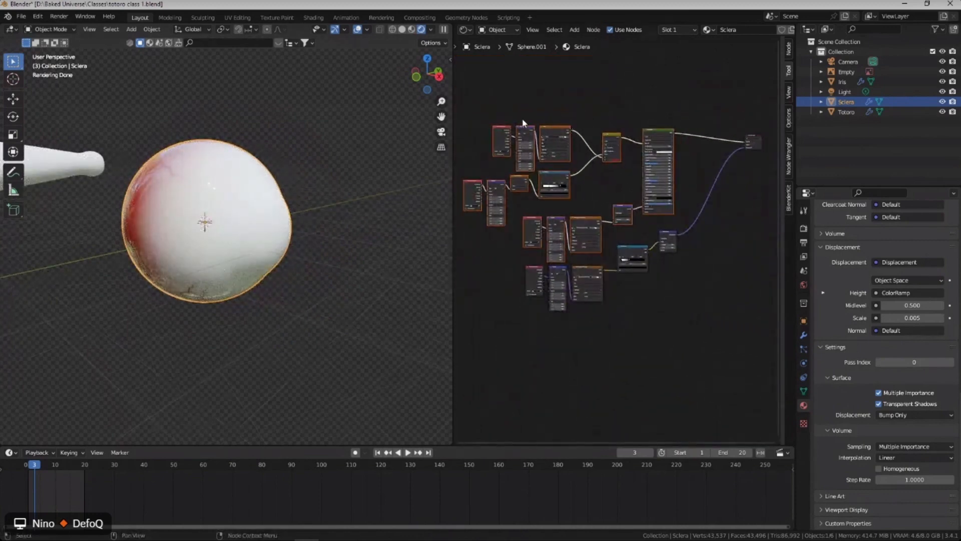
{"action": "left_click_drag", "start_coordinate": [475, 112], "coordinate": [650, 195]}
{"action": "scroll", "coordinate": [676, 134], "scroll_direction": "up", "scroll_amount": 2}
{"action": "left_click_drag", "start_coordinate": [666, 131], "coordinate": [660, 90]}
{"action": "left_click_drag", "start_coordinate": [500, 193], "coordinate": [643, 251]}
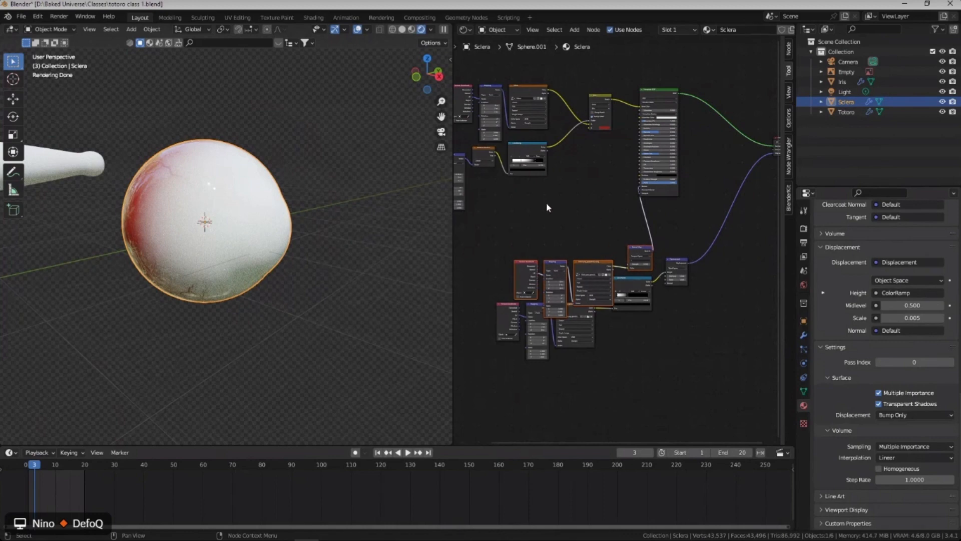
Widen the node editor and select the Gradient Texture node that feeds the ColorRamp, checking the gradient on the eyeball.
{"action": "middle_click_drag", "start_coordinate": [567, 156], "coordinate": [573, 214]}
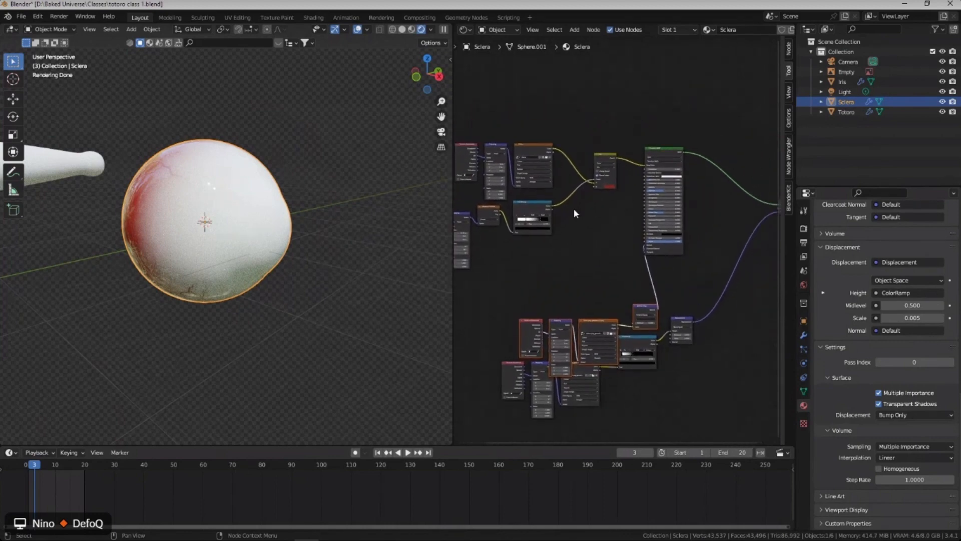
{"action": "middle_click_drag", "start_coordinate": [525, 140], "coordinate": [564, 159]}
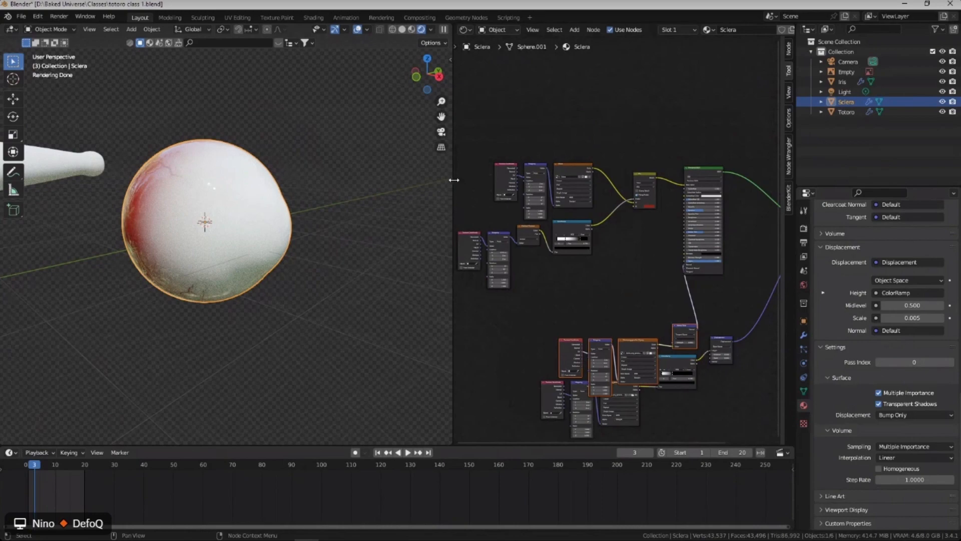
{"action": "left_click_drag", "start_coordinate": [453, 180], "coordinate": [357, 181]}
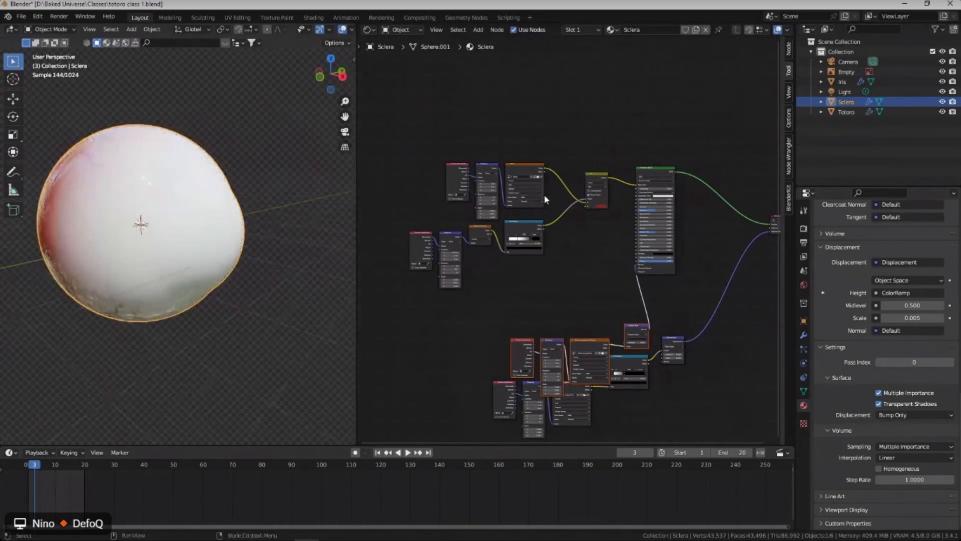
{"action": "scroll", "coordinate": [495, 229], "scroll_direction": "up", "scroll_amount": 3}
{"action": "middle_click_drag", "start_coordinate": [484, 230], "coordinate": [558, 229]}
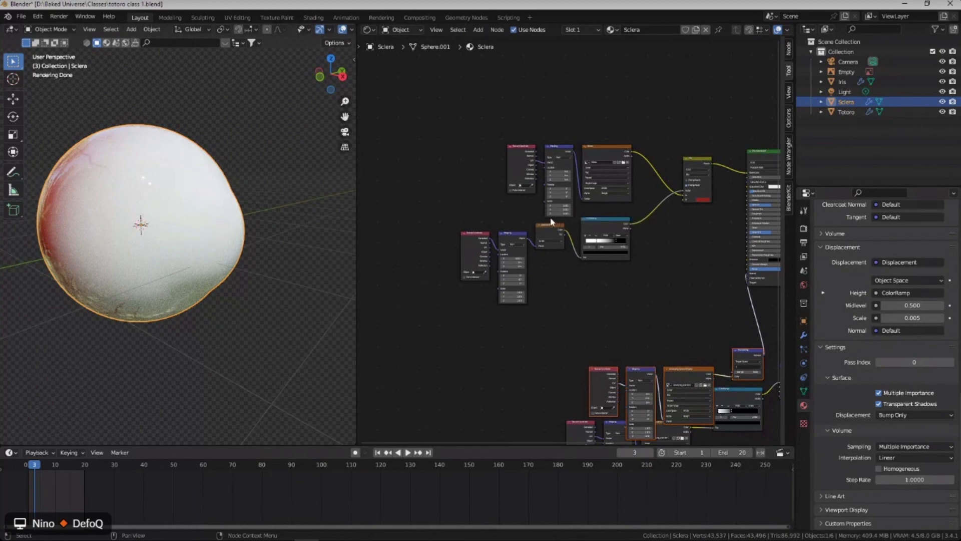
{"action": "scroll", "coordinate": [555, 222], "scroll_direction": "up", "scroll_amount": 2}
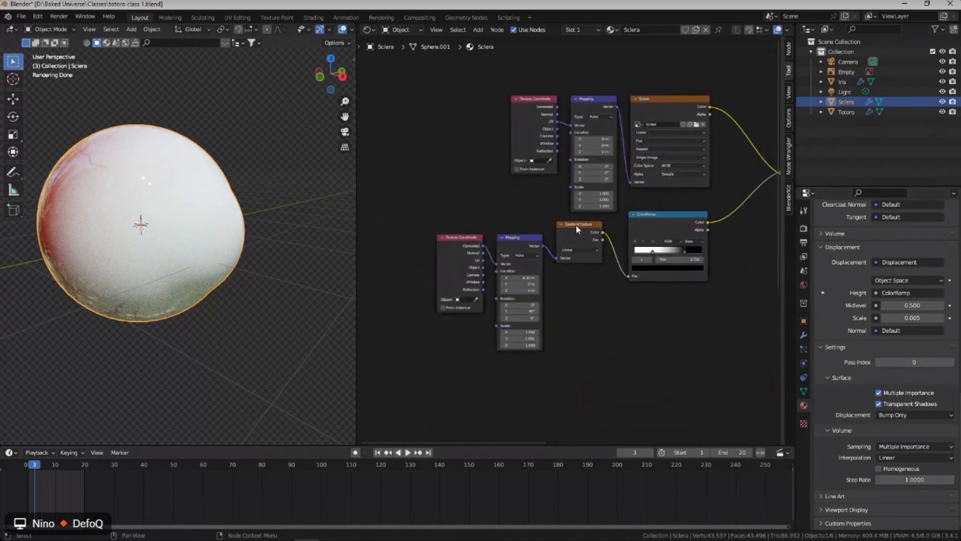
{"action": "left_click", "coordinate": [581, 224]}
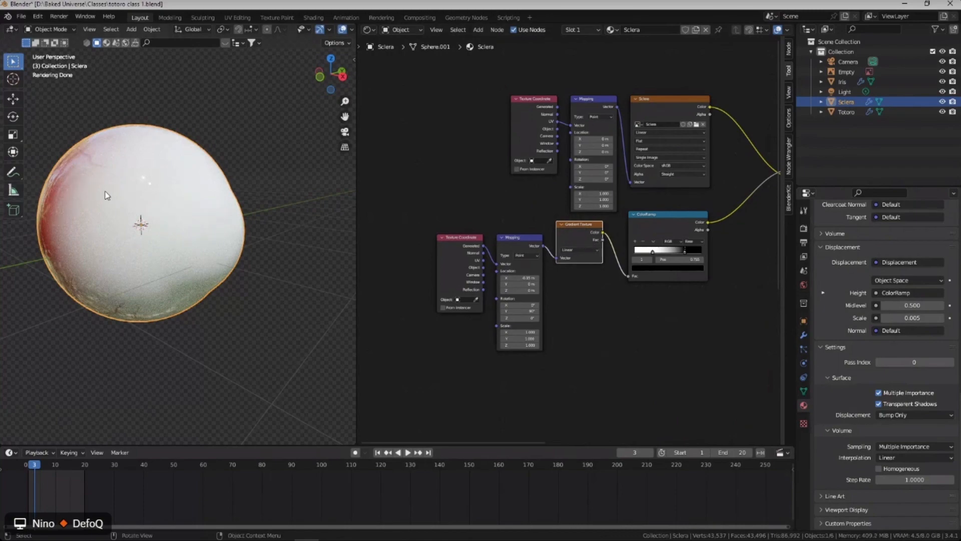
{"action": "scroll", "coordinate": [103, 191], "scroll_direction": "up", "scroll_amount": 2}
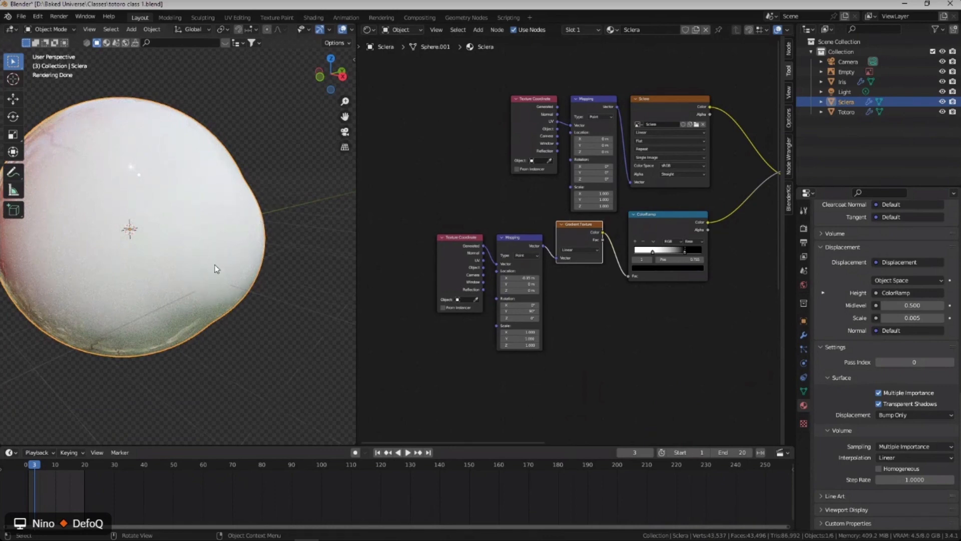
Duplicate the gradient's Texture Coordinate, Mapping, Gradient Texture and ColorRamp nodes and place the copy above the sclera image texture nodes.
{"action": "scroll", "coordinate": [648, 216], "scroll_direction": "down", "scroll_amount": 5}
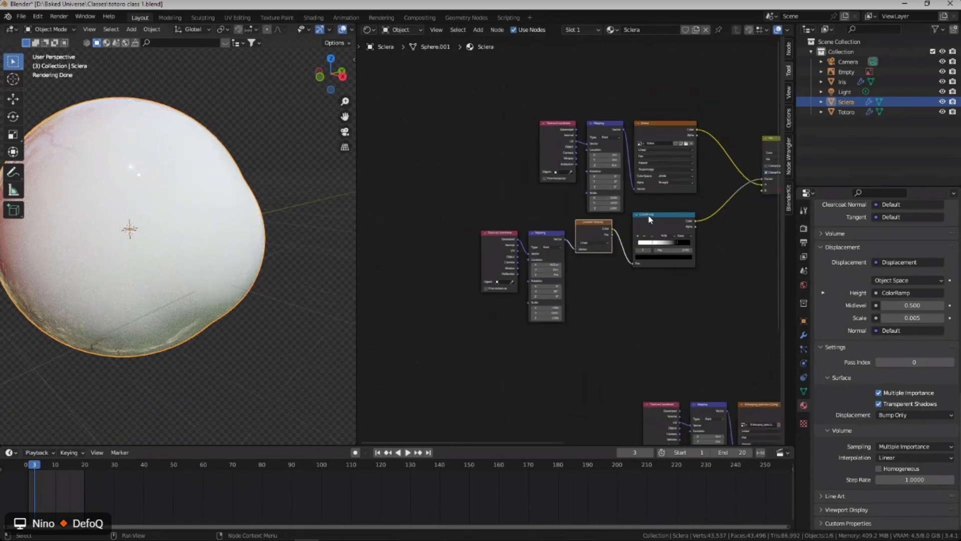
{"action": "left_click_drag", "start_coordinate": [405, 236], "coordinate": [644, 326]}
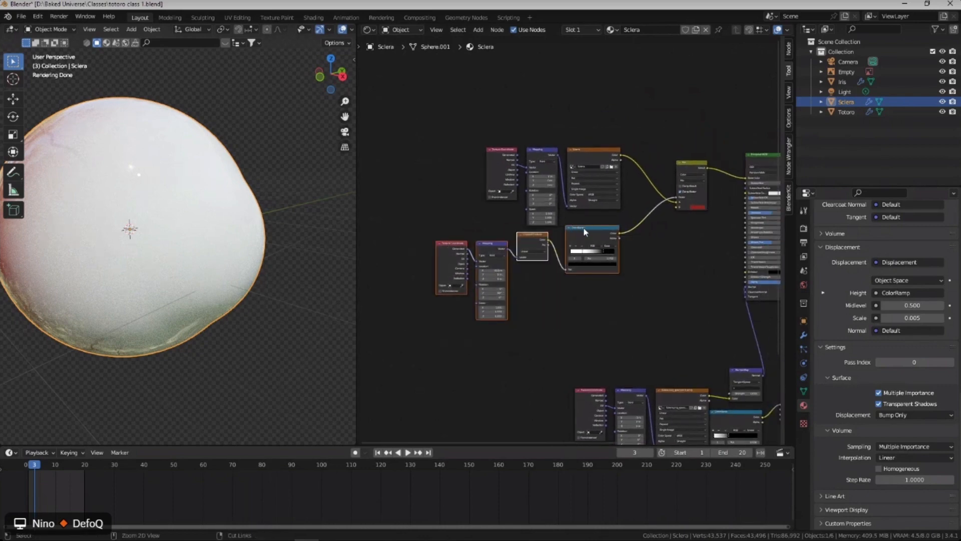
{"action": "middle_click_drag", "start_coordinate": [592, 214], "coordinate": [514, 301]}
{"action": "left_click", "coordinate": [583, 173]}
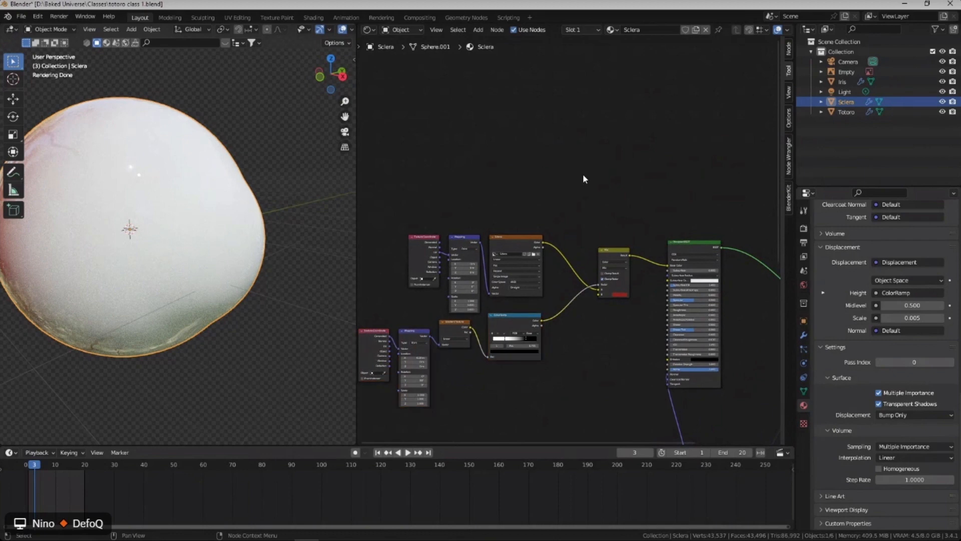
{"action": "key", "text": "ctrl+z"}
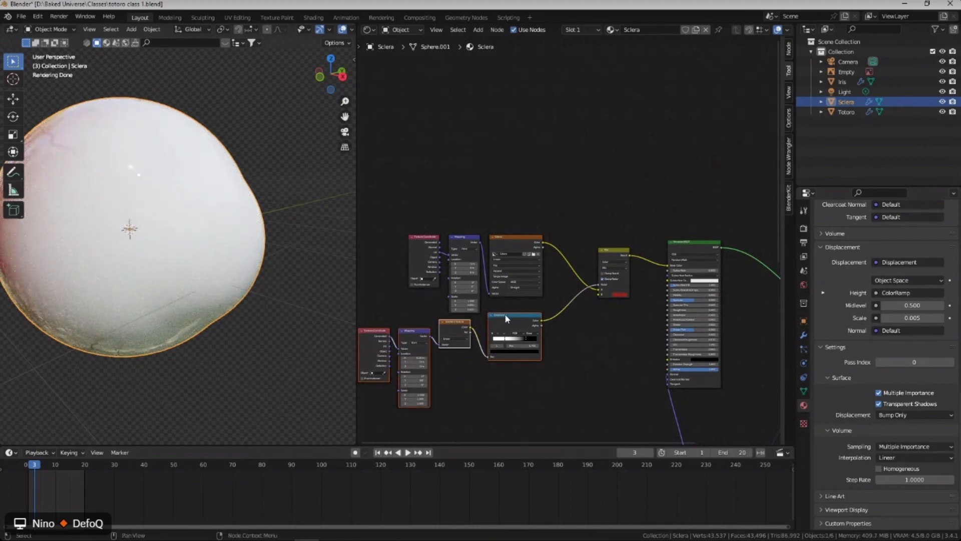
{"action": "key", "text": "shift+d"}
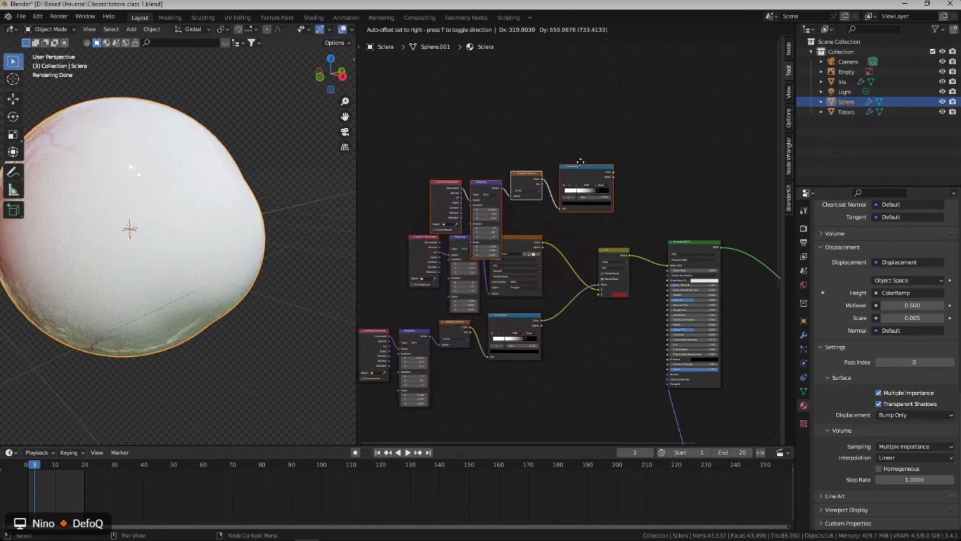
{"action": "left_click", "coordinate": [595, 124]}
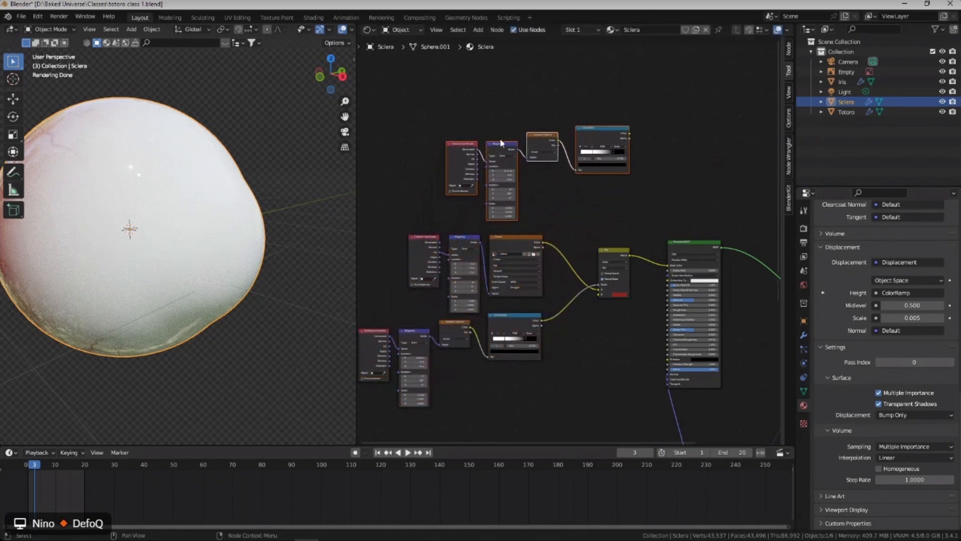
Preview the duplicated ColorRamp on the eyeball and reshape it into a near-sharp front mask, with black at 0.759 and white just beyond.
{"action": "left_click", "coordinate": [594, 129], "text": "ctrl+shift"}
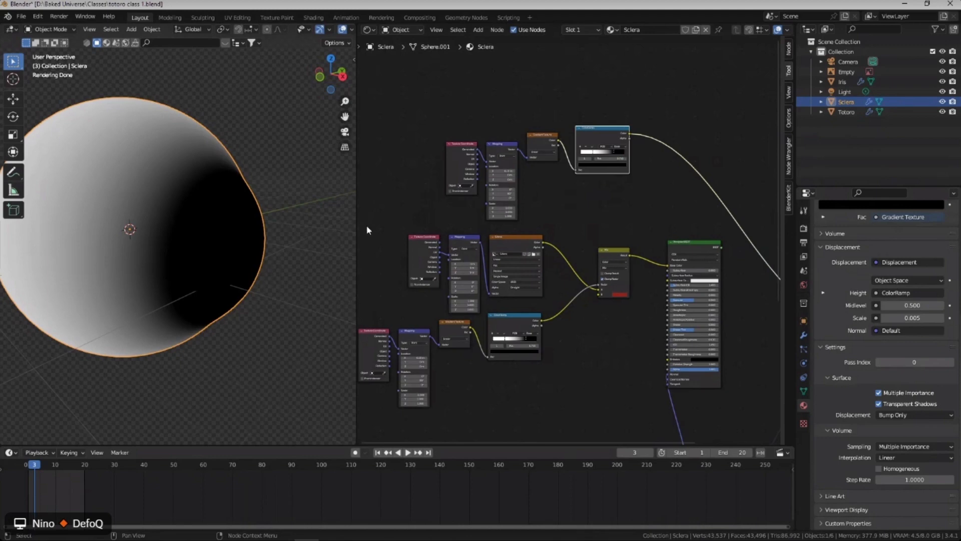
{"action": "scroll", "coordinate": [600, 145], "scroll_direction": "up", "scroll_amount": 4}
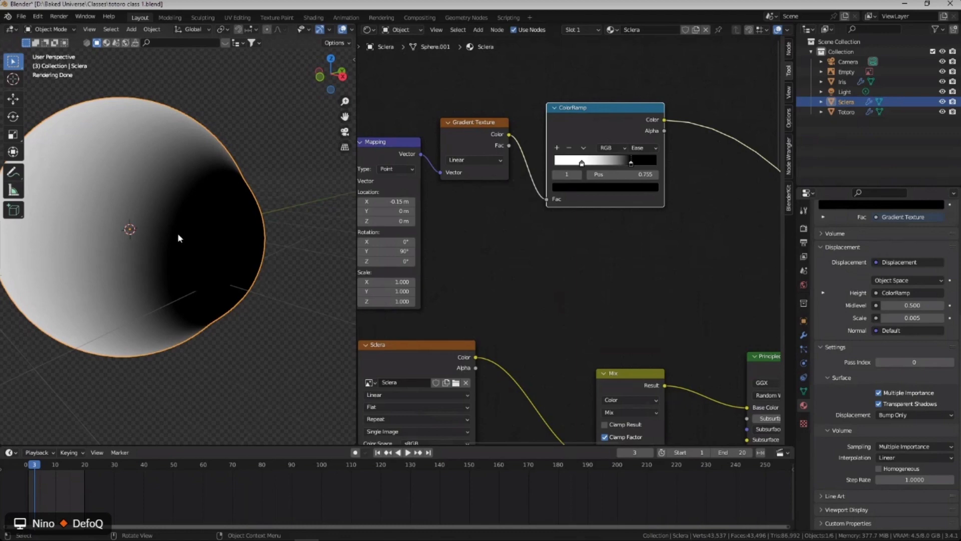
{"action": "scroll", "coordinate": [594, 185], "scroll_direction": "up", "scroll_amount": 2}
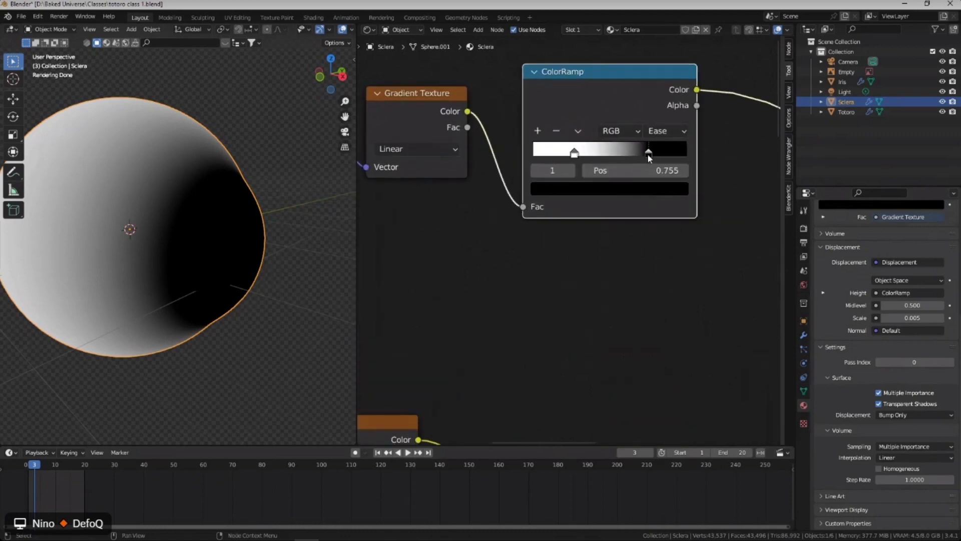
{"action": "mouse_move", "coordinate": [649, 157]}
{"action": "left_mouse_down"}
{"action": "mouse_move", "coordinate": [574, 153]}
{"action": "mouse_move", "coordinate": [646, 153]}
{"action": "left_mouse_up"}
{"action": "middle_click_drag", "start_coordinate": [232, 197], "coordinate": [259, 205]}
{"action": "middle_click_drag", "start_coordinate": [219, 231], "coordinate": [193, 214]}
{"action": "scroll", "coordinate": [646, 153], "scroll_direction": "up", "scroll_amount": 3}
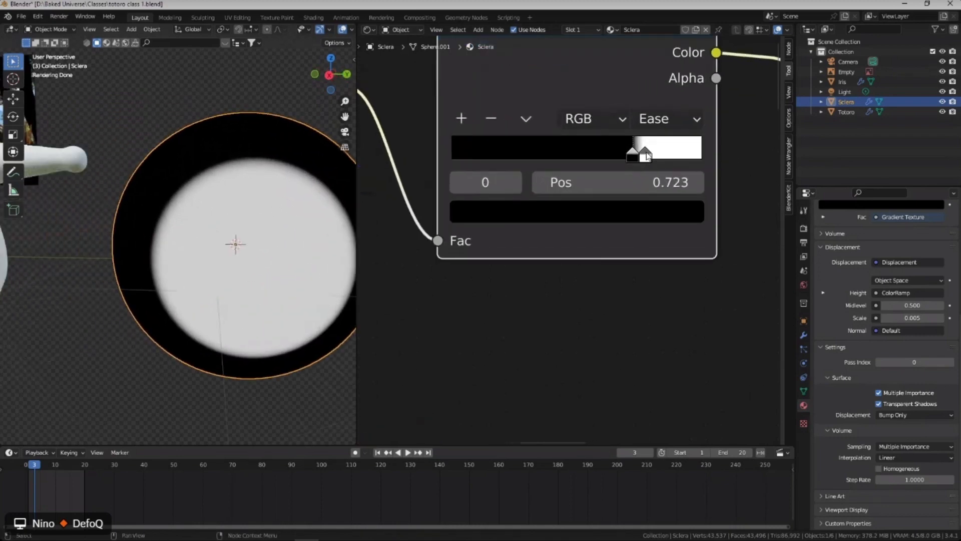
{"action": "left_click_drag", "start_coordinate": [645, 154], "coordinate": [647, 155]}
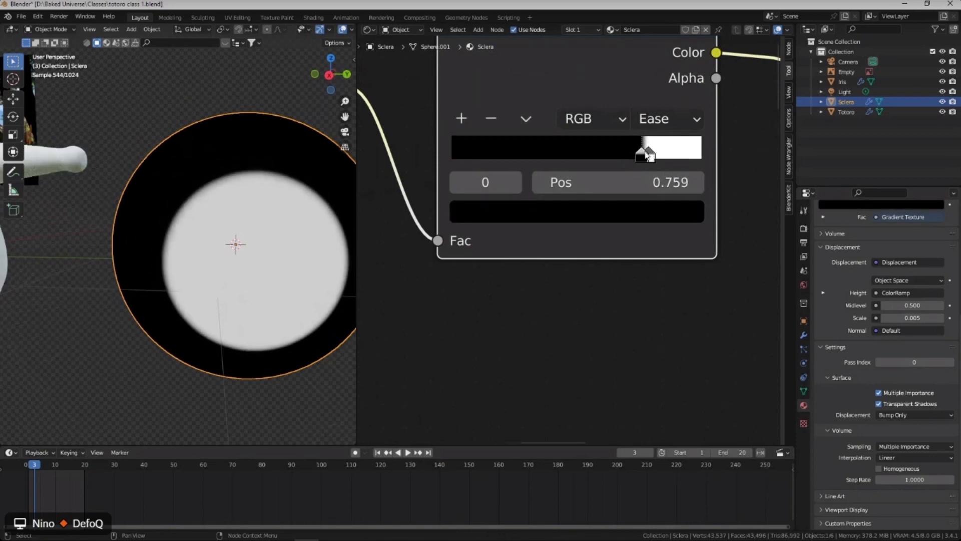
Add a Mix Shader node and place it between the Principled BSDF and the Material Output.
{"action": "scroll", "coordinate": [626, 187], "scroll_direction": "down", "scroll_amount": 3}
{"action": "scroll", "coordinate": [627, 190], "scroll_direction": "down", "scroll_amount": 4}
{"action": "middle_click_drag", "start_coordinate": [673, 244], "coordinate": [590, 163]}
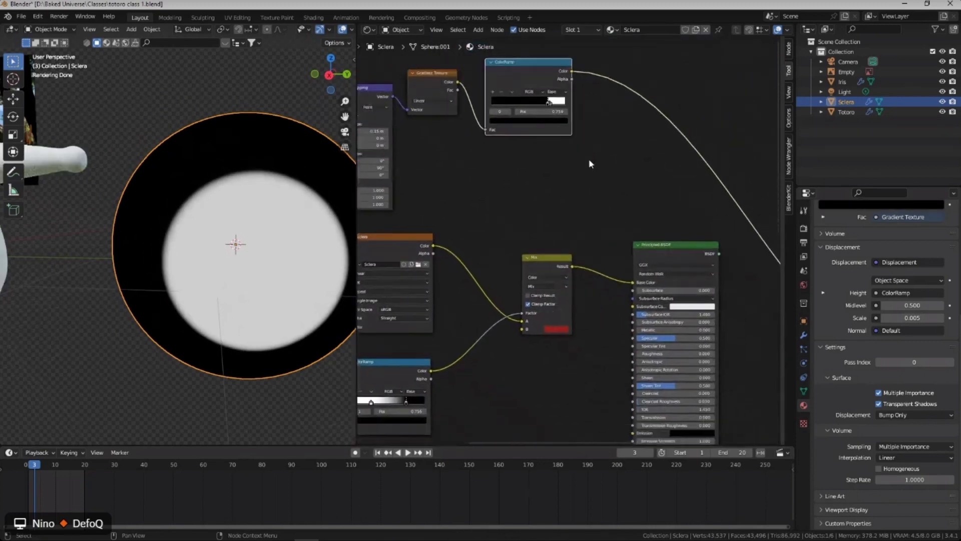
{"action": "scroll", "coordinate": [608, 165], "scroll_direction": "down", "scroll_amount": 3}
{"action": "middle_click_drag", "start_coordinate": [742, 293], "coordinate": [638, 233]}
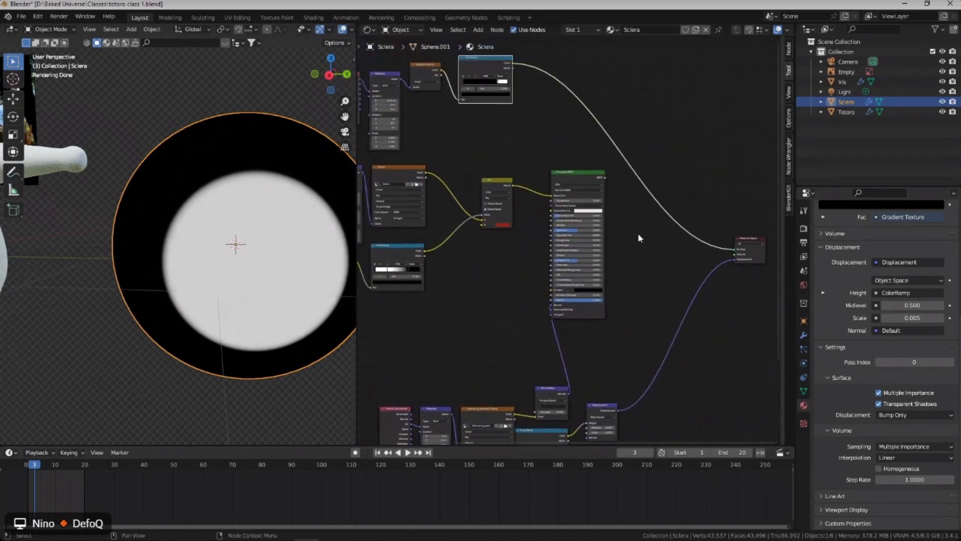
{"action": "scroll", "coordinate": [533, 143], "scroll_direction": "up", "scroll_amount": 3}
{"action": "middle_click_drag", "start_coordinate": [570, 196], "coordinate": [508, 191]}
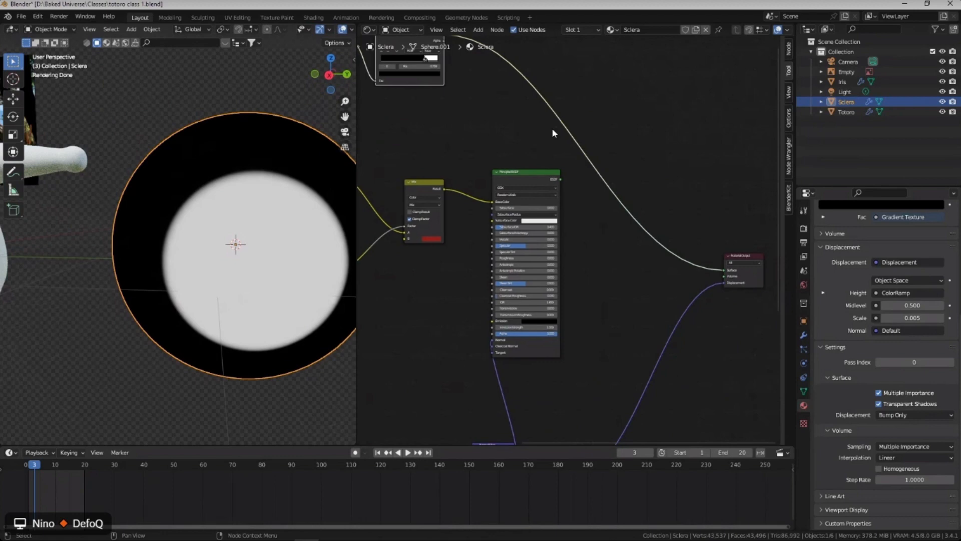
{"action": "key", "text": "shift+a"}
{"action": "left_click", "coordinate": [553, 130]}
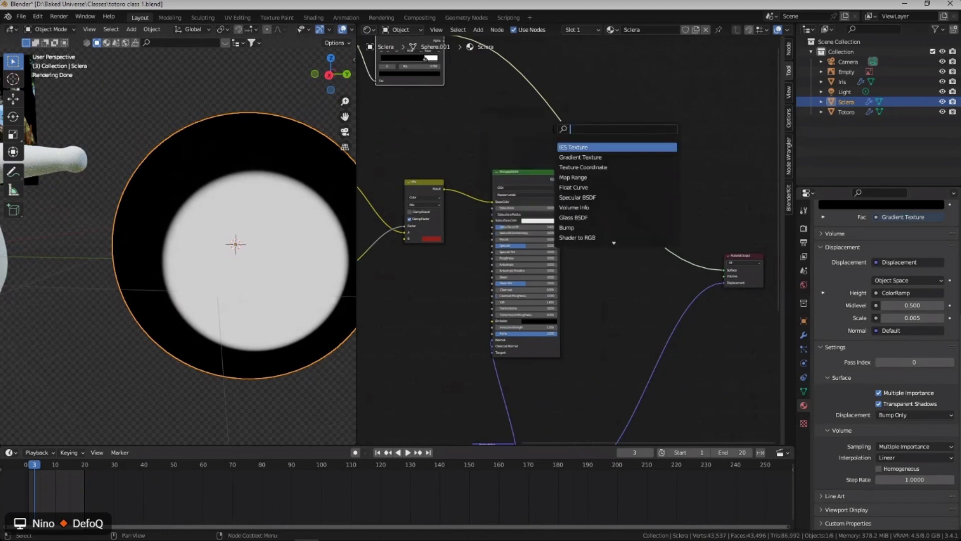
{"action": "type", "text": "mix sh"}
{"action": "key", "text": "Return"}
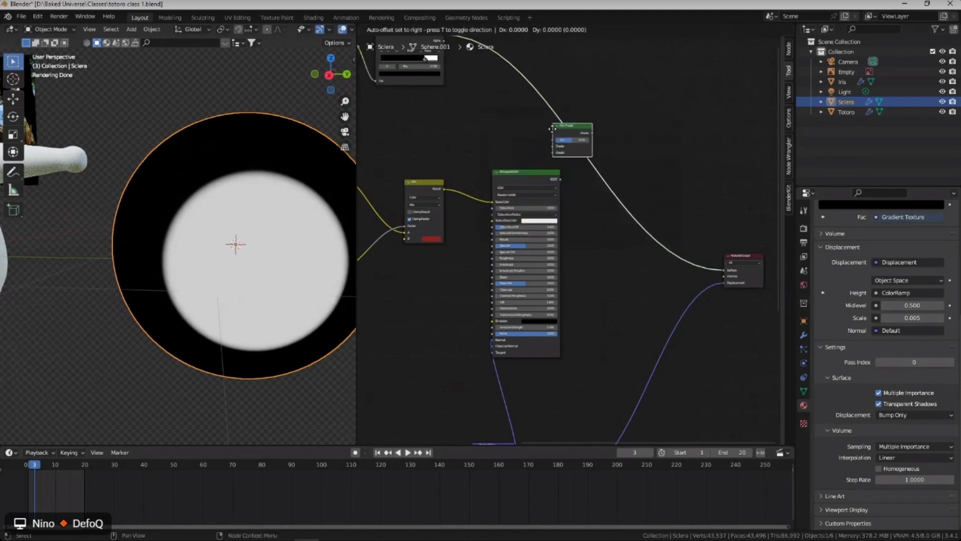
{"action": "left_click", "coordinate": [603, 245]}
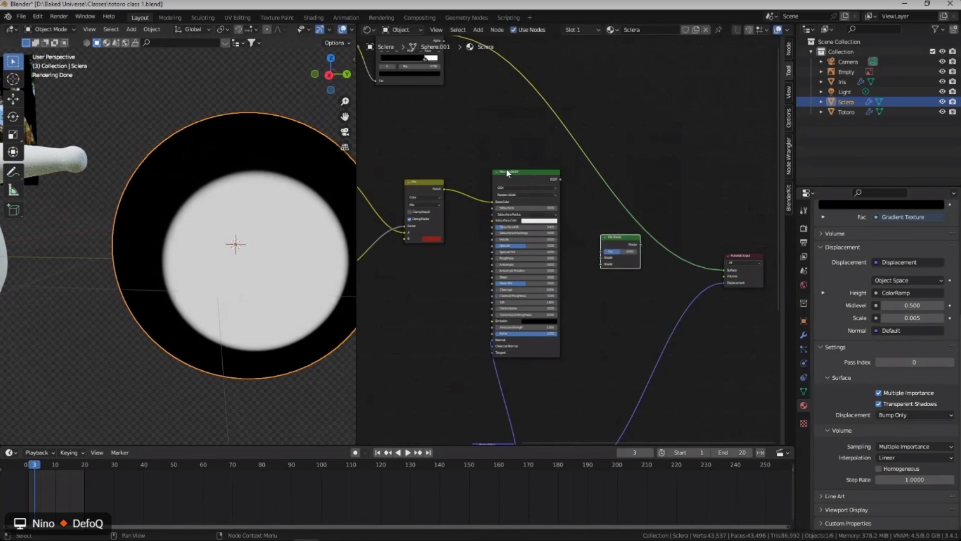
Connect the Principled BSDF output to the first Shader input of the Mix Shader.
{"action": "left_click", "coordinate": [522, 172]}
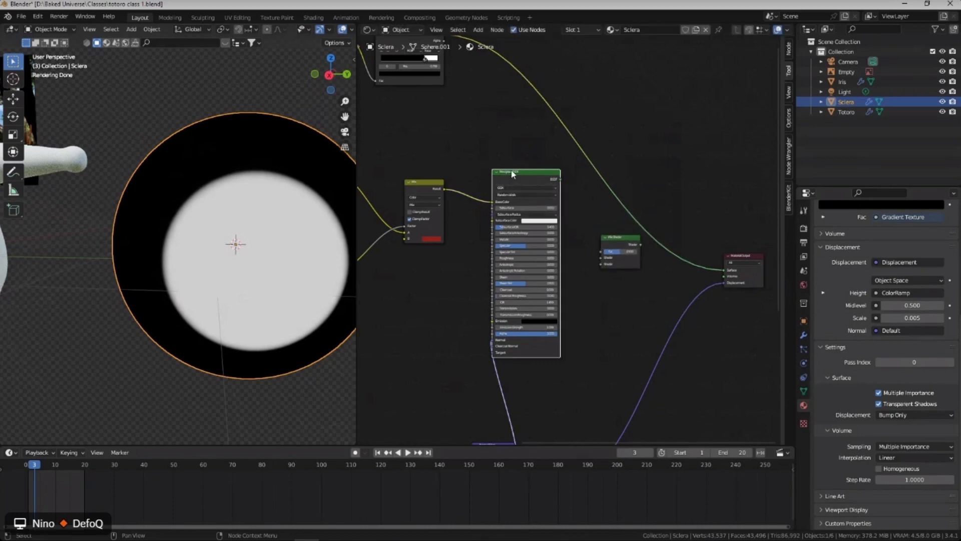
{"action": "scroll", "coordinate": [563, 179], "scroll_direction": "up", "scroll_amount": 2}
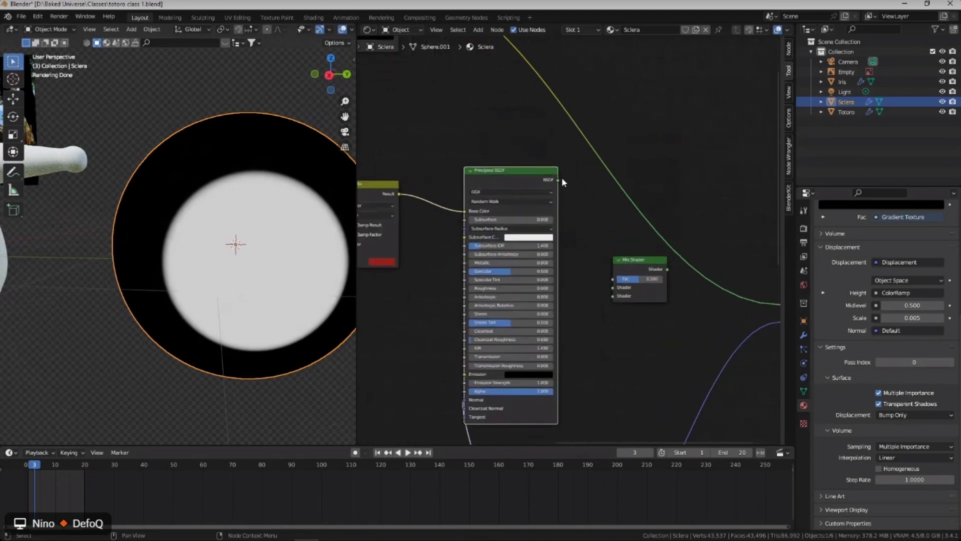
{"action": "left_click_drag", "start_coordinate": [557, 180], "coordinate": [612, 288]}
Feed the mask ColorRamp's Color into the Mix Shader's Fac and connect the Mix Shader to the Material Output's Surface.
{"action": "scroll", "coordinate": [636, 272], "scroll_direction": "down", "scroll_amount": 2}
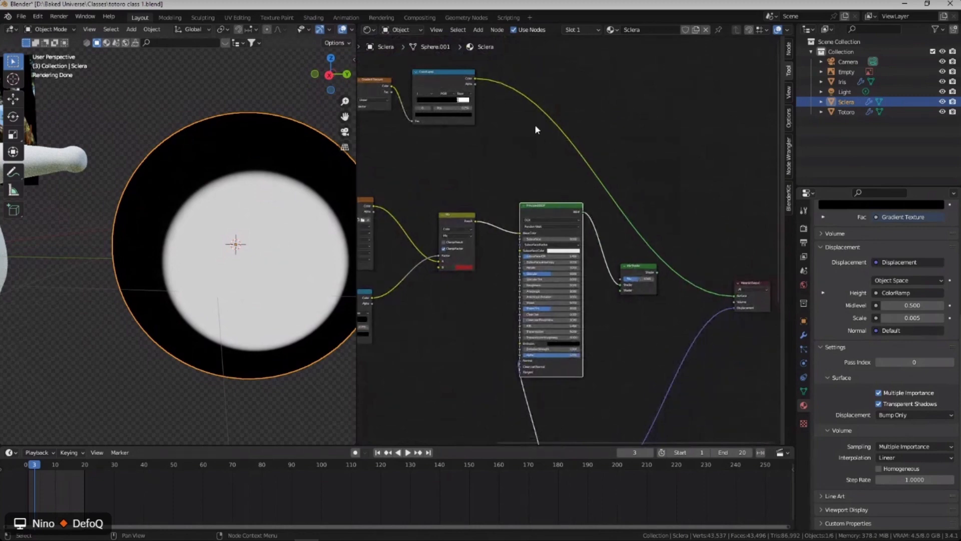
{"action": "middle_click_drag", "start_coordinate": [535, 129], "coordinate": [478, 104]}
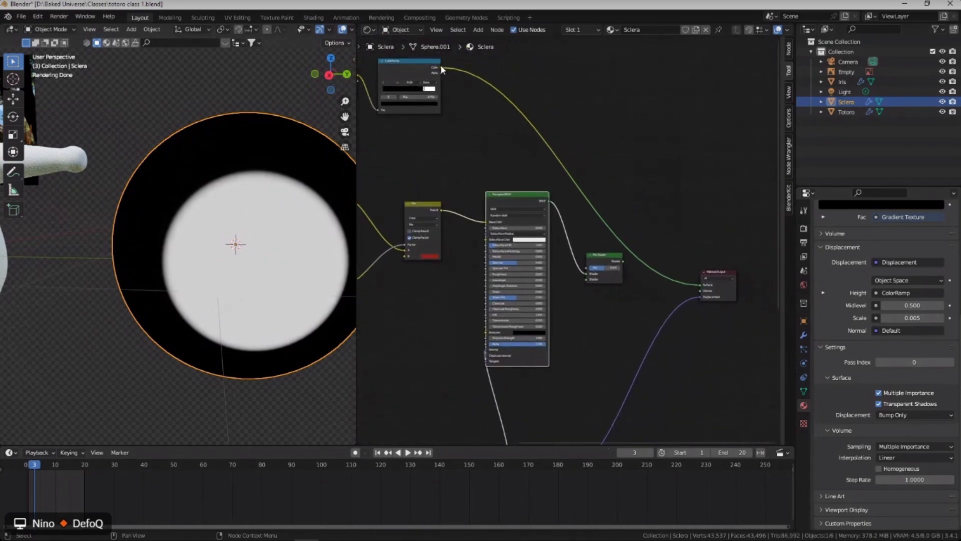
{"action": "left_click_drag", "start_coordinate": [441, 66], "coordinate": [594, 271]}
{"action": "scroll", "coordinate": [618, 273], "scroll_direction": "up", "scroll_amount": 2}
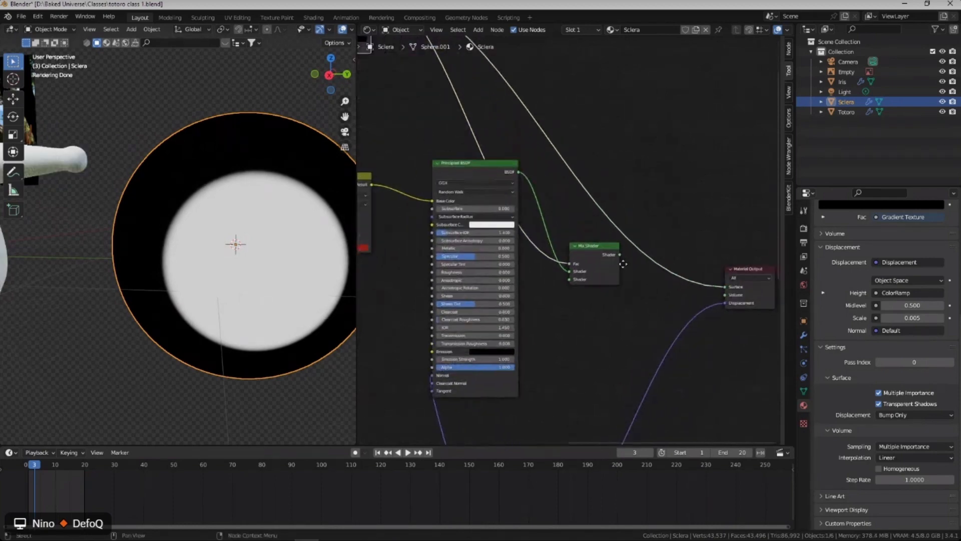
{"action": "middle_click_drag", "start_coordinate": [623, 264], "coordinate": [557, 254]}
{"action": "left_click_drag", "start_coordinate": [554, 244], "coordinate": [656, 276]}
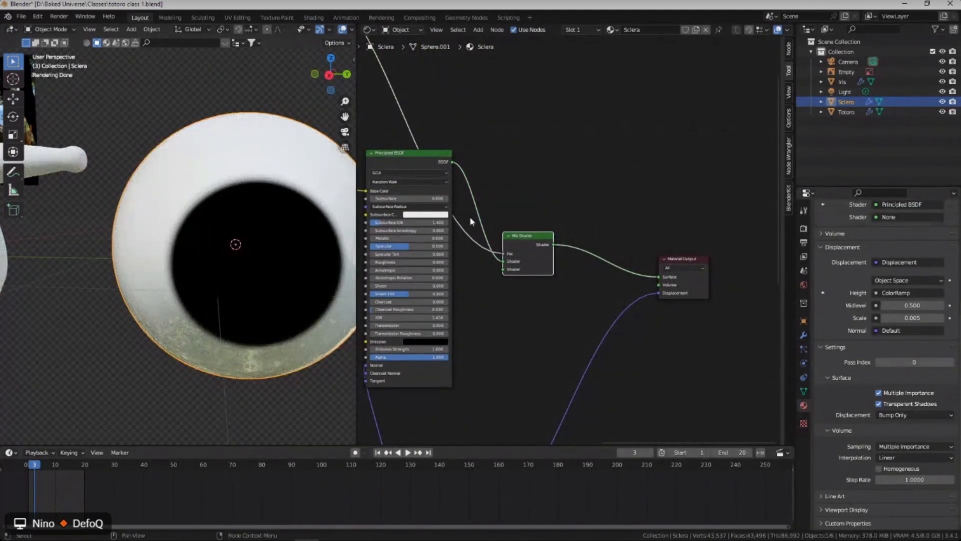
Compare the eyeball's mask preview with the Mix Shader result to check which area each shader input covers.
{"action": "mouse_move", "coordinate": [223, 197]}
{"action": "middle_mouse_down"}
{"action": "mouse_move", "coordinate": [262, 197]}
{"action": "mouse_move", "coordinate": [188, 207]}
{"action": "mouse_move", "coordinate": [212, 206]}
{"action": "middle_mouse_up"}
{"action": "scroll", "coordinate": [173, 207], "scroll_direction": "down", "scroll_amount": 3}
{"action": "scroll", "coordinate": [211, 206], "scroll_direction": "up", "scroll_amount": 3}
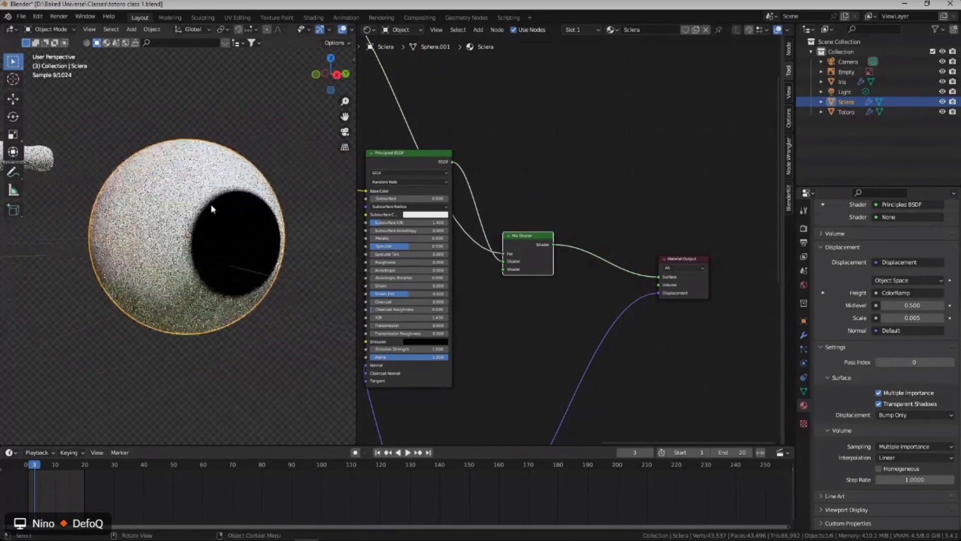
{"action": "scroll", "coordinate": [485, 190], "scroll_direction": "down", "scroll_amount": 2}
{"action": "middle_click_drag", "start_coordinate": [486, 191], "coordinate": [530, 171]}
{"action": "left_click", "coordinate": [393, 83], "text": "ctrl+shift"}
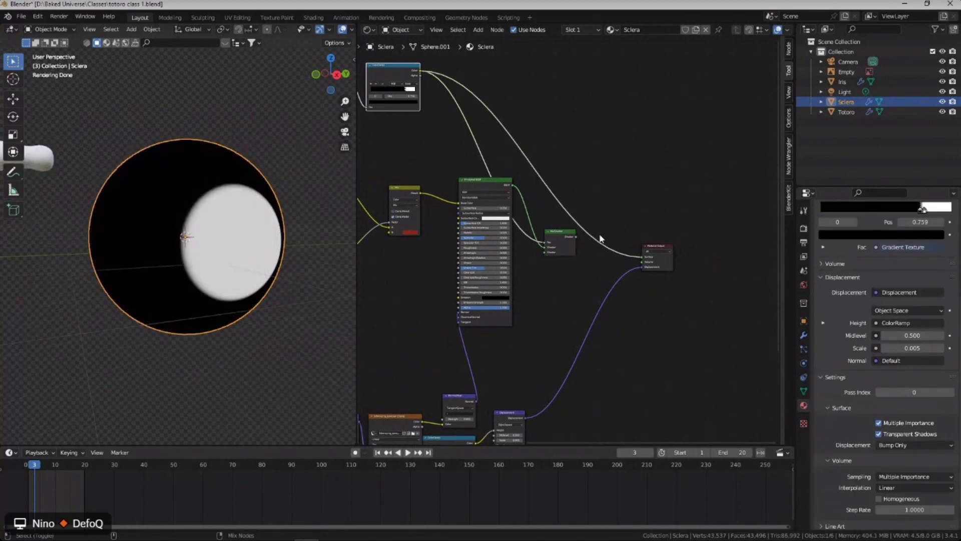
{"action": "left_click", "coordinate": [561, 239], "text": "ctrl+shift"}
{"action": "scroll", "coordinate": [570, 263], "scroll_direction": "up", "scroll_amount": 3}
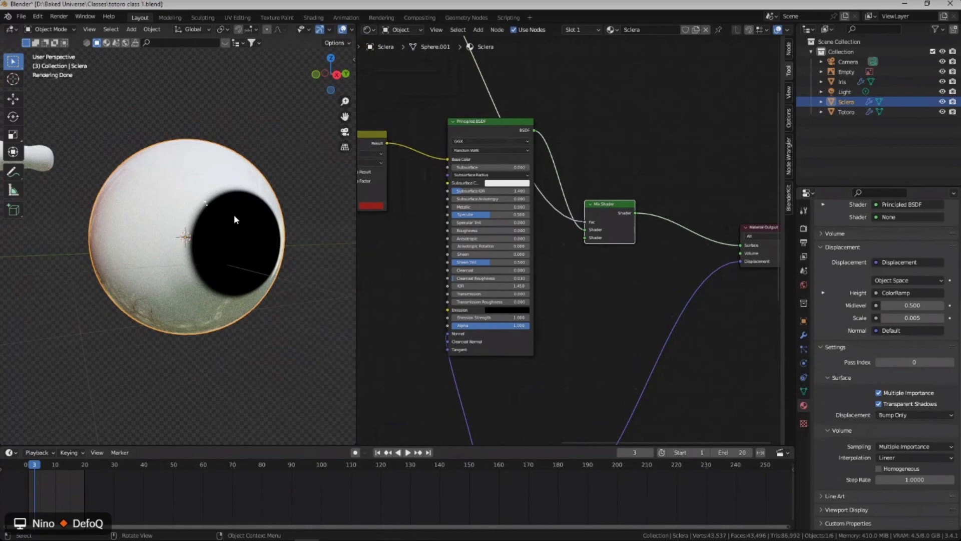
Move the Mix Shader upward in the node tree and add a Transparent BSDF node above it.
{"action": "scroll", "coordinate": [551, 251], "scroll_direction": "down", "scroll_amount": 5}
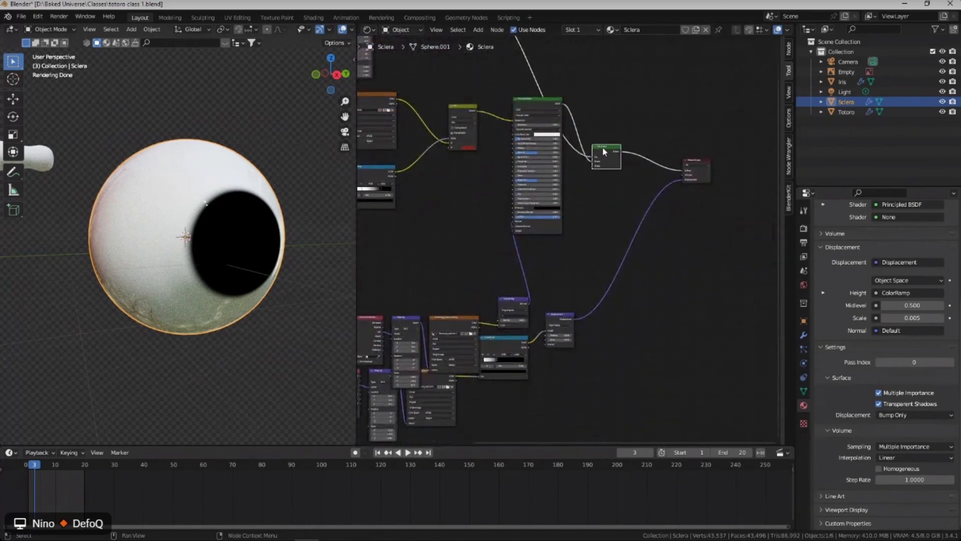
{"action": "left_click_drag", "start_coordinate": [603, 149], "coordinate": [622, 65]}
{"action": "middle_click_drag", "start_coordinate": [622, 65], "coordinate": [625, 224]}
{"action": "key", "text": "shift+a"}
{"action": "left_click", "coordinate": [607, 160]}
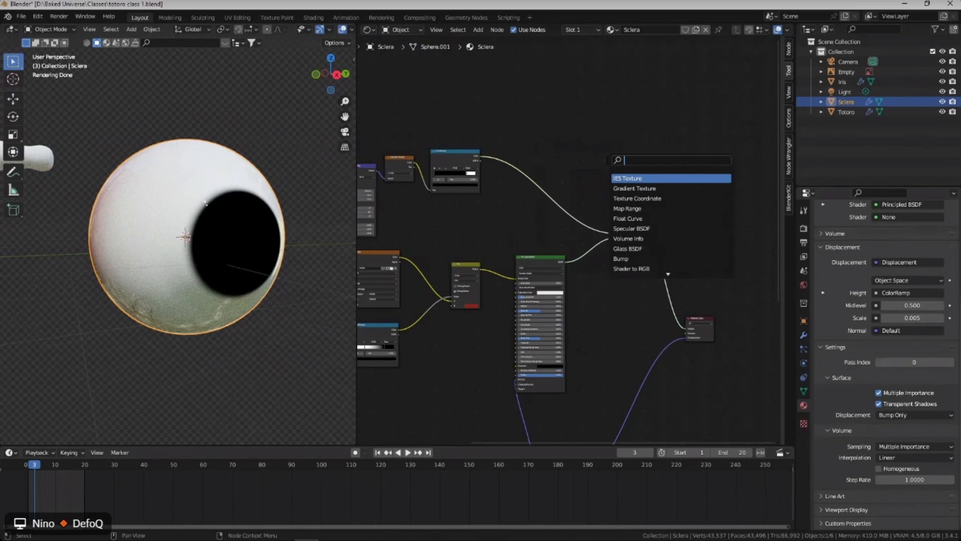
{"action": "type", "text": "trans"}
{"action": "key", "text": "Down"}
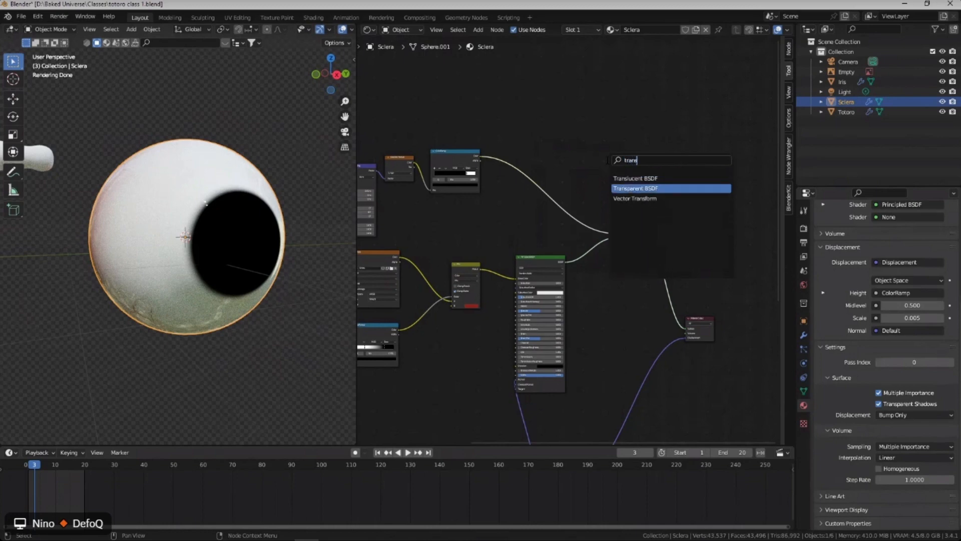
{"action": "key", "text": "Return"}
{"action": "left_click", "coordinate": [555, 125]}
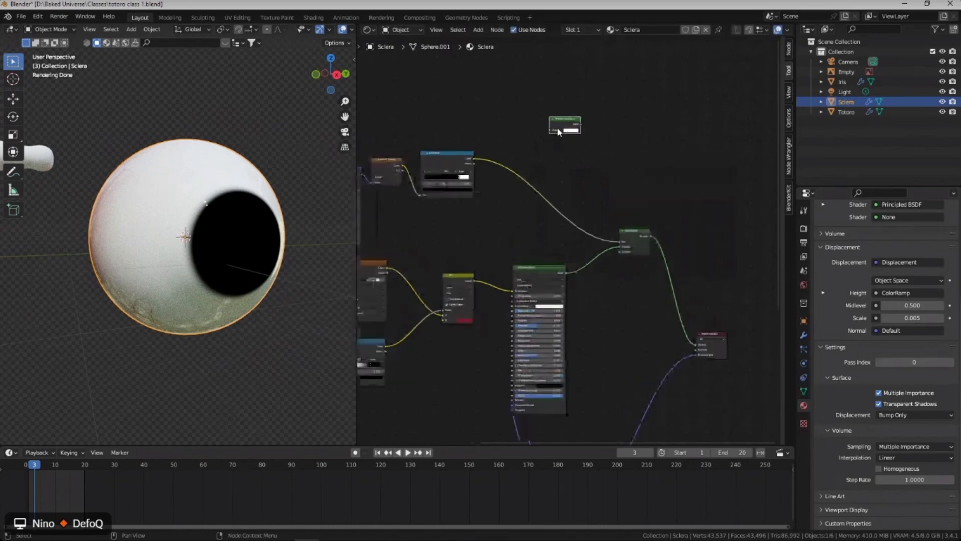
Add a Glass BSDF node below the Transparent BSDF and set its IOR to 1.3.
{"action": "scroll", "coordinate": [557, 126], "scroll_direction": "up", "scroll_amount": 6}
{"action": "key", "text": "shift+a"}
{"action": "left_click", "coordinate": [560, 148]}
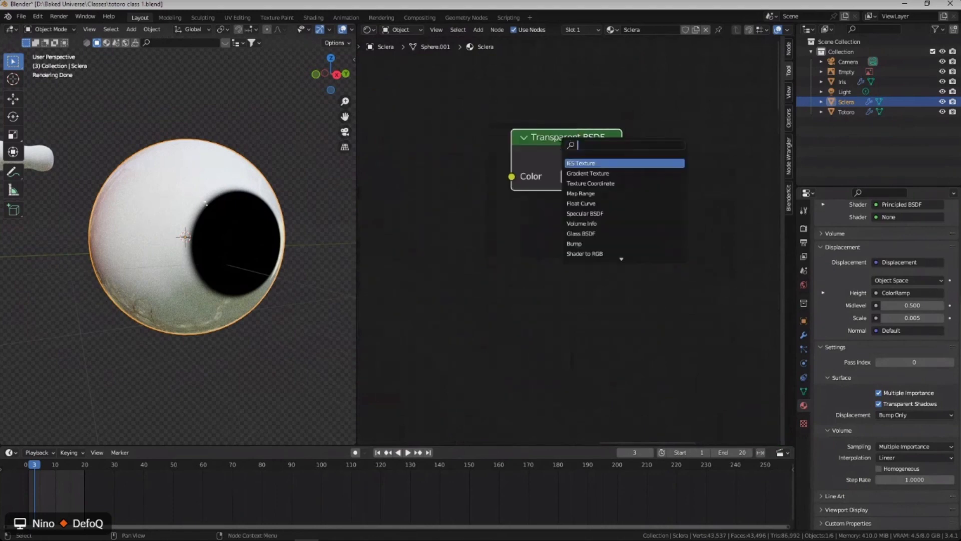
{"action": "type", "text": "glass"}
{"action": "key", "text": "Return"}
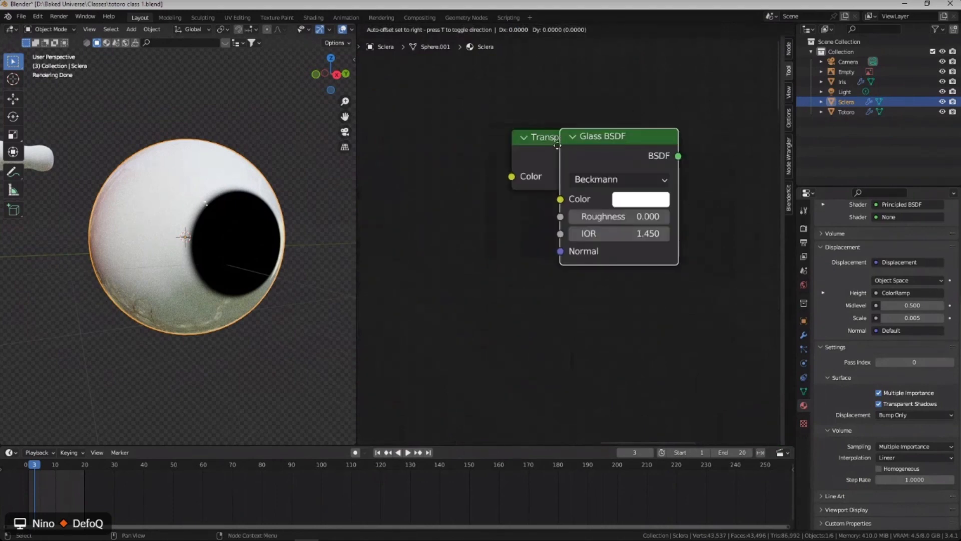
{"action": "left_click", "coordinate": [512, 228]}
{"action": "left_click", "coordinate": [561, 313]}
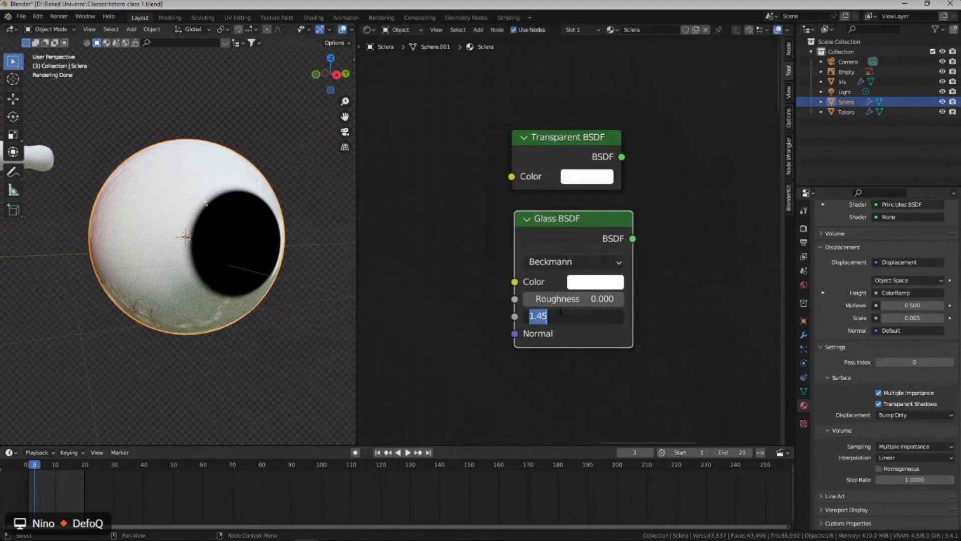
{"action": "type", "text": "1.3"}
{"action": "key", "text": "Return"}
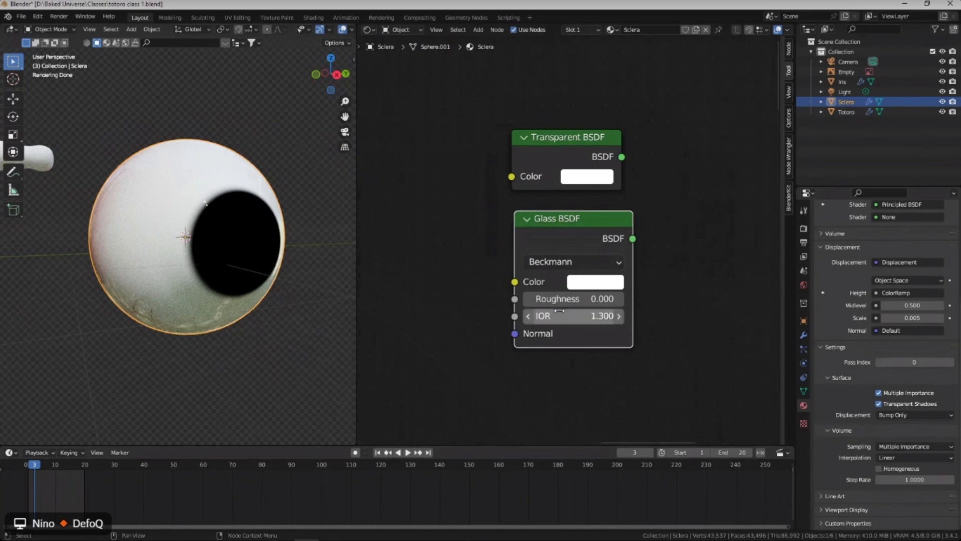
{"action": "scroll", "coordinate": [559, 311], "scroll_direction": "down", "scroll_amount": 3}
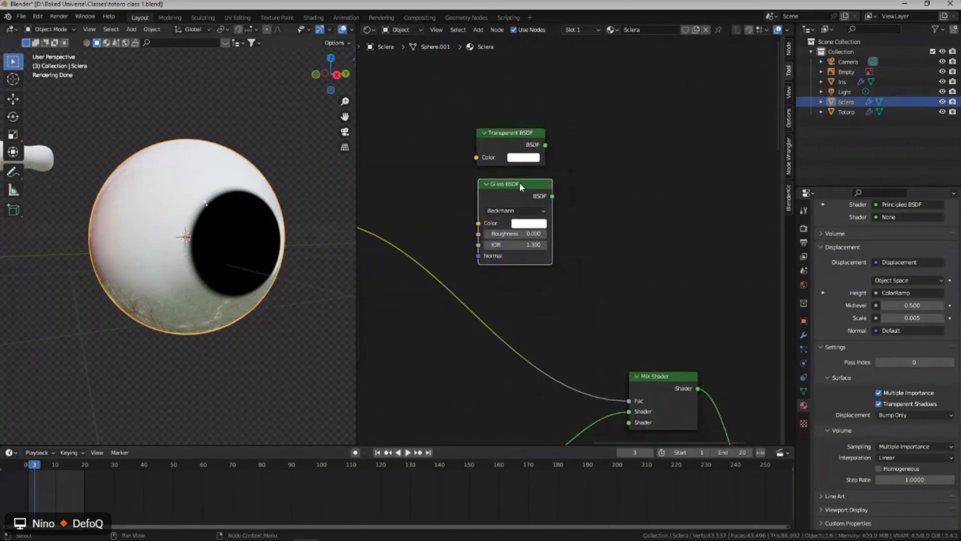
Connect the Transparent BSDF to the second Shader input of the Mix Shader.
{"action": "left_click_drag", "start_coordinate": [519, 182], "coordinate": [515, 183]}
{"action": "scroll", "coordinate": [542, 216], "scroll_direction": "down", "scroll_amount": 2}
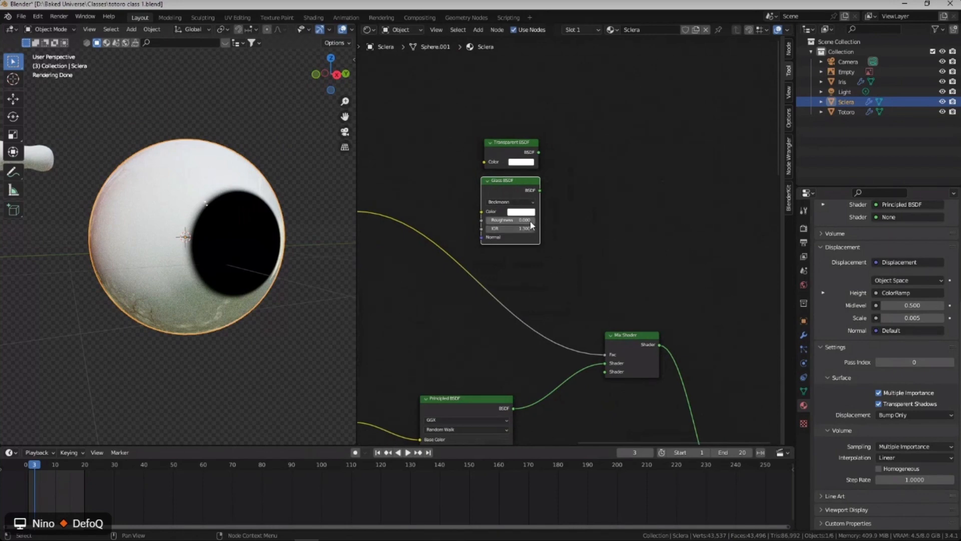
{"action": "middle_click_drag", "start_coordinate": [528, 213], "coordinate": [534, 194]}
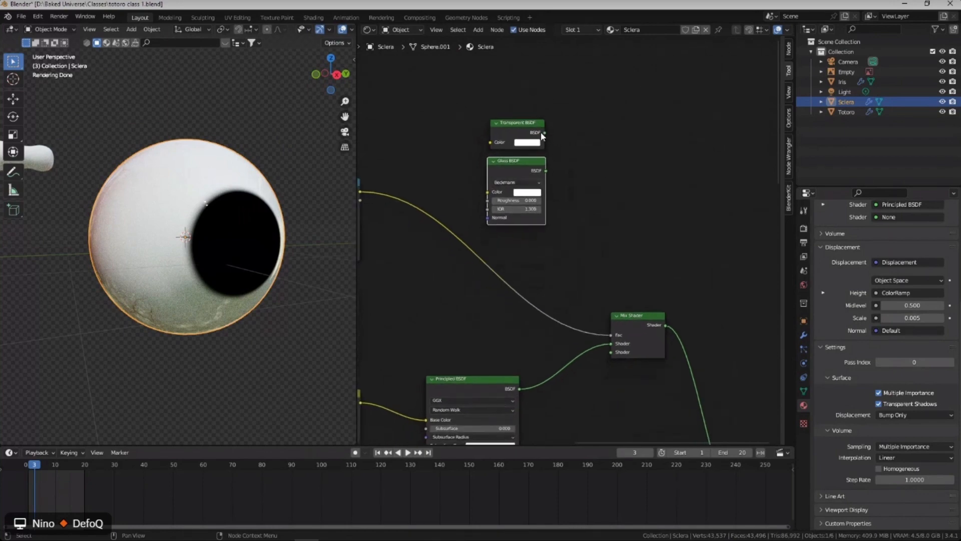
{"action": "left_click_drag", "start_coordinate": [545, 132], "coordinate": [614, 351]}
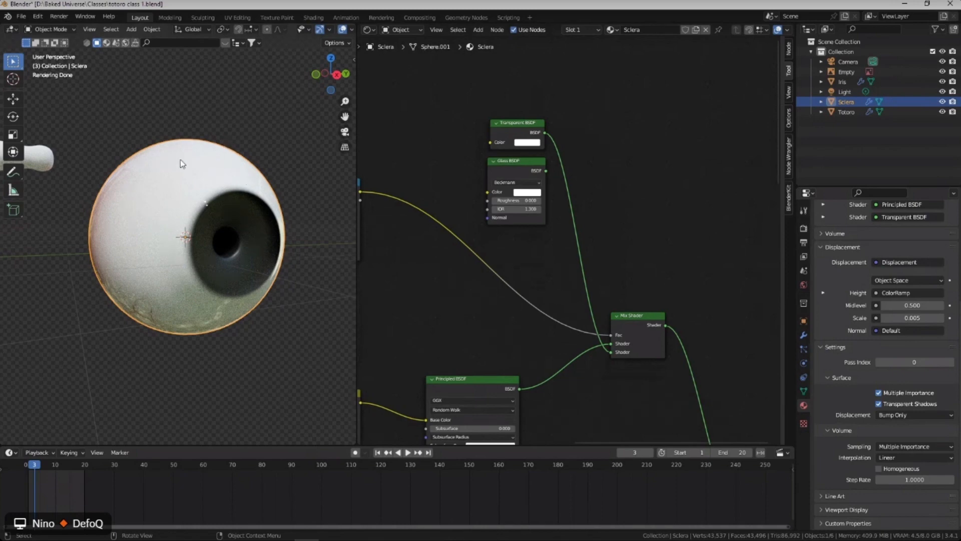
Check the iris through the transparent front of the eyeball from several angles and save the file.
{"action": "left_click", "coordinate": [246, 232]}
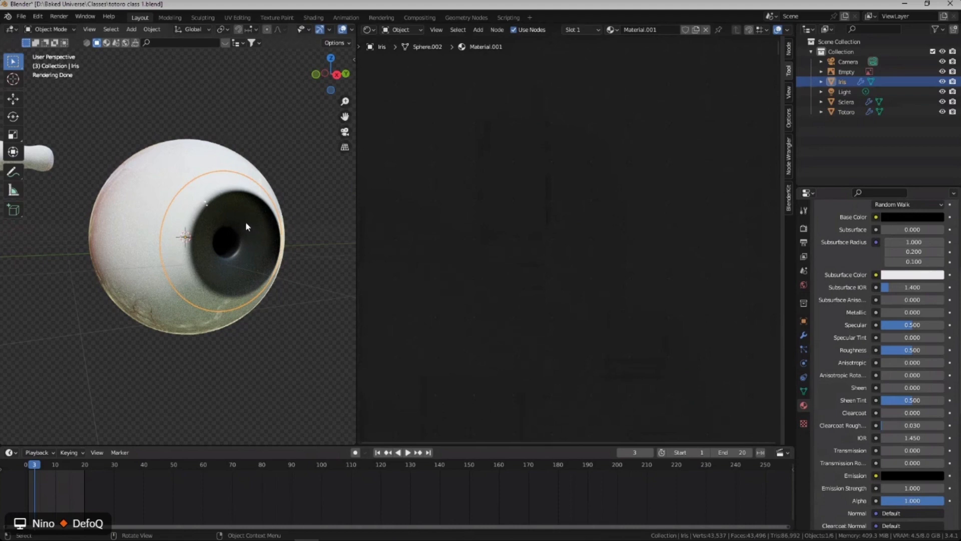
{"action": "left_click", "coordinate": [191, 171]}
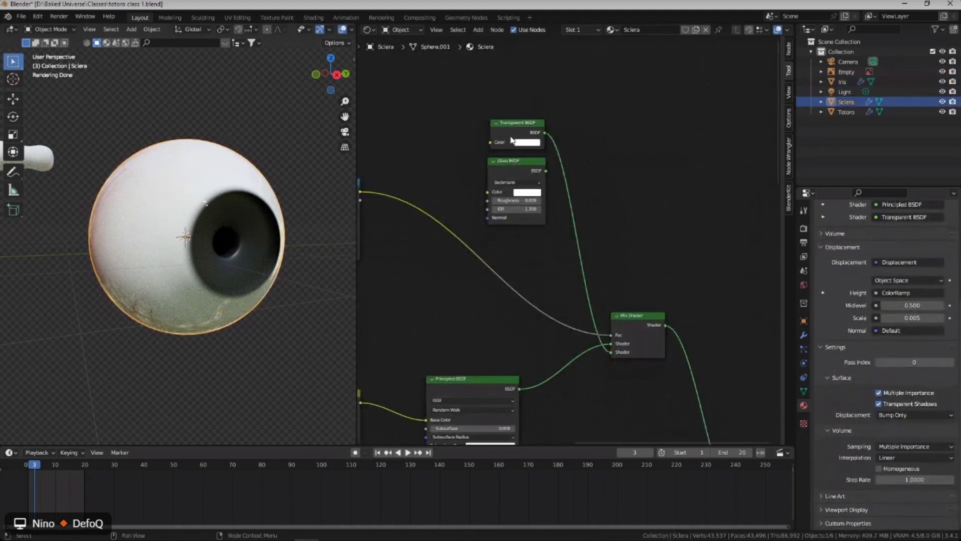
{"action": "key", "text": "ctrl+s"}
{"action": "middle_click_drag", "start_coordinate": [290, 191], "coordinate": [260, 193]}
{"action": "key", "text": "alt+a"}
{"action": "scroll", "coordinate": [225, 245], "scroll_direction": "down", "scroll_amount": 1}
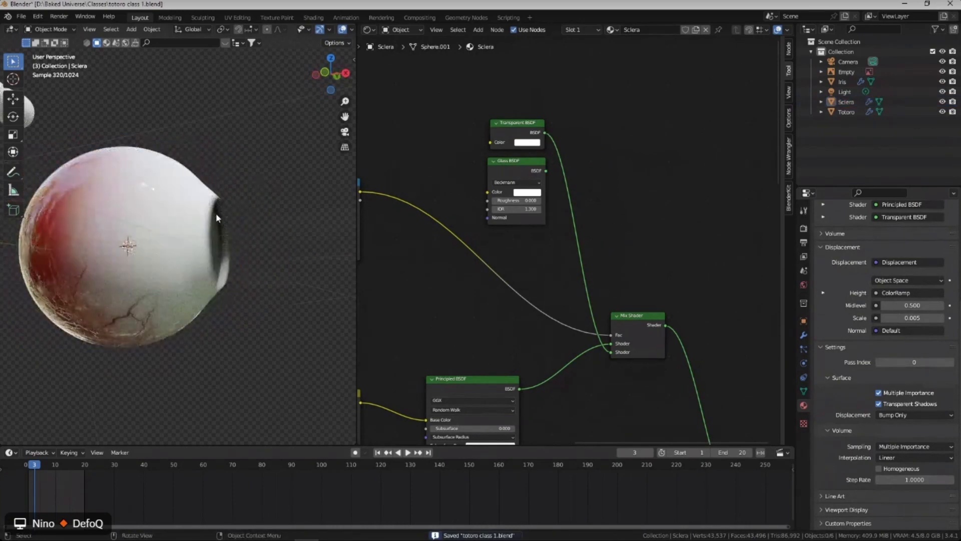
{"action": "middle_click_drag", "start_coordinate": [215, 217], "coordinate": [166, 213]}
{"action": "scroll", "coordinate": [546, 171], "scroll_direction": "up", "scroll_amount": 1}
Connect the Glass BSDF to the Mix Shader's second Shader input instead and inspect the eyeball's front from several angles.
{"action": "left_click_drag", "start_coordinate": [546, 170], "coordinate": [622, 382]}
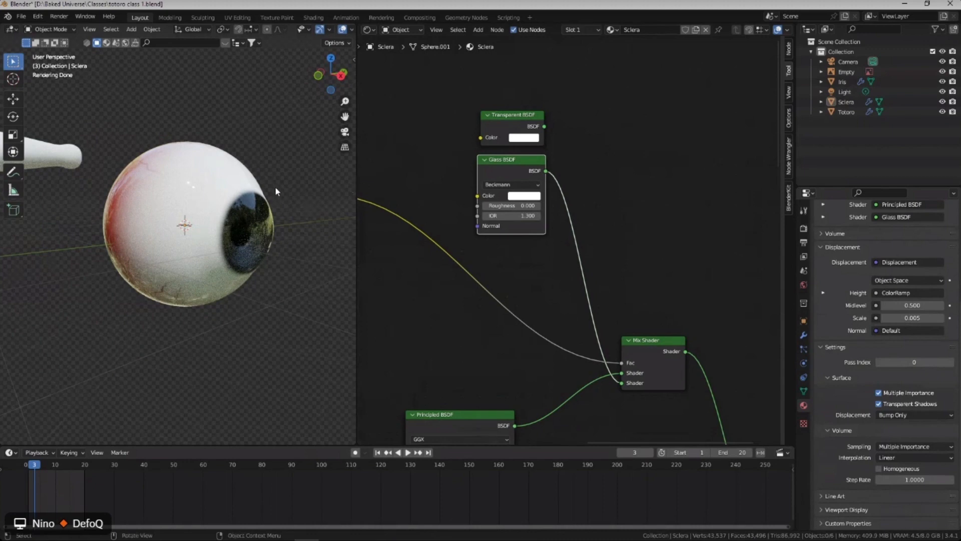
{"action": "scroll", "coordinate": [265, 185], "scroll_direction": "up", "scroll_amount": 4}
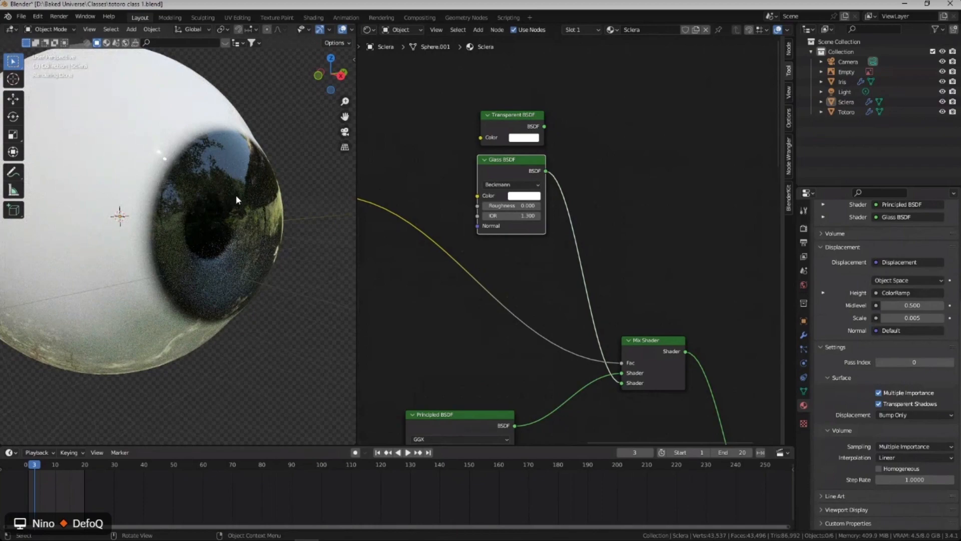
{"action": "middle_click_drag", "start_coordinate": [226, 171], "coordinate": [193, 170]}
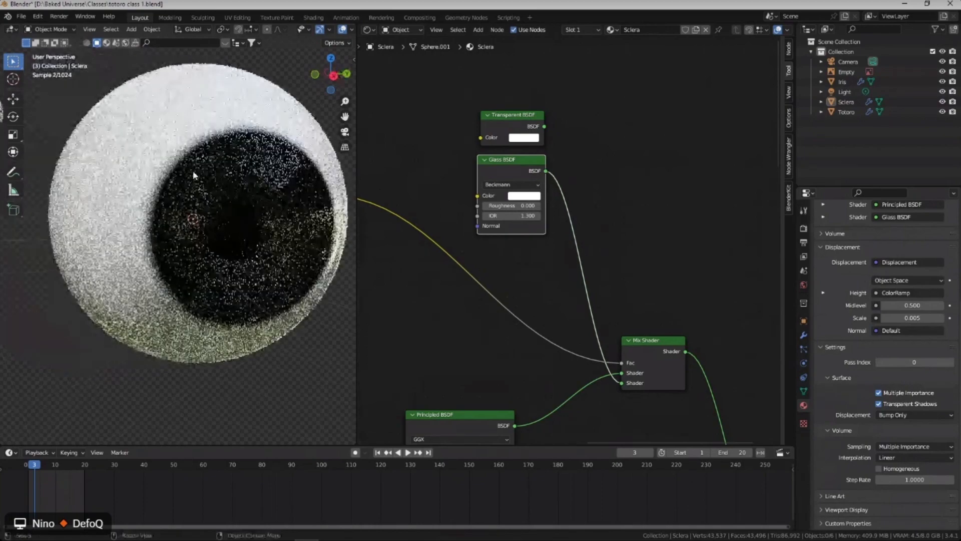
{"action": "middle_click_drag", "start_coordinate": [289, 155], "coordinate": [314, 140]}
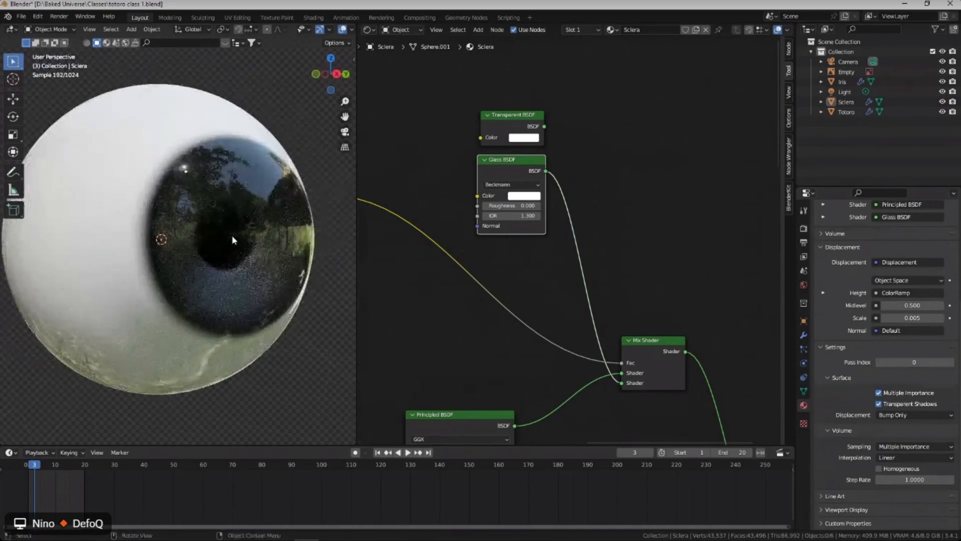
{"action": "middle_click_drag", "start_coordinate": [220, 228], "coordinate": [309, 223]}
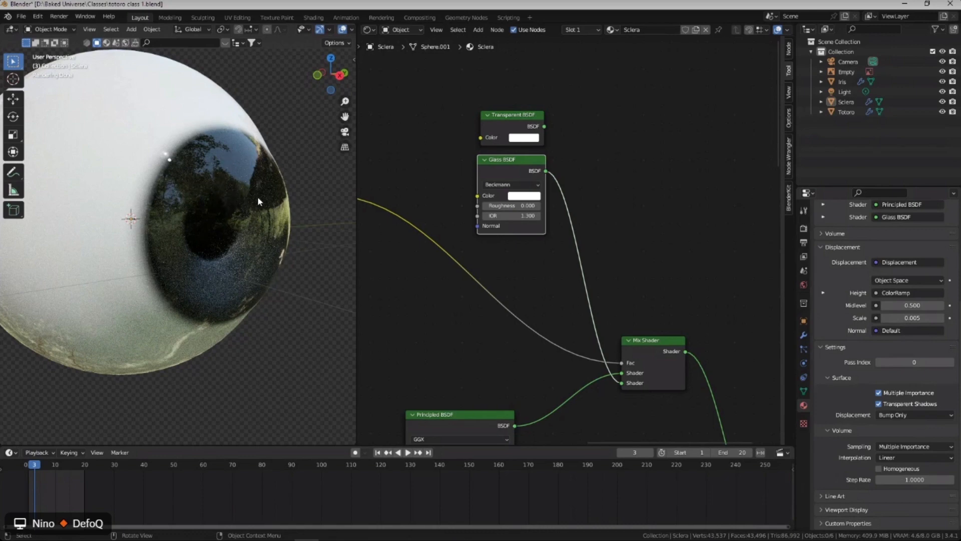
Add a Light Path node beside the Transparent BSDF and Glass BSDF nodes, before their input side.
{"action": "key", "text": "shift+a"}
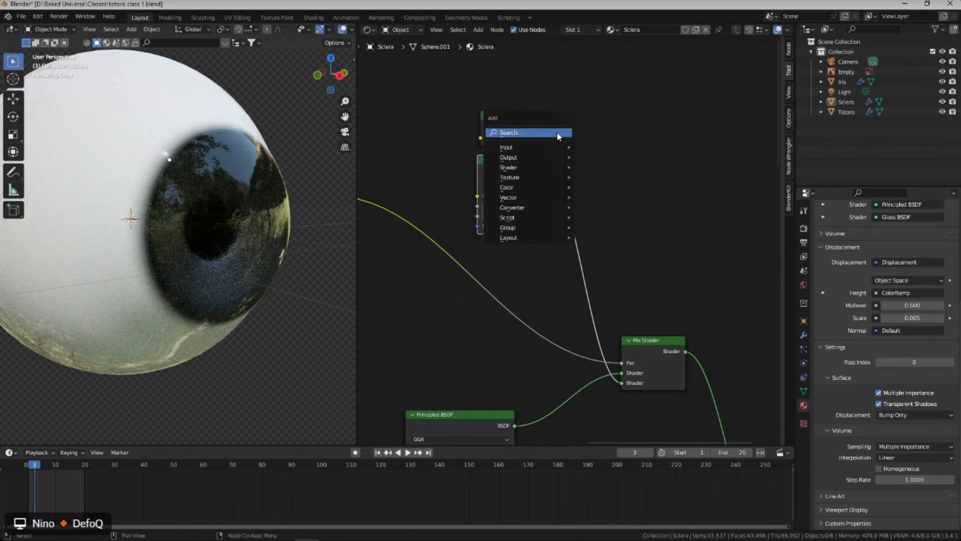
{"action": "left_click", "coordinate": [557, 132]}
{"action": "type", "text": "ligh"}
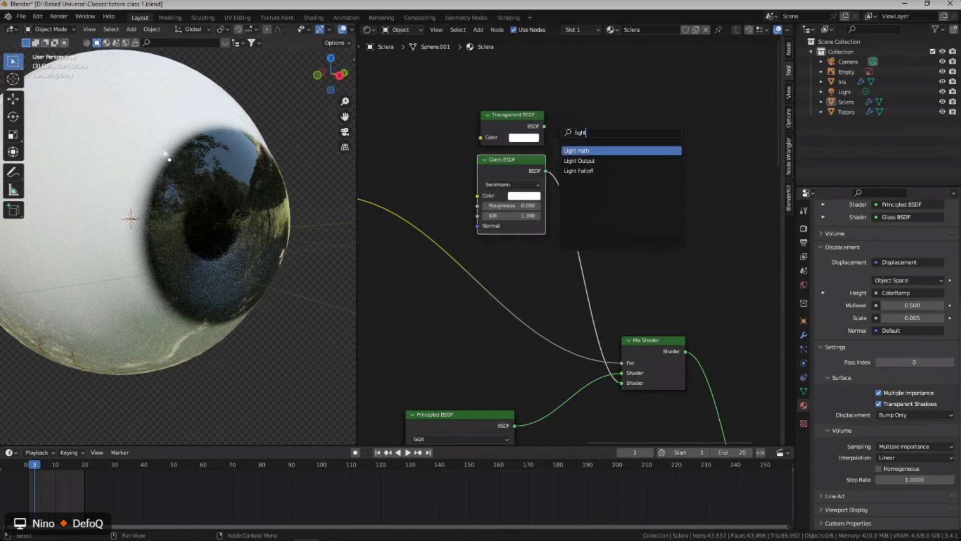
{"action": "type", "text": "t"}
{"action": "key", "text": "Return"}
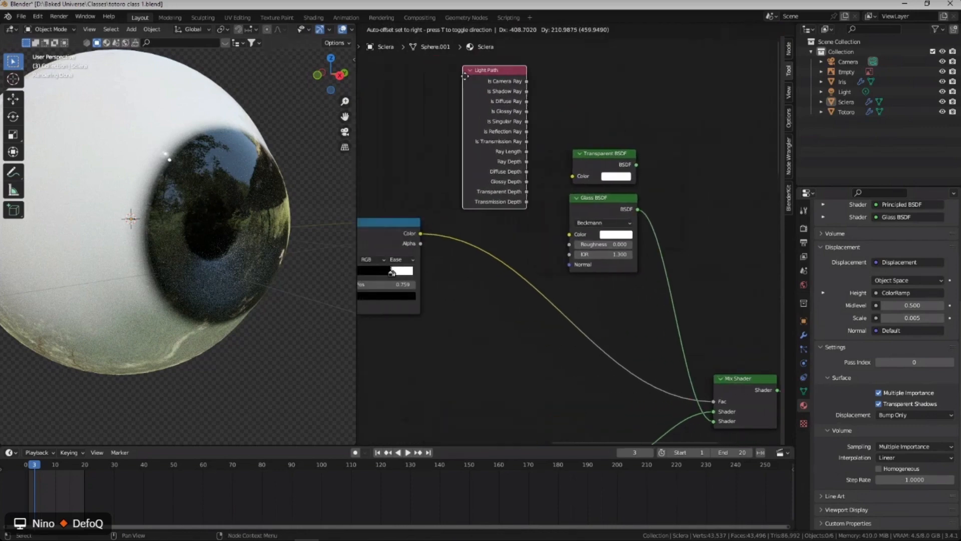
{"action": "left_click", "coordinate": [478, 95]}
{"action": "scroll", "coordinate": [527, 86], "scroll_direction": "up", "scroll_amount": 3}
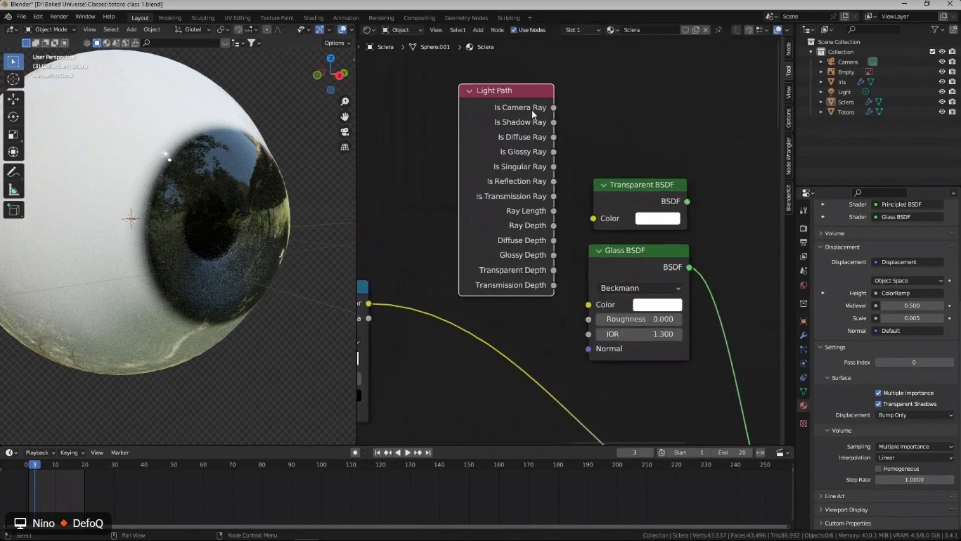
{"action": "scroll", "coordinate": [530, 109], "scroll_direction": "up", "scroll_amount": 2}
{"action": "scroll", "coordinate": [496, 118], "scroll_direction": "down", "scroll_amount": 2}
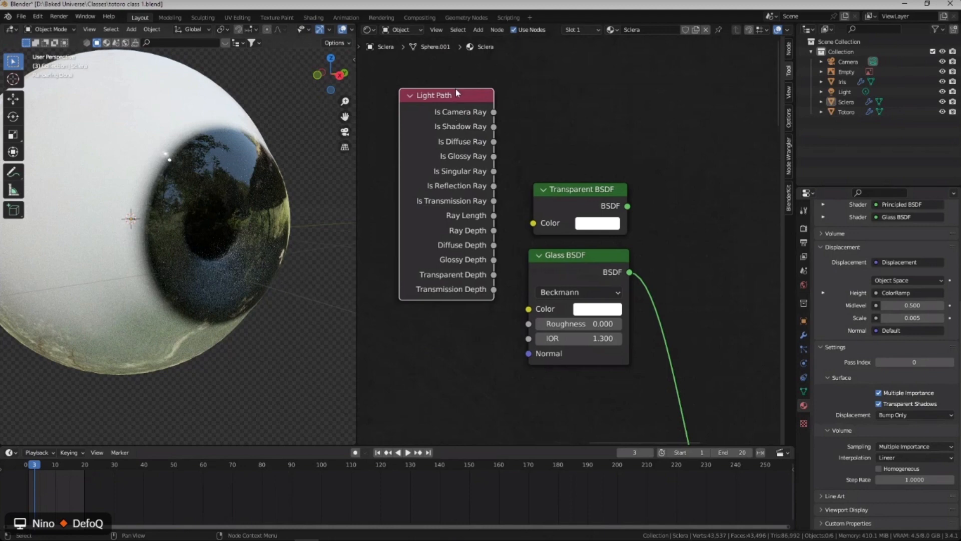
{"action": "scroll", "coordinate": [545, 131], "scroll_direction": "down", "scroll_amount": 3}
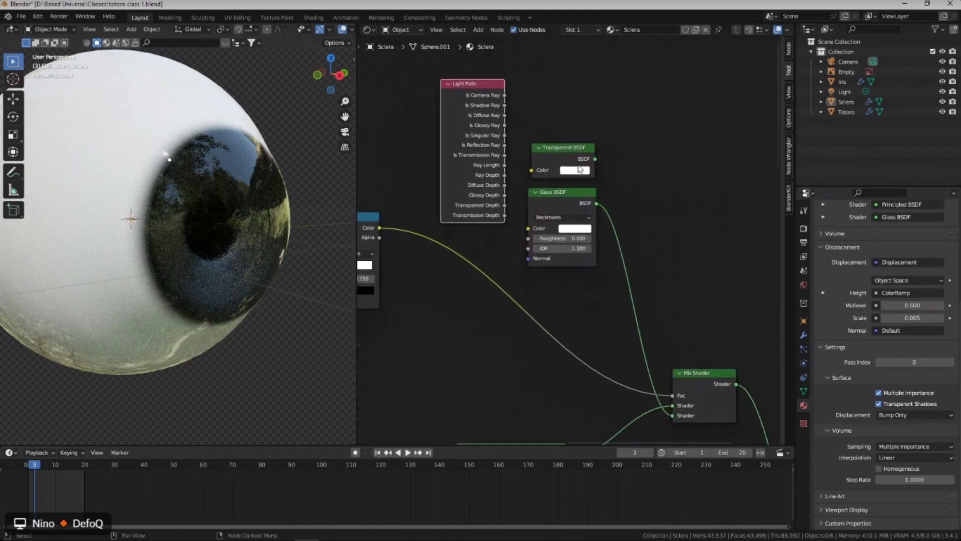
Add a second Mix Shader and insert it on the link between the Glass BSDF and the existing Mix Shader.
{"action": "key", "text": "shift+a"}
{"action": "left_click", "coordinate": [587, 112]}
{"action": "type", "text": "mix"}
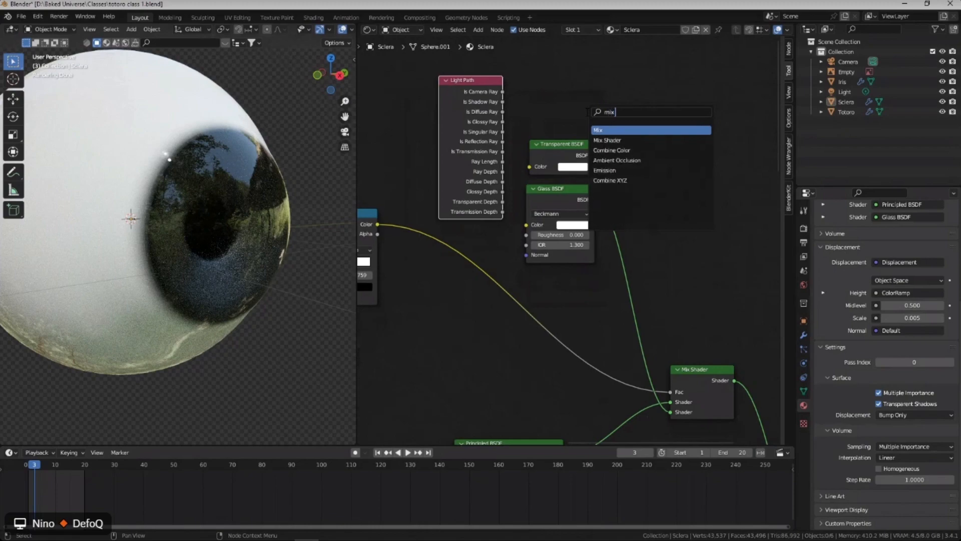
{"action": "key", "text": "Return"}
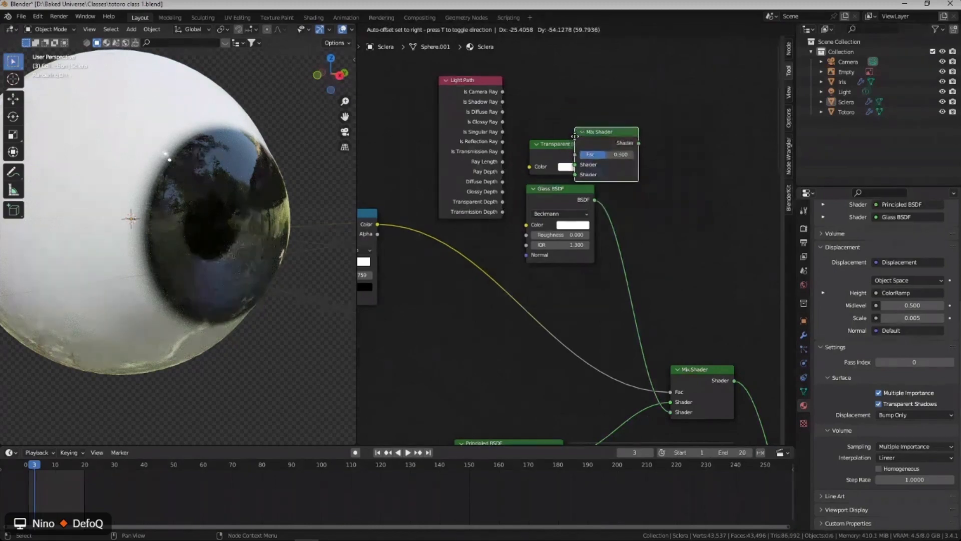
{"action": "left_click", "coordinate": [610, 213]}
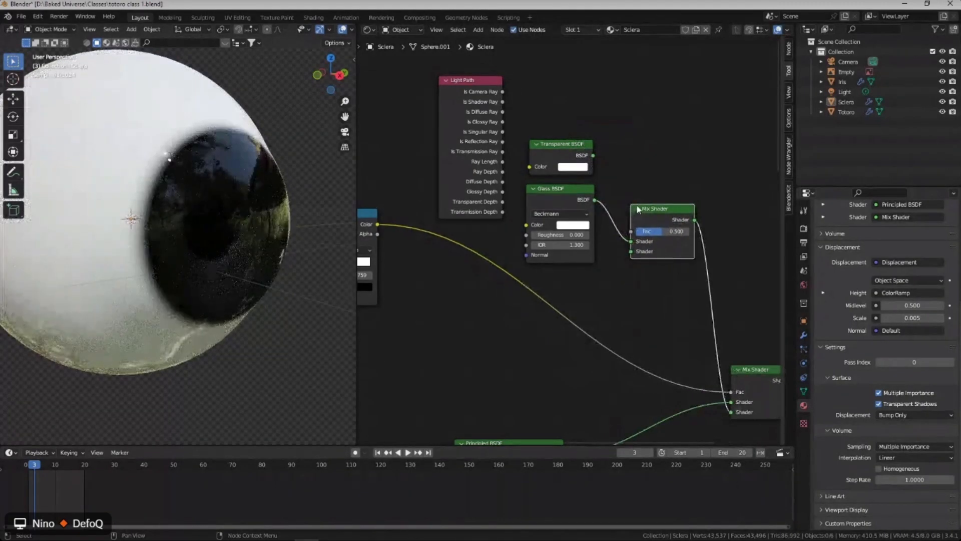
{"action": "scroll", "coordinate": [480, 105], "scroll_direction": "up", "scroll_amount": 1}
{"action": "middle_click_drag", "start_coordinate": [538, 116], "coordinate": [509, 112]}
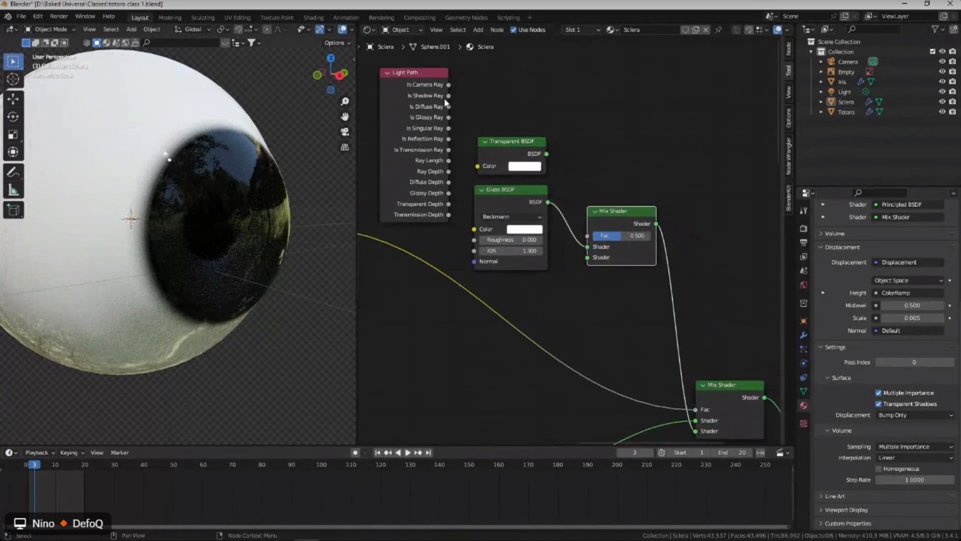
Connect Light Path's Is Shadow Ray to the new Mix Shader's Fac and the Transparent BSDF to its second Shader input.
{"action": "scroll", "coordinate": [424, 97], "scroll_direction": "up", "scroll_amount": 1}
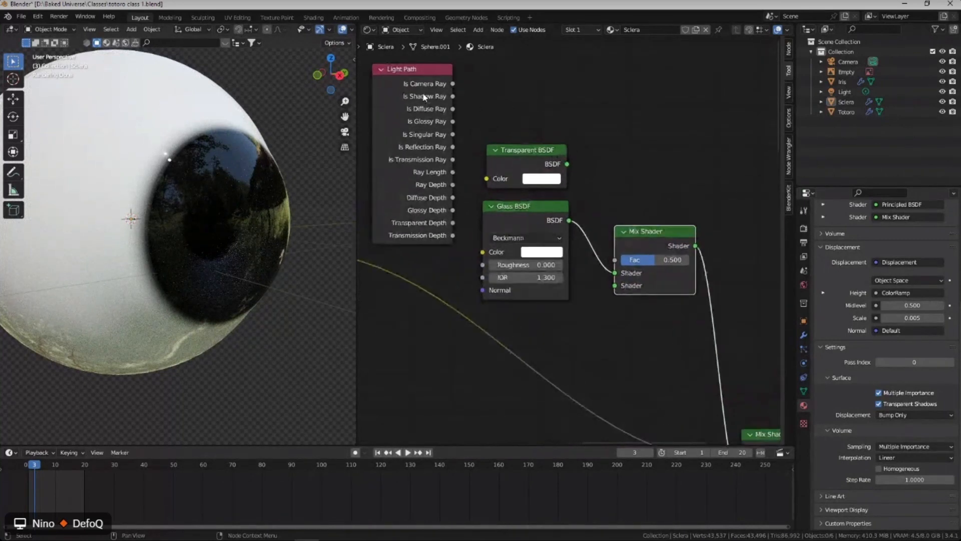
{"action": "scroll", "coordinate": [423, 97], "scroll_direction": "down", "scroll_amount": 2}
{"action": "left_click_drag", "start_coordinate": [452, 96], "coordinate": [591, 236]}
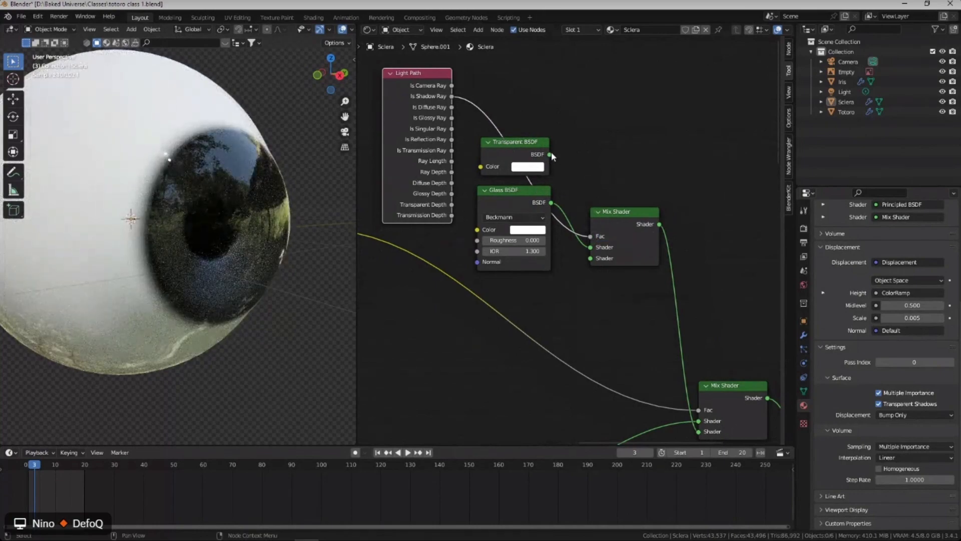
{"action": "left_click_drag", "start_coordinate": [549, 155], "coordinate": [590, 259]}
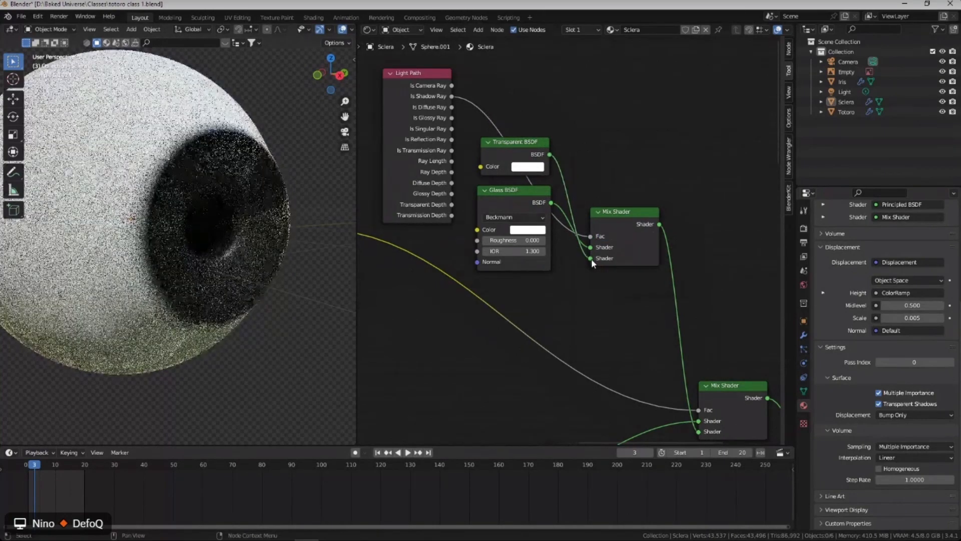
{"action": "middle_click_drag", "start_coordinate": [273, 192], "coordinate": [301, 191]}
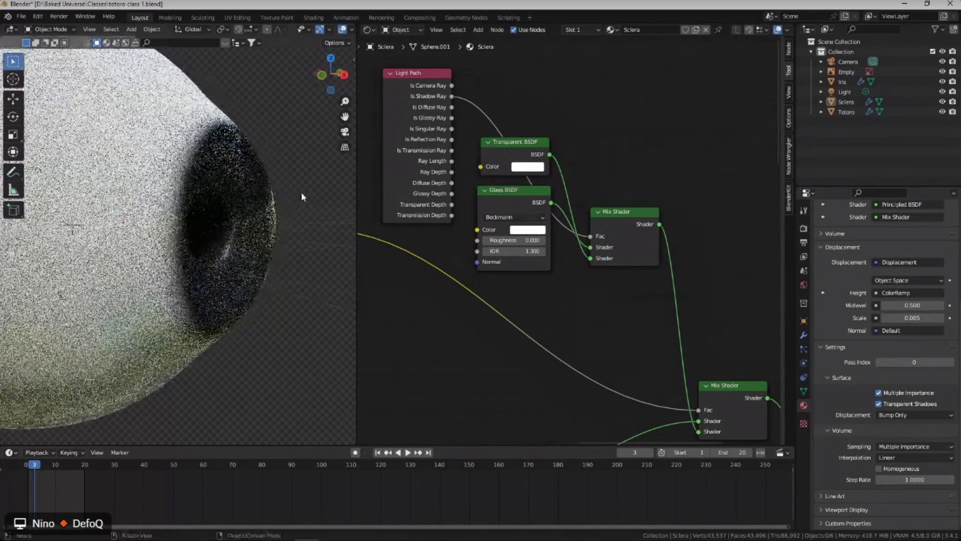
Try swapping the new Mix Shader's two Shader inputs and restore their original order.
{"action": "left_click", "coordinate": [593, 252]}
{"action": "key", "text": "alt+s"}
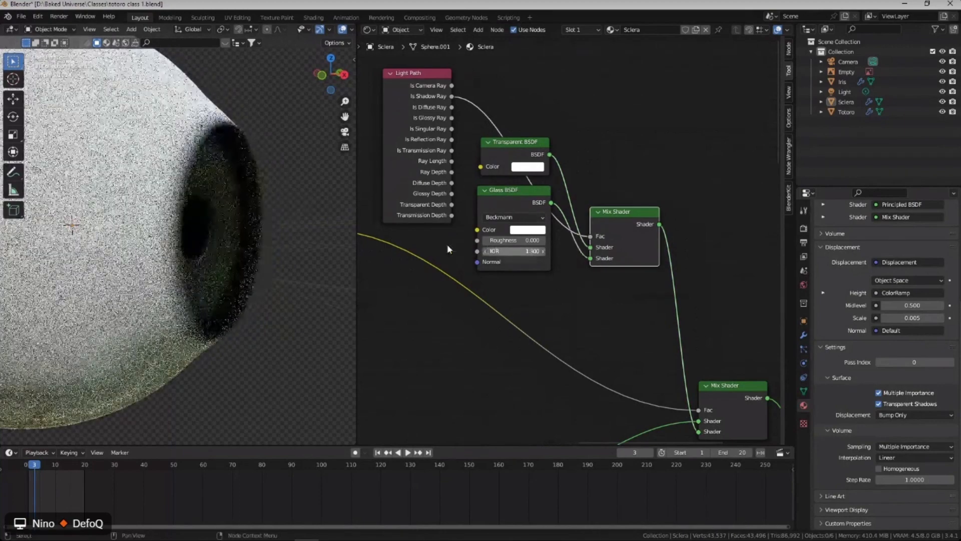
{"action": "middle_click_drag", "start_coordinate": [219, 206], "coordinate": [195, 216]}
{"action": "left_click_drag", "start_coordinate": [591, 259], "coordinate": [591, 248]}
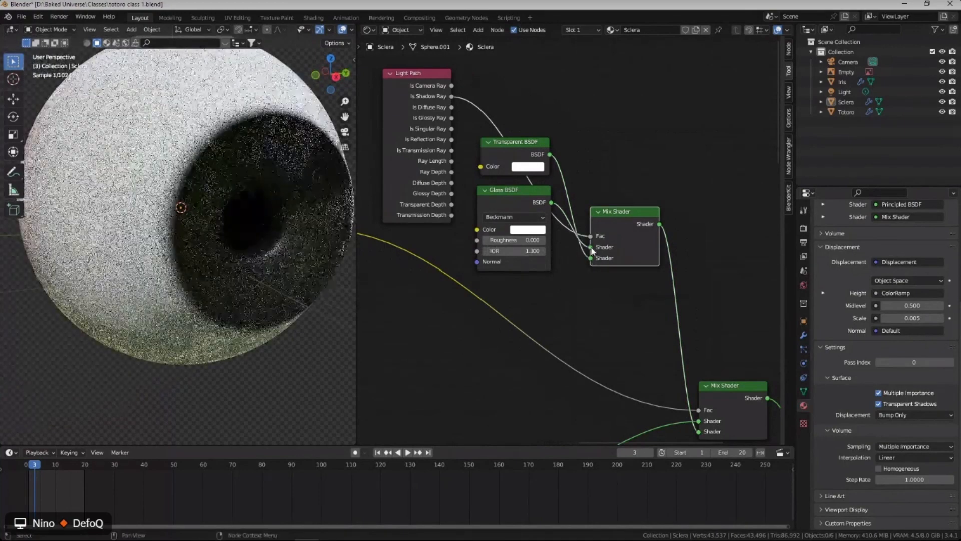
Save the file and nudge the Transparent BSDF node slightly in the node tree.
{"action": "middle_click_drag", "start_coordinate": [249, 206], "coordinate": [292, 210]}
{"action": "scroll", "coordinate": [283, 213], "scroll_direction": "down", "scroll_amount": 1}
{"action": "key", "text": "ctrl+s"}
{"action": "scroll", "coordinate": [437, 103], "scroll_direction": "up", "scroll_amount": 1}
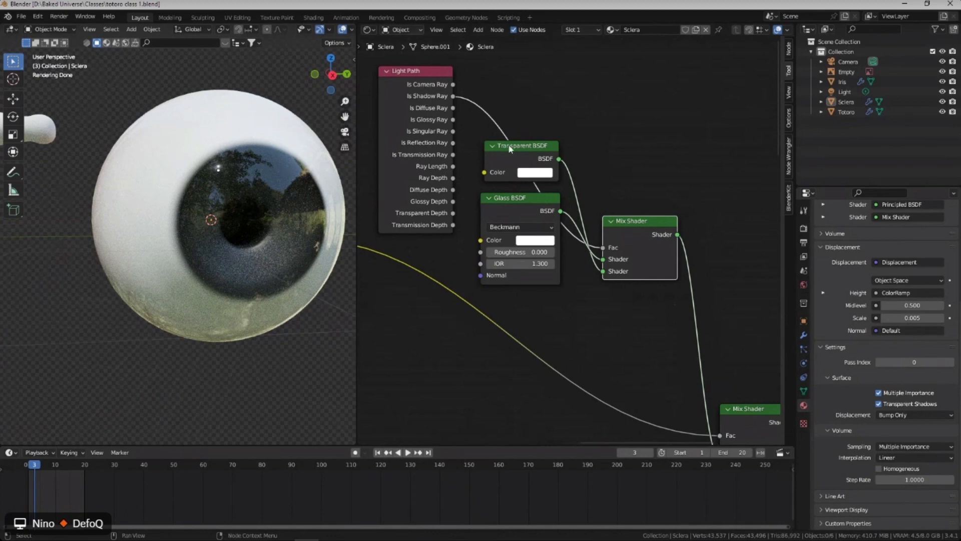
{"action": "left_click_drag", "start_coordinate": [521, 152], "coordinate": [524, 150]}
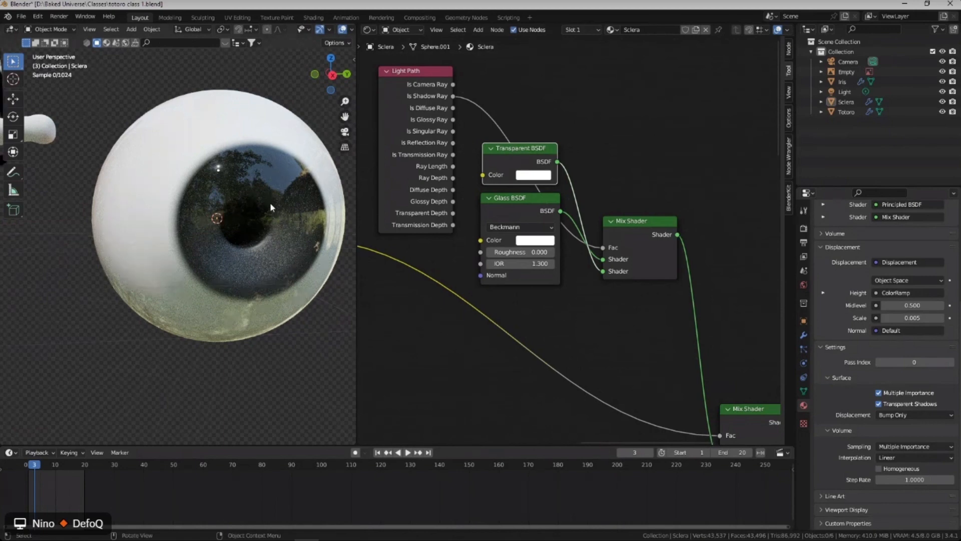
Examine the iris outline against the eyeball's glass opening in the right side view and reselect the sclera.
{"action": "scroll", "coordinate": [269, 202], "scroll_direction": "down", "scroll_amount": 2}
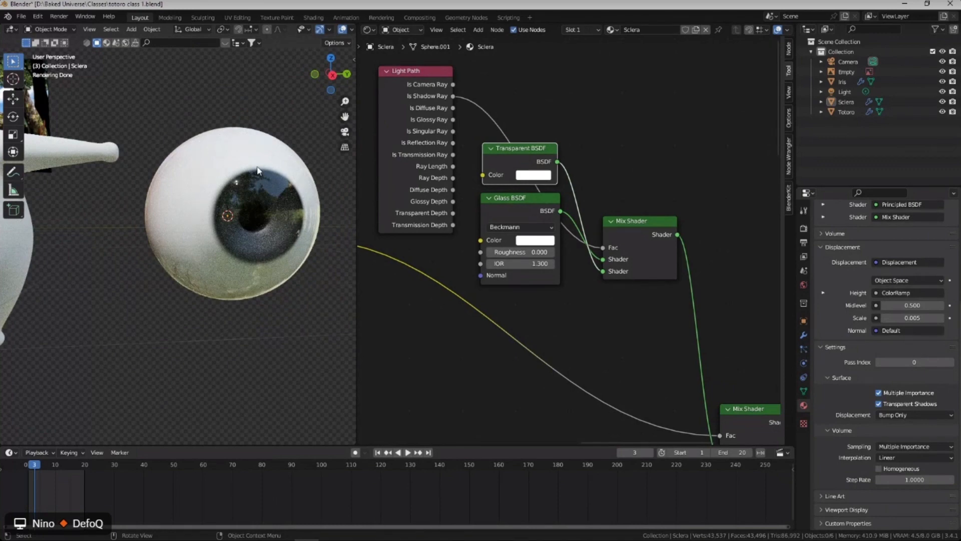
{"action": "left_click", "coordinate": [275, 185]}
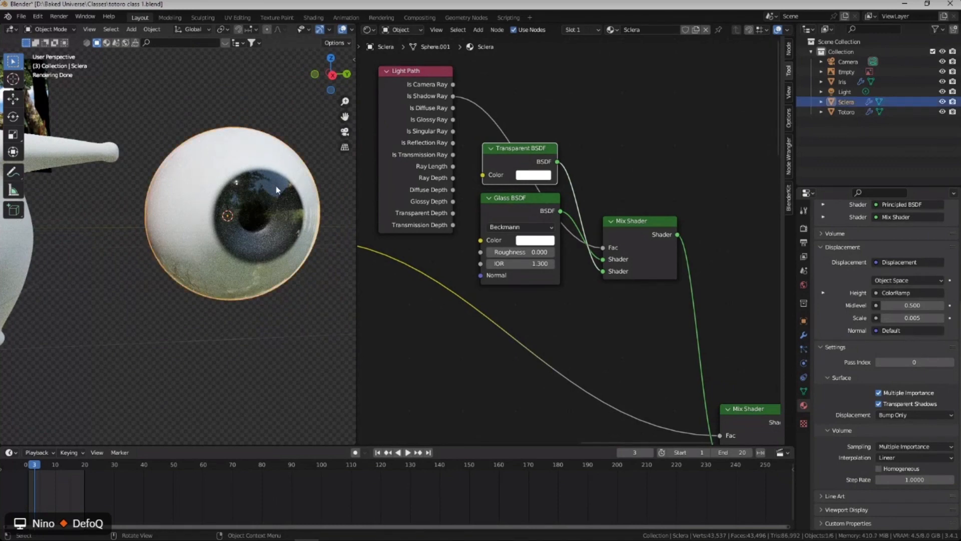
{"action": "middle_click_drag", "start_coordinate": [255, 164], "coordinate": [246, 180]}
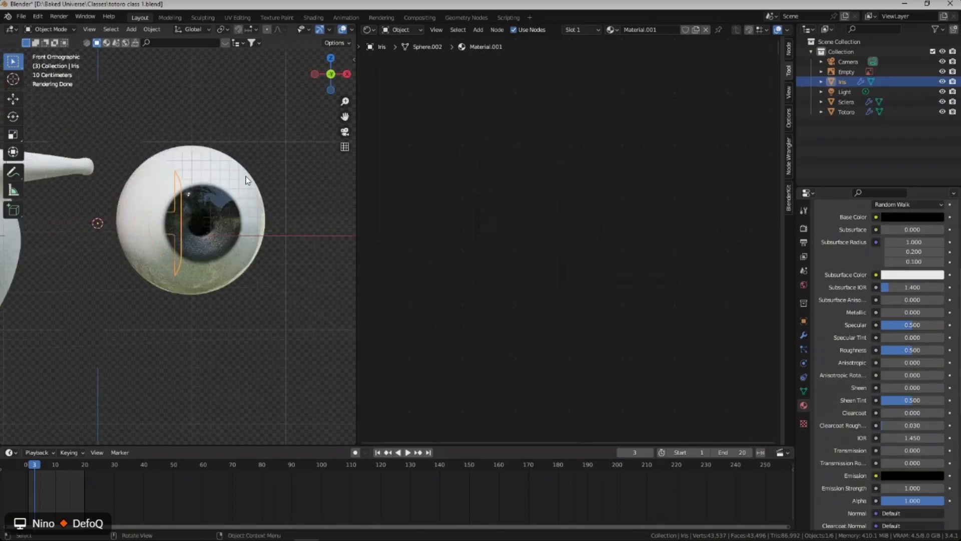
{"action": "key", "text": "KP_3"}
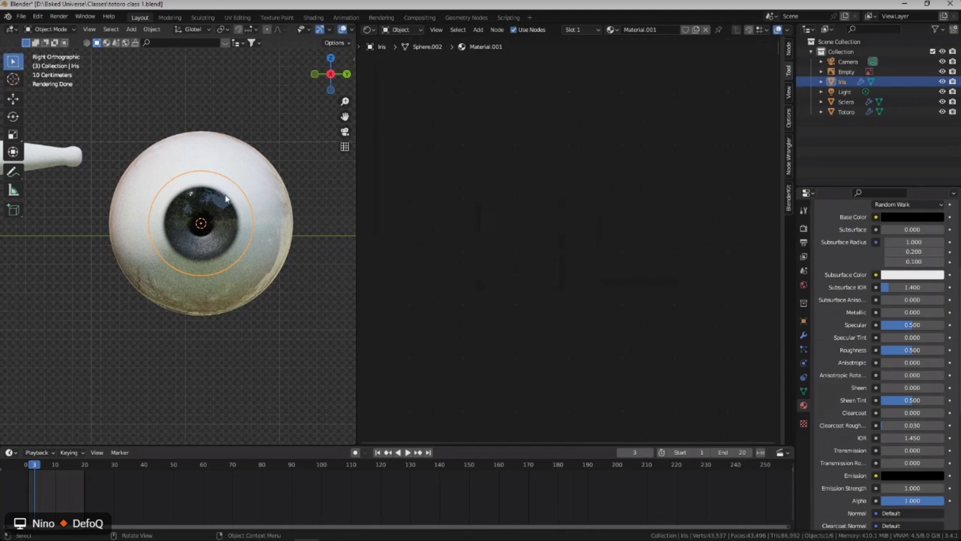
{"action": "scroll", "coordinate": [218, 215], "scroll_direction": "up", "scroll_amount": 3}
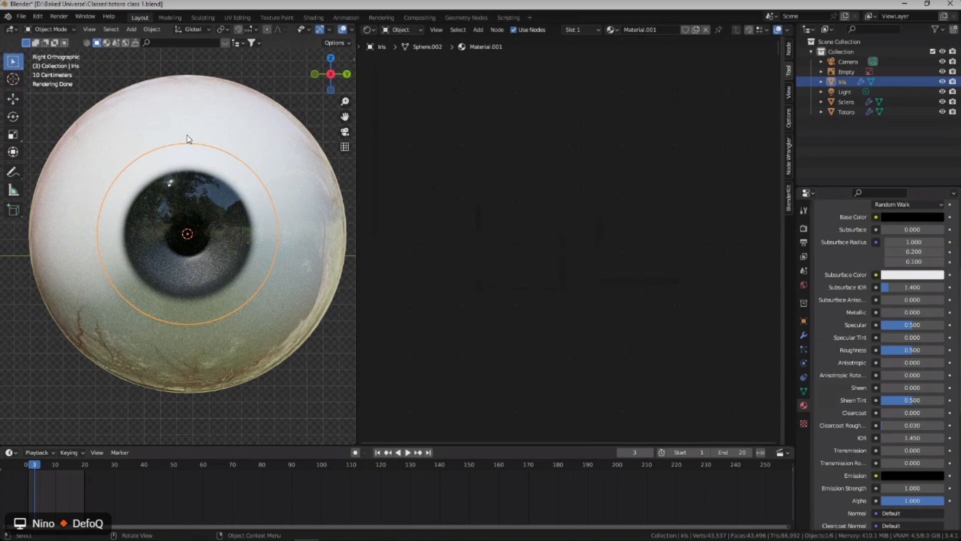
{"action": "left_click", "coordinate": [158, 115]}
{"action": "scroll", "coordinate": [511, 180], "scroll_direction": "down", "scroll_amount": 9}
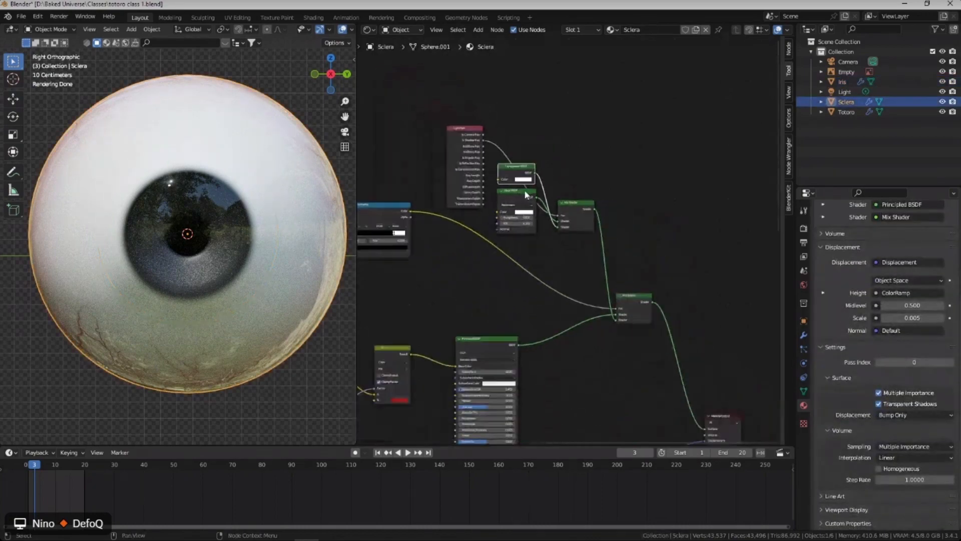
Try the mask ColorRamp's black stop at position 0.691 and check the widened glass opening from another angle.
{"action": "middle_click_drag", "start_coordinate": [410, 218], "coordinate": [532, 191]}
{"action": "scroll", "coordinate": [533, 190], "scroll_direction": "up", "scroll_amount": 6}
{"action": "scroll", "coordinate": [532, 192], "scroll_direction": "up", "scroll_amount": 4}
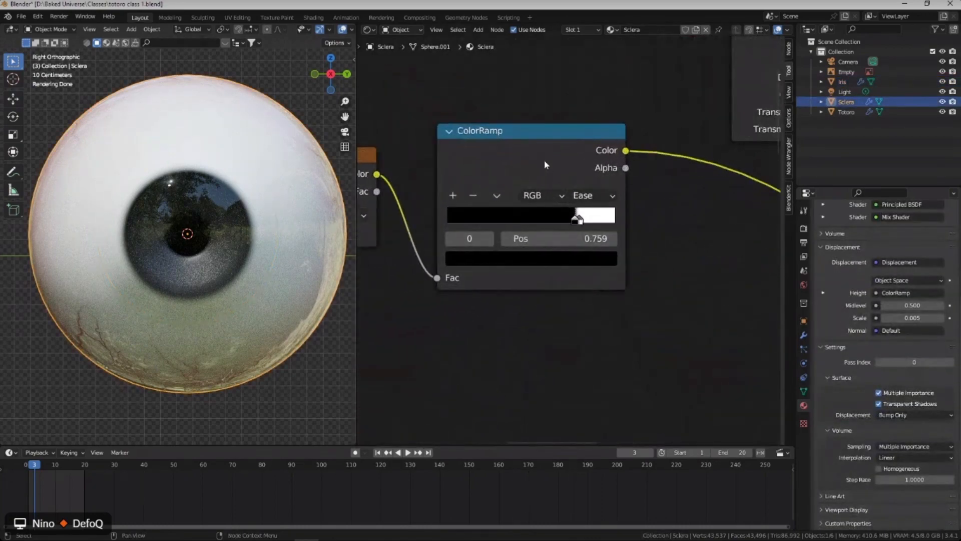
{"action": "mouse_move", "coordinate": [575, 217]}
{"action": "left_mouse_down"}
{"action": "mouse_move", "coordinate": [551, 221]}
{"action": "mouse_move", "coordinate": [575, 221]}
{"action": "mouse_move", "coordinate": [551, 219]}
{"action": "mouse_move", "coordinate": [563, 221]}
{"action": "left_mouse_up"}
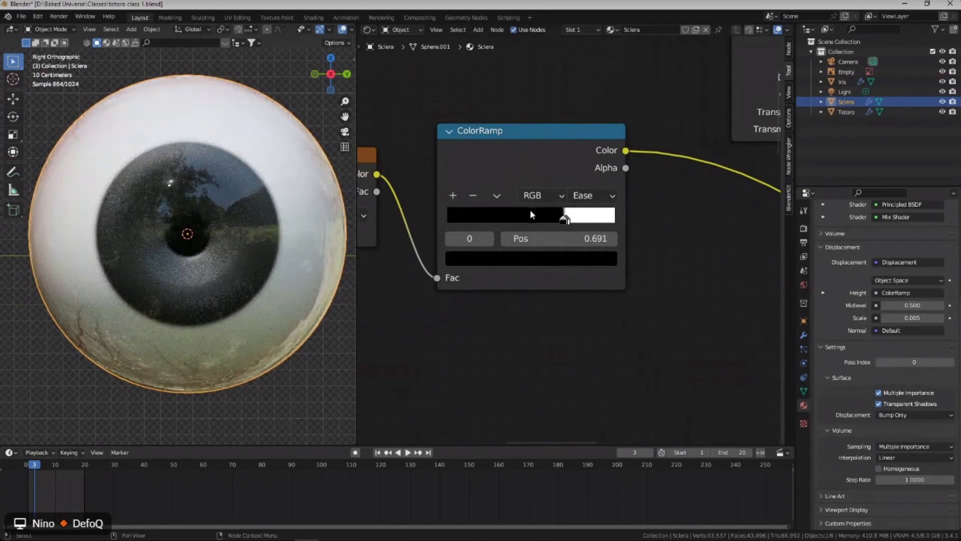
{"action": "scroll", "coordinate": [146, 204], "scroll_direction": "down", "scroll_amount": 5}
{"action": "middle_click_drag", "start_coordinate": [146, 204], "coordinate": [145, 182]}
{"action": "left_click", "coordinate": [198, 206]}
{"action": "scroll", "coordinate": [182, 246], "scroll_direction": "up", "scroll_amount": 2}
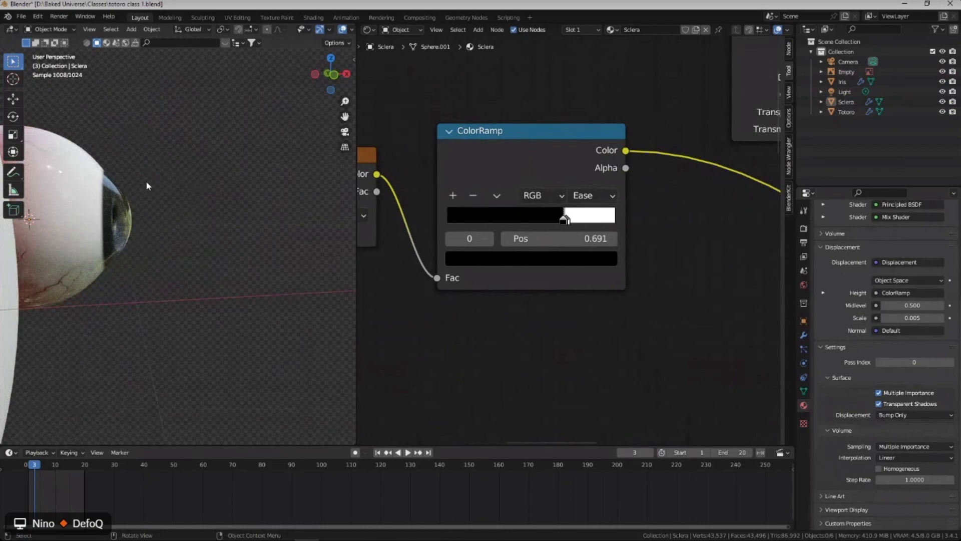
Fine-tune the mask ColorRamp's black stop to position 0.705 against the right side view and save the file.
{"action": "key", "text": "KP_3"}
{"action": "scroll", "coordinate": [324, 196], "scroll_direction": "up", "scroll_amount": 1}
{"action": "scroll", "coordinate": [547, 208], "scroll_direction": "up", "scroll_amount": 4}
{"action": "left_click_drag", "start_coordinate": [577, 228], "coordinate": [575, 229]}
{"action": "left_click", "coordinate": [576, 221]}
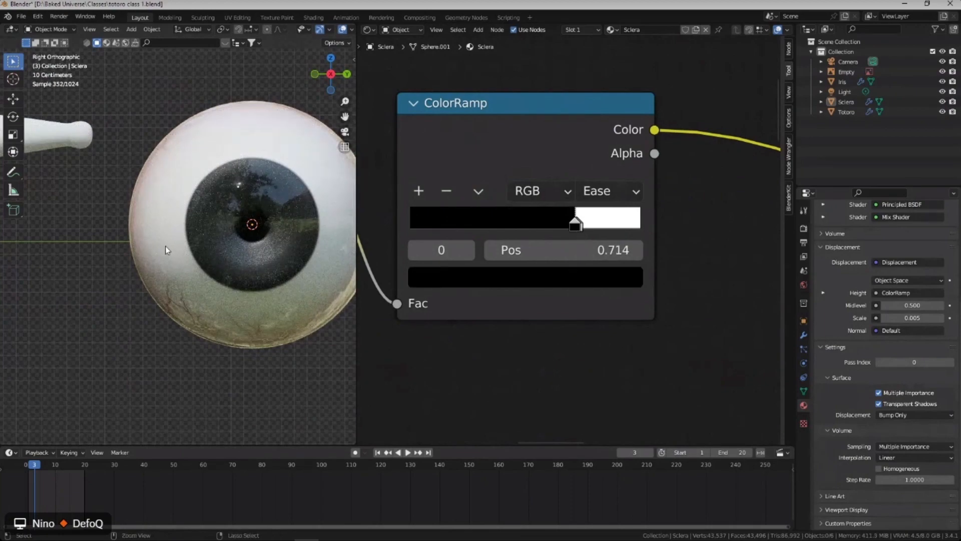
{"action": "key", "text": "ctrl+s"}
{"action": "left_click", "coordinate": [570, 225]}
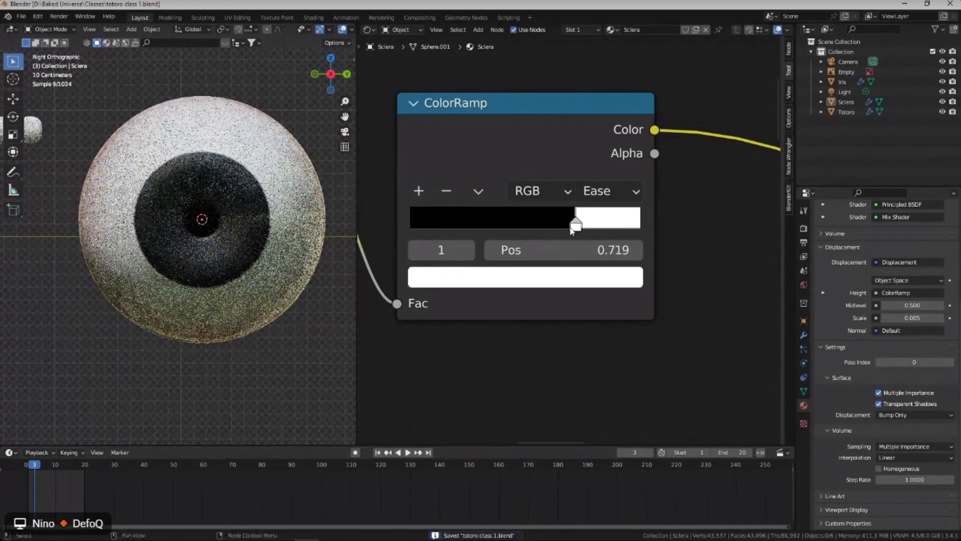
{"action": "left_click_drag", "start_coordinate": [571, 227], "coordinate": [567, 226]}
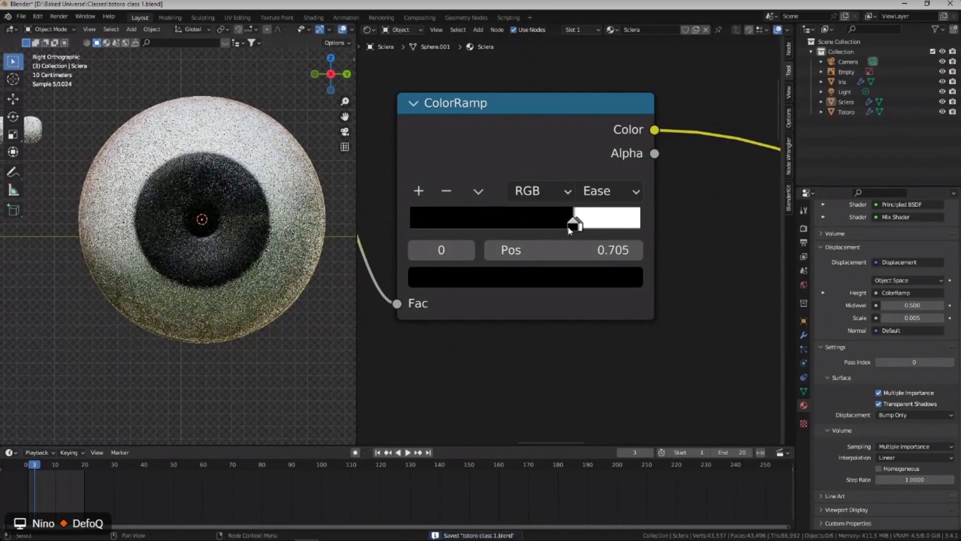
{"action": "key", "text": "ctrl+s"}
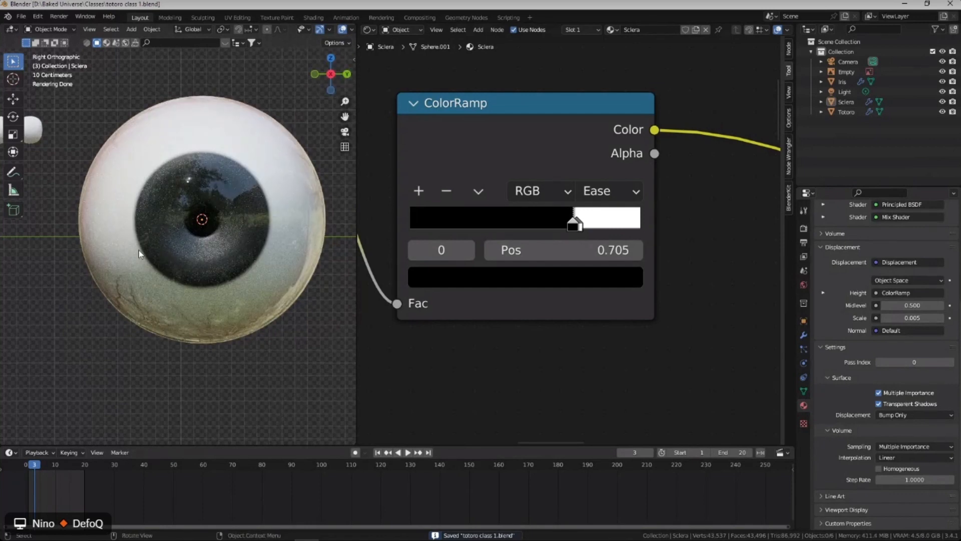
Select the iris and add an Image Texture with Mapping and Texture Coordinate nodes to its Principled BSDF's Base Color.
{"action": "left_click", "coordinate": [229, 187]}
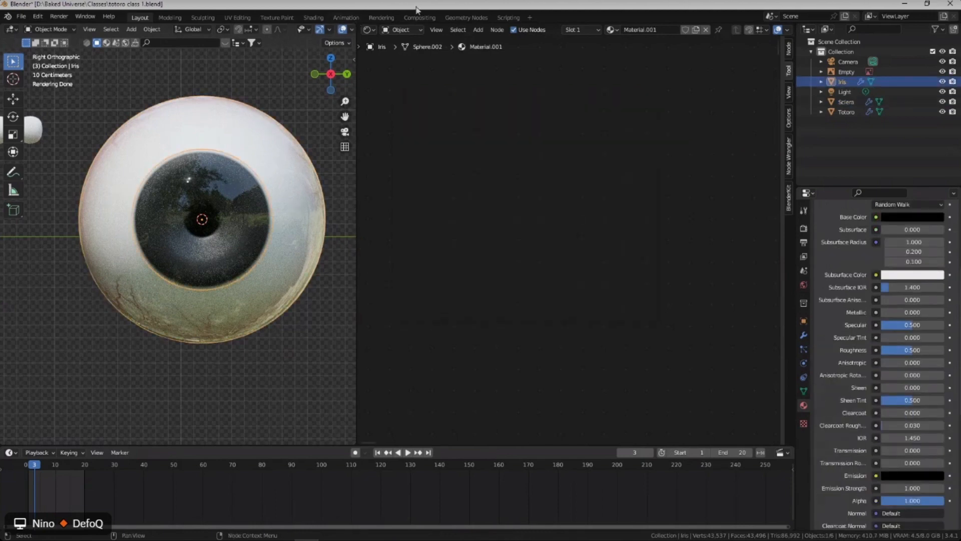
{"action": "key", "text": "Home"}
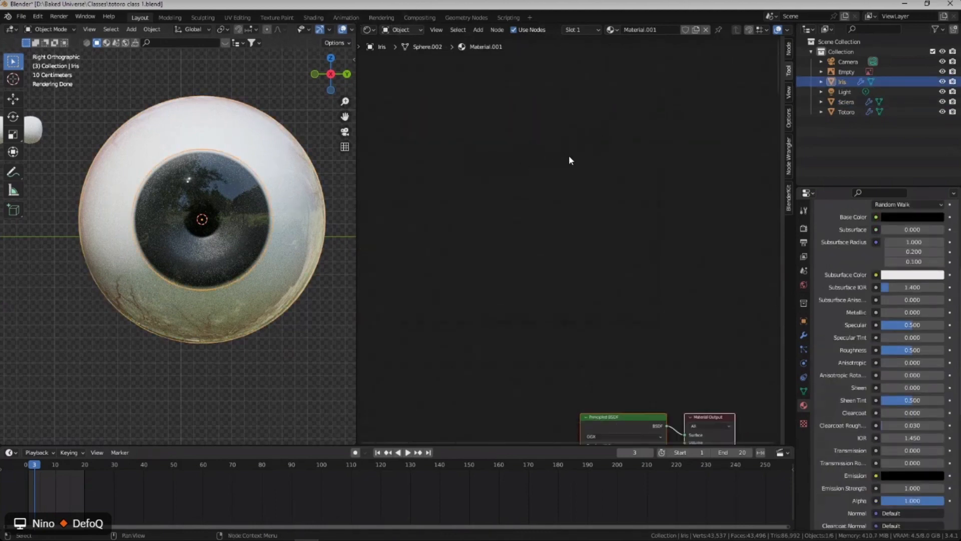
{"action": "scroll", "coordinate": [572, 170], "scroll_direction": "up", "scroll_amount": 3}
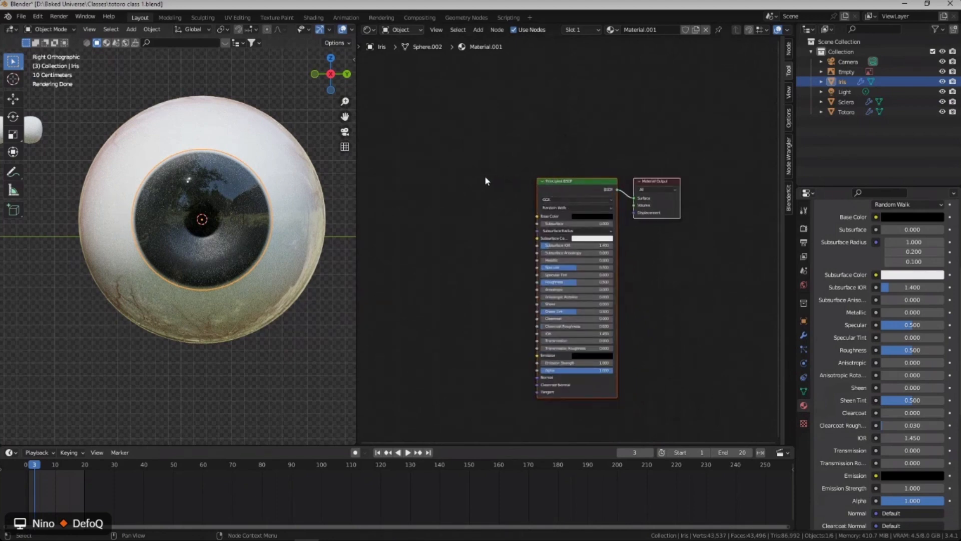
{"action": "middle_click_drag", "start_coordinate": [485, 176], "coordinate": [507, 164]}
{"action": "left_click", "coordinate": [538, 133]}
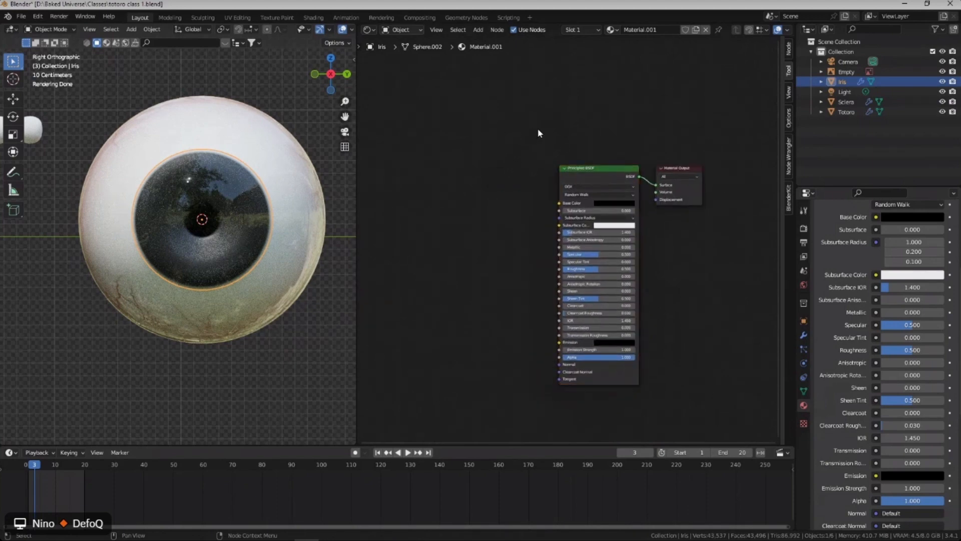
{"action": "left_click", "coordinate": [569, 172]}
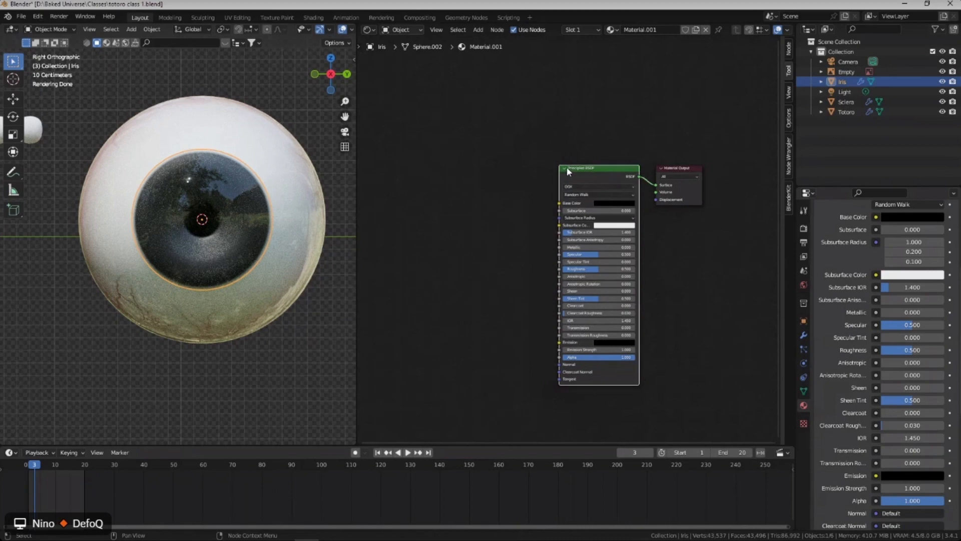
{"action": "key", "text": "ctrl+t"}
{"action": "key", "text": "Home"}
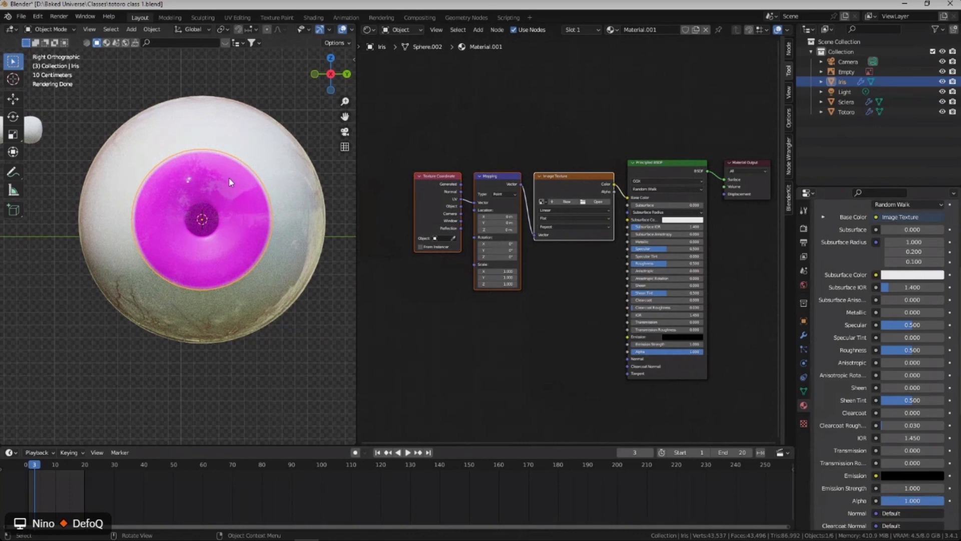
Load eyeball nino.png from the Downloads folder into the iris material's Image Texture node.
{"action": "scroll", "coordinate": [543, 180], "scroll_direction": "up", "scroll_amount": 2}
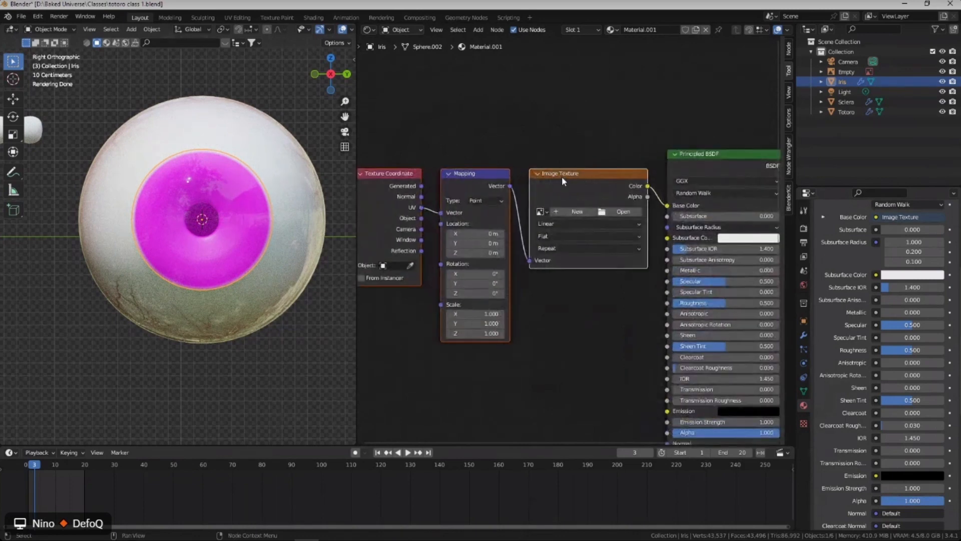
{"action": "left_click", "coordinate": [624, 212]}
{"action": "left_click", "coordinate": [55, 235]}
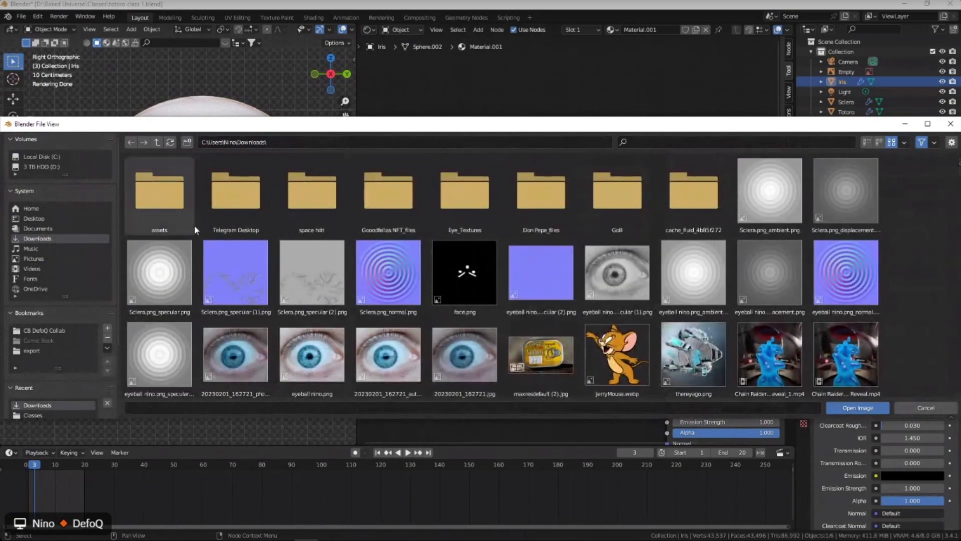
{"action": "scroll", "coordinate": [470, 256], "scroll_direction": "down", "scroll_amount": 1}
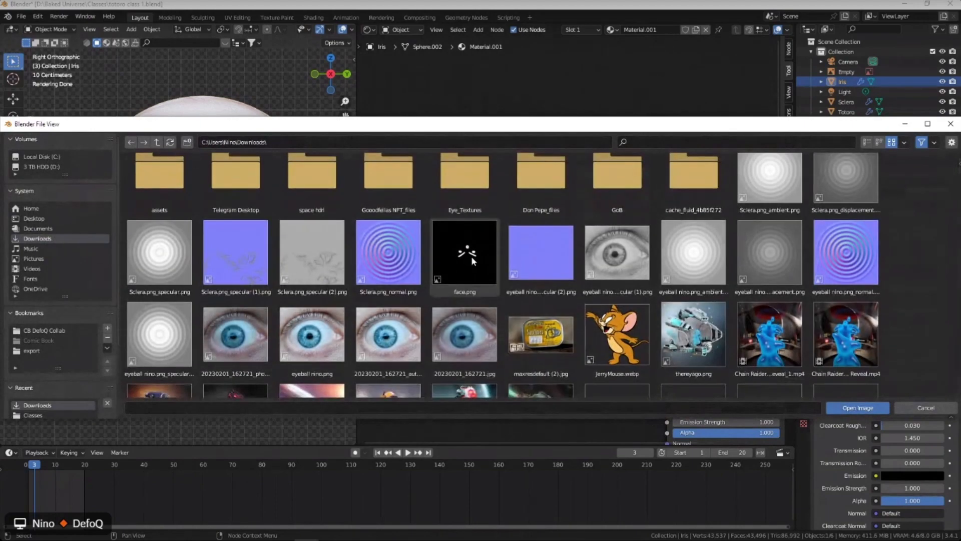
{"action": "double_click", "coordinate": [312, 344]}
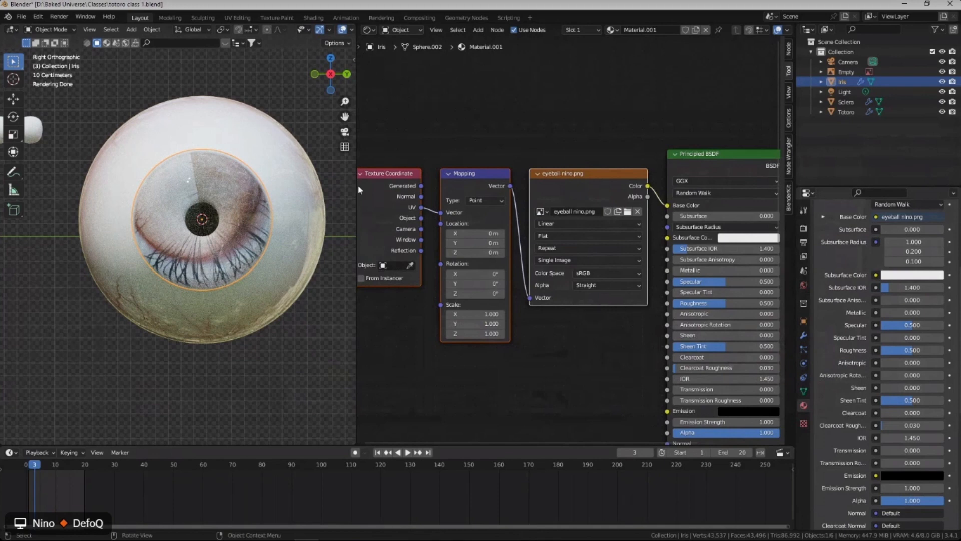
Change the node editor area to the UV Editor.
{"action": "scroll", "coordinate": [429, 166], "scroll_direction": "down", "scroll_amount": 2}
{"action": "middle_click_drag", "start_coordinate": [428, 167], "coordinate": [487, 171]}
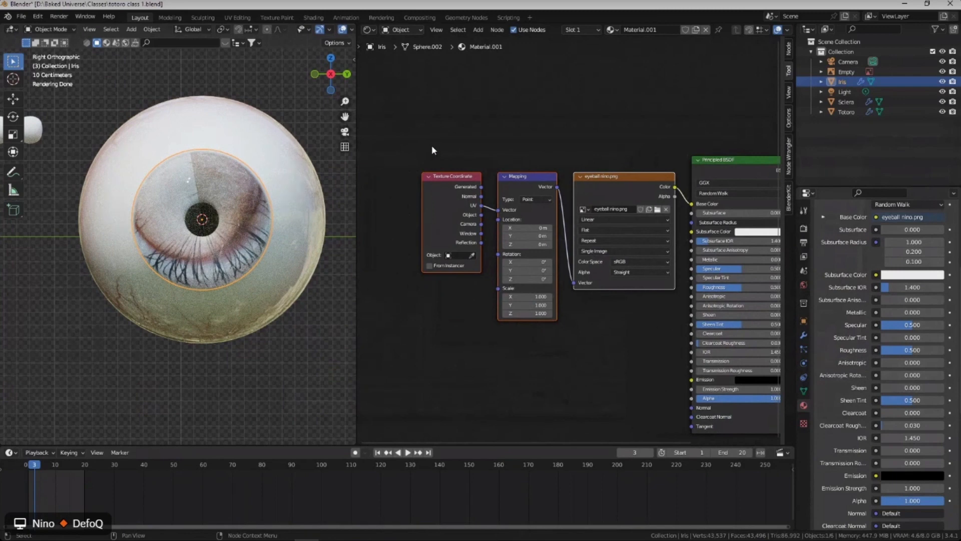
{"action": "left_click", "coordinate": [369, 30]}
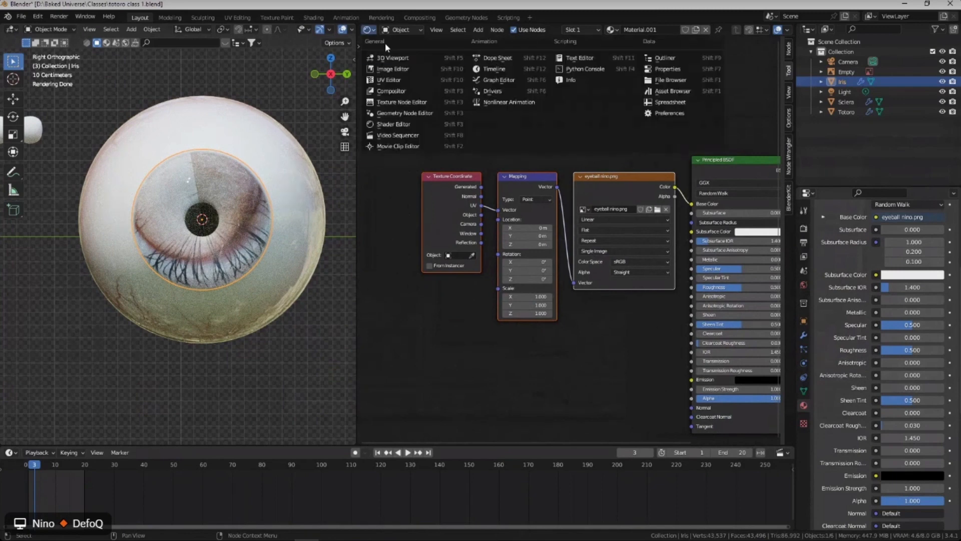
{"action": "left_click", "coordinate": [404, 80]}
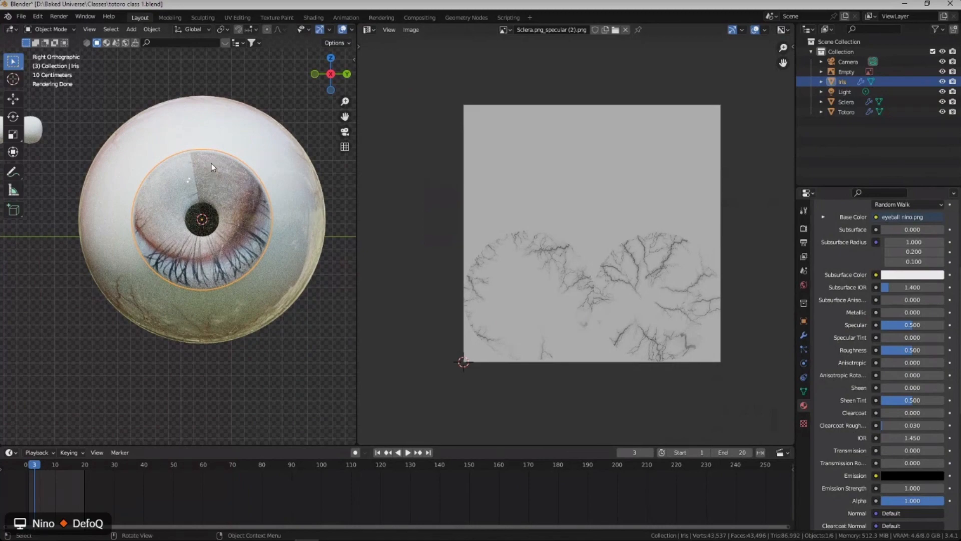
Unwrap the entire iris mesh in Edit Mode with Project from View, using the right side view.
{"action": "key", "text": "Tab"}
{"action": "key", "text": "a"}
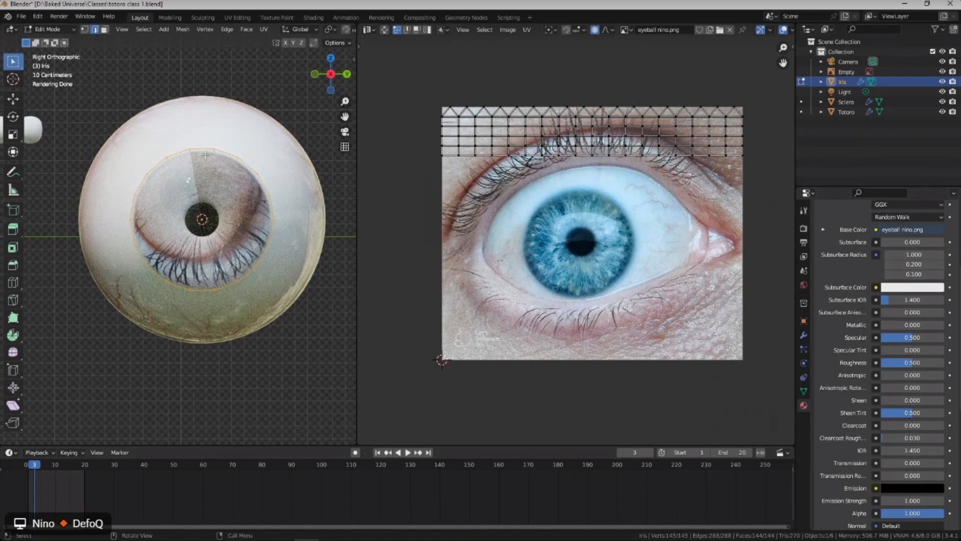
{"action": "key", "text": "u"}
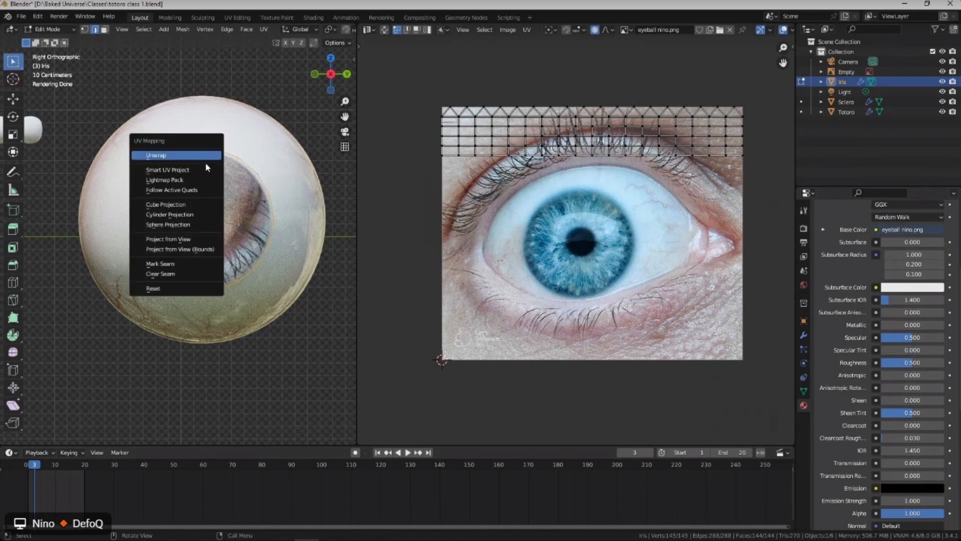
{"action": "left_click", "coordinate": [179, 239]}
Select all the iris UVs and move them so they are centred on the photo's pupil.
{"action": "scroll", "coordinate": [598, 210], "scroll_direction": "up", "scroll_amount": 4}
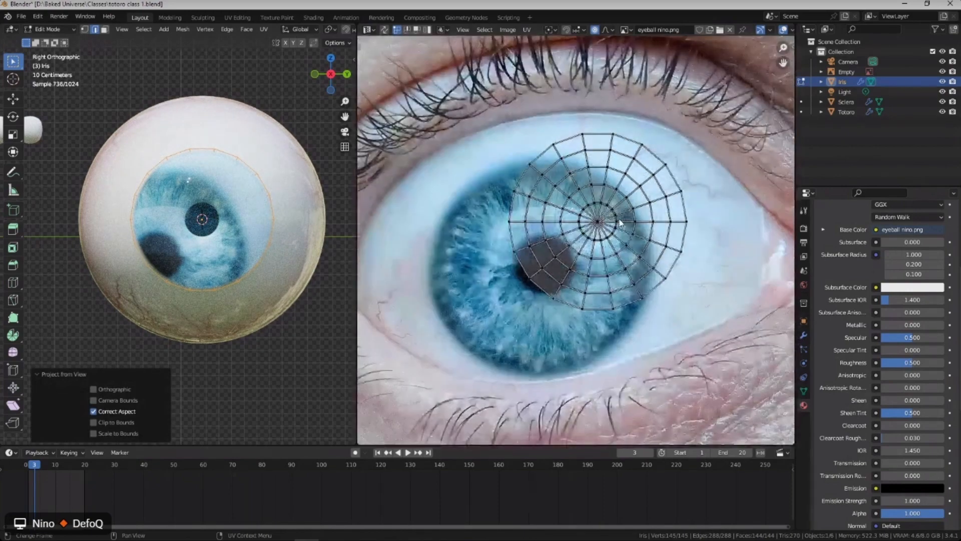
{"action": "scroll", "coordinate": [622, 215], "scroll_direction": "down", "scroll_amount": 2}
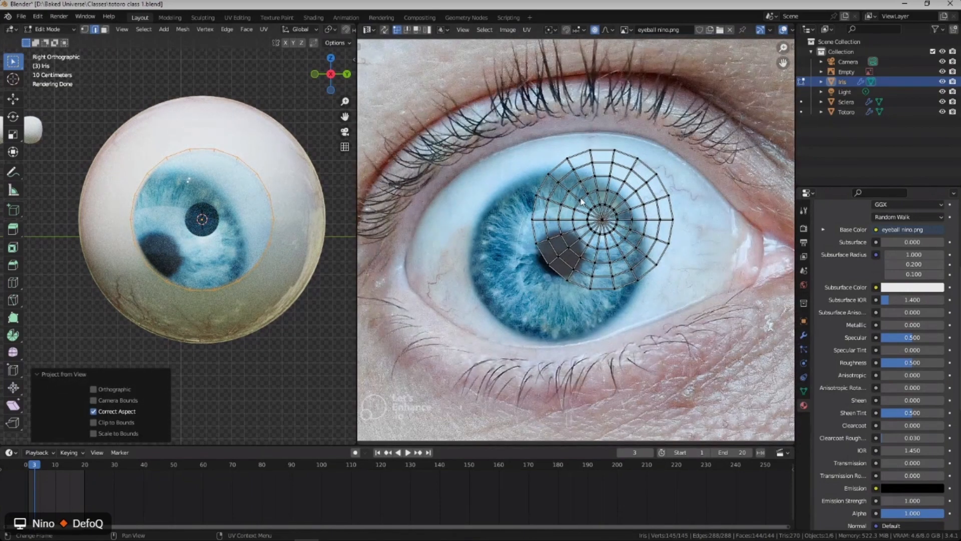
{"action": "key", "text": "a"}
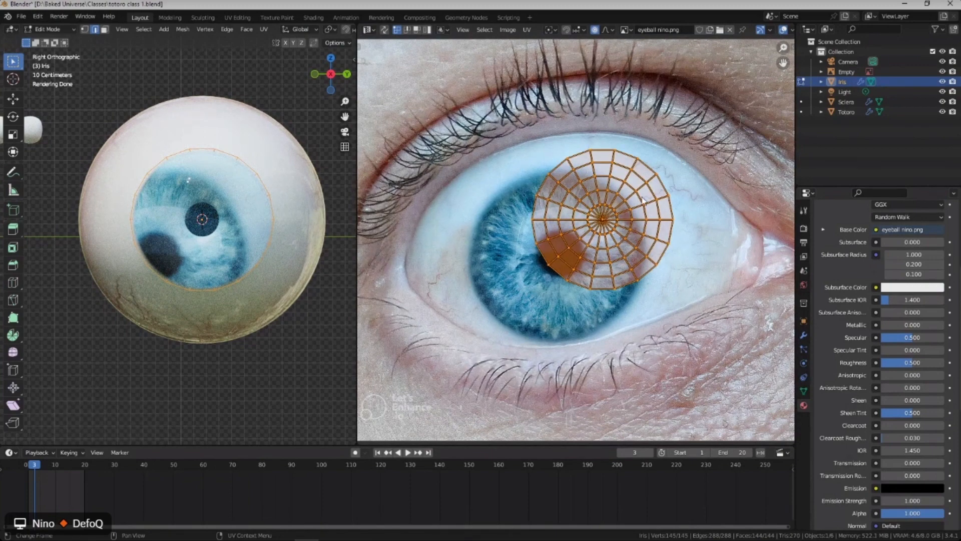
{"action": "key", "text": "g"}
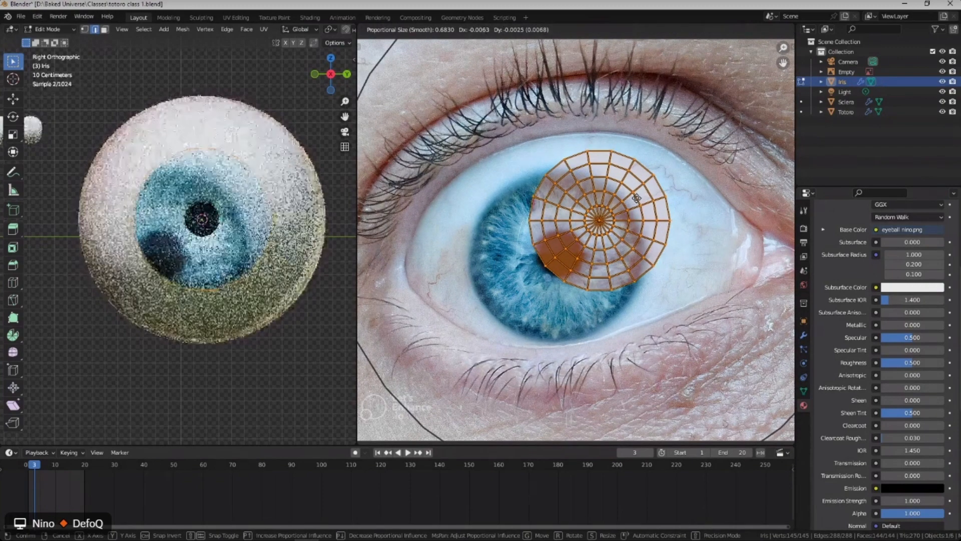
{"action": "left_click", "coordinate": [595, 234]}
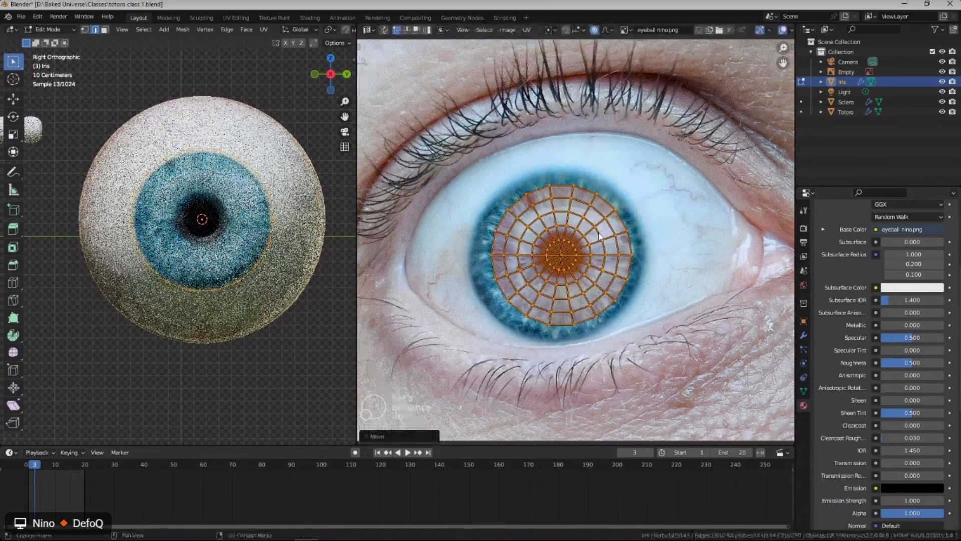
Turn off proportional editing, enlarge the UVs by about 1.18, and move them to align with the photo's blue iris.
{"action": "left_click", "coordinate": [594, 31]}
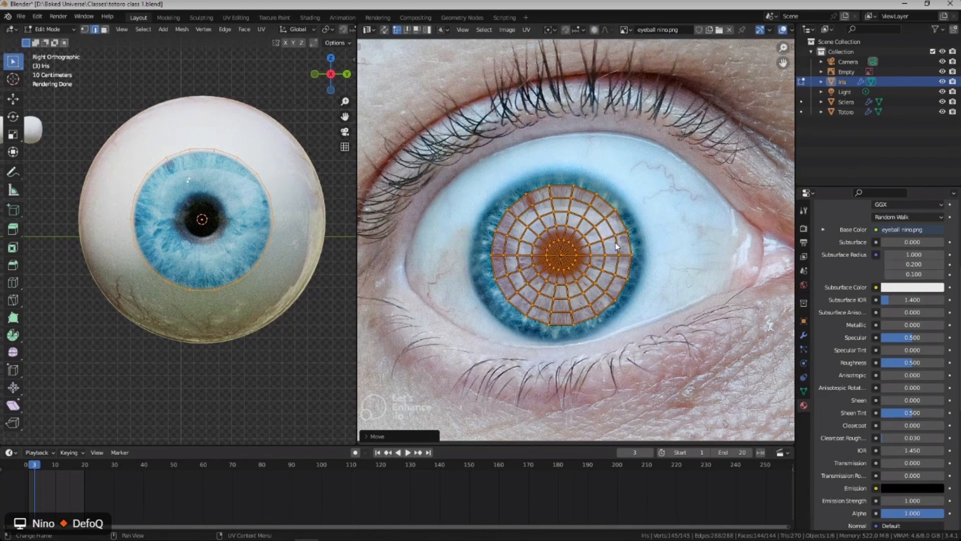
{"action": "key", "text": "s"}
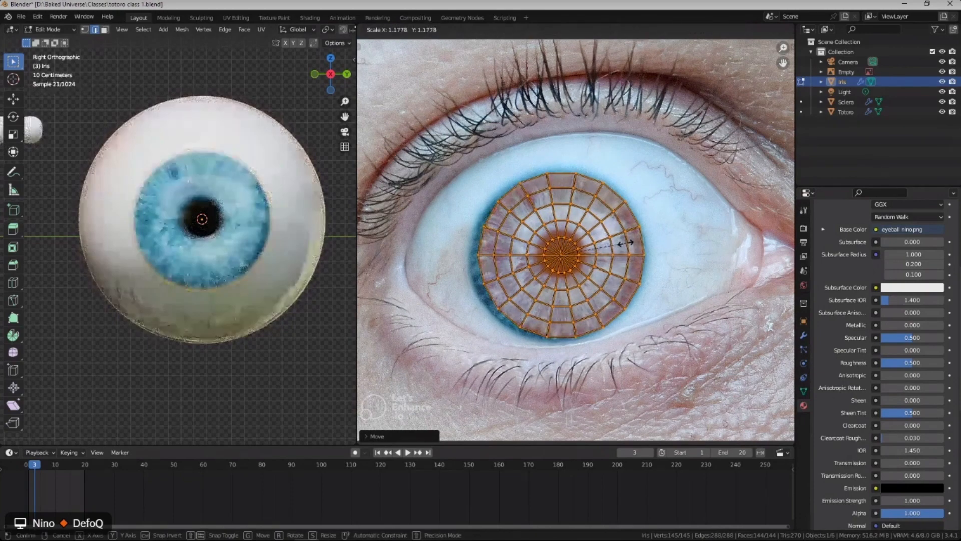
{"action": "left_click", "coordinate": [625, 243]}
{"action": "key", "text": "g"}
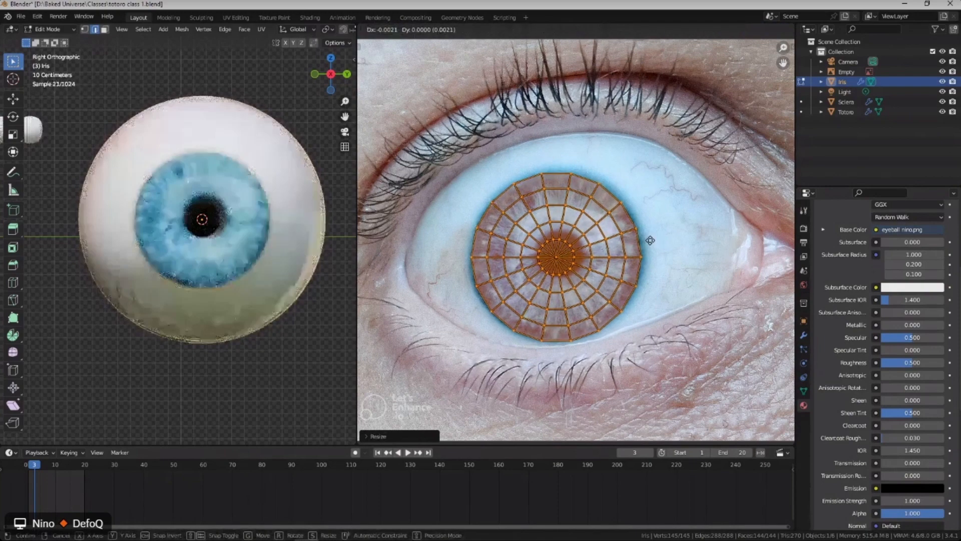
{"action": "left_click", "coordinate": [649, 240]}
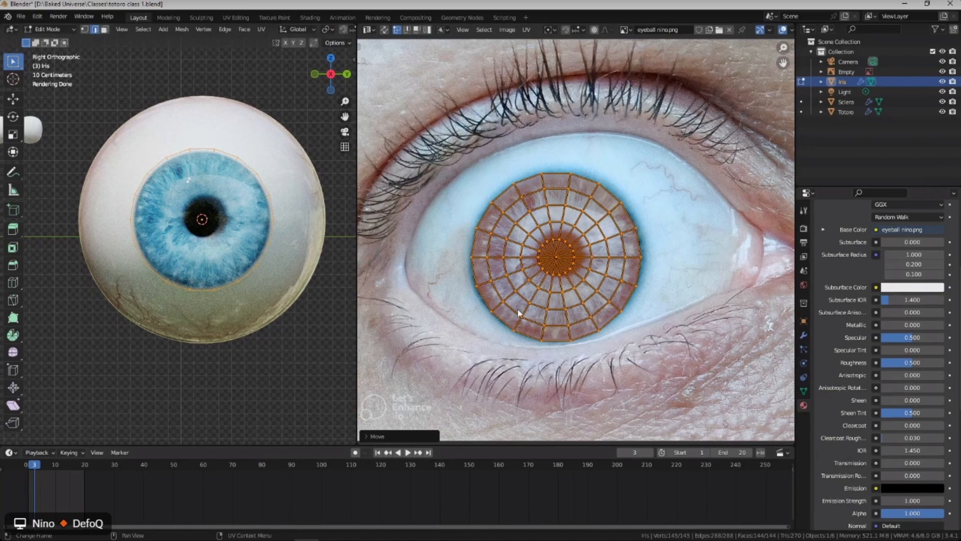
Fine-tune the UV island's scale so its rim matches the outer edge of the photographed iris.
{"action": "key", "text": "s"}
{"action": "left_click", "coordinate": [657, 253]}
{"action": "key", "text": "s"}
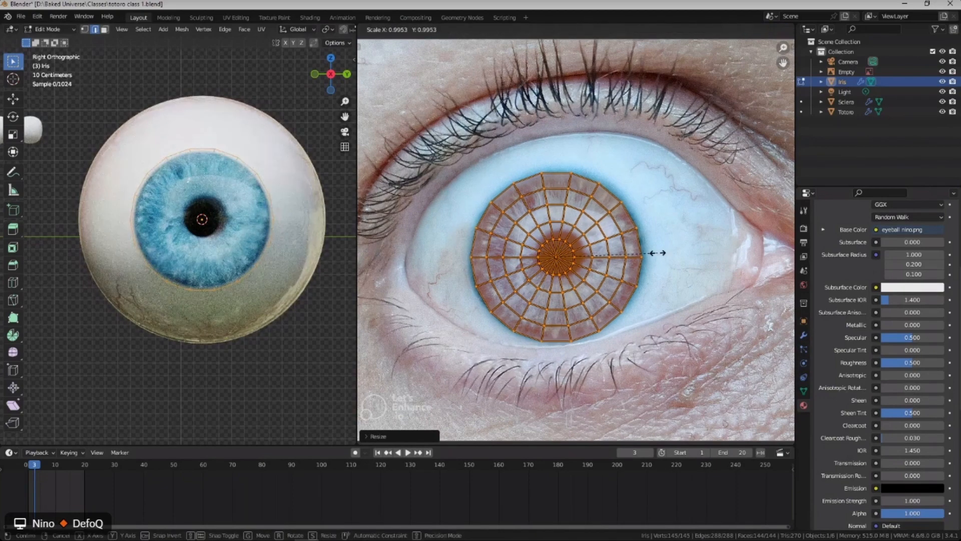
{"action": "left_click", "coordinate": [658, 253]}
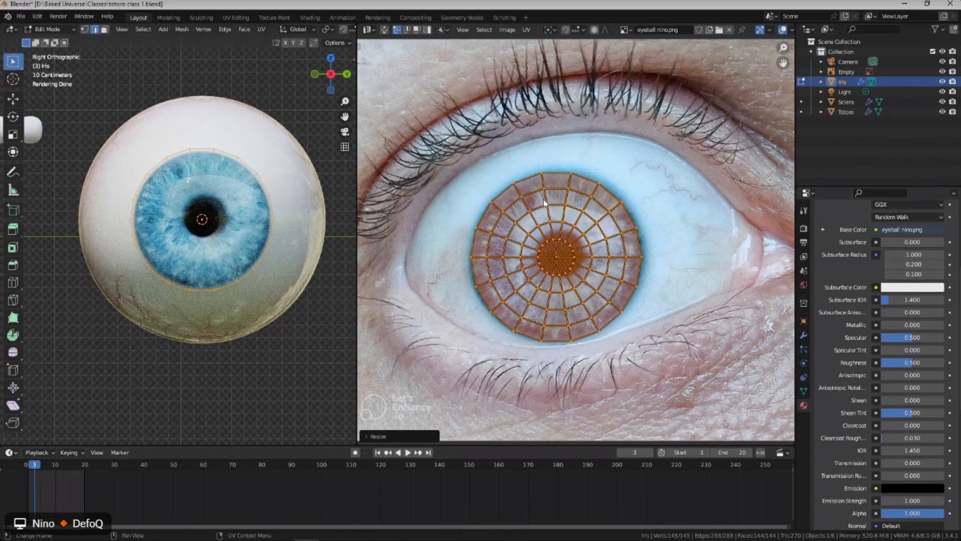
Turn on proportional editing and move the central iris UV vertex onto the centre of the photo's pupil, then return to Object Mode.
{"action": "scroll", "coordinate": [581, 254], "scroll_direction": "up", "scroll_amount": 4}
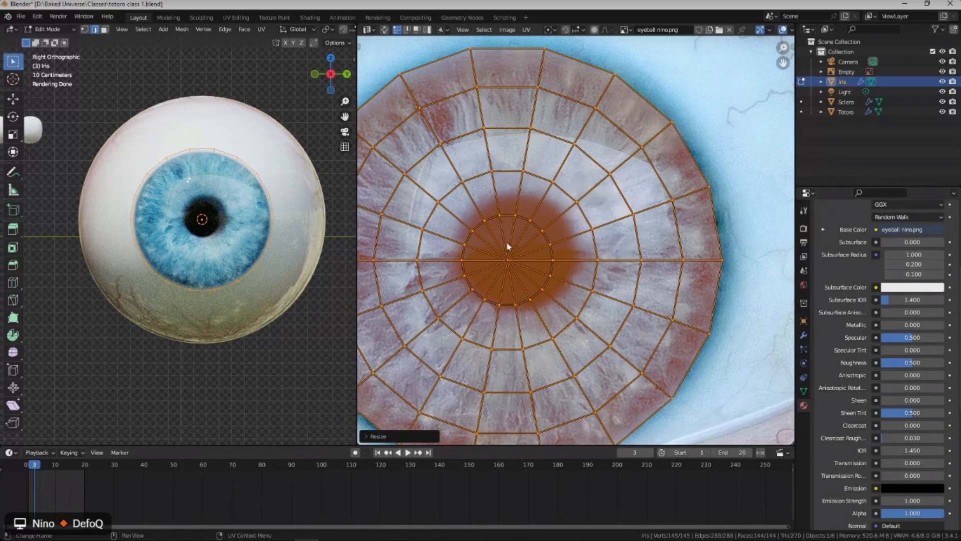
{"action": "left_click", "coordinate": [508, 261]}
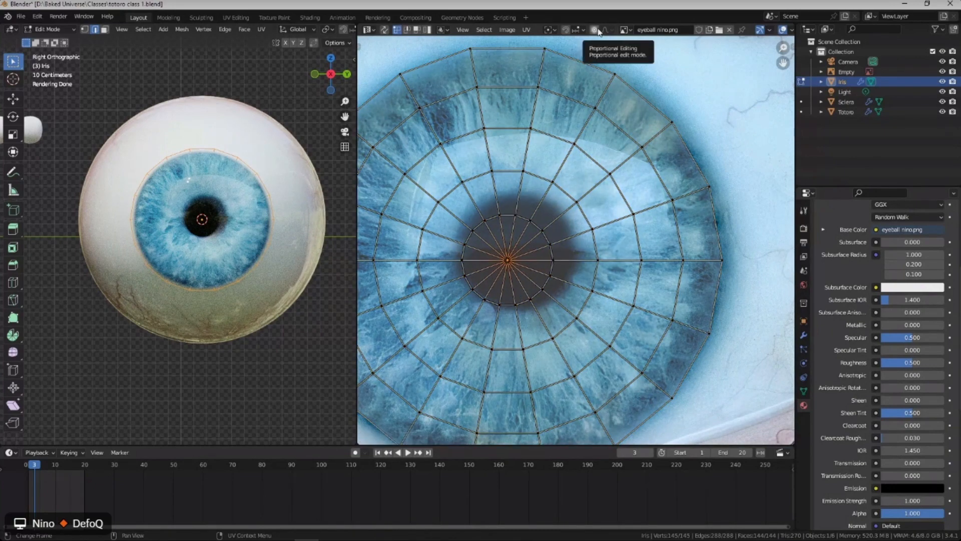
{"action": "scroll", "coordinate": [494, 197], "scroll_direction": "down", "scroll_amount": 2}
{"action": "scroll", "coordinate": [508, 203], "scroll_direction": "down", "scroll_amount": 1}
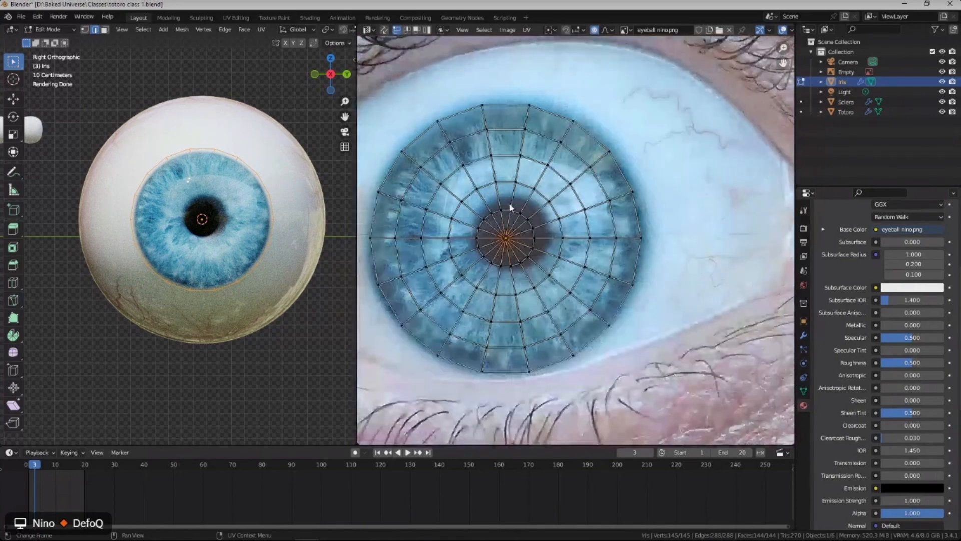
{"action": "key", "text": "g"}
{"action": "scroll", "coordinate": [508, 203], "scroll_direction": "up", "scroll_amount": 15}
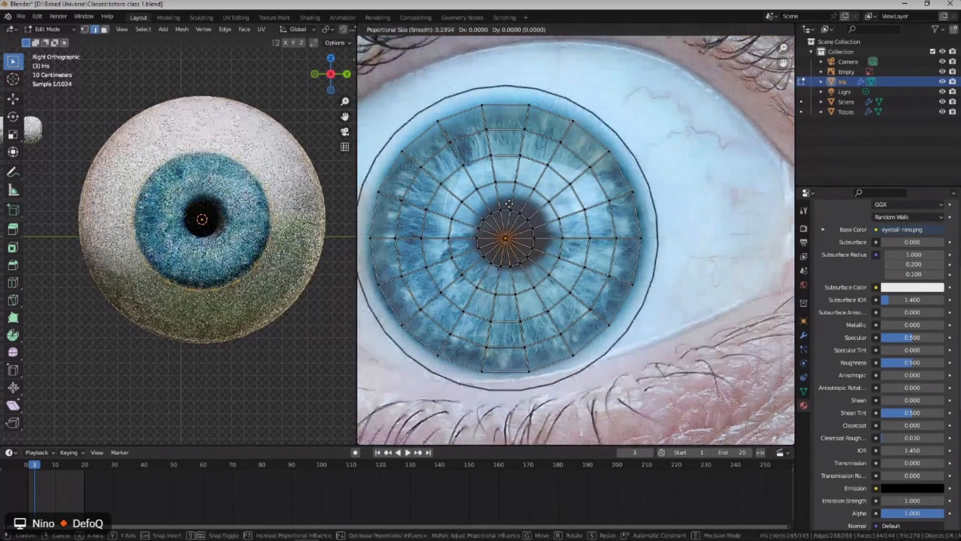
{"action": "scroll", "coordinate": [511, 203], "scroll_direction": "down", "scroll_amount": 2}
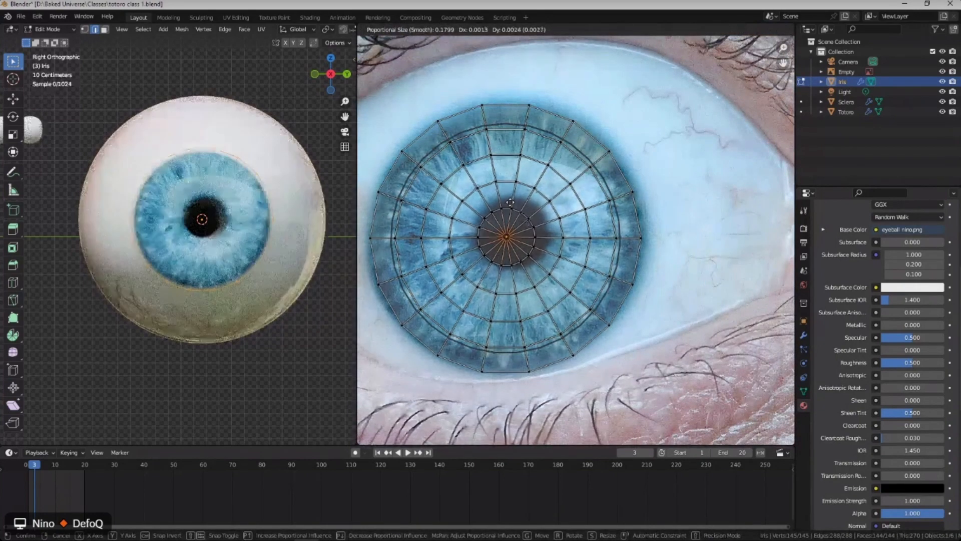
{"action": "scroll", "coordinate": [512, 201], "scroll_direction": "down", "scroll_amount": 1}
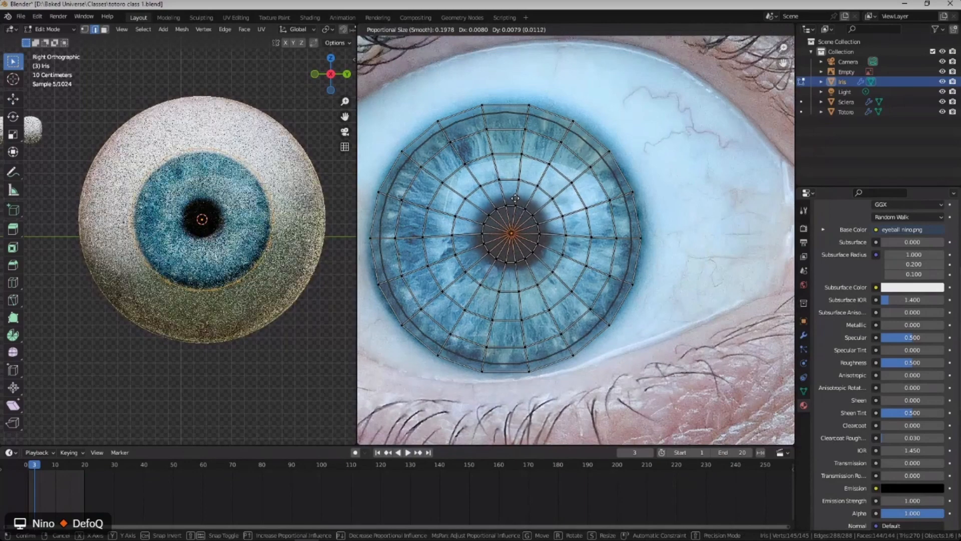
{"action": "left_click", "coordinate": [518, 201]}
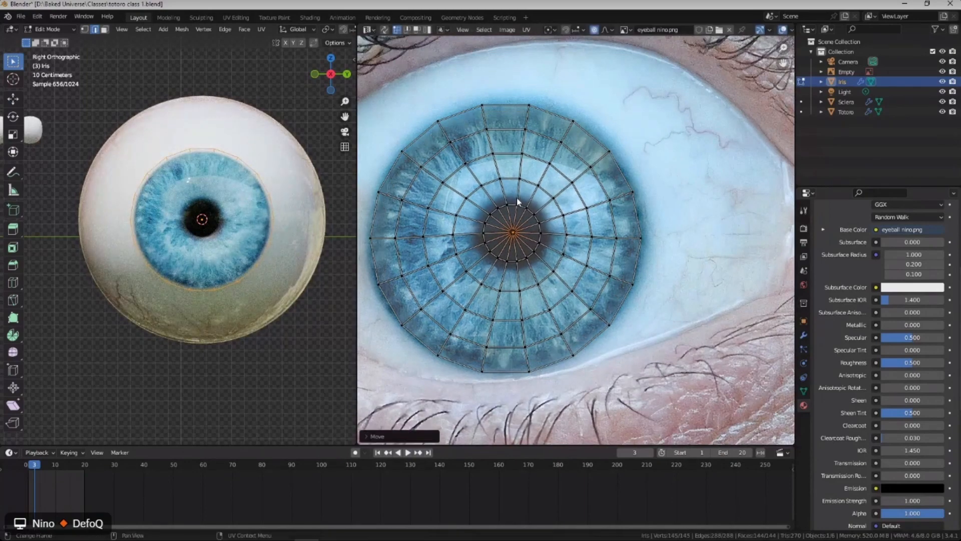
{"action": "key", "text": "Tab"}
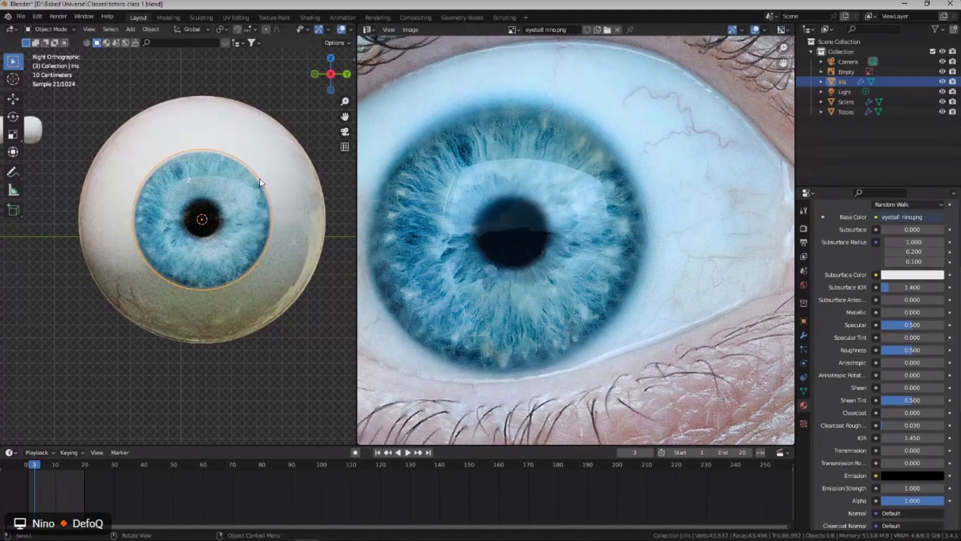
Inspect the textured iris from an angle and save the file.
{"action": "middle_click_drag", "start_coordinate": [148, 162], "coordinate": [113, 201]}
{"action": "scroll", "coordinate": [245, 185], "scroll_direction": "up", "scroll_amount": 6}
{"action": "key", "text": "ctrl+s"}
{"action": "scroll", "coordinate": [221, 201], "scroll_direction": "down", "scroll_amount": 5}
{"action": "left_click", "coordinate": [176, 193]}
{"action": "mouse_move", "coordinate": [212, 189]}
{"action": "middle_mouse_down"}
{"action": "mouse_move", "coordinate": [193, 193]}
{"action": "mouse_move", "coordinate": [210, 194]}
{"action": "middle_mouse_up"}
{"action": "scroll", "coordinate": [211, 195], "scroll_direction": "up", "scroll_amount": 1}
{"action": "scroll", "coordinate": [209, 191], "scroll_direction": "up", "scroll_amount": 2}
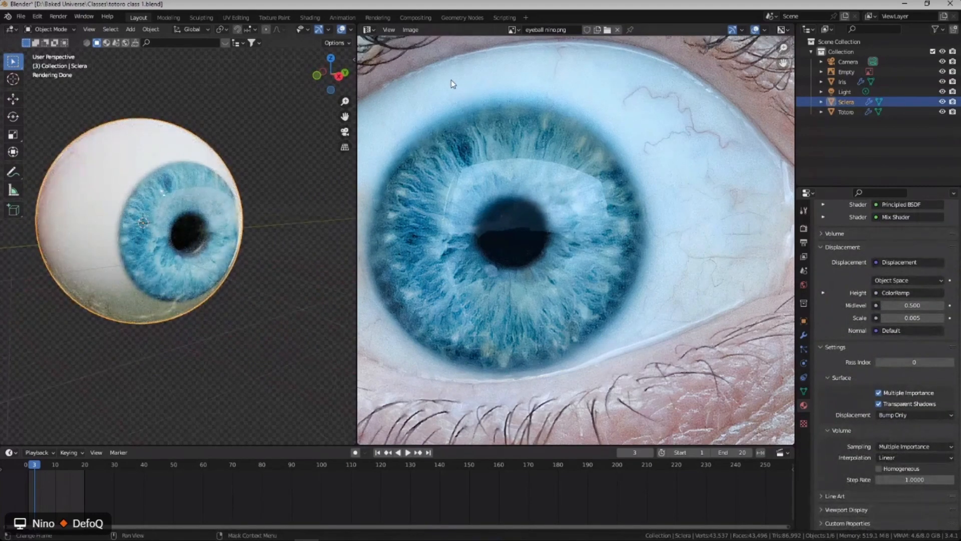
{"action": "key", "text": "Left"}
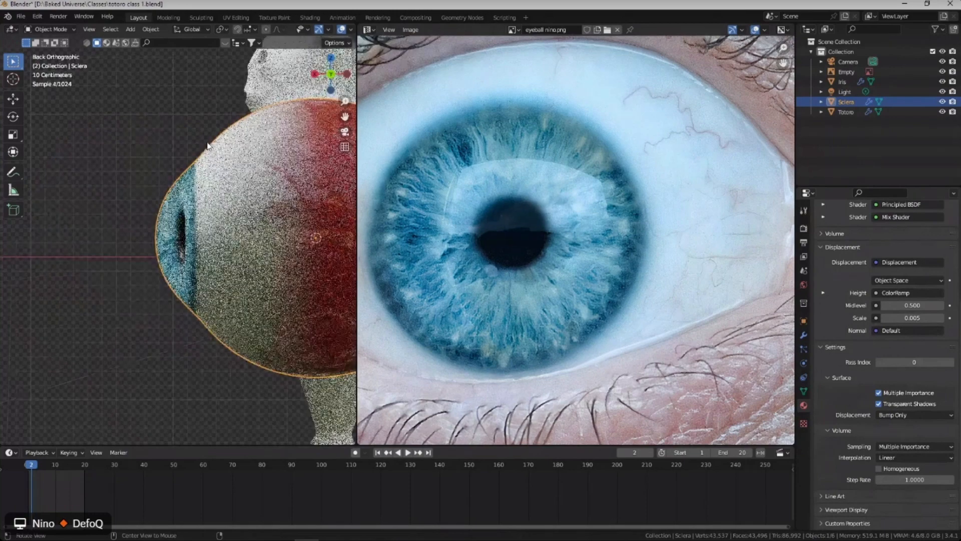
{"action": "key", "text": "KP_3"}
{"action": "key", "text": "Tab"}
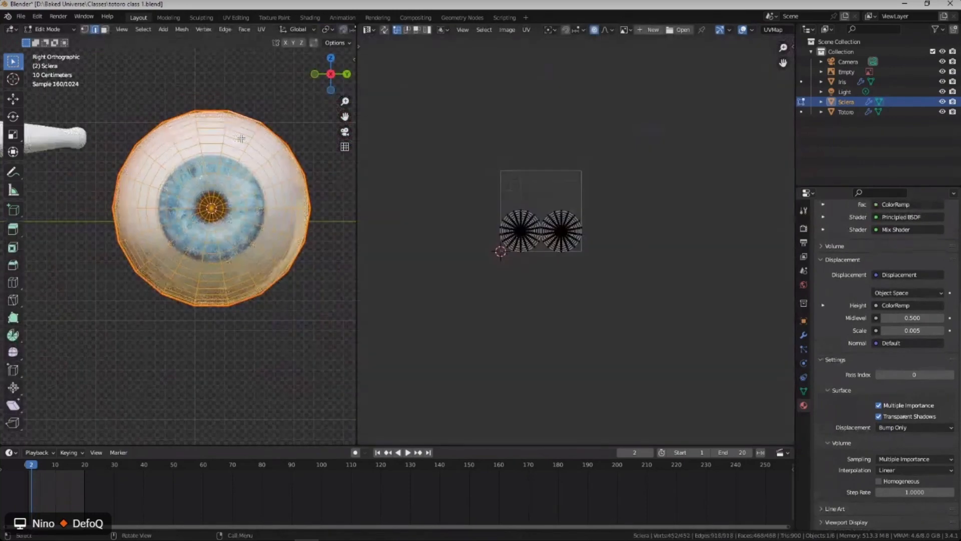
{"action": "key", "text": "Tab"}
Select the iris and scale it down uniformly to about 0.89.
{"action": "left_click", "coordinate": [223, 162]}
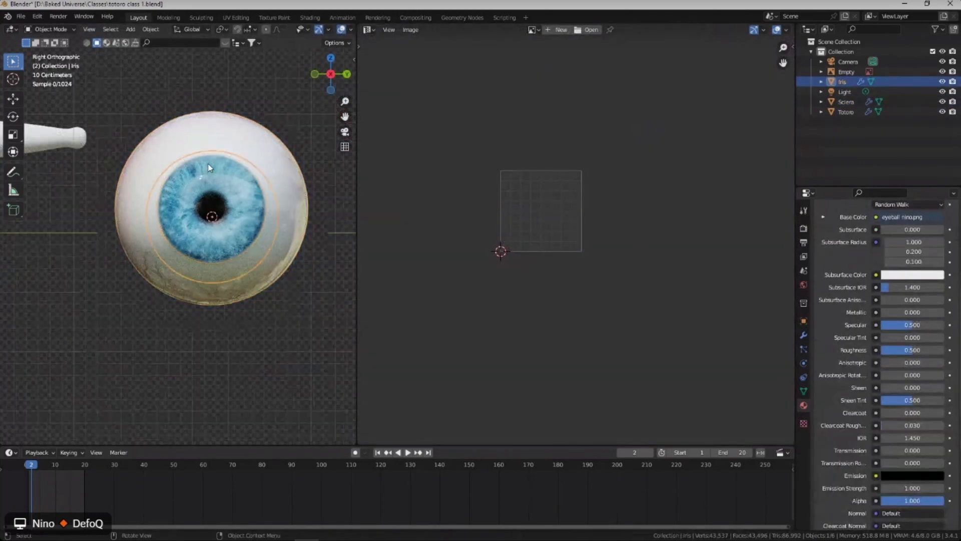
{"action": "scroll", "coordinate": [224, 159], "scroll_direction": "up", "scroll_amount": 3}
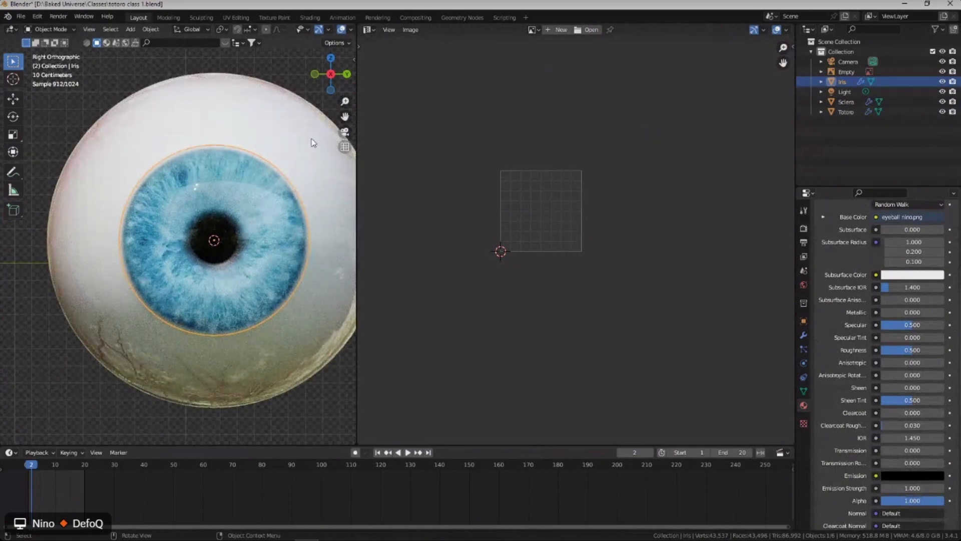
{"action": "key", "text": "s"}
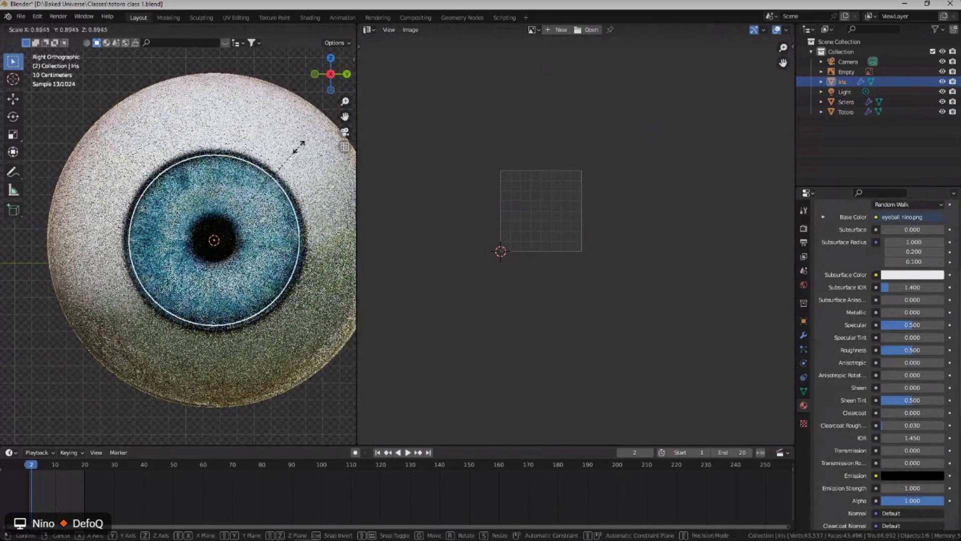
{"action": "left_click", "coordinate": [299, 147]}
Select the sclera and open its material nodes in the Shader Editor, focused on the ColorRamp that controls the glass opening.
{"action": "left_click", "coordinate": [242, 135]}
{"action": "left_click", "coordinate": [369, 30]}
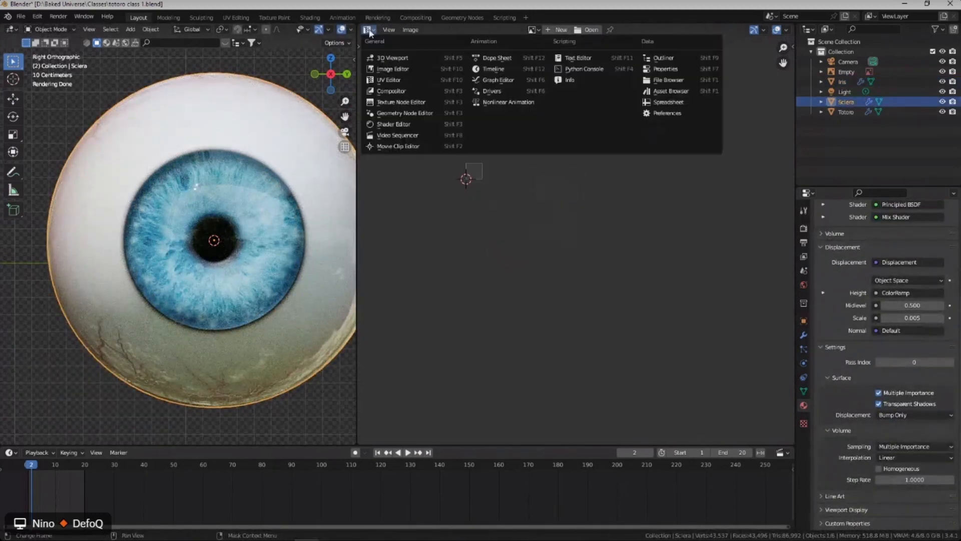
{"action": "left_click", "coordinate": [394, 124]}
{"action": "middle_click_drag", "start_coordinate": [455, 163], "coordinate": [540, 163]}
{"action": "middle_click_drag", "start_coordinate": [651, 110], "coordinate": [569, 240]}
{"action": "middle_click_drag", "start_coordinate": [531, 135], "coordinate": [548, 168]}
{"action": "scroll", "coordinate": [576, 191], "scroll_direction": "up", "scroll_amount": 4}
Set the ColorRamp's black stop to 0.700 with the white stop just above it, then deselect the sclera and save the file.
{"action": "left_click", "coordinate": [599, 210]}
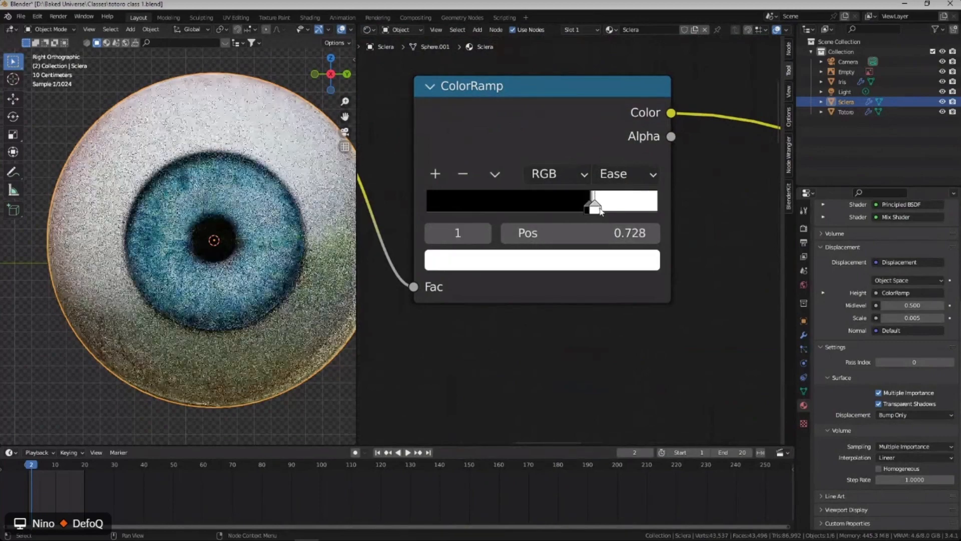
{"action": "left_click_drag", "start_coordinate": [600, 210], "coordinate": [585, 206]}
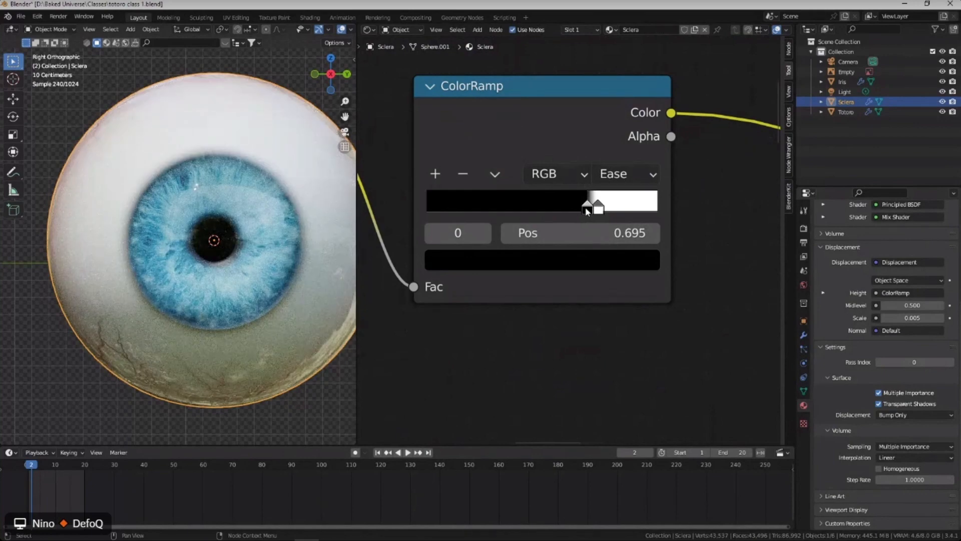
{"action": "left_click_drag", "start_coordinate": [598, 208], "coordinate": [589, 207]}
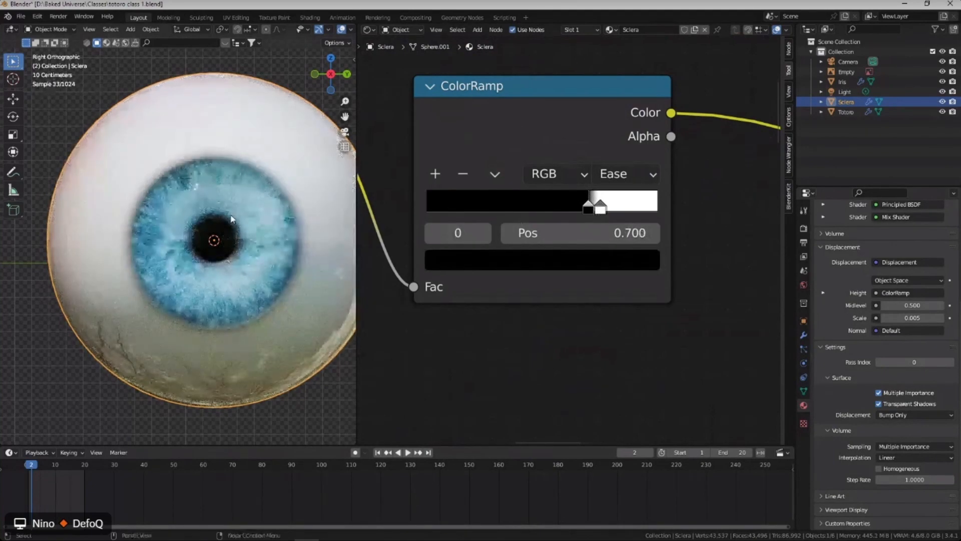
{"action": "mouse_move", "coordinate": [210, 198]}
{"action": "middle_mouse_down"}
{"action": "mouse_move", "coordinate": [284, 196]}
{"action": "mouse_move", "coordinate": [215, 219]}
{"action": "mouse_move", "coordinate": [243, 222]}
{"action": "mouse_move", "coordinate": [207, 209]}
{"action": "middle_mouse_up"}
{"action": "left_click", "coordinate": [284, 195]}
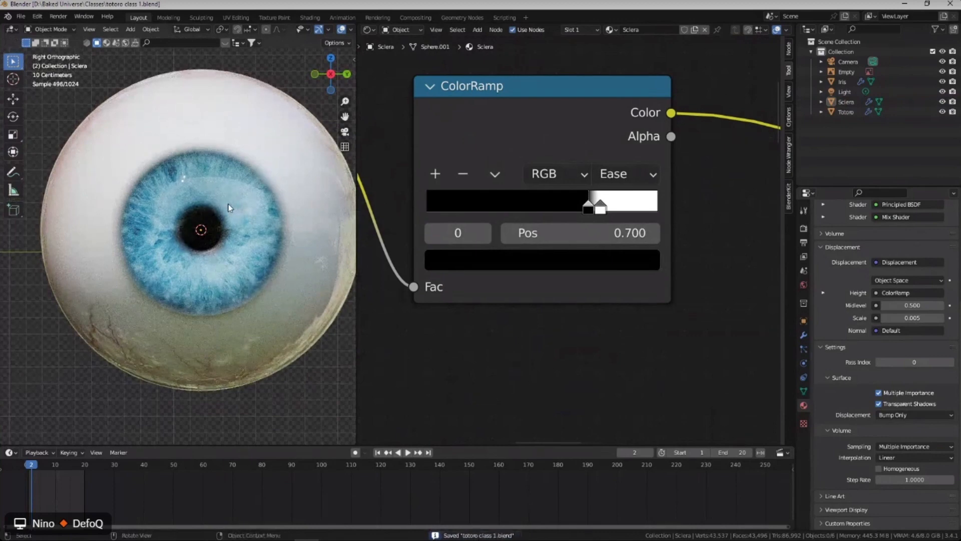
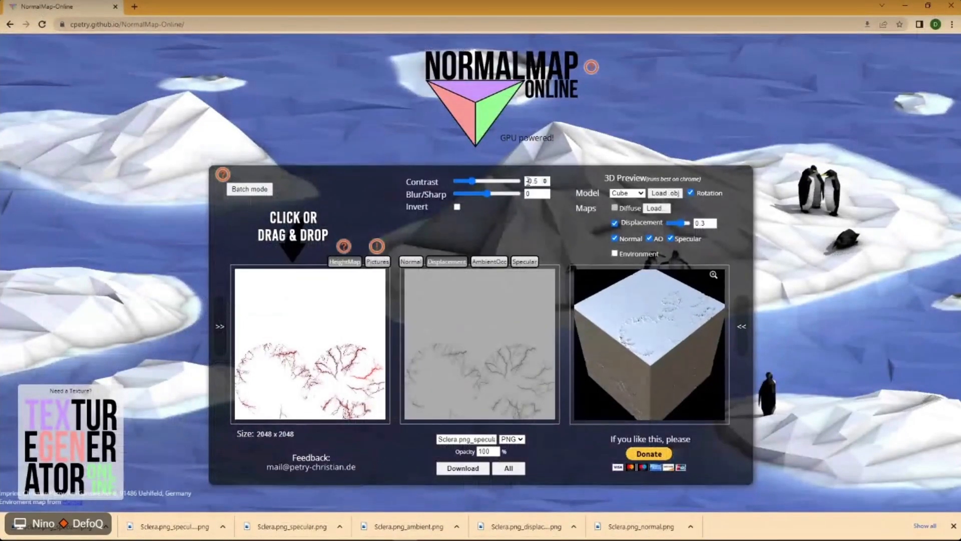
Switch to NormalMap Online in the browser and load eyeball nino.png from Downloads as the height map.
{"action": "left_click", "coordinate": [249, 189]}
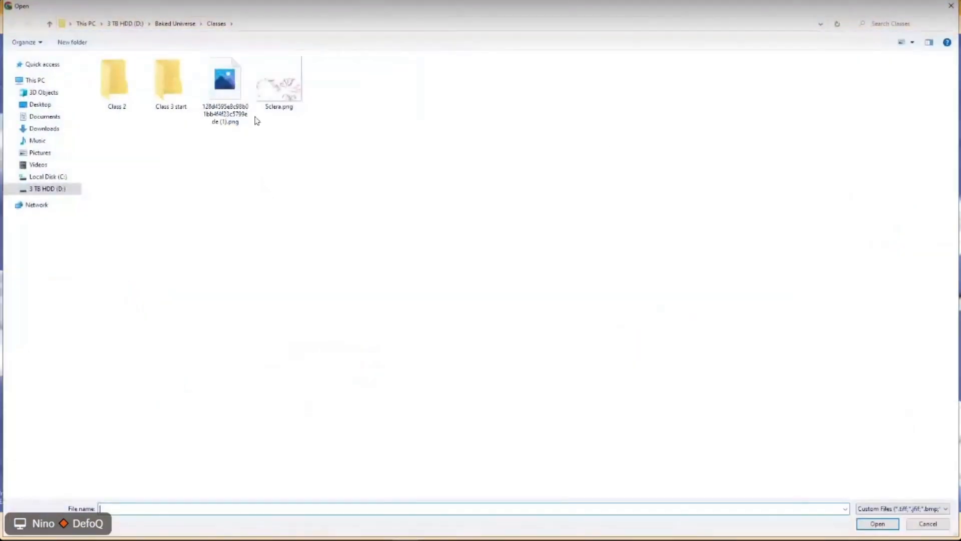
{"action": "left_click", "coordinate": [44, 129]}
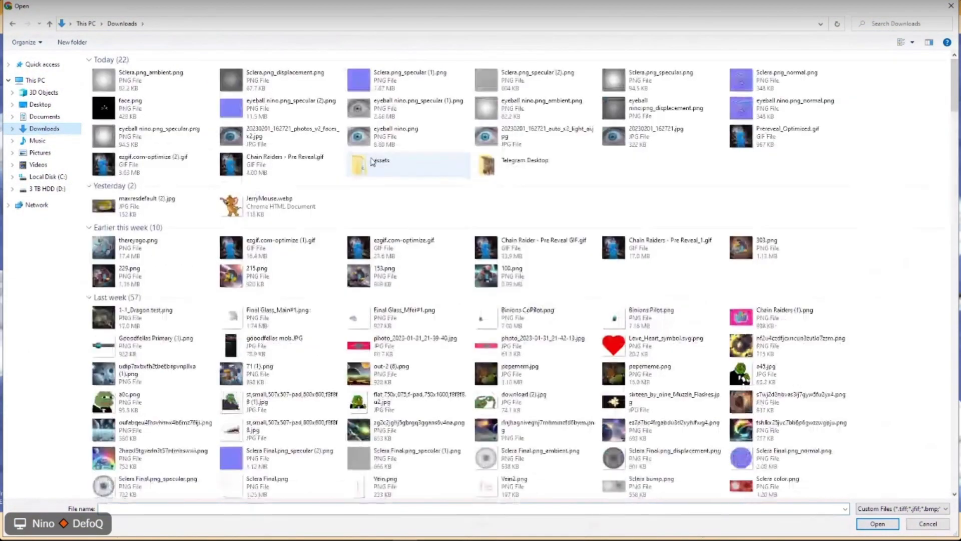
{"action": "double_click", "coordinate": [358, 134]}
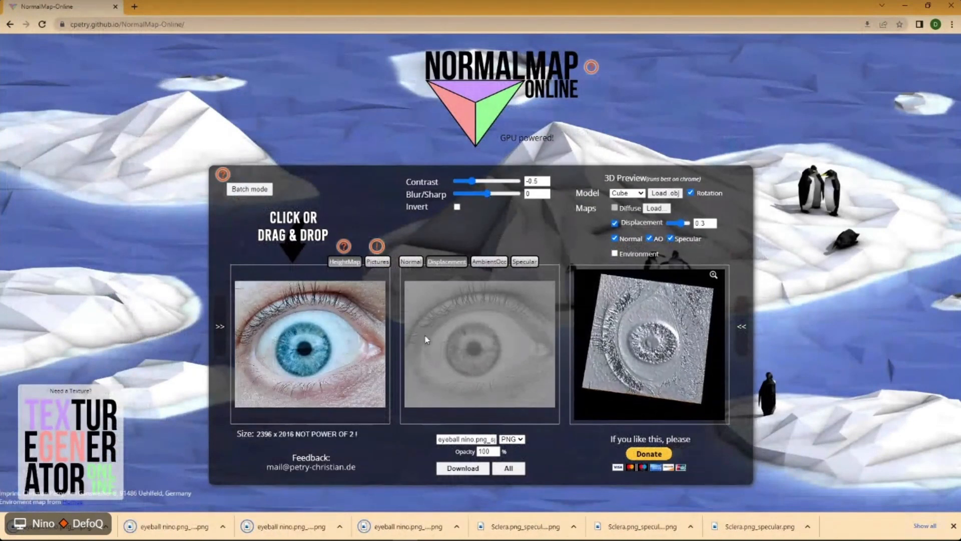
Preview the eye photo's normal map, then set the displacement map's contrast to -0.2.
{"action": "left_click", "coordinate": [411, 262]}
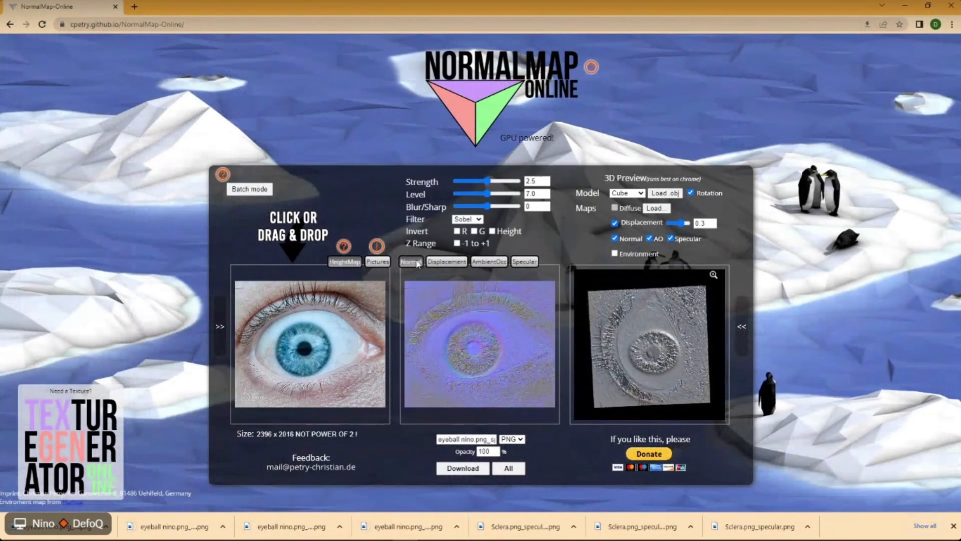
{"action": "left_click", "coordinate": [448, 262]}
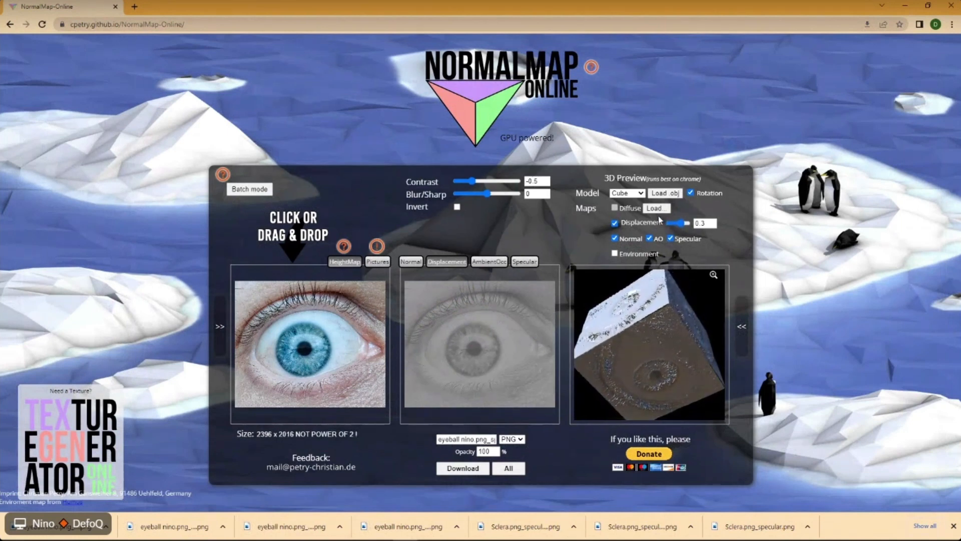
{"action": "left_click_drag", "start_coordinate": [474, 180], "coordinate": [496, 181]}
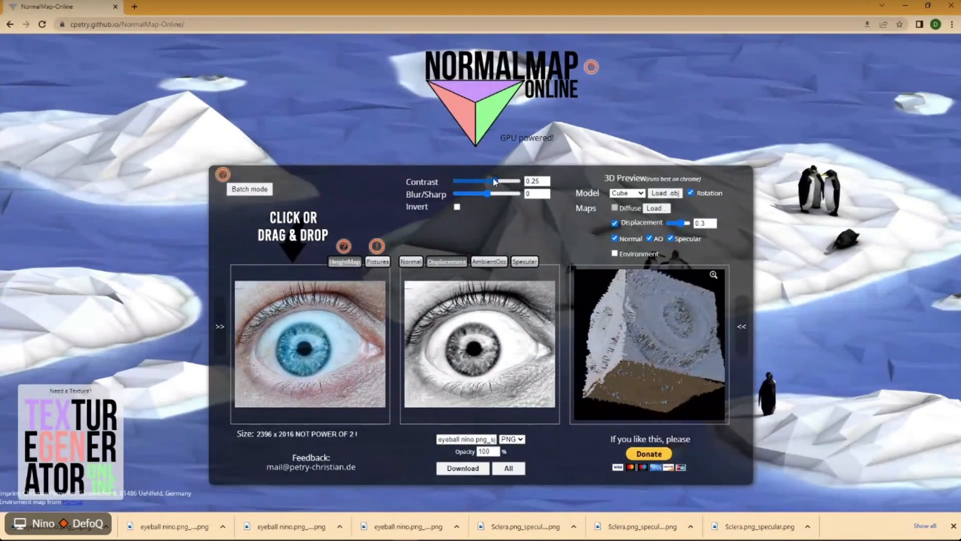
{"action": "left_click_drag", "start_coordinate": [494, 181], "coordinate": [477, 181]}
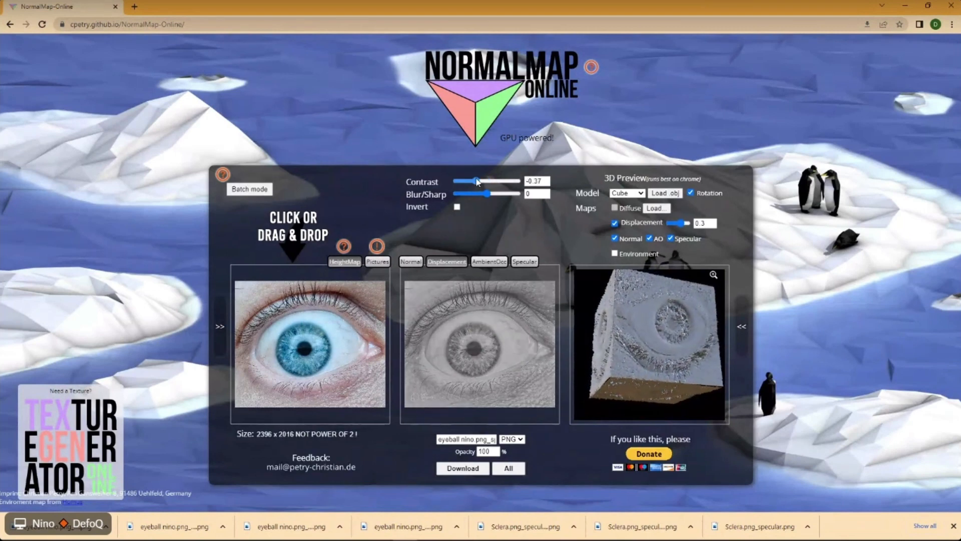
{"action": "right_click", "coordinate": [531, 183]}
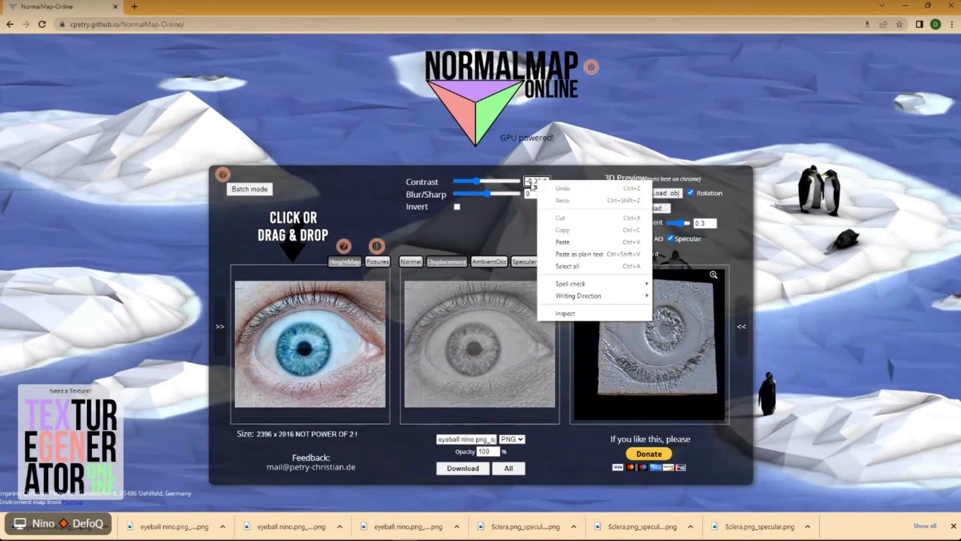
{"action": "left_click", "coordinate": [508, 204]}
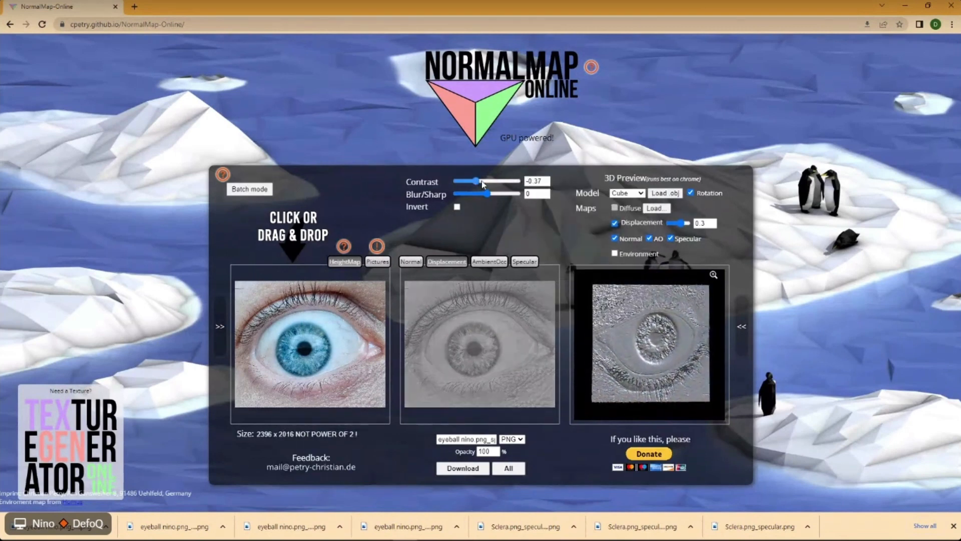
{"action": "left_click_drag", "start_coordinate": [481, 182], "coordinate": [480, 181]}
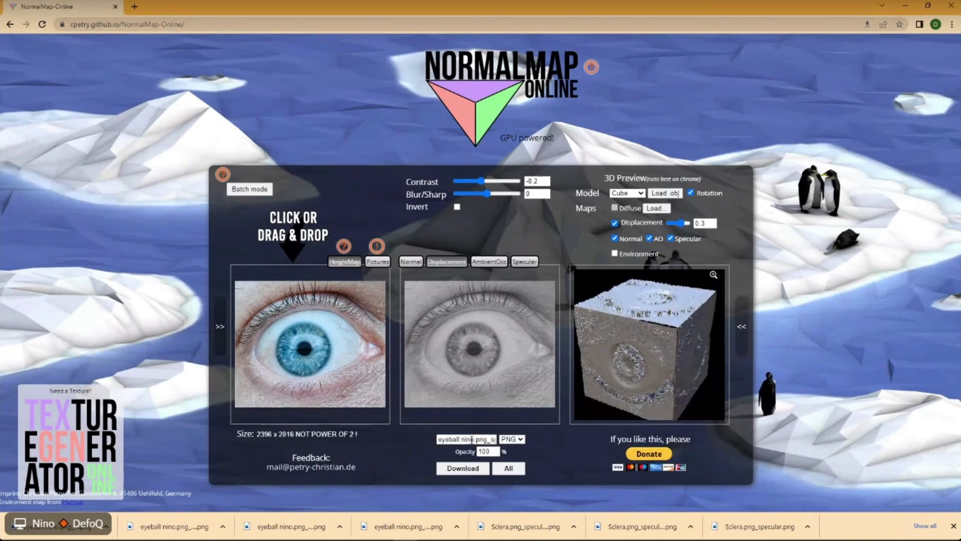
Download the eye's displacement map and its normal map as PNG files.
{"action": "left_click", "coordinate": [463, 468]}
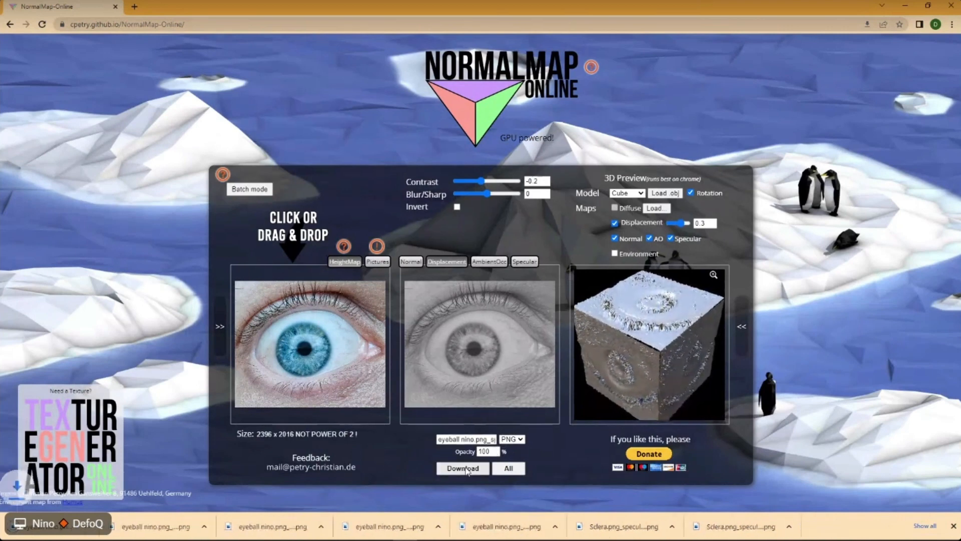
{"action": "left_click", "coordinate": [414, 262]}
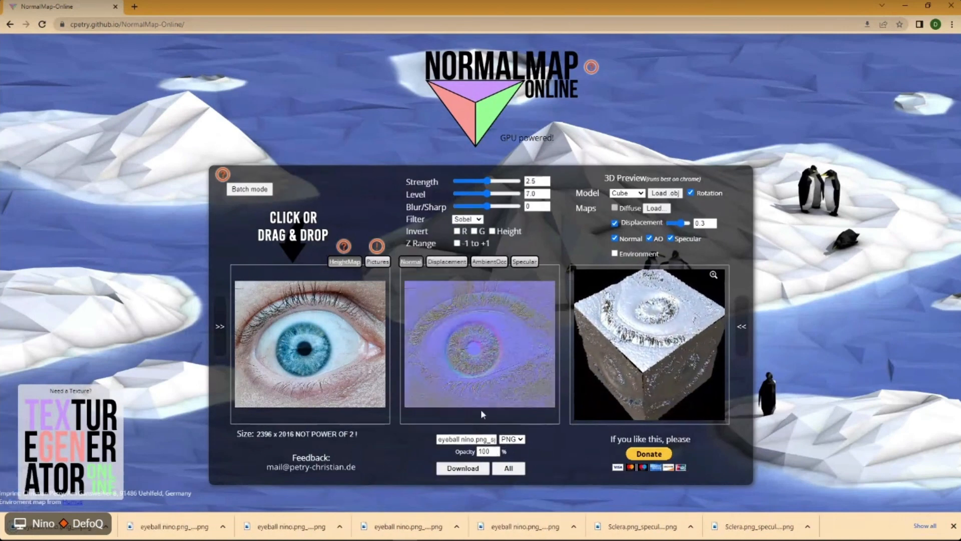
{"action": "left_click", "coordinate": [456, 468]}
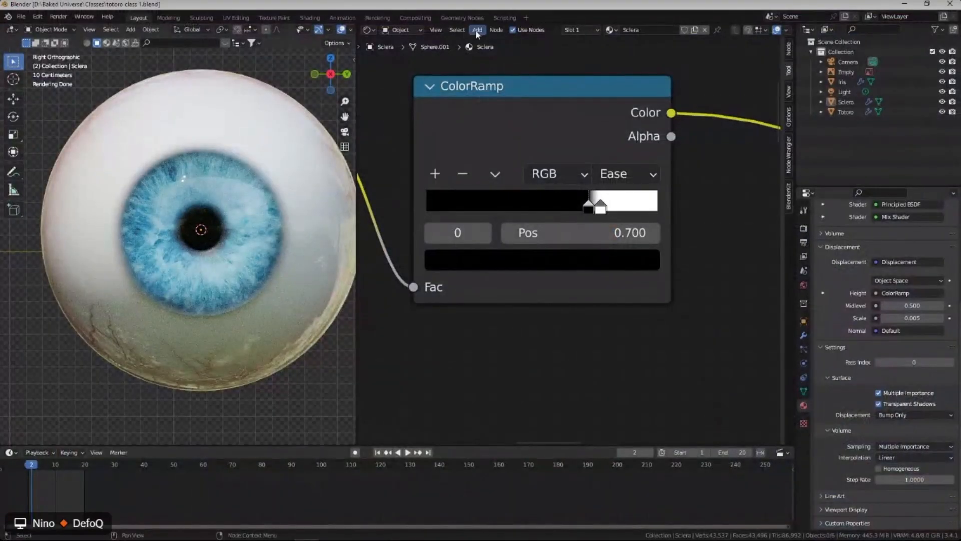
Select the iris and duplicate its Texture Coordinate, Mapping and image texture nodes below the originals.
{"action": "scroll", "coordinate": [533, 182], "scroll_direction": "down", "scroll_amount": 10}
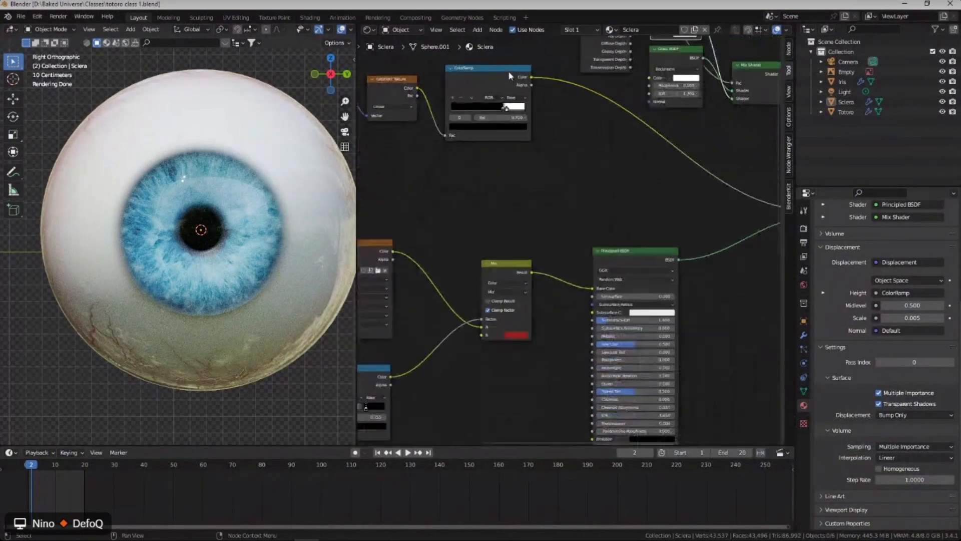
{"action": "left_click", "coordinate": [217, 190]}
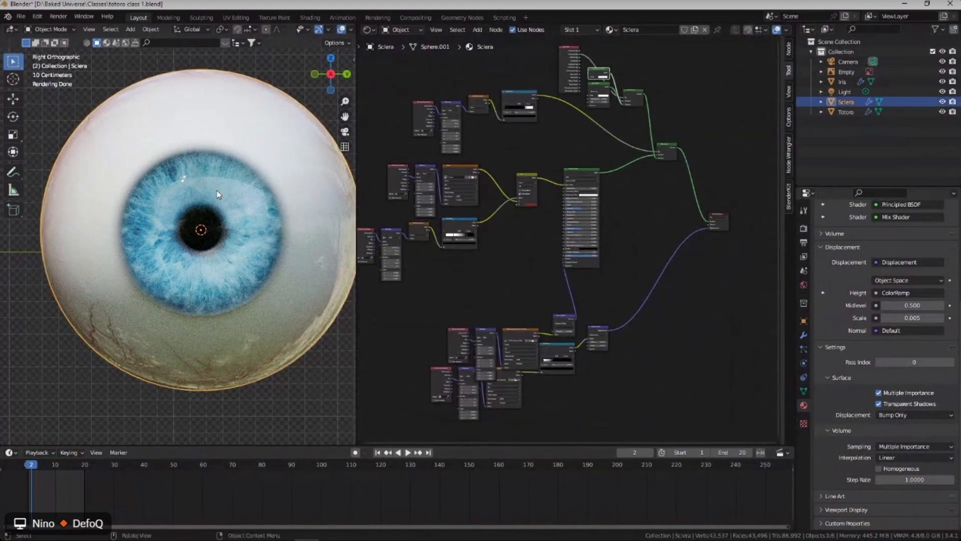
{"action": "scroll", "coordinate": [563, 226], "scroll_direction": "up", "scroll_amount": 3}
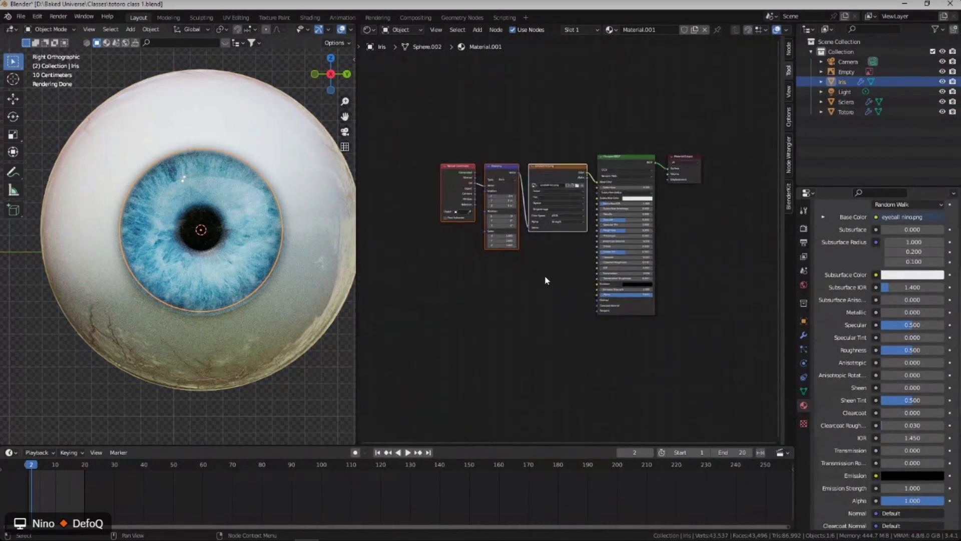
{"action": "left_click_drag", "start_coordinate": [445, 104], "coordinate": [587, 204]}
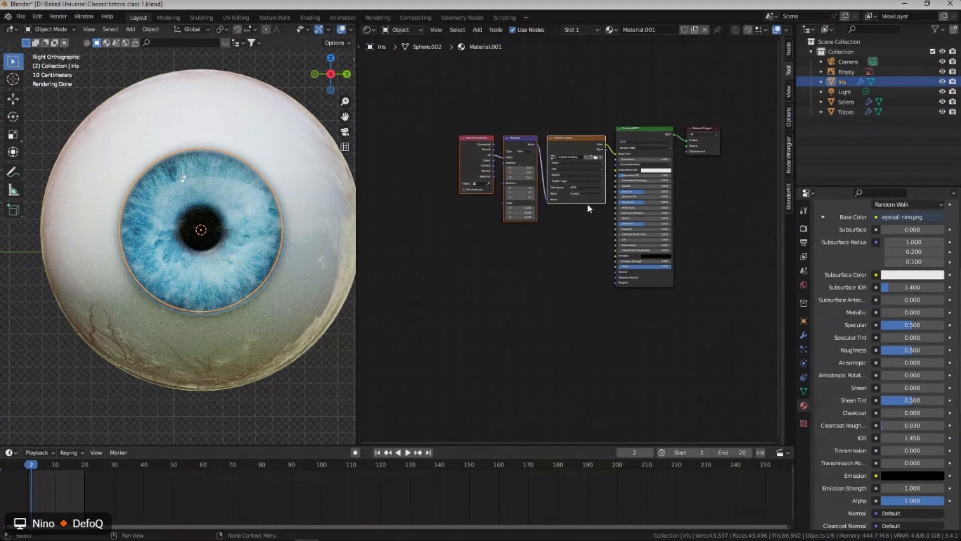
{"action": "key", "text": "shift+d"}
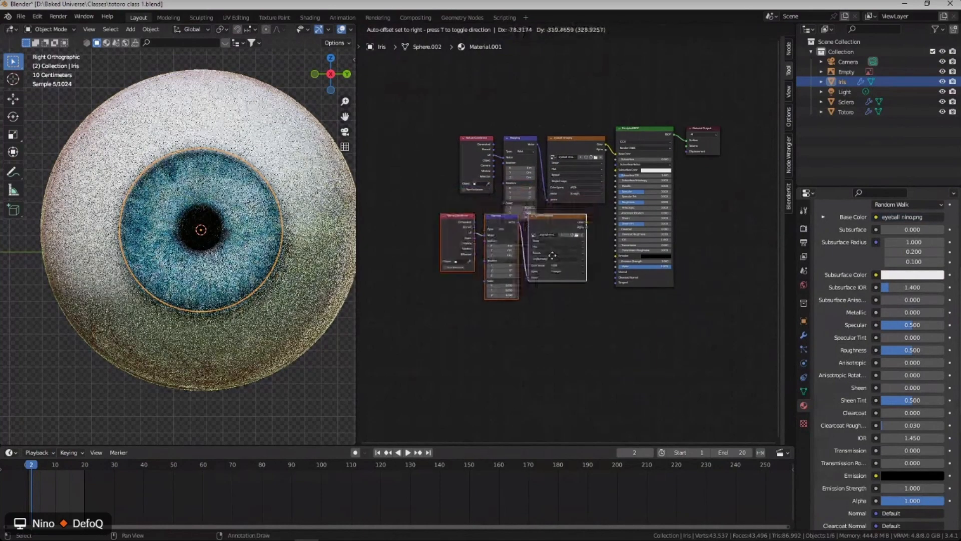
{"action": "left_click", "coordinate": [540, 259]}
Link the duplicated texture's Color to the Principled BSDF's Normal and load eyeball nino.png_specular (5).png into it.
{"action": "scroll", "coordinate": [581, 242], "scroll_direction": "up", "scroll_amount": 2}
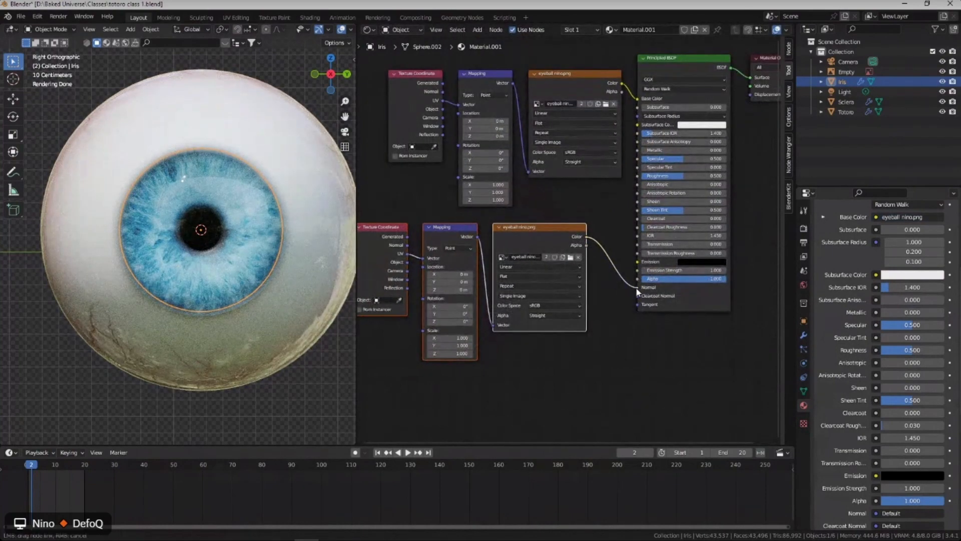
{"action": "left_click_drag", "start_coordinate": [638, 291], "coordinate": [637, 288]}
{"action": "left_click", "coordinate": [571, 258]}
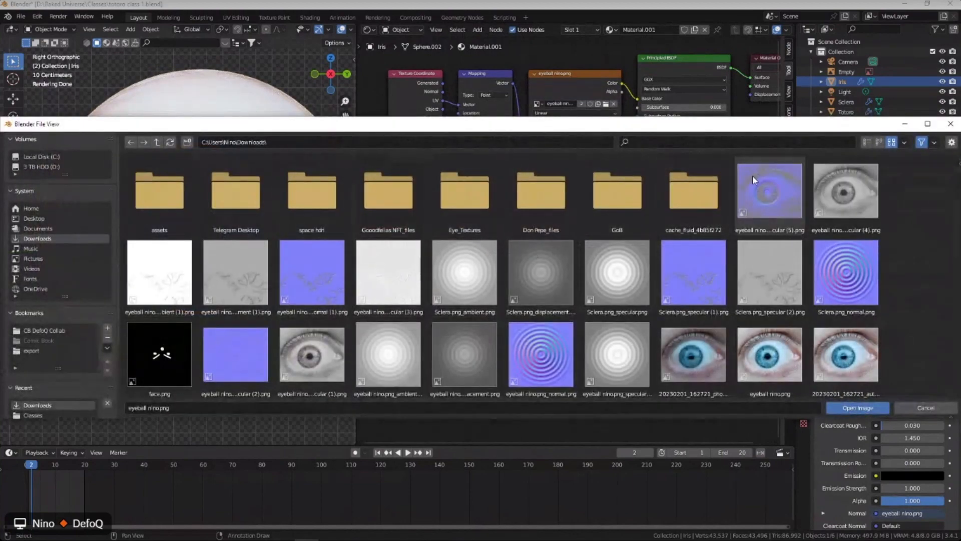
{"action": "double_click", "coordinate": [770, 176]}
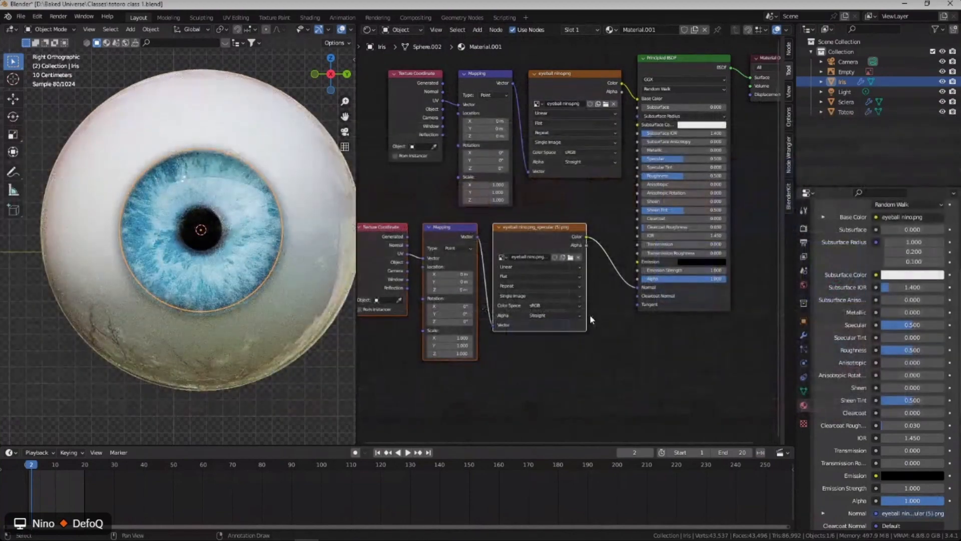
Insert a Normal Map node between the duplicated image texture and the Principled BSDF's Normal input.
{"action": "scroll", "coordinate": [632, 294], "scroll_direction": "up", "scroll_amount": 4}
{"action": "key", "text": "shift+a"}
{"action": "left_click", "coordinate": [629, 245]}
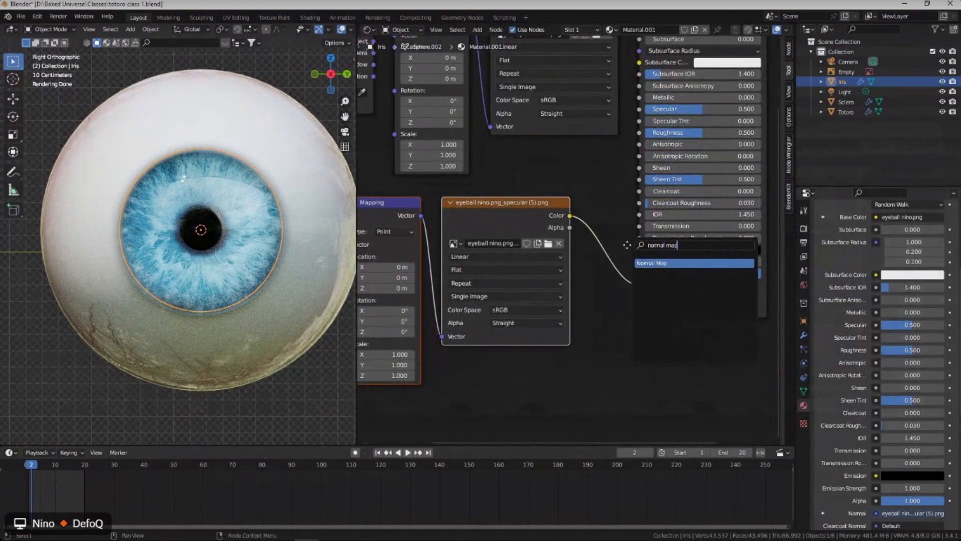
{"action": "key", "text": "Return"}
{"action": "left_click", "coordinate": [590, 211]}
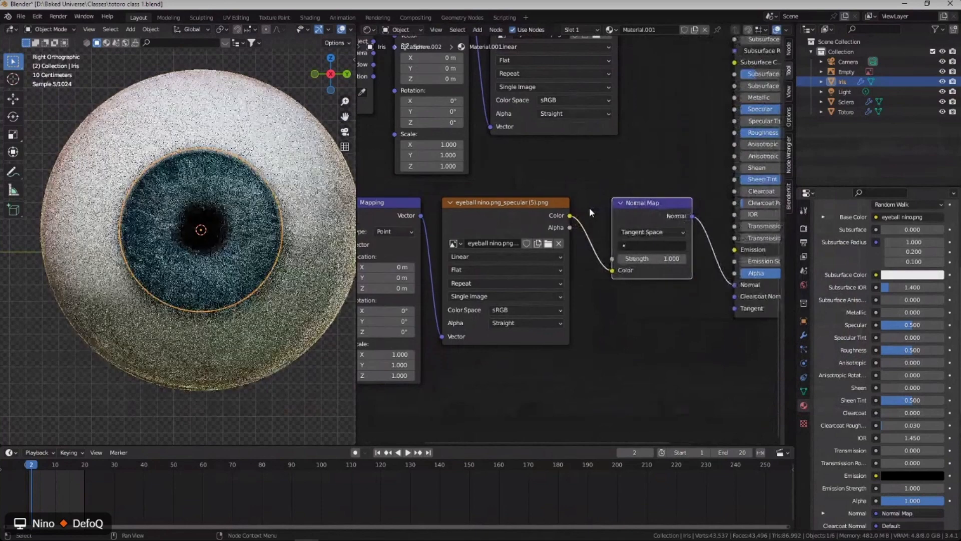
Set the iris Normal Map node's Strength to 0.230 and save the file.
{"action": "scroll", "coordinate": [631, 247], "scroll_direction": "up", "scroll_amount": 4}
{"action": "mouse_move", "coordinate": [666, 266]}
{"action": "left_mouse_down", "text": "shift"}
{"action": "mouse_move", "coordinate": [616, 267]}
{"action": "mouse_move", "coordinate": [680, 265]}
{"action": "left_mouse_up", "text": "shift"}
{"action": "scroll", "coordinate": [162, 209], "scroll_direction": "up", "scroll_amount": 3}
{"action": "scroll", "coordinate": [161, 209], "scroll_direction": "down", "scroll_amount": 6}
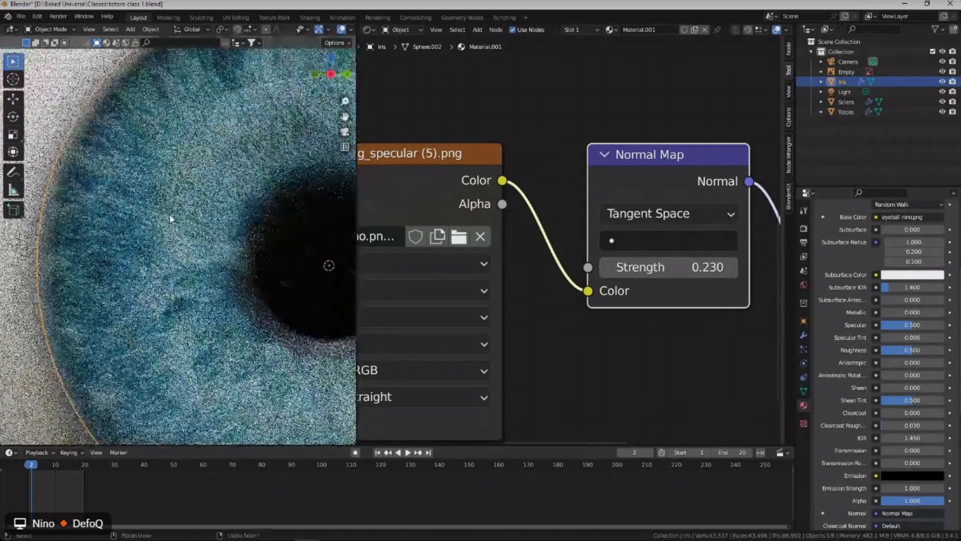
{"action": "key", "text": "ctrl+s"}
Duplicate the normal map's Texture Coordinate, Mapping and image texture nodes and place the copies below them.
{"action": "scroll", "coordinate": [600, 239], "scroll_direction": "down", "scroll_amount": 4}
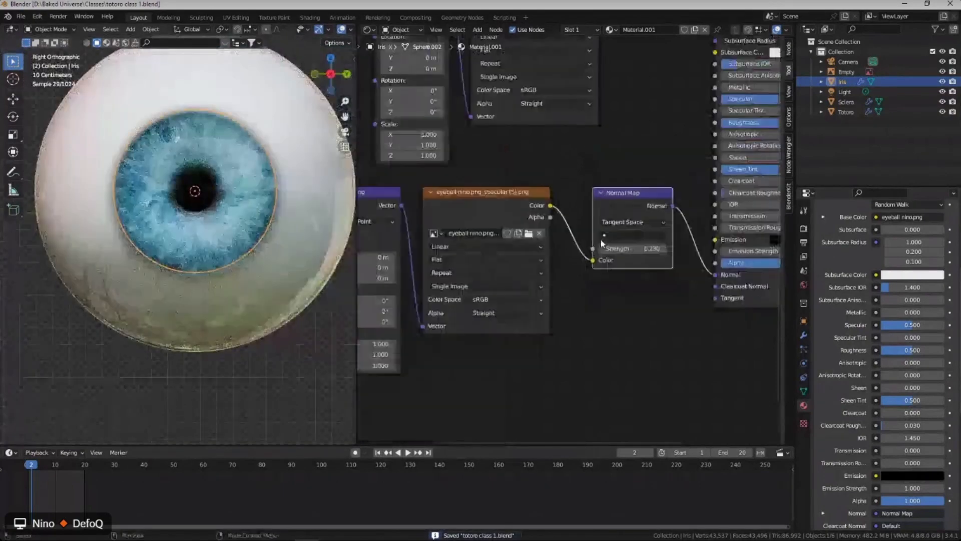
{"action": "scroll", "coordinate": [386, 242], "scroll_direction": "up", "scroll_amount": 1}
{"action": "left_click_drag", "start_coordinate": [572, 271], "coordinate": [573, 273]}
{"action": "scroll", "coordinate": [501, 240], "scroll_direction": "down", "scroll_amount": 2}
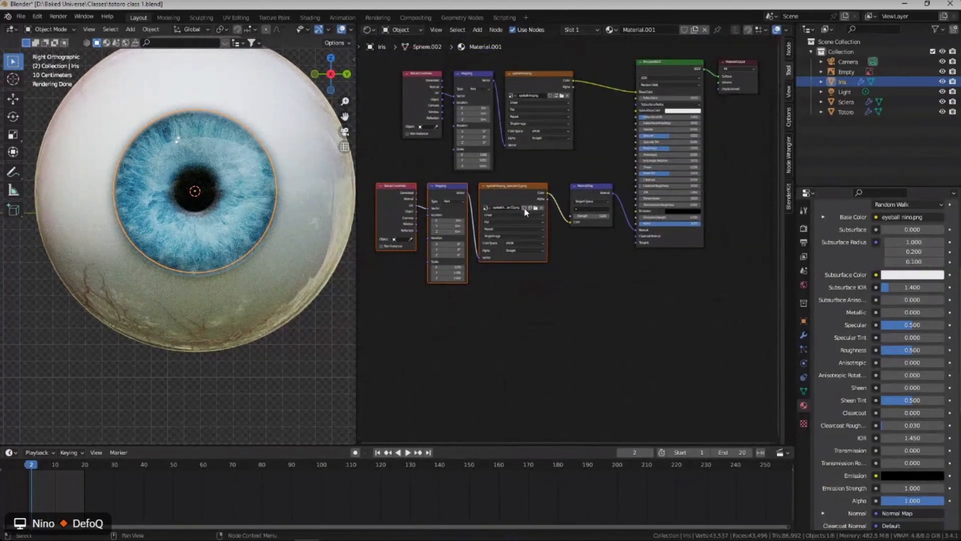
{"action": "key", "text": "shift+d"}
{"action": "left_click", "coordinate": [553, 315]}
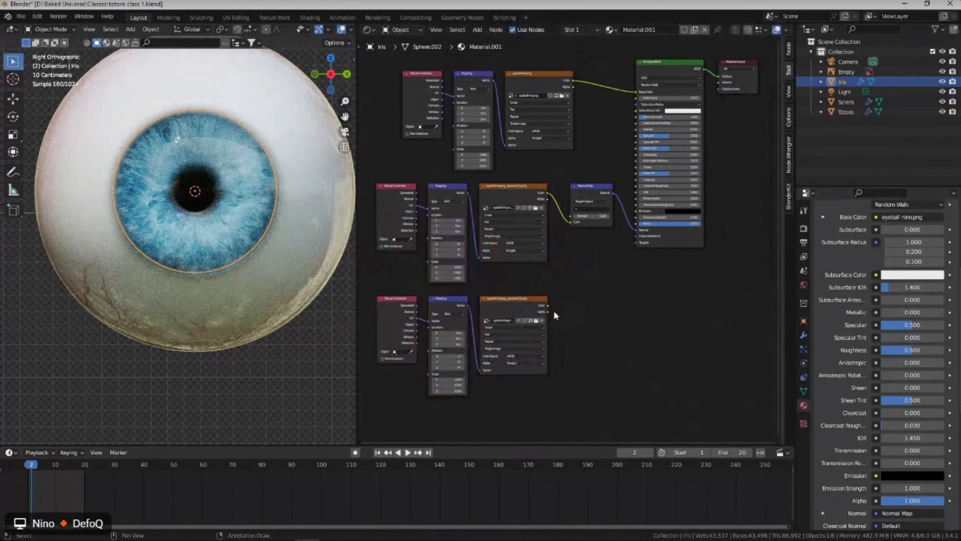
Link the new texture's Color to the Material Output's Displacement through an added Displacement node, using its Height input.
{"action": "left_click_drag", "start_coordinate": [549, 305], "coordinate": [719, 90]}
{"action": "scroll", "coordinate": [728, 86], "scroll_direction": "up", "scroll_amount": 2}
{"action": "scroll", "coordinate": [727, 90], "scroll_direction": "down", "scroll_amount": 1}
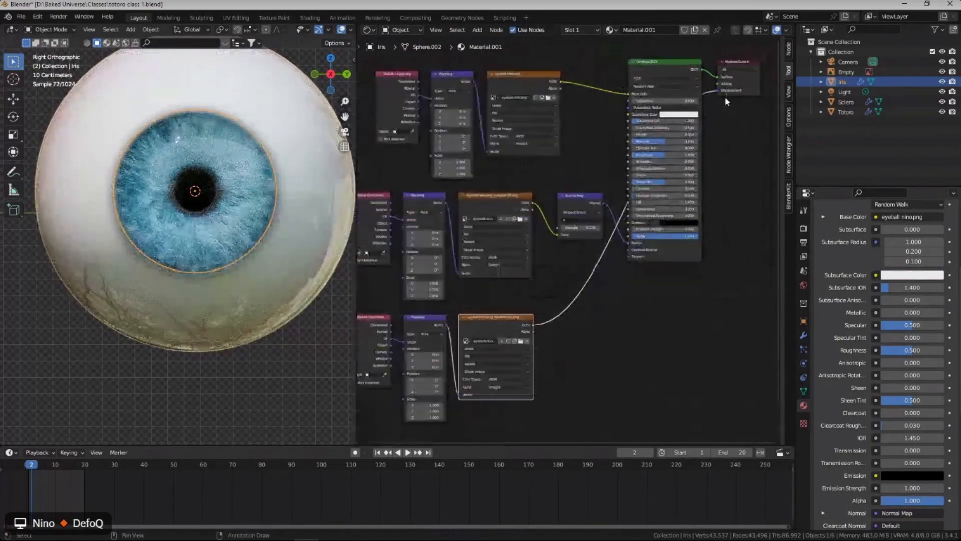
{"action": "key", "text": "shift+a"}
{"action": "left_click", "coordinate": [583, 278]}
{"action": "type", "text": "disp"}
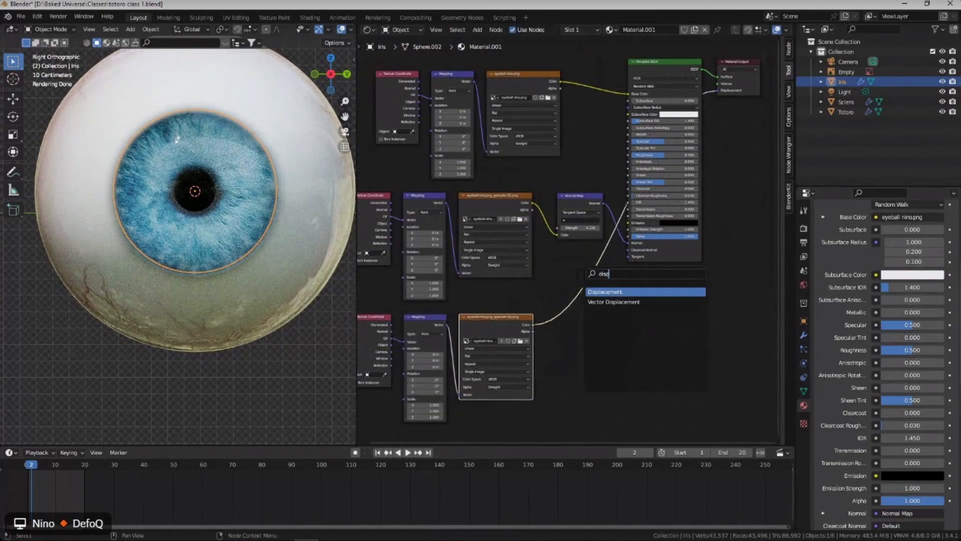
{"action": "key", "text": "Return"}
{"action": "left_click", "coordinate": [556, 289]}
{"action": "scroll", "coordinate": [563, 320], "scroll_direction": "up", "scroll_amount": 5}
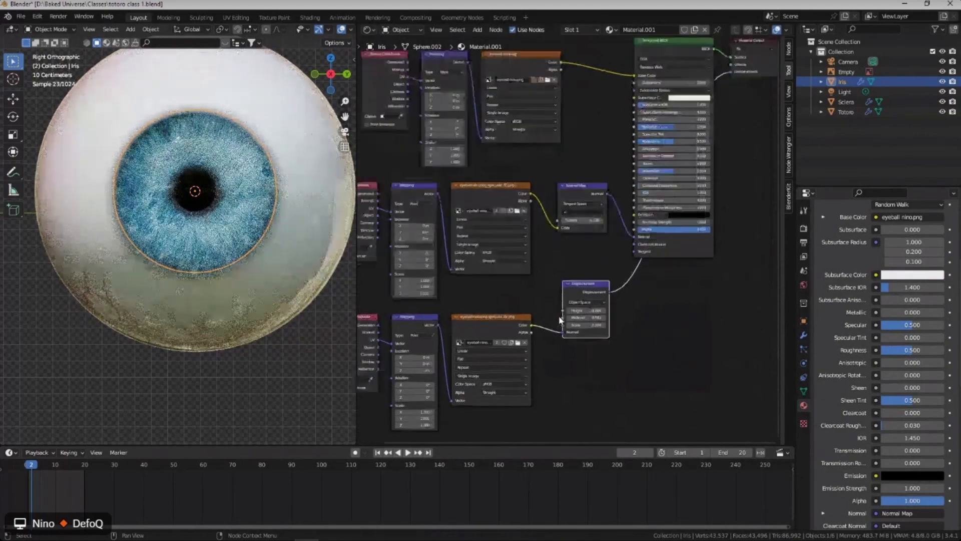
{"action": "left_click_drag", "start_coordinate": [556, 349], "coordinate": [555, 301]}
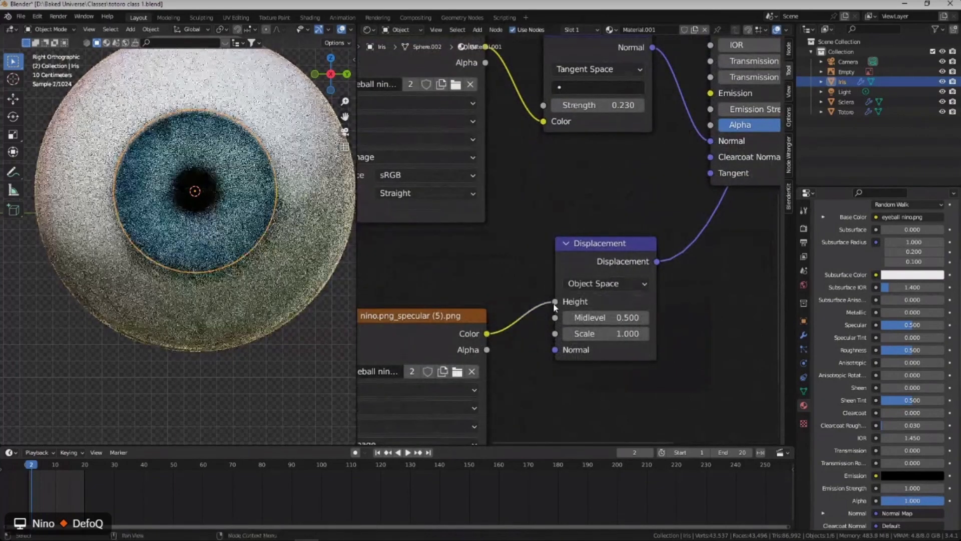
Try lowering the iris Displacement node's Scale to 0.000.
{"action": "scroll", "coordinate": [576, 324], "scroll_direction": "up", "scroll_amount": 2}
{"action": "scroll", "coordinate": [590, 337], "scroll_direction": "up", "scroll_amount": 1}
{"action": "left_click", "coordinate": [563, 339]}
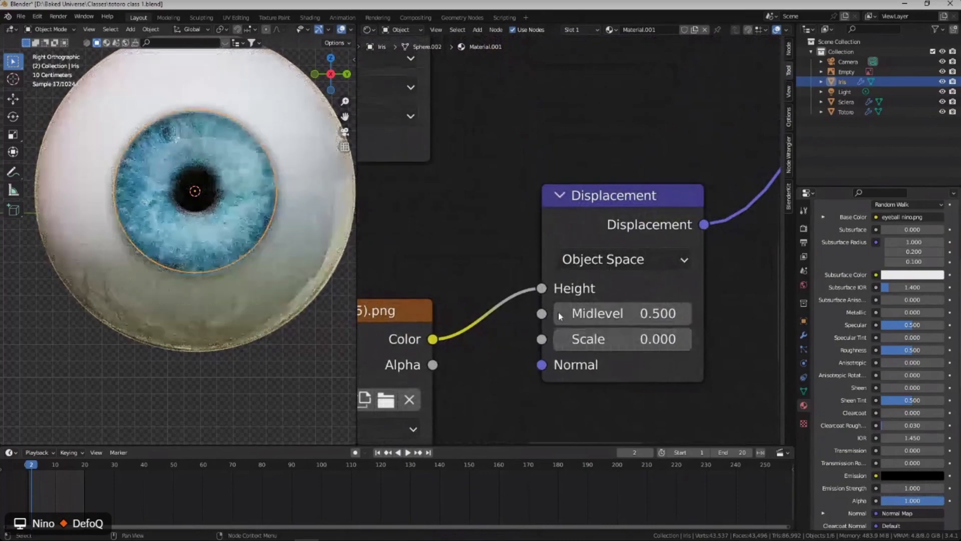
{"action": "scroll", "coordinate": [138, 188], "scroll_direction": "up", "scroll_amount": 1}
{"action": "scroll", "coordinate": [139, 188], "scroll_direction": "up", "scroll_amount": 3}
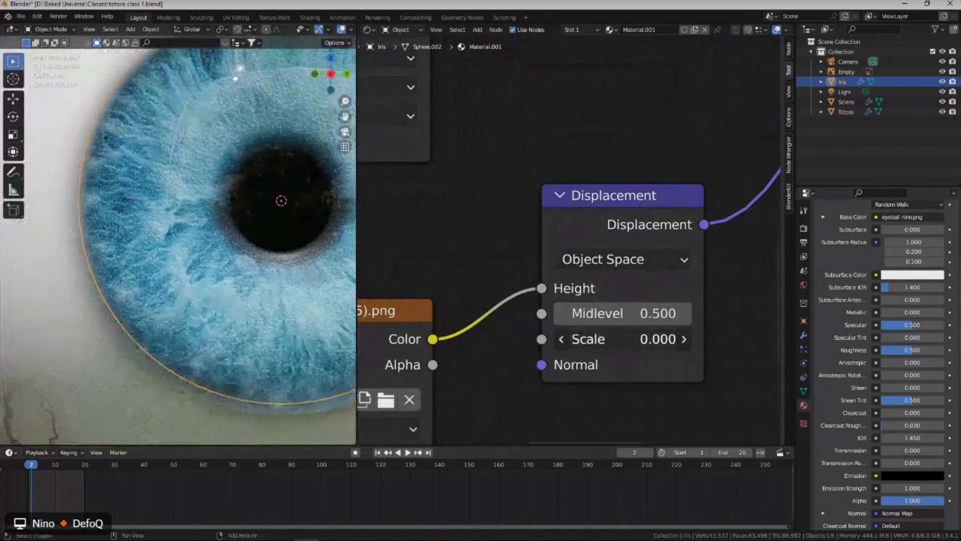
{"action": "left_click_drag", "start_coordinate": [665, 339], "coordinate": [621, 338]}
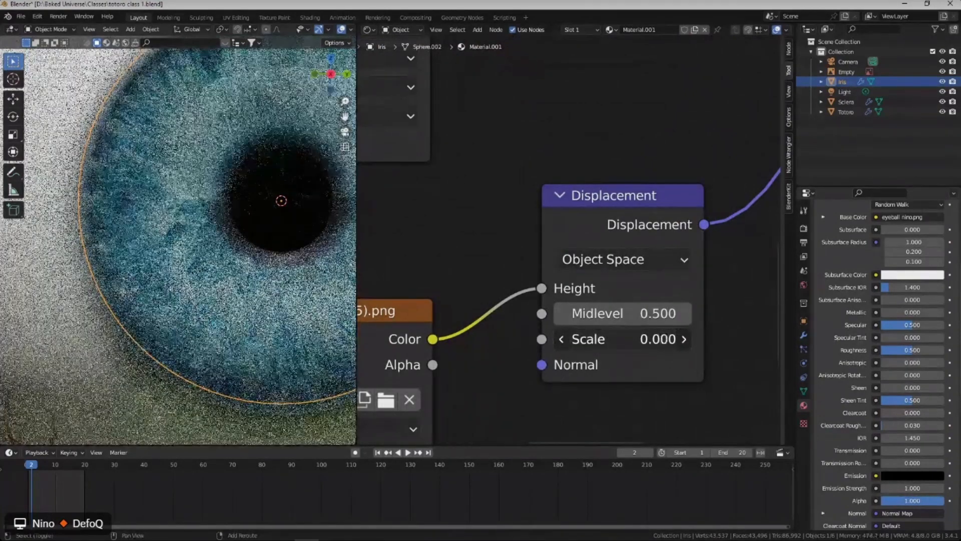
Try a Scale of 0.005 on the iris Displacement node.
{"action": "left_click", "coordinate": [600, 339]}
{"action": "key", "text": "BackSpace"}
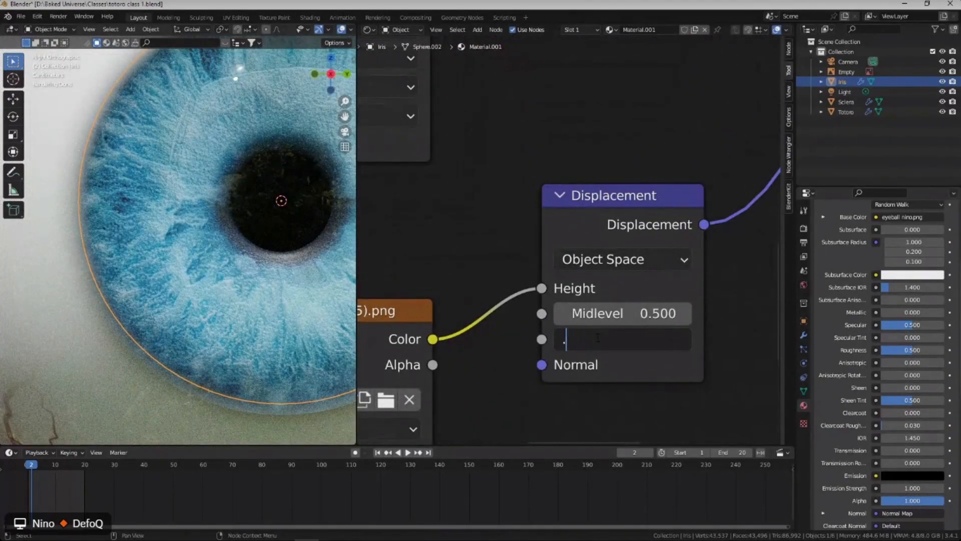
{"action": "type", "text": ".005"}
{"action": "key", "text": "Return"}
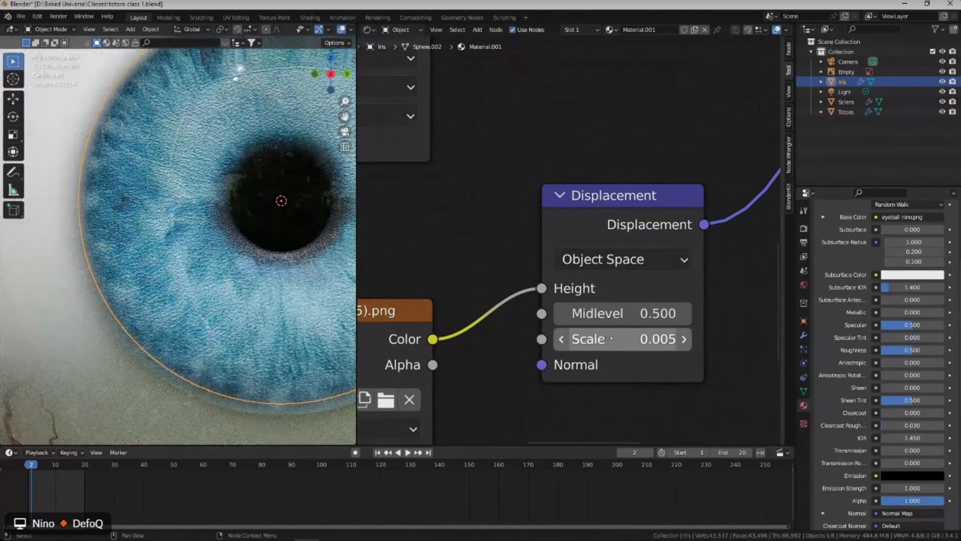
Set the iris Displacement node's Scale to 0.003 and save the file.
{"action": "left_click", "coordinate": [611, 338]}
{"action": "key", "text": "BackSpace"}
{"action": "type", "text": "3"}
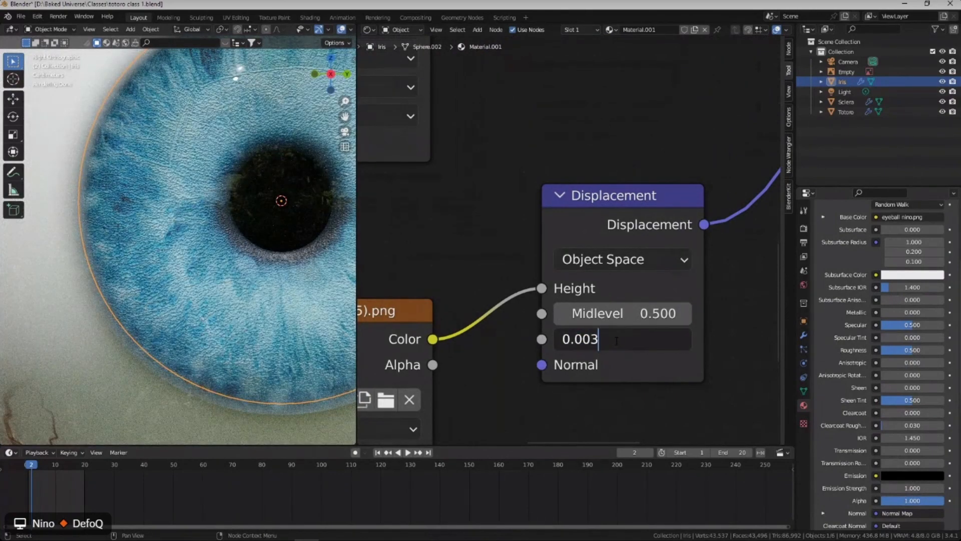
{"action": "key", "text": "Return"}
{"action": "key", "text": "ctrl+s"}
Raise the iris Normal Map node's Strength to 0.300 and save the file.
{"action": "scroll", "coordinate": [231, 209], "scroll_direction": "down", "scroll_amount": 5}
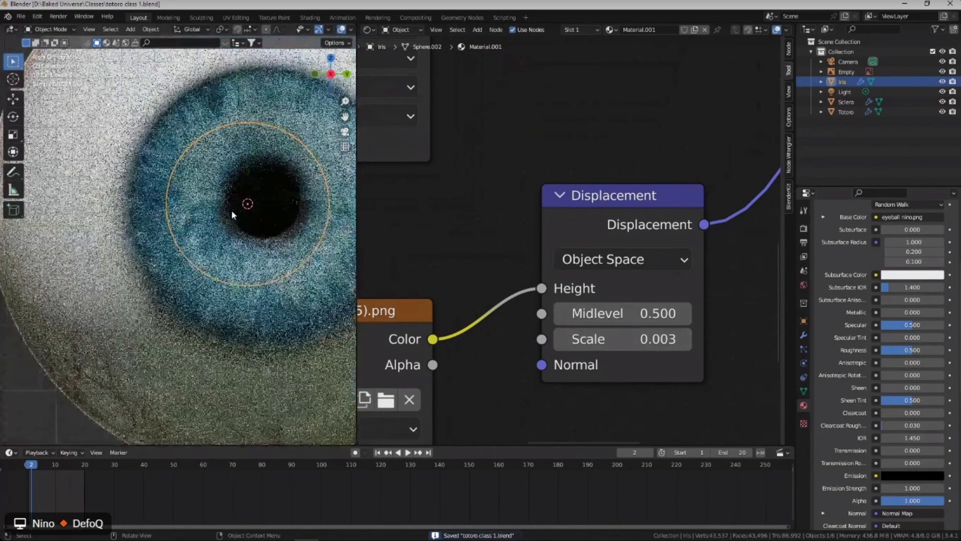
{"action": "left_click", "coordinate": [243, 122]}
{"action": "left_click", "coordinate": [268, 176]}
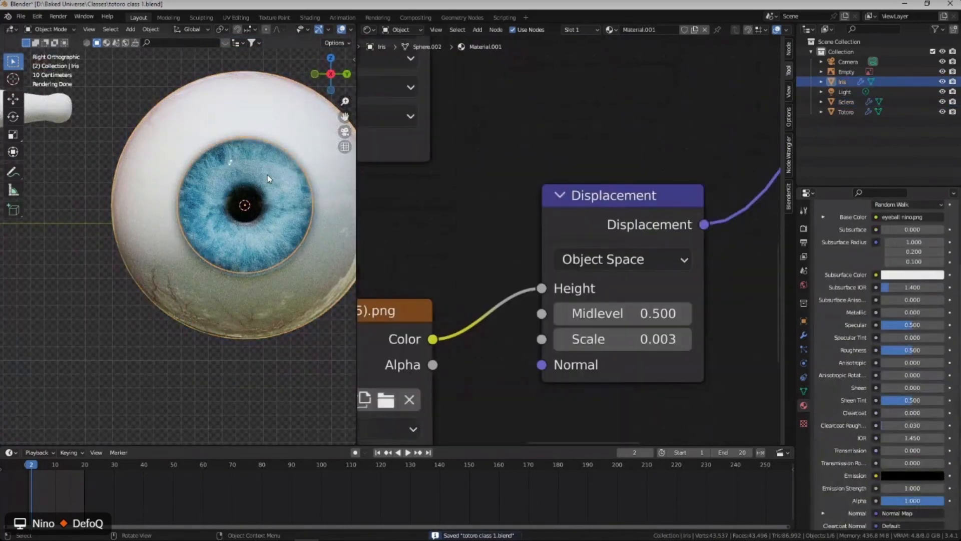
{"action": "scroll", "coordinate": [482, 239], "scroll_direction": "down", "scroll_amount": 4}
{"action": "scroll", "coordinate": [600, 202], "scroll_direction": "down", "scroll_amount": 3}
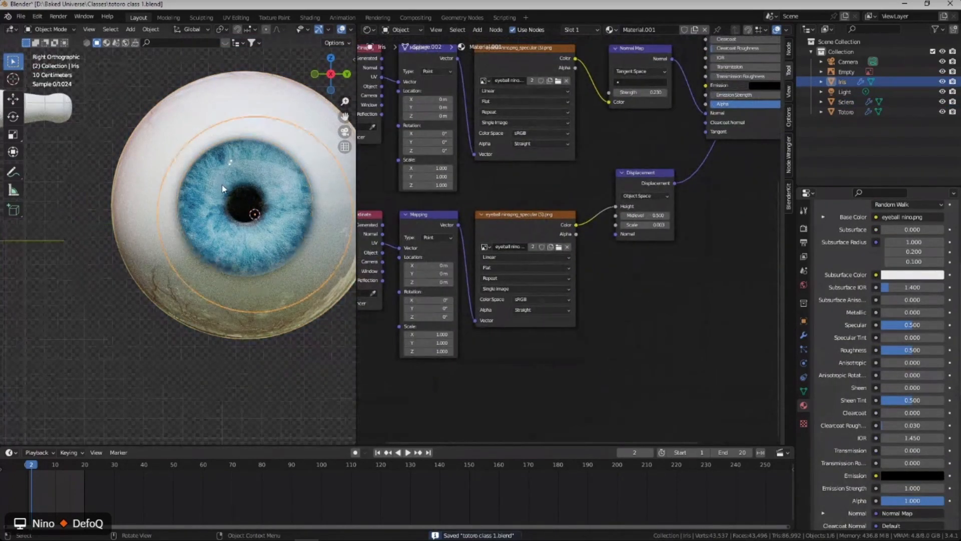
{"action": "scroll", "coordinate": [207, 160], "scroll_direction": "up", "scroll_amount": 3}
{"action": "scroll", "coordinate": [601, 126], "scroll_direction": "up", "scroll_amount": 5}
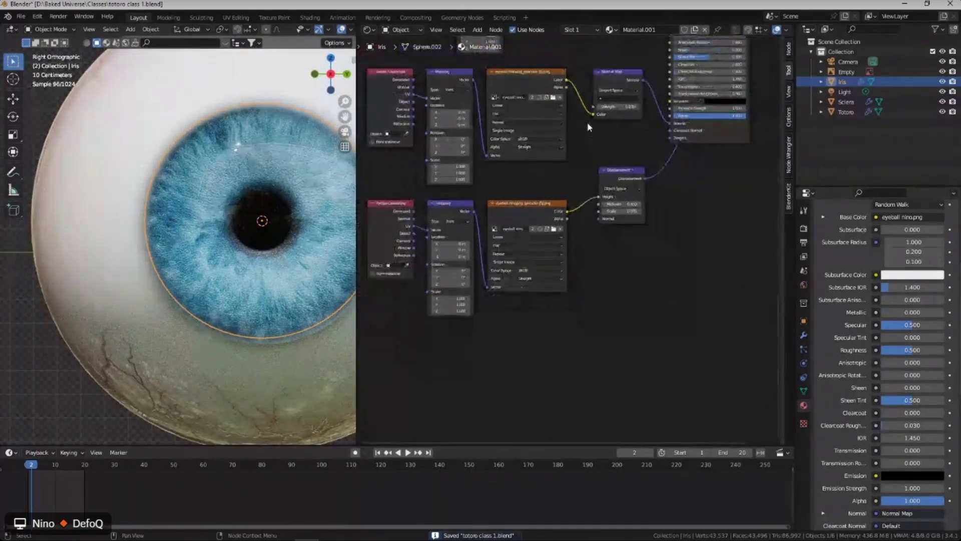
{"action": "scroll", "coordinate": [620, 129], "scroll_direction": "up", "scroll_amount": 1}
{"action": "mouse_move", "coordinate": [601, 156]}
{"action": "left_mouse_down"}
{"action": "mouse_move", "coordinate": [707, 156]}
{"action": "mouse_move", "coordinate": [583, 156]}
{"action": "mouse_move", "coordinate": [624, 156]}
{"action": "mouse_move", "coordinate": [583, 156]}
{"action": "mouse_move", "coordinate": [606, 156]}
{"action": "left_mouse_up"}
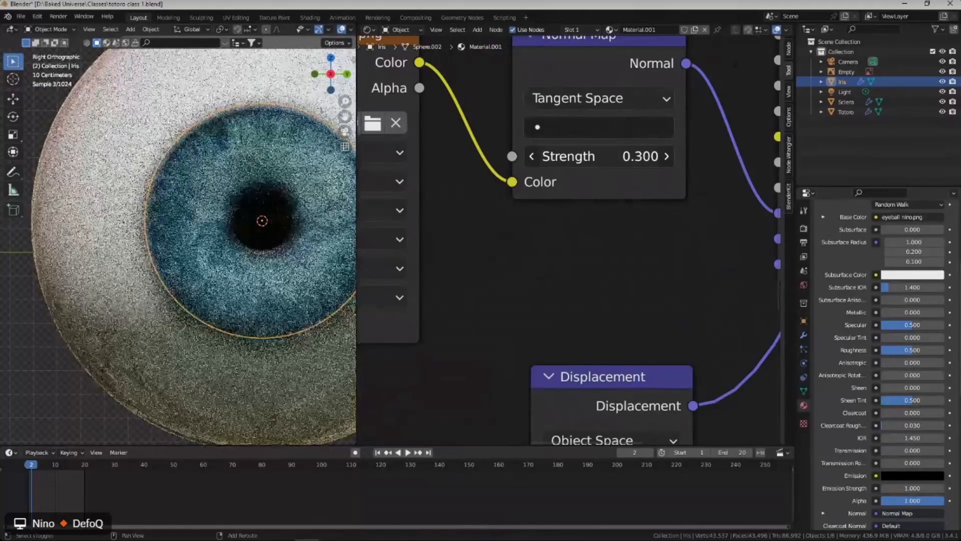
{"action": "key", "text": "ctrl+s"}
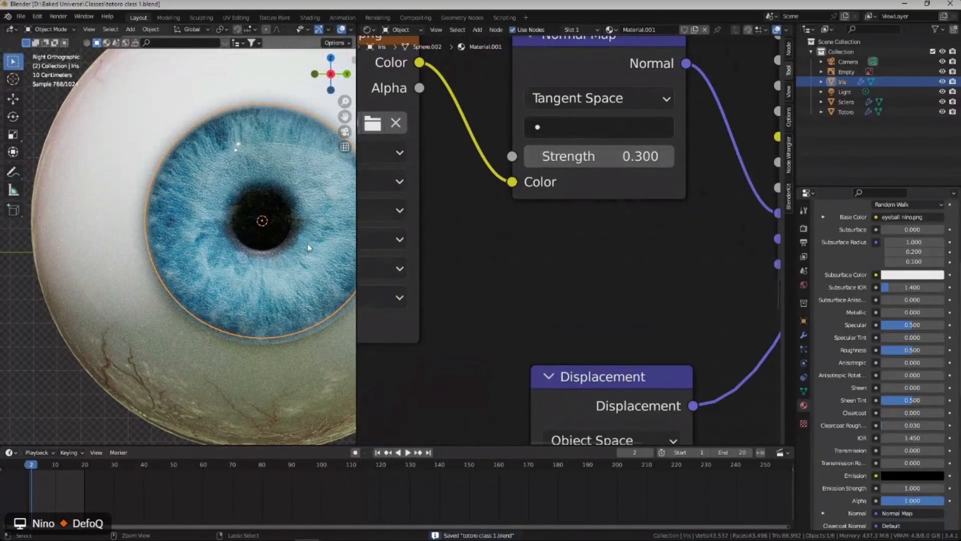
Select the sclera, view the eye from an angle, and bring up the World's settings and full shader node tree.
{"action": "scroll", "coordinate": [246, 176], "scroll_direction": "down", "scroll_amount": 4}
{"action": "left_click", "coordinate": [246, 176]}
{"action": "middle_click_drag", "start_coordinate": [246, 177], "coordinate": [232, 203]}
{"action": "scroll", "coordinate": [221, 202], "scroll_direction": "up", "scroll_amount": 3}
{"action": "scroll", "coordinate": [221, 203], "scroll_direction": "up", "scroll_amount": 5}
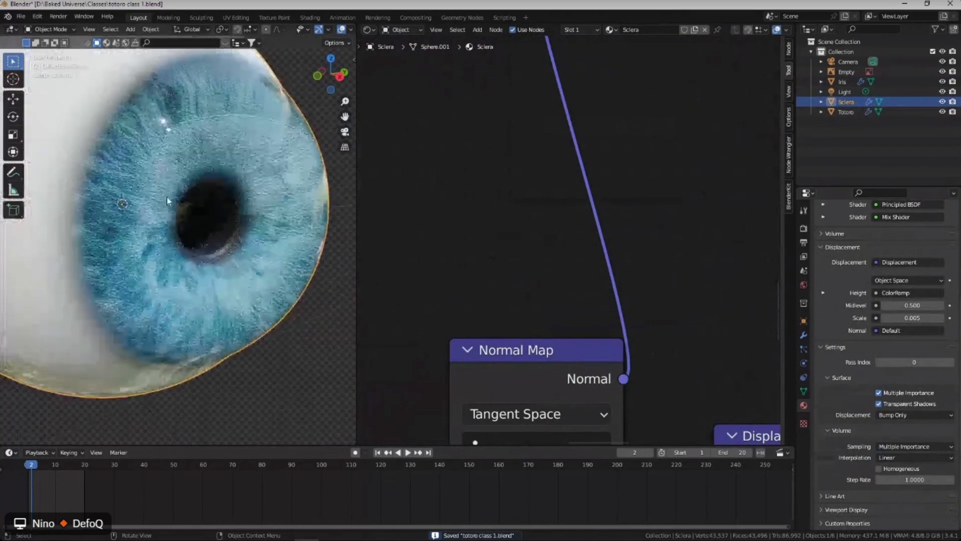
{"action": "left_click", "coordinate": [803, 284]}
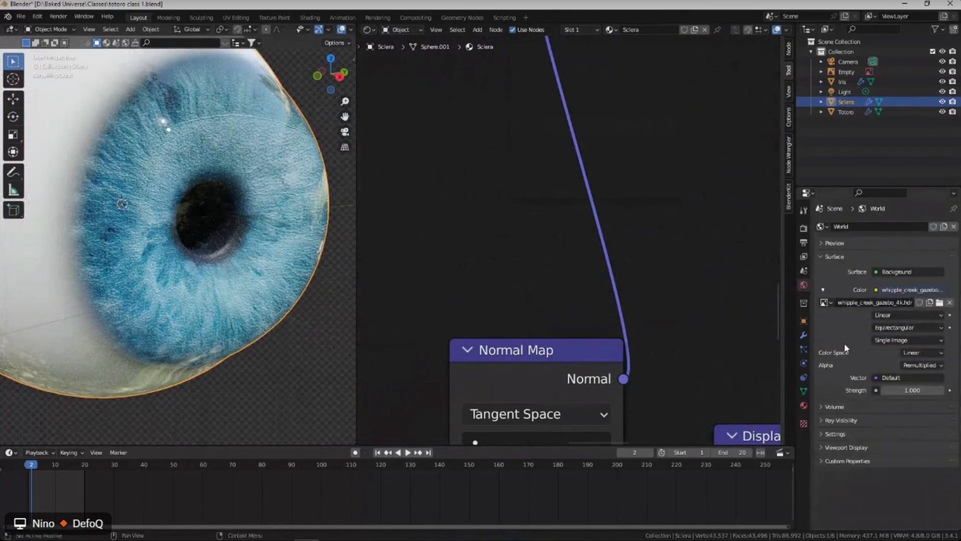
{"action": "left_click", "coordinate": [420, 31]}
{"action": "left_click", "coordinate": [412, 52]}
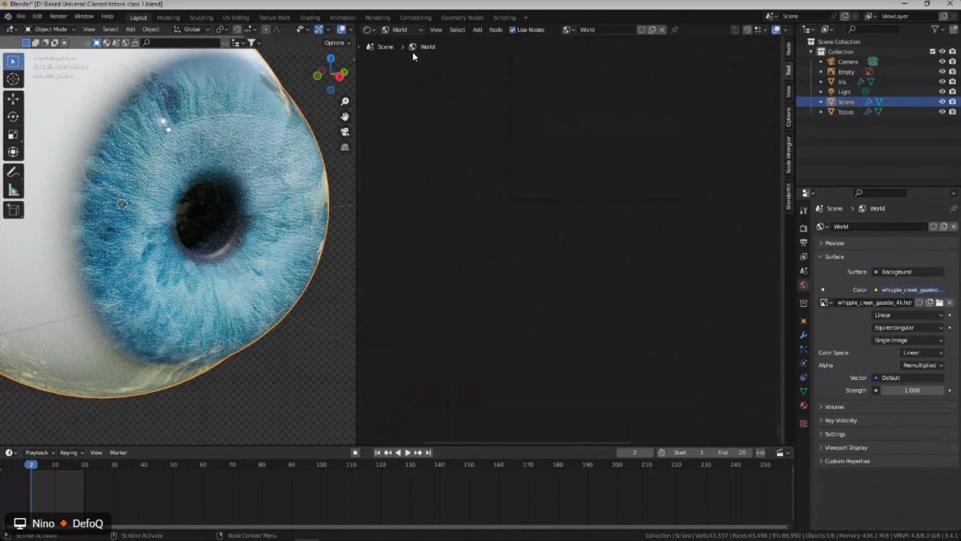
{"action": "key", "text": "Home"}
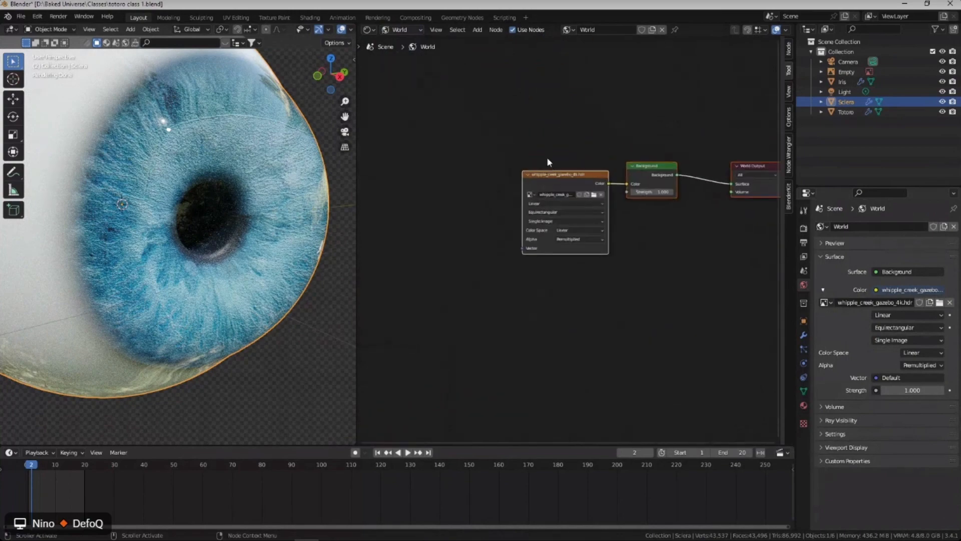
Add Texture Coordinate and Mapping nodes to the whipple_creek_gazebo environment texture.
{"action": "middle_click_drag", "start_coordinate": [554, 194], "coordinate": [602, 140]}
{"action": "key", "text": "ctrl+t"}
{"action": "middle_click_drag", "start_coordinate": [507, 175], "coordinate": [560, 149]}
{"action": "scroll", "coordinate": [556, 260], "scroll_direction": "up", "scroll_amount": 2}
{"action": "scroll", "coordinate": [565, 254], "scroll_direction": "up", "scroll_amount": 2}
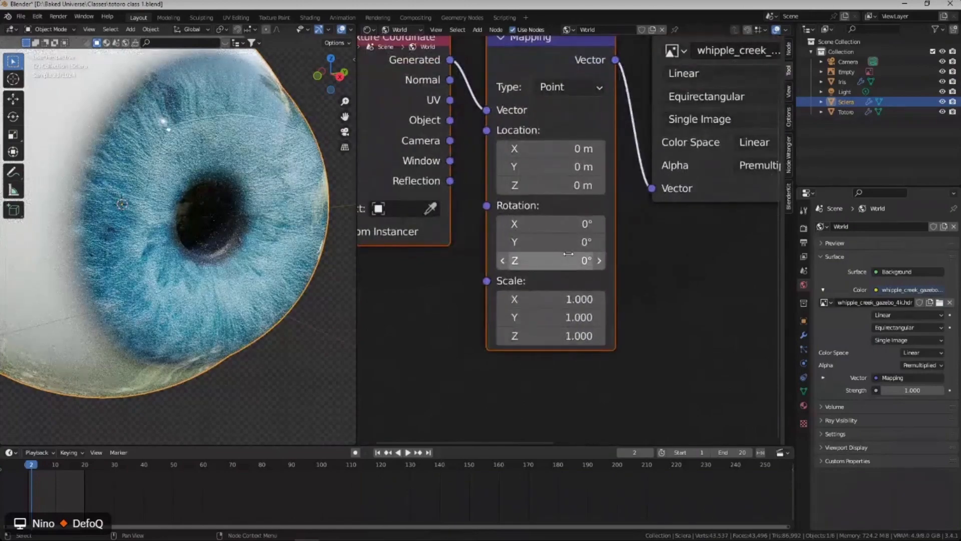
Set the environment Mapping node's Z rotation to 37.5°.
{"action": "left_click_drag", "start_coordinate": [538, 261], "coordinate": [645, 260]}
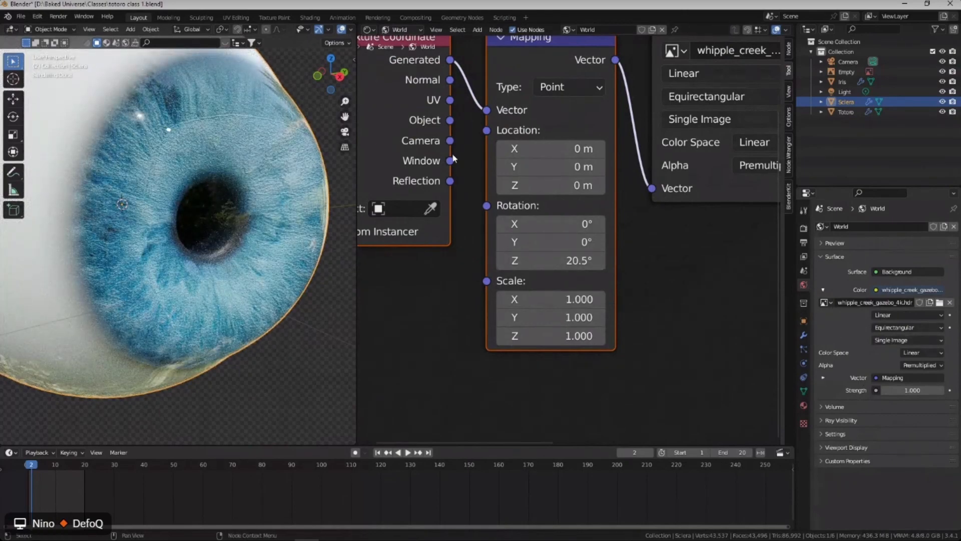
{"action": "left_click_drag", "start_coordinate": [554, 267], "coordinate": [639, 267]}
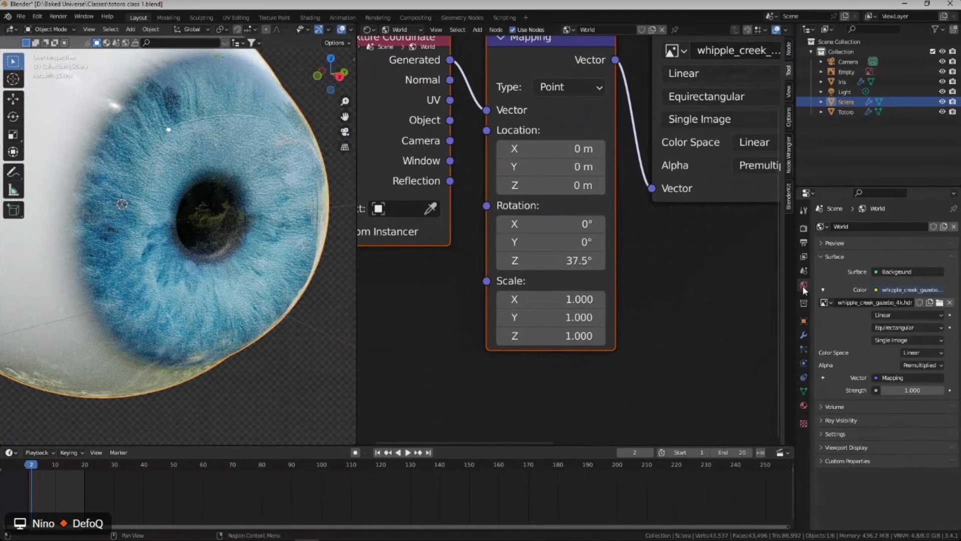
Set the World's surface Sampling to Manual in its settings.
{"action": "left_click", "coordinate": [825, 432]}
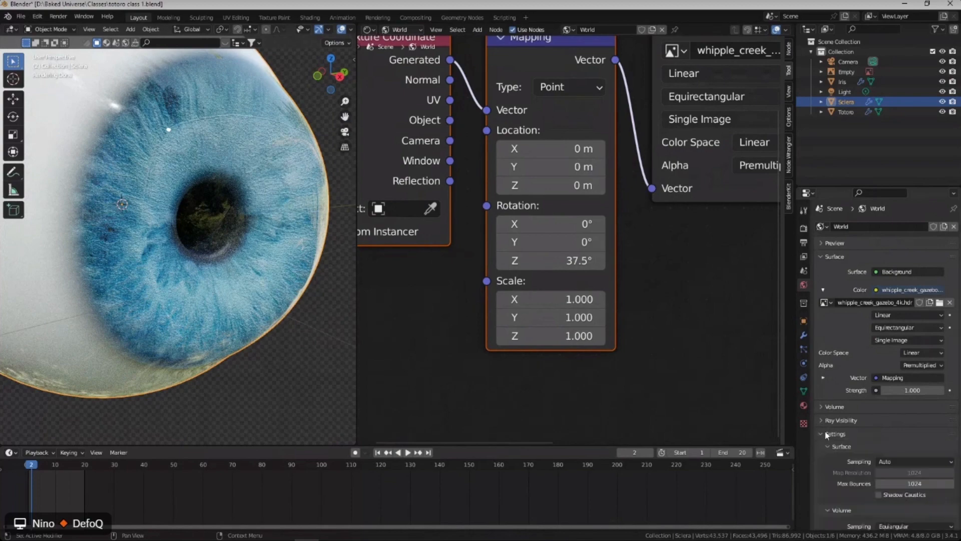
{"action": "scroll", "coordinate": [836, 423], "scroll_direction": "down", "scroll_amount": 5}
{"action": "left_click", "coordinate": [885, 365]}
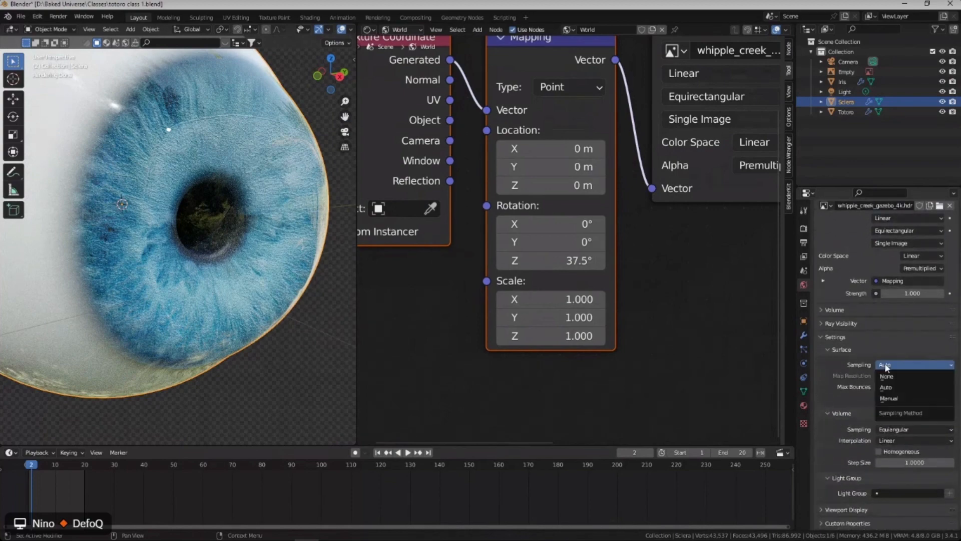
{"action": "left_click", "coordinate": [889, 397]}
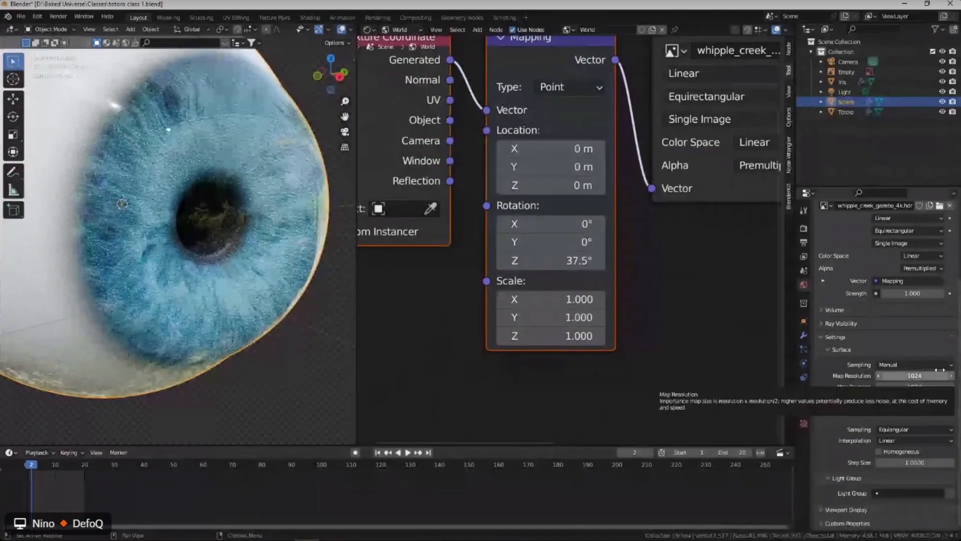
Set the environment Mapping node's Z rotation to 440°, view the eye straight on from the right side, and save the file.
{"action": "left_click_drag", "start_coordinate": [546, 261], "coordinate": [960, 261]}
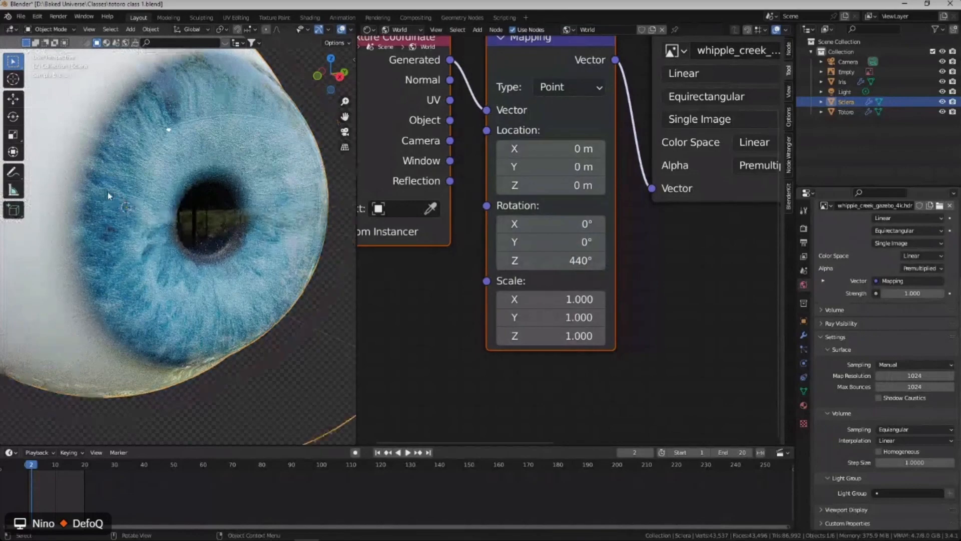
{"action": "scroll", "coordinate": [104, 170], "scroll_direction": "up", "scroll_amount": 3}
{"action": "scroll", "coordinate": [104, 170], "scroll_direction": "up", "scroll_amount": 1}
{"action": "scroll", "coordinate": [150, 190], "scroll_direction": "down", "scroll_amount": 5}
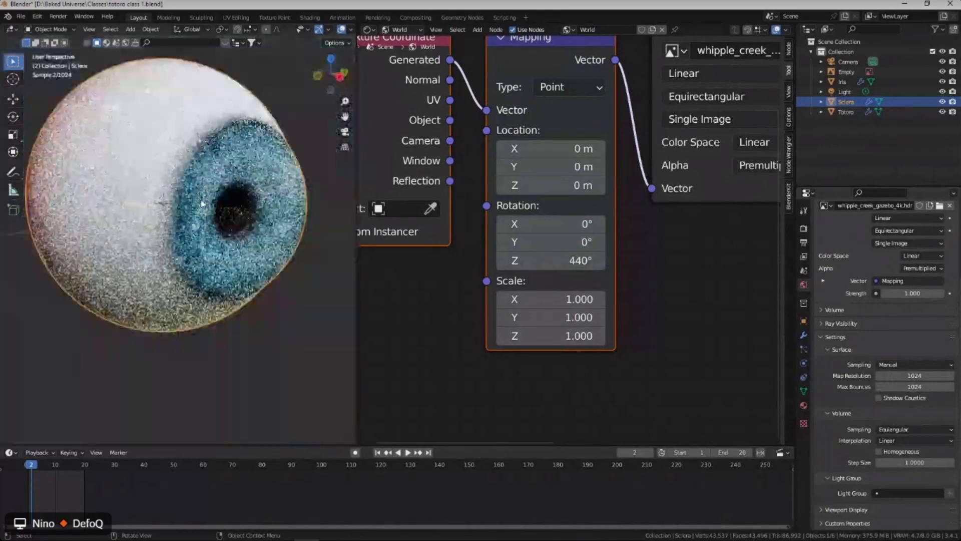
{"action": "middle_click_drag", "start_coordinate": [195, 202], "coordinate": [220, 204], "text": "alt"}
{"action": "key", "text": "KP_1"}
{"action": "scroll", "coordinate": [265, 193], "scroll_direction": "up", "scroll_amount": 5}
{"action": "key", "text": "ctrl+s"}
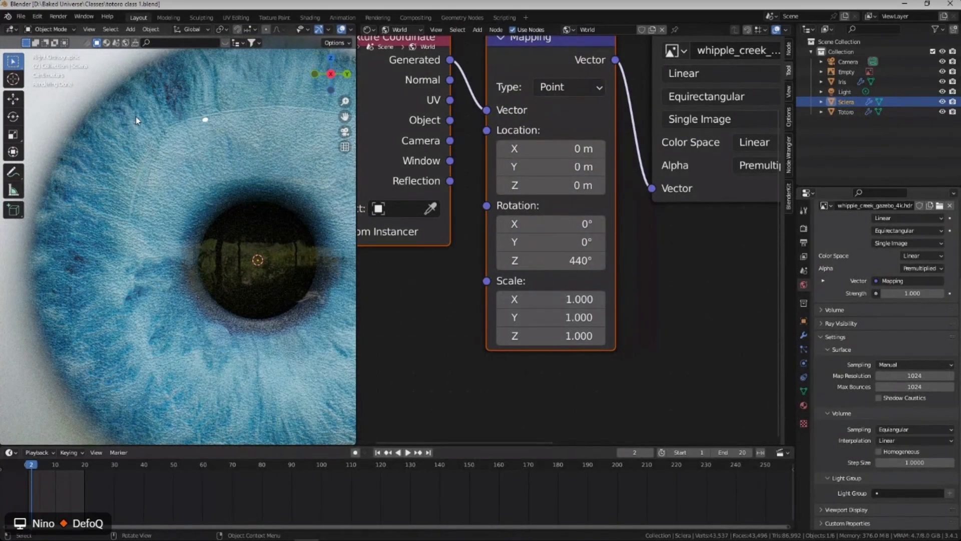
Examine the whole eyeball and its iris reflections in the right orthographic view, saving the file along the way.
{"action": "scroll", "coordinate": [136, 116], "scroll_direction": "down", "scroll_amount": 6}
{"action": "middle_click_drag", "start_coordinate": [141, 128], "coordinate": [181, 187], "text": "shift"}
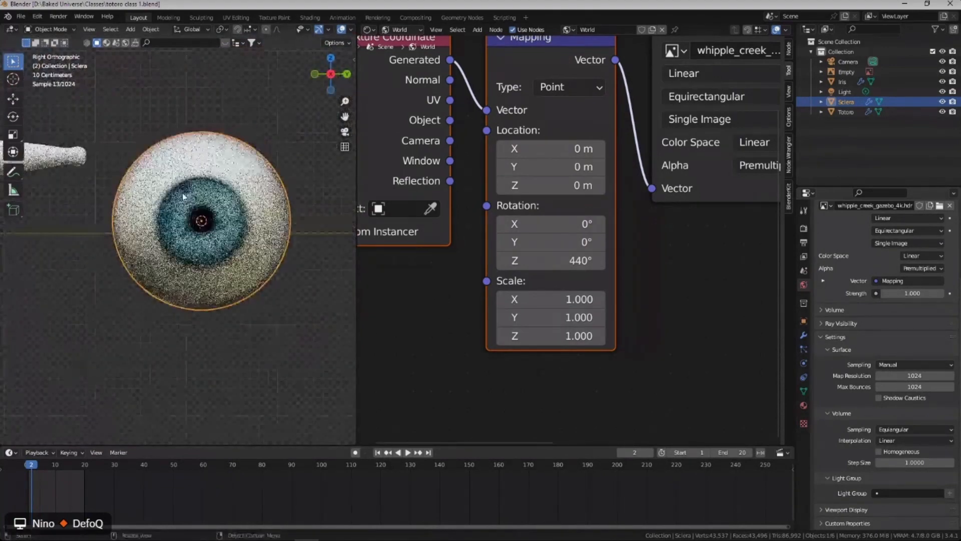
{"action": "key", "text": "ctrl+s"}
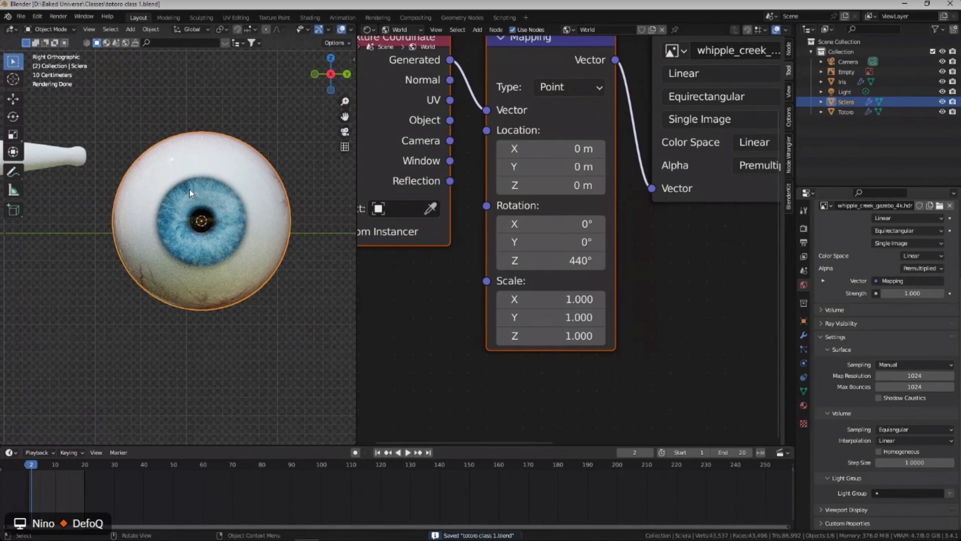
{"action": "scroll", "coordinate": [195, 206], "scroll_direction": "up", "scroll_amount": 2}
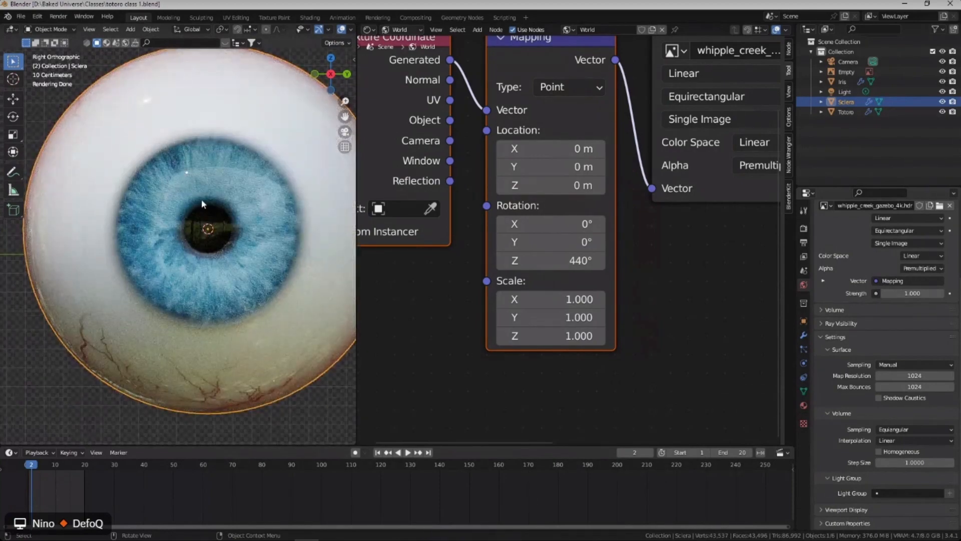
{"action": "scroll", "coordinate": [194, 201], "scroll_direction": "down", "scroll_amount": 6}
{"action": "middle_click_drag", "start_coordinate": [193, 199], "coordinate": [222, 211]}
{"action": "key", "text": "ctrl+s"}
{"action": "scroll", "coordinate": [221, 210], "scroll_direction": "up", "scroll_amount": 6}
{"action": "scroll", "coordinate": [209, 163], "scroll_direction": "down", "scroll_amount": 1}
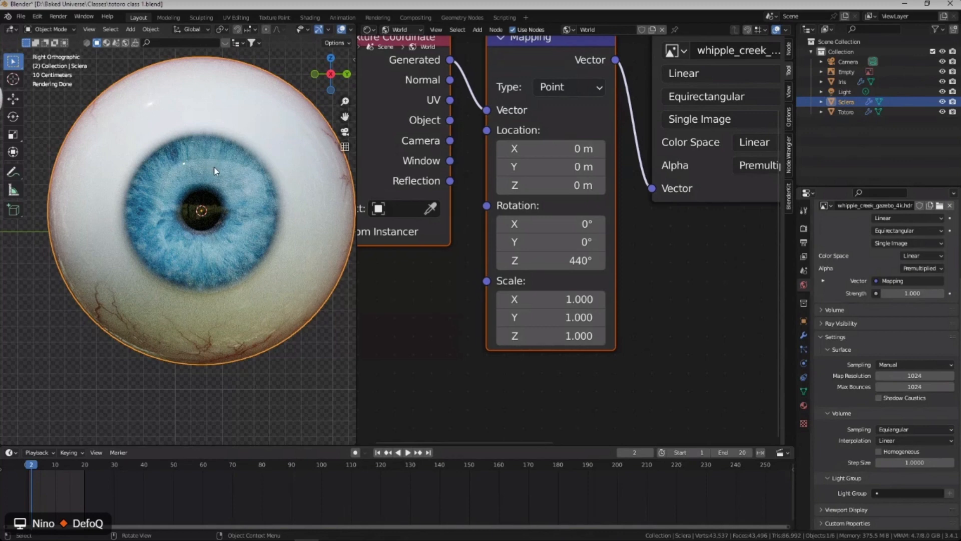
Select the iris and add a Basis shape key to its mesh.
{"action": "left_click", "coordinate": [213, 170]}
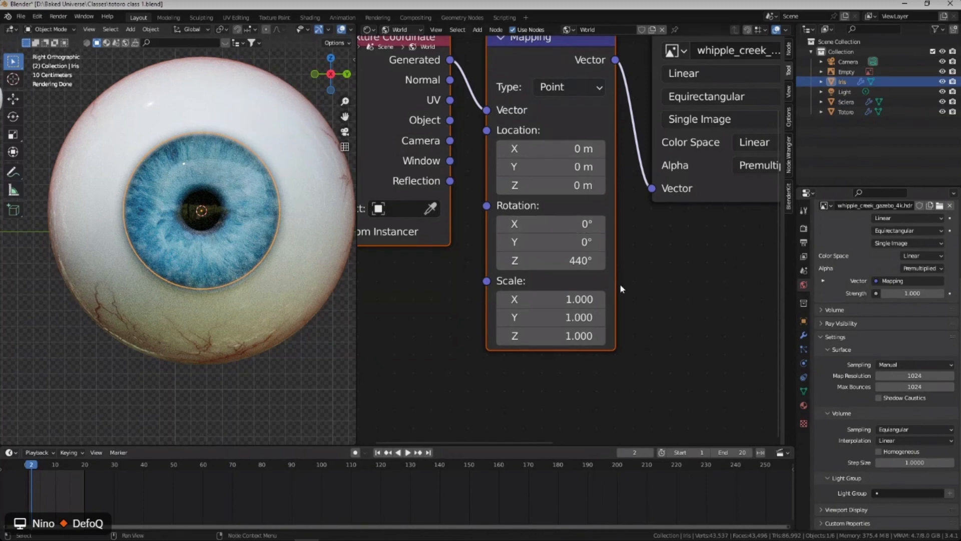
{"action": "left_click", "coordinate": [804, 390]}
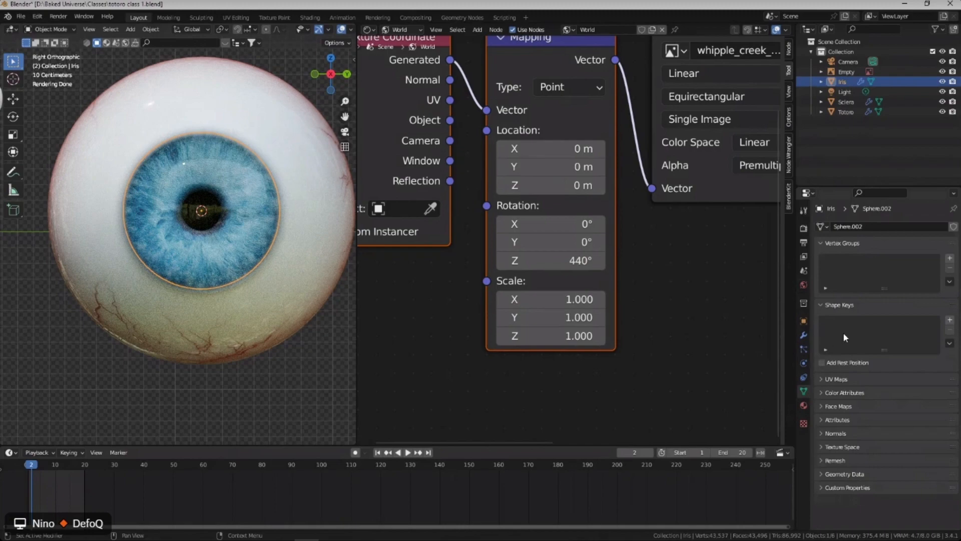
{"action": "left_click", "coordinate": [948, 321]}
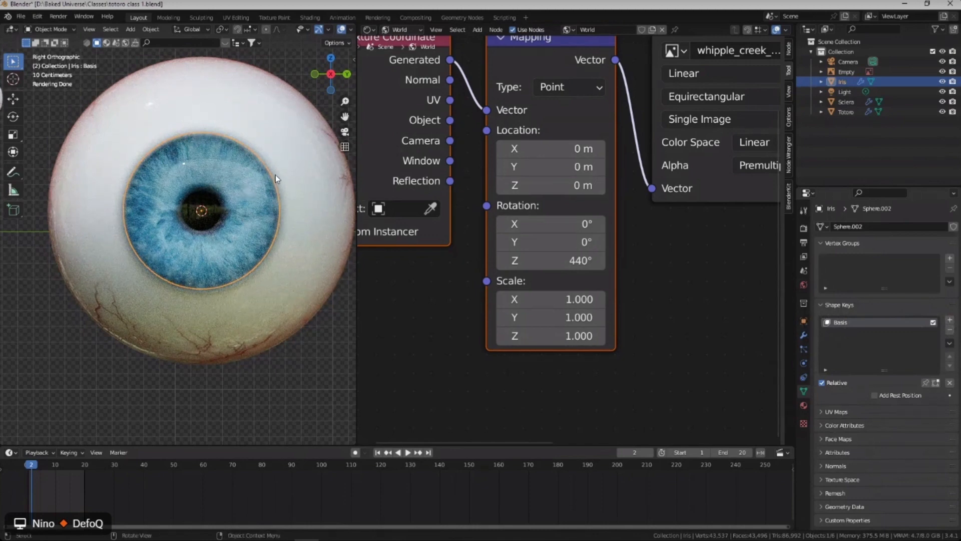
Hide the sclera and open the iris mesh in Edit Mode.
{"action": "left_click", "coordinate": [185, 93]}
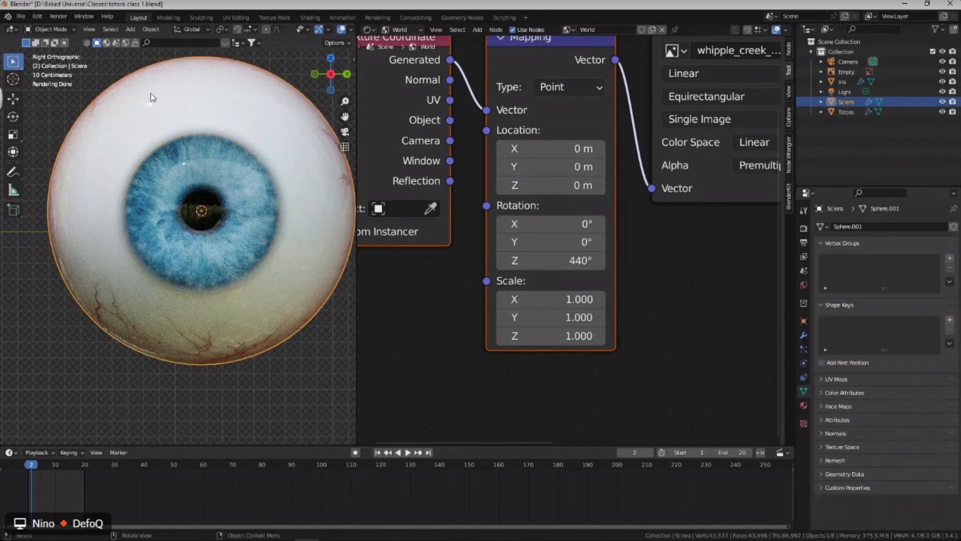
{"action": "key", "text": "h"}
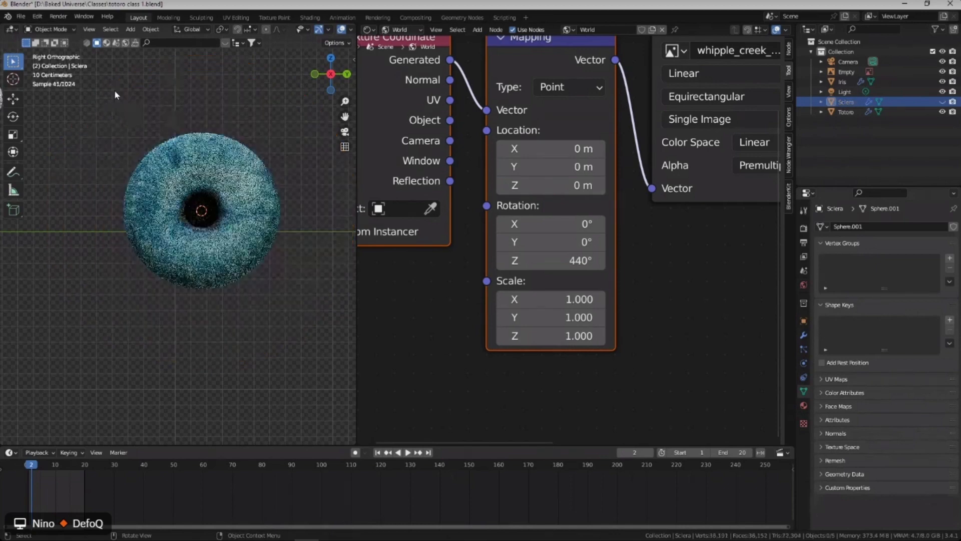
{"action": "left_click", "coordinate": [248, 176]}
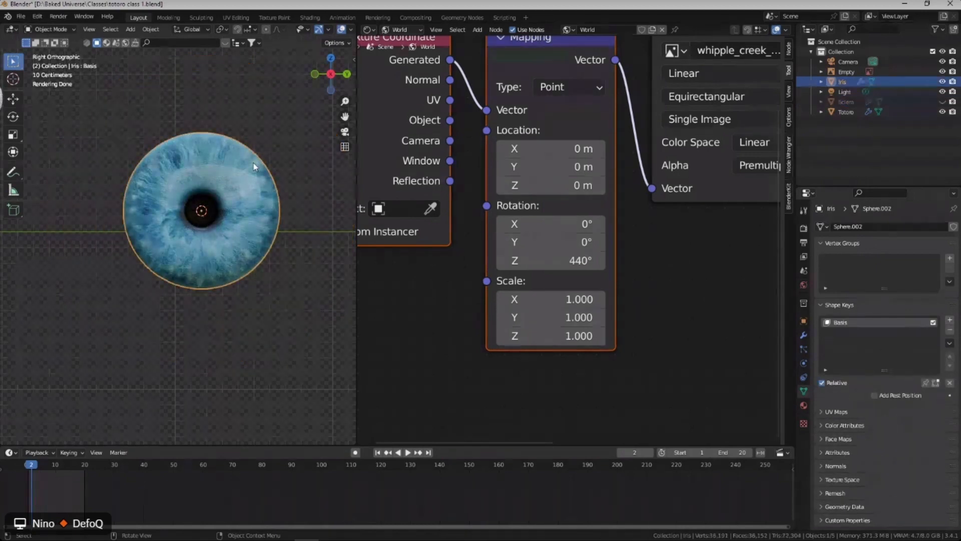
{"action": "key", "text": "Tab"}
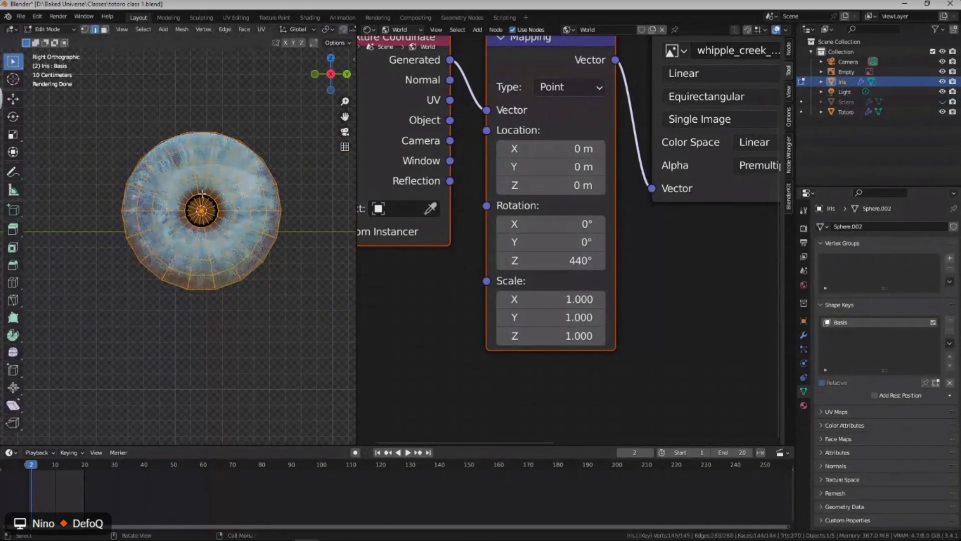
Select the single vertex at the centre of the pupil in vertex mode and widen the 3D viewport.
{"action": "scroll", "coordinate": [200, 217], "scroll_direction": "up", "scroll_amount": 3}
{"action": "left_click", "coordinate": [228, 200]}
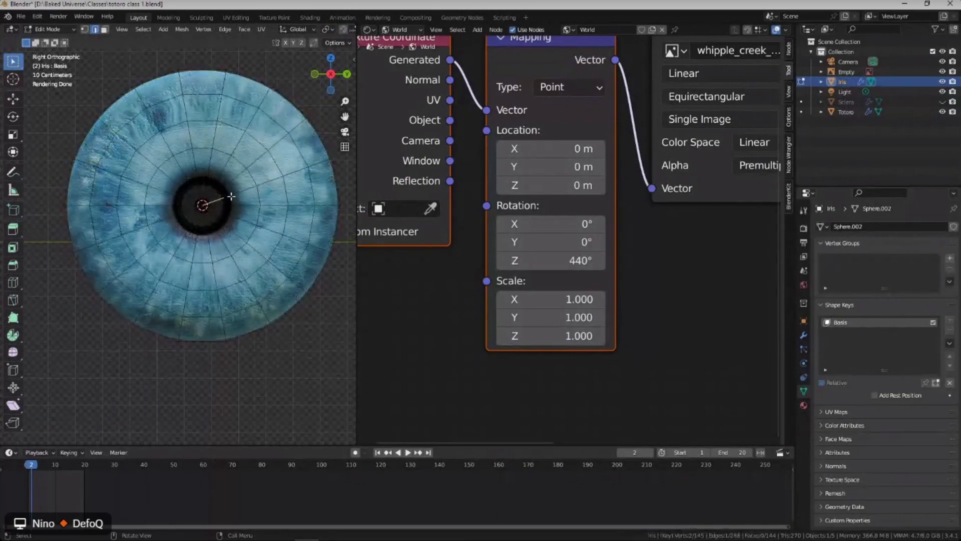
{"action": "scroll", "coordinate": [232, 196], "scroll_direction": "up", "scroll_amount": 1}
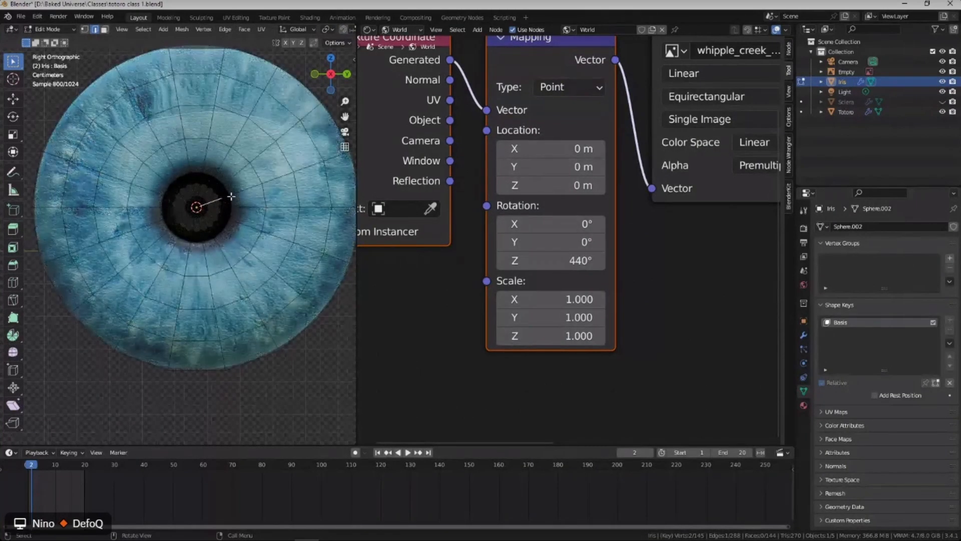
{"action": "scroll", "coordinate": [225, 177], "scroll_direction": "down", "scroll_amount": 1}
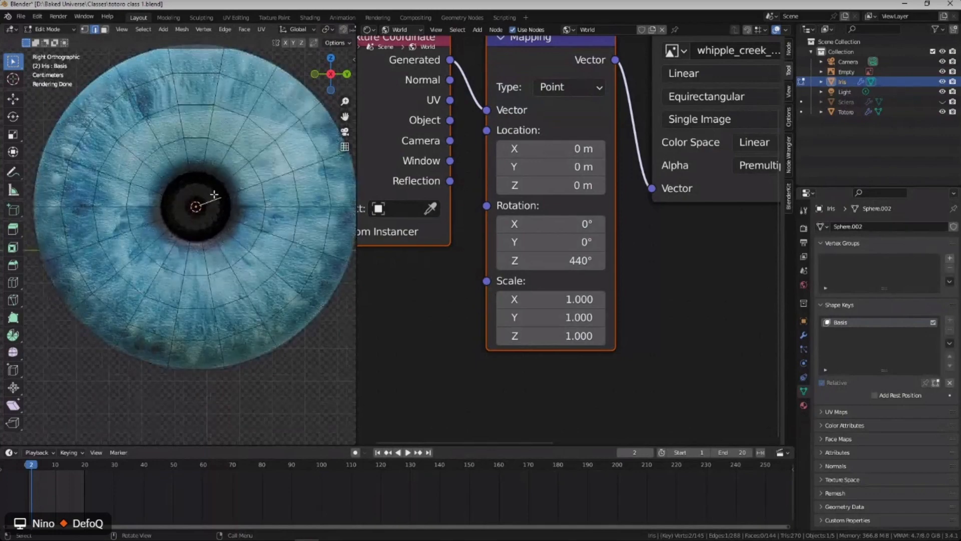
{"action": "scroll", "coordinate": [224, 202], "scroll_direction": "up", "scroll_amount": 1}
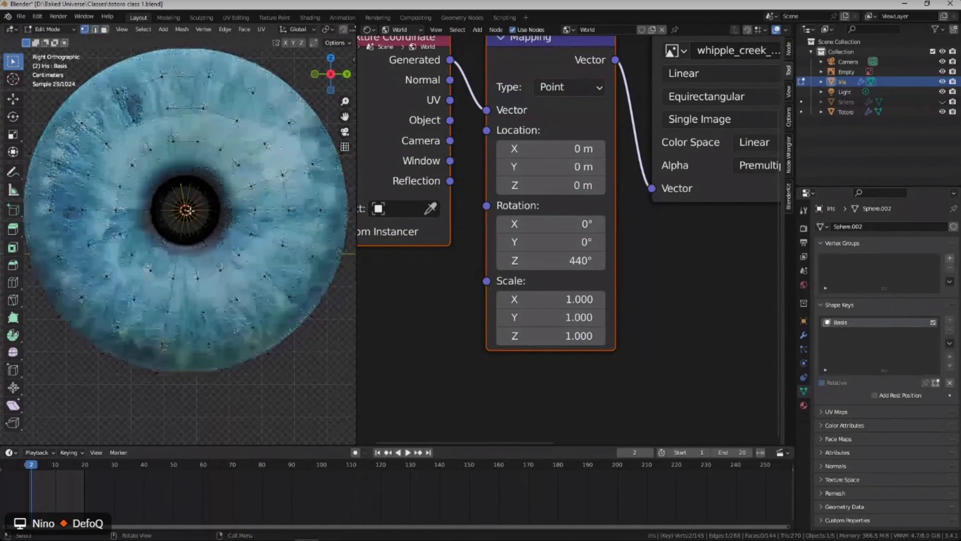
{"action": "left_click", "coordinate": [170, 207]}
{"action": "scroll", "coordinate": [160, 171], "scroll_direction": "down", "scroll_amount": 1}
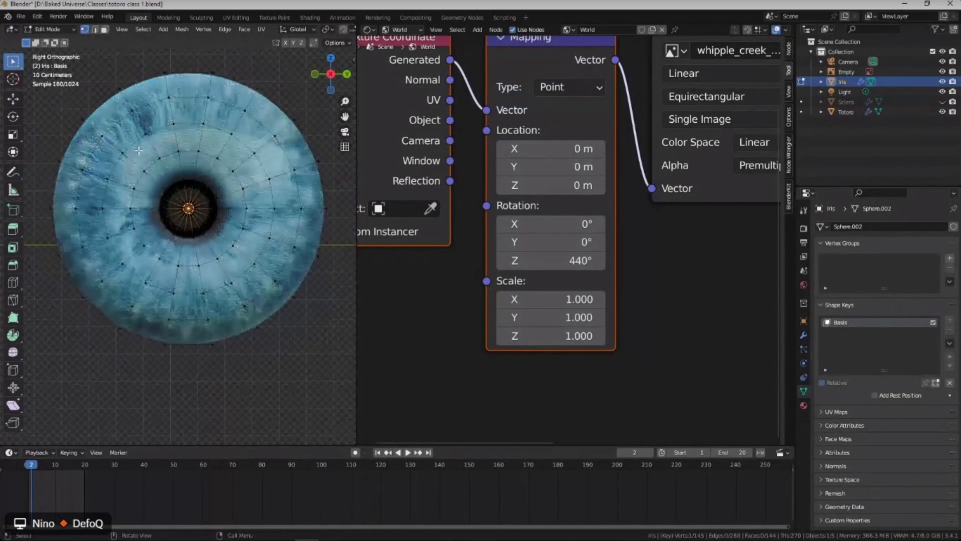
{"action": "left_click_drag", "start_coordinate": [355, 55], "coordinate": [468, 43]}
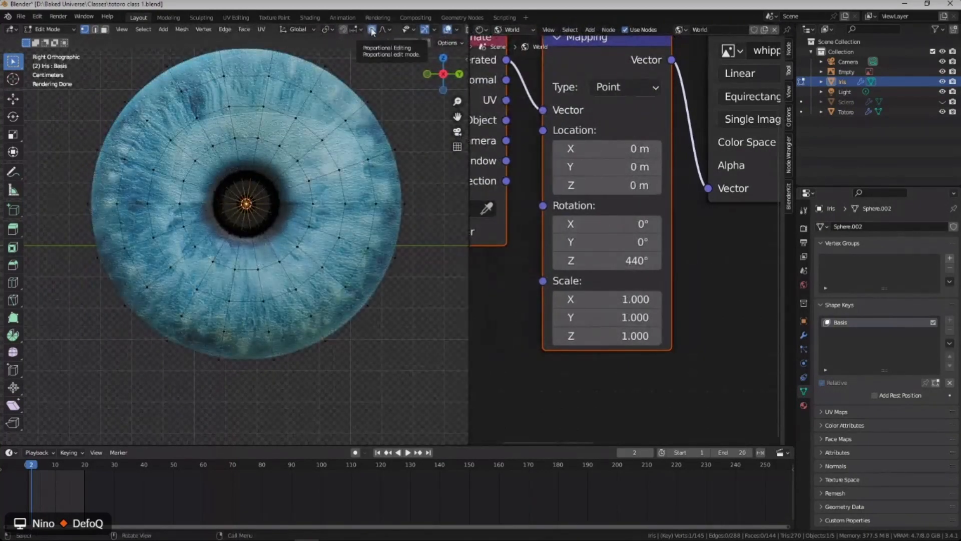
Try to scale the vertex at the centre of the iris with smooth proportional editing, varying the influence size up to about 0.56.
{"action": "middle_click_drag", "start_coordinate": [325, 100], "coordinate": [316, 128], "text": "shift"}
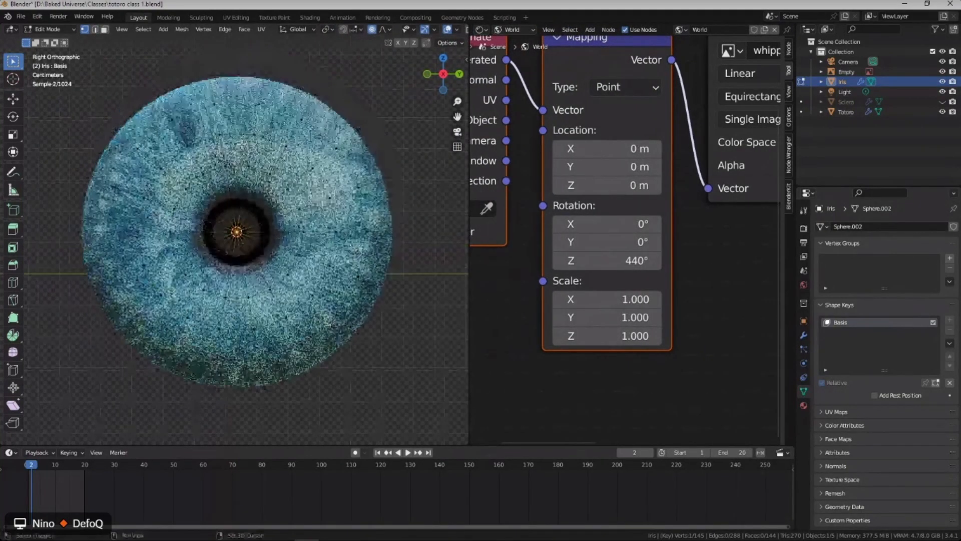
{"action": "key", "text": "s"}
{"action": "scroll", "coordinate": [237, 231], "scroll_direction": "down", "scroll_amount": 8}
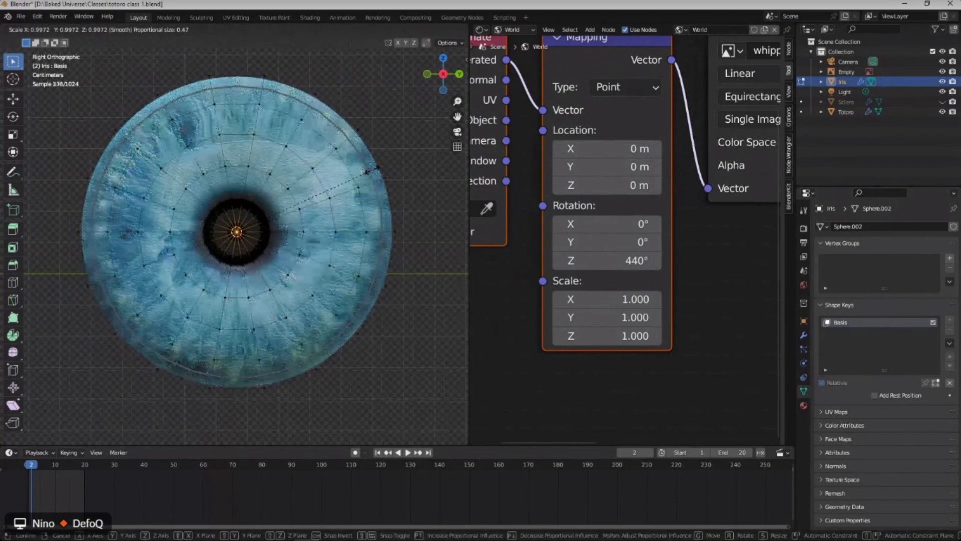
{"action": "left_click", "coordinate": [371, 171]}
{"action": "key", "text": "s"}
{"action": "scroll", "coordinate": [376, 167], "scroll_direction": "down", "scroll_amount": 1}
{"action": "scroll", "coordinate": [376, 167], "scroll_direction": "up", "scroll_amount": 1}
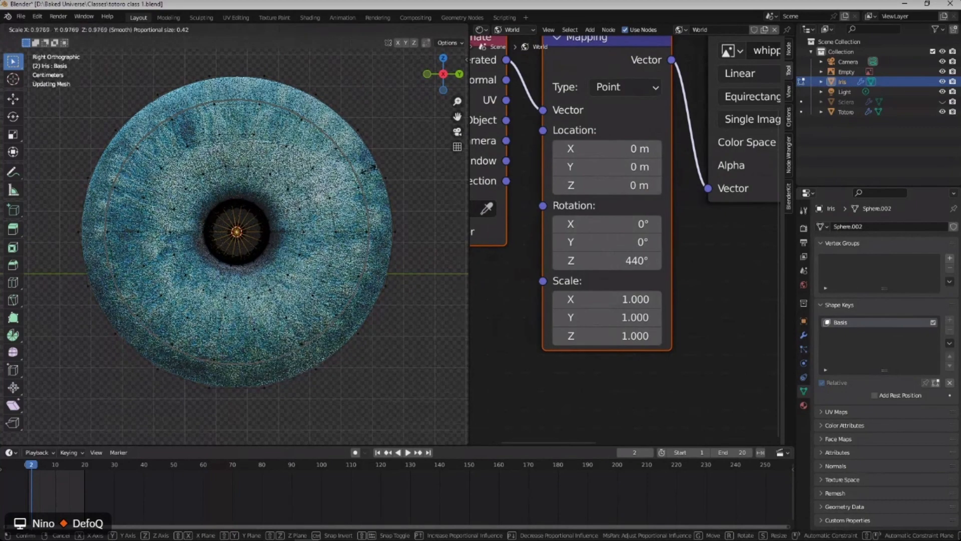
{"action": "scroll", "coordinate": [375, 167], "scroll_direction": "down", "scroll_amount": 1}
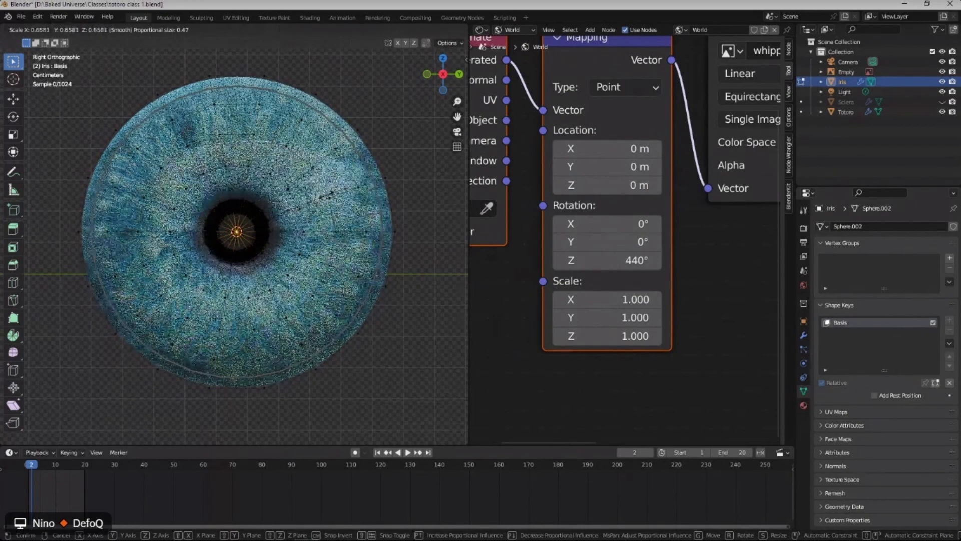
{"action": "scroll", "coordinate": [238, 231], "scroll_direction": "down", "scroll_amount": 1}
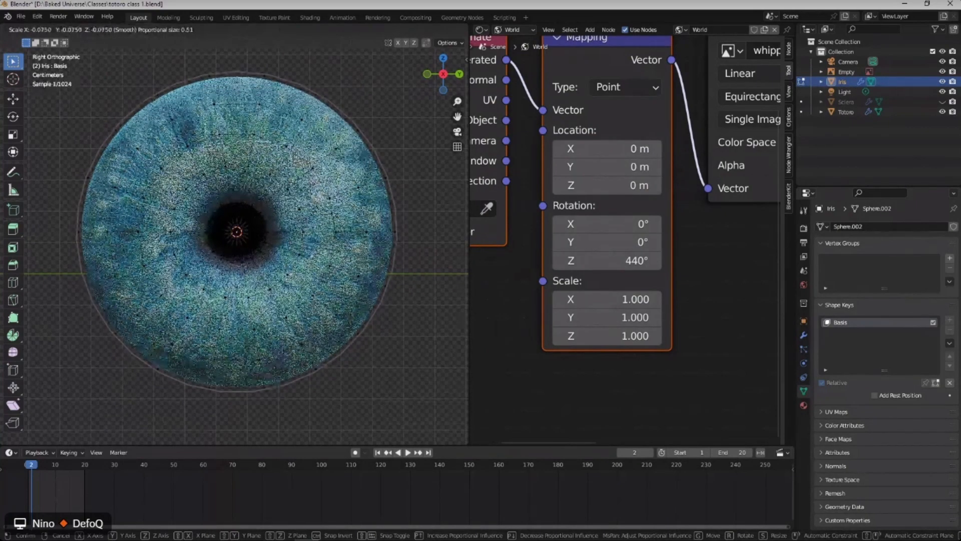
{"action": "scroll", "coordinate": [236, 231], "scroll_direction": "down", "scroll_amount": 1}
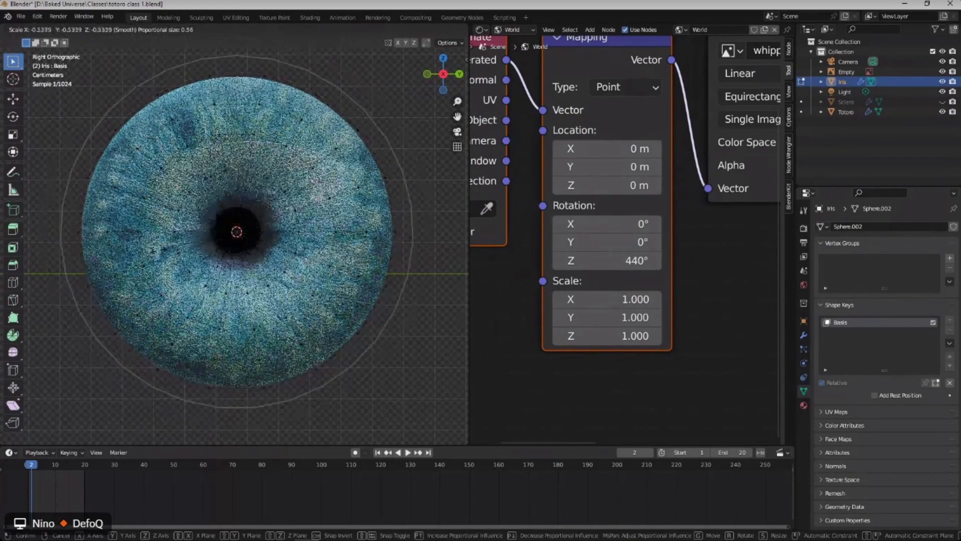
{"action": "right_click", "coordinate": [466, 375]}
Try to scale the iris's centre vertex with proportional editing turned off.
{"action": "key", "text": "o"}
{"action": "key", "text": "s"}
{"action": "right_click", "coordinate": [653, 404]}
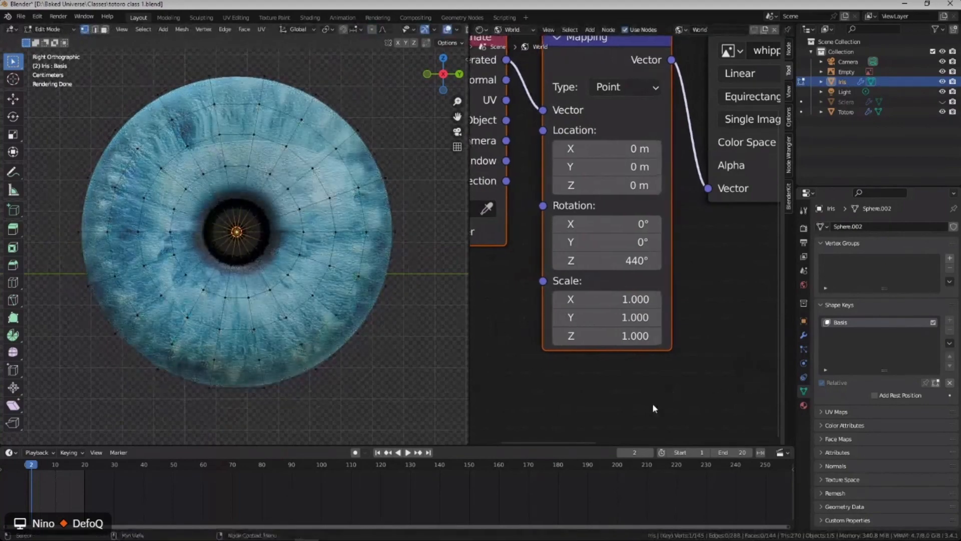
Try to shrink the centre of the iris to about 0.40 with proportional editing on and an influence size of about 0.68.
{"action": "scroll", "coordinate": [422, 346], "scroll_direction": "down", "scroll_amount": 2}
{"action": "middle_click_drag", "start_coordinate": [423, 346], "coordinate": [399, 327], "text": "shift"}
{"action": "scroll", "coordinate": [415, 382], "scroll_direction": "up", "scroll_amount": 1}
{"action": "middle_click_drag", "start_coordinate": [416, 381], "coordinate": [404, 374], "text": "shift"}
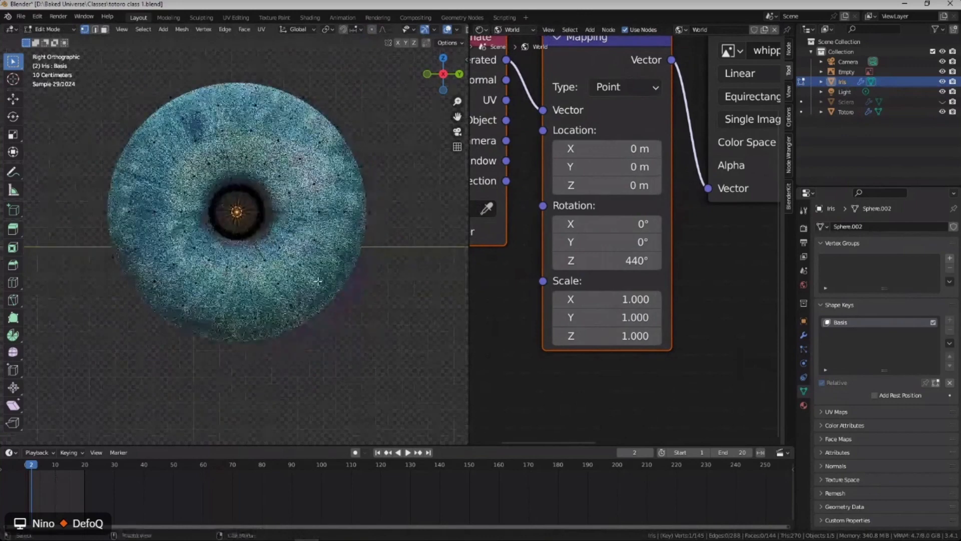
{"action": "key", "text": "s"}
{"action": "right_click", "coordinate": [284, 233]}
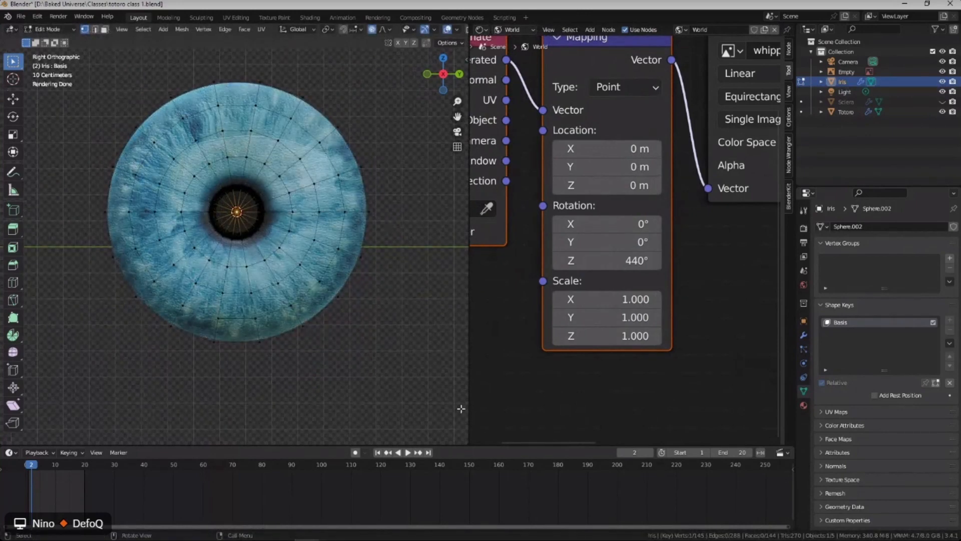
{"action": "key", "text": "s"}
{"action": "scroll", "coordinate": [376, 338], "scroll_direction": "down", "scroll_amount": 3}
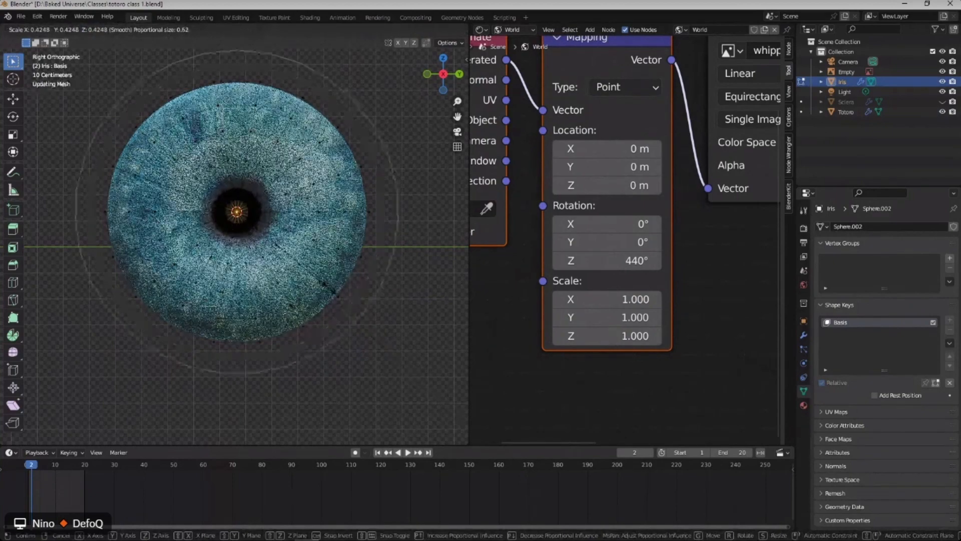
{"action": "scroll", "coordinate": [303, 271], "scroll_direction": "up", "scroll_amount": 1}
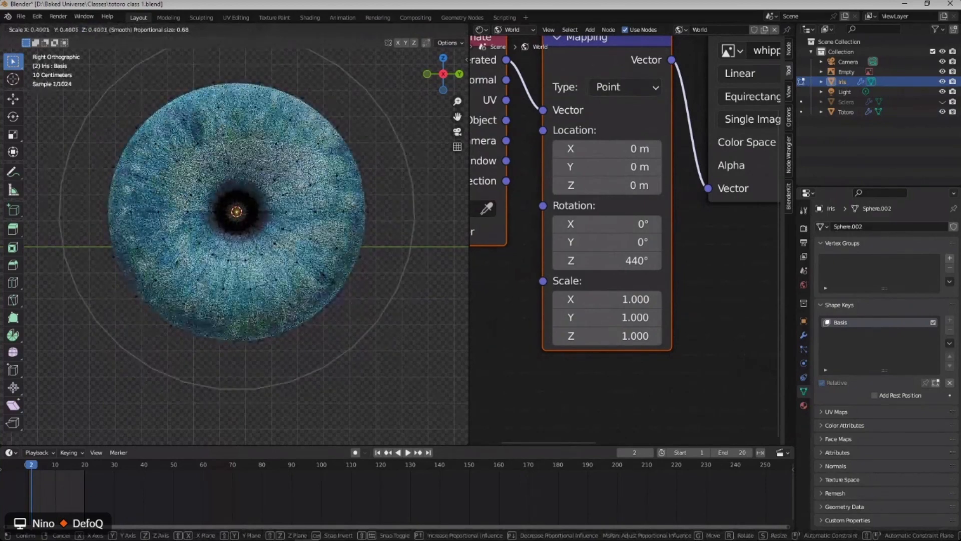
{"action": "left_click", "coordinate": [344, 296]}
Select the ring of faces lining the pupil in face select mode, and widen the 3D viewport.
{"action": "middle_click_drag", "start_coordinate": [293, 225], "coordinate": [240, 193]}
{"action": "scroll", "coordinate": [240, 193], "scroll_direction": "up", "scroll_amount": 8}
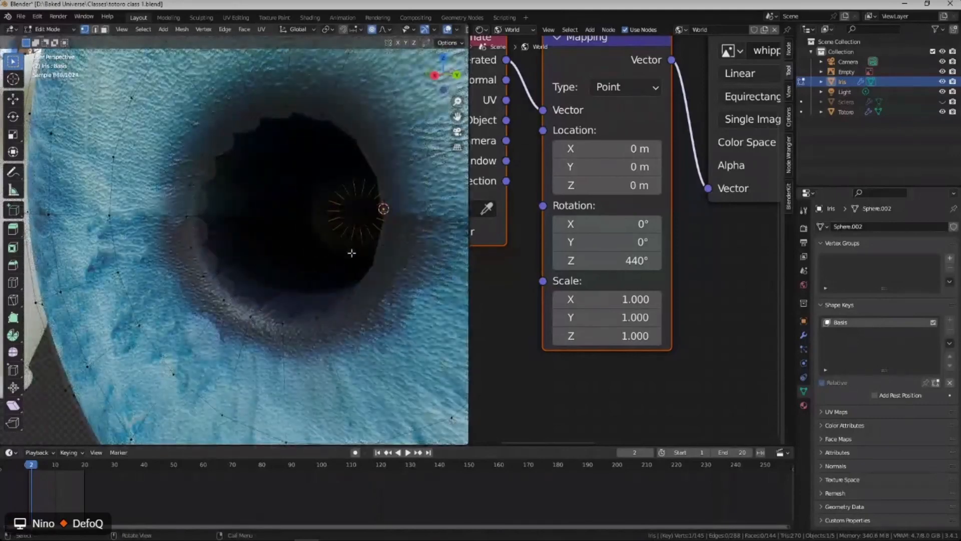
{"action": "key", "text": "3"}
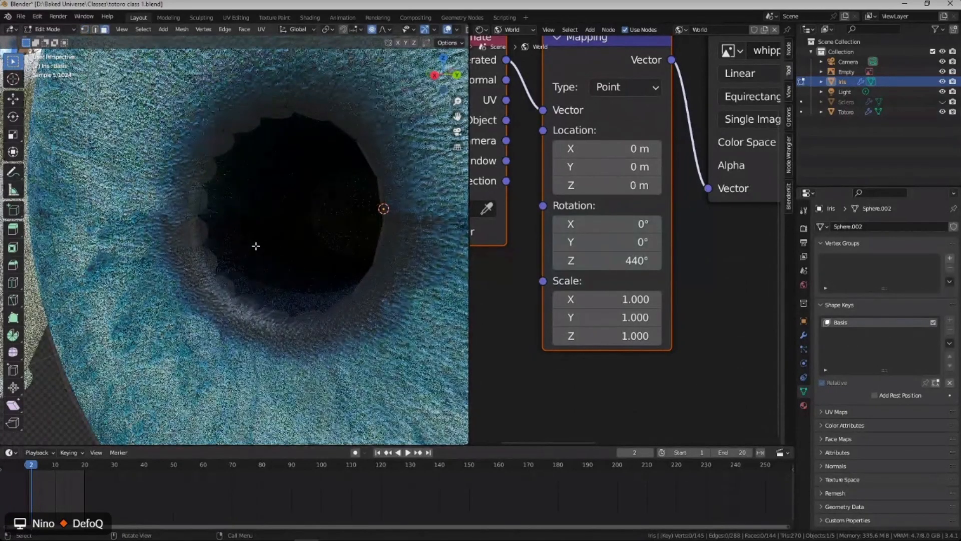
{"action": "left_click", "coordinate": [252, 239], "text": "alt"}
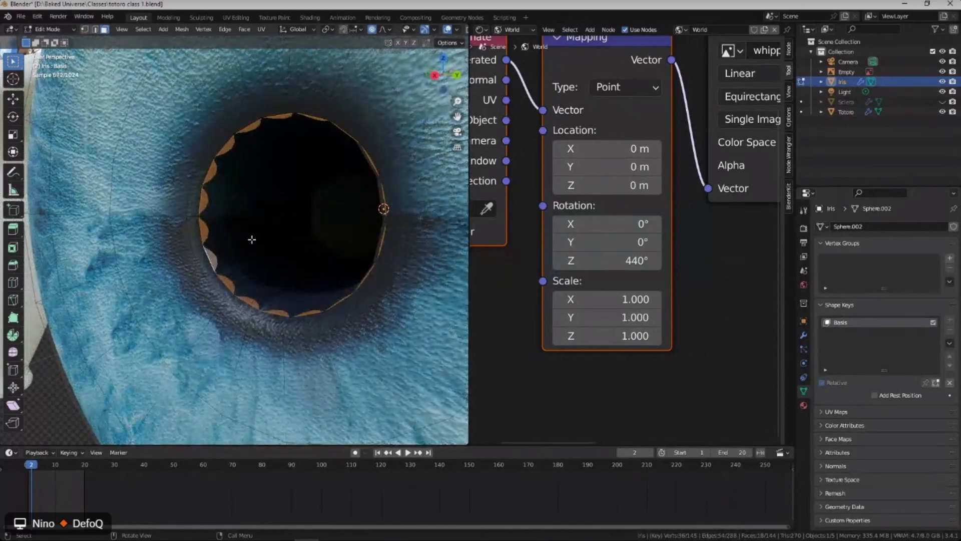
{"action": "left_click_drag", "start_coordinate": [469, 44], "coordinate": [525, 44]}
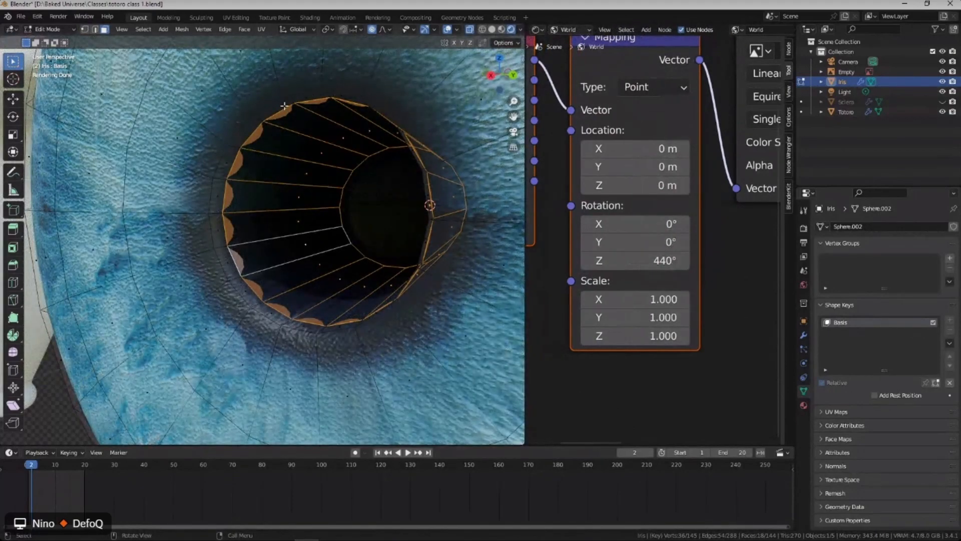
{"action": "scroll", "coordinate": [295, 238], "scroll_direction": "down", "scroll_amount": 5}
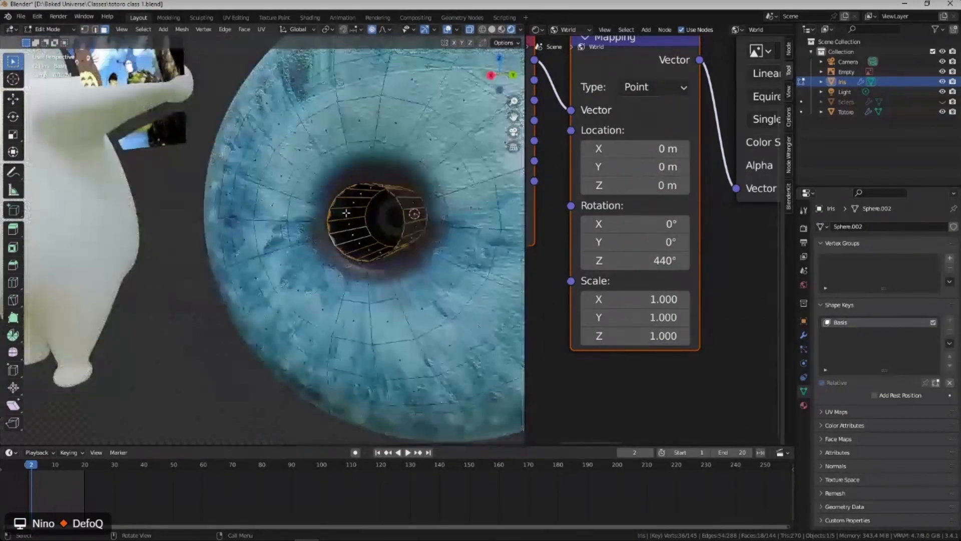
{"action": "left_click", "coordinate": [470, 30]}
Scale the pupil's face ring to 0.591 in right view, using smooth proportional editing with a size of 0.424.
{"action": "key", "text": "KP_1"}
{"action": "key", "text": "KP_3"}
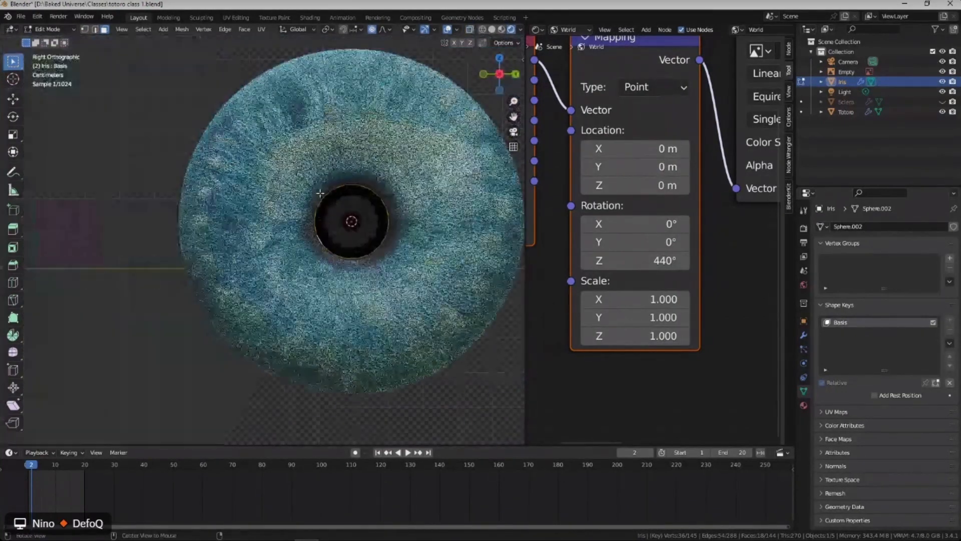
{"action": "scroll", "coordinate": [368, 226], "scroll_direction": "down", "scroll_amount": 2}
{"action": "key", "text": "KP_Decimal"}
{"action": "key", "text": "s"}
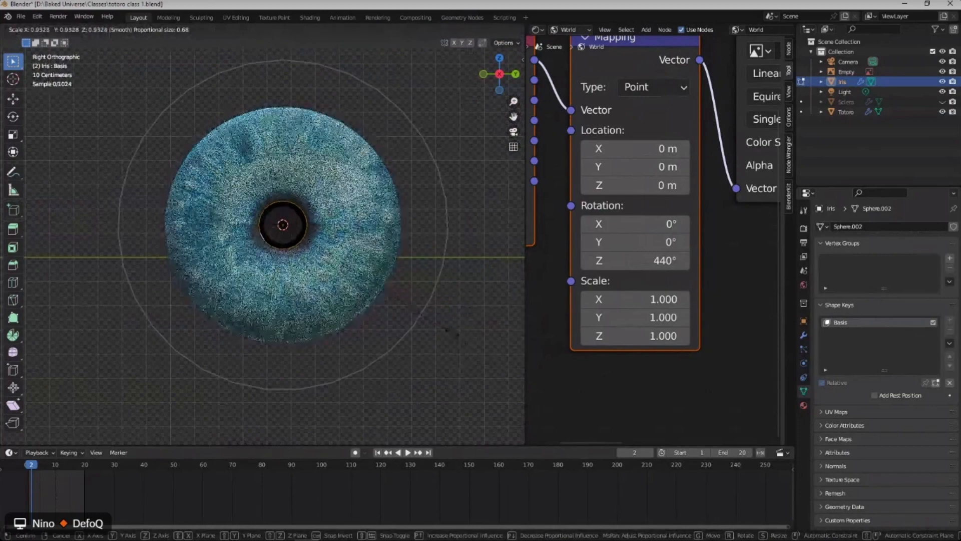
{"action": "scroll", "coordinate": [283, 225], "scroll_direction": "up", "scroll_amount": 1}
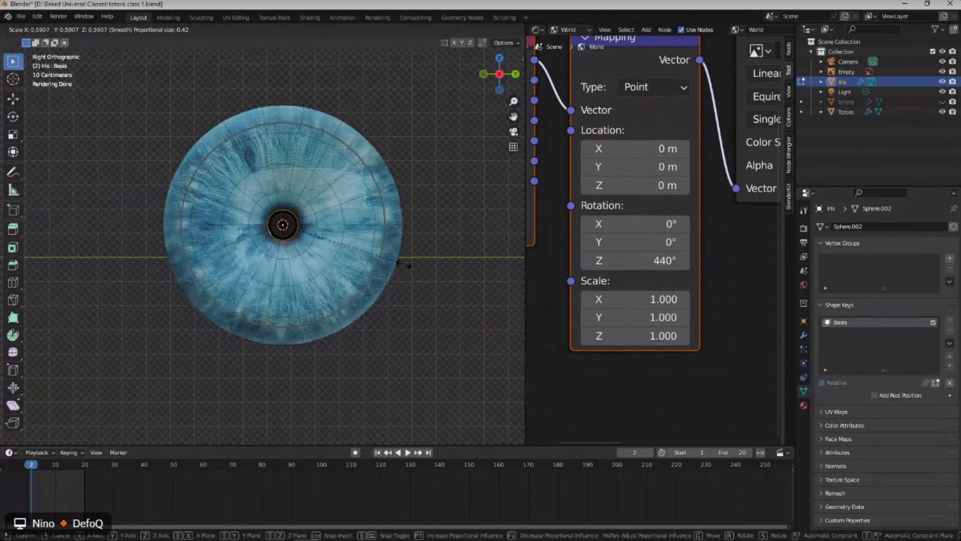
{"action": "left_click", "coordinate": [406, 264]}
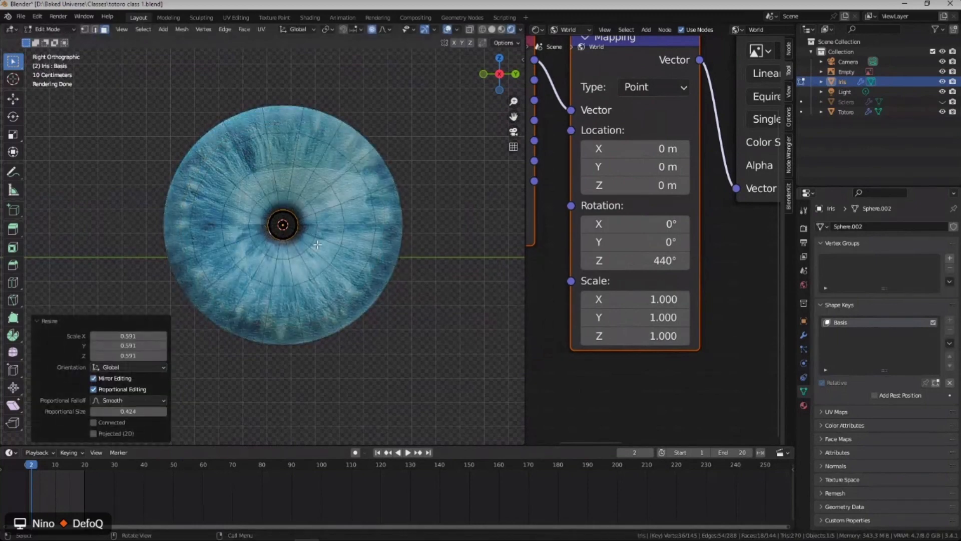
Return to Object Mode, add a new shape key to the iris and name it Dark.
{"action": "key", "text": "Tab"}
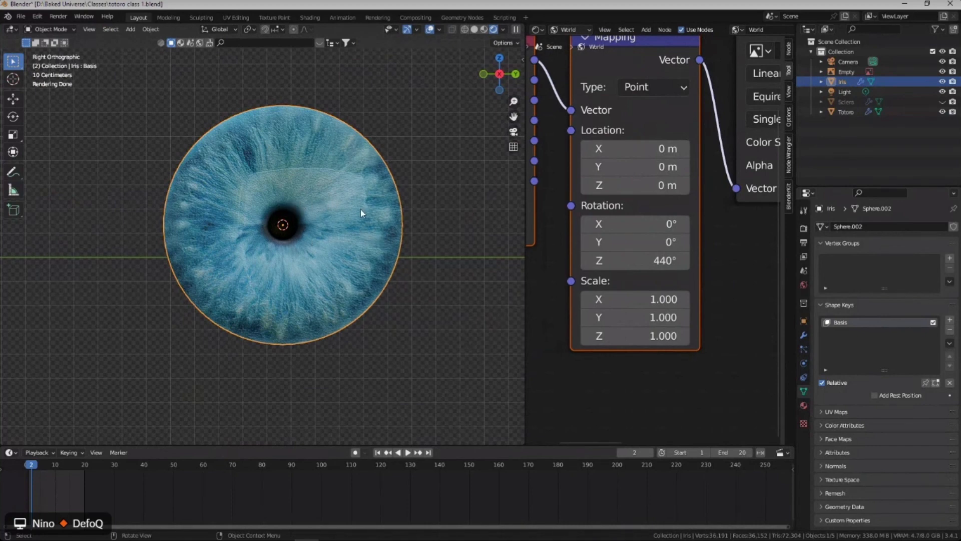
{"action": "left_click", "coordinate": [950, 321]}
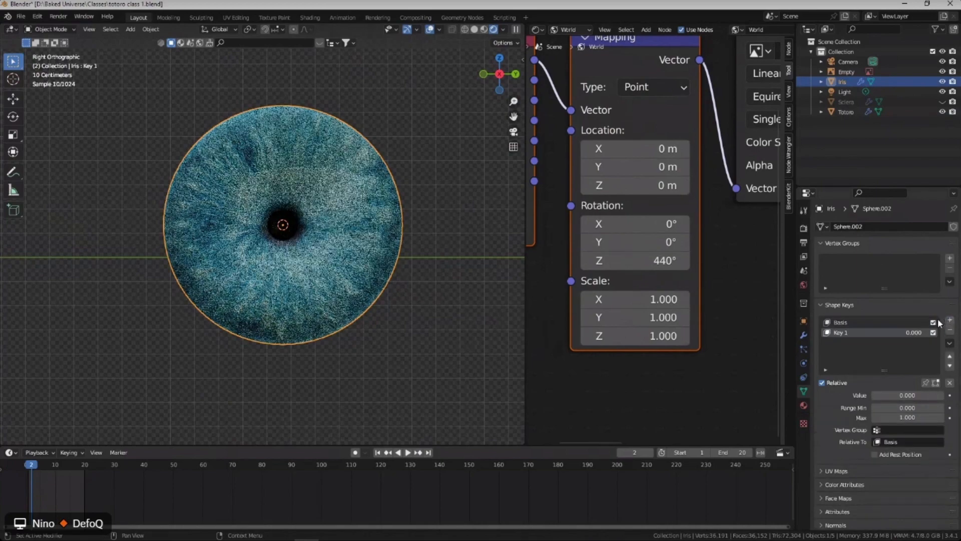
{"action": "double_click", "coordinate": [847, 333]}
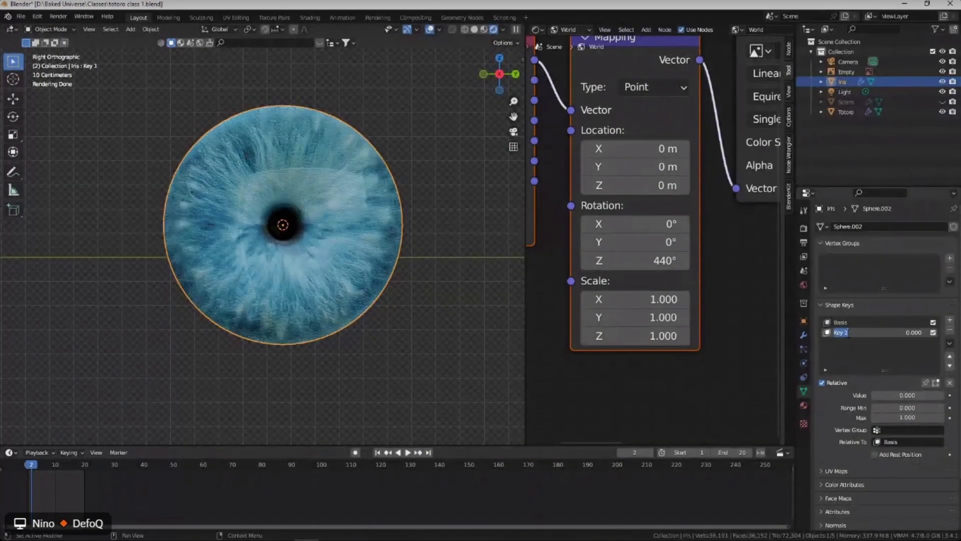
{"action": "type", "text": "Dark"}
{"action": "key", "text": "Return"}
Rename the Basis shape key as Bright.
{"action": "double_click", "coordinate": [844, 323]}
{"action": "type", "text": "B"}
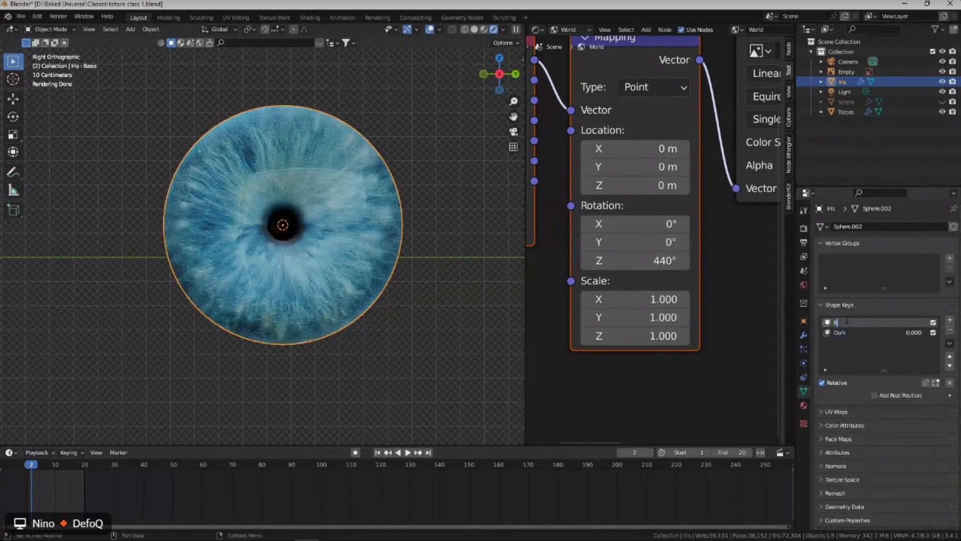
{"action": "type", "text": "right"}
{"action": "key", "text": "Return"}
Set the Dark shape key's value to 1.000 and enter Edit Mode on the iris.
{"action": "left_click", "coordinate": [844, 334]}
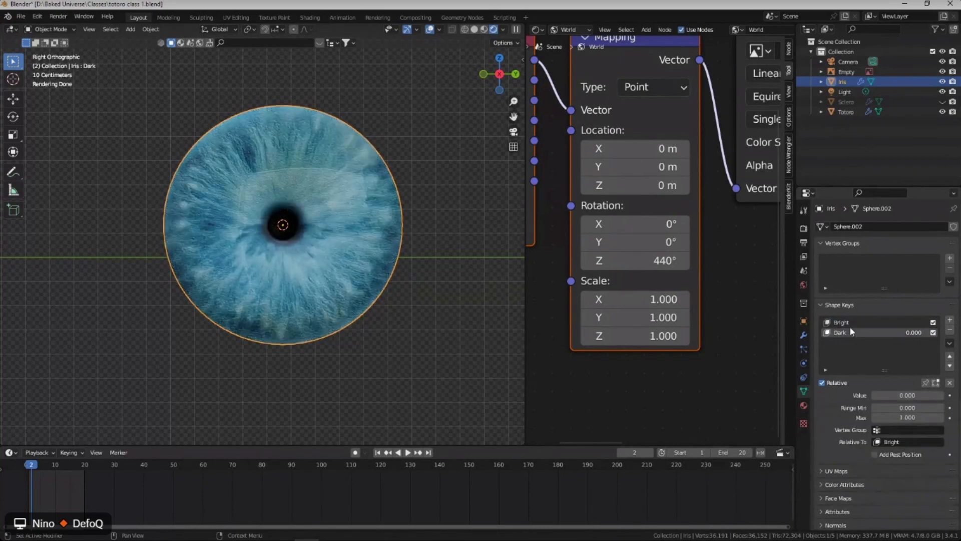
{"action": "left_click_drag", "start_coordinate": [889, 394], "coordinate": [941, 395]}
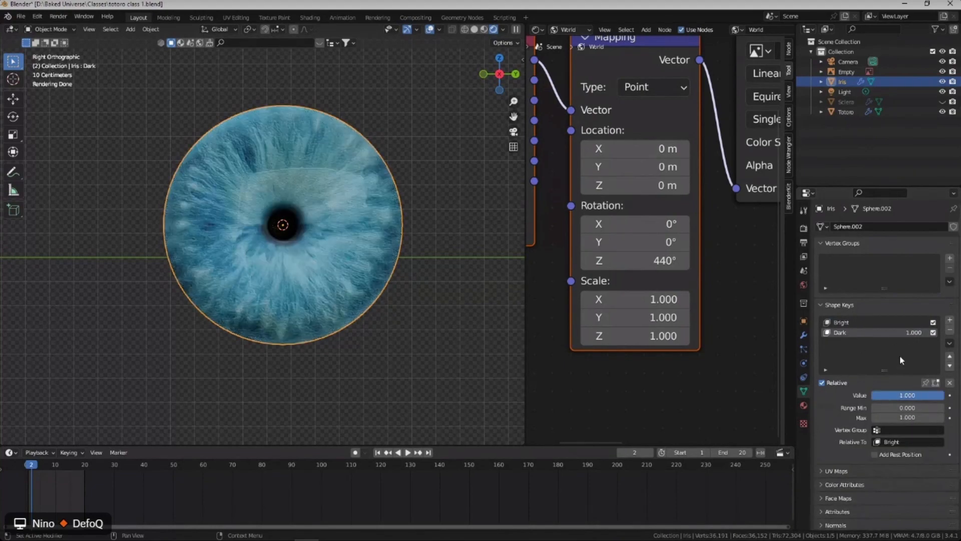
{"action": "key", "text": "Tab"}
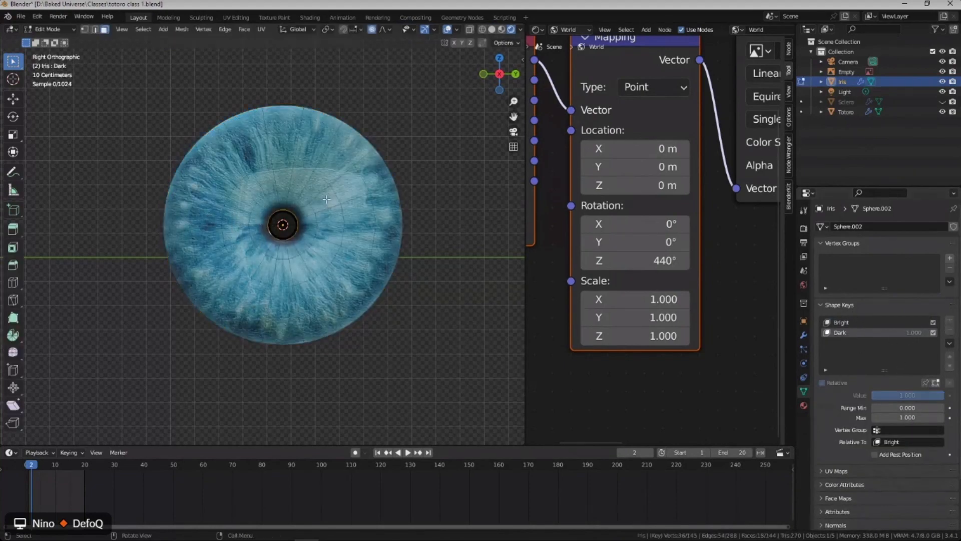
Try to enlarge the pupil ring by 3.290 in the Dark shape key with a proportional size of 0.350, and undo it.
{"action": "scroll", "coordinate": [311, 210], "scroll_direction": "up", "scroll_amount": 2}
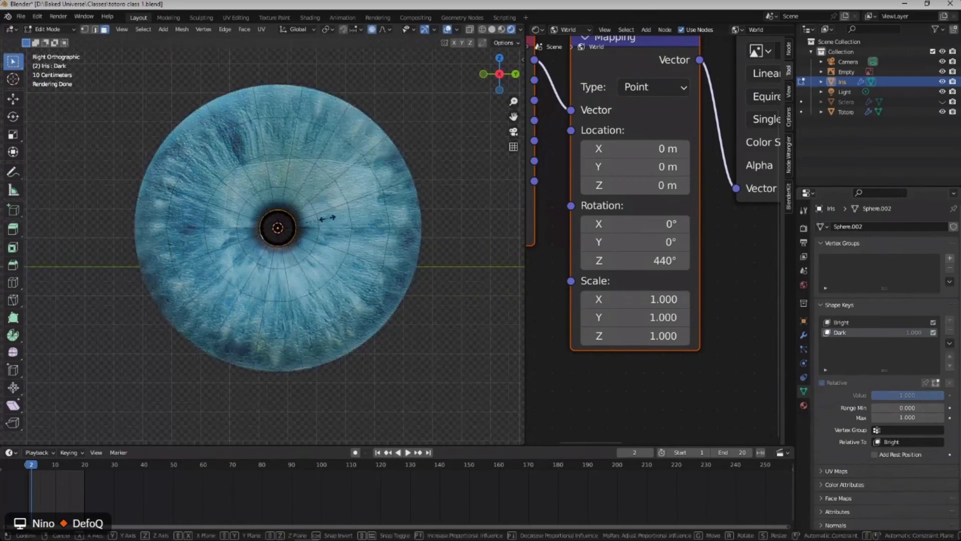
{"action": "key", "text": "s"}
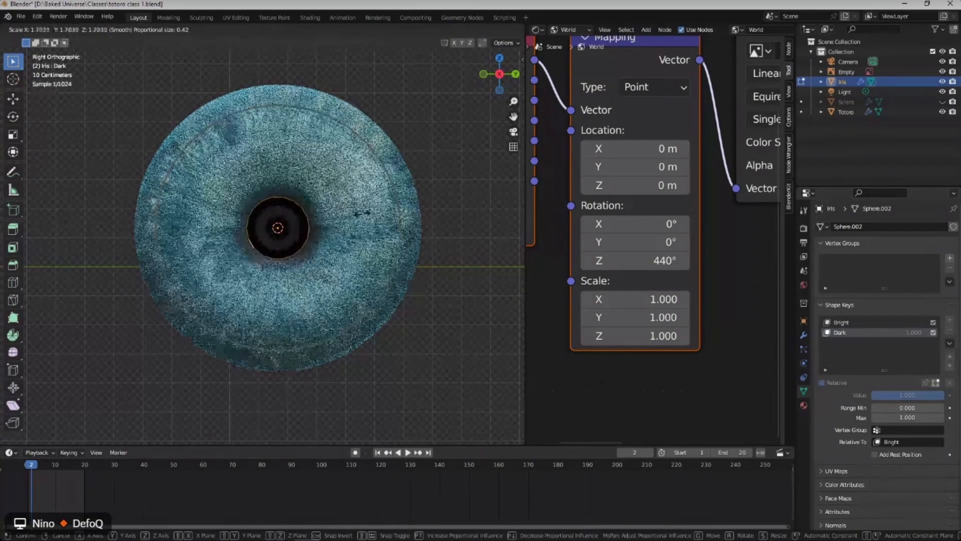
{"action": "scroll", "coordinate": [395, 214], "scroll_direction": "up", "scroll_amount": 1}
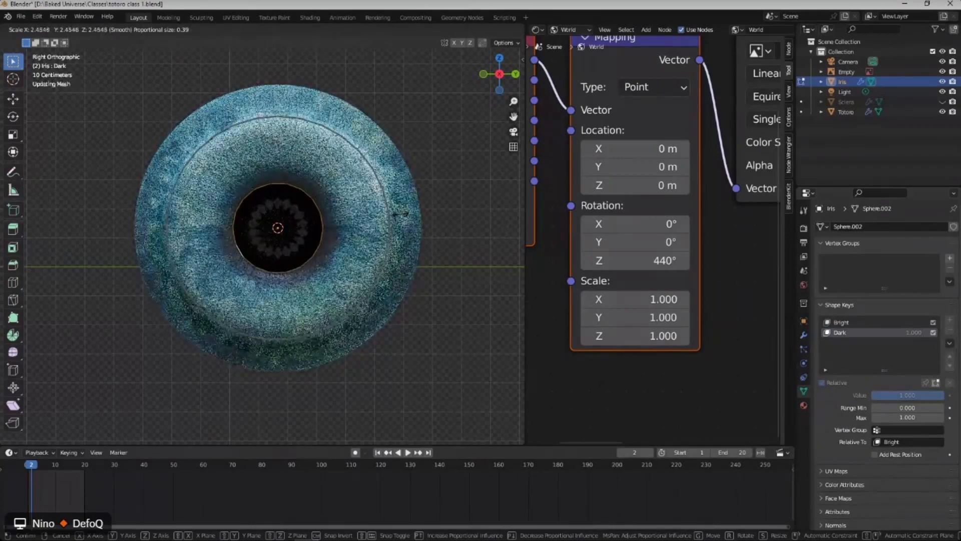
{"action": "scroll", "coordinate": [429, 213], "scroll_direction": "down", "scroll_amount": 1}
{"action": "scroll", "coordinate": [424, 213], "scroll_direction": "up", "scroll_amount": 1}
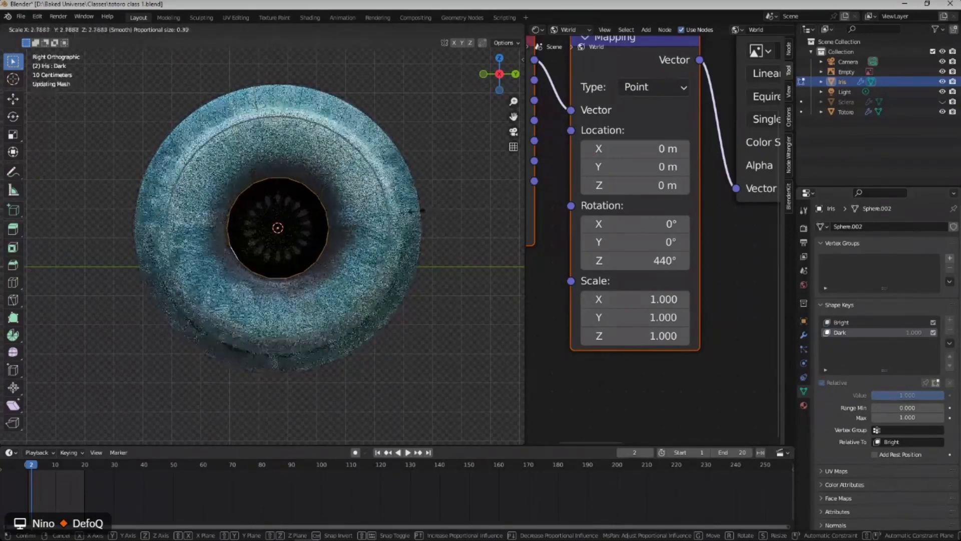
{"action": "scroll", "coordinate": [383, 211], "scroll_direction": "up", "scroll_amount": 1}
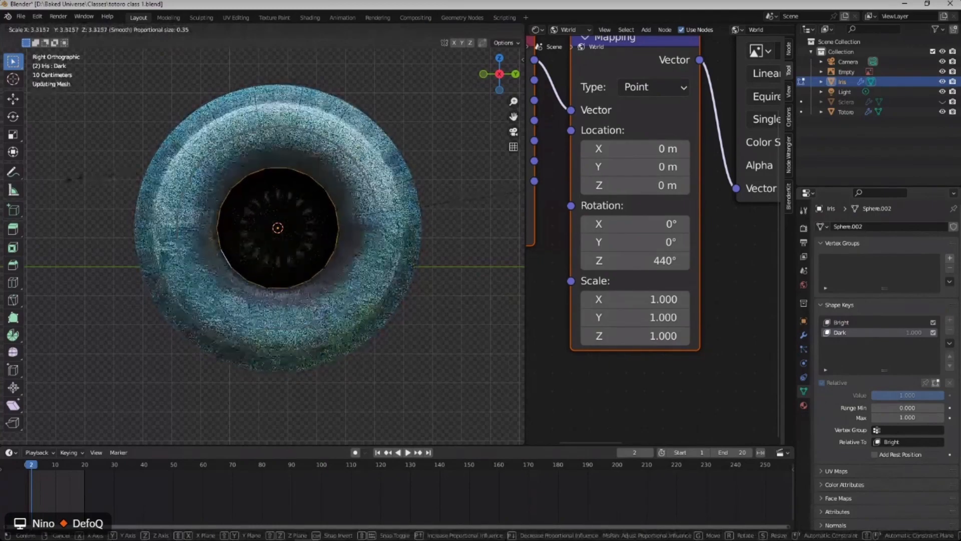
{"action": "left_click", "coordinate": [275, 96]}
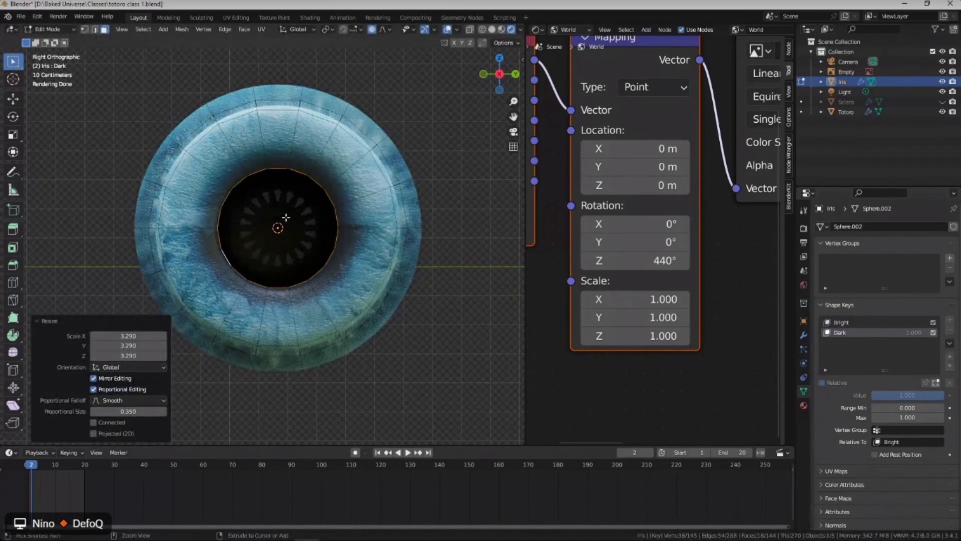
{"action": "key", "text": "ctrl+z"}
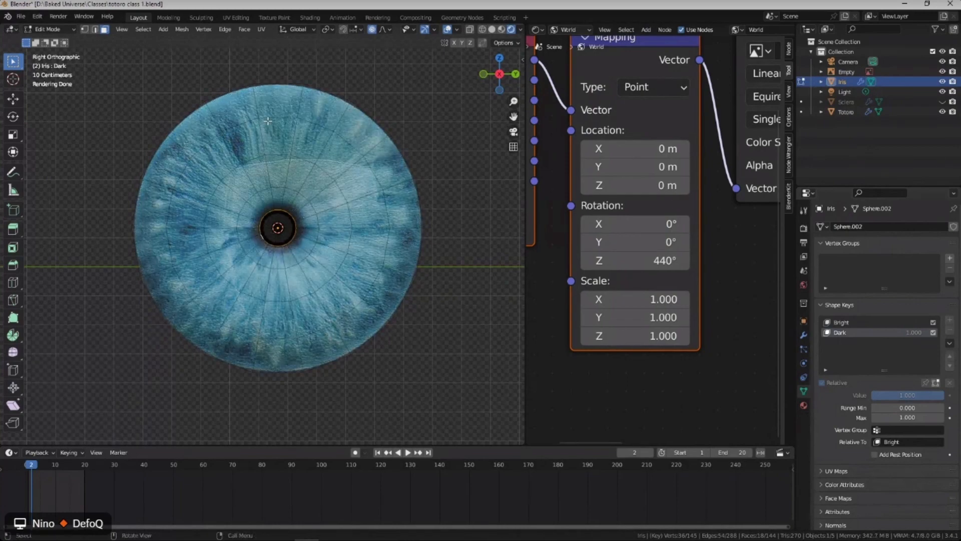
Enlarge the pupil ring by 1.986 in the Dark shape key with a proportional size of 0.424.
{"action": "key", "text": "s"}
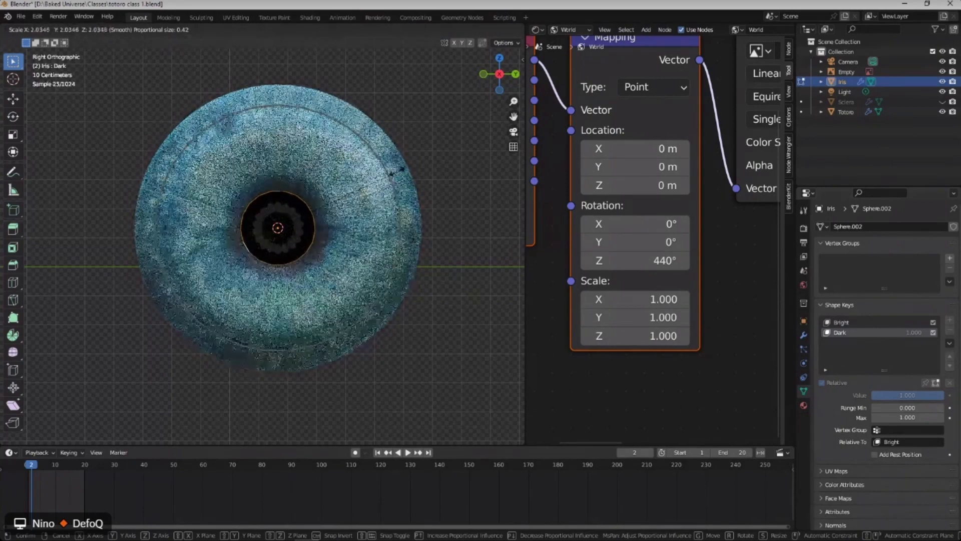
{"action": "left_click", "coordinate": [395, 171]}
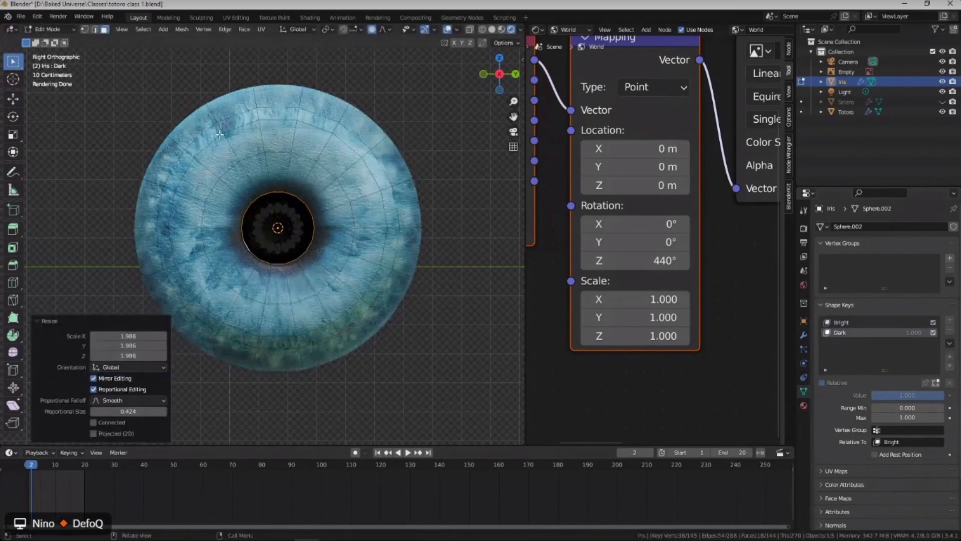
Turn off proportional editing and slide the iris's outer edge loops outward to space them more evenly.
{"action": "key", "text": "2"}
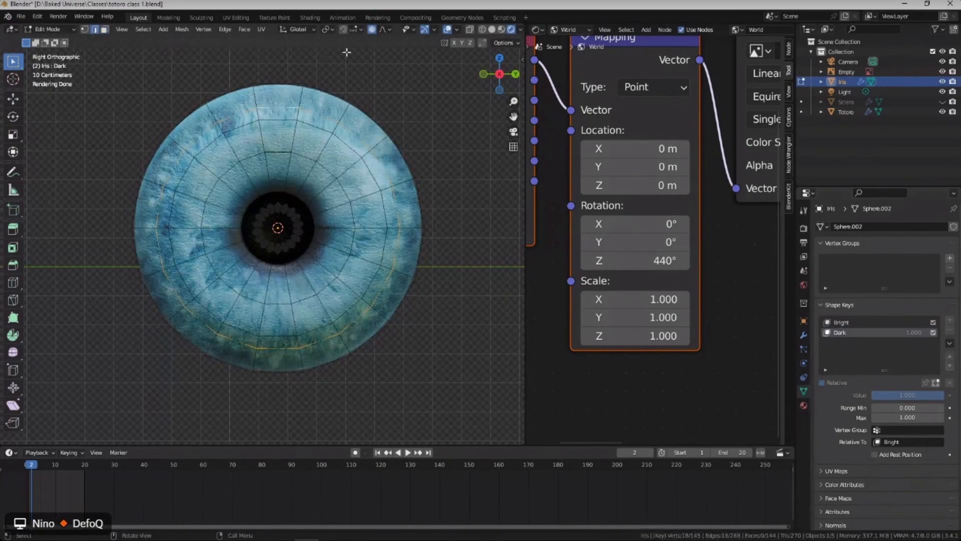
{"action": "left_click", "coordinate": [372, 29]}
{"action": "key", "text": "g"}
{"action": "key", "text": "g"}
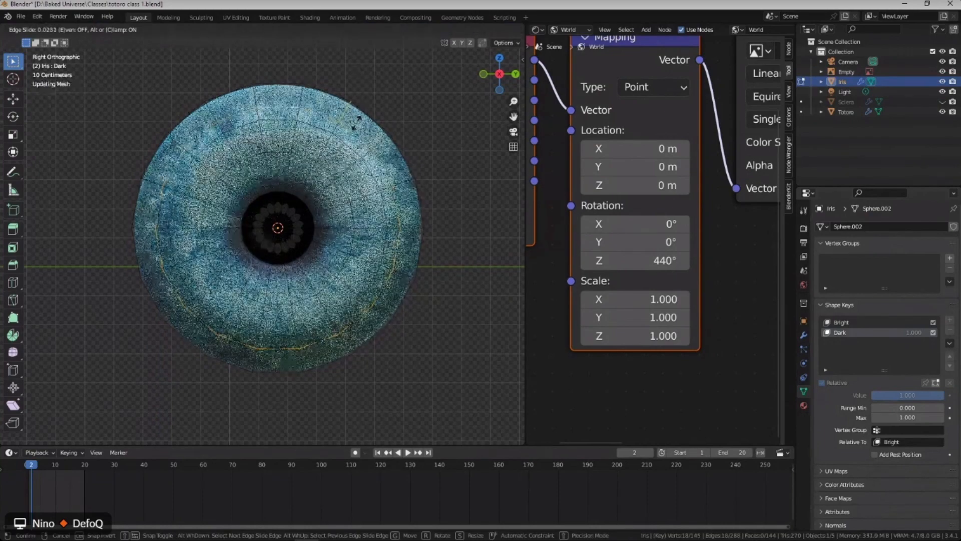
{"action": "left_click", "coordinate": [316, 112]}
{"action": "key", "text": "g"}
{"action": "key", "text": "g"}
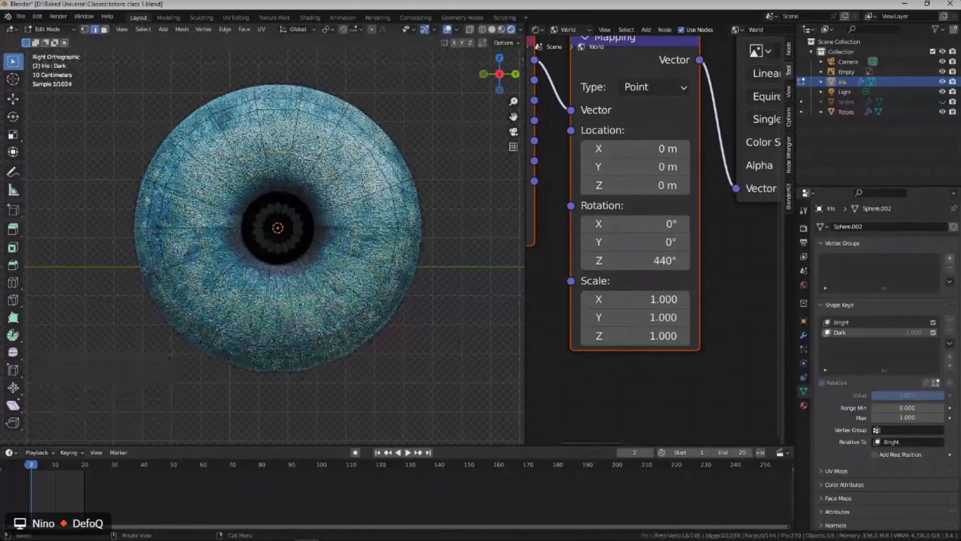
{"action": "left_click", "coordinate": [312, 161]}
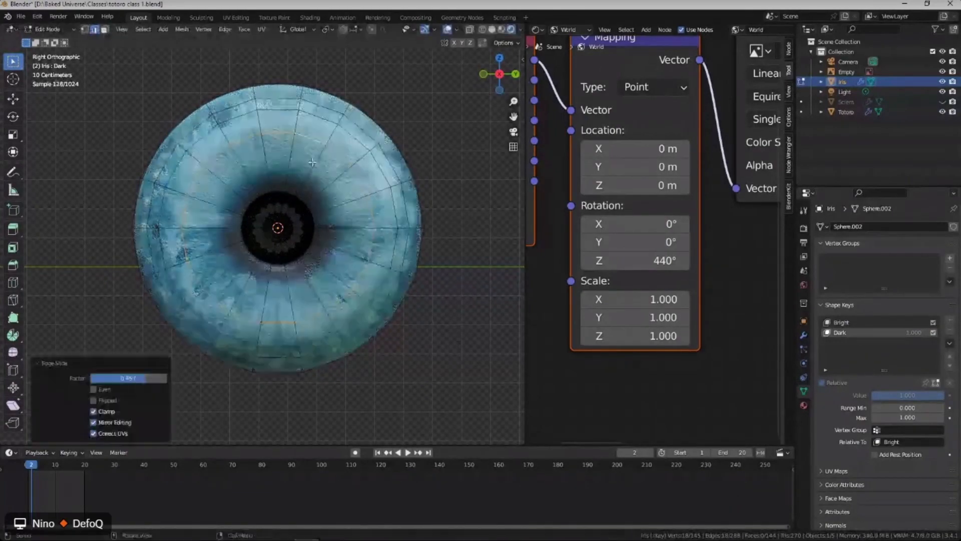
Slide the edge loop around the pupil outward with a factor of 0.106.
{"action": "left_click", "coordinate": [292, 191], "text": "alt"}
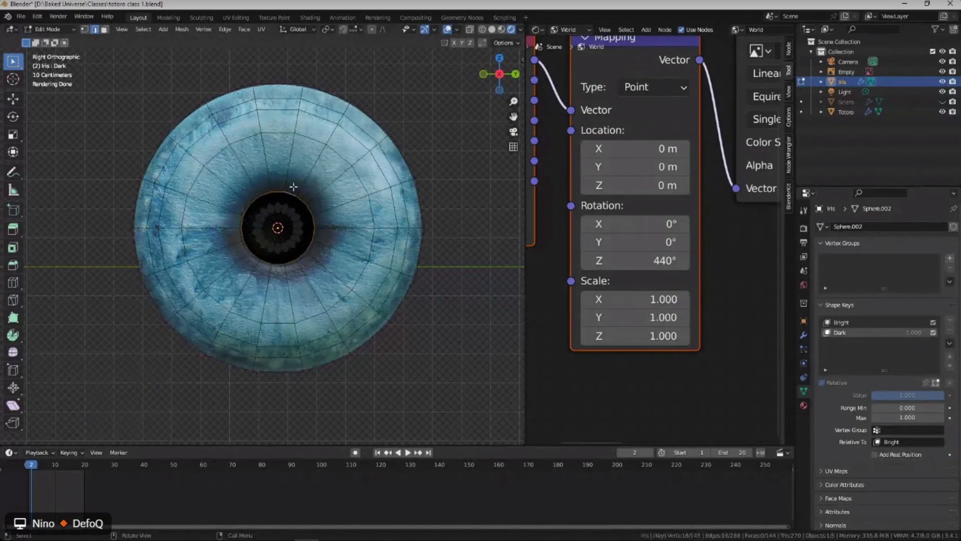
{"action": "key", "text": "g"}
{"action": "key", "text": "g"}
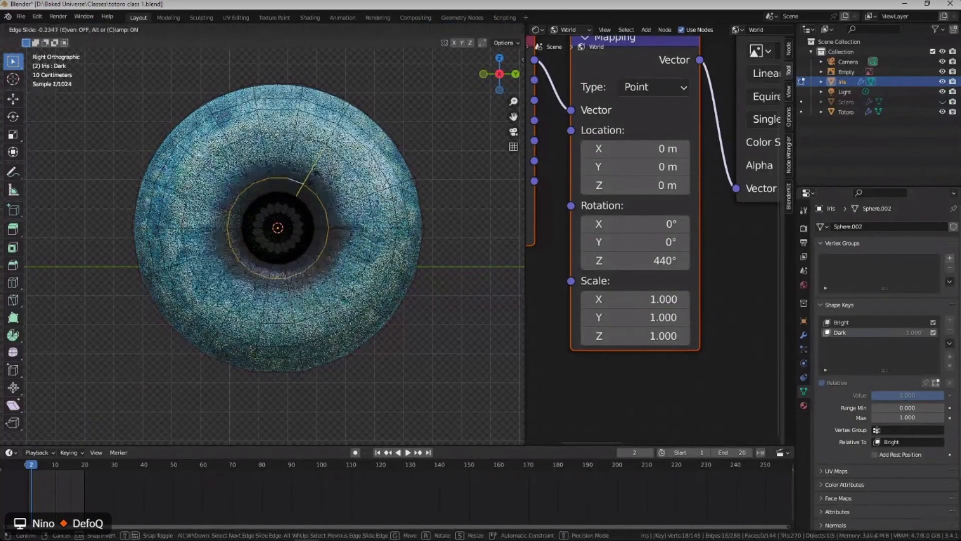
{"action": "left_click", "coordinate": [312, 182]}
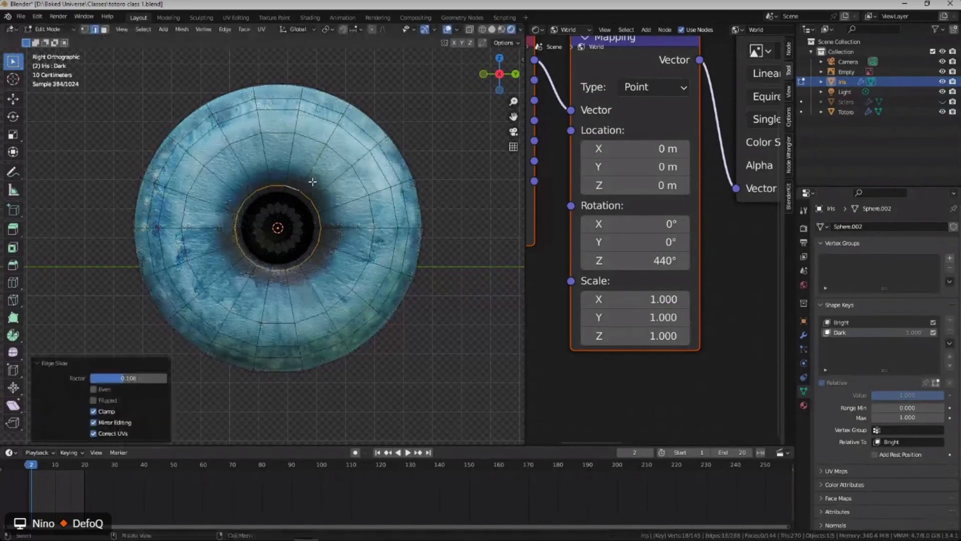
Enlarge the pupil's faces by about 1.91 with proportional editing at a size of 0.29, and return to Object Mode.
{"action": "key", "text": "1"}
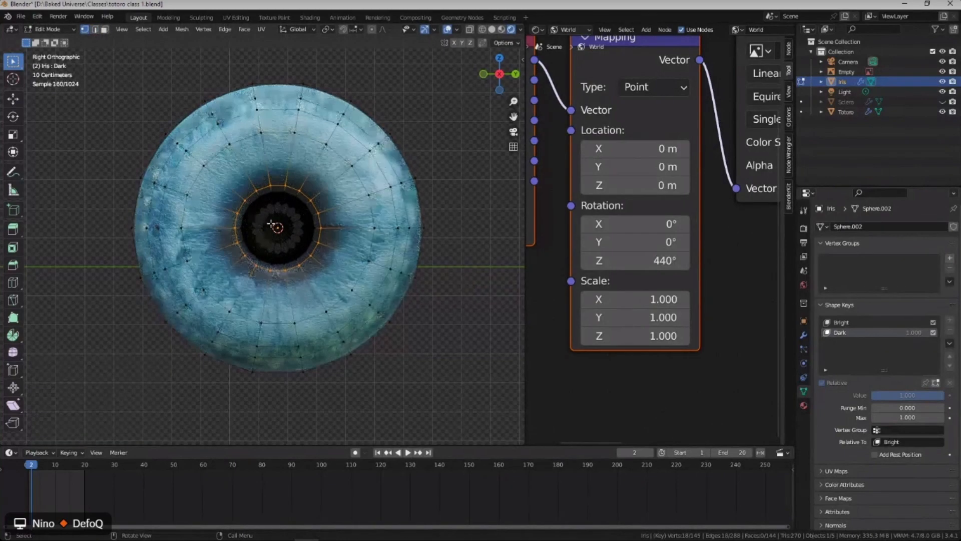
{"action": "left_click", "coordinate": [240, 217]}
{"action": "middle_click_drag", "start_coordinate": [240, 217], "coordinate": [276, 221]}
{"action": "scroll", "coordinate": [246, 220], "scroll_direction": "up", "scroll_amount": 4}
{"action": "key", "text": "3"}
{"action": "left_click", "coordinate": [247, 220], "text": "alt"}
{"action": "scroll", "coordinate": [246, 220], "scroll_direction": "down", "scroll_amount": 4}
{"action": "key", "text": "KP_3"}
{"action": "key", "text": "s"}
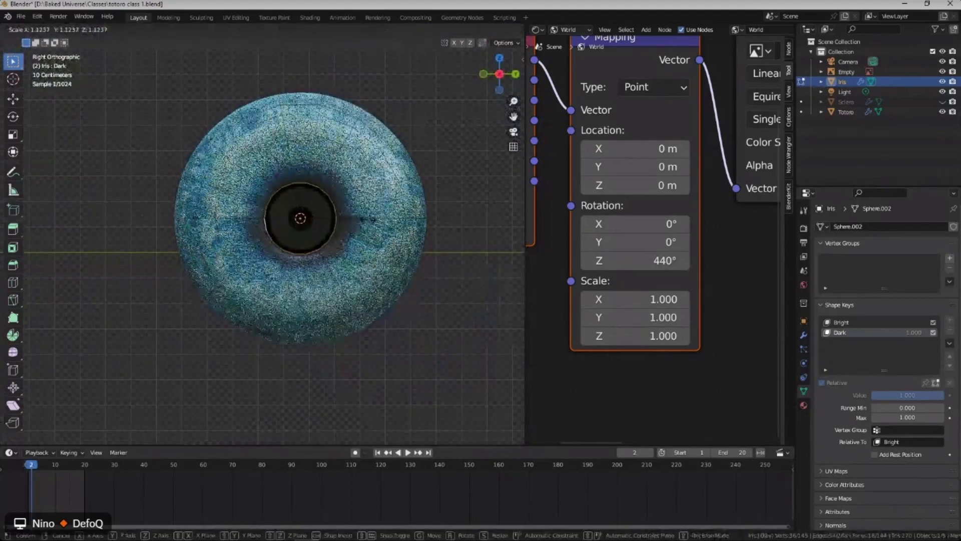
{"action": "right_click", "coordinate": [433, 55]}
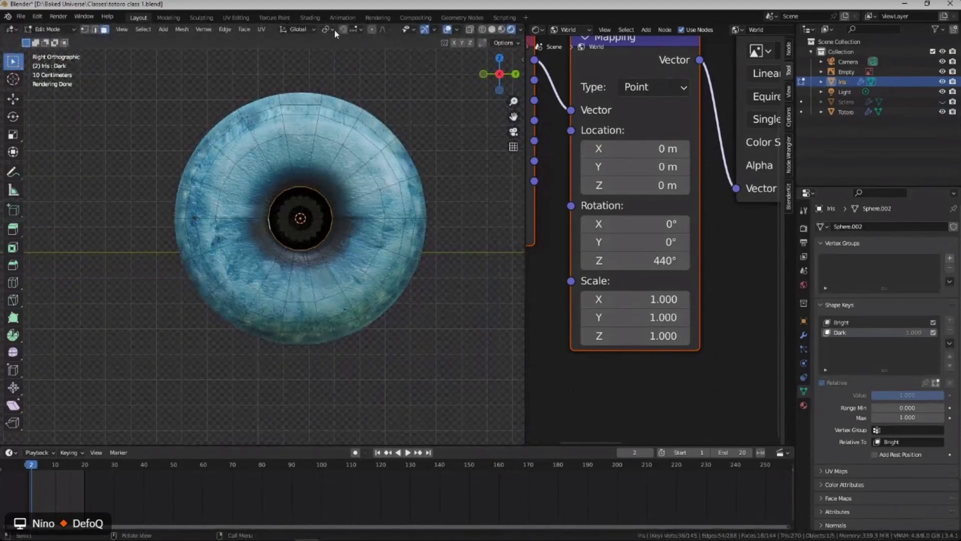
{"action": "key", "text": "s"}
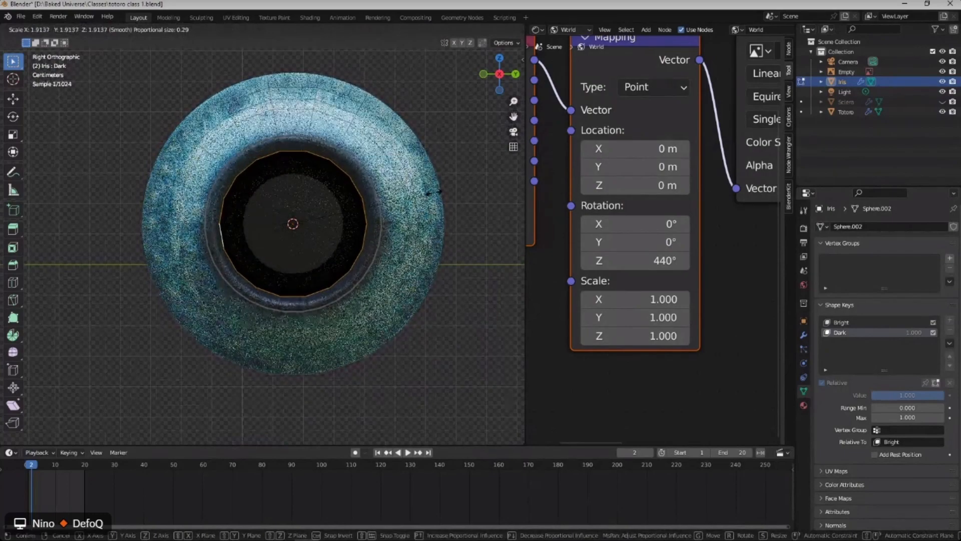
{"action": "left_click", "coordinate": [435, 192]}
{"action": "key", "text": "Tab"}
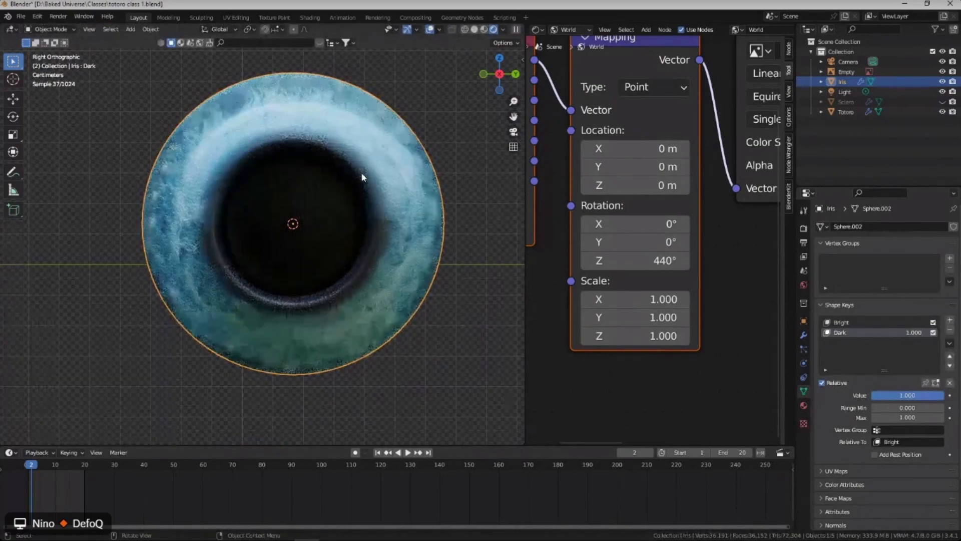
Try the Dark shape key's value at 0.415 and 0.517 to compare the pupil sizes.
{"action": "scroll", "coordinate": [351, 185], "scroll_direction": "down", "scroll_amount": 3}
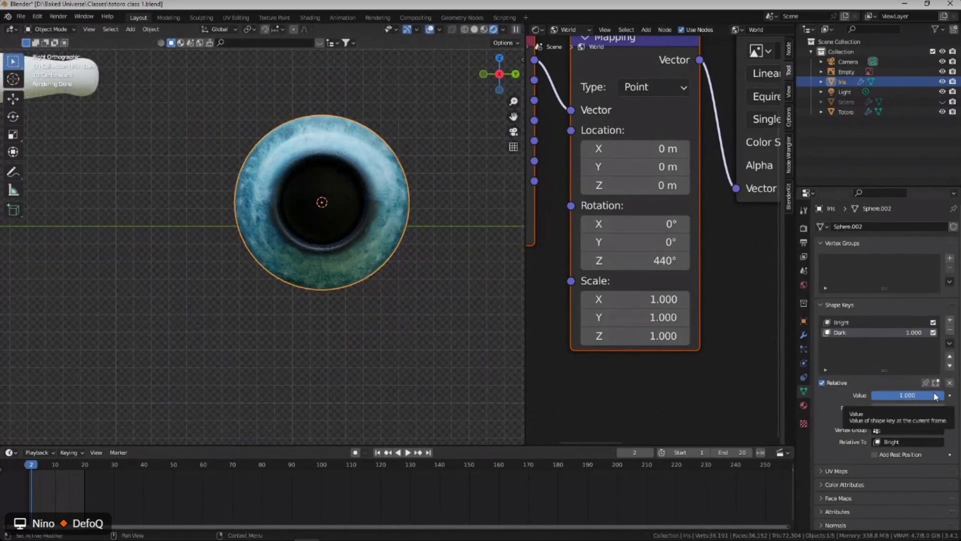
{"action": "mouse_move", "coordinate": [907, 395]}
{"action": "left_mouse_down"}
{"action": "mouse_move", "coordinate": [872, 394]}
{"action": "mouse_move", "coordinate": [943, 395]}
{"action": "mouse_move", "coordinate": [872, 395]}
{"action": "mouse_move", "coordinate": [901, 395]}
{"action": "left_mouse_up"}
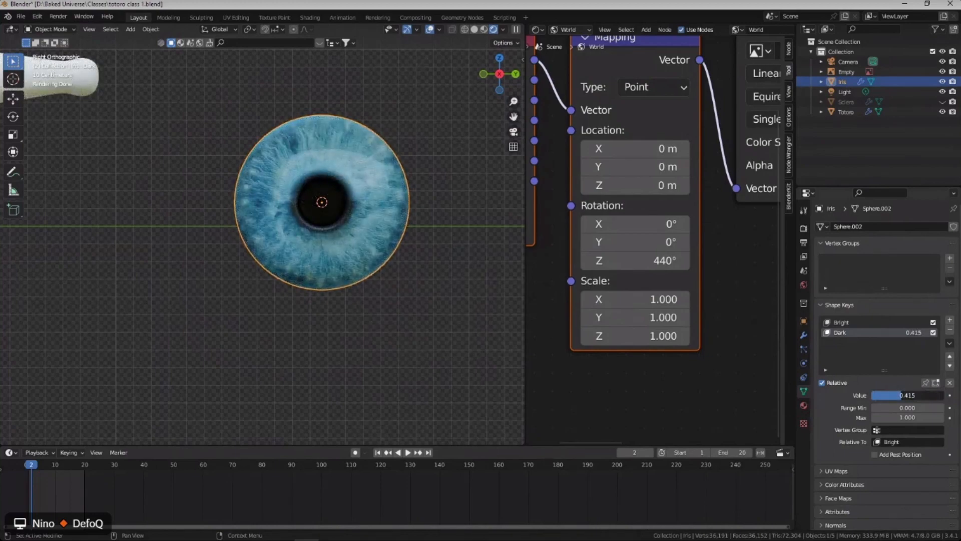
{"action": "mouse_move", "coordinate": [897, 395]}
{"action": "left_mouse_down"}
{"action": "mouse_move", "coordinate": [882, 394]}
{"action": "mouse_move", "coordinate": [916, 395]}
{"action": "mouse_move", "coordinate": [871, 394]}
{"action": "mouse_move", "coordinate": [909, 395]}
{"action": "left_mouse_up"}
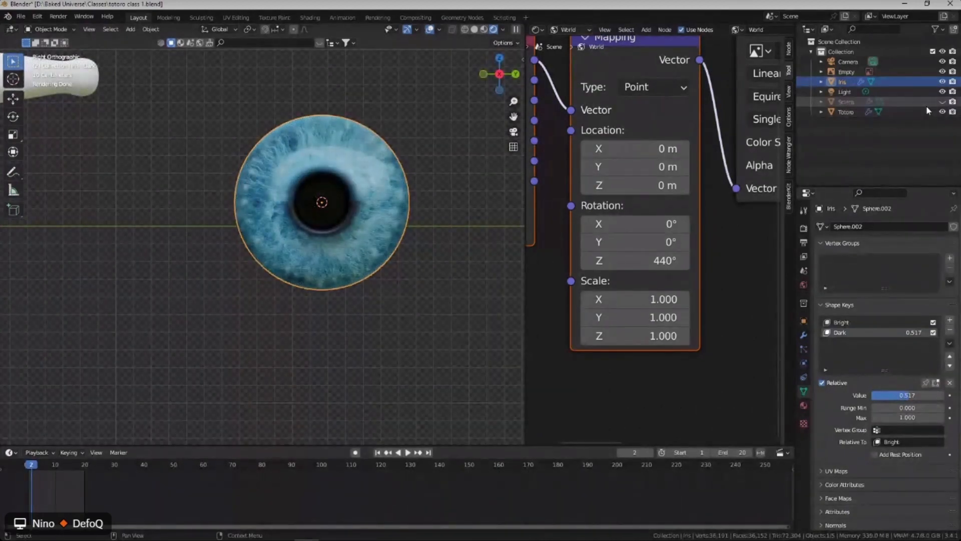
Unhide the sclera, set the Dark shape key's value to 0.898 and save the file.
{"action": "left_click", "coordinate": [943, 102]}
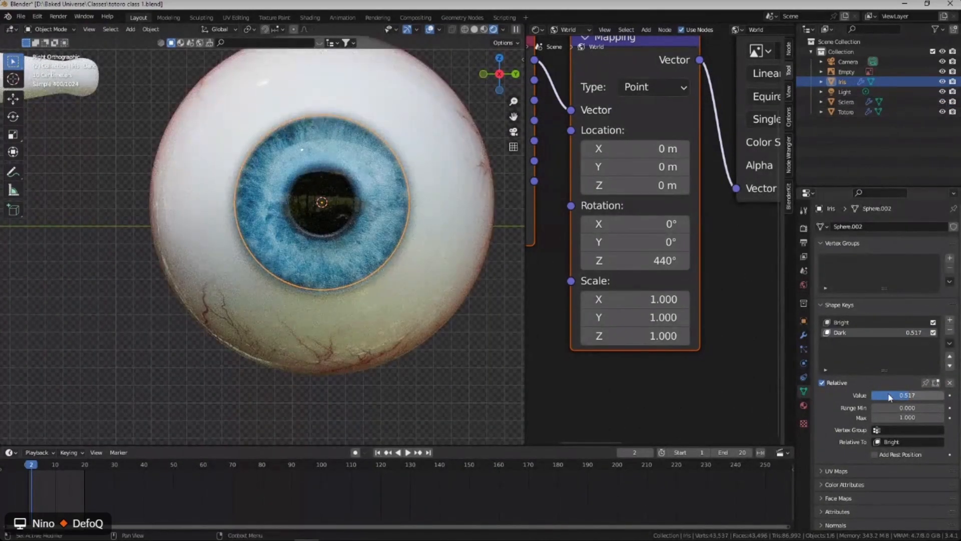
{"action": "left_click_drag", "start_coordinate": [912, 398], "coordinate": [936, 398]}
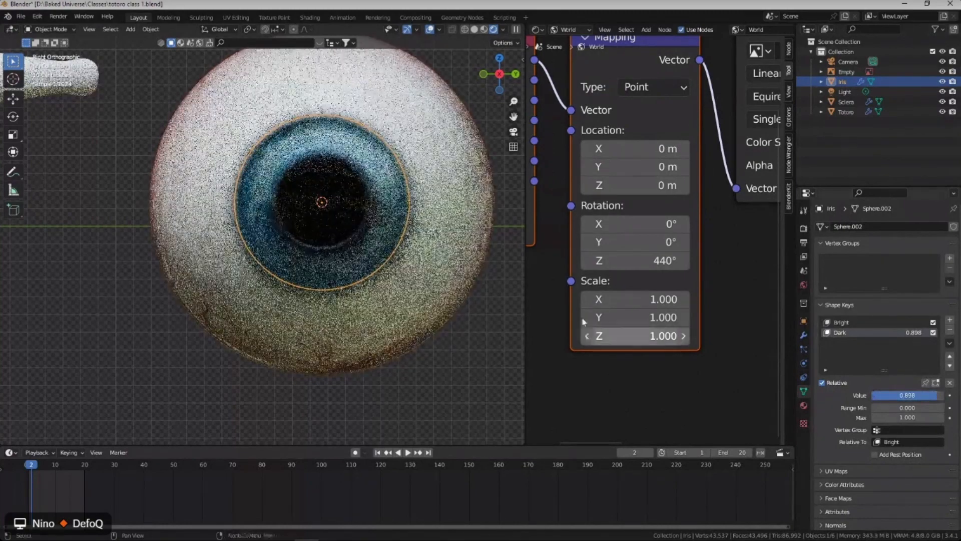
{"action": "key", "text": "ctrl+s"}
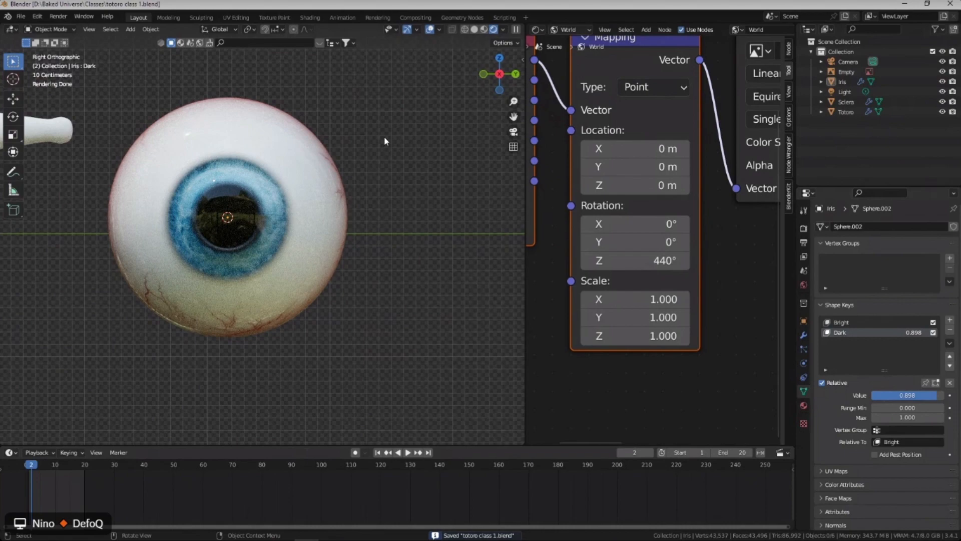
{"action": "middle_click_drag", "start_coordinate": [302, 149], "coordinate": [260, 172], "text": "shift"}
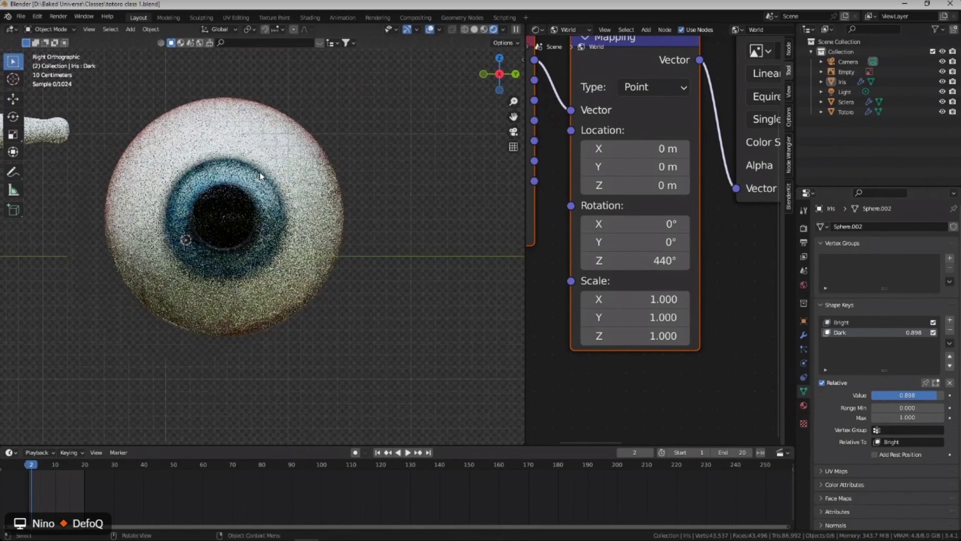
{"action": "key", "text": "ctrl+s"}
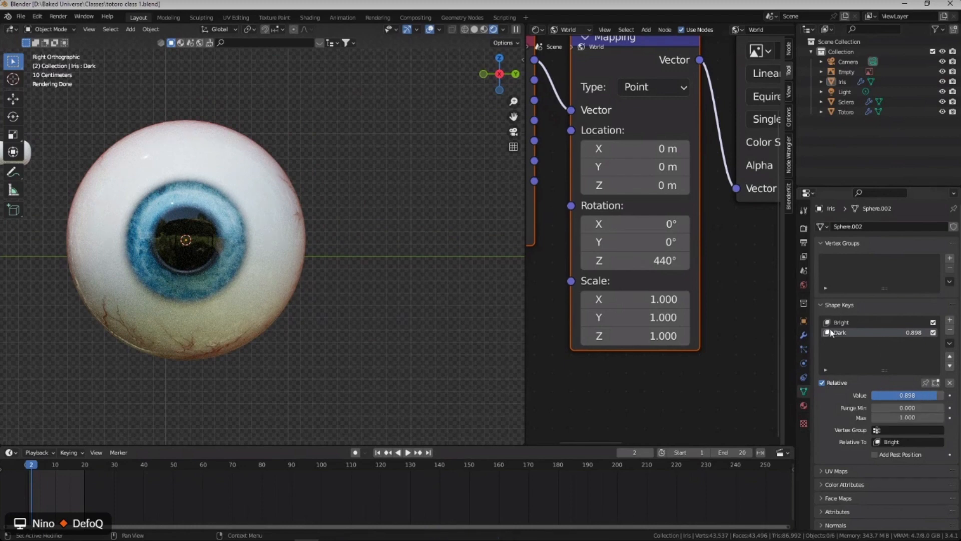
Select the iris, set its Dark shape key's value to 0.762 and save the file.
{"action": "left_click", "coordinate": [199, 215]}
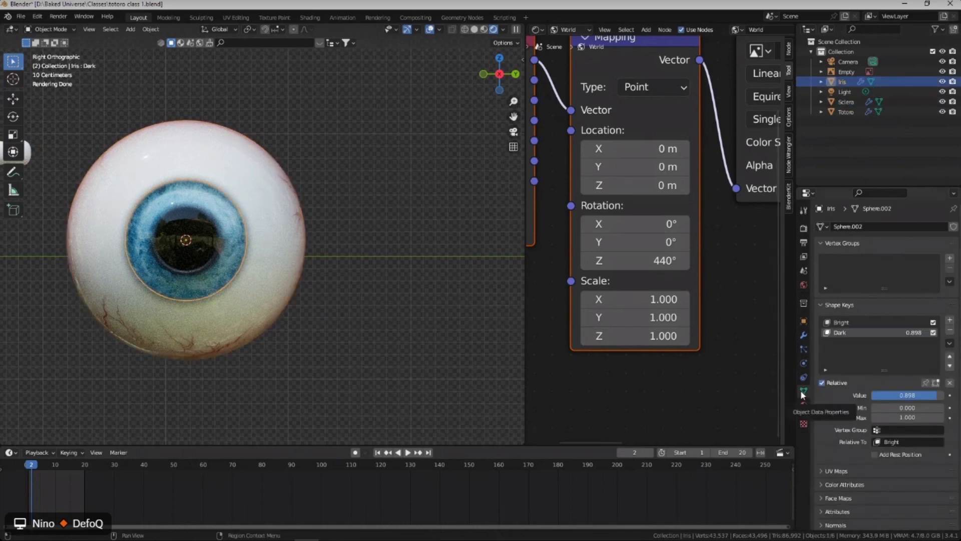
{"action": "mouse_move", "coordinate": [924, 398]}
{"action": "left_mouse_down"}
{"action": "mouse_move", "coordinate": [907, 396]}
{"action": "mouse_move", "coordinate": [926, 396]}
{"action": "left_mouse_up"}
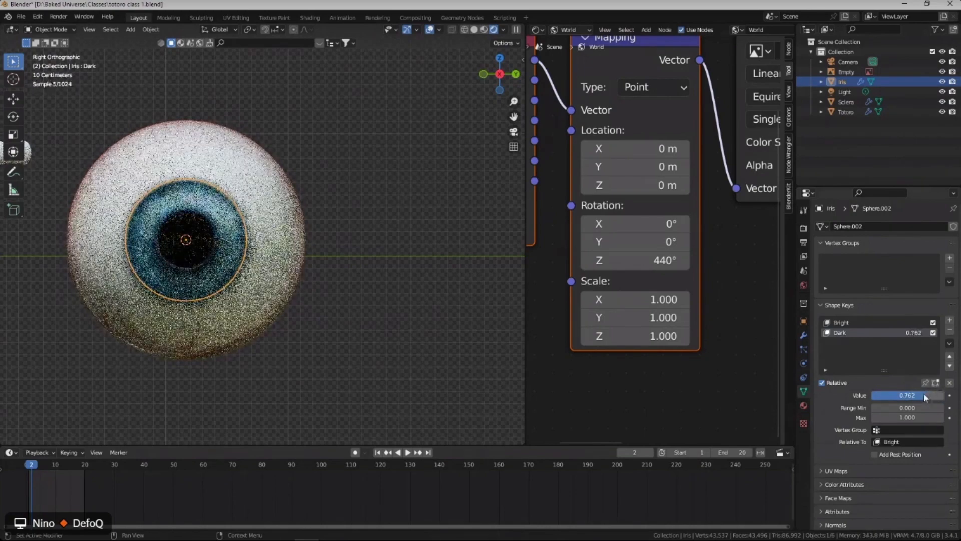
{"action": "key", "text": "ctrl+s"}
Set the Dark shape key's value to 0.000 and save the file.
{"action": "middle_click_drag", "start_coordinate": [253, 212], "coordinate": [229, 204]}
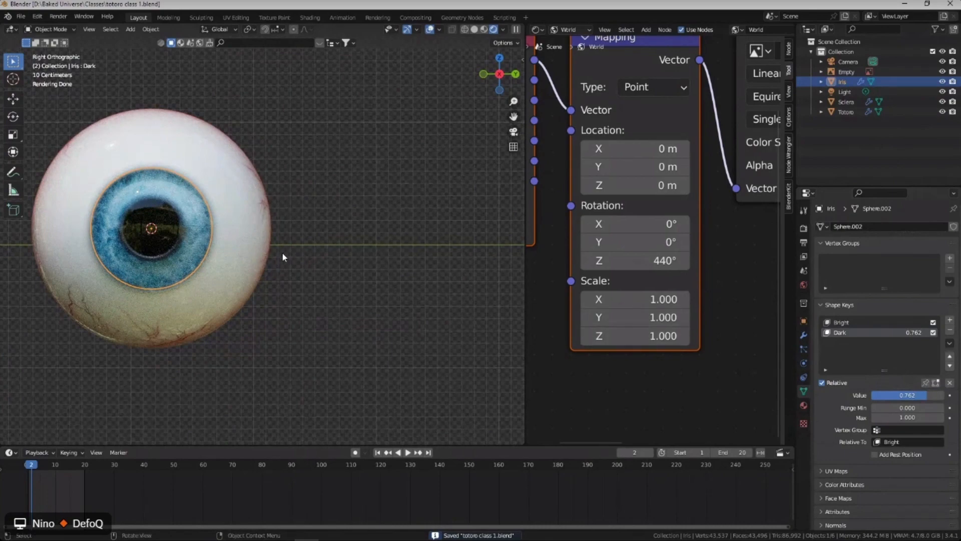
{"action": "middle_click_drag", "start_coordinate": [181, 240], "coordinate": [197, 241], "text": "shift"}
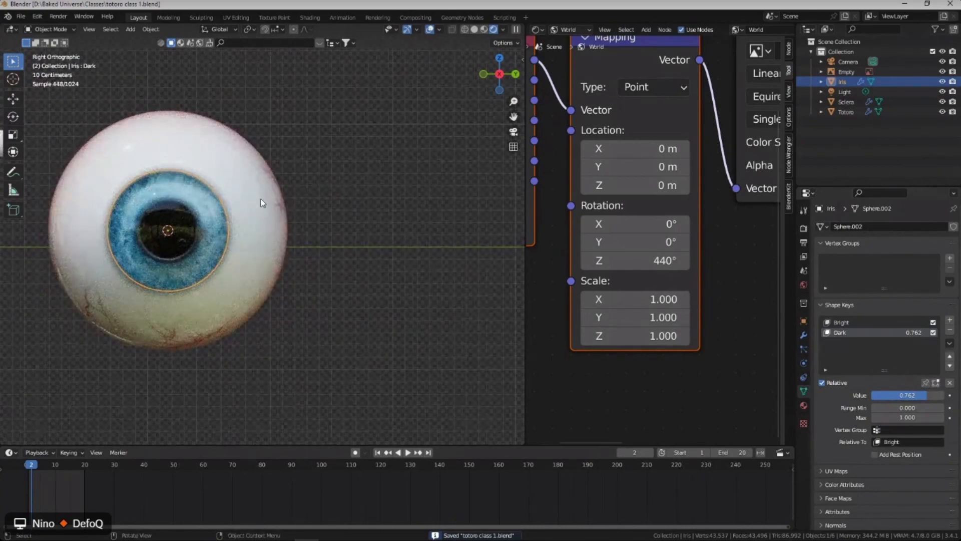
{"action": "middle_click_drag", "start_coordinate": [262, 200], "coordinate": [207, 192], "text": "shift"}
{"action": "scroll", "coordinate": [295, 184], "scroll_direction": "down", "scroll_amount": 1}
{"action": "middle_click_drag", "start_coordinate": [269, 176], "coordinate": [272, 195], "text": "shift"}
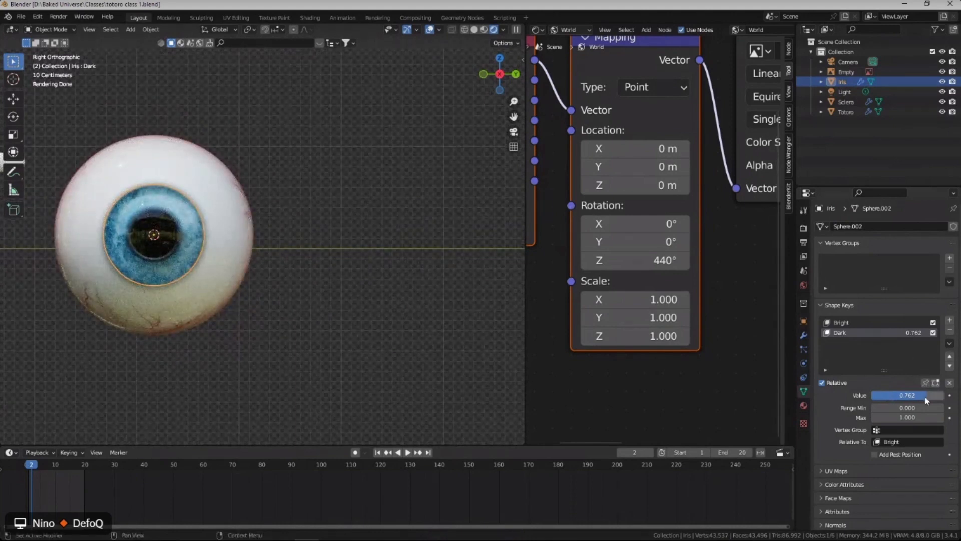
{"action": "left_click_drag", "start_coordinate": [926, 399], "coordinate": [872, 399]}
{"action": "key", "text": "ctrl+s"}
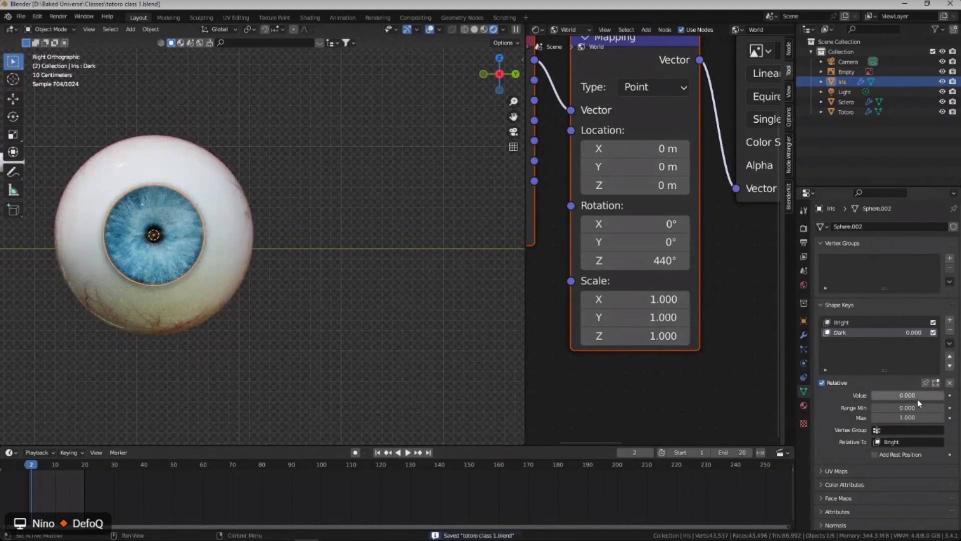
Add a driver to the Dark shape key's value and open the Drivers editor in a widened area replacing the world node editor.
{"action": "right_click", "coordinate": [916, 397]}
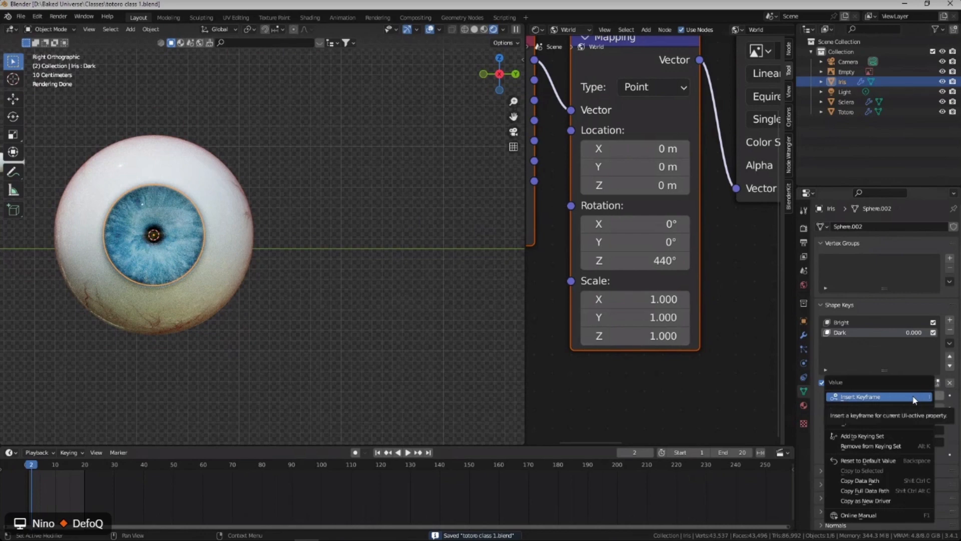
{"action": "left_click", "coordinate": [892, 411]}
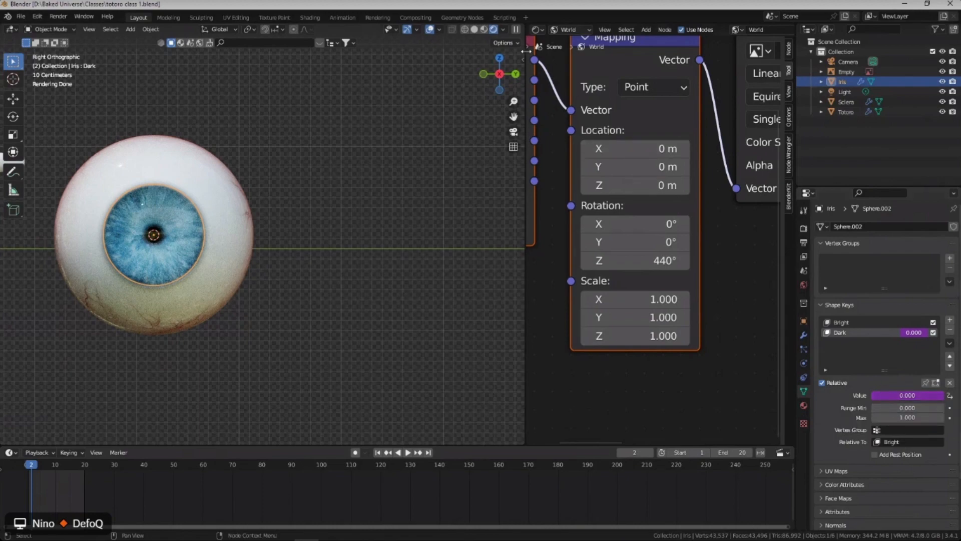
{"action": "left_click_drag", "start_coordinate": [527, 51], "coordinate": [437, 51]}
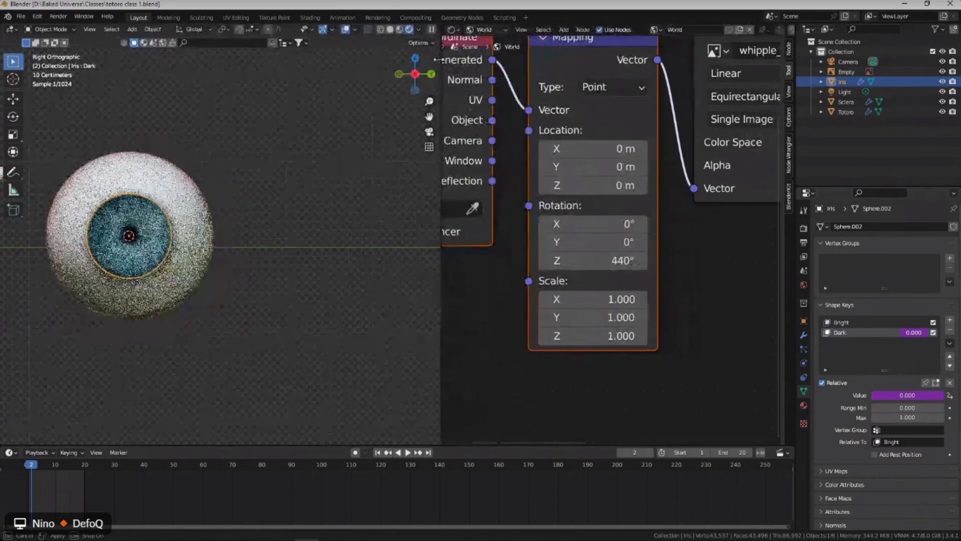
{"action": "left_click", "coordinate": [449, 30]}
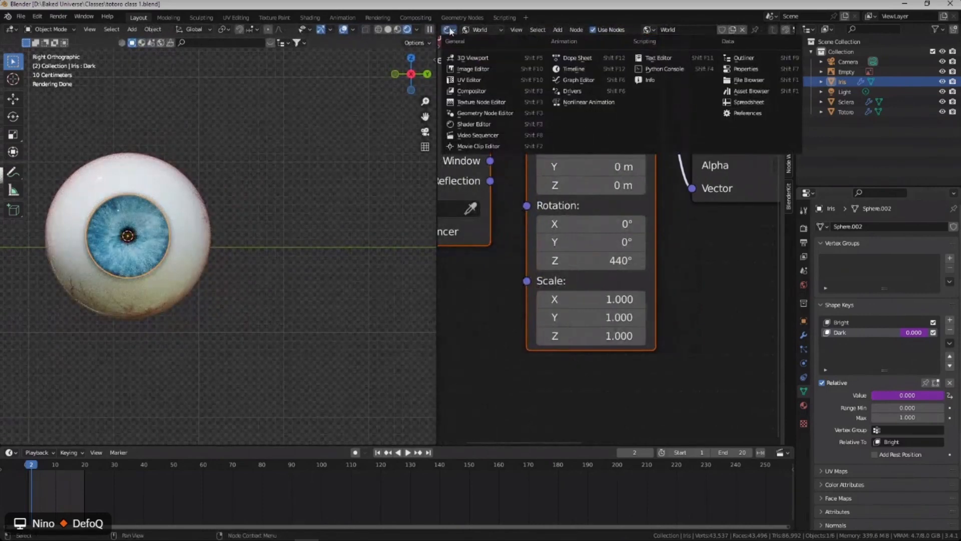
{"action": "left_click", "coordinate": [571, 91]}
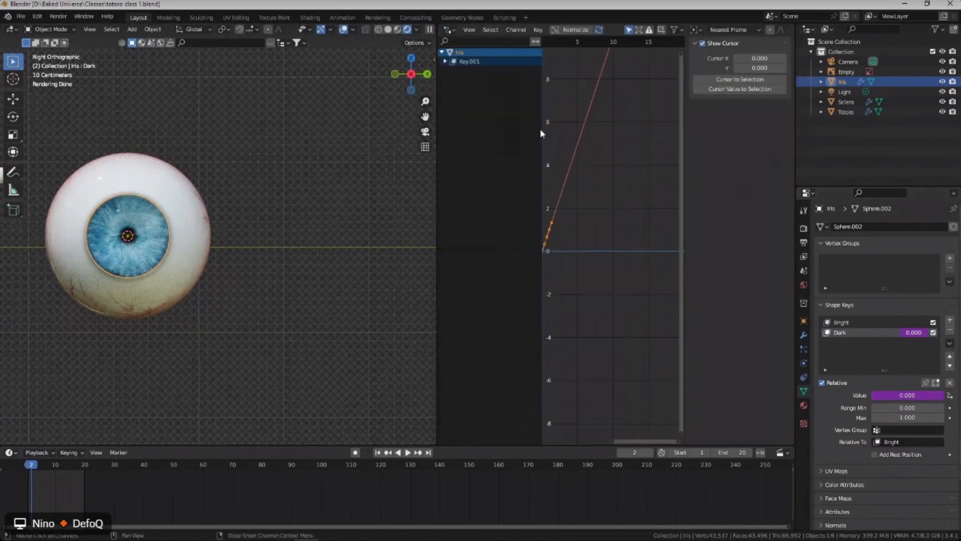
{"action": "scroll", "coordinate": [594, 105], "scroll_direction": "down", "scroll_amount": 8}
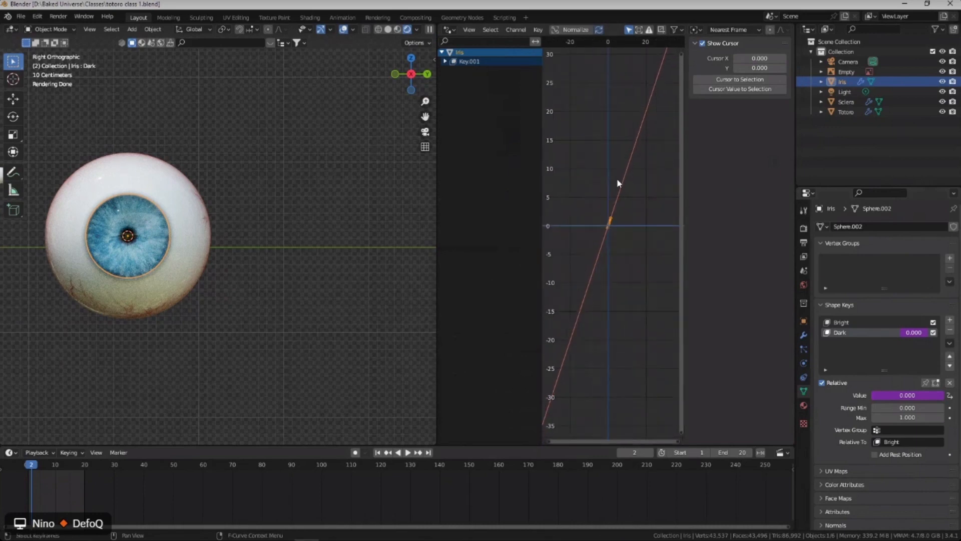
{"action": "scroll", "coordinate": [619, 219], "scroll_direction": "up", "scroll_amount": 3}
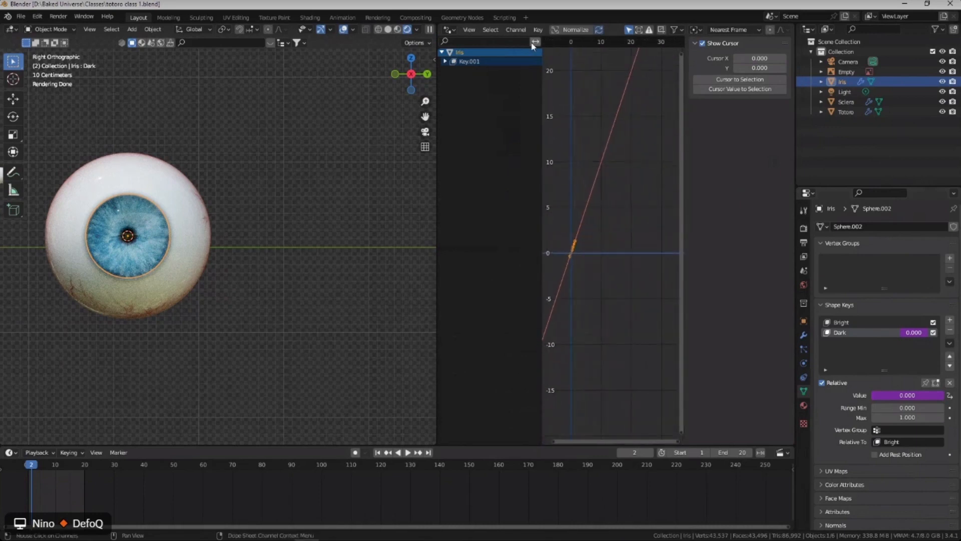
Expand the Key.001 channel, select the Value (Dark) driver curve and show its driver settings.
{"action": "left_click", "coordinate": [460, 62]}
{"action": "left_click", "coordinate": [445, 61]}
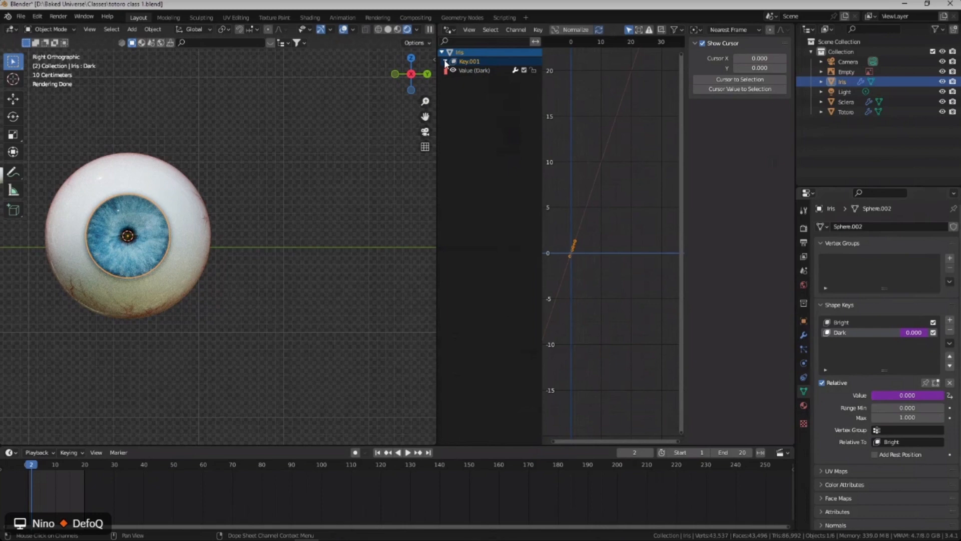
{"action": "left_click", "coordinate": [473, 71]}
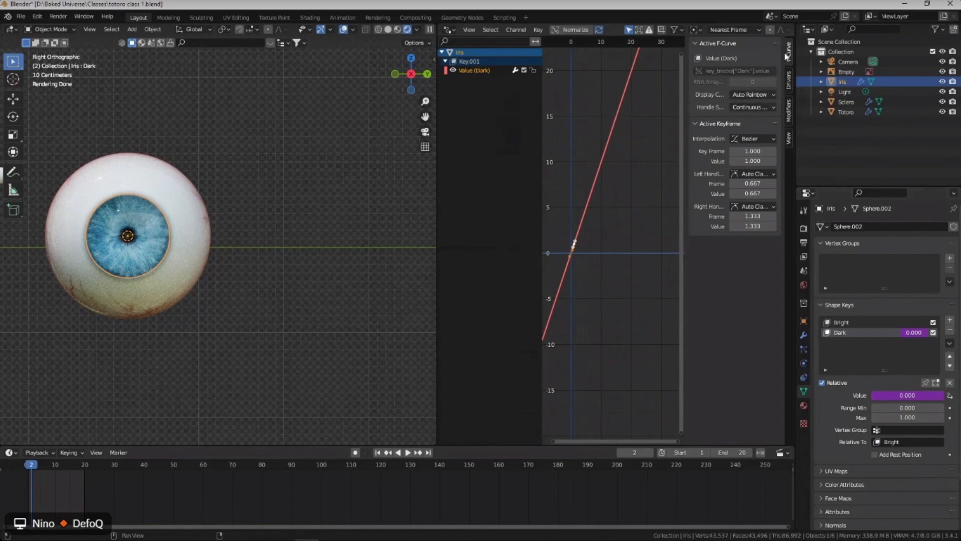
{"action": "left_click", "coordinate": [788, 80]}
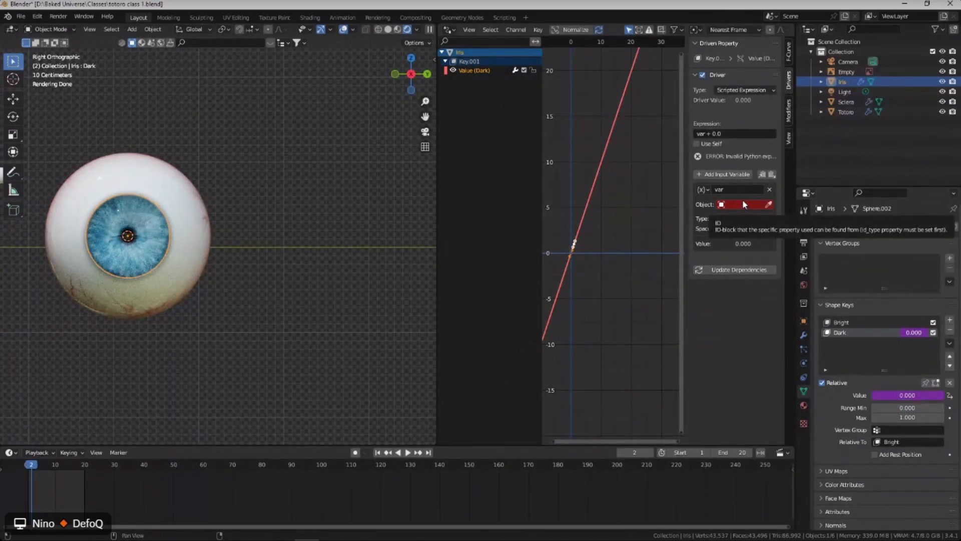
Deselect the iris and add a mesh circle with 30 vertices at the eye's centre.
{"action": "left_click", "coordinate": [337, 181]}
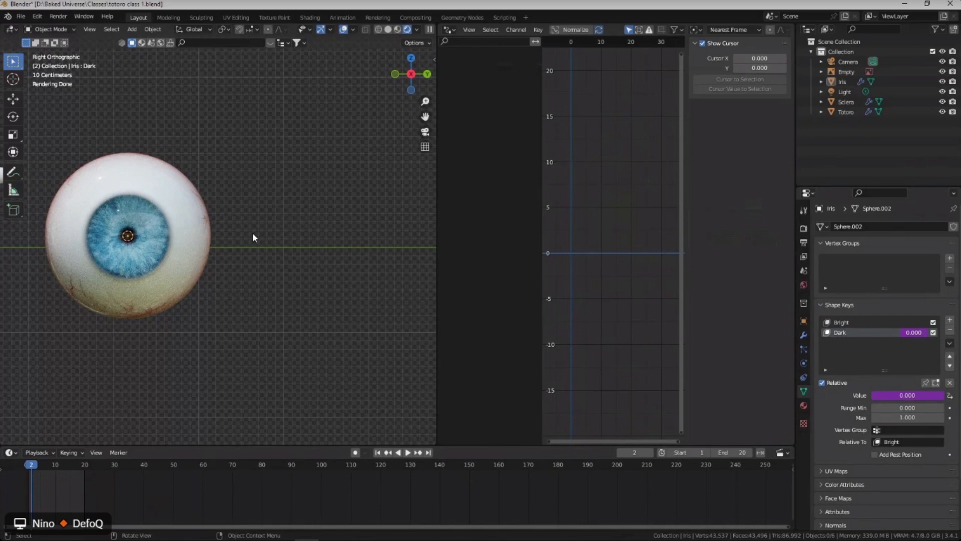
{"action": "scroll", "coordinate": [254, 234], "scroll_direction": "up", "scroll_amount": 1}
{"action": "scroll", "coordinate": [252, 225], "scroll_direction": "down", "scroll_amount": 1}
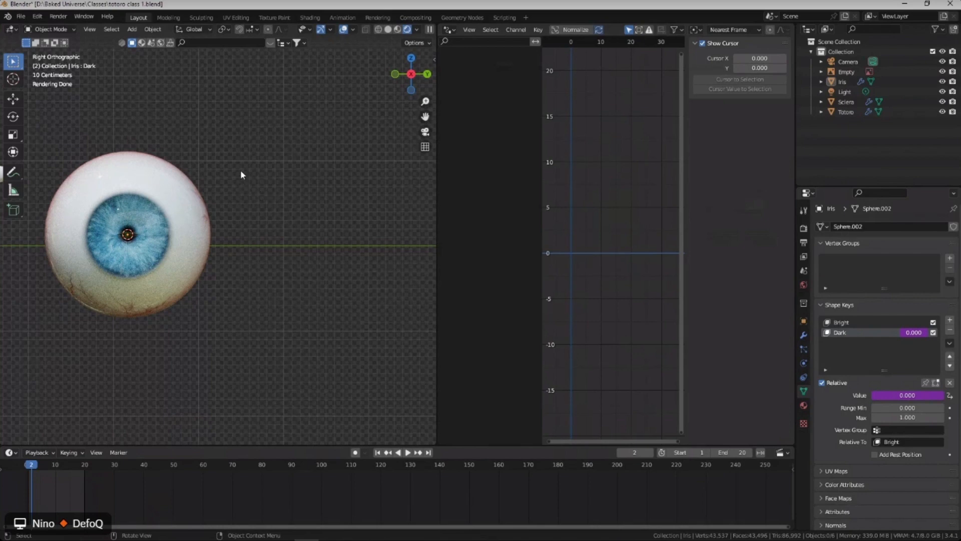
{"action": "key", "text": "shift+a"}
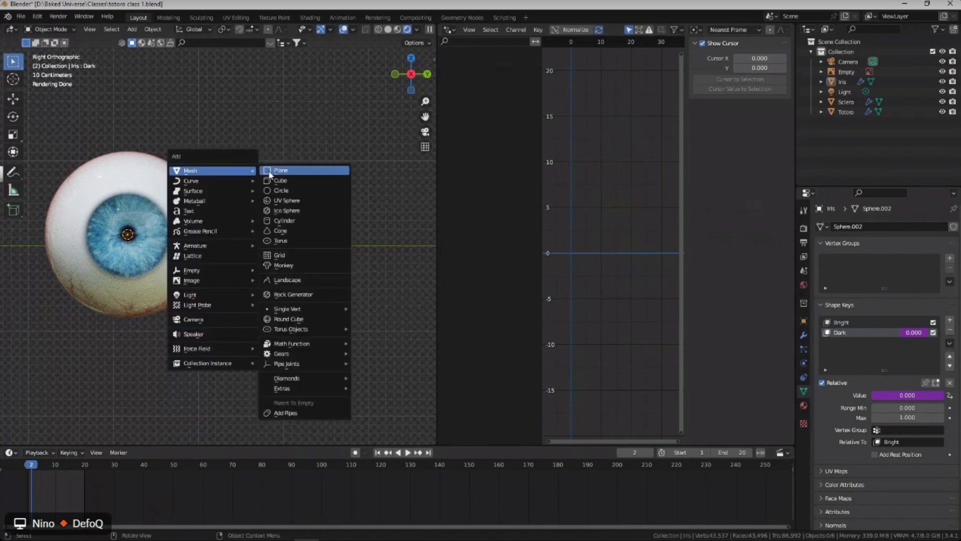
{"action": "left_click", "coordinate": [281, 191]}
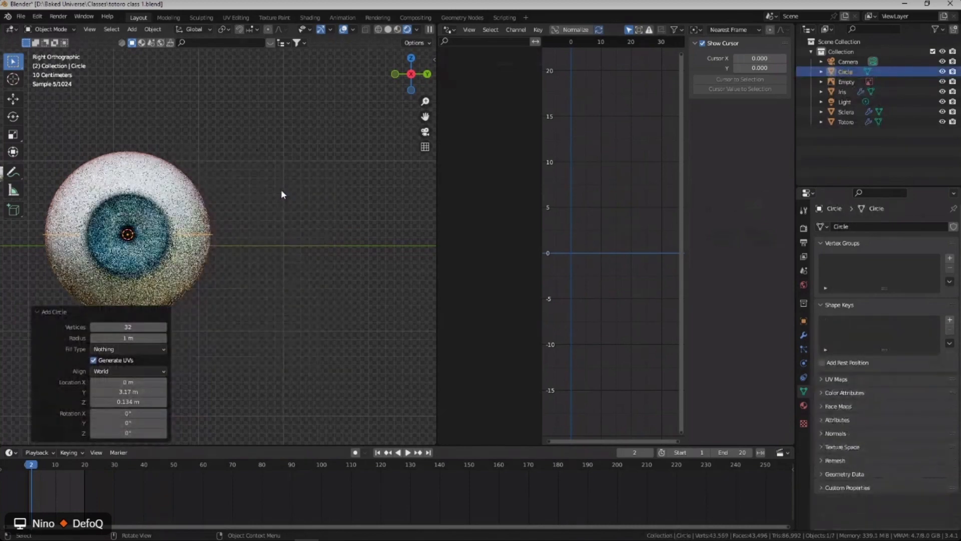
{"action": "left_click", "coordinate": [142, 326]}
{"action": "type", "text": "30"}
{"action": "key", "text": "Return"}
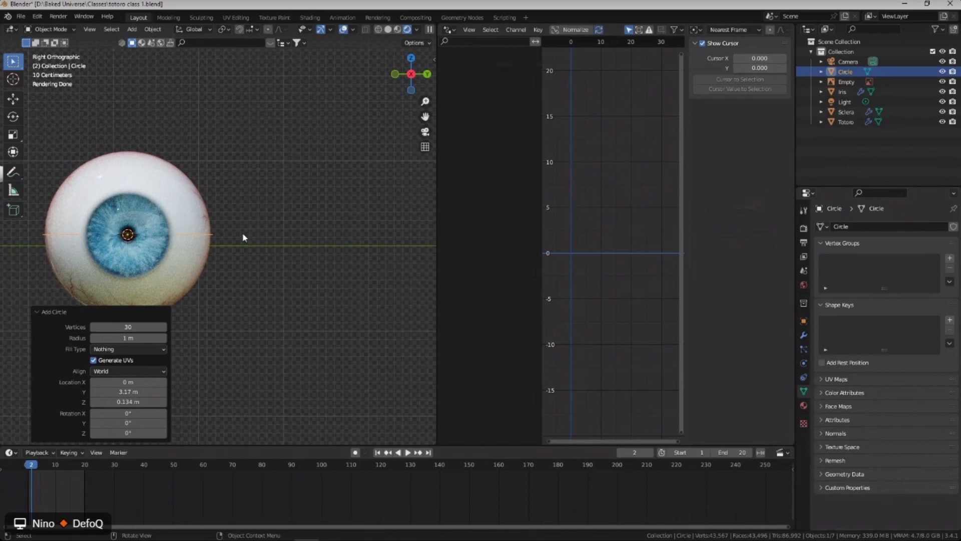
Move the circle about 2 m along Y, clear of the eye, and rotate it 90° about Y.
{"action": "key", "text": "g"}
{"action": "key", "text": "y"}
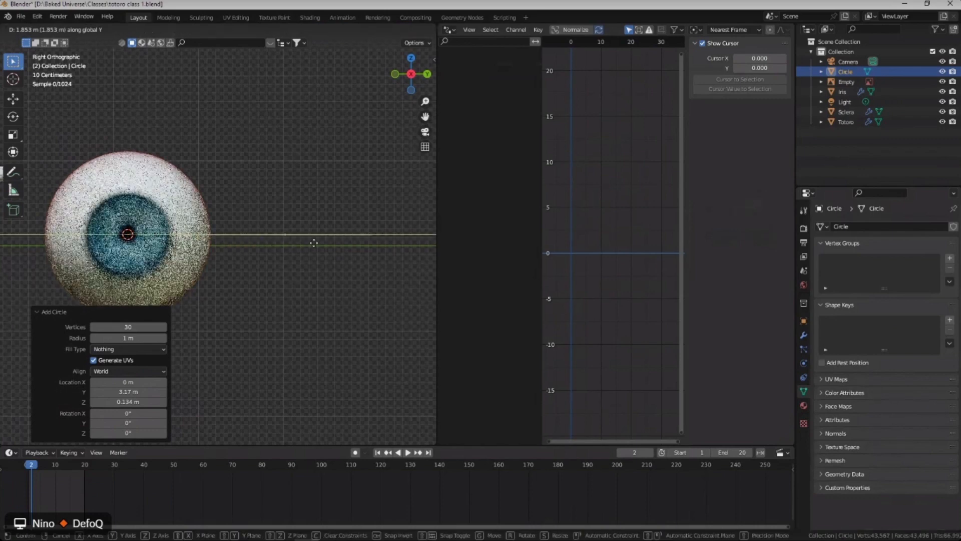
{"action": "left_click", "coordinate": [326, 241]}
{"action": "type", "text": "ry"}
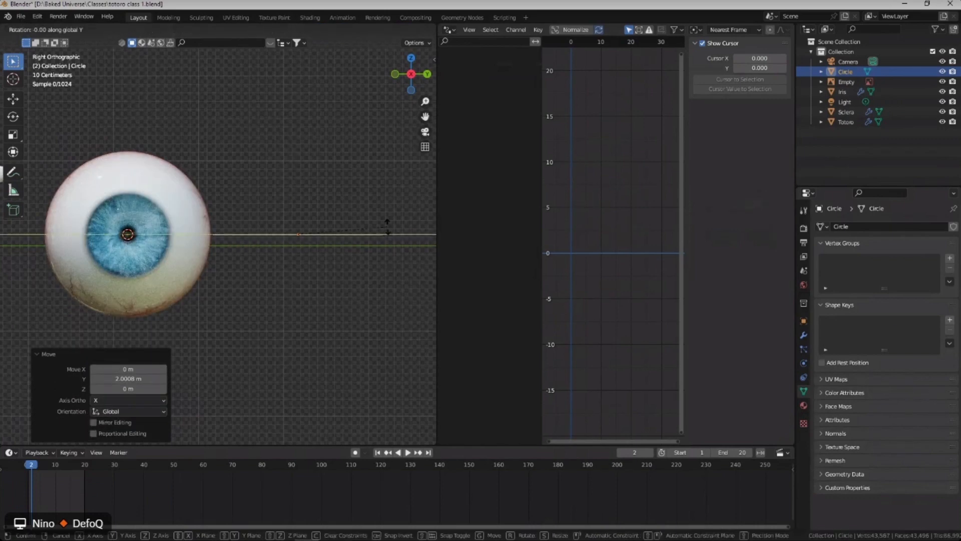
{"action": "type", "text": "90"}
{"action": "key", "text": "Return"}
Scale the circle down to about 0.311 and place it beside the upper part of the eye.
{"action": "key", "text": "s"}
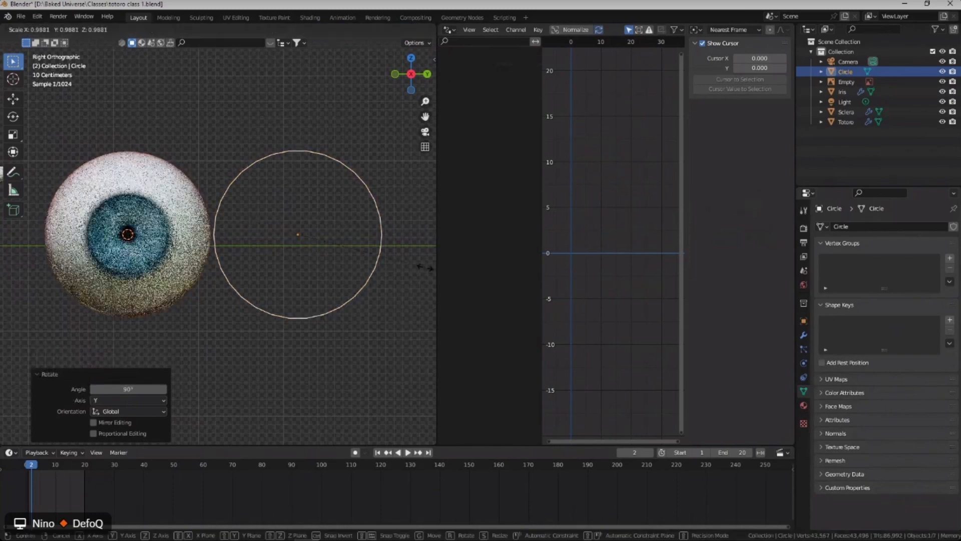
{"action": "left_click", "coordinate": [332, 238]}
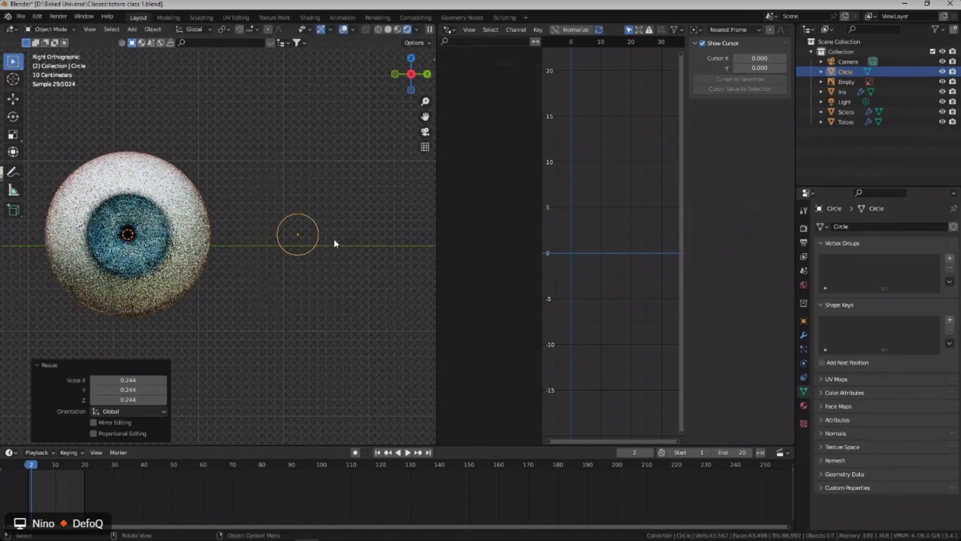
{"action": "key", "text": "s"}
{"action": "left_click", "coordinate": [345, 253]}
{"action": "key", "text": "g"}
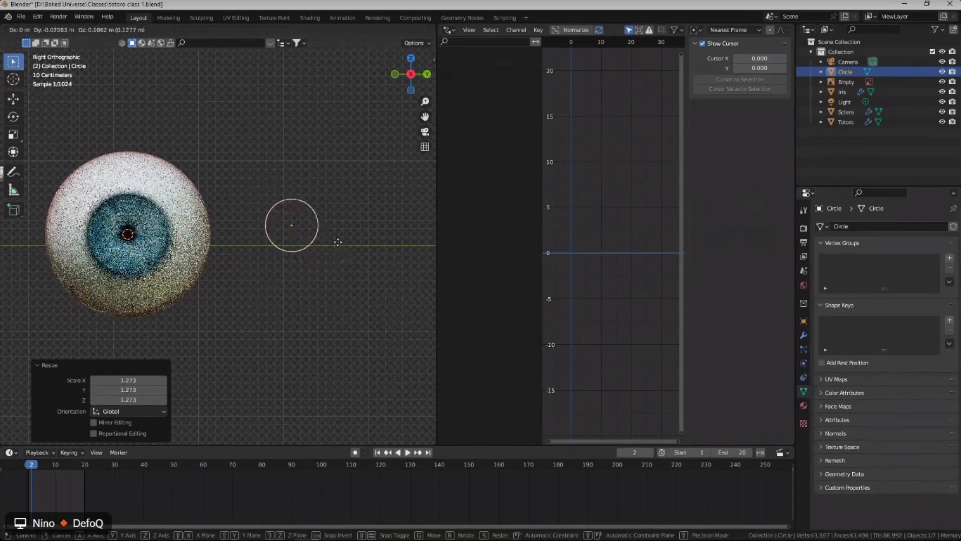
{"action": "left_click", "coordinate": [310, 203]}
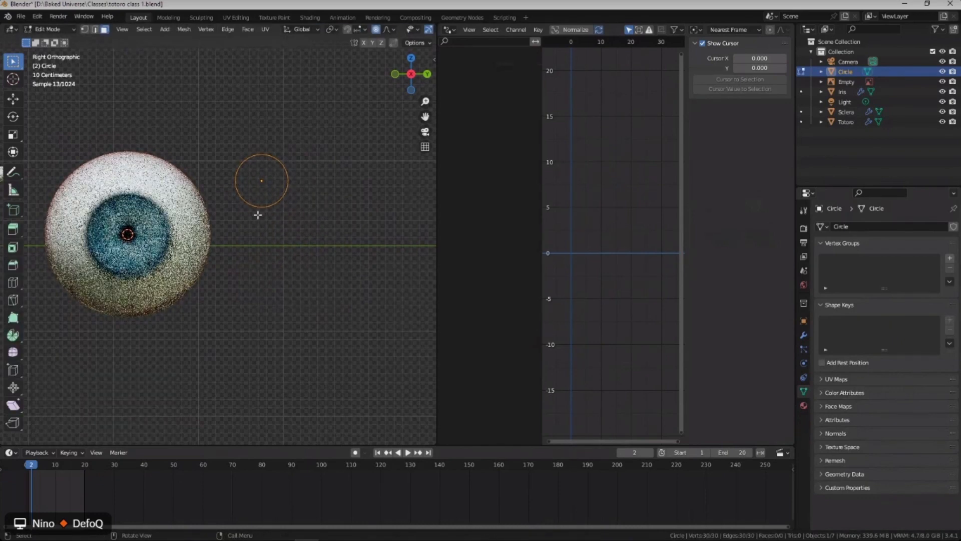
Rotate all of the circle's vertices 90° about X in Edit Mode.
{"action": "key", "text": "Tab"}
{"action": "scroll", "coordinate": [271, 196], "scroll_direction": "up", "scroll_amount": 3}
{"action": "scroll", "coordinate": [270, 195], "scroll_direction": "up", "scroll_amount": 1}
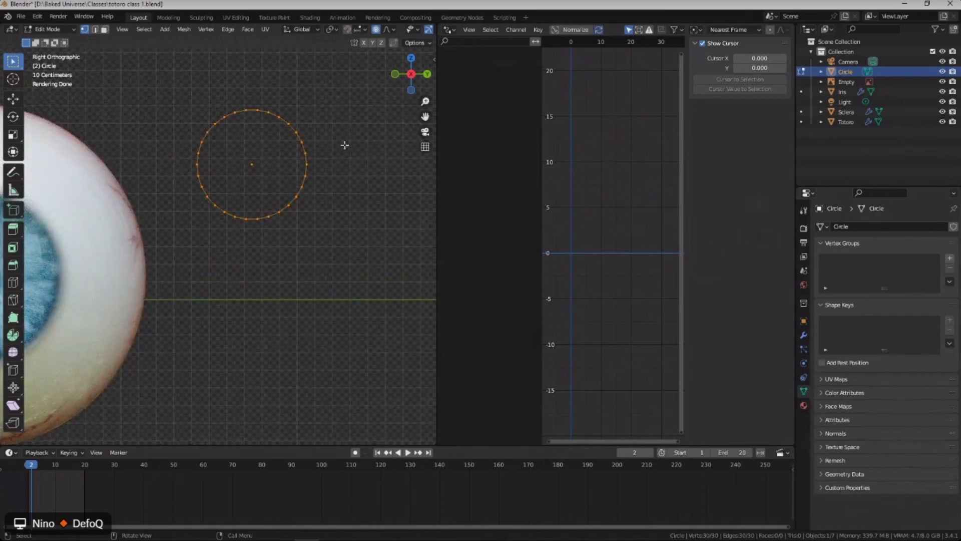
{"action": "key", "text": "r"}
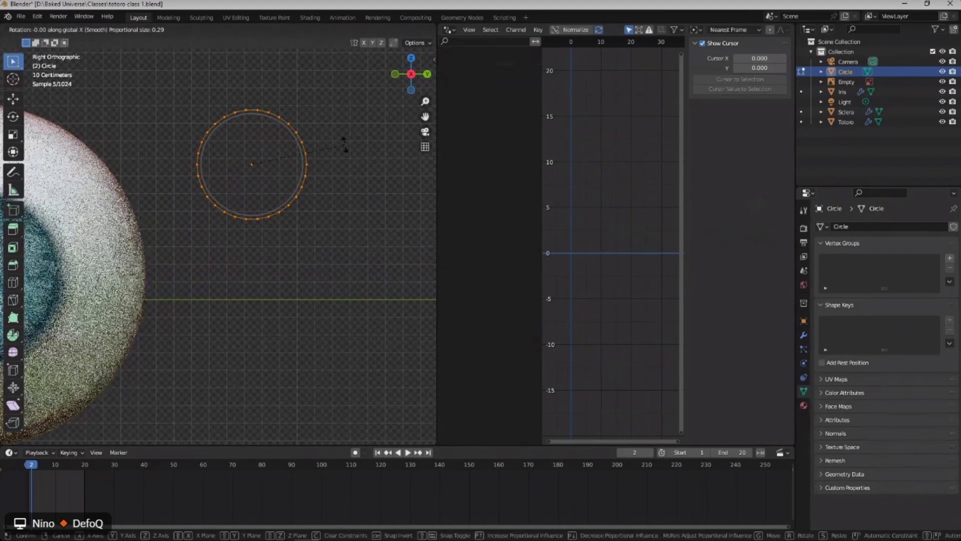
{"action": "type", "text": "90"}
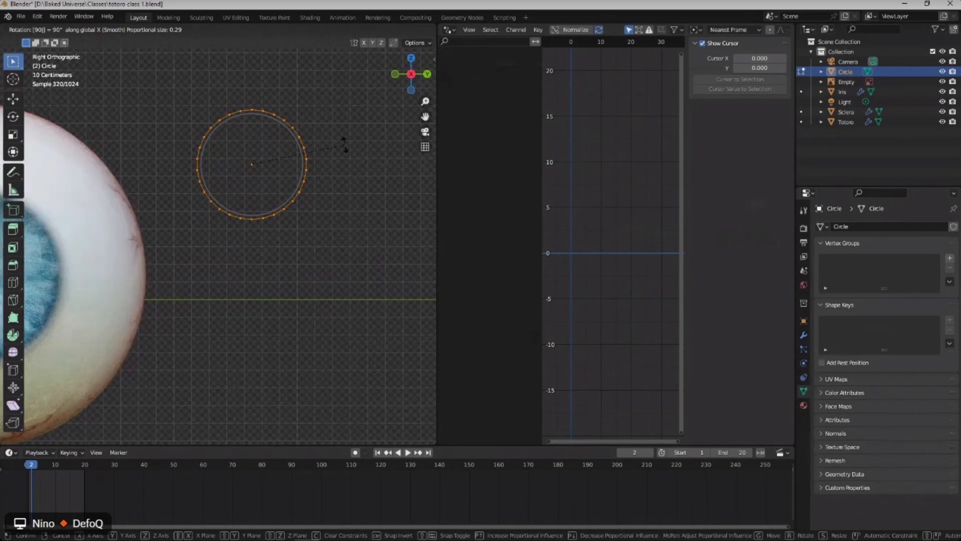
{"action": "key", "text": "Return"}
Select the lower half of the circle's vertices.
{"action": "scroll", "coordinate": [230, 173], "scroll_direction": "up", "scroll_amount": 3}
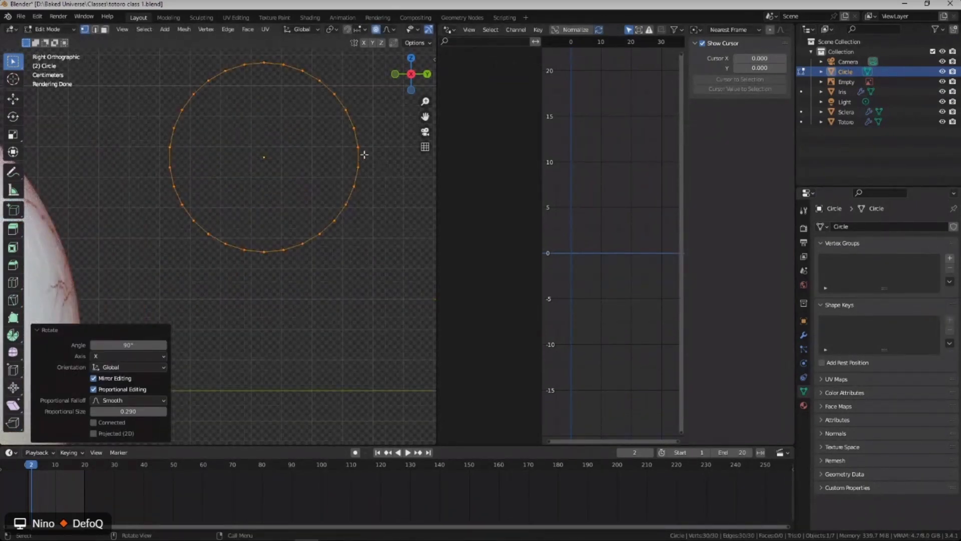
{"action": "left_click_drag", "start_coordinate": [395, 307], "coordinate": [144, 157]}
{"action": "scroll", "coordinate": [208, 186], "scroll_direction": "down", "scroll_amount": 4}
{"action": "scroll", "coordinate": [207, 186], "scroll_direction": "down", "scroll_amount": 1}
{"action": "key", "text": "g"}
{"action": "key", "text": "z"}
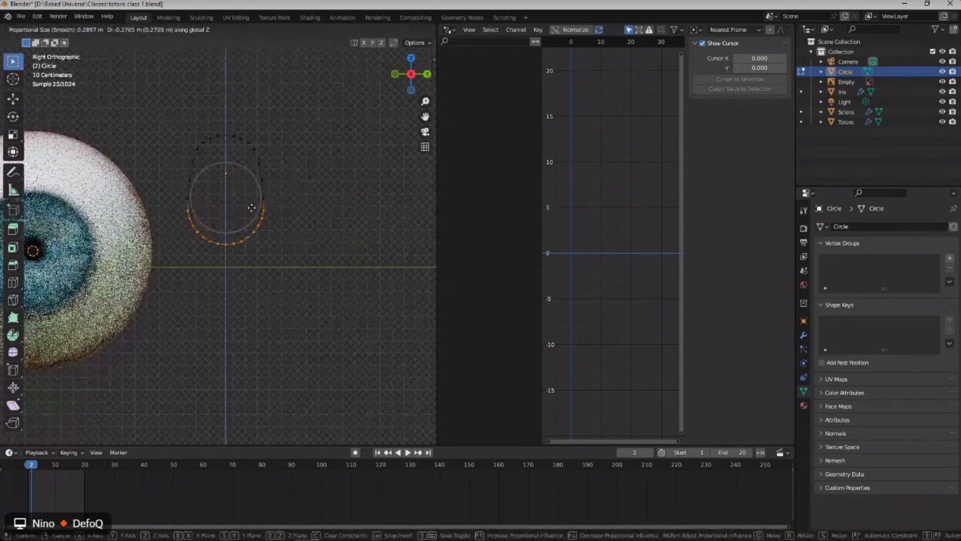
{"action": "right_click", "coordinate": [254, 208]}
Turn off proportional editing, lower the selected vertices along Z to form a vertical capsule about 1.77 m long, and return to Object Mode.
{"action": "left_click", "coordinate": [376, 30]}
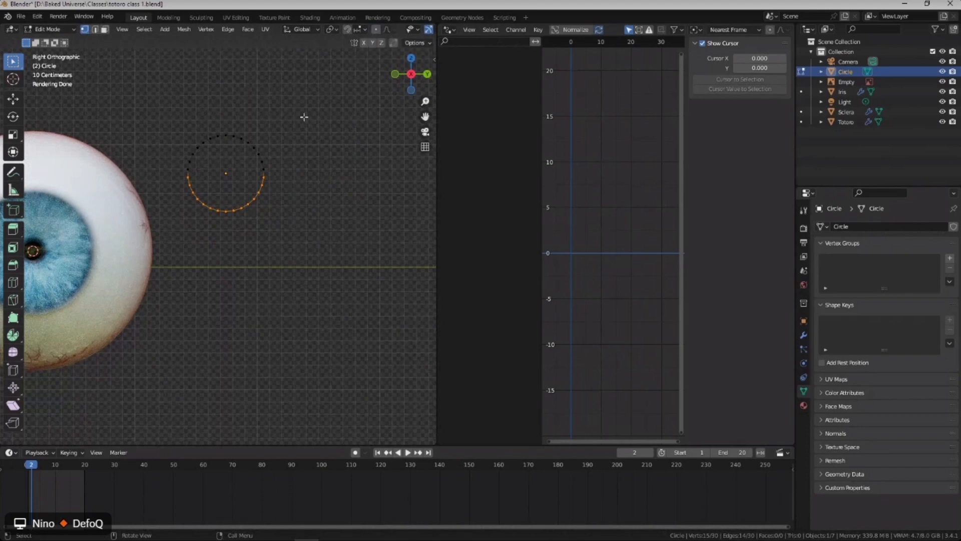
{"action": "key", "text": "g"}
{"action": "key", "text": "z"}
{"action": "left_click", "coordinate": [277, 268]}
{"action": "key", "text": "g"}
{"action": "key", "text": "z"}
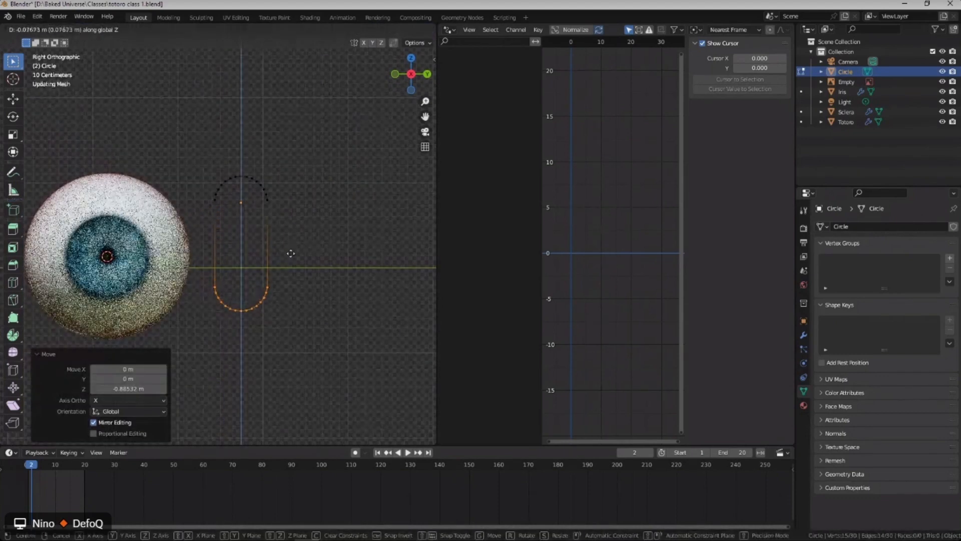
{"action": "left_click", "coordinate": [291, 272]}
{"action": "key", "text": "g"}
{"action": "key", "text": "z"}
{"action": "left_click", "coordinate": [290, 270]}
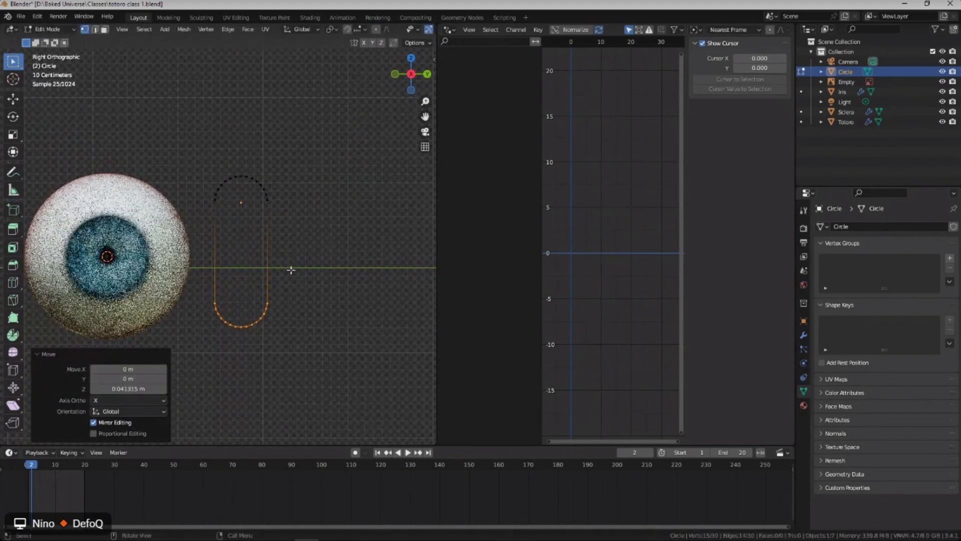
{"action": "middle_click_drag", "start_coordinate": [246, 225], "coordinate": [274, 215], "text": "shift"}
{"action": "key", "text": "Tab"}
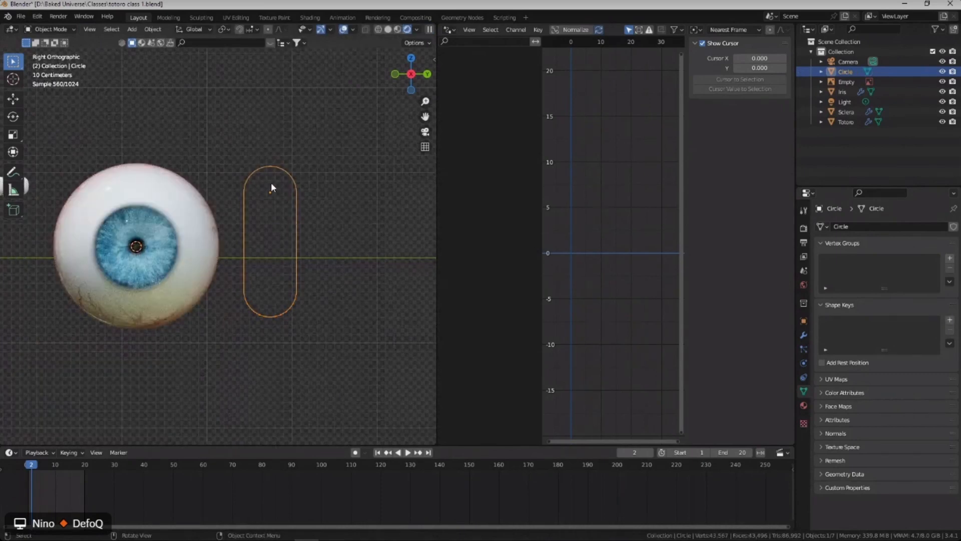
Snap the 3D cursor to the capsule's origin and add a second 30-vertex circle there, scaled to about 0.254.
{"action": "key", "text": "shift+s"}
{"action": "left_click", "coordinate": [289, 223]}
{"action": "key", "text": "shift+a"}
{"action": "mouse_move", "coordinate": [299, 203]}
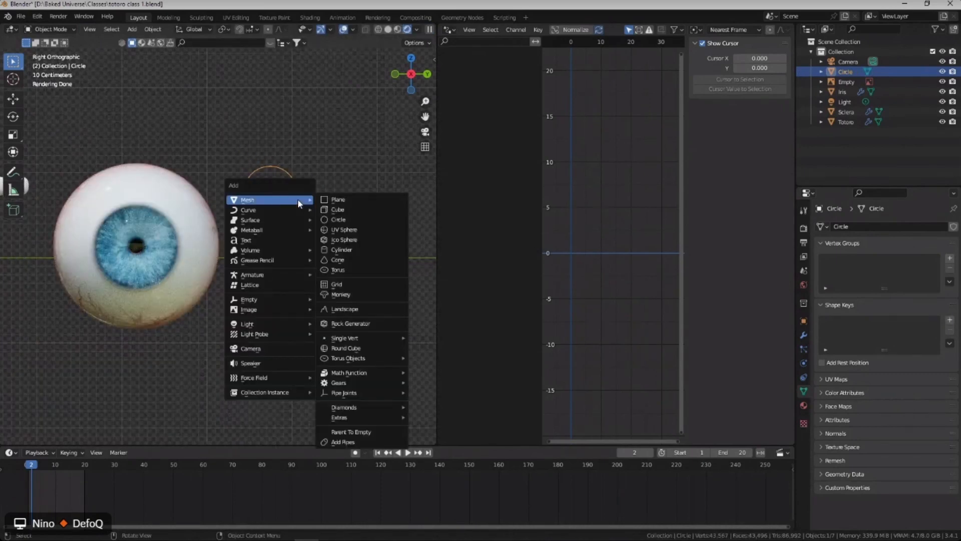
{"action": "left_click", "coordinate": [343, 218]}
{"action": "key", "text": "s"}
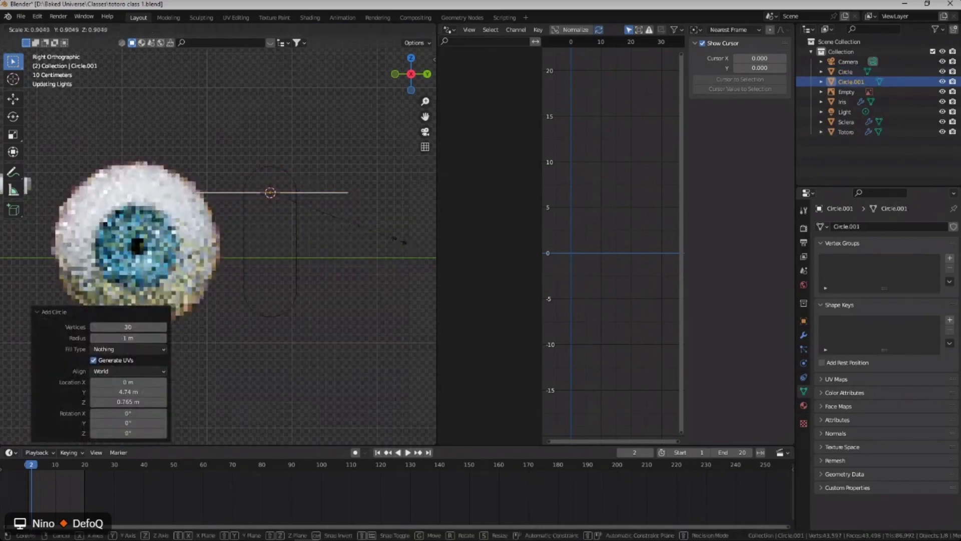
{"action": "left_click", "coordinate": [309, 201]}
Rotate the small circle 90° about Y so it lies flat inside the capsule's upper end.
{"action": "scroll", "coordinate": [283, 188], "scroll_direction": "up", "scroll_amount": 3}
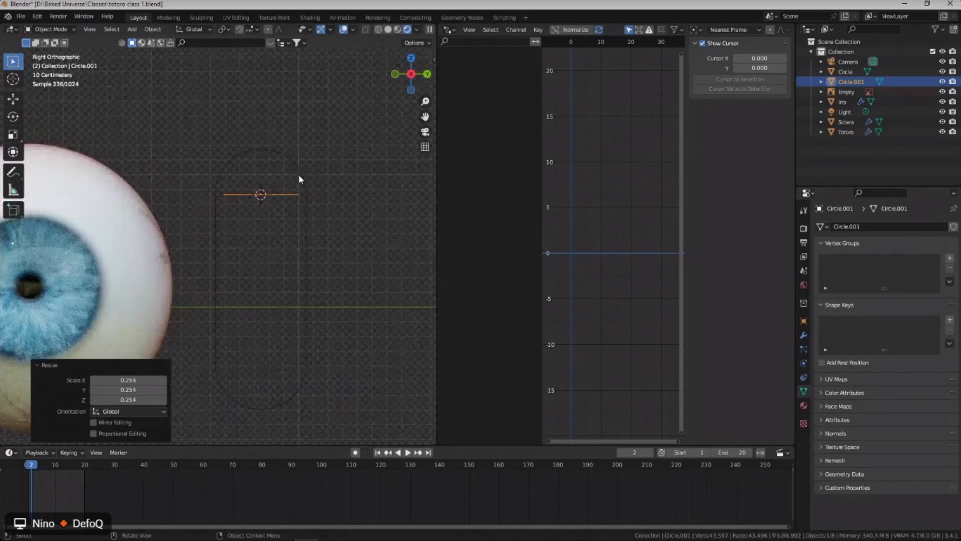
{"action": "scroll", "coordinate": [299, 176], "scroll_direction": "down", "scroll_amount": 2}
{"action": "type", "text": "ry"}
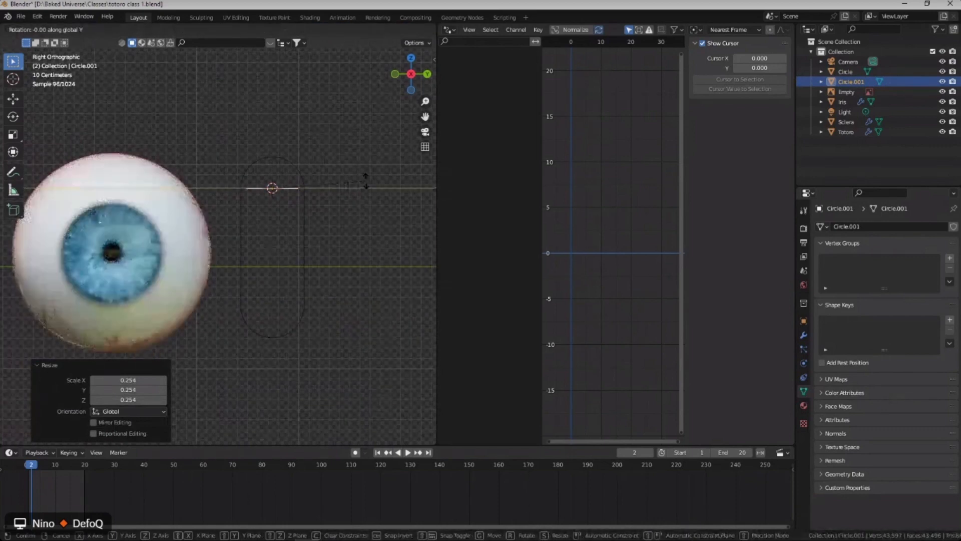
{"action": "type", "text": "90"}
{"action": "key", "text": "Return"}
{"action": "scroll", "coordinate": [244, 182], "scroll_direction": "down", "scroll_amount": 1}
{"action": "scroll", "coordinate": [262, 181], "scroll_direction": "up", "scroll_amount": 2}
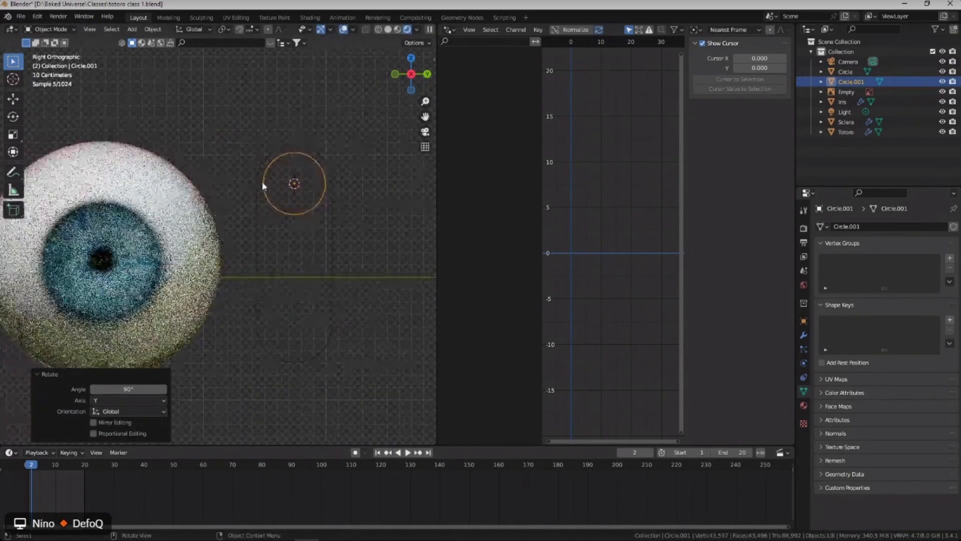
Apply all transforms to the small circle and set its origin to its geometry.
{"action": "middle_click_drag", "start_coordinate": [295, 174], "coordinate": [220, 183], "text": "shift"}
{"action": "key", "text": "ctrl+a"}
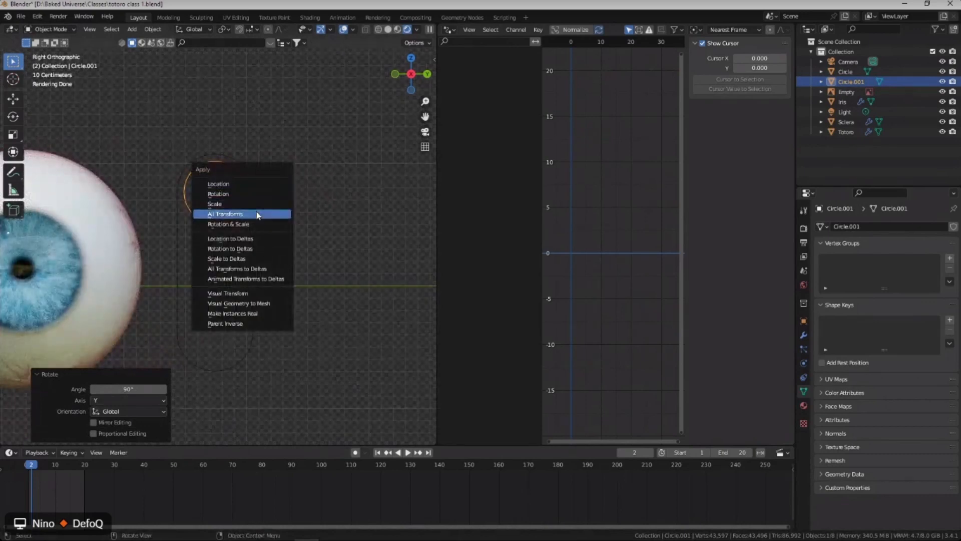
{"action": "left_click", "coordinate": [253, 215]}
{"action": "right_click", "coordinate": [277, 207]}
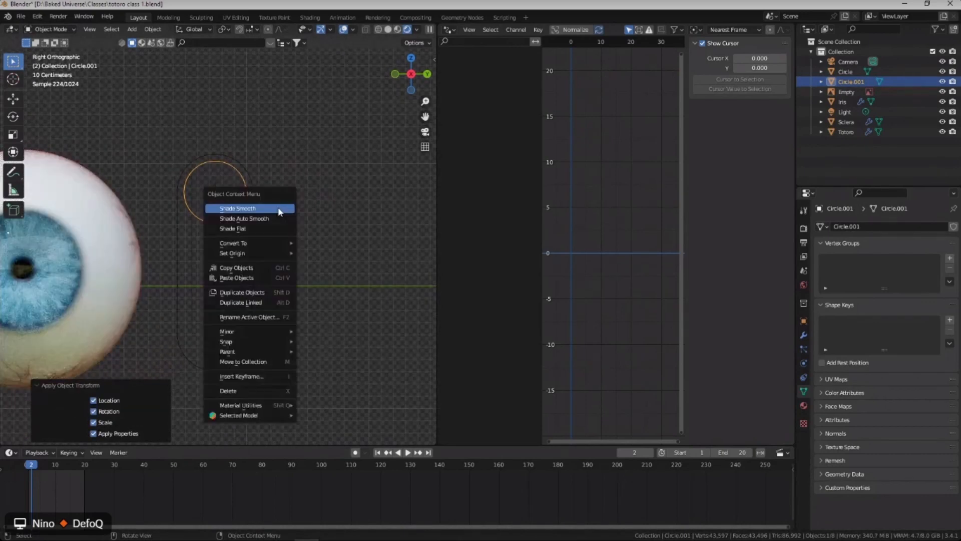
{"action": "mouse_move", "coordinate": [259, 252]}
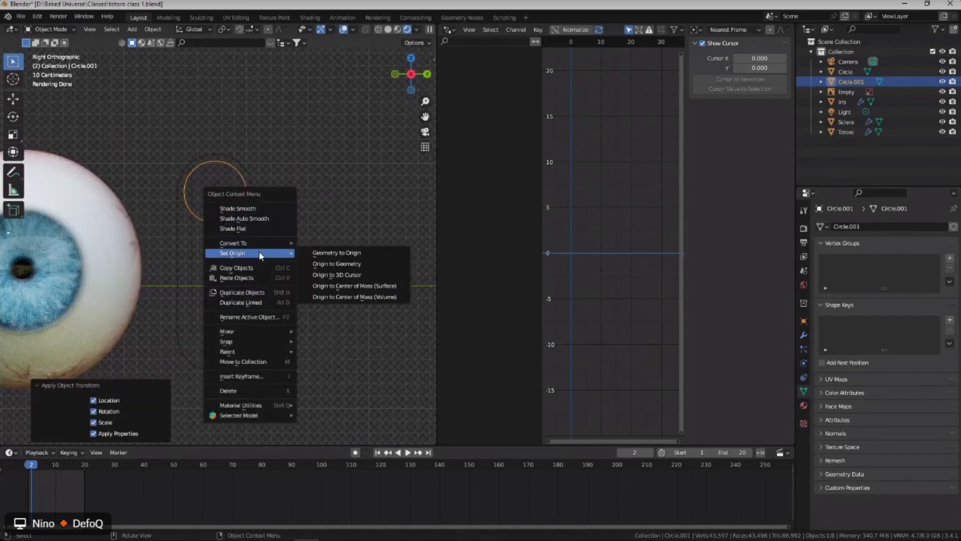
{"action": "left_click", "coordinate": [341, 264]}
Select the capsule outline and display its location, rotation, scale and dimensions.
{"action": "left_click", "coordinate": [250, 179]}
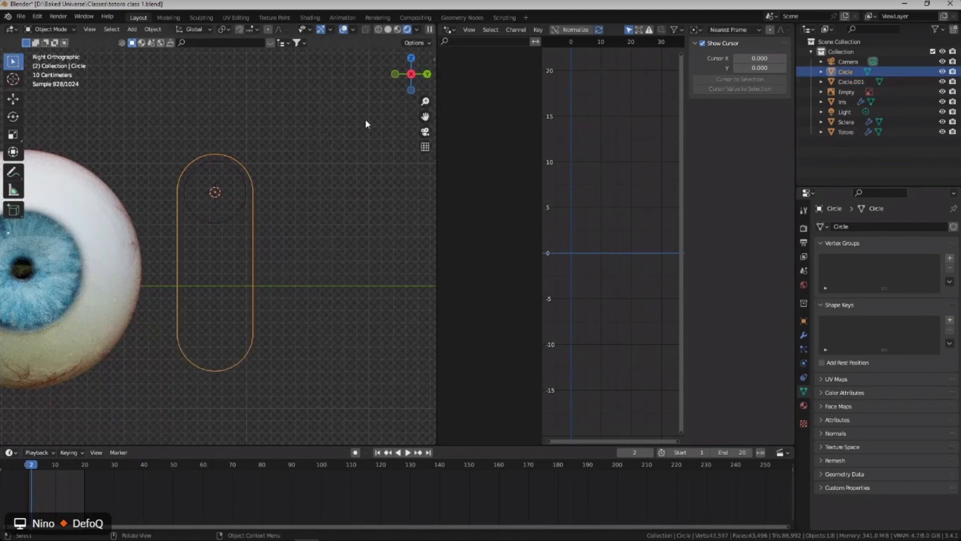
{"action": "key", "text": "n"}
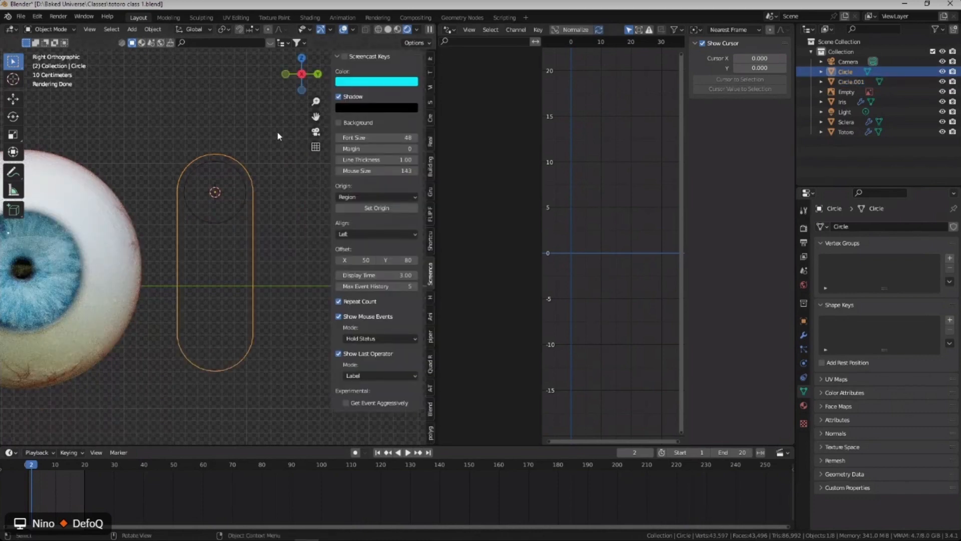
{"action": "left_click", "coordinate": [429, 58]}
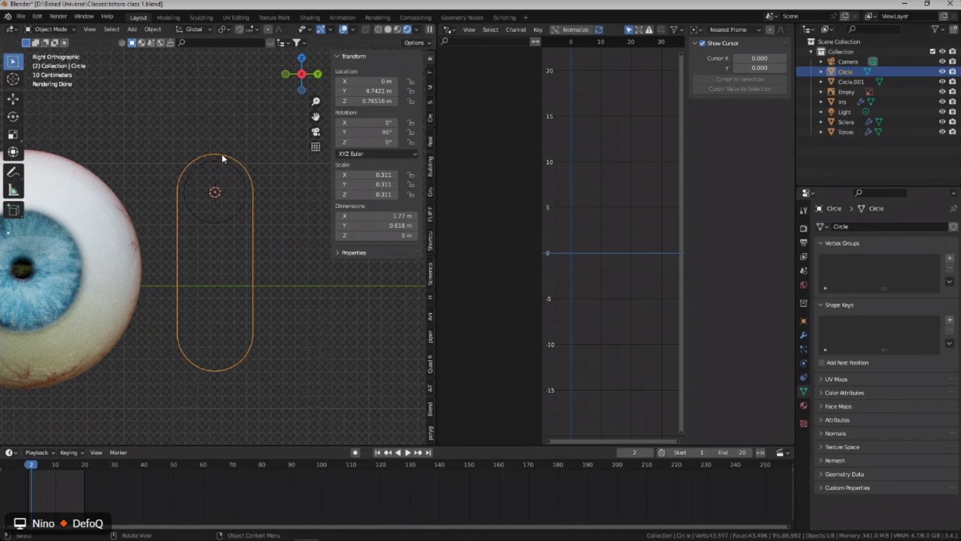
{"action": "scroll", "coordinate": [222, 154], "scroll_direction": "up", "scroll_amount": 3}
{"action": "scroll", "coordinate": [210, 152], "scroll_direction": "down", "scroll_amount": 2}
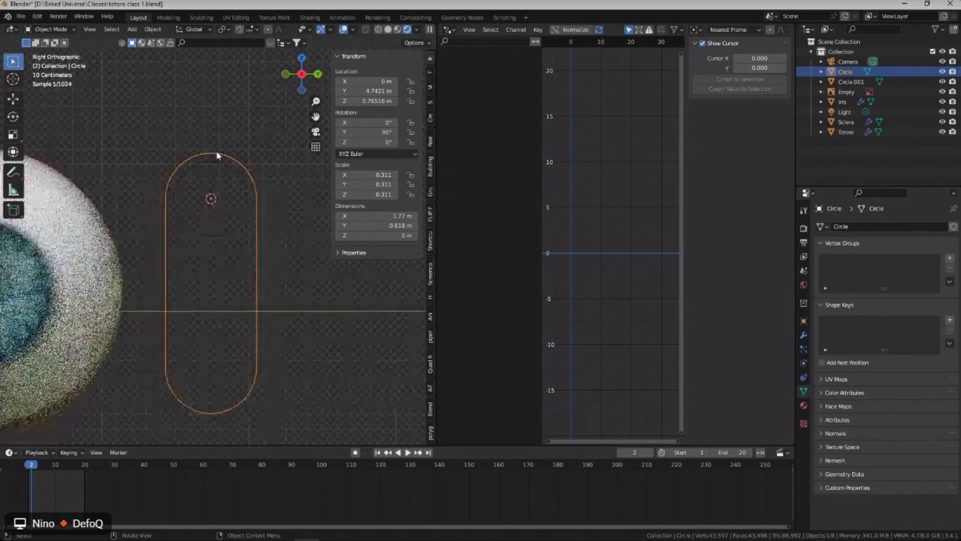
Apply all transforms to the capsule outline, set its origin to the 3D cursor and save the file.
{"action": "key", "text": "ctrl+a"}
{"action": "left_click", "coordinate": [239, 154]}
{"action": "right_click", "coordinate": [238, 154]}
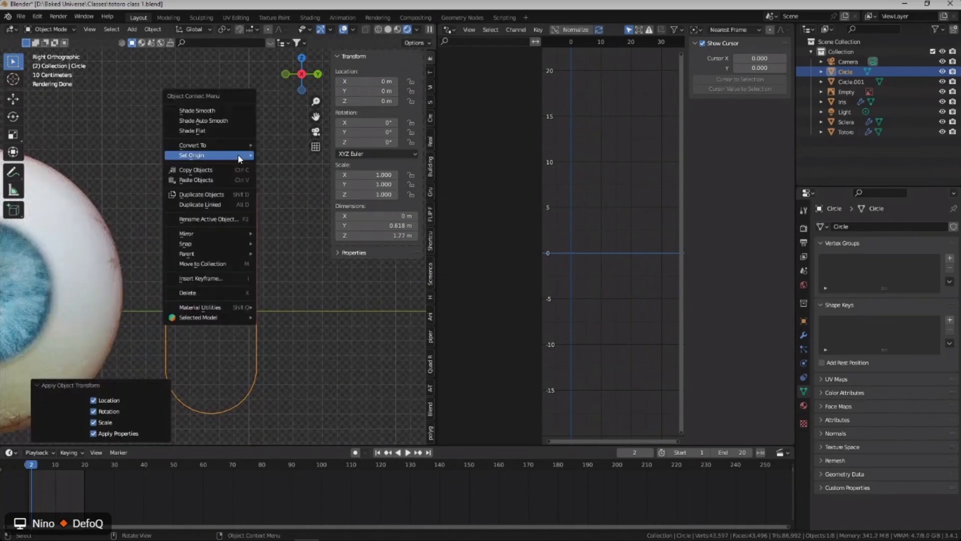
{"action": "mouse_move", "coordinate": [239, 154]}
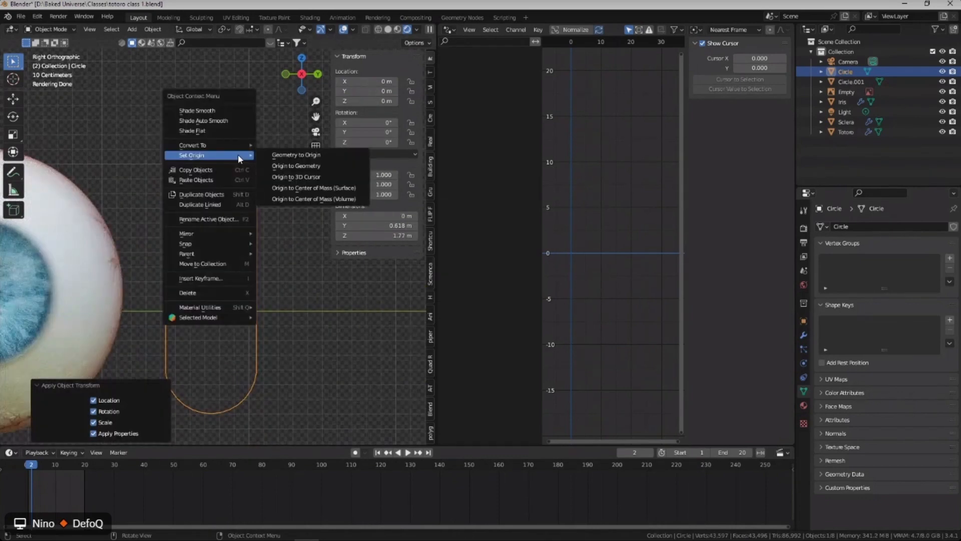
{"action": "left_click", "coordinate": [303, 176]}
{"action": "key", "text": "ctrl+s"}
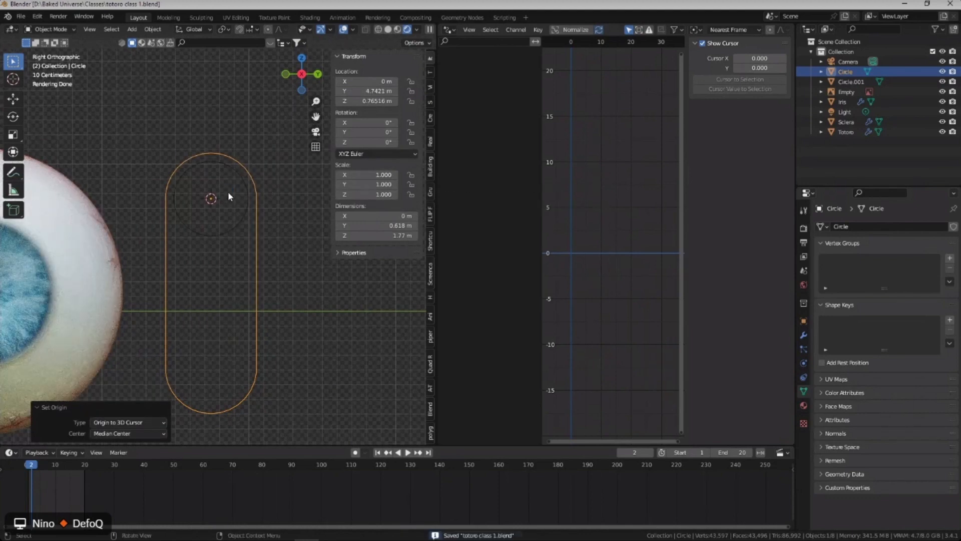
Deselect the capsule and switch the viewport to solid shading.
{"action": "scroll", "coordinate": [230, 189], "scroll_direction": "down", "scroll_amount": 2}
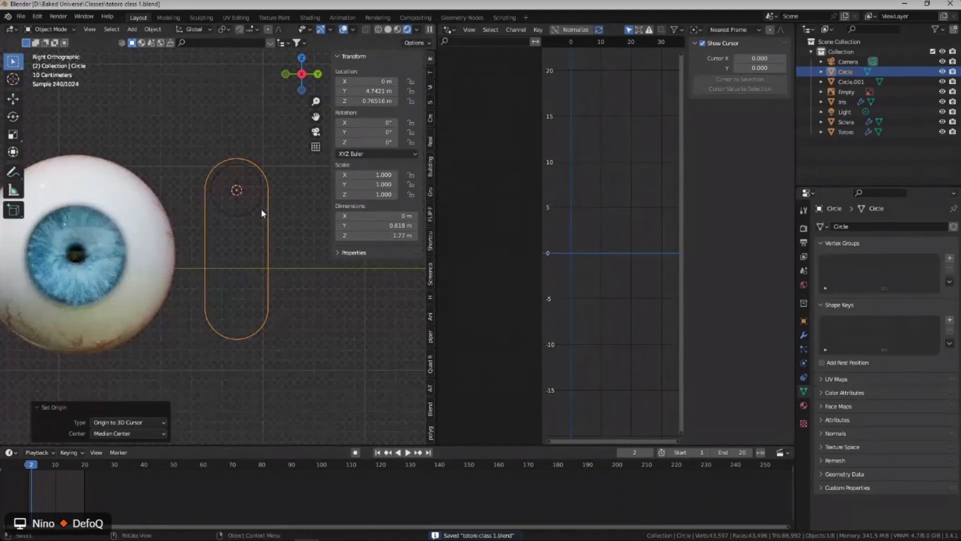
{"action": "scroll", "coordinate": [246, 216], "scroll_direction": "up", "scroll_amount": 1}
{"action": "left_click", "coordinate": [259, 228]}
{"action": "scroll", "coordinate": [259, 225], "scroll_direction": "down", "scroll_amount": 1}
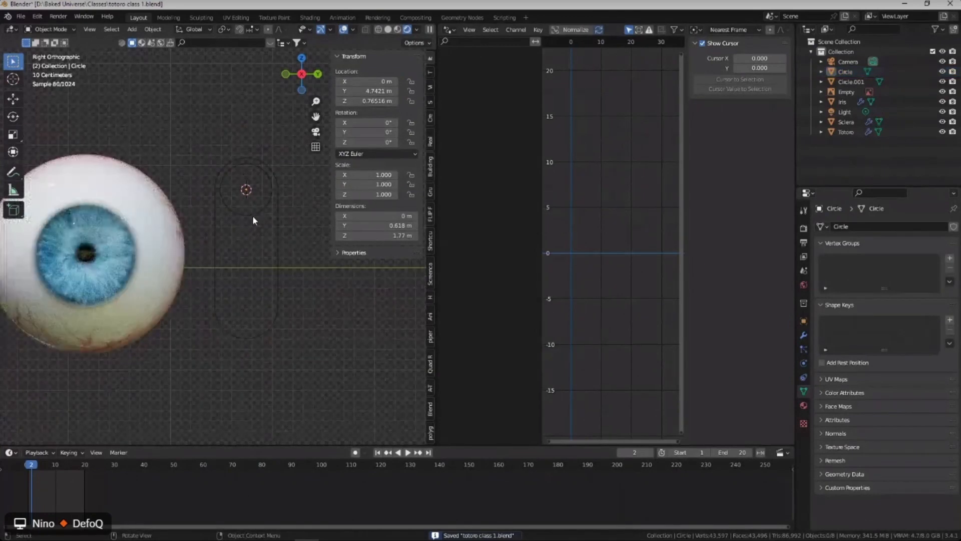
{"action": "left_click", "coordinate": [389, 29]}
{"action": "key", "text": "ctrl+s"}
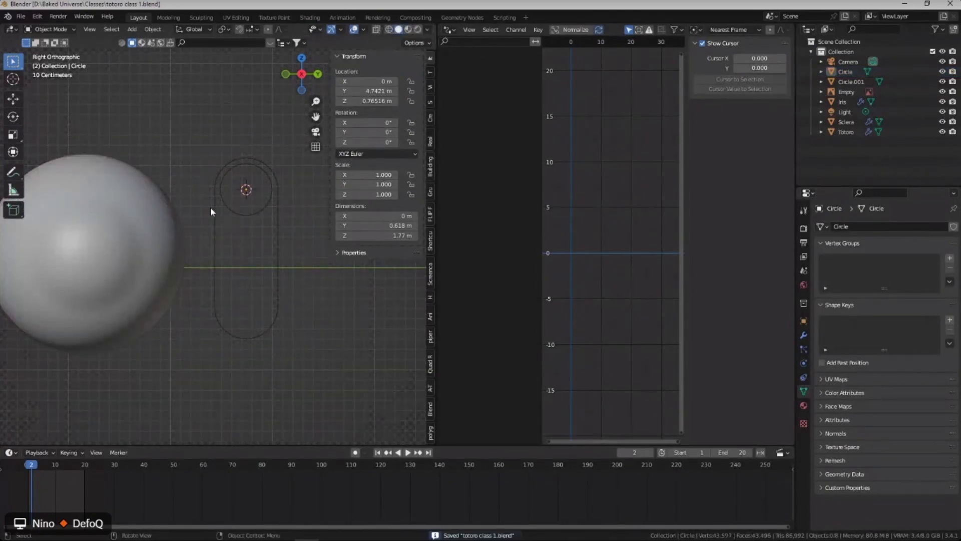
{"action": "middle_click_drag", "start_coordinate": [232, 199], "coordinate": [222, 177], "text": "shift"}
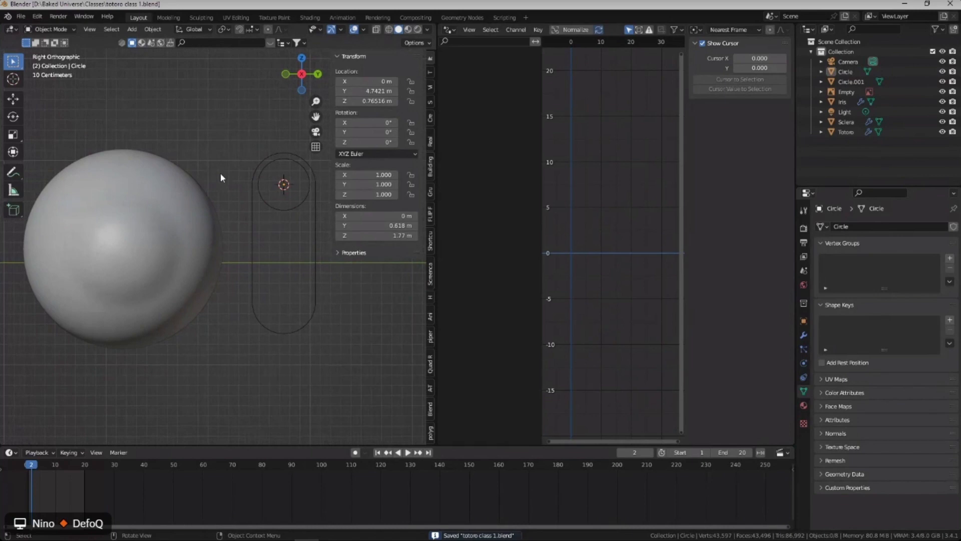
Select the small circle and try moving it freely around the capsule, cancelling the moves.
{"action": "left_click", "coordinate": [280, 183]}
{"action": "scroll", "coordinate": [283, 183], "scroll_direction": "down", "scroll_amount": 2}
{"action": "middle_click_drag", "start_coordinate": [260, 150], "coordinate": [232, 146], "text": "shift"}
{"action": "key", "text": "g"}
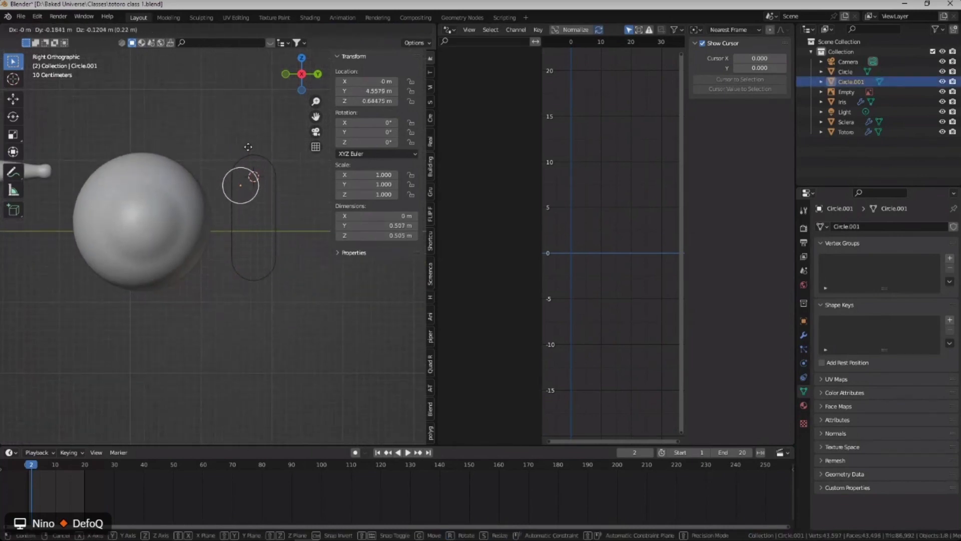
{"action": "left_click", "coordinate": [249, 146]}
{"action": "scroll", "coordinate": [256, 144], "scroll_direction": "up", "scroll_amount": 3}
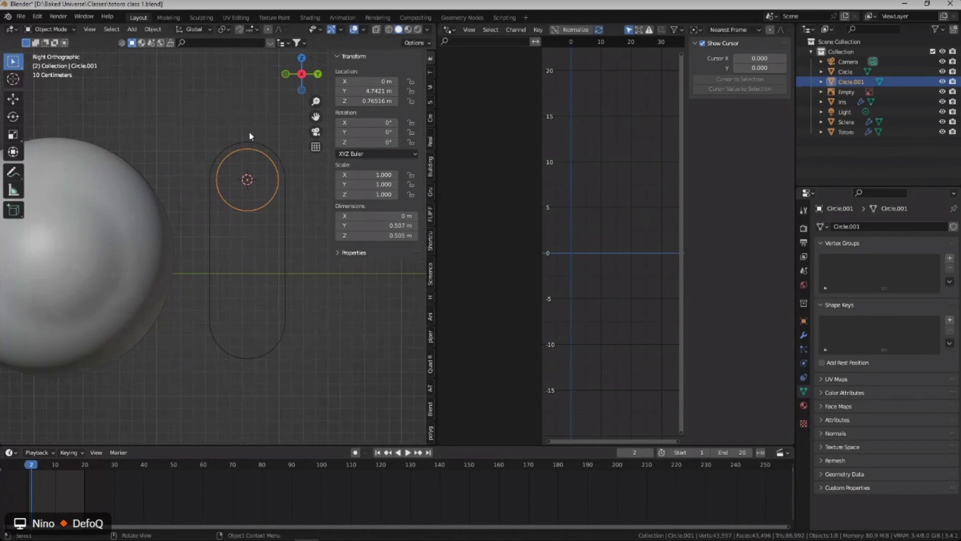
{"action": "key", "text": "g"}
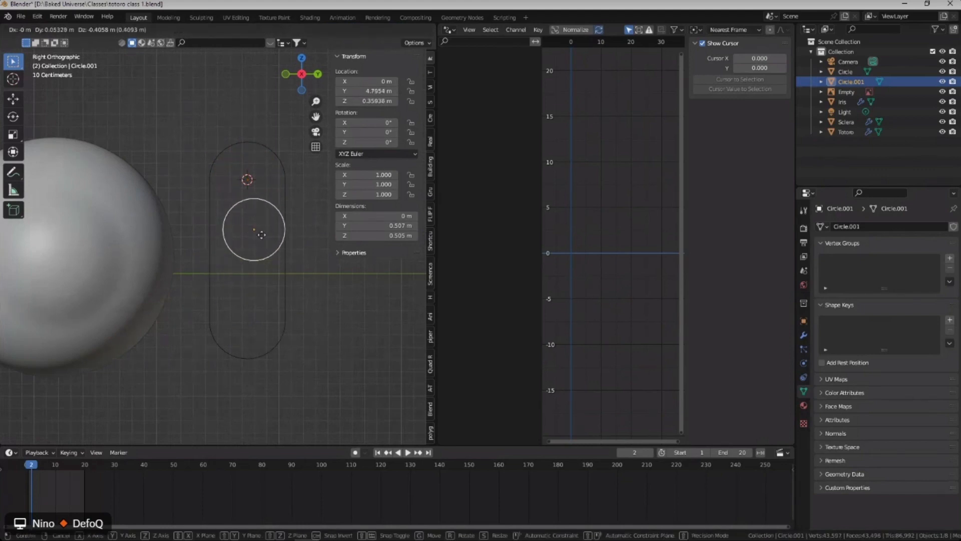
{"action": "key", "text": "Escape"}
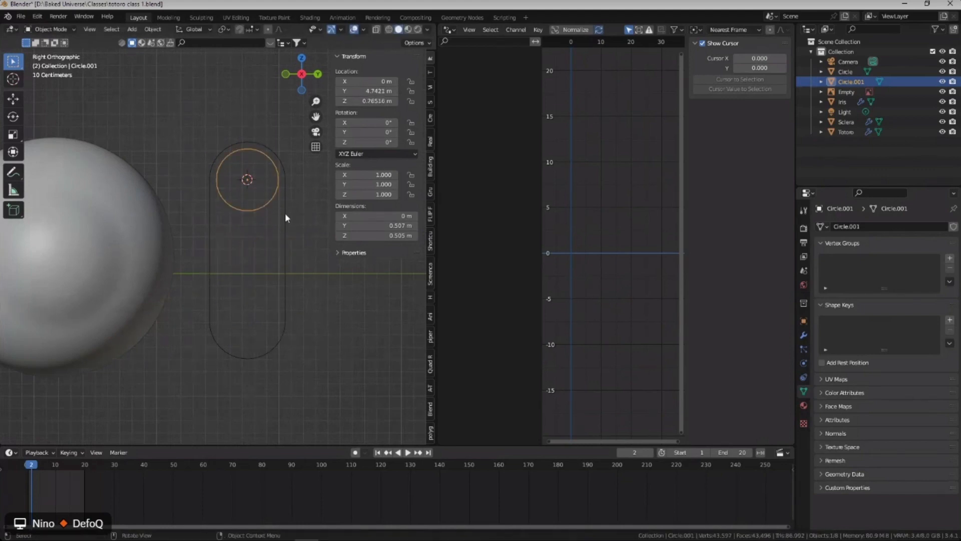
Return the viewport to rendered shading and save the file.
{"action": "left_click", "coordinate": [417, 30]}
{"action": "key", "text": "ctrl+s"}
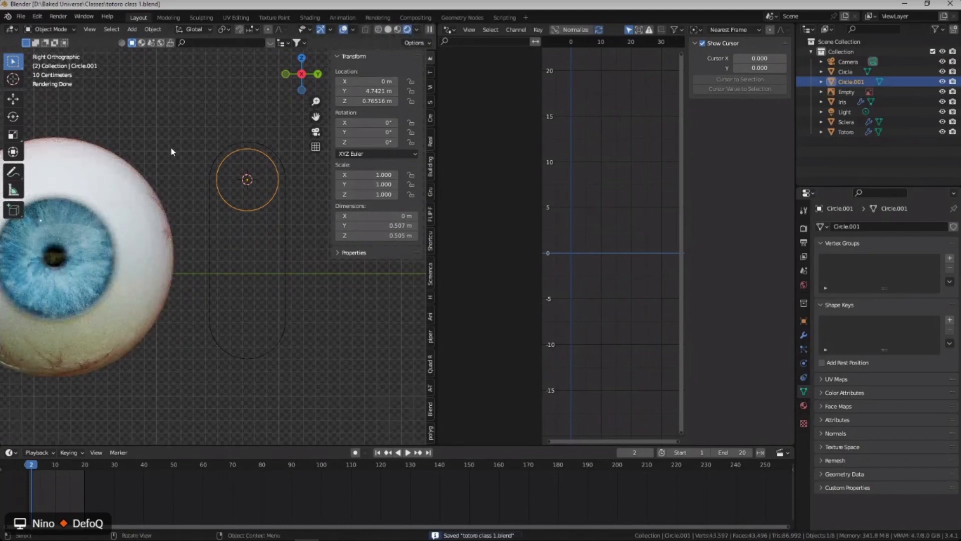
{"action": "middle_click_drag", "start_coordinate": [172, 148], "coordinate": [215, 126], "text": "shift"}
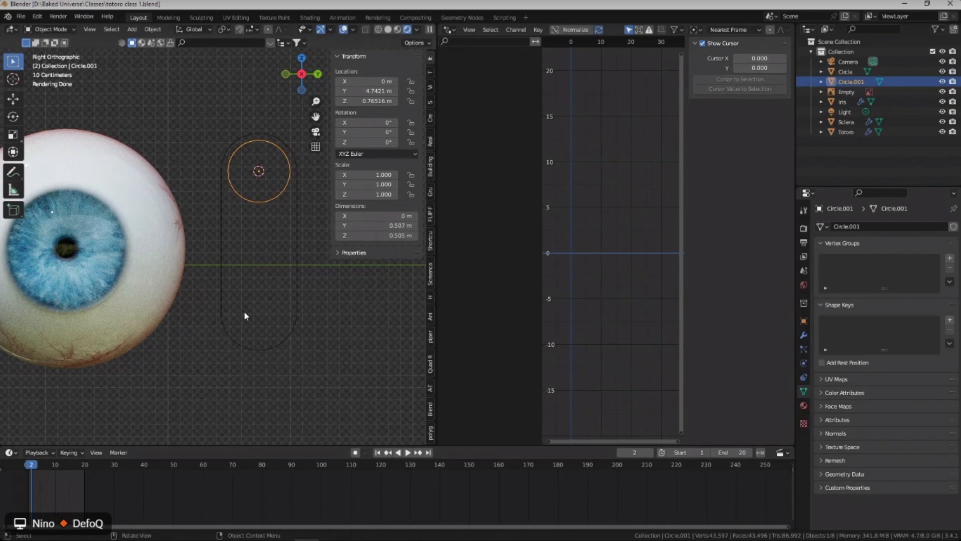
Lock the small circle's X and Y location along with its rotation and scale on all axes.
{"action": "left_click", "coordinate": [411, 82]}
{"action": "left_click", "coordinate": [411, 92]}
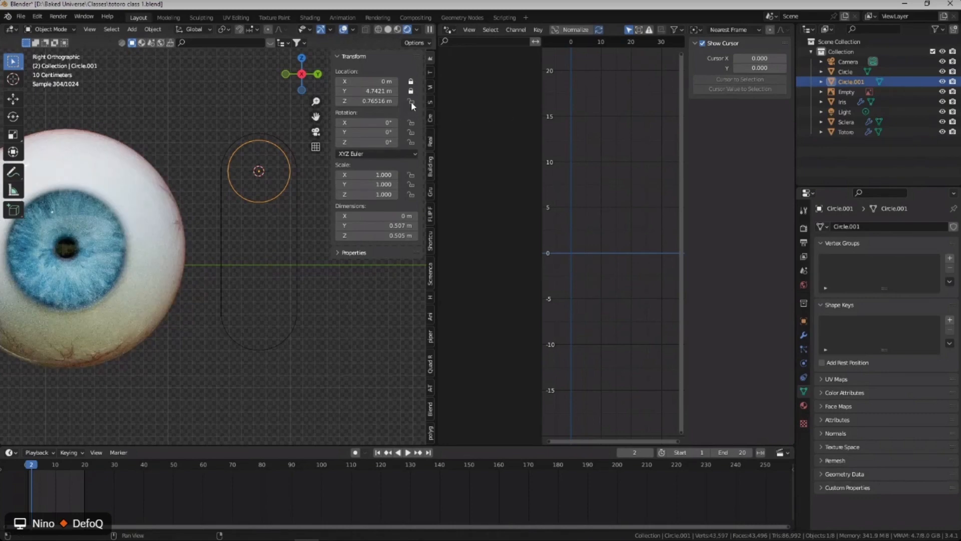
{"action": "left_click", "coordinate": [411, 122]}
{"action": "left_click", "coordinate": [411, 132]}
{"action": "left_click", "coordinate": [411, 175]}
{"action": "left_click", "coordinate": [411, 185]}
{"action": "left_click", "coordinate": [411, 194]}
Test how the locked circle slides inside the capsule, cancel the move and save the file.
{"action": "key", "text": "g"}
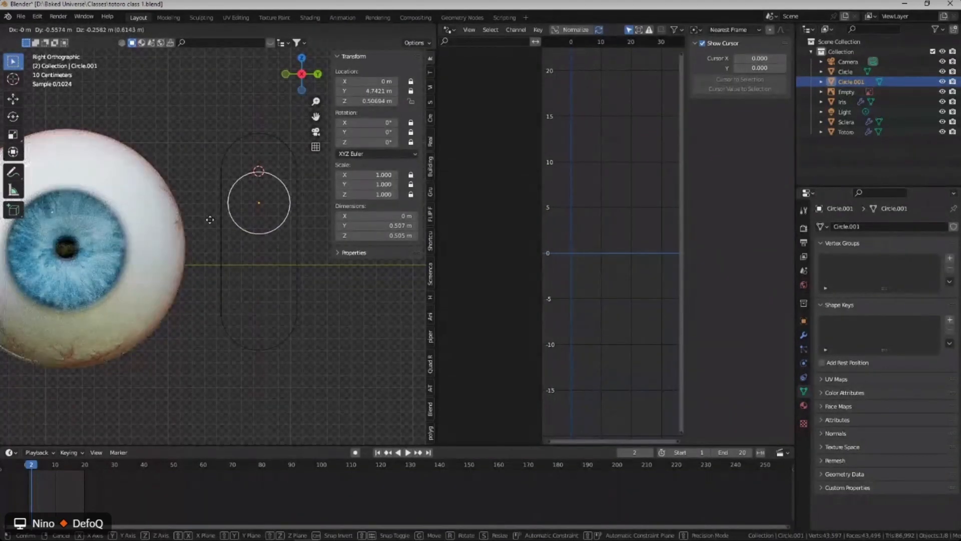
{"action": "key", "text": "Escape"}
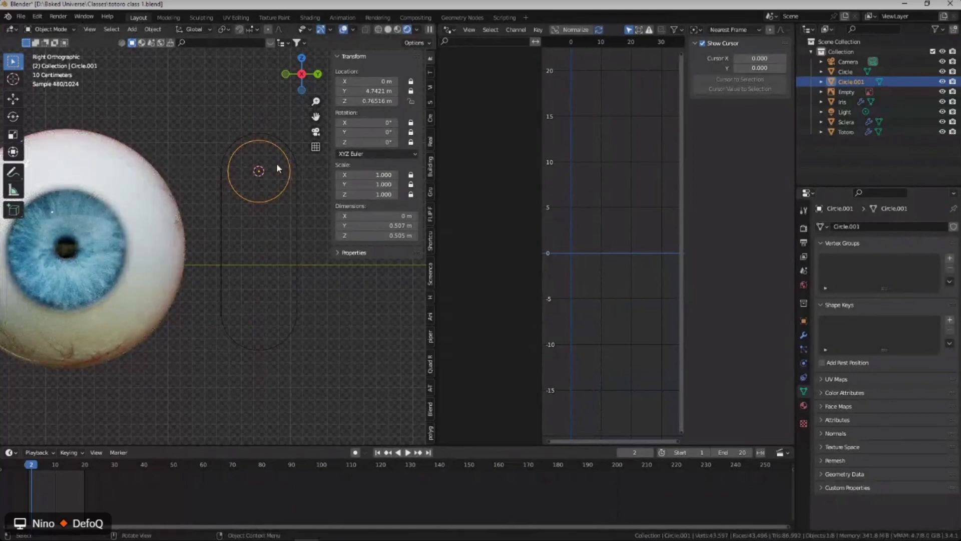
{"action": "key", "text": "ctrl+s"}
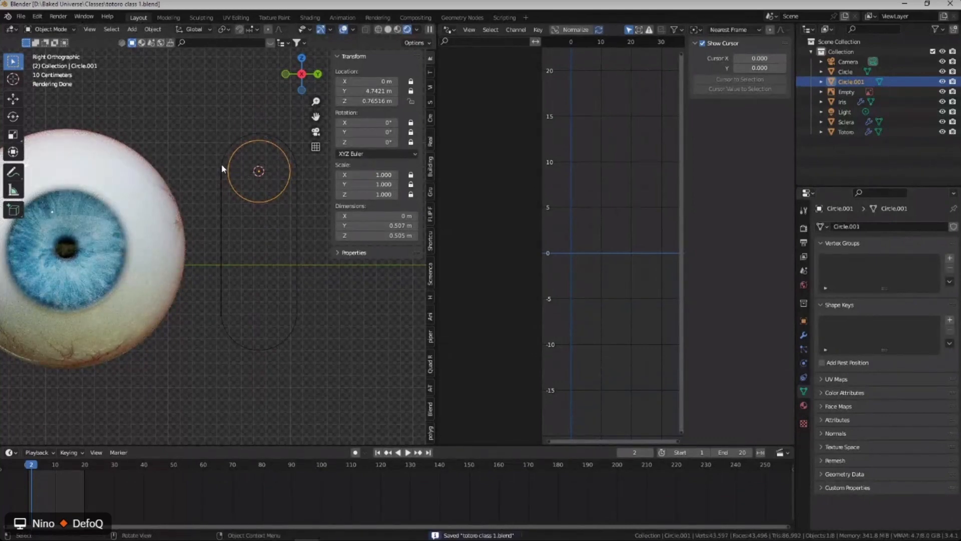
Add a Limit Location constraint to the small circle with its minimum Z and maximum Z limits enabled.
{"action": "left_click", "coordinate": [803, 378]}
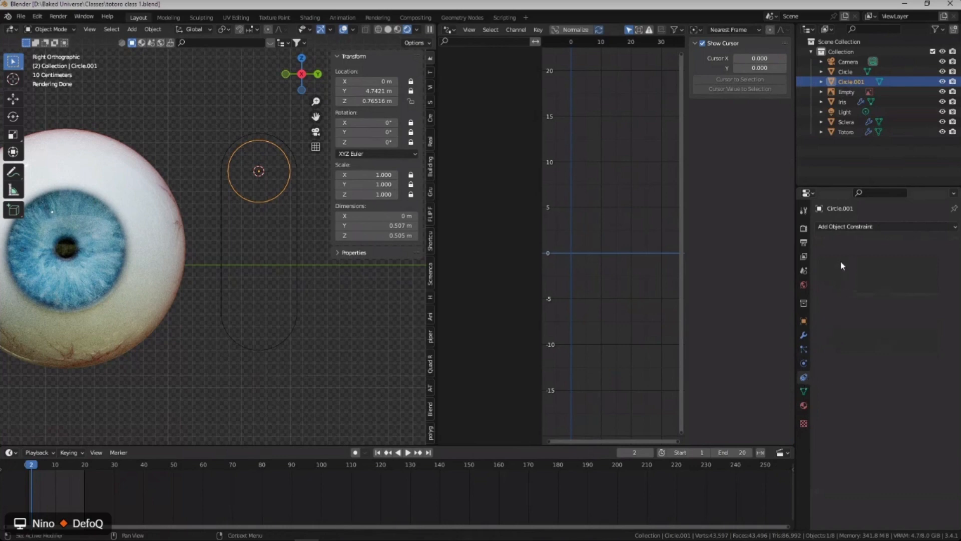
{"action": "left_click", "coordinate": [857, 227]}
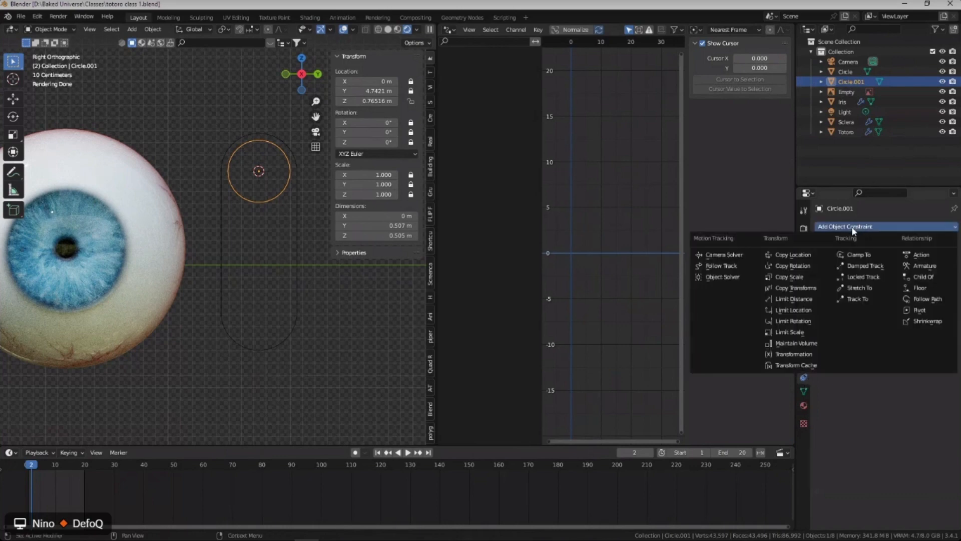
{"action": "left_click", "coordinate": [807, 311]}
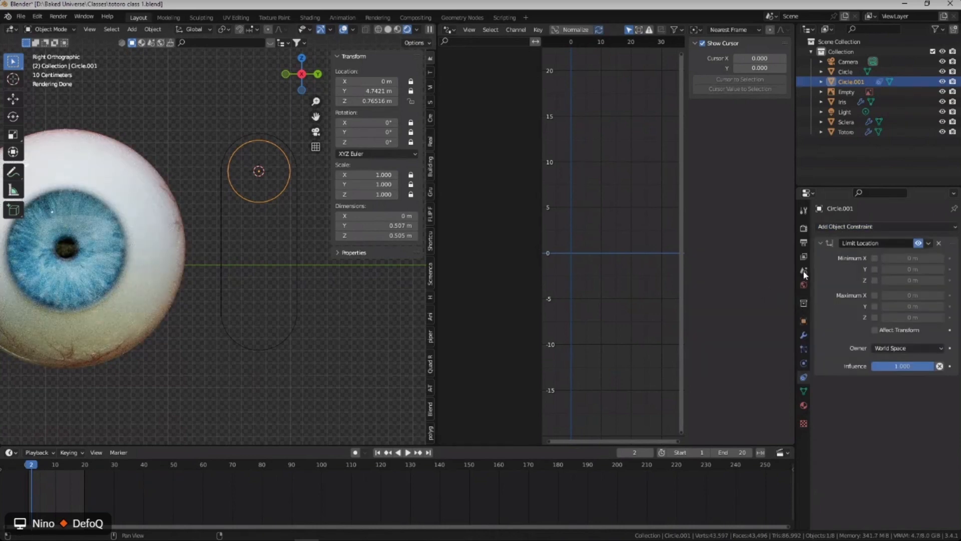
{"action": "left_click", "coordinate": [874, 280]}
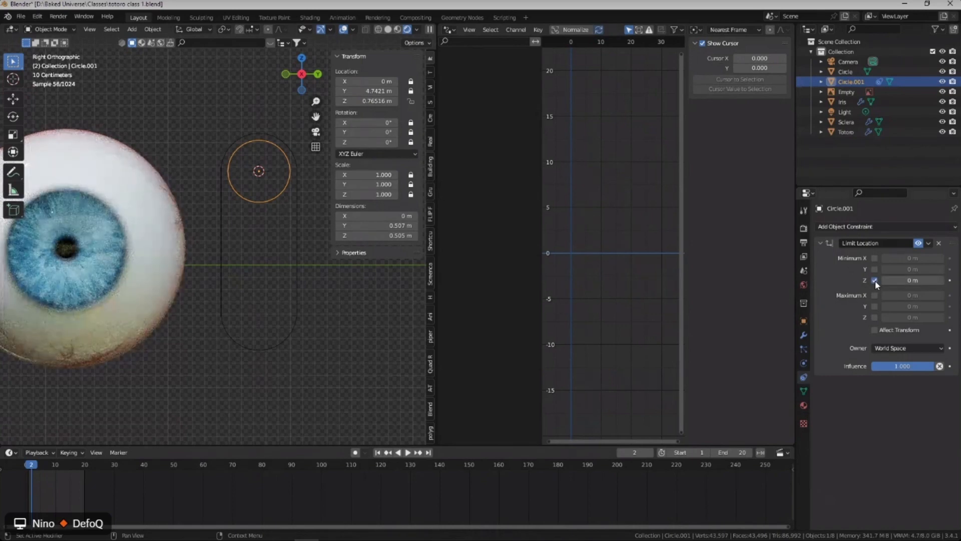
{"action": "left_click", "coordinate": [875, 317]}
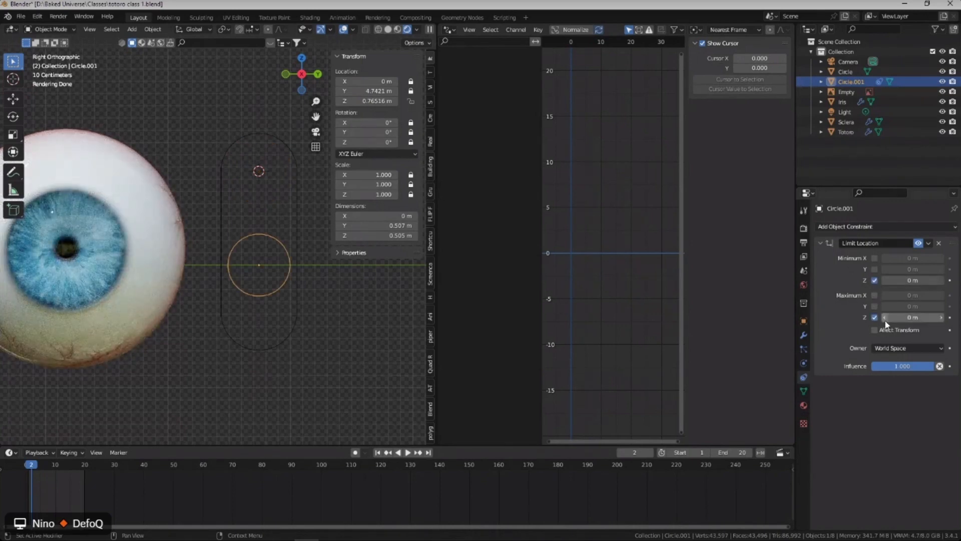
Try a maximum Z of -0.39 m and a minimum Z of 0.58 m in the Limit Location constraint.
{"action": "left_click_drag", "start_coordinate": [886, 320], "coordinate": [888, 320]}
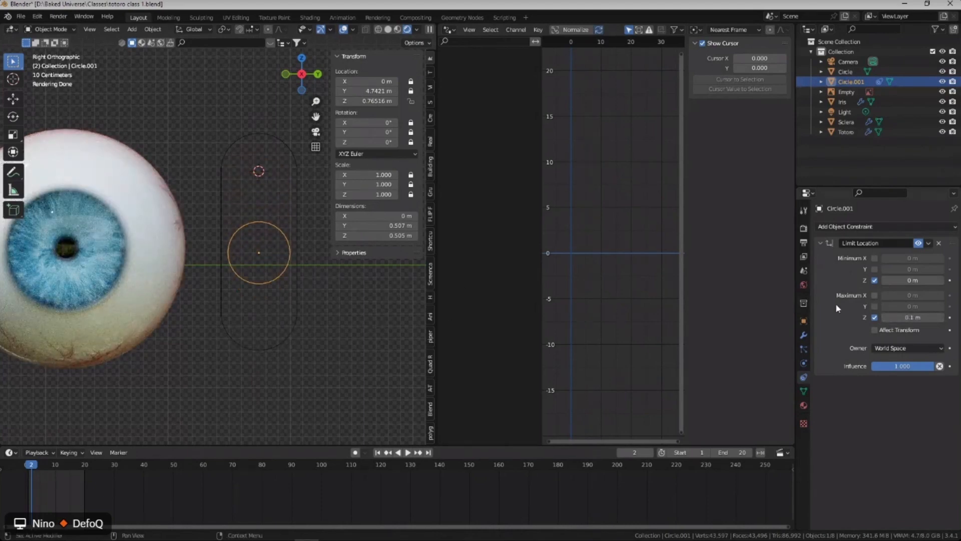
{"action": "left_click_drag", "start_coordinate": [912, 317], "coordinate": [887, 317]}
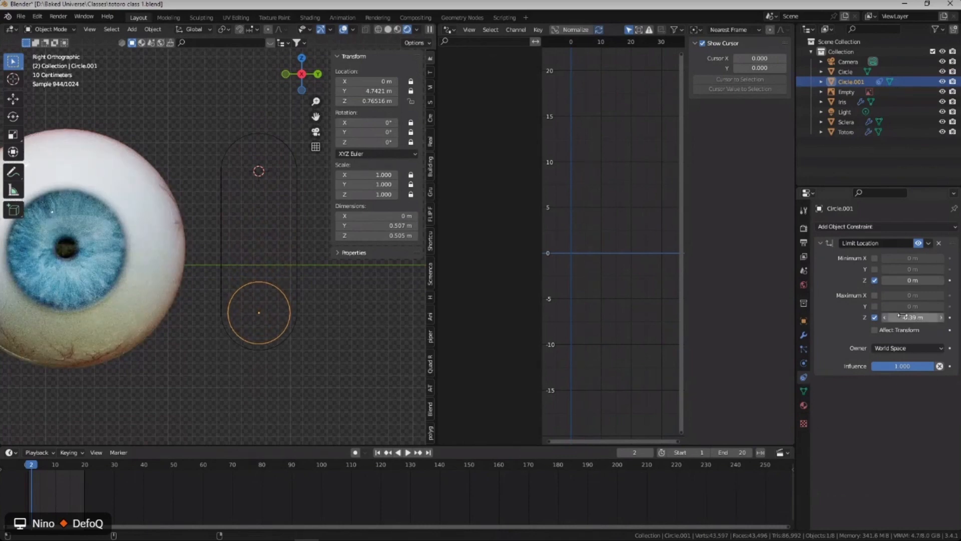
{"action": "left_click", "coordinate": [283, 261]}
{"action": "left_click", "coordinate": [275, 283]}
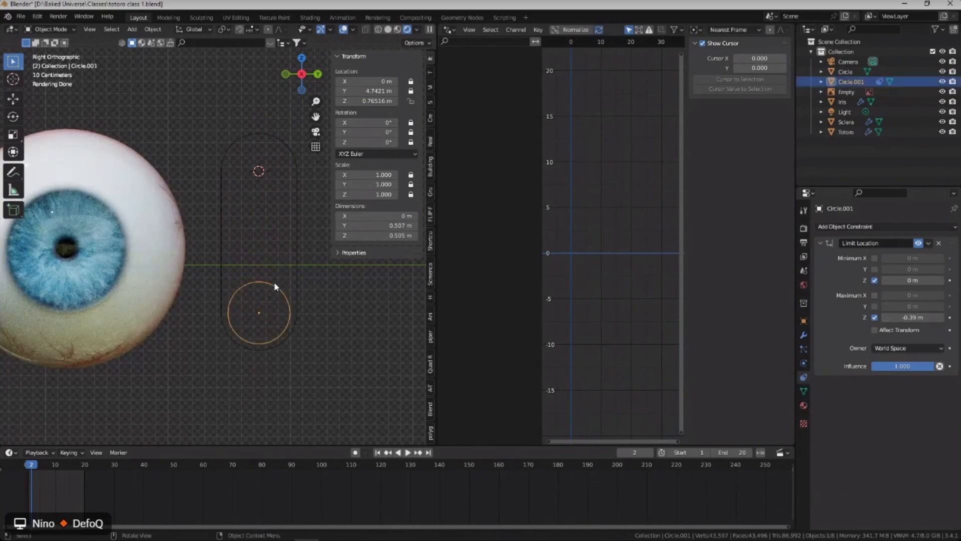
{"action": "key", "text": "g"}
{"action": "right_click", "coordinate": [303, 319]}
{"action": "left_click_drag", "start_coordinate": [908, 280], "coordinate": [925, 280]}
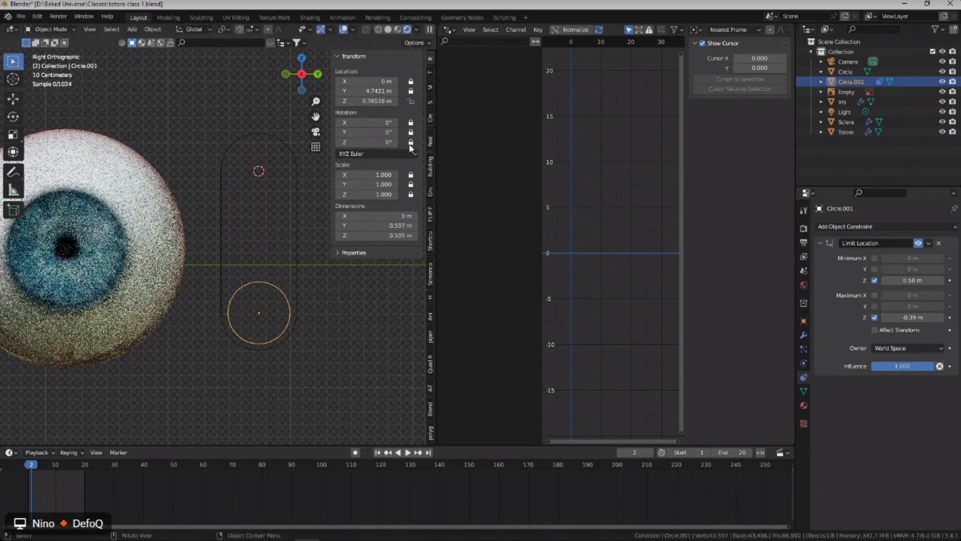
Try Local Space as the constraint's owner space, and delete the Limit Location constraint from the circle.
{"action": "left_click", "coordinate": [904, 348]}
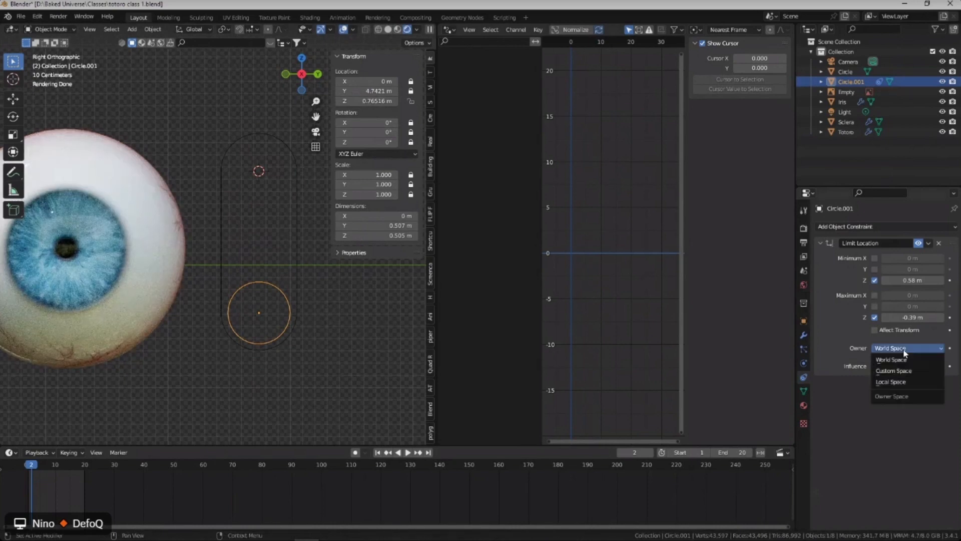
{"action": "left_click", "coordinate": [903, 382]}
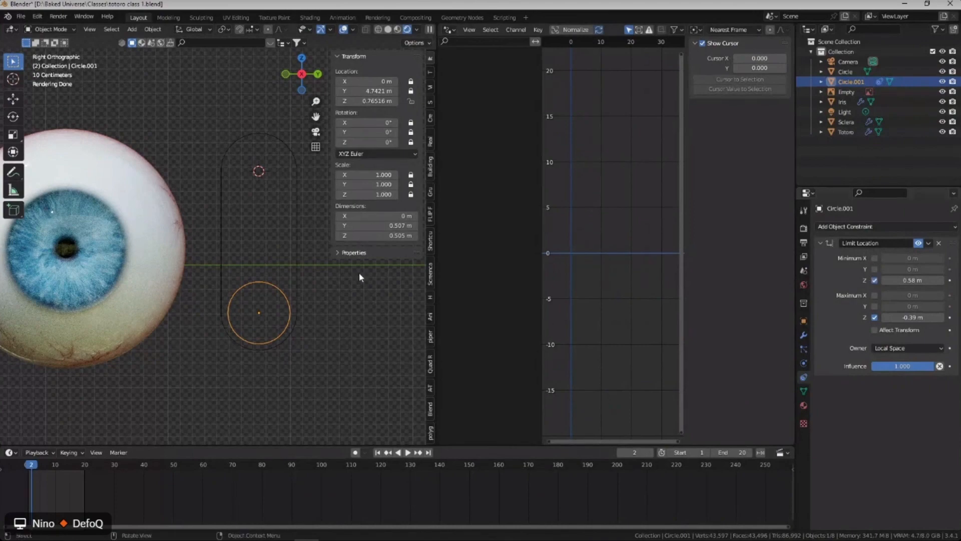
{"action": "middle_click_drag", "start_coordinate": [321, 195], "coordinate": [274, 251]}
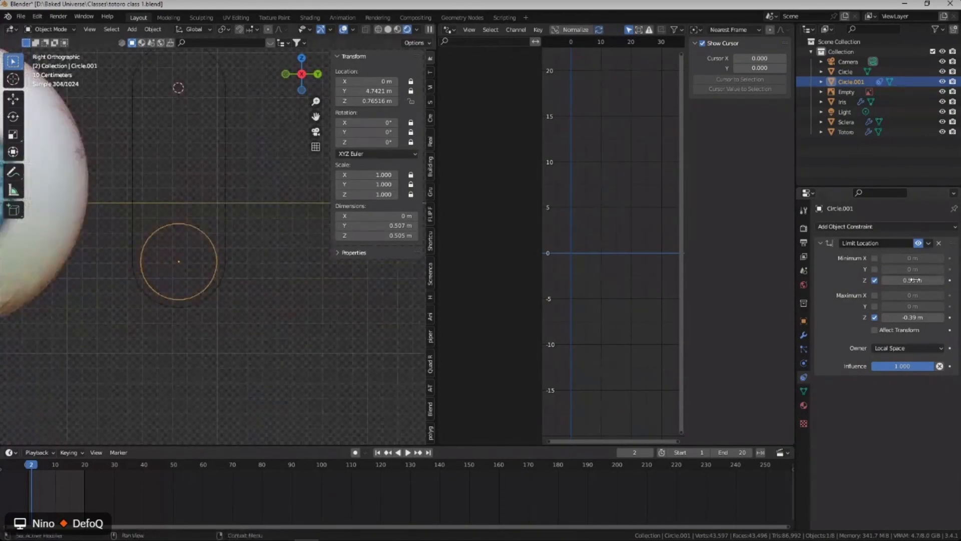
{"action": "left_click", "coordinate": [939, 243]}
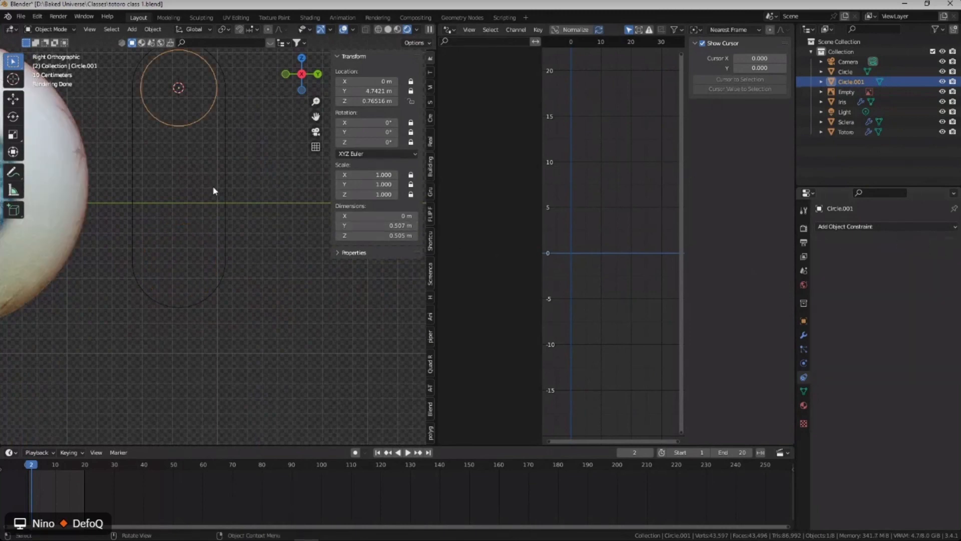
Add a fresh Limit Location constraint with minimum Z enabled, undoing the trial change to its value.
{"action": "middle_click_drag", "start_coordinate": [212, 185], "coordinate": [229, 246], "text": "shift"}
{"action": "left_click", "coordinate": [859, 226]}
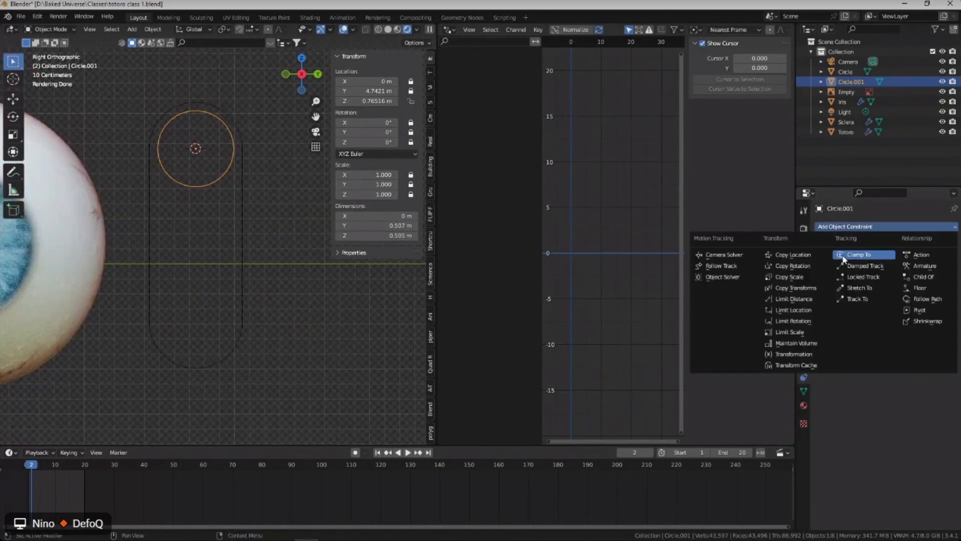
{"action": "left_click", "coordinate": [811, 312]}
{"action": "left_click", "coordinate": [874, 281]}
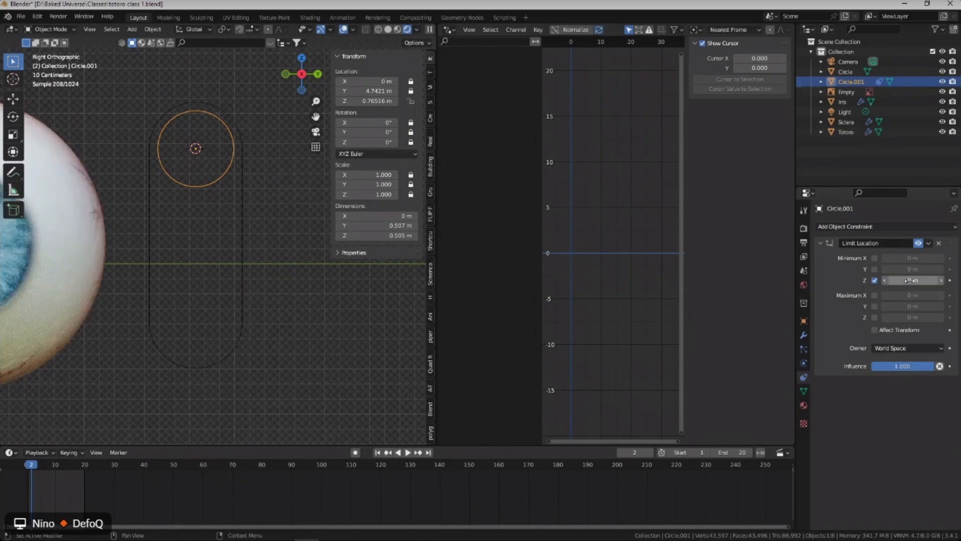
{"action": "left_click_drag", "start_coordinate": [910, 280], "coordinate": [927, 280]}
{"action": "key", "text": "ctrl+z"}
{"action": "key", "text": "ctrl+z"}
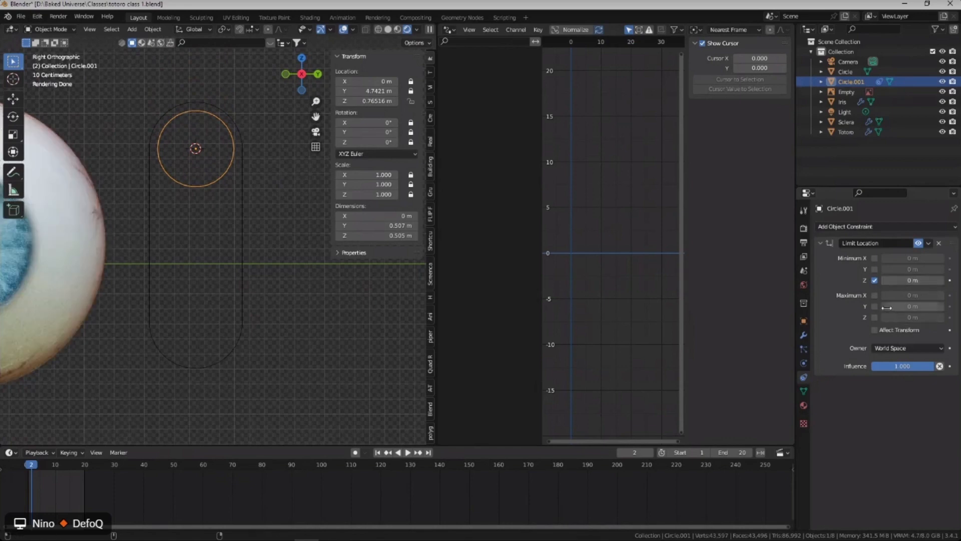
Enable maximum Z at 0.66 m, set minimum Z to -0.91 m, and test-slide the circle within these limits.
{"action": "left_click", "coordinate": [877, 318]}
{"action": "left_click_drag", "start_coordinate": [908, 317], "coordinate": [923, 318]}
{"action": "left_click_drag", "start_coordinate": [910, 278], "coordinate": [912, 282]}
{"action": "key", "text": "g"}
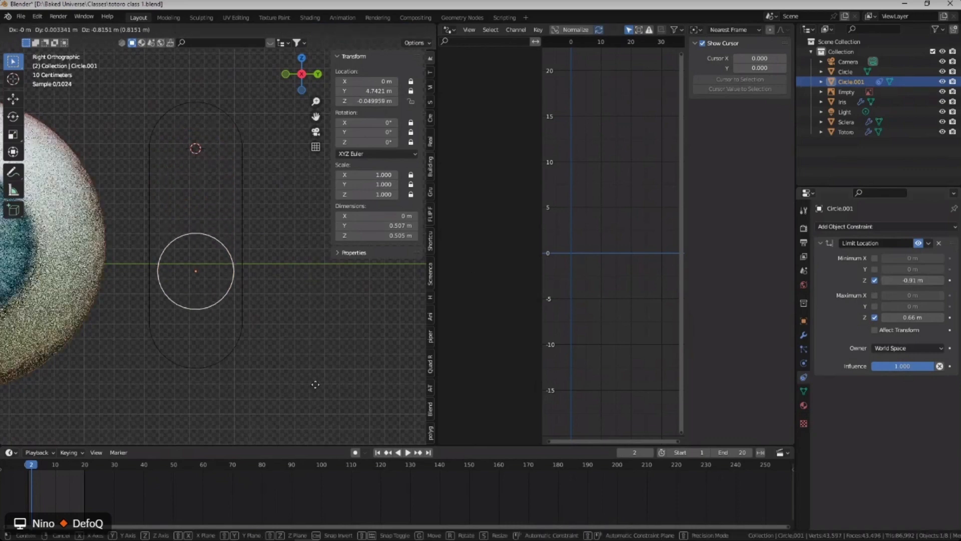
{"action": "right_click", "coordinate": [268, 130]}
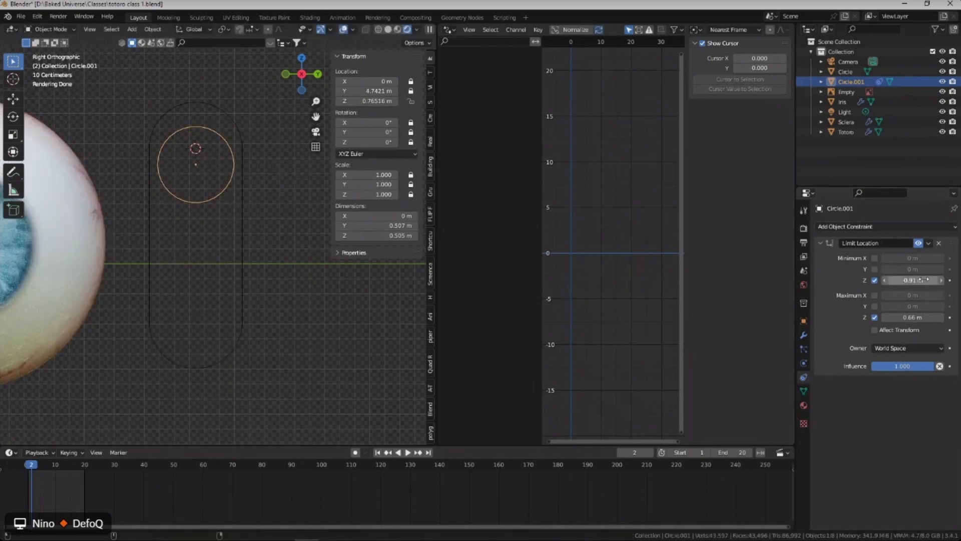
Set the maximum Z of the circle's Limit Location constraint to 0.77 m.
{"action": "left_click_drag", "start_coordinate": [912, 281], "coordinate": [905, 280]}
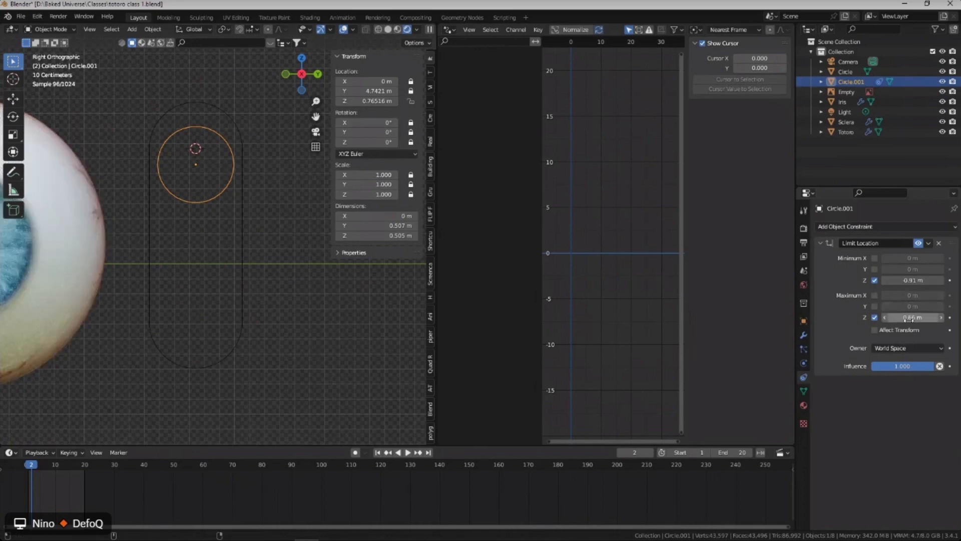
{"action": "left_click_drag", "start_coordinate": [912, 318], "coordinate": [919, 318]}
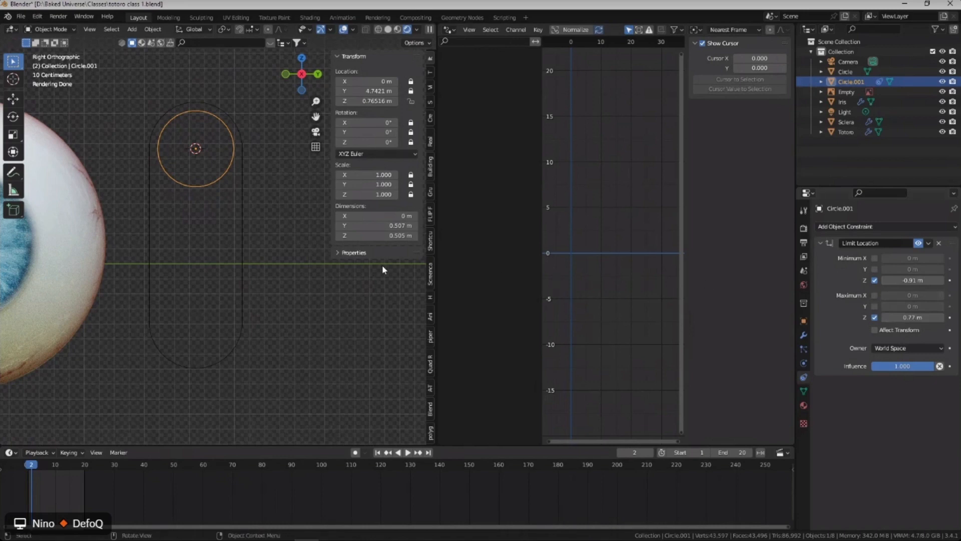
Move the circle down along Z and try a minimum Z of -0.39 m in its Limit Location constraint.
{"action": "key", "text": "g"}
{"action": "key", "text": "z"}
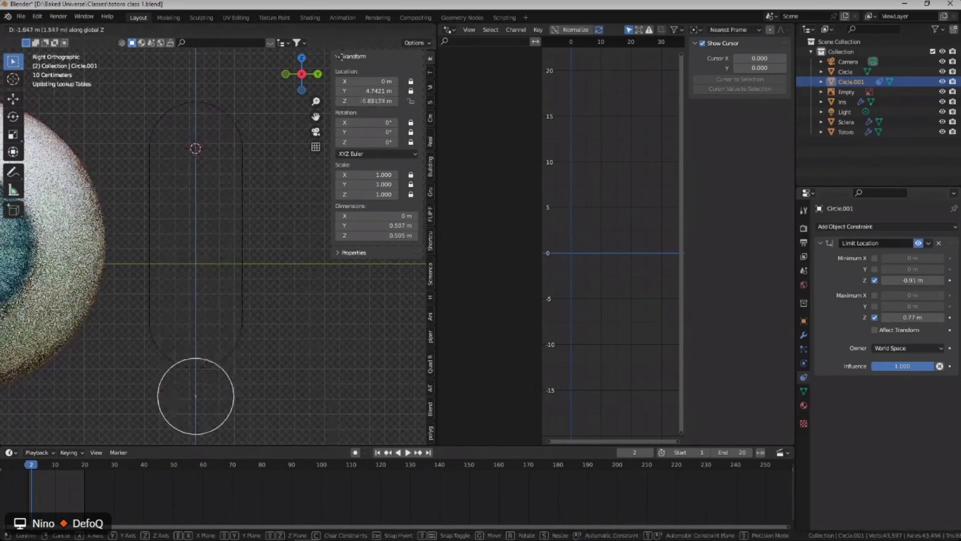
{"action": "left_click", "coordinate": [352, 155]}
{"action": "left_click_drag", "start_coordinate": [916, 280], "coordinate": [937, 280]}
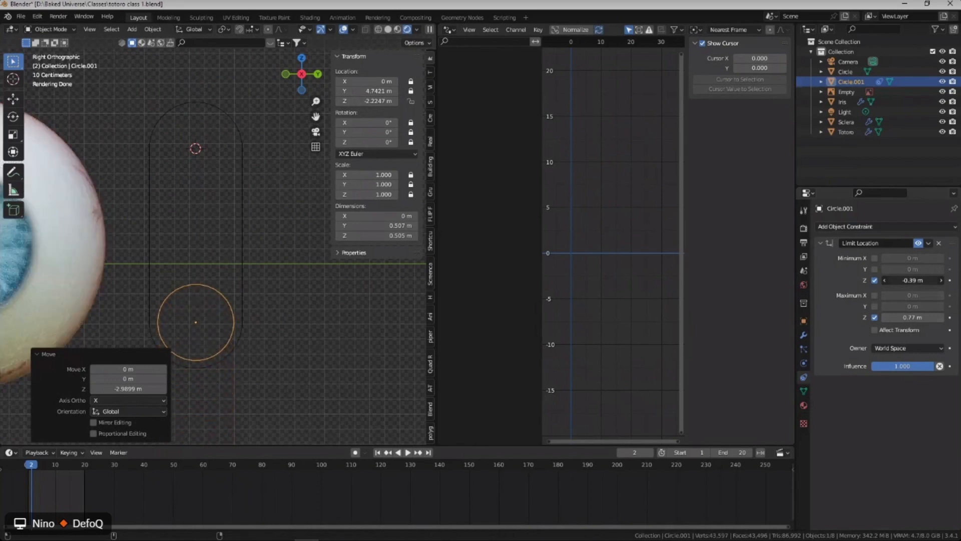
Test-move the circle, cancelling each attempt, and undo the minimum Z change and the downward move.
{"action": "scroll", "coordinate": [240, 318], "scroll_direction": "down", "scroll_amount": 1}
{"action": "middle_click_drag", "start_coordinate": [240, 317], "coordinate": [275, 285], "text": "shift"}
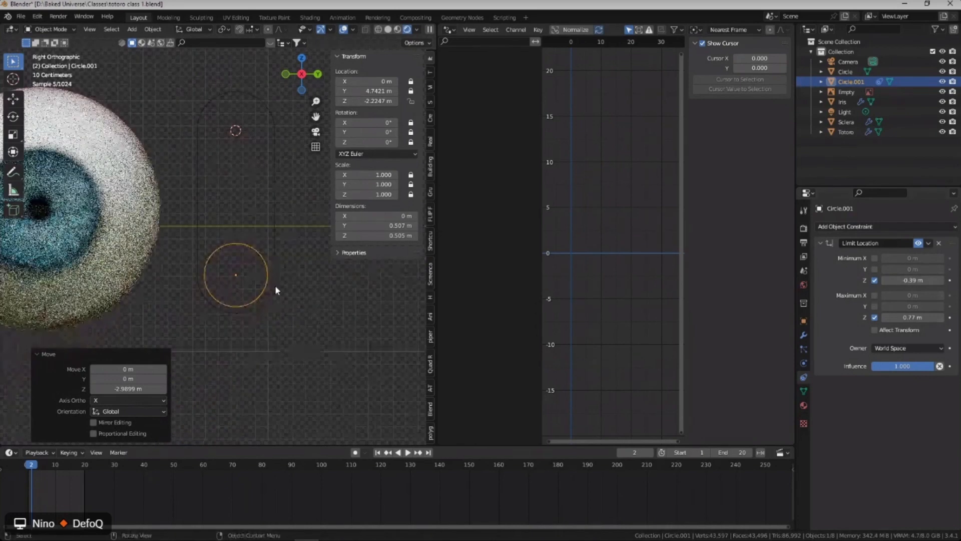
{"action": "key", "text": "g"}
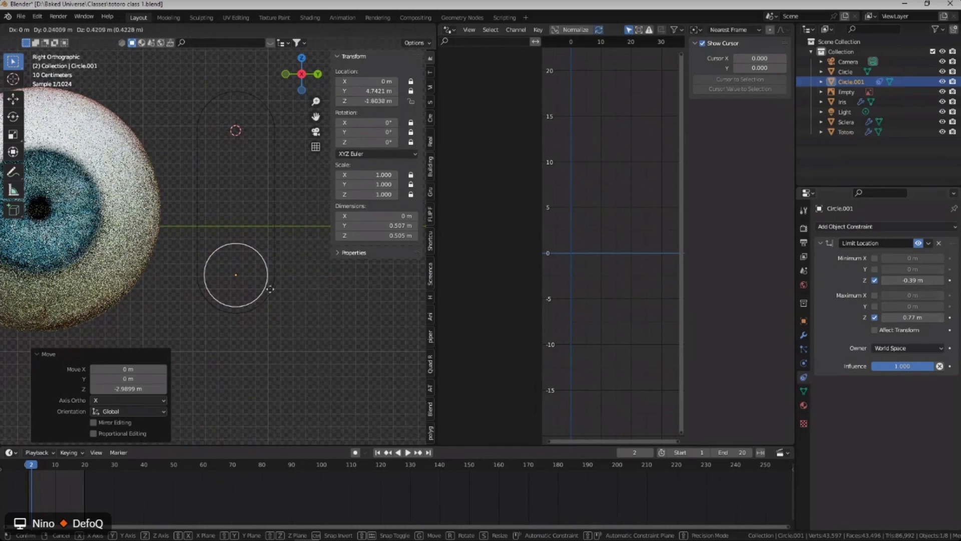
{"action": "key", "text": "Escape"}
{"action": "key", "text": "g"}
{"action": "key", "text": "z"}
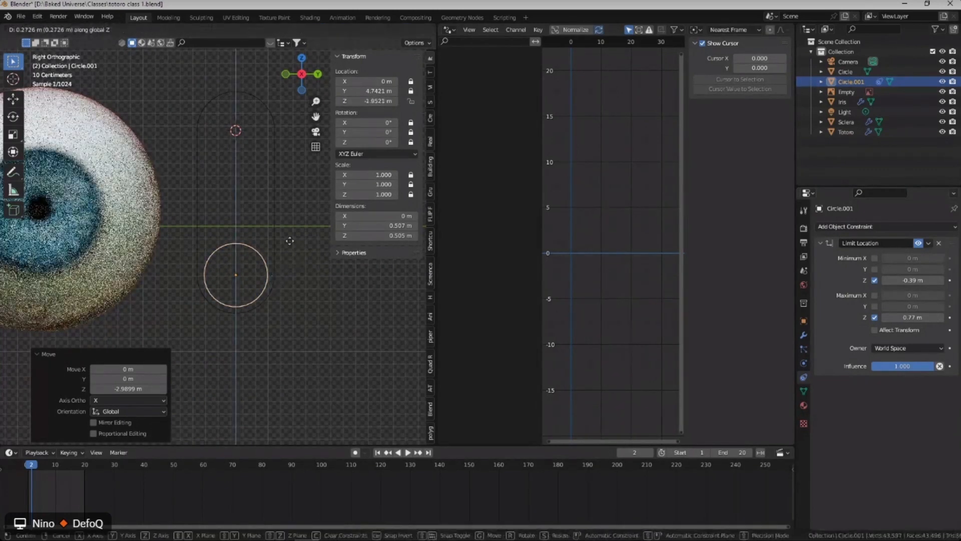
{"action": "right_click", "coordinate": [289, 241]}
{"action": "left_click", "coordinate": [262, 253]}
{"action": "key", "text": "g"}
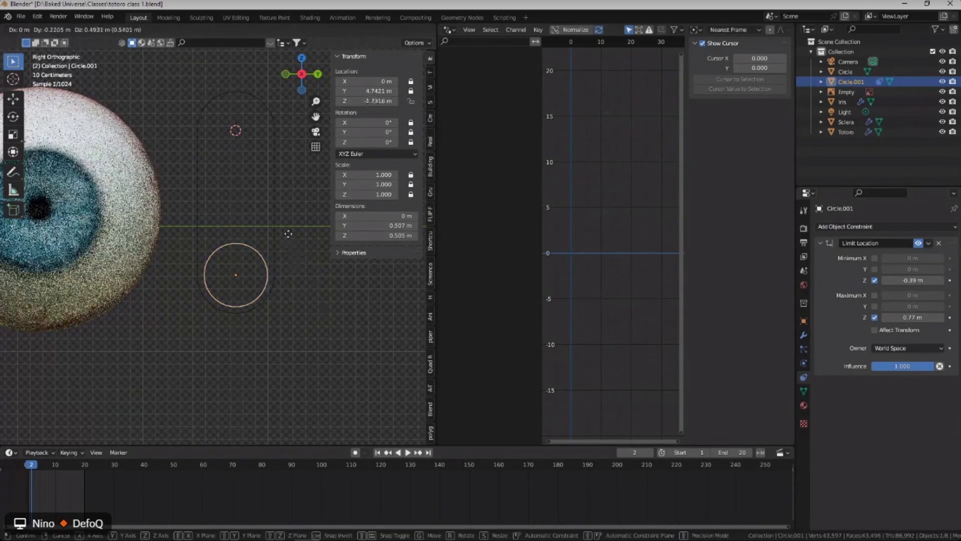
{"action": "right_click", "coordinate": [288, 284]}
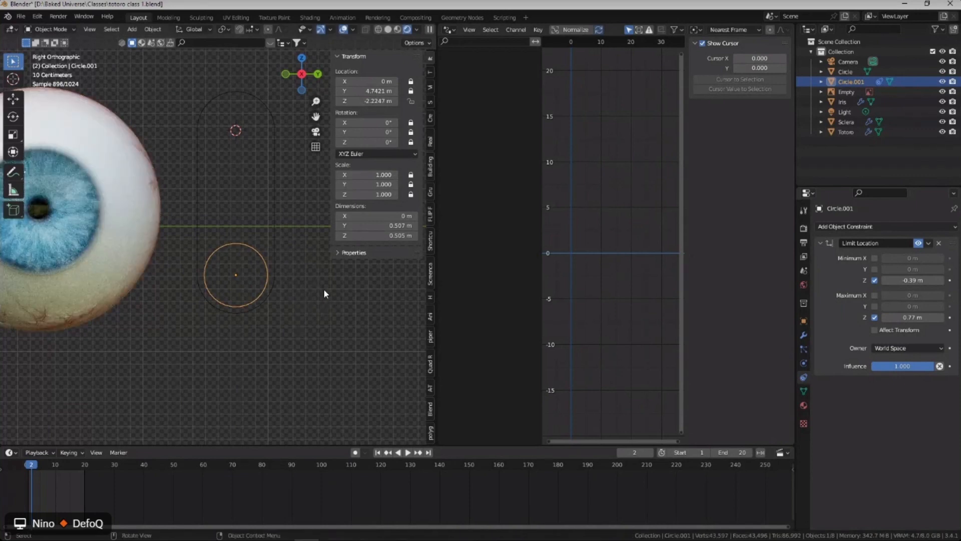
{"action": "key", "text": "ctrl+z"}
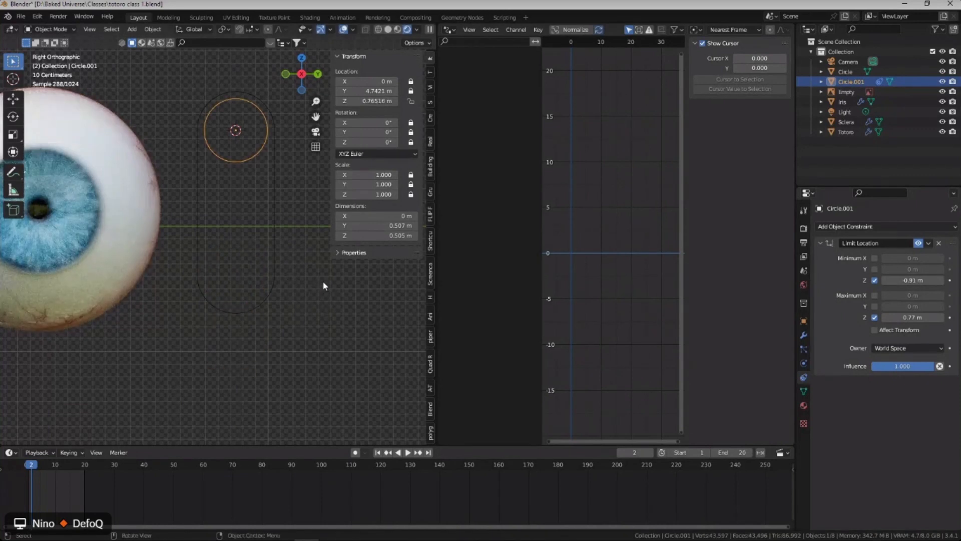
Slide the circle down to about -0.92 m in Z and try a minimum Z limit of -0.37 m, undoing the limit change.
{"action": "key", "text": "g"}
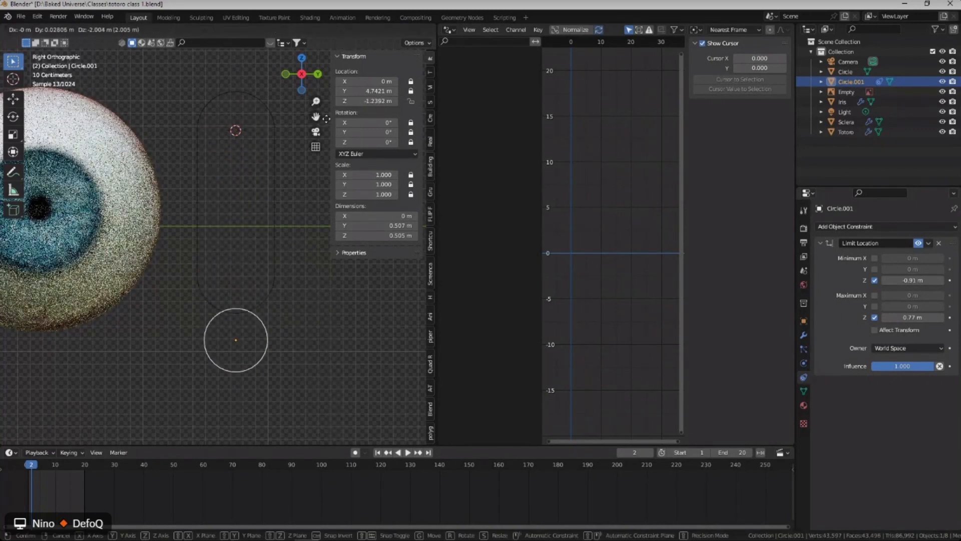
{"action": "key", "text": "Escape"}
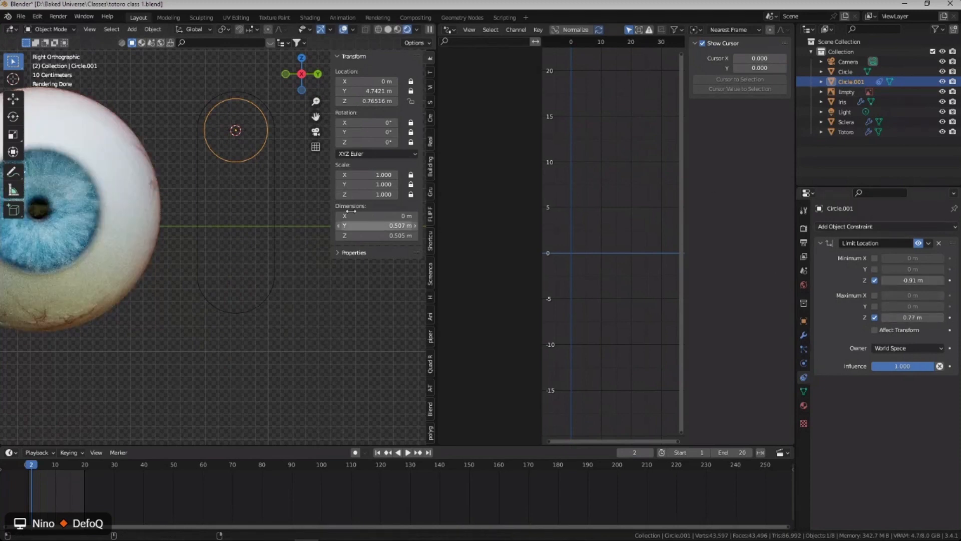
{"action": "key", "text": "g"}
{"action": "left_click", "coordinate": [270, 320]}
{"action": "mouse_move", "coordinate": [202, 180]}
{"action": "middle_mouse_down", "text": "shift"}
{"action": "mouse_move", "coordinate": [258, 205]}
{"action": "mouse_move", "coordinate": [219, 174]}
{"action": "middle_mouse_up", "text": "shift"}
{"action": "scroll", "coordinate": [273, 182], "scroll_direction": "down", "scroll_amount": 1}
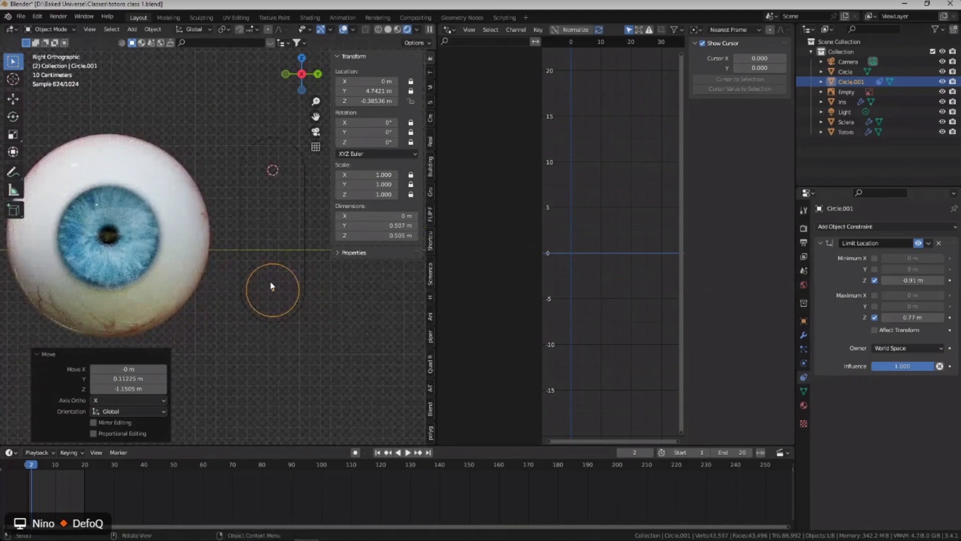
{"action": "key", "text": "g"}
{"action": "left_click", "coordinate": [281, 338]}
{"action": "left_click_drag", "start_coordinate": [912, 280], "coordinate": [937, 280]}
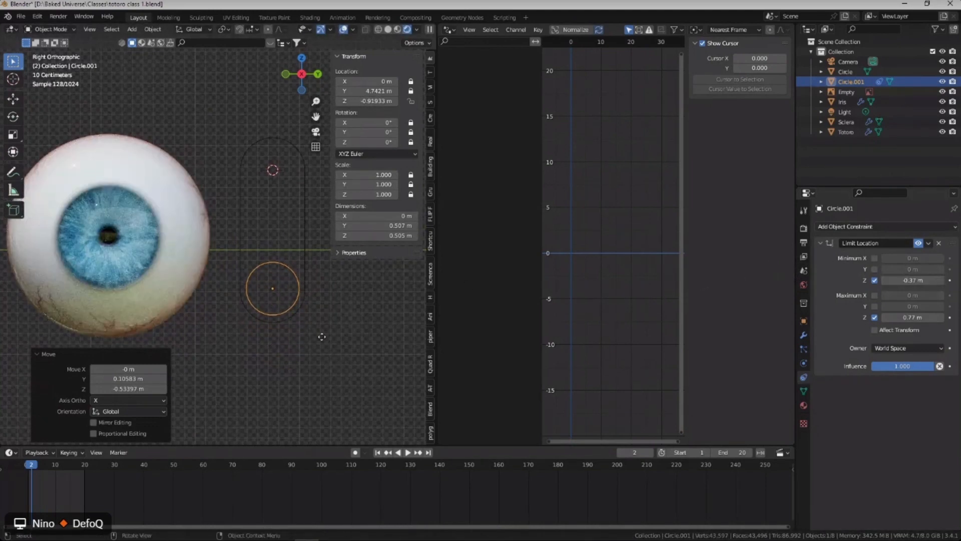
{"action": "key", "text": "ctrl+z"}
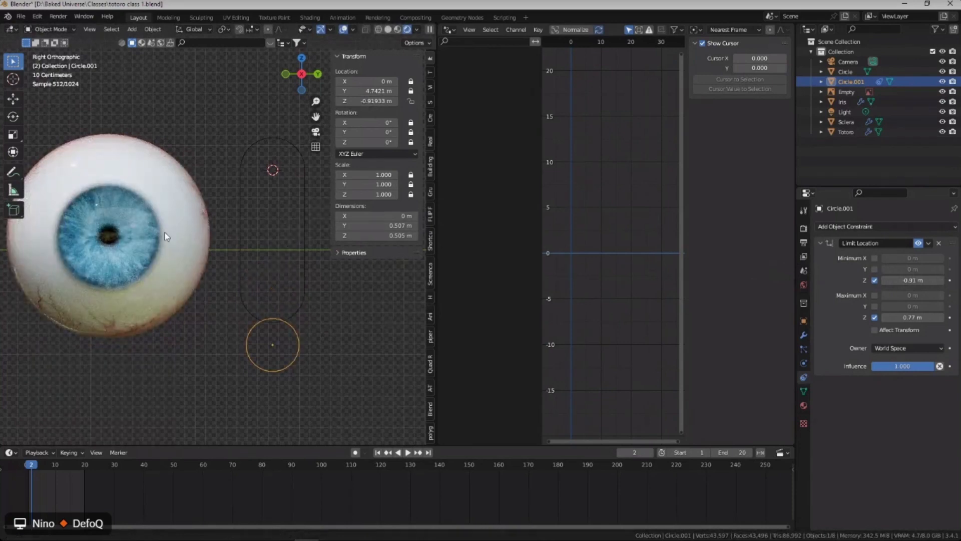
Move the circle up to the top of the capsule, at a Z location of about 1.154 m, and save the file.
{"action": "mouse_move", "coordinate": [214, 226]}
{"action": "middle_mouse_down", "text": "shift"}
{"action": "mouse_move", "coordinate": [233, 236]}
{"action": "mouse_move", "coordinate": [219, 239]}
{"action": "middle_mouse_up", "text": "shift"}
{"action": "left_click", "coordinate": [140, 232]}
{"action": "left_click", "coordinate": [140, 231]}
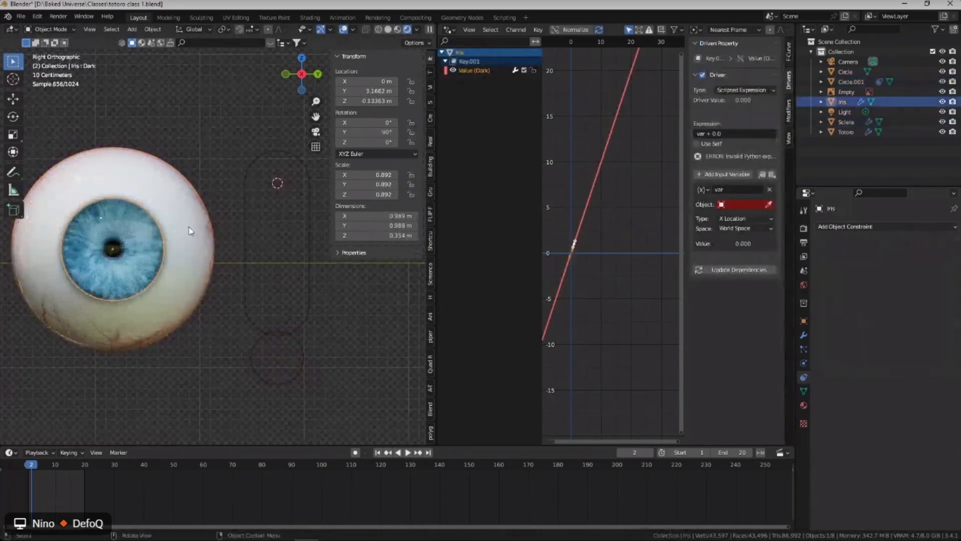
{"action": "left_click", "coordinate": [302, 347]}
{"action": "key", "text": "g"}
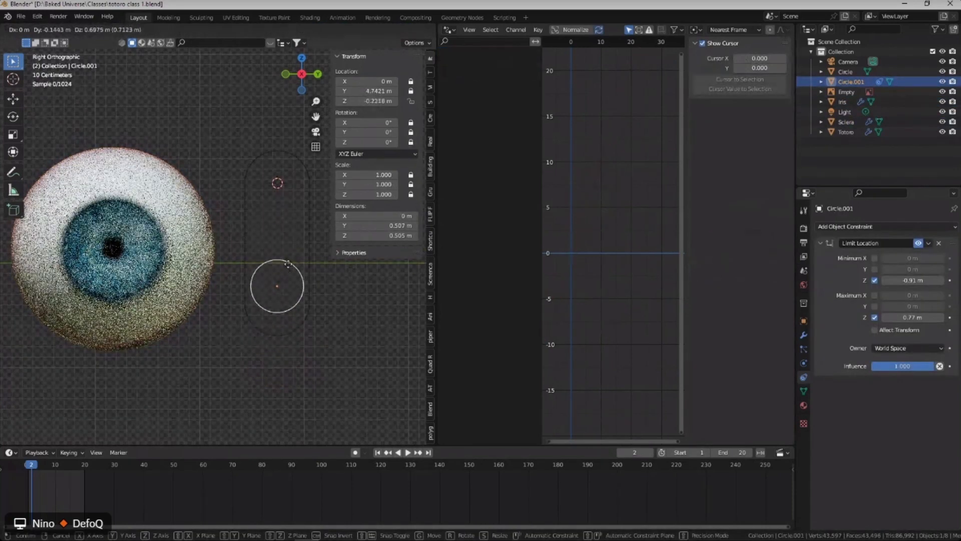
{"action": "left_click", "coordinate": [290, 131]}
{"action": "key", "text": "ctrl+s"}
Set the iris's Dark driver variable to read Circle.001's Z Location in Local Space.
{"action": "middle_click_drag", "start_coordinate": [260, 219], "coordinate": [206, 205], "text": "shift"}
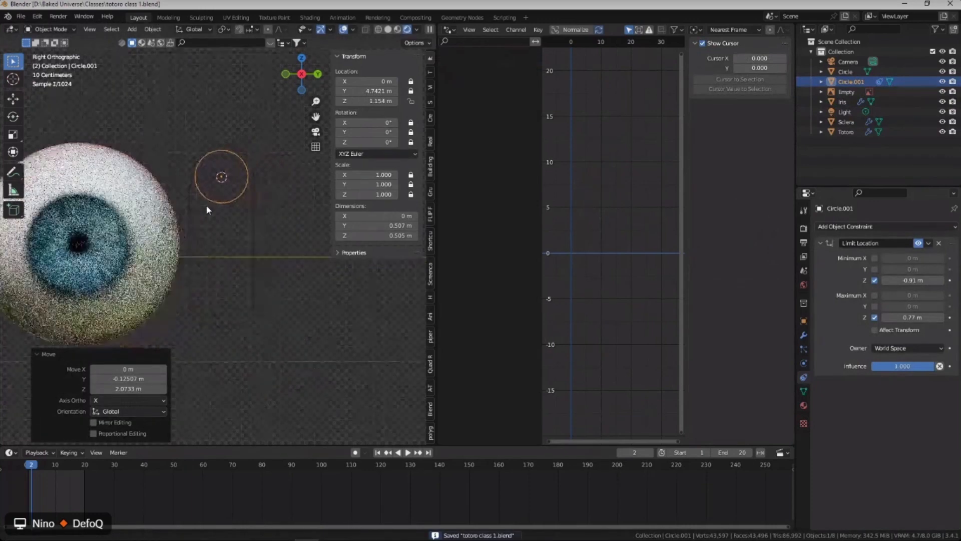
{"action": "left_click", "coordinate": [79, 234]}
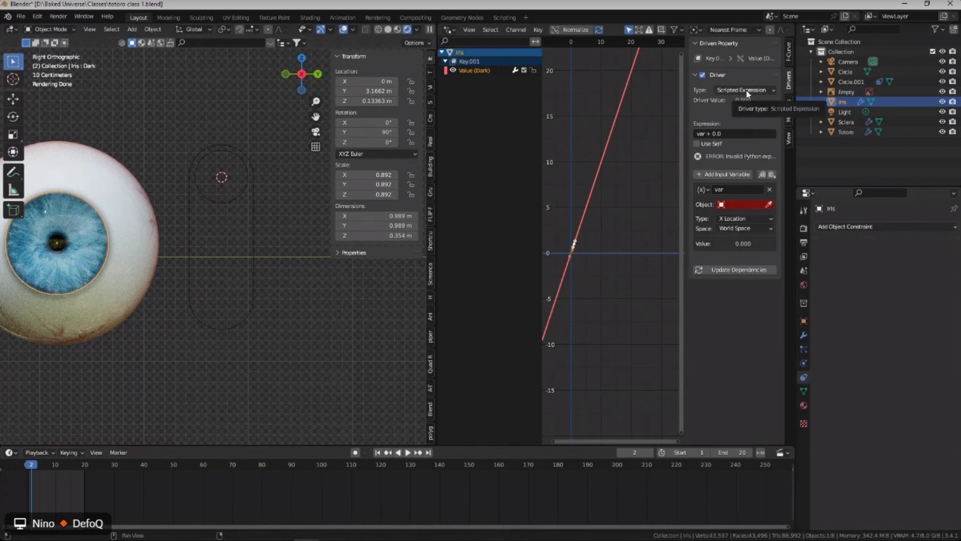
{"action": "left_click", "coordinate": [769, 207]}
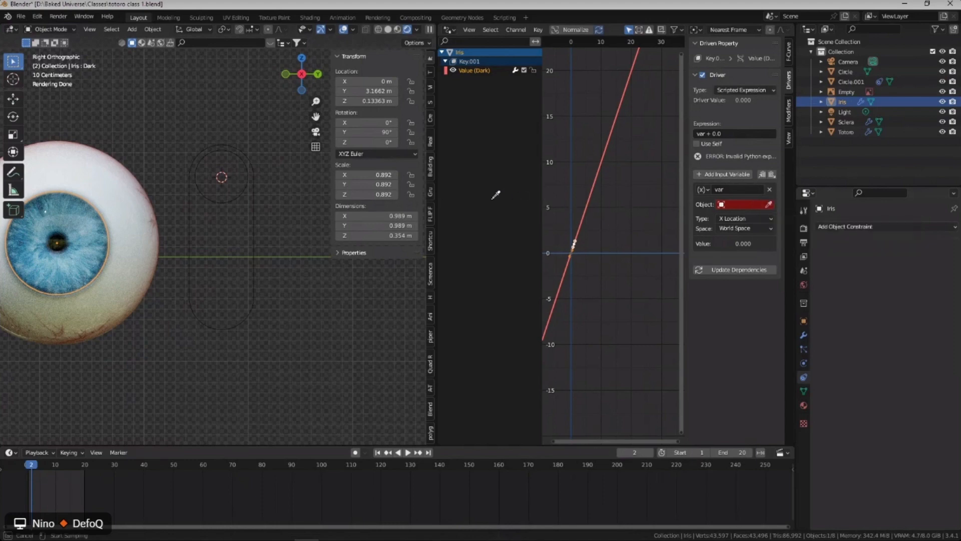
{"action": "left_click", "coordinate": [235, 196]}
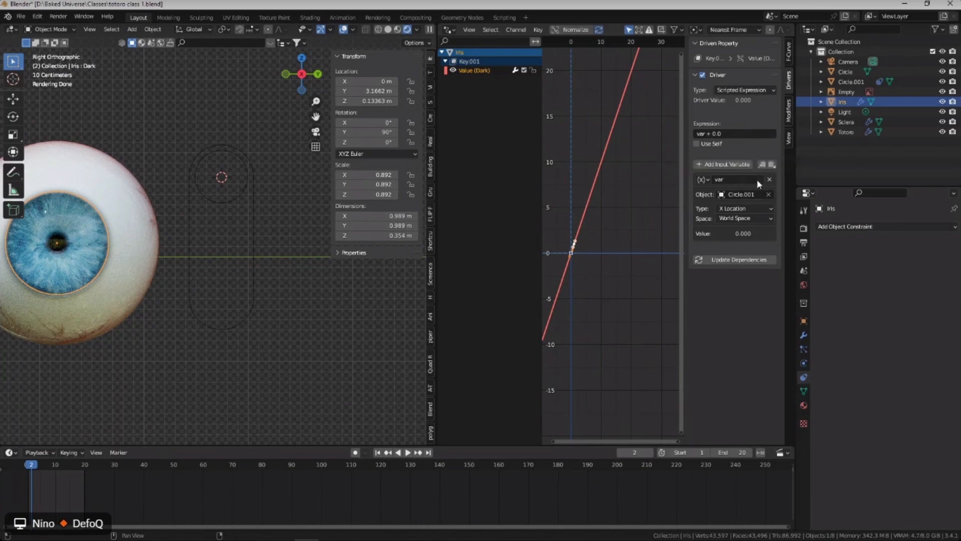
{"action": "left_click", "coordinate": [742, 209]}
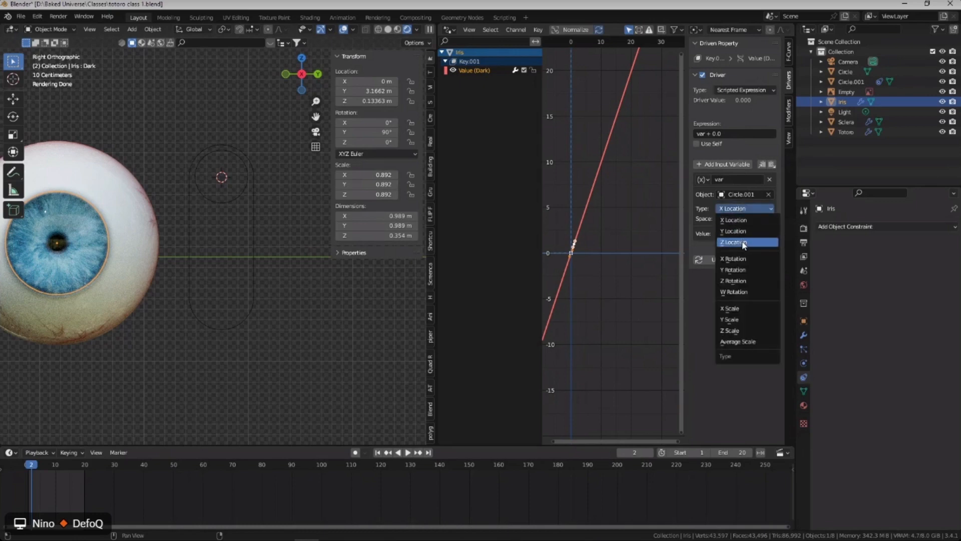
{"action": "left_click", "coordinate": [743, 243]}
{"action": "left_click", "coordinate": [741, 219]}
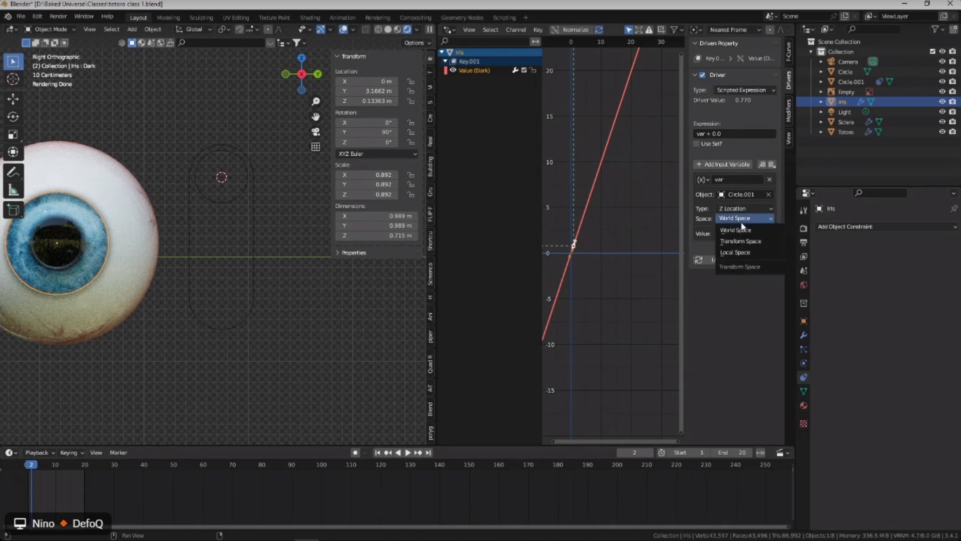
{"action": "left_click", "coordinate": [740, 253]}
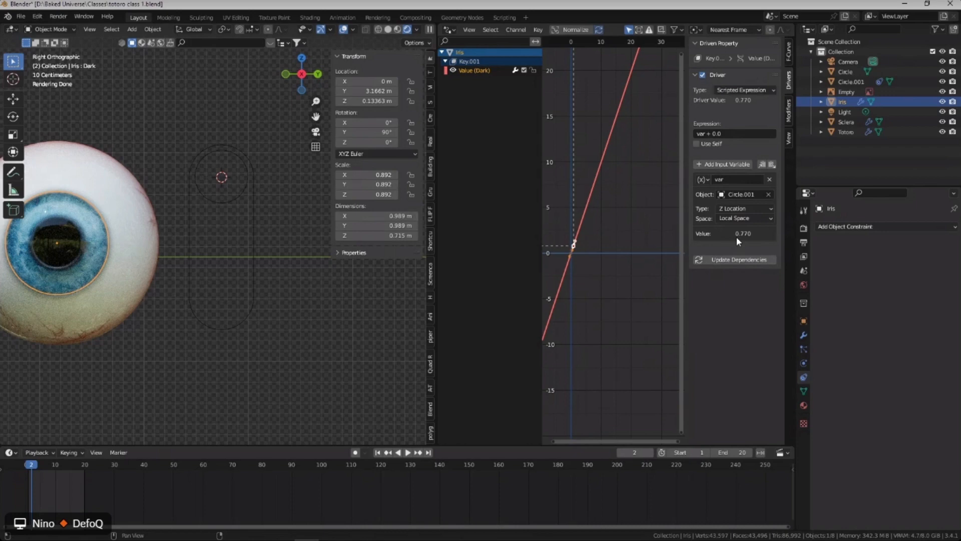
Test-slide the circle inside the capsule to examine how it drives the pupil, cancelling each move.
{"action": "left_click", "coordinate": [239, 199]}
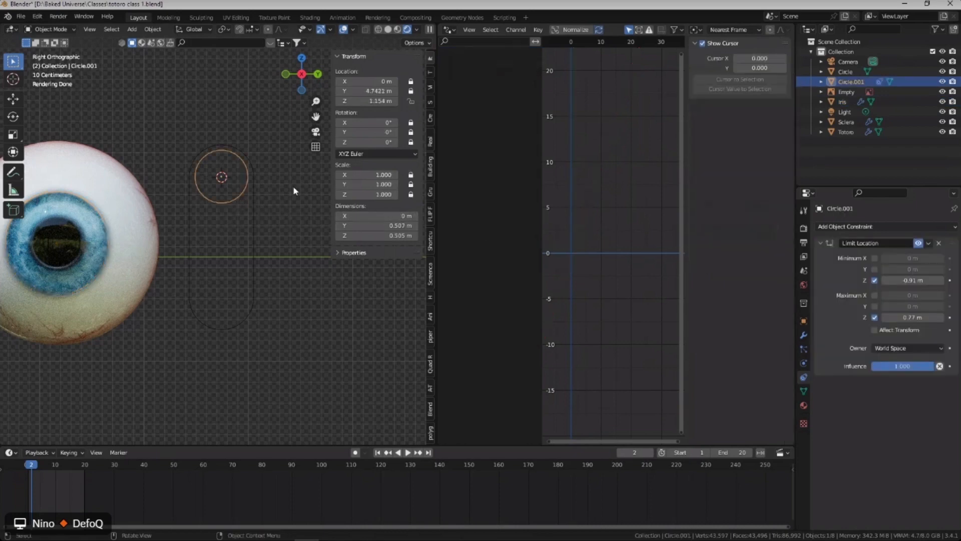
{"action": "key", "text": "g"}
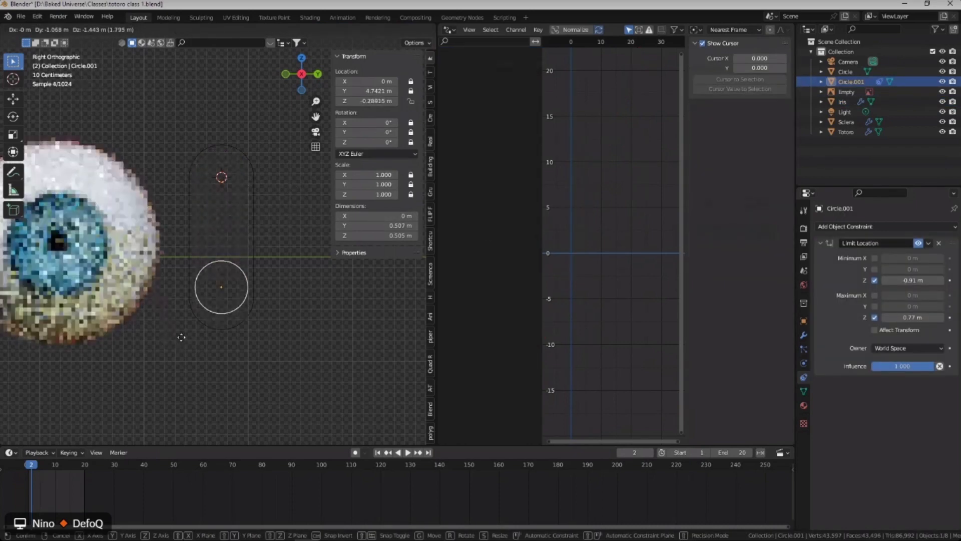
{"action": "right_click", "coordinate": [256, 269]}
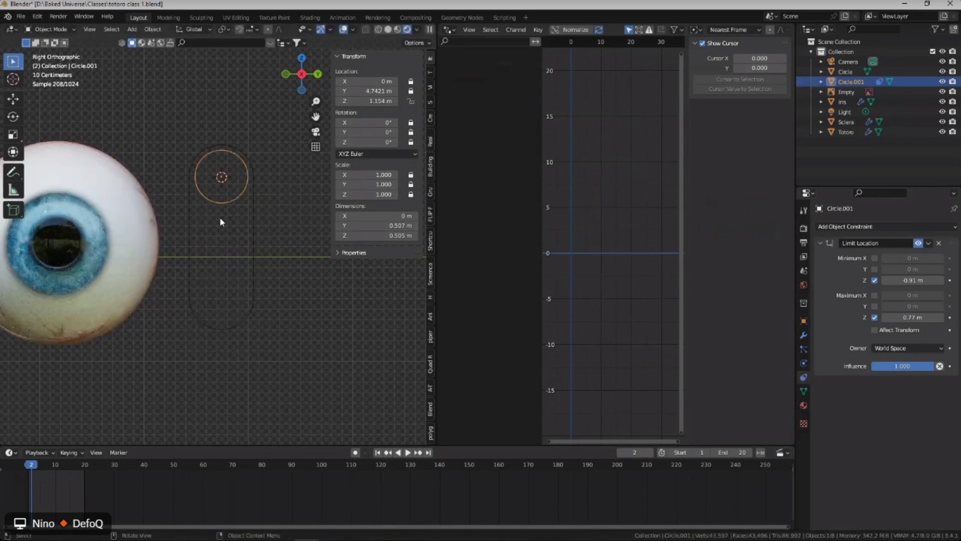
{"action": "middle_click_drag", "start_coordinate": [216, 215], "coordinate": [232, 194], "text": "shift"}
{"action": "key", "text": "g"}
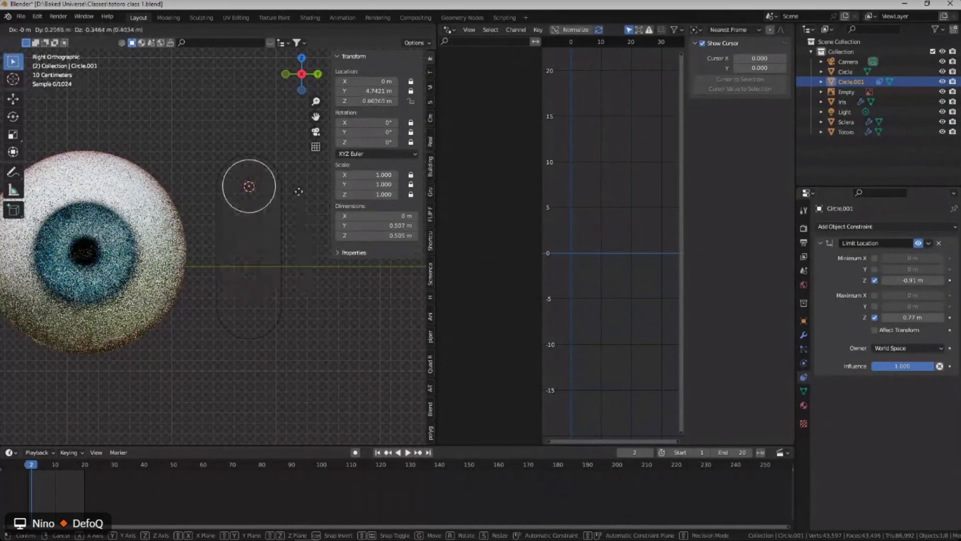
{"action": "right_click", "coordinate": [298, 259]}
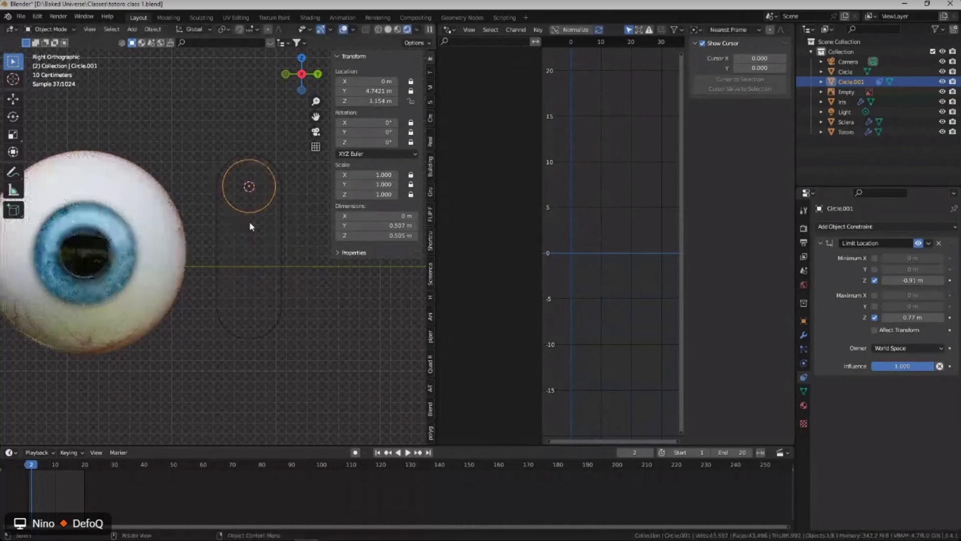
{"action": "middle_click_drag", "start_coordinate": [161, 191], "coordinate": [207, 191], "text": "shift"}
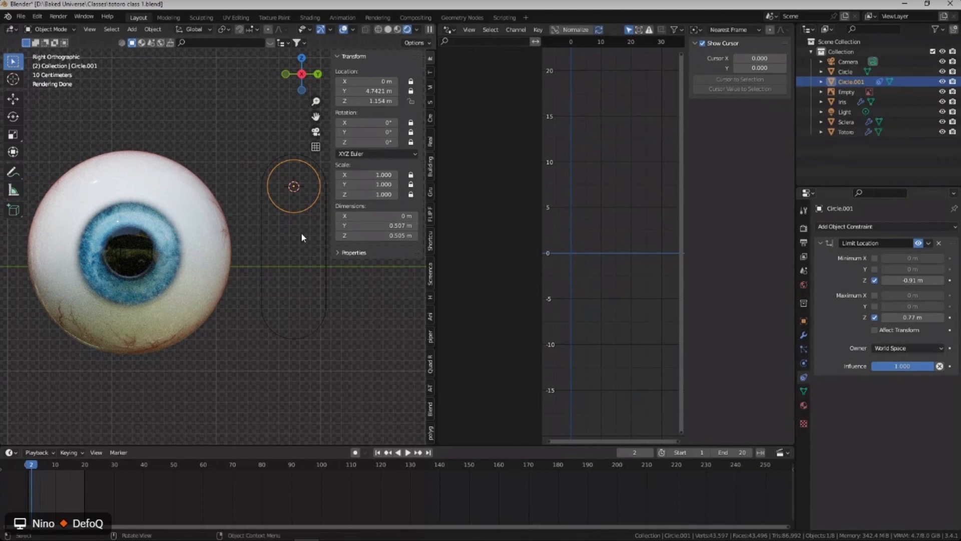
{"action": "middle_click_drag", "start_coordinate": [302, 192], "coordinate": [280, 173], "text": "shift"}
{"action": "key", "text": "g"}
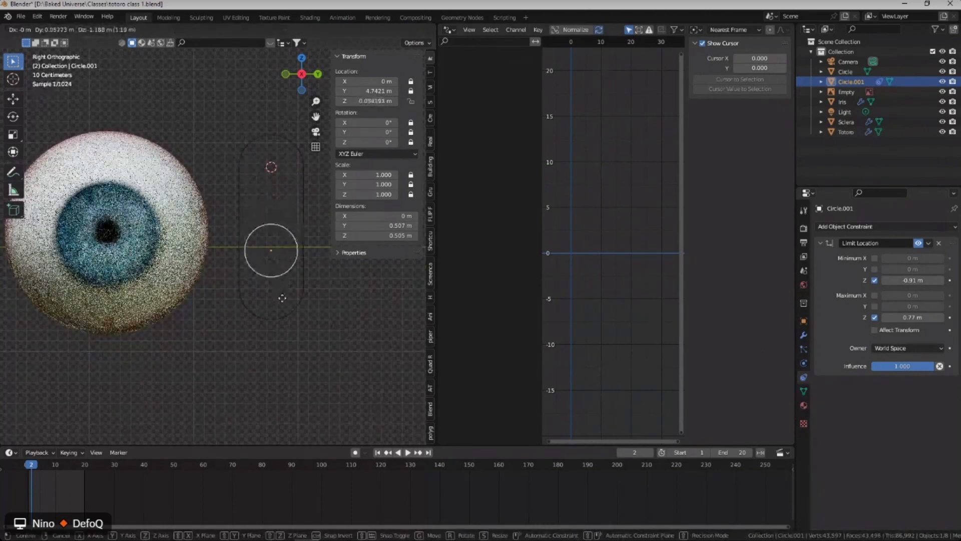
{"action": "key", "text": "Escape"}
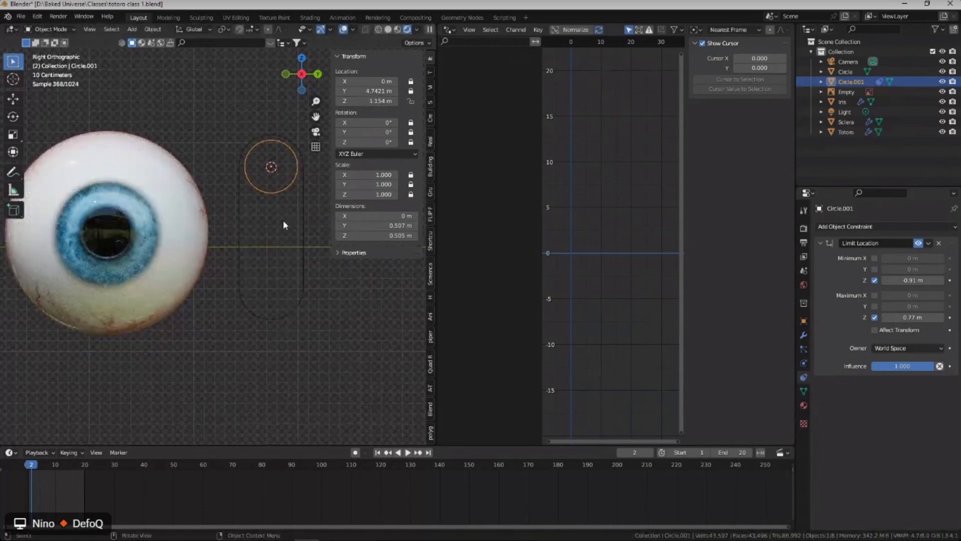
Insert a Location keyframe for the circle at frame 2.
{"action": "key", "text": "i"}
{"action": "key", "text": "i"}
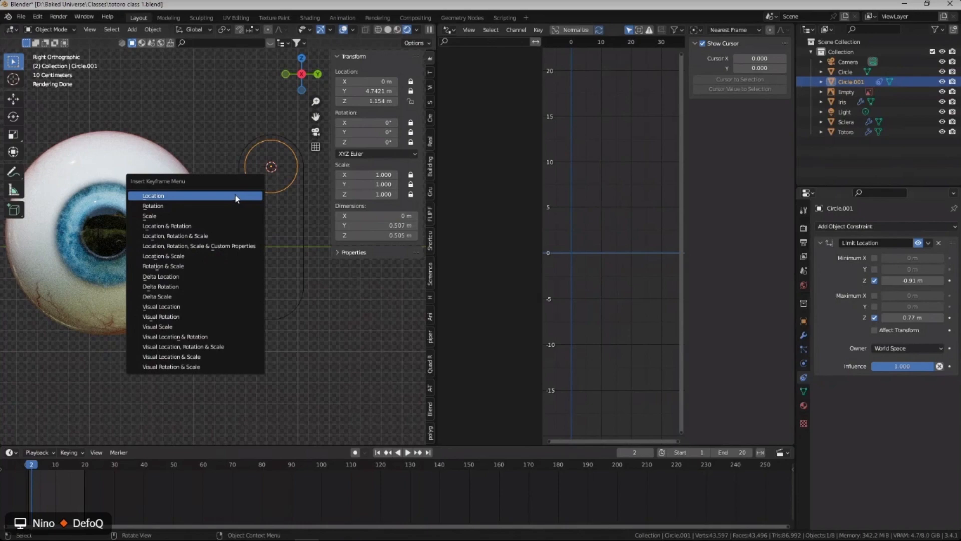
{"action": "left_click", "coordinate": [235, 197]}
Lower the circle along Z to about -0.328 m at frame 19 and insert a Location & Rotation keyframe there.
{"action": "key", "text": "space"}
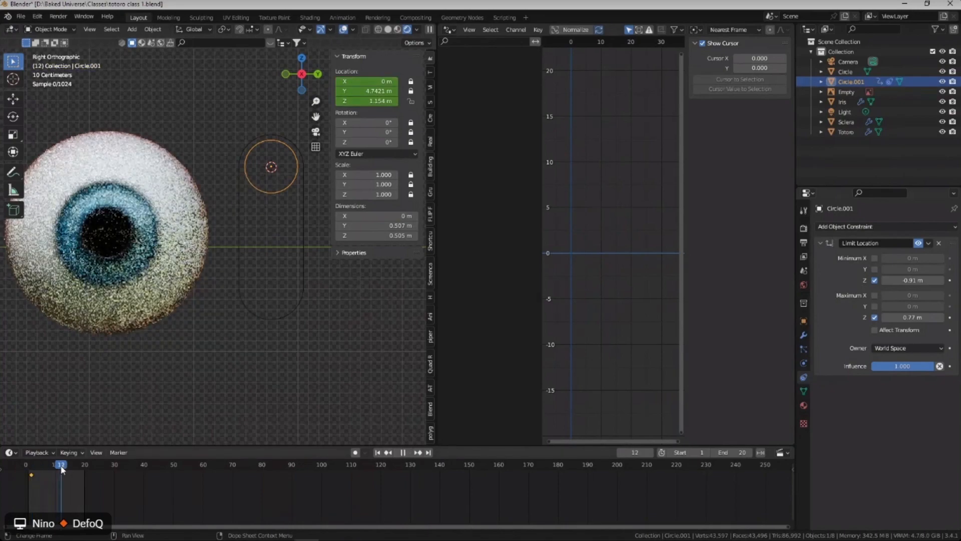
{"action": "key", "text": "space"}
{"action": "key", "text": "g"}
{"action": "key", "text": "z"}
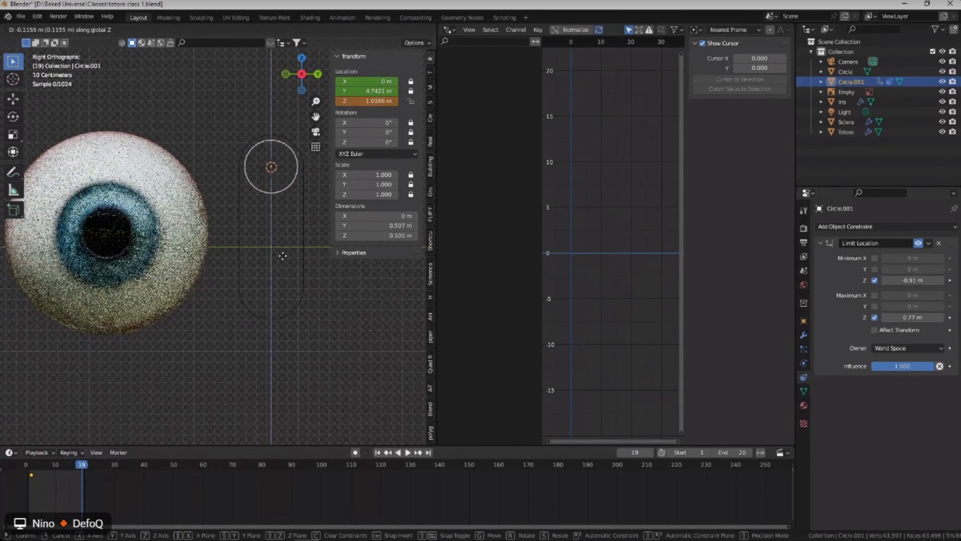
{"action": "left_click", "coordinate": [313, 397]}
{"action": "key", "text": "i"}
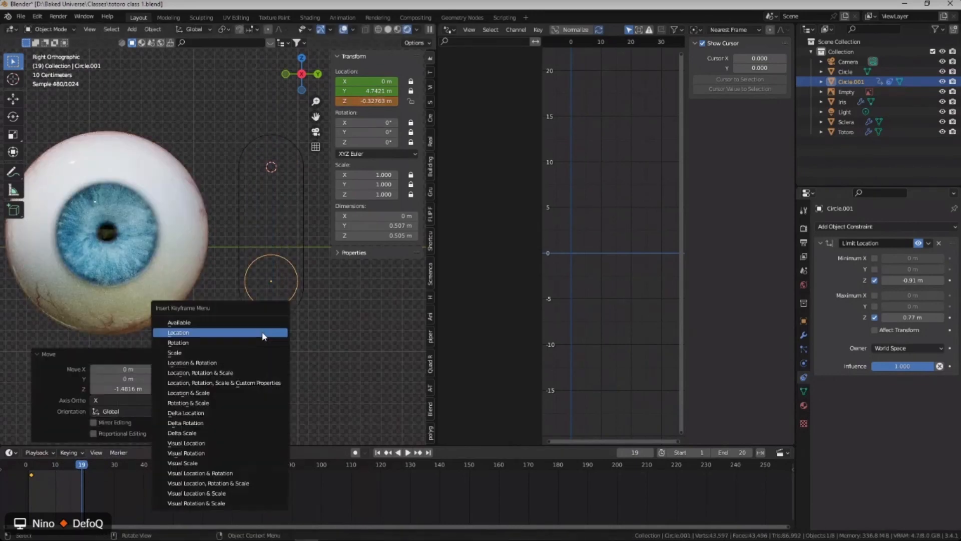
{"action": "left_click", "coordinate": [234, 365]}
Play and scrub the circle's animation and test-slide the circle to examine how the pupil responds.
{"action": "key", "text": "space"}
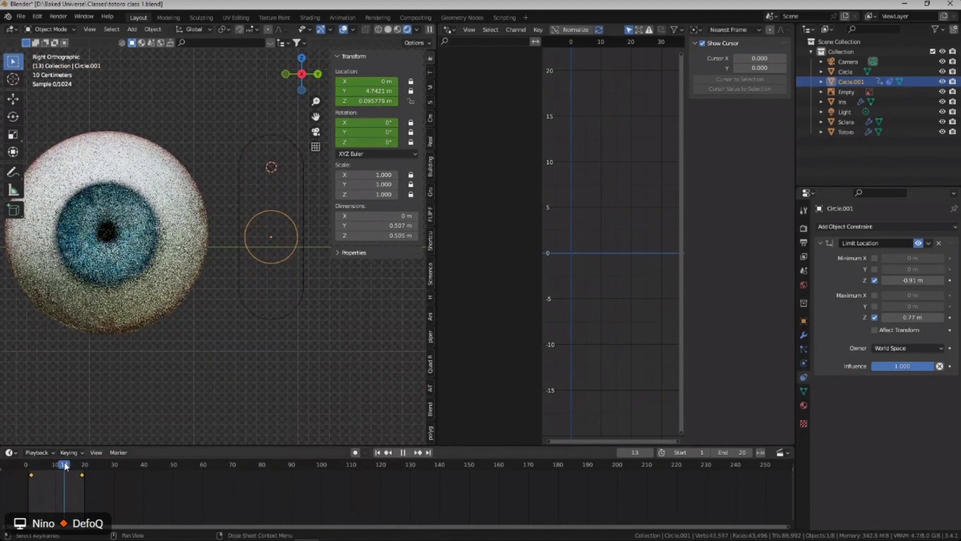
{"action": "mouse_move", "coordinate": [65, 466]}
{"action": "left_mouse_down"}
{"action": "mouse_move", "coordinate": [49, 467]}
{"action": "mouse_move", "coordinate": [76, 466]}
{"action": "mouse_move", "coordinate": [50, 467]}
{"action": "left_mouse_up"}
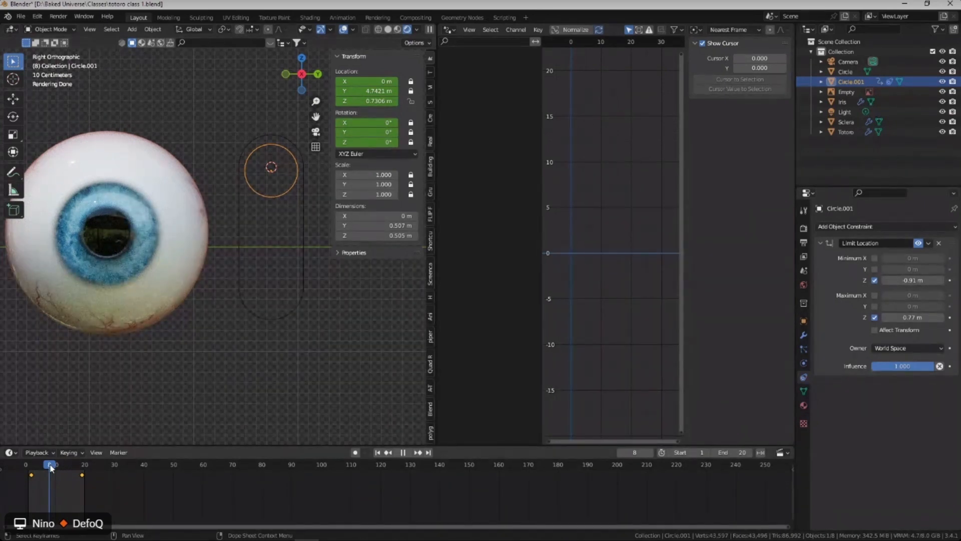
{"action": "key", "text": "space"}
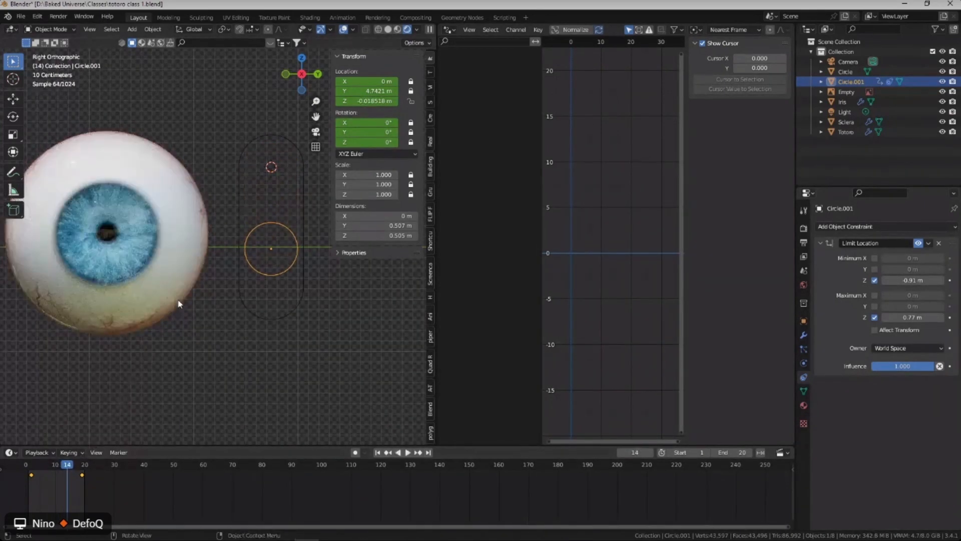
{"action": "key", "text": "g"}
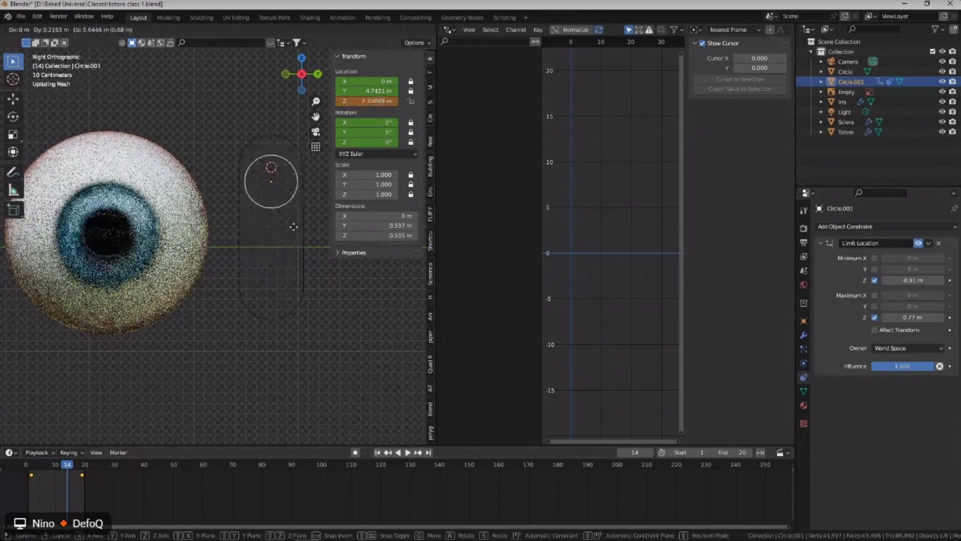
{"action": "left_click", "coordinate": [285, 271]}
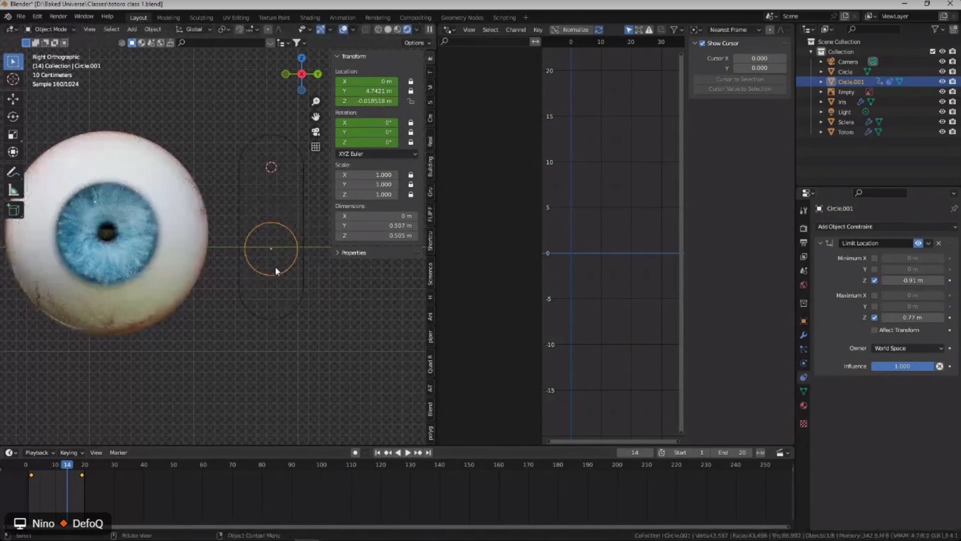
Set the Owner of the circle's Limit Location constraint to Local Space.
{"action": "middle_click_drag", "start_coordinate": [276, 268], "coordinate": [318, 269], "text": "shift"}
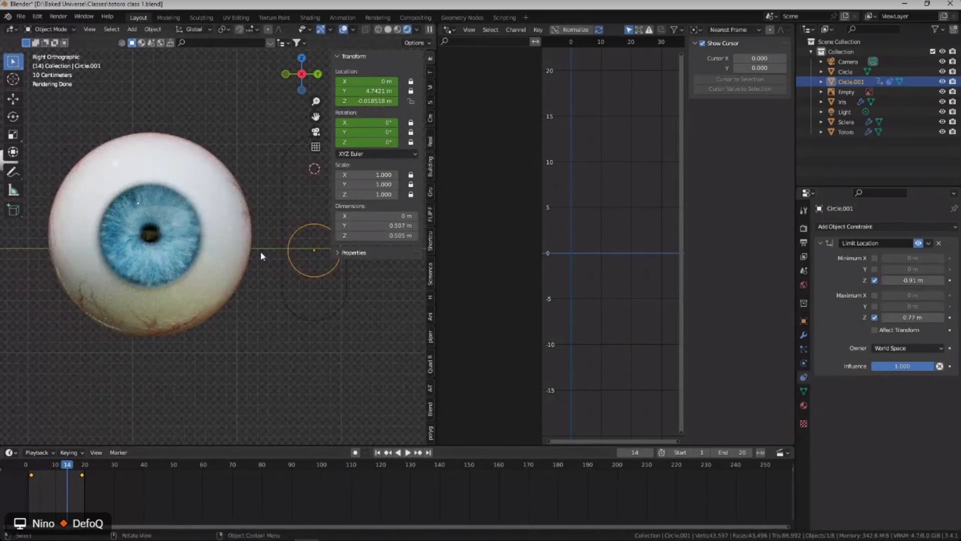
{"action": "left_click", "coordinate": [307, 313]}
{"action": "left_click", "coordinate": [312, 274]}
{"action": "left_click", "coordinate": [303, 319]}
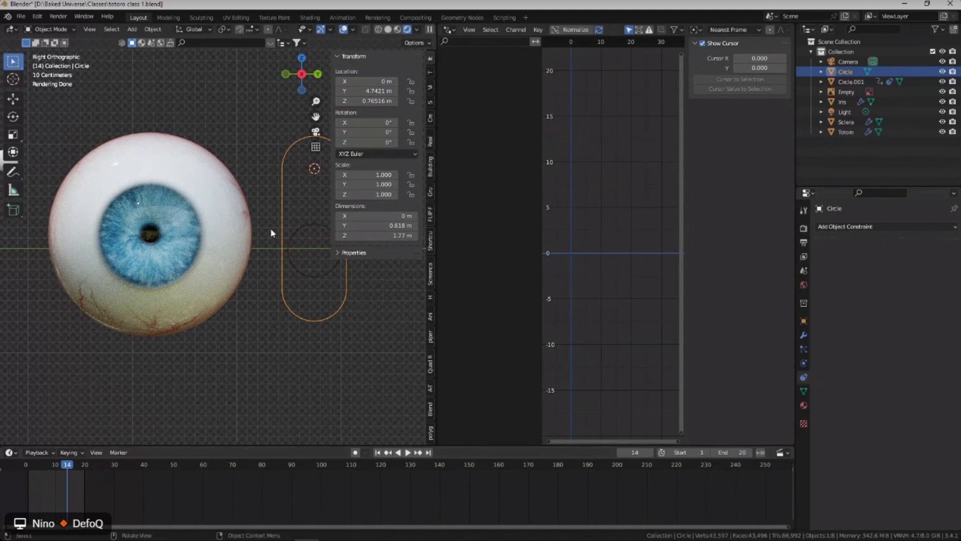
{"action": "left_click", "coordinate": [305, 226]}
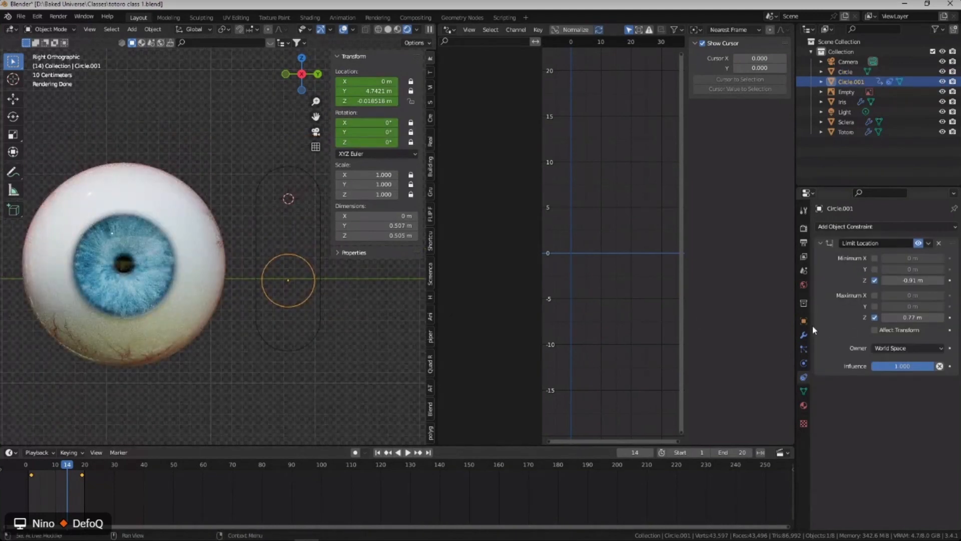
{"action": "left_click", "coordinate": [901, 348]}
{"action": "left_click", "coordinate": [893, 382]}
Examine the iris's Dark driver curve and its variable settings.
{"action": "left_click", "coordinate": [137, 254]}
{"action": "scroll", "coordinate": [627, 184], "scroll_direction": "down", "scroll_amount": 4}
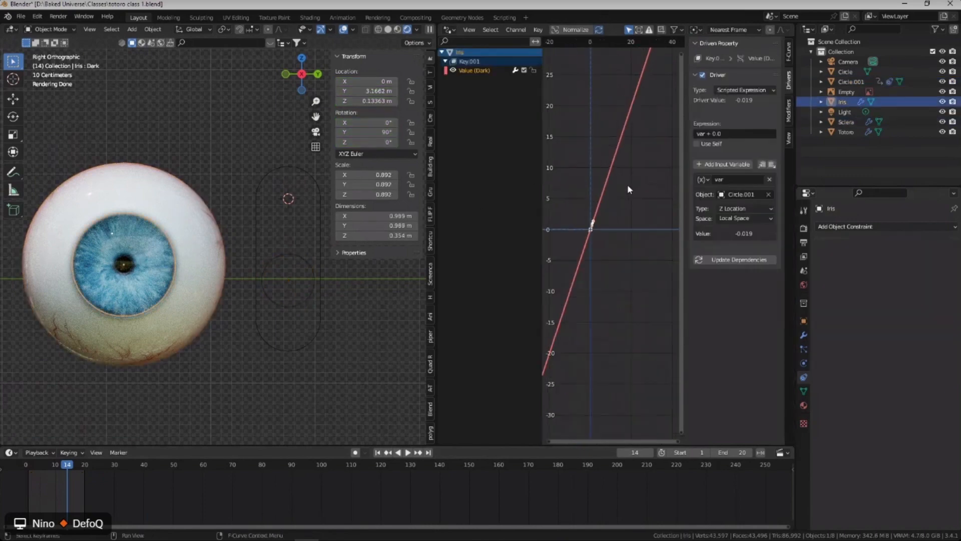
{"action": "middle_click_drag", "start_coordinate": [612, 185], "coordinate": [543, 213]}
{"action": "scroll", "coordinate": [621, 151], "scroll_direction": "up", "scroll_amount": 4}
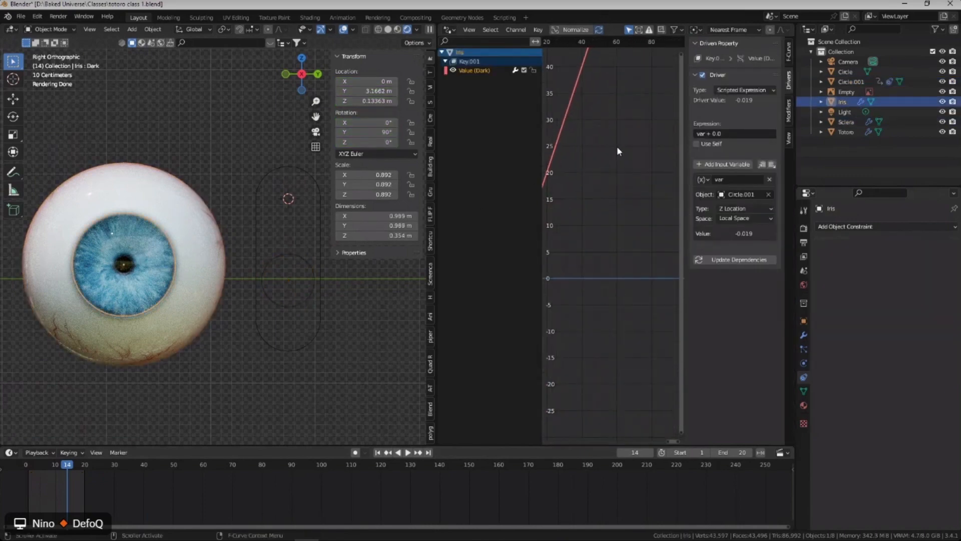
{"action": "middle_click_drag", "start_coordinate": [594, 167], "coordinate": [631, 178]}
Slide the circle to the top of the capsule, at a Z location of about 1.492 m, and delete all its keyframes.
{"action": "left_click", "coordinate": [295, 252]}
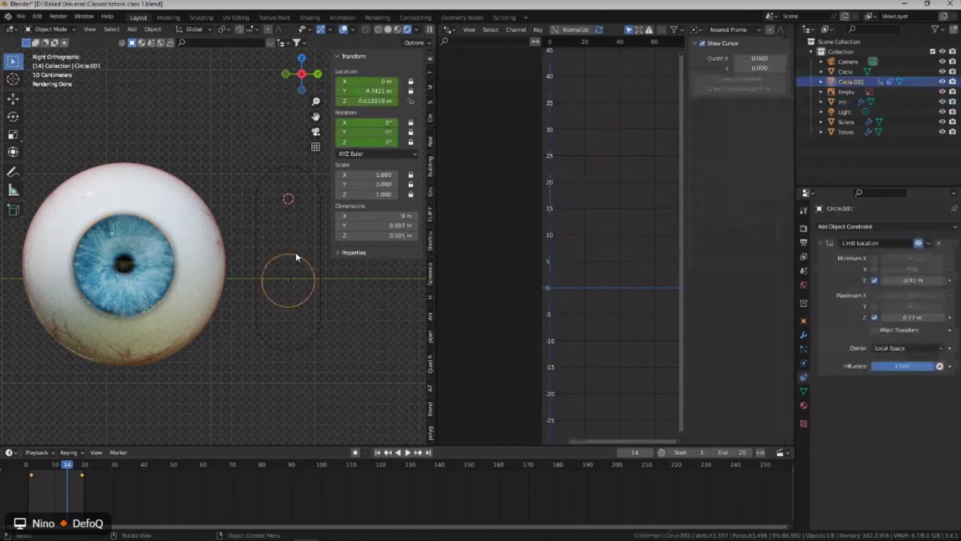
{"action": "key", "text": "g"}
{"action": "left_click", "coordinate": [313, 157]}
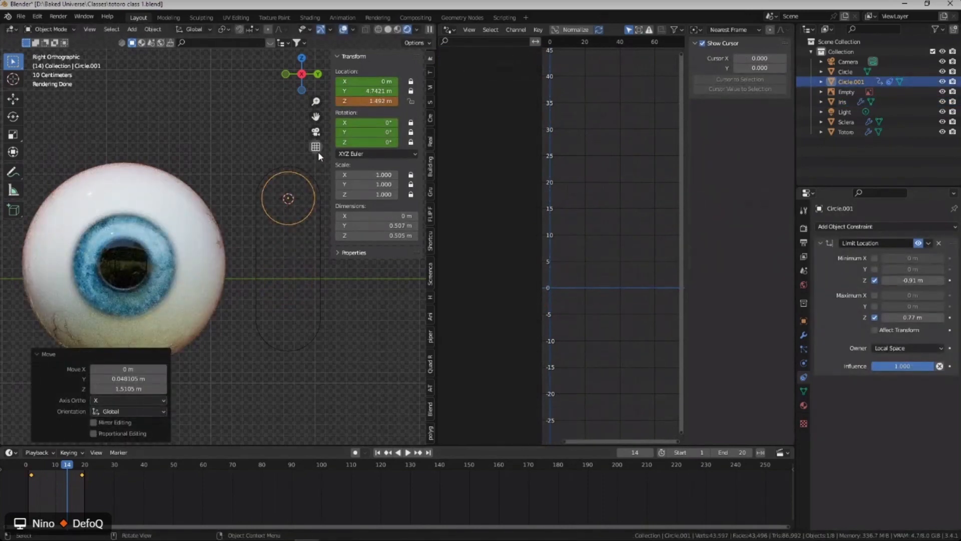
{"action": "left_click_drag", "start_coordinate": [99, 487], "coordinate": [7, 469]}
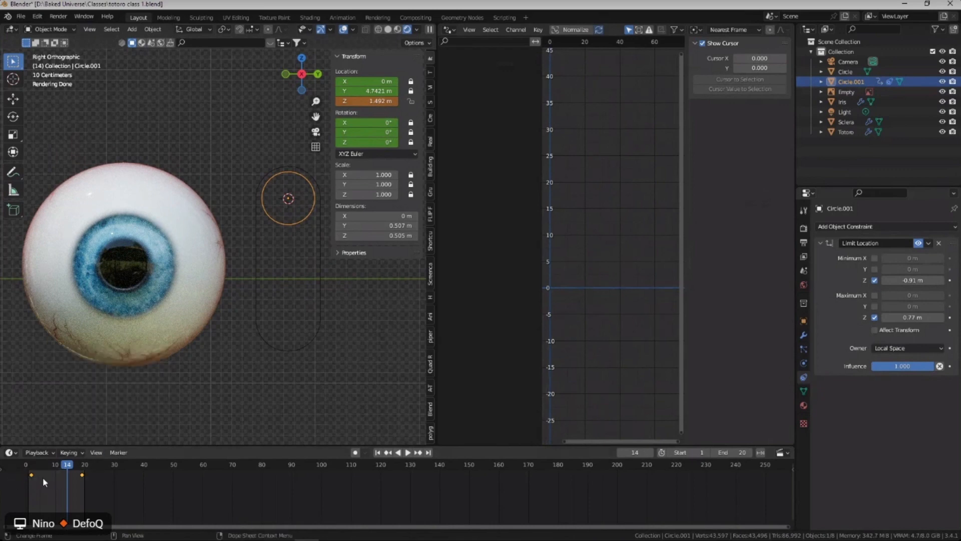
{"action": "key", "text": "Delete"}
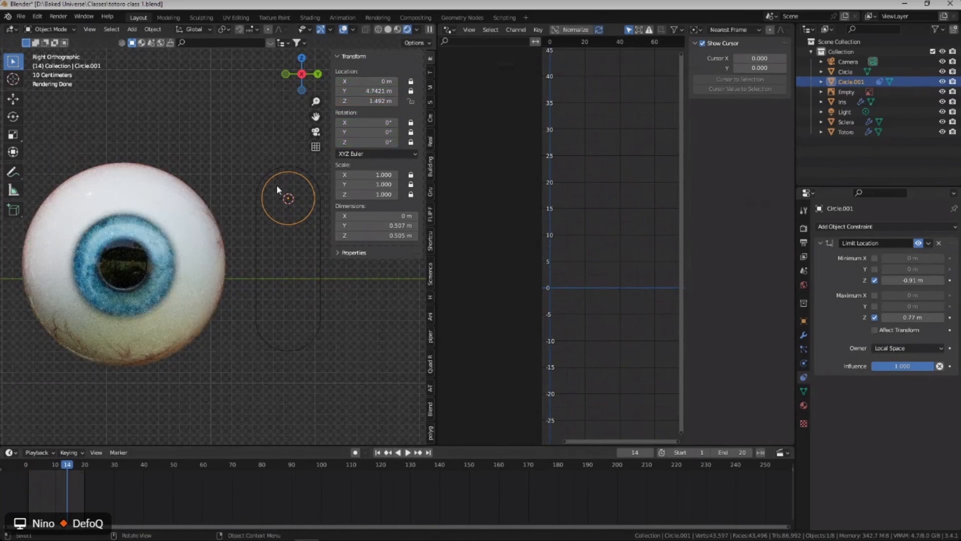
Invert the iris's Dark driver by setting its scripted expression to (var)*-1.
{"action": "left_click", "coordinate": [129, 248]}
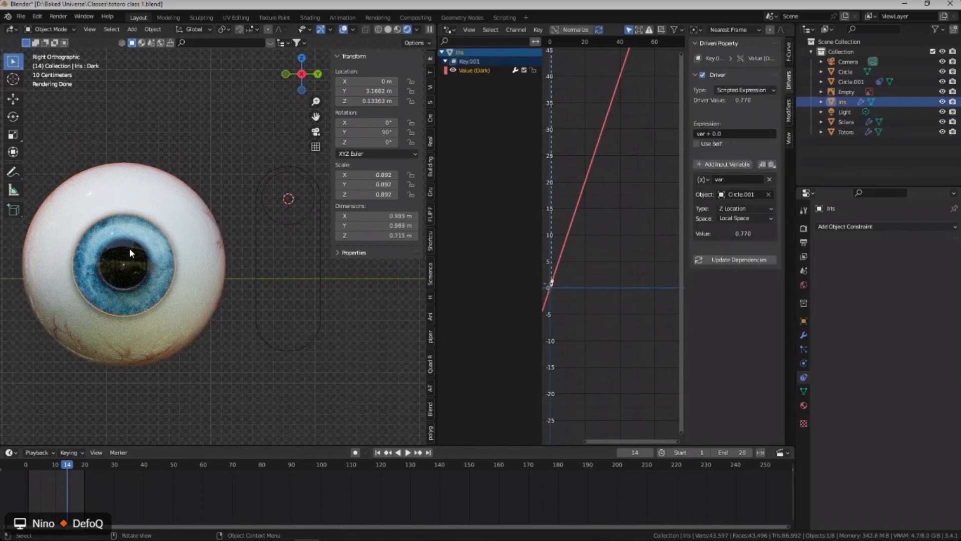
{"action": "left_click", "coordinate": [713, 135]}
{"action": "left_click", "coordinate": [731, 131]}
{"action": "key", "text": "BackSpace"}
{"action": "type", "text": ")*-1"}
{"action": "key", "text": "Return"}
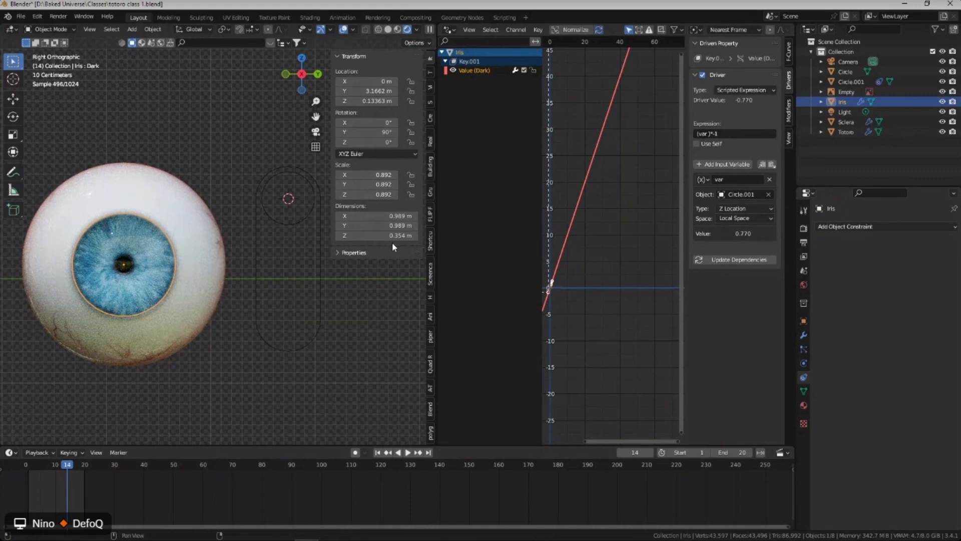
Test the inverted driver by sliding the circle down the capsule to a Z location of about -0.567 m.
{"action": "left_click", "coordinate": [297, 227]}
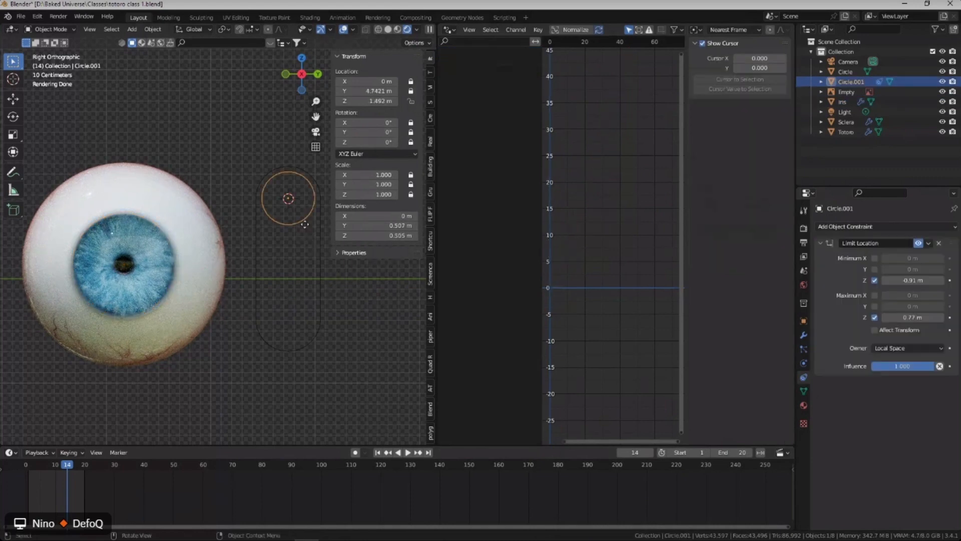
{"action": "key", "text": "g"}
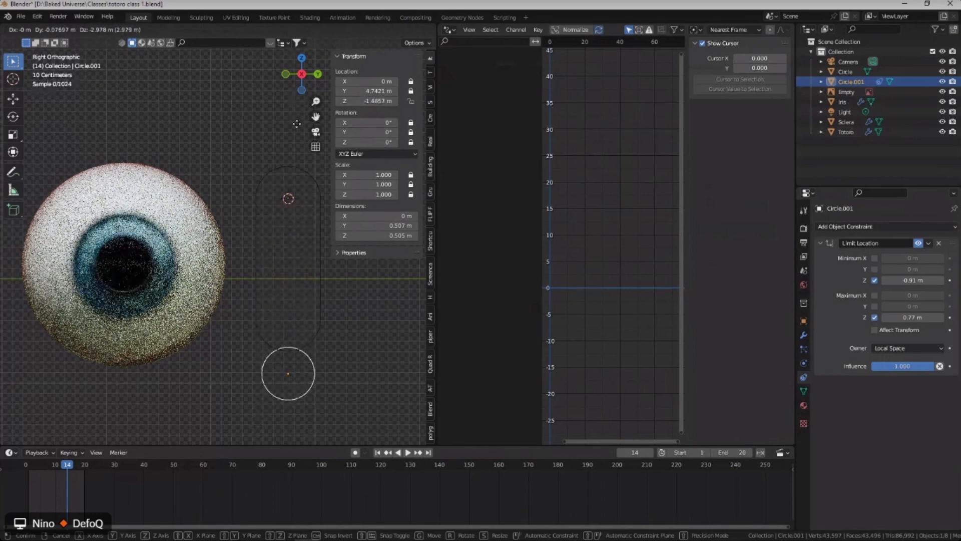
{"action": "key", "text": "Escape"}
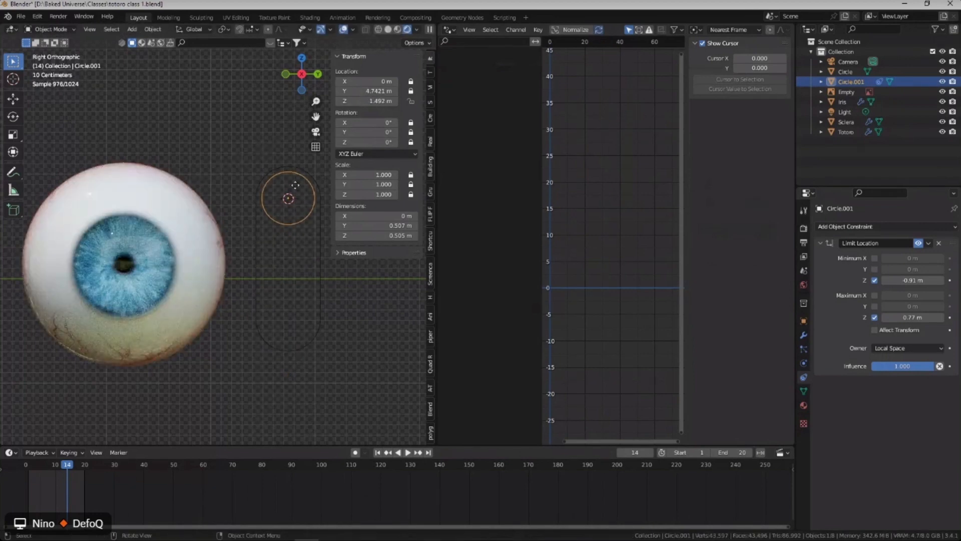
{"action": "key", "text": "g"}
{"action": "left_click", "coordinate": [320, 365]}
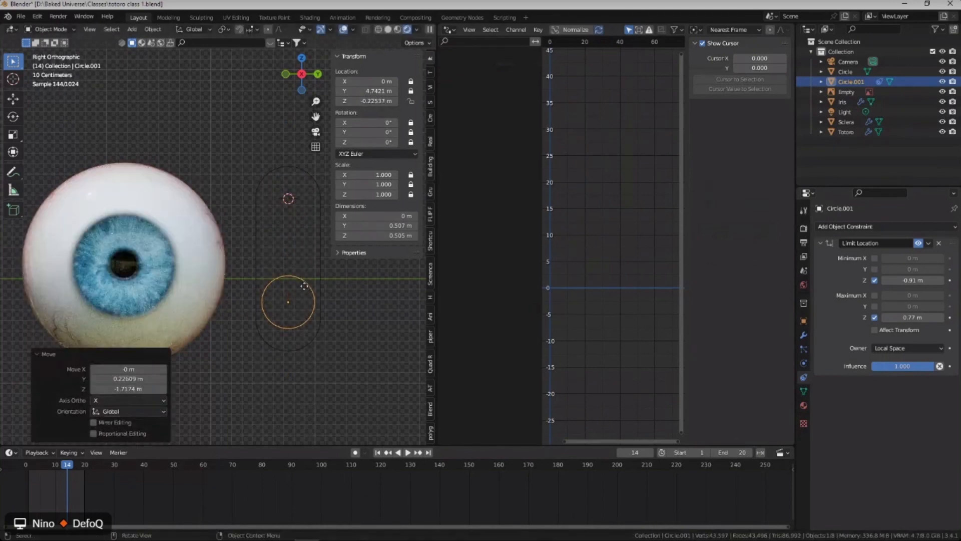
{"action": "key", "text": "g"}
{"action": "left_click", "coordinate": [308, 321]}
Check the iris's Dark driver, raise the circle to a Z location of about -0.403 m, and save the file.
{"action": "left_click", "coordinate": [154, 263]}
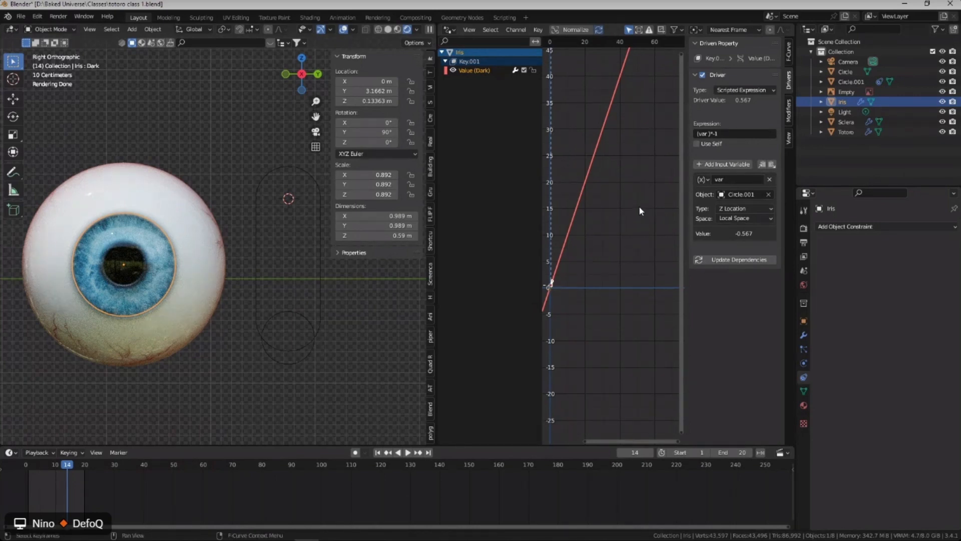
{"action": "left_click", "coordinate": [292, 313]}
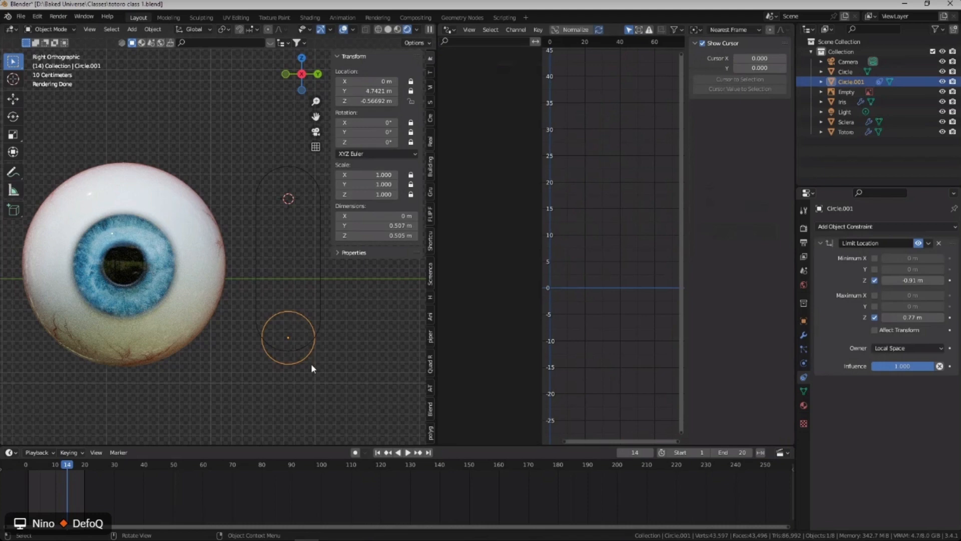
{"action": "key", "text": "g"}
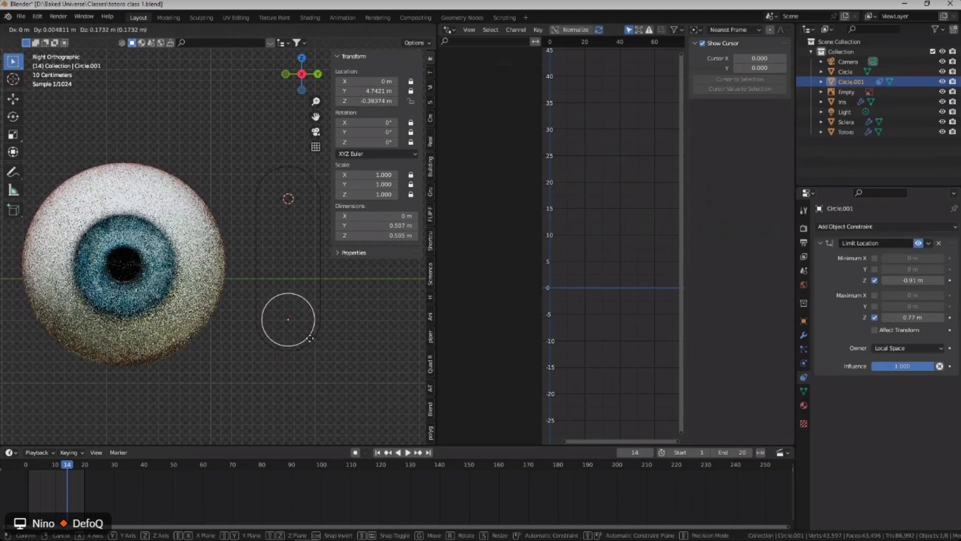
{"action": "left_click", "coordinate": [310, 341]}
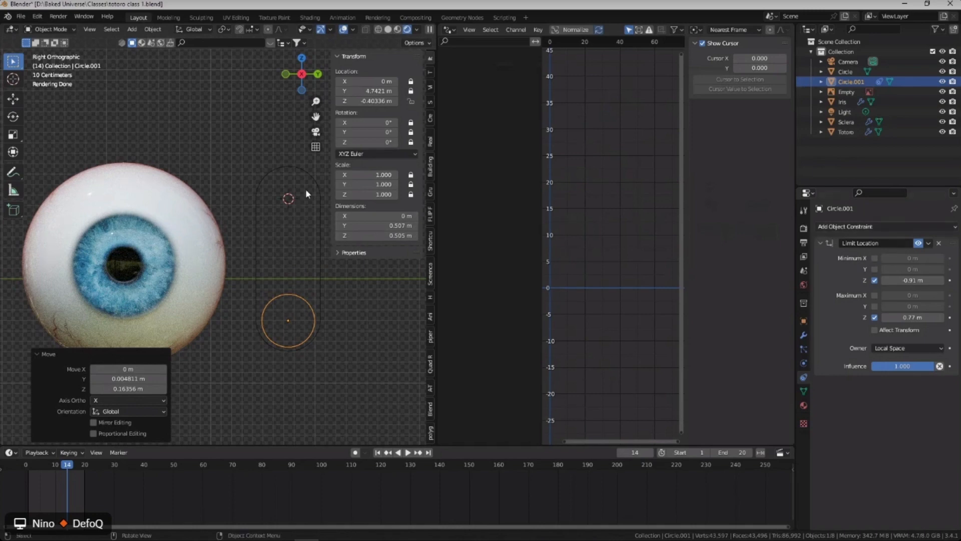
{"action": "scroll", "coordinate": [288, 215], "scroll_direction": "down", "scroll_amount": 2}
{"action": "key", "text": "ctrl+s"}
{"action": "scroll", "coordinate": [278, 221], "scroll_direction": "down", "scroll_amount": 1}
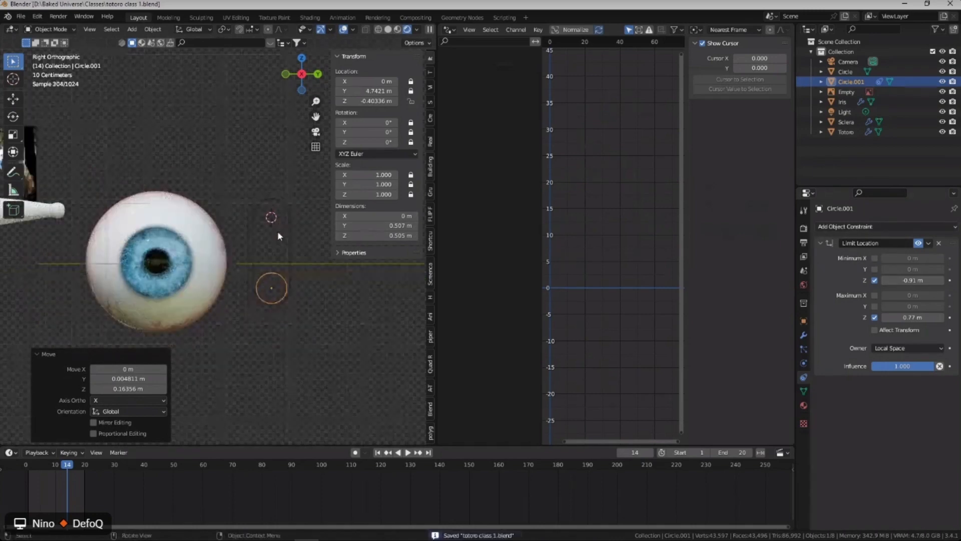
{"action": "middle_click_drag", "start_coordinate": [283, 253], "coordinate": [275, 287], "text": "shift"}
{"action": "scroll", "coordinate": [278, 223], "scroll_direction": "down", "scroll_amount": 1}
{"action": "scroll", "coordinate": [215, 284], "scroll_direction": "up", "scroll_amount": 2}
{"action": "middle_click_drag", "start_coordinate": [211, 276], "coordinate": [257, 249], "text": "shift"}
{"action": "scroll", "coordinate": [224, 266], "scroll_direction": "up", "scroll_amount": 2}
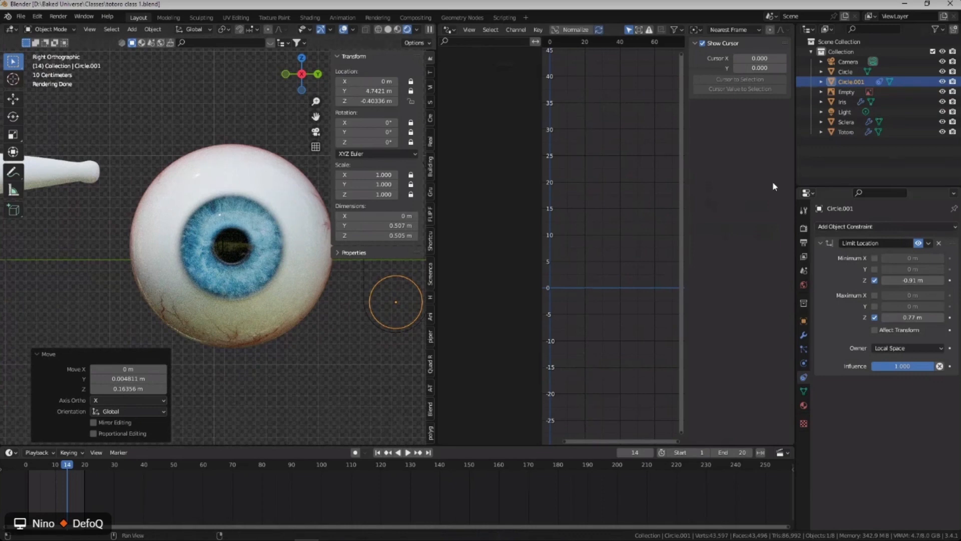
{"action": "middle_click_drag", "start_coordinate": [296, 253], "coordinate": [249, 215], "text": "shift"}
{"action": "scroll", "coordinate": [238, 253], "scroll_direction": "down", "scroll_amount": 1}
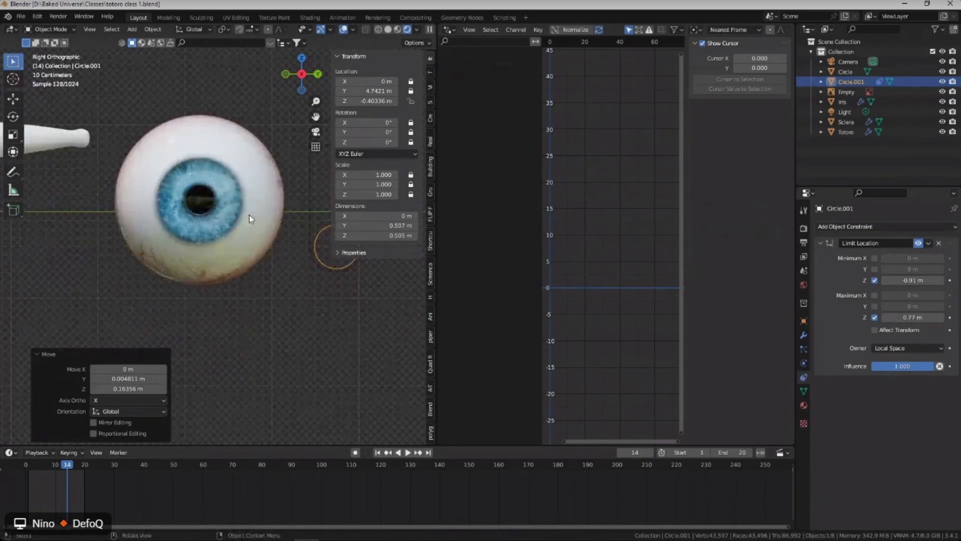
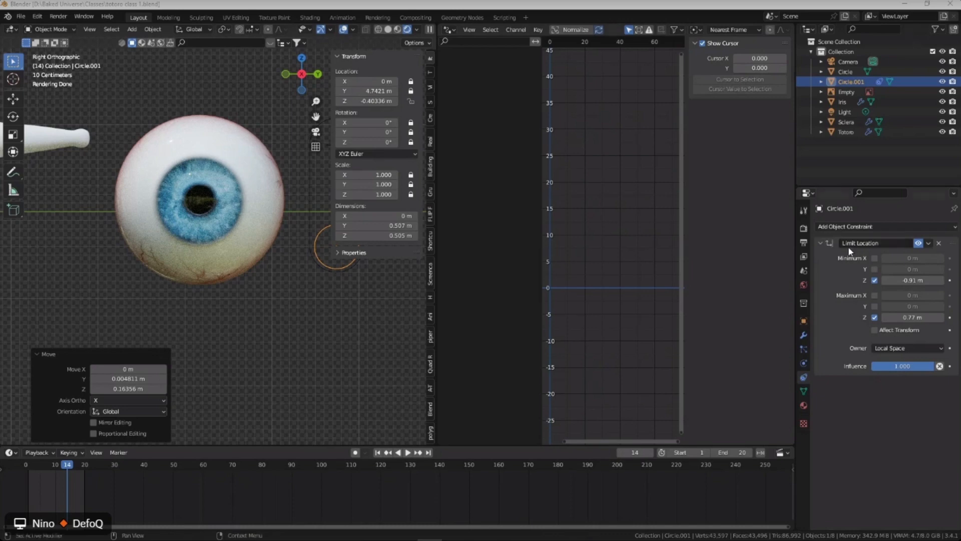
Slide the circle down inside the capsule to a Z location of about -0.531 m.
{"action": "scroll", "coordinate": [260, 210], "scroll_direction": "down", "scroll_amount": 4}
{"action": "scroll", "coordinate": [264, 212], "scroll_direction": "up", "scroll_amount": 2}
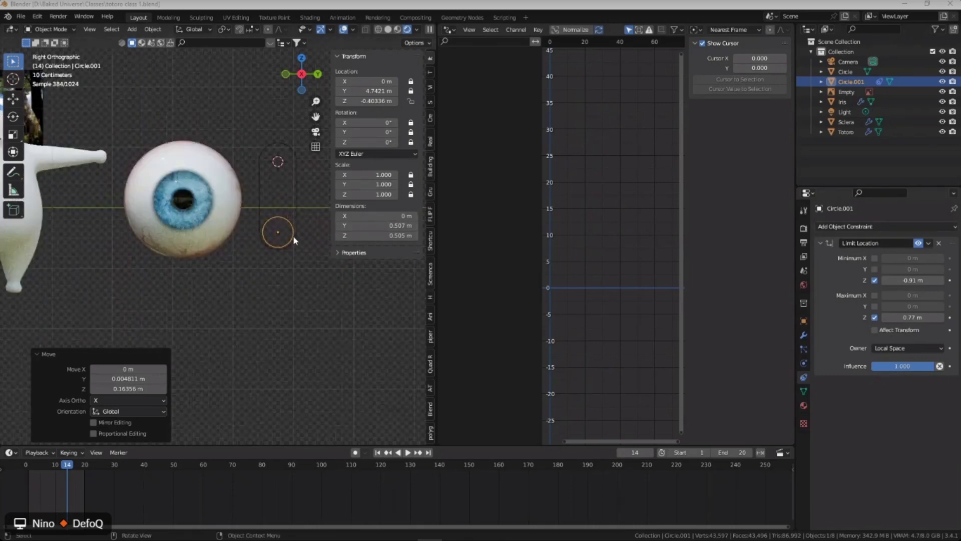
{"action": "left_click", "coordinate": [282, 217]}
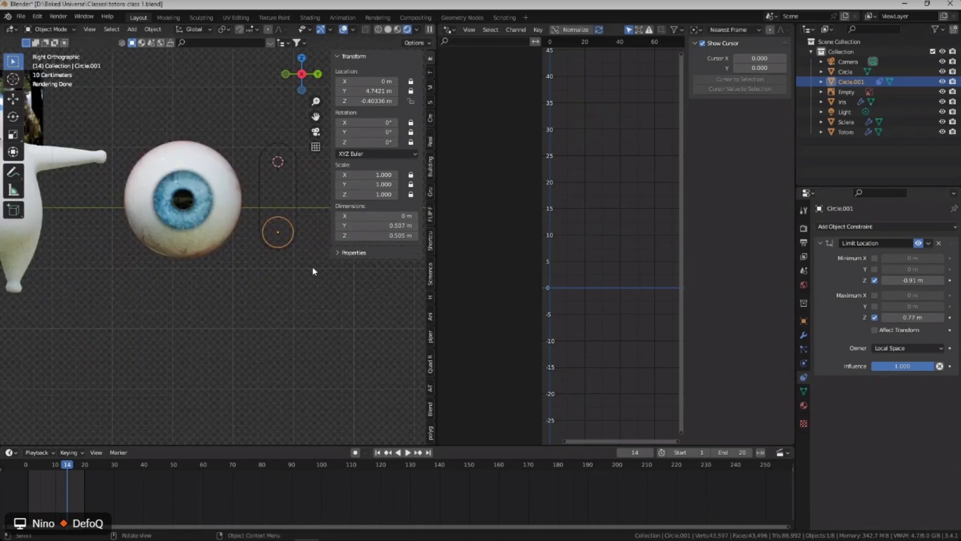
{"action": "key", "text": "g"}
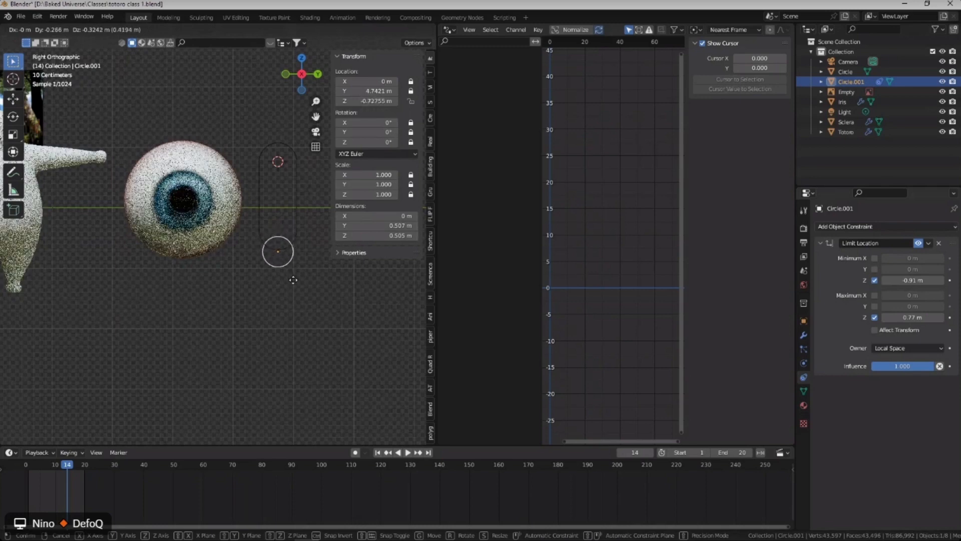
{"action": "left_click", "coordinate": [309, 267]}
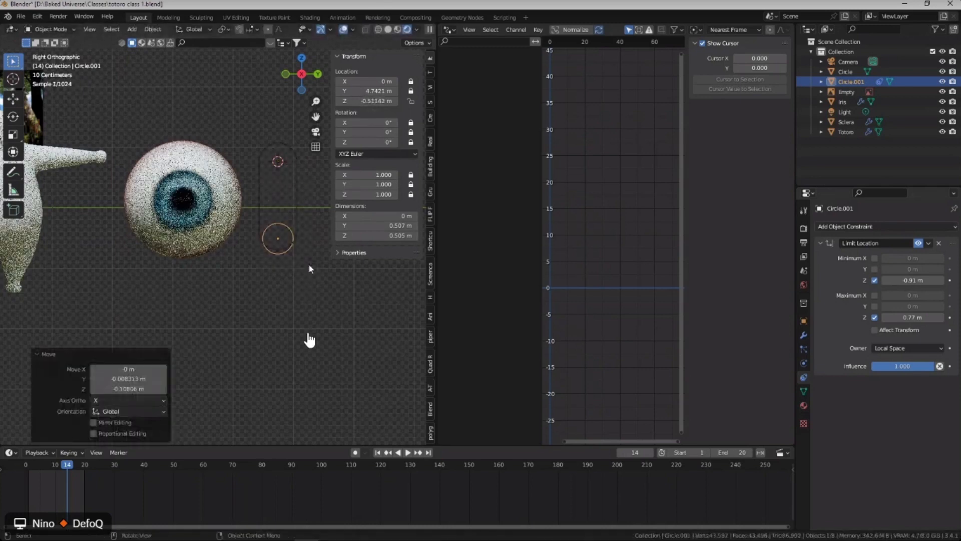
Raise the circle inside the capsule to a Z location of about -0.237 m and save the file.
{"action": "scroll", "coordinate": [156, 202], "scroll_direction": "up", "scroll_amount": 5}
{"action": "scroll", "coordinate": [265, 206], "scroll_direction": "down", "scroll_amount": 5}
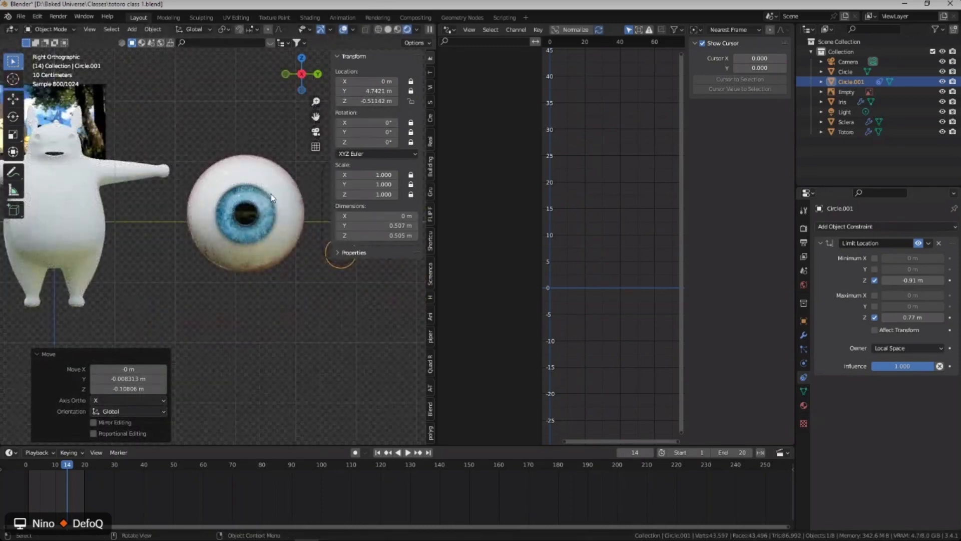
{"action": "scroll", "coordinate": [270, 197], "scroll_direction": "up", "scroll_amount": 3}
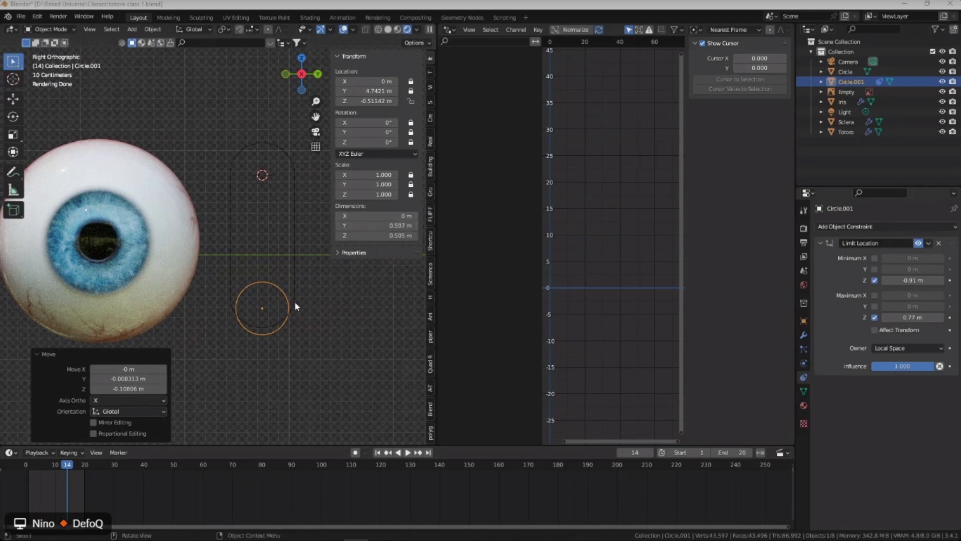
{"action": "key", "text": "g"}
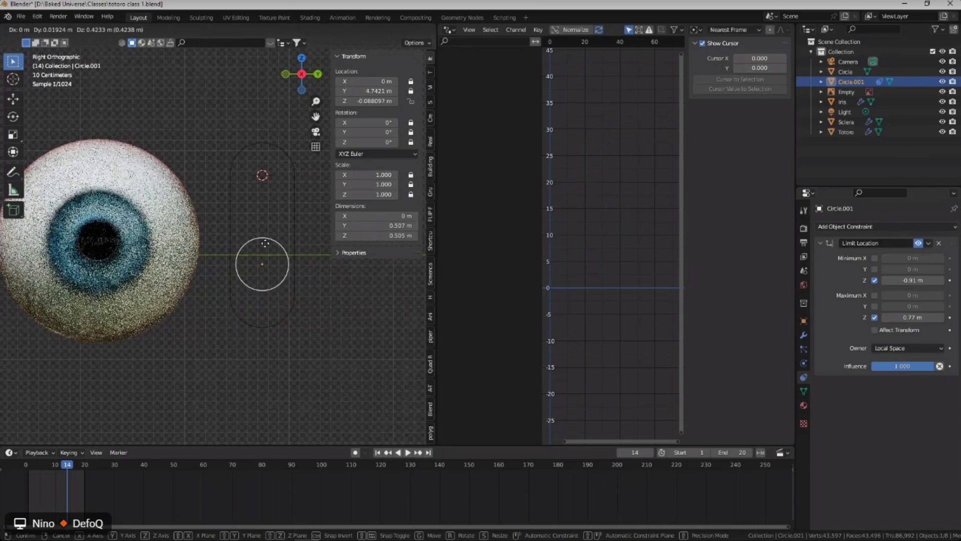
{"action": "left_click", "coordinate": [283, 268]}
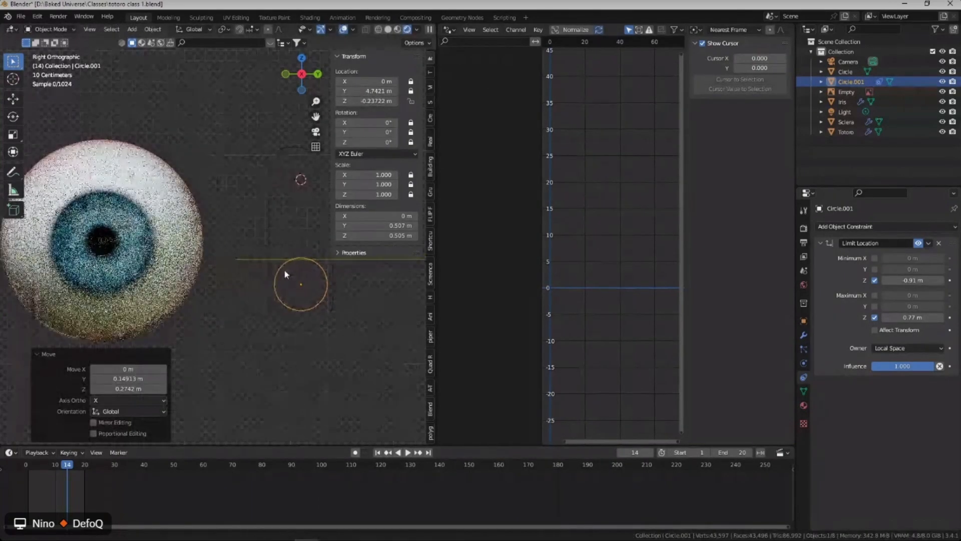
{"action": "key", "text": "ctrl+s"}
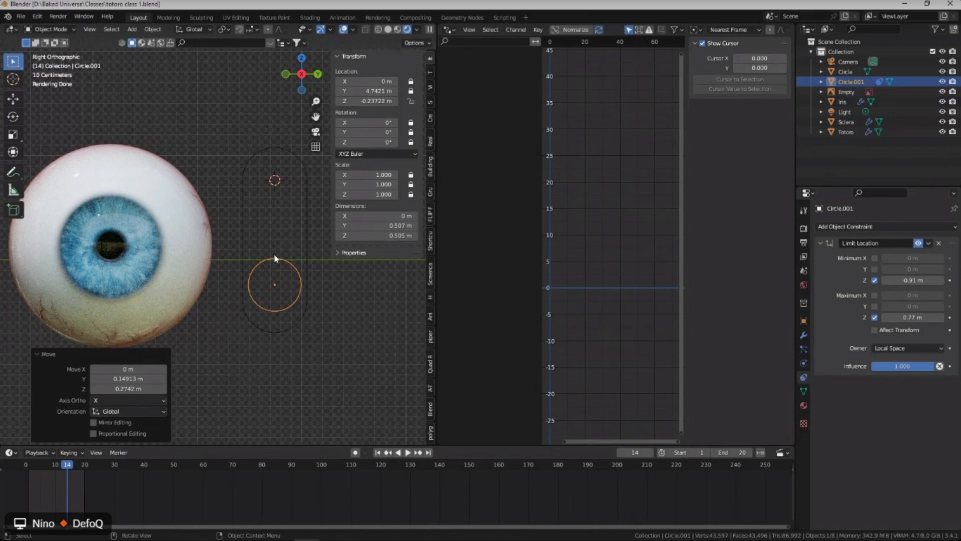
{"action": "middle_click_drag", "start_coordinate": [190, 242], "coordinate": [253, 215], "text": "shift"}
{"action": "key", "text": "ctrl+s"}
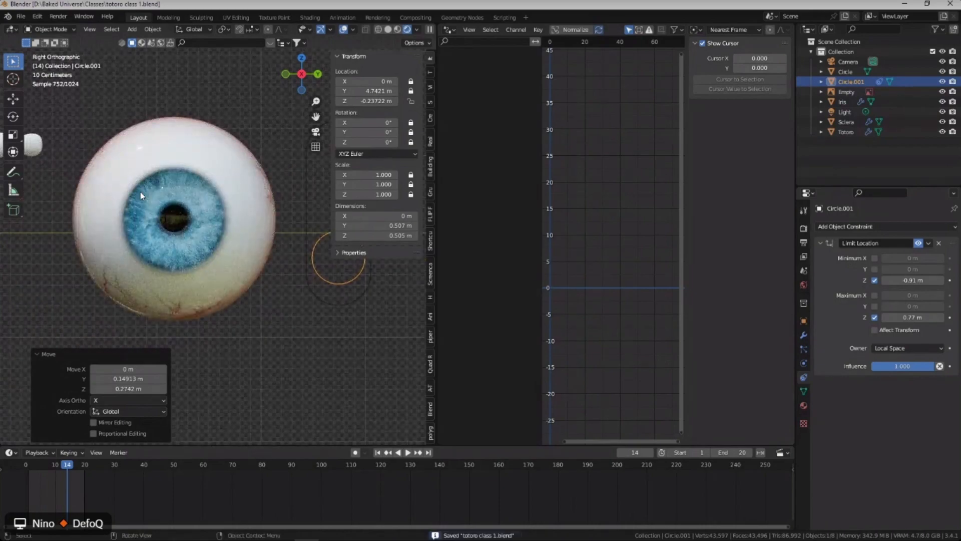
Inspect the eyeball from an oblique angle, deselect the circle, and save the file.
{"action": "mouse_move", "coordinate": [140, 192]}
{"action": "middle_mouse_down"}
{"action": "mouse_move", "coordinate": [127, 185]}
{"action": "mouse_move", "coordinate": [191, 187]}
{"action": "mouse_move", "coordinate": [125, 191]}
{"action": "middle_mouse_up"}
{"action": "scroll", "coordinate": [137, 181], "scroll_direction": "down", "scroll_amount": 4}
{"action": "scroll", "coordinate": [171, 190], "scroll_direction": "up", "scroll_amount": 3}
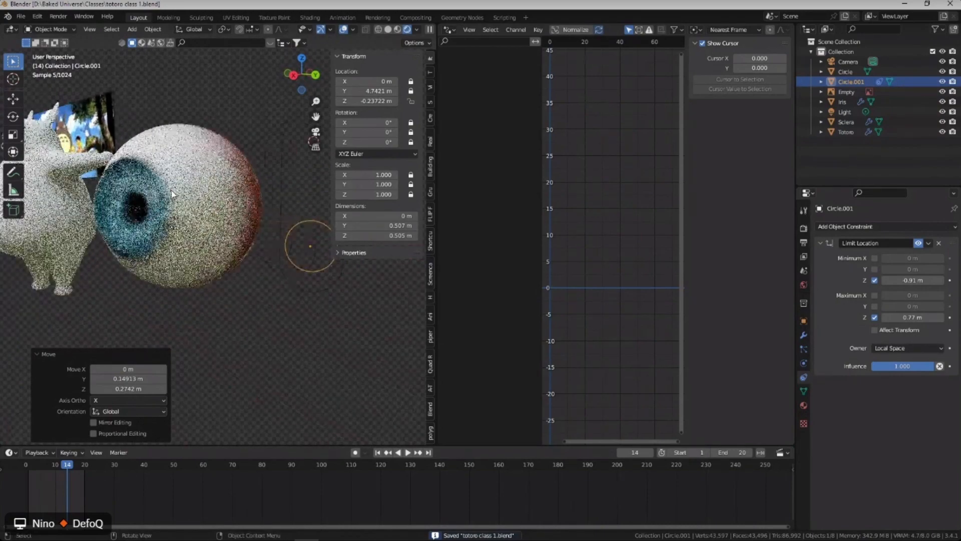
{"action": "scroll", "coordinate": [172, 191], "scroll_direction": "up", "scroll_amount": 1}
{"action": "scroll", "coordinate": [134, 172], "scroll_direction": "up", "scroll_amount": 1}
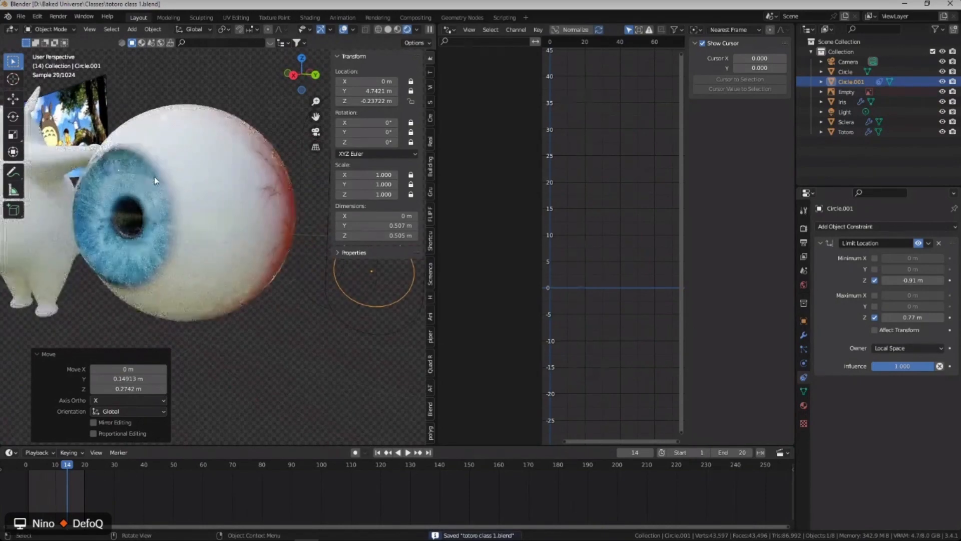
{"action": "mouse_move", "coordinate": [170, 179]}
{"action": "middle_mouse_down", "text": "shift"}
{"action": "mouse_move", "coordinate": [182, 180]}
{"action": "mouse_move", "coordinate": [169, 189]}
{"action": "middle_mouse_up", "text": "shift"}
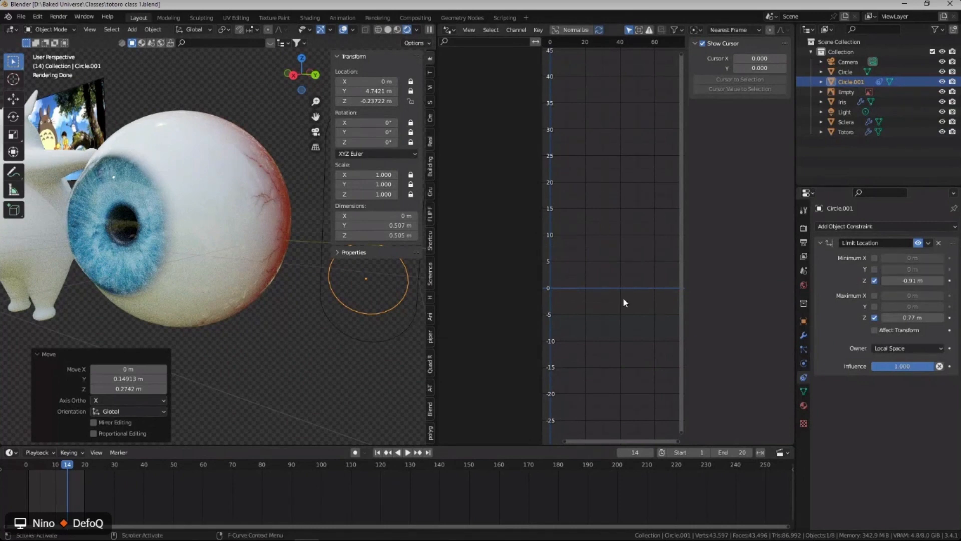
{"action": "left_click", "coordinate": [271, 329]}
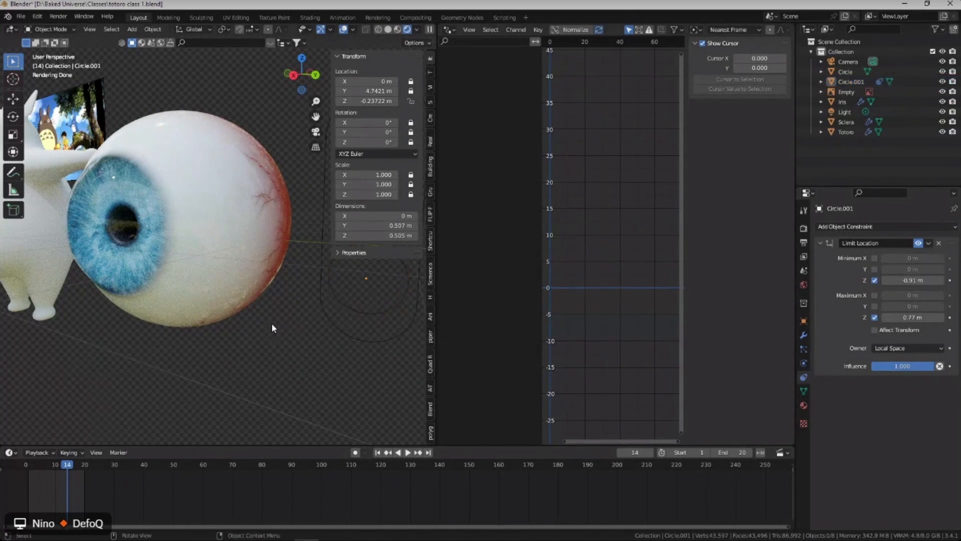
{"action": "key", "text": "ctrl+s"}
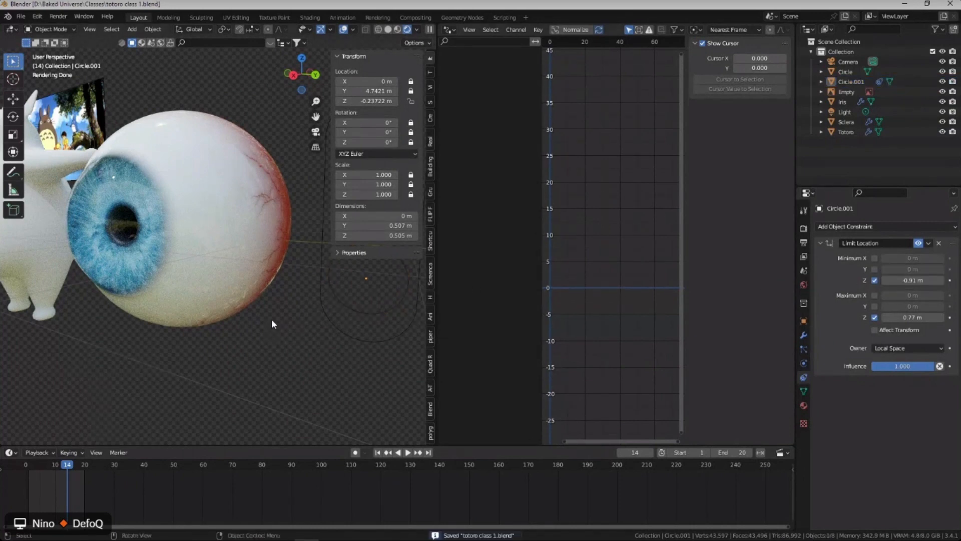
Select the iris, try to change its driven Dark shape key value directly, and check that value's driver options.
{"action": "left_click", "coordinate": [147, 226]}
{"action": "left_click", "coordinate": [805, 390]}
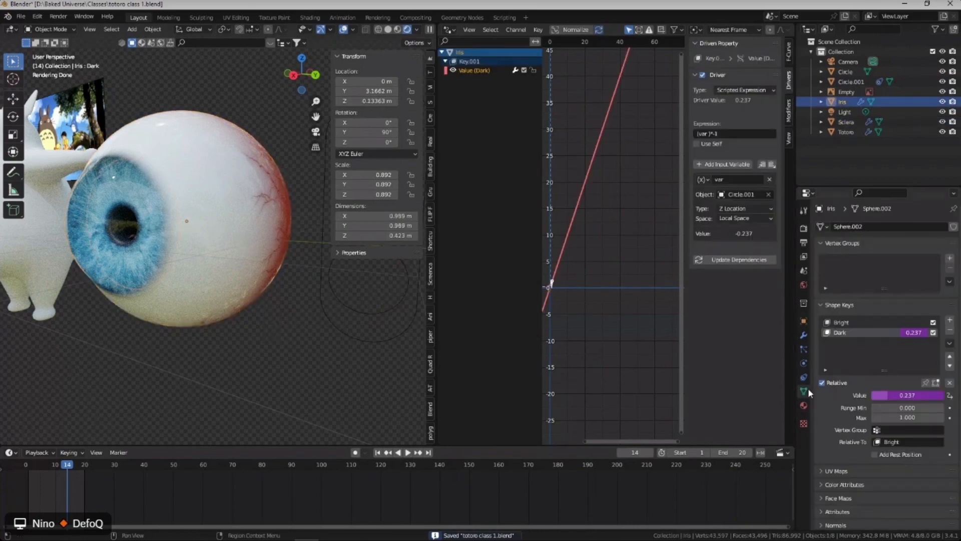
{"action": "left_click_drag", "start_coordinate": [888, 395], "coordinate": [936, 395]}
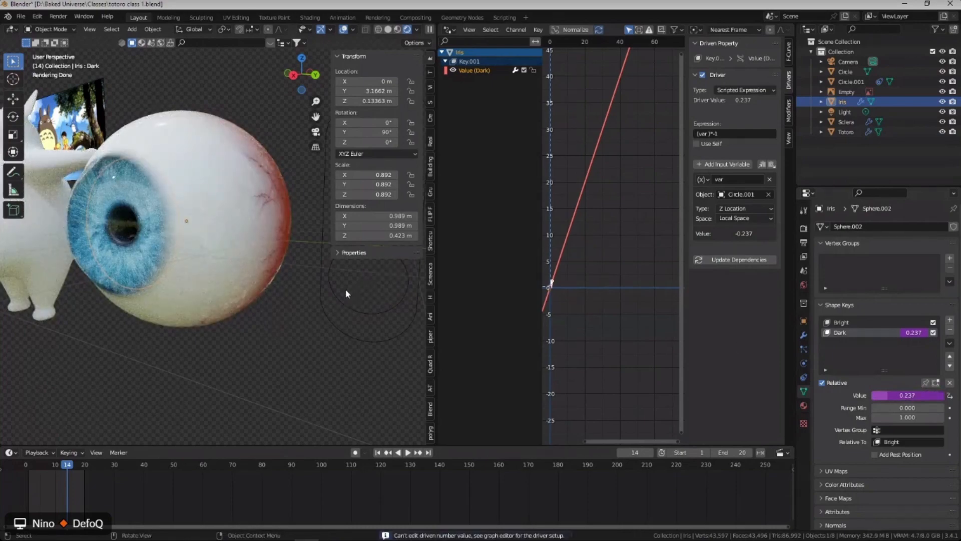
{"action": "mouse_move", "coordinate": [902, 395]}
{"action": "left_mouse_down"}
{"action": "mouse_move", "coordinate": [936, 395]}
{"action": "mouse_move", "coordinate": [920, 392]}
{"action": "left_mouse_up"}
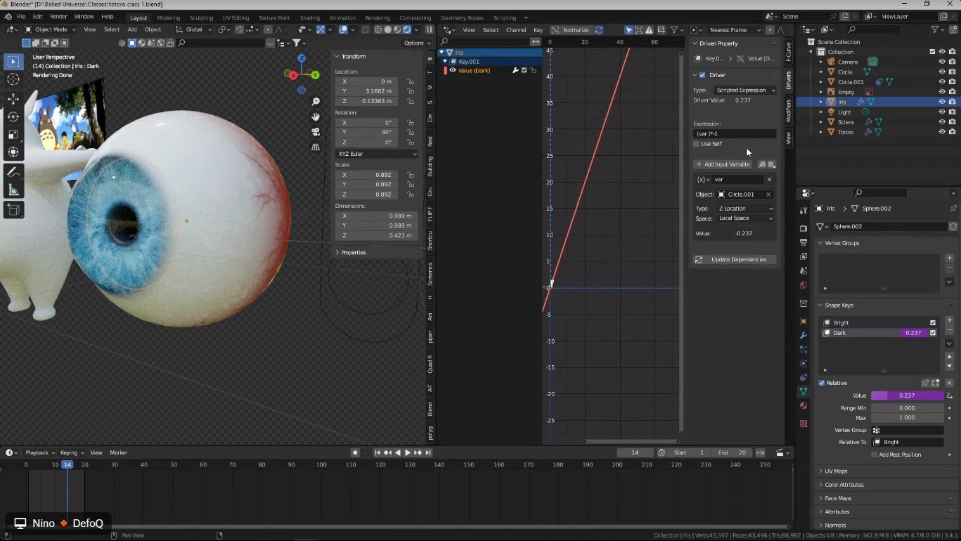
{"action": "right_click", "coordinate": [702, 75]}
{"action": "right_click", "coordinate": [705, 74]}
{"action": "right_click", "coordinate": [896, 395]}
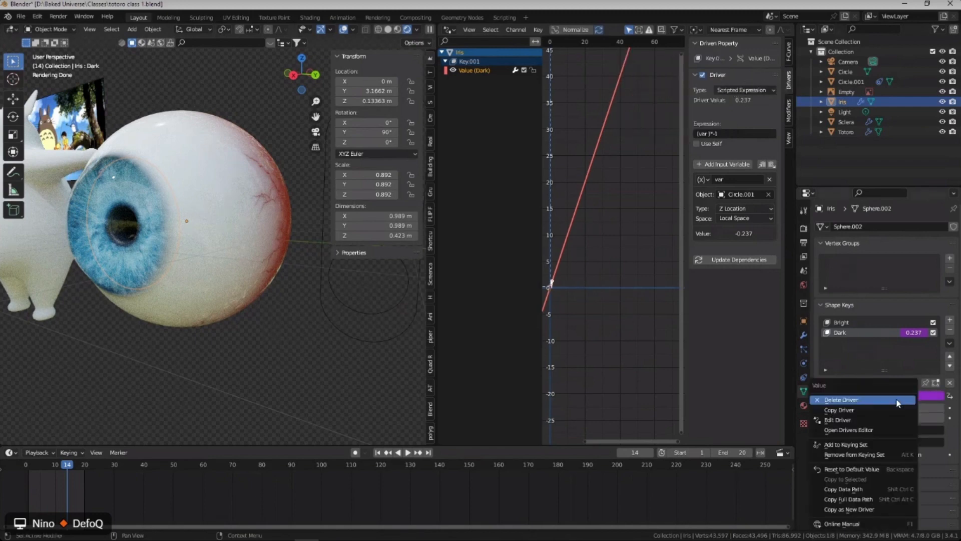
{"action": "right_click", "coordinate": [890, 395]}
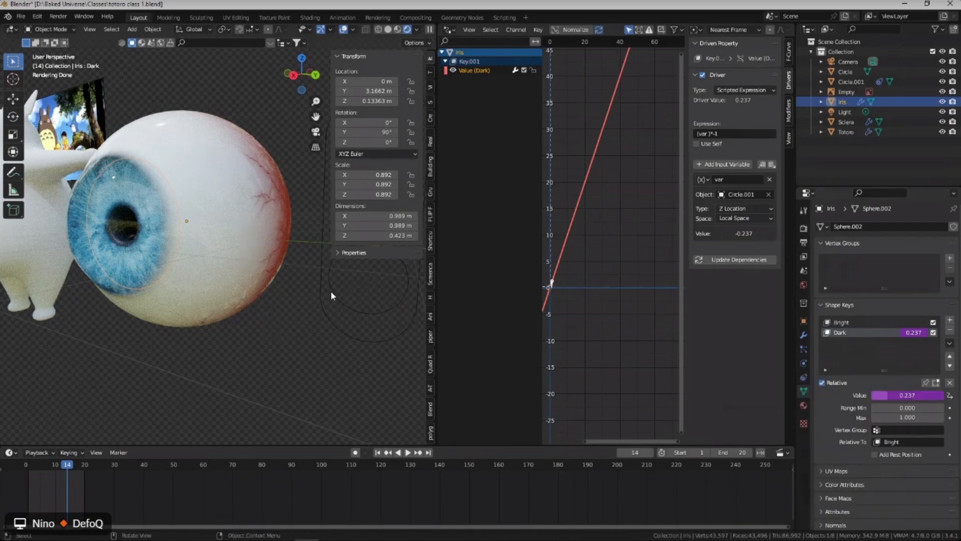
Delete the driver from the iris's Dark shape key value.
{"action": "left_click", "coordinate": [350, 311]}
{"action": "scroll", "coordinate": [346, 282], "scroll_direction": "down", "scroll_amount": 2}
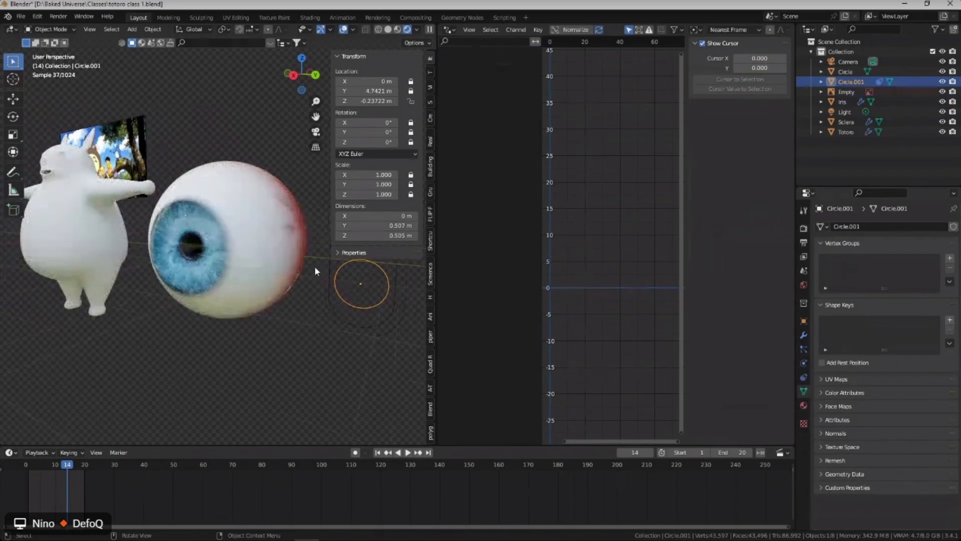
{"action": "middle_click_drag", "start_coordinate": [315, 266], "coordinate": [270, 258], "text": "shift"}
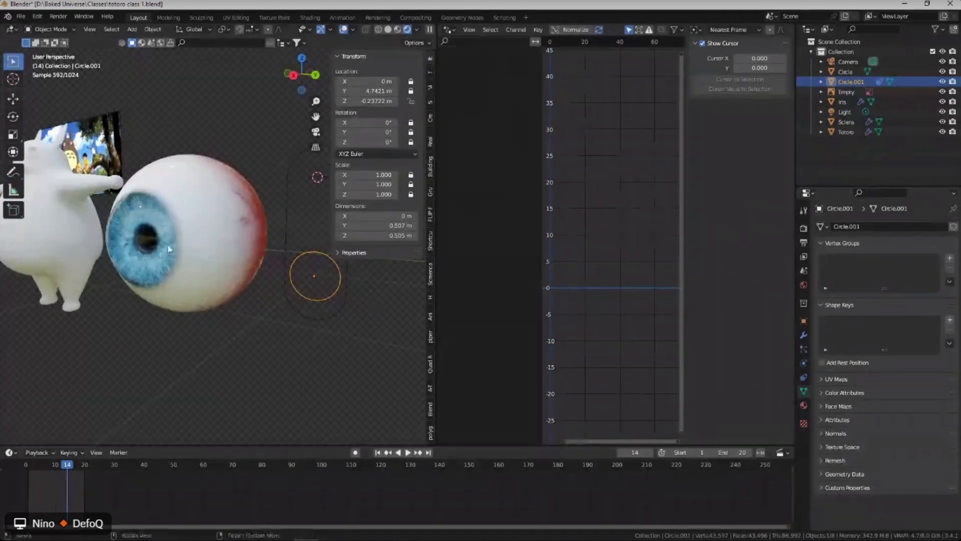
{"action": "left_click", "coordinate": [842, 101]}
{"action": "right_click", "coordinate": [896, 395]}
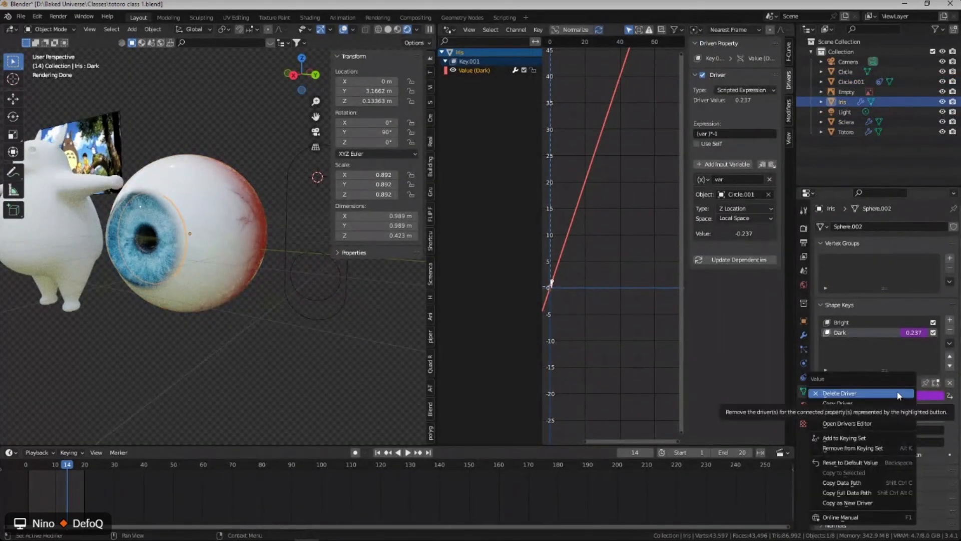
{"action": "left_click", "coordinate": [885, 394]}
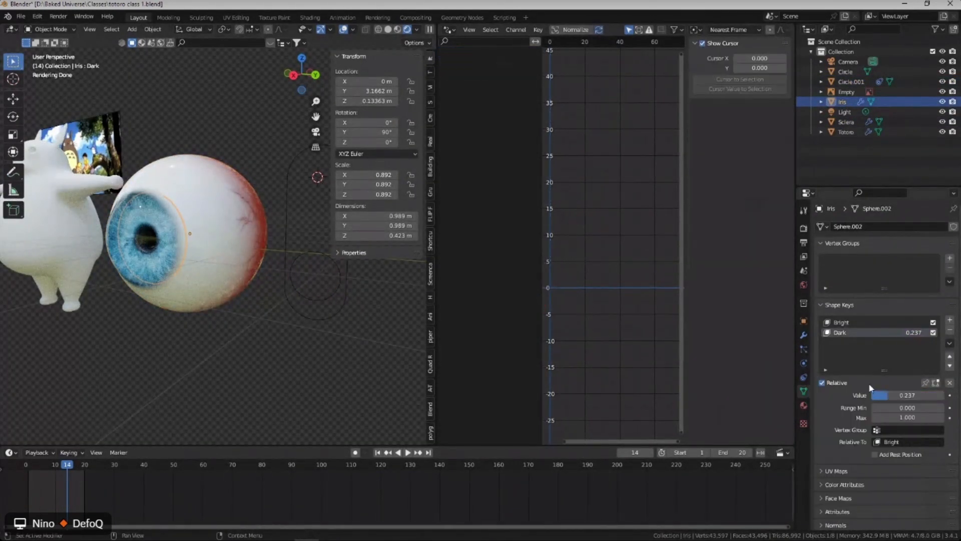
Try adjusting the Dark shape key value by hand without its driver, and undo back to before the driver deletion.
{"action": "key", "text": "BackSpace"}
{"action": "left_click_drag", "start_coordinate": [886, 394], "coordinate": [915, 395]}
{"action": "mouse_move", "coordinate": [880, 396]}
{"action": "left_mouse_down"}
{"action": "mouse_move", "coordinate": [921, 396]}
{"action": "mouse_move", "coordinate": [881, 395]}
{"action": "left_mouse_up"}
{"action": "key", "text": "ctrl+z"}
{"action": "key", "text": "ctrl+z"}
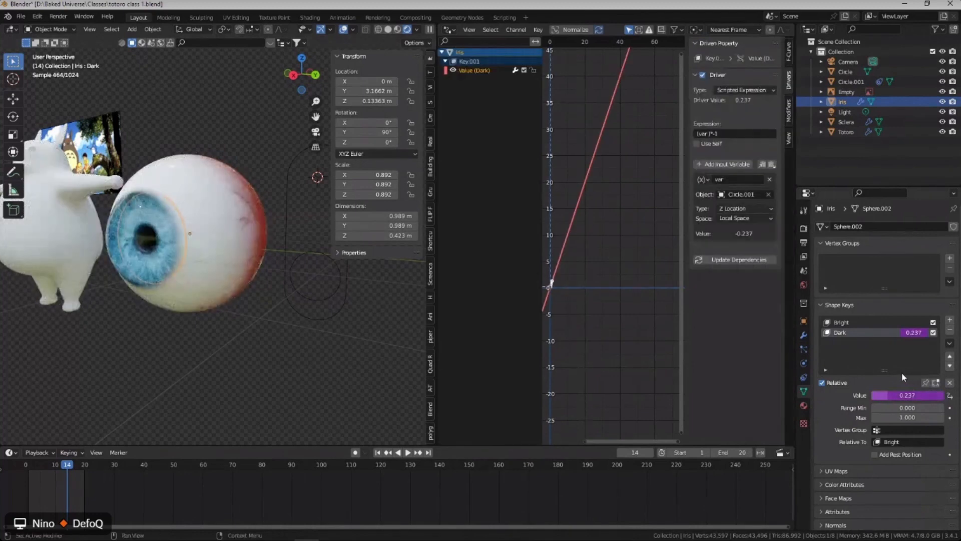
View the eye from the right side and switch the iris shape keys' Relative option off and on again.
{"action": "key", "text": "KP_1"}
{"action": "key", "text": "KP_3"}
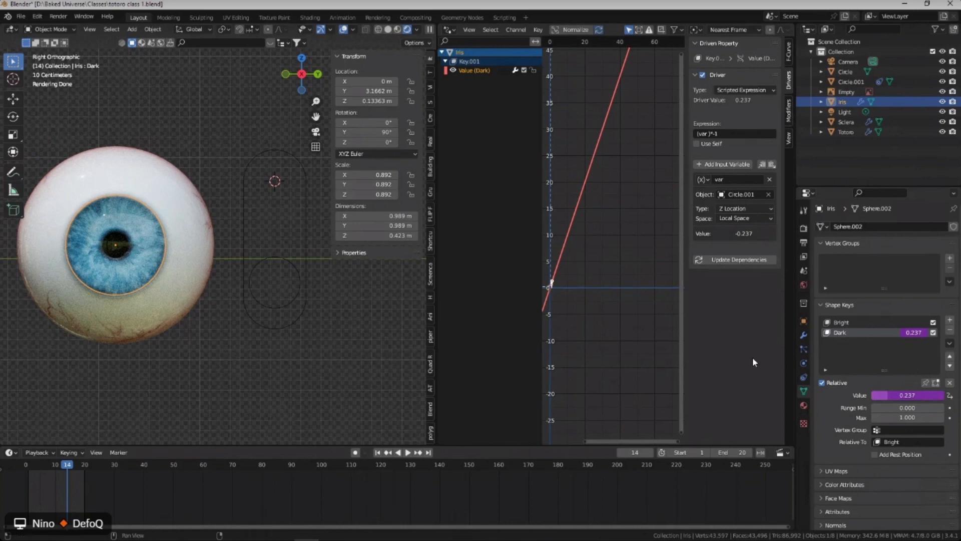
{"action": "left_click", "coordinate": [822, 382]}
{"action": "left_click", "coordinate": [823, 382]}
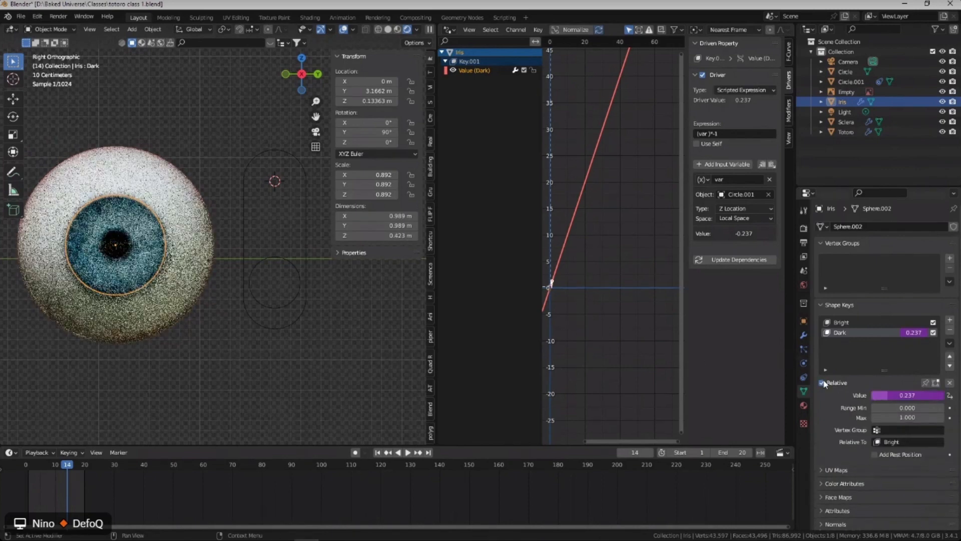
Review the driver options of the iris's Dark shape key value and open its driver for editing.
{"action": "right_click", "coordinate": [897, 397]}
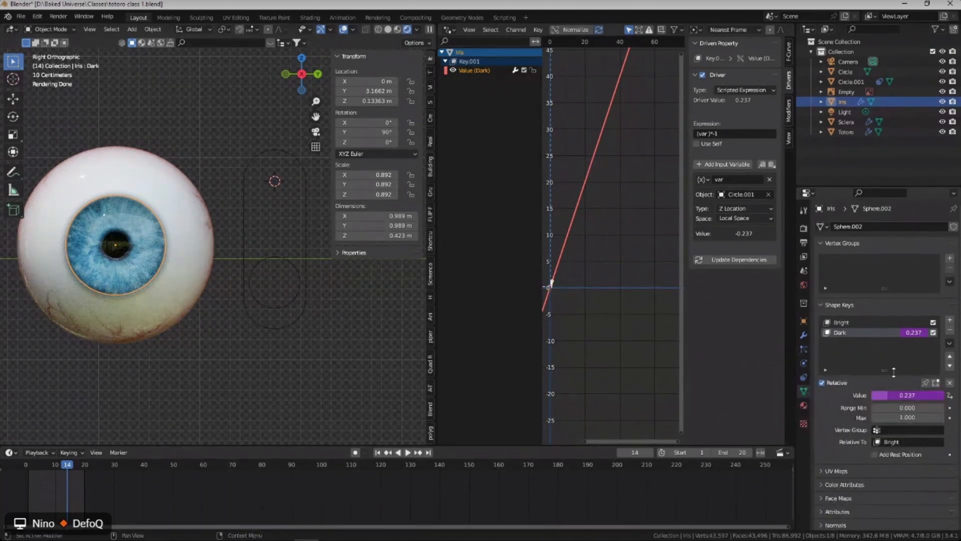
{"action": "right_click", "coordinate": [891, 399]}
{"action": "left_click", "coordinate": [859, 419]}
{"action": "right_click", "coordinate": [908, 398]}
{"action": "left_click", "coordinate": [896, 395]}
{"action": "right_click", "coordinate": [880, 396]}
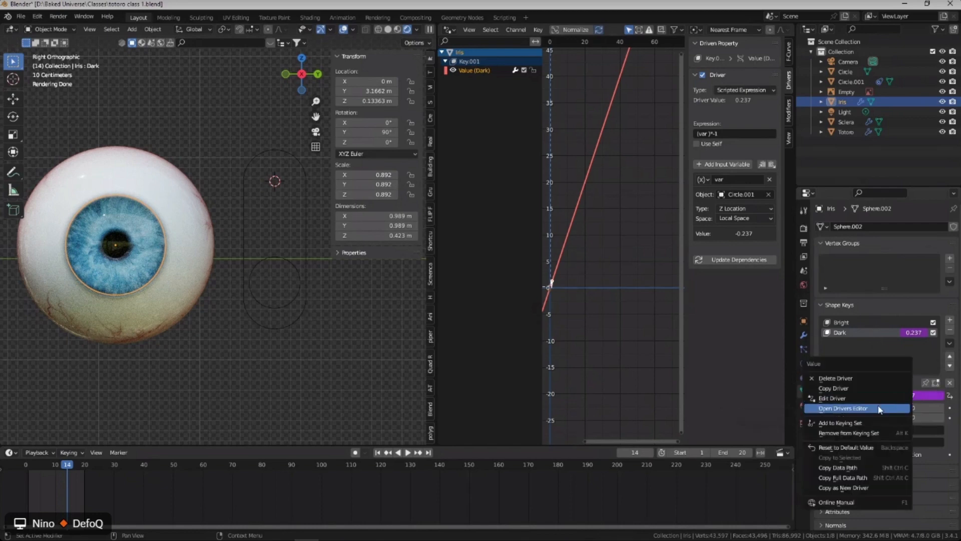
{"action": "left_click", "coordinate": [841, 398]}
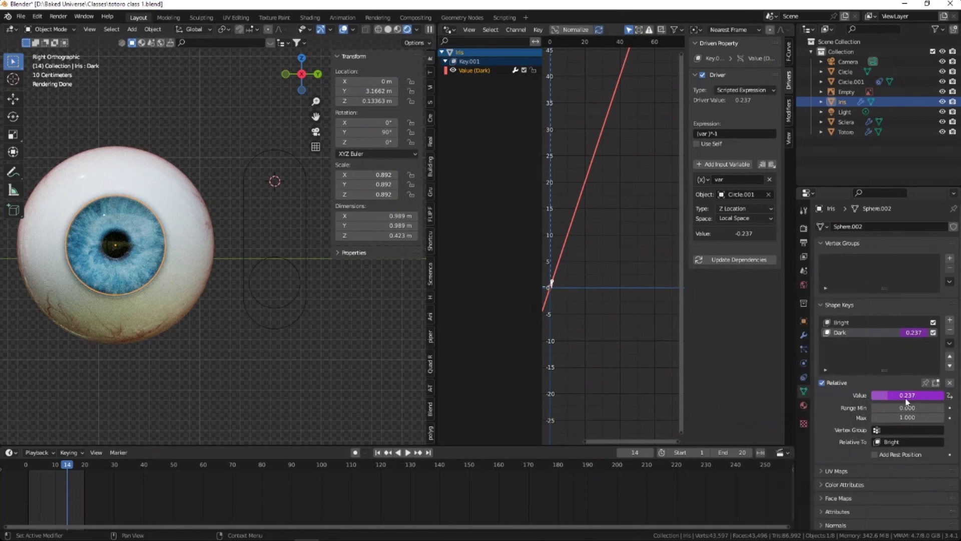
Open the Drivers Editor for the Dark value in its own window, review the driver curve, and close it.
{"action": "right_click", "coordinate": [905, 399]}
{"action": "left_click", "coordinate": [872, 408]}
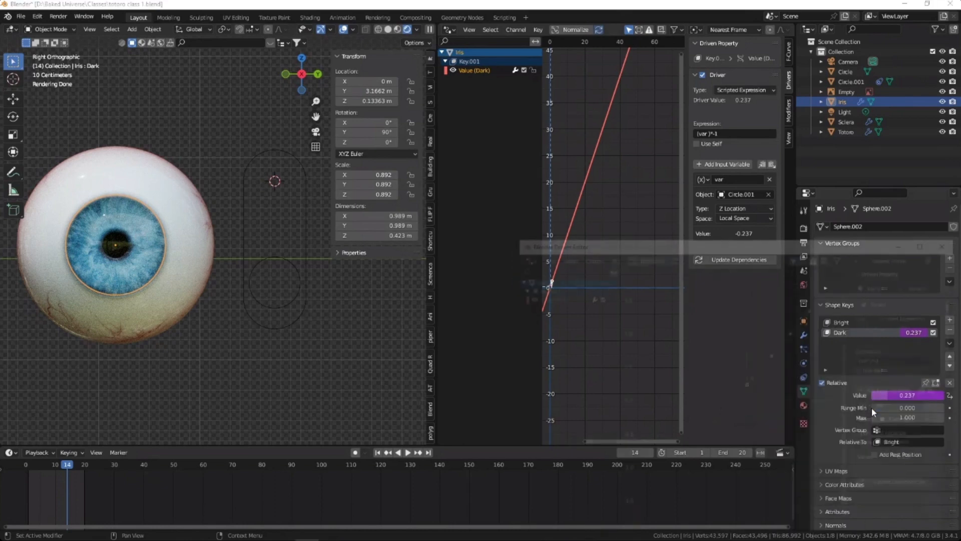
{"action": "left_click_drag", "start_coordinate": [796, 245], "coordinate": [570, 99]}
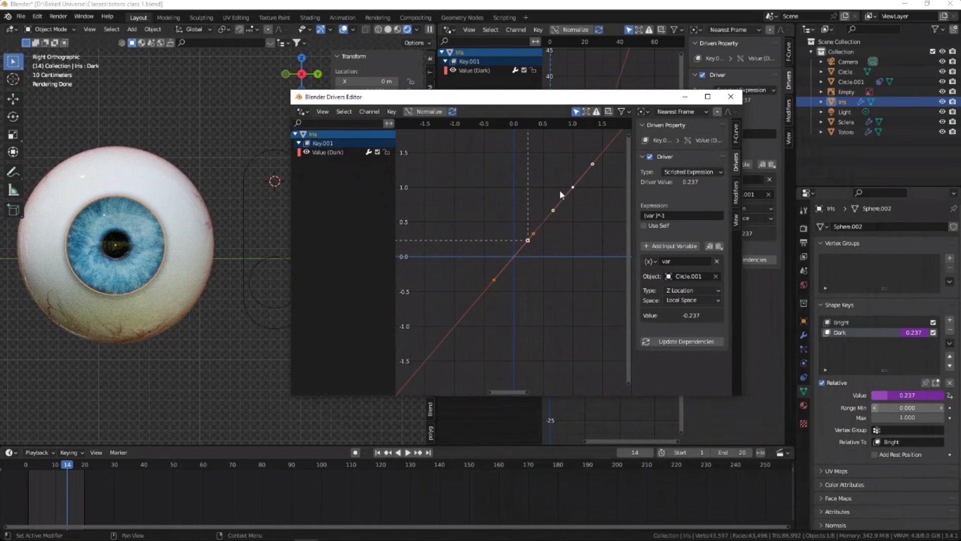
{"action": "left_click", "coordinate": [731, 96]}
Select the circle and slide it up along Z to the capsule's upper end, at a Z location of about 1.079 m.
{"action": "left_click", "coordinate": [282, 149]}
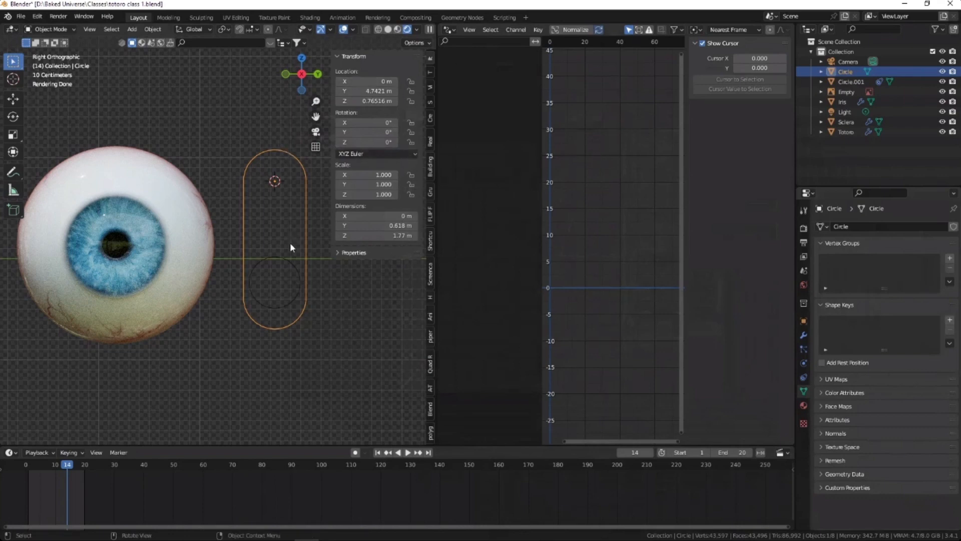
{"action": "left_click", "coordinate": [283, 257]}
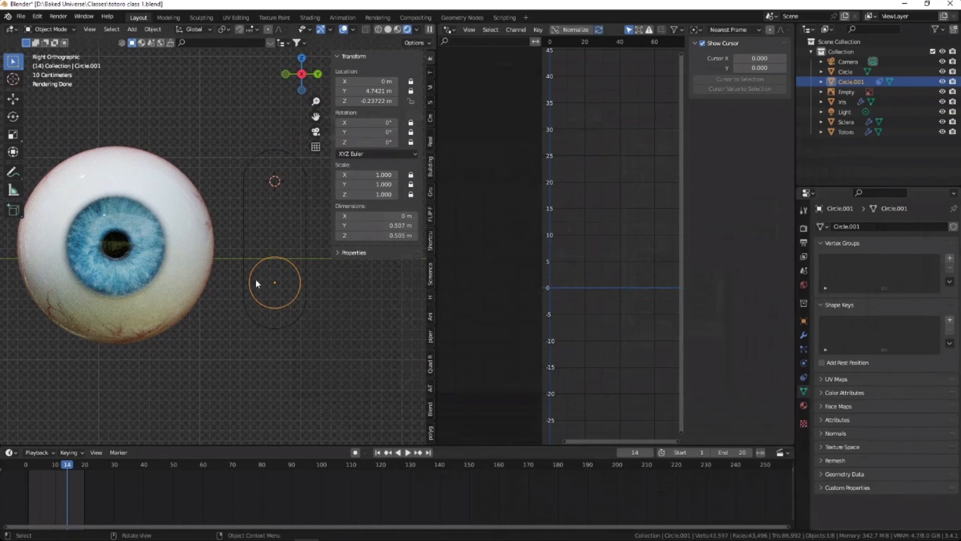
{"action": "scroll", "coordinate": [263, 277], "scroll_direction": "up", "scroll_amount": 1}
{"action": "scroll", "coordinate": [272, 260], "scroll_direction": "down", "scroll_amount": 2}
{"action": "scroll", "coordinate": [262, 254], "scroll_direction": "up", "scroll_amount": 1}
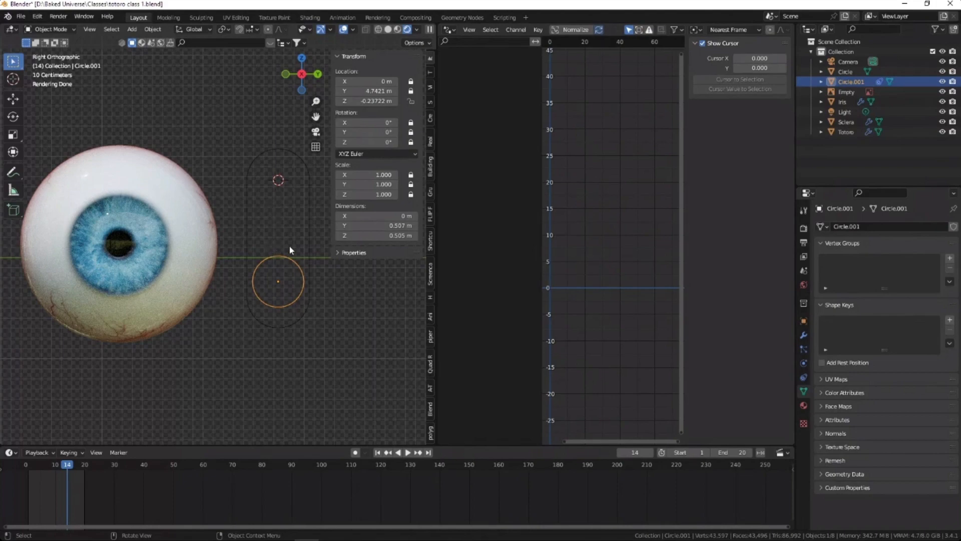
{"action": "key", "text": "g"}
{"action": "key", "text": "z"}
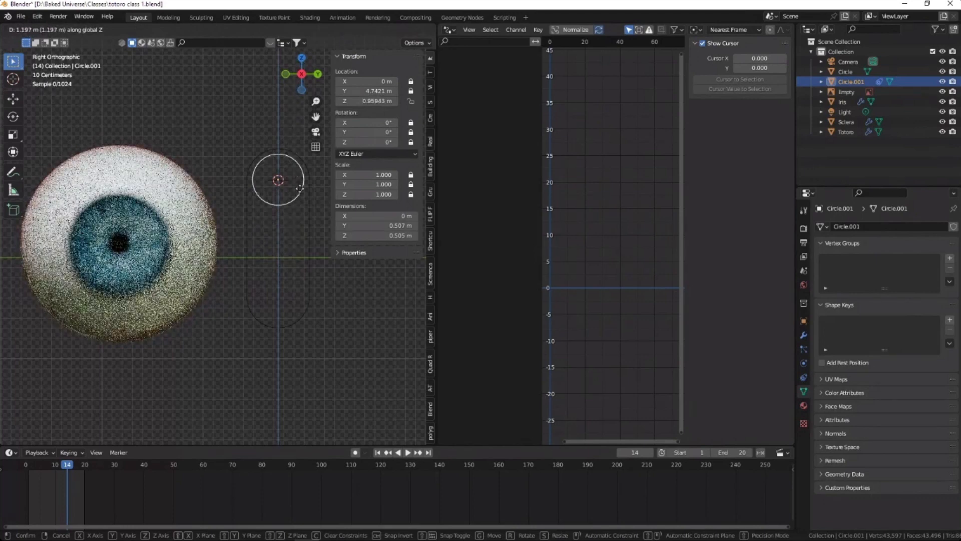
{"action": "left_click", "coordinate": [293, 183]}
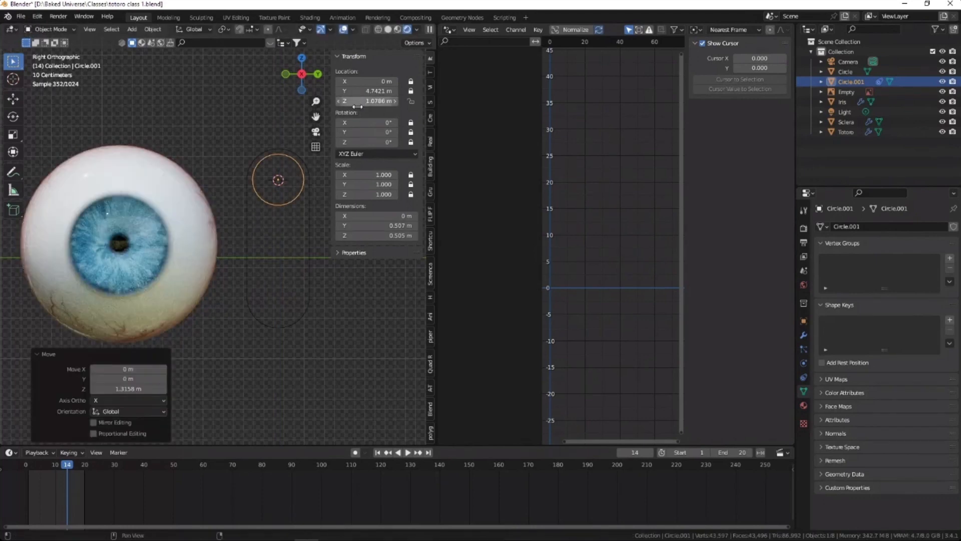
Try sliding the circle down along Z to the capsule's lower end, and cancel the move.
{"action": "key", "text": "g"}
{"action": "key", "text": "z"}
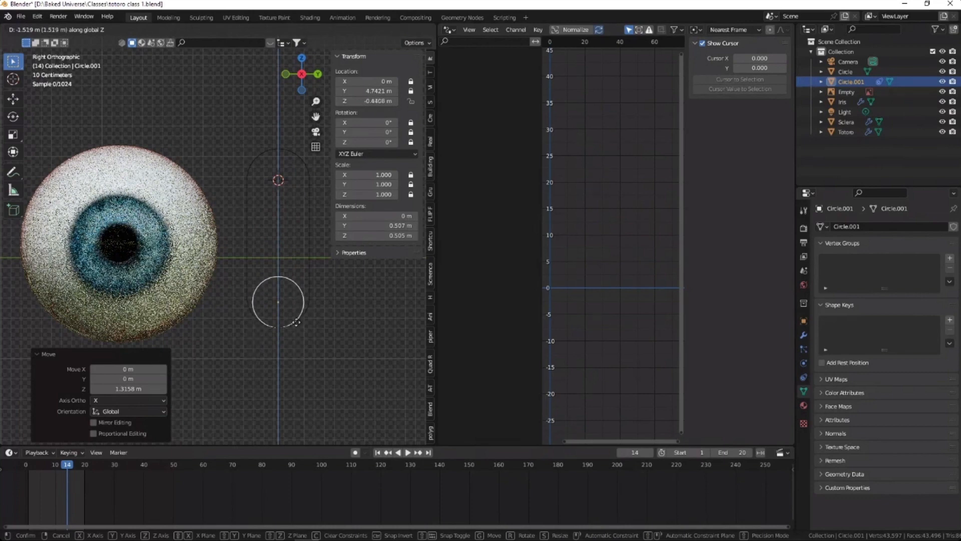
{"action": "key", "text": "Escape"}
Select the iris to show its Dark shape key driver, and select the eye together with the capsule-and-circle slider.
{"action": "left_click", "coordinate": [144, 249]}
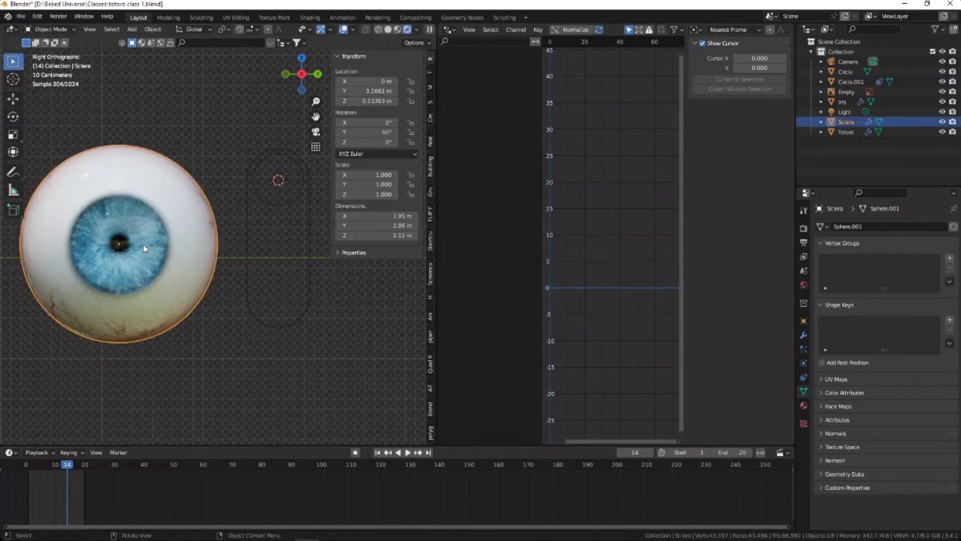
{"action": "left_click", "coordinate": [144, 249]}
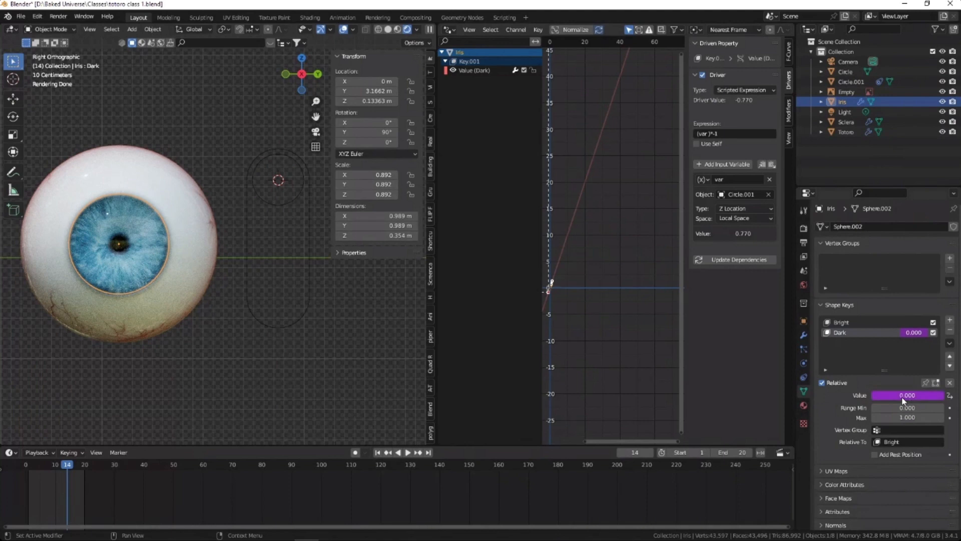
{"action": "scroll", "coordinate": [240, 179], "scroll_direction": "down", "scroll_amount": 3}
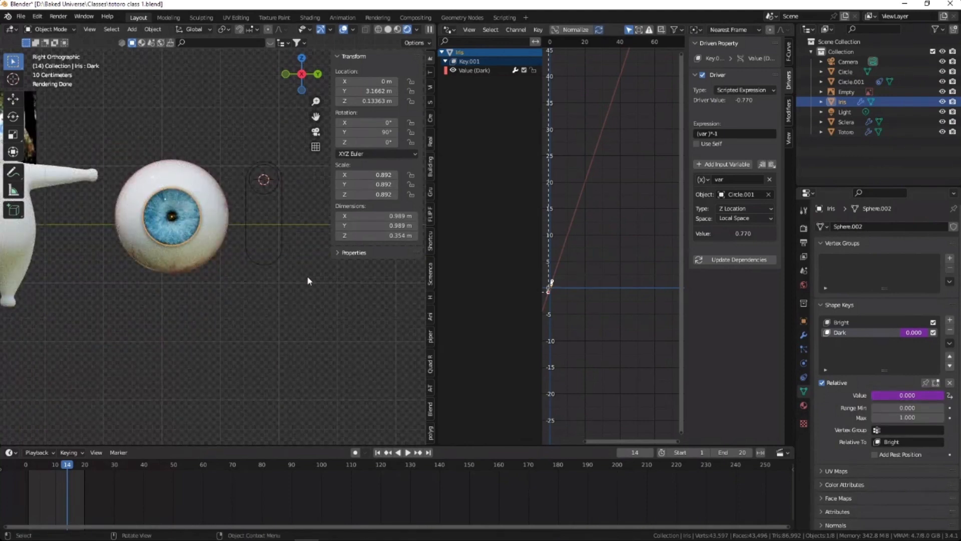
{"action": "left_click_drag", "start_coordinate": [307, 278], "coordinate": [164, 161]}
{"action": "scroll", "coordinate": [192, 164], "scroll_direction": "up", "scroll_amount": 2}
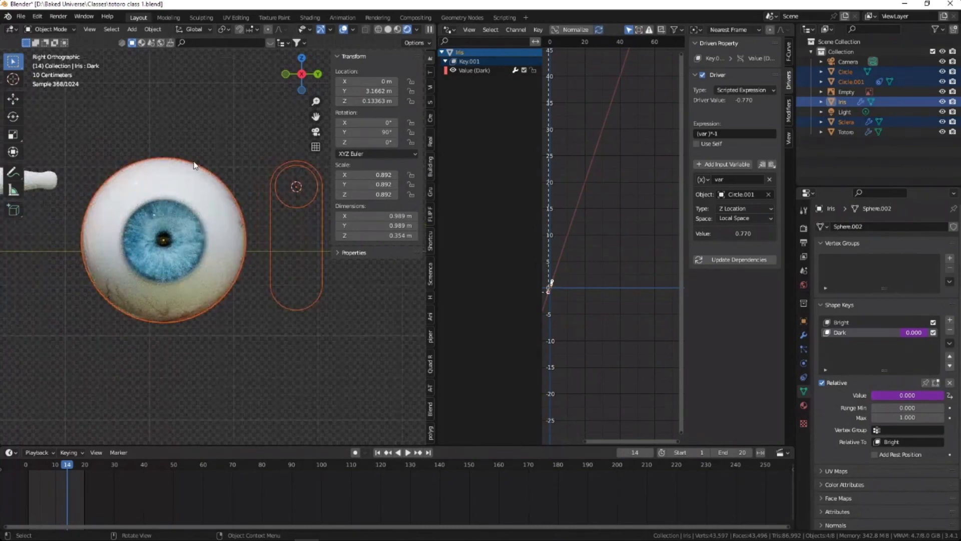
Inspect the capsule outline beside the eye and the iris's Dark shape key driver settings.
{"action": "left_click", "coordinate": [275, 159]}
{"action": "middle_click_drag", "start_coordinate": [271, 183], "coordinate": [220, 196], "text": "shift"}
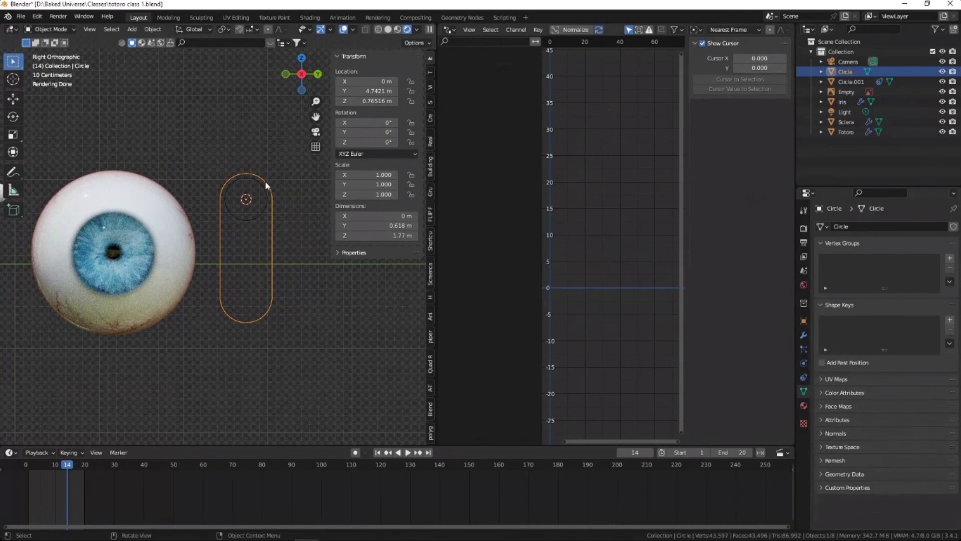
{"action": "scroll", "coordinate": [266, 183], "scroll_direction": "down", "scroll_amount": 3}
{"action": "scroll", "coordinate": [263, 193], "scroll_direction": "up", "scroll_amount": 3}
{"action": "scroll", "coordinate": [262, 191], "scroll_direction": "up", "scroll_amount": 1}
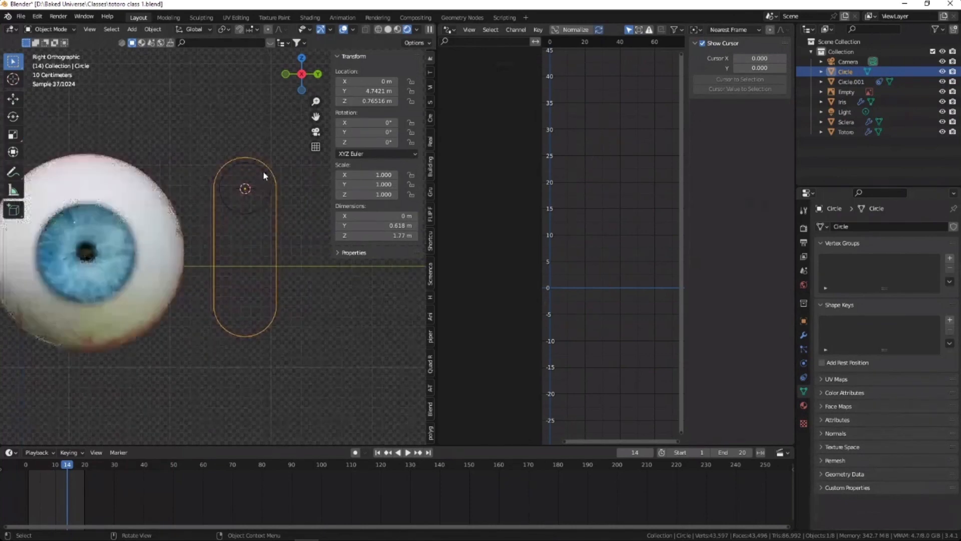
{"action": "scroll", "coordinate": [252, 161], "scroll_direction": "down", "scroll_amount": 1}
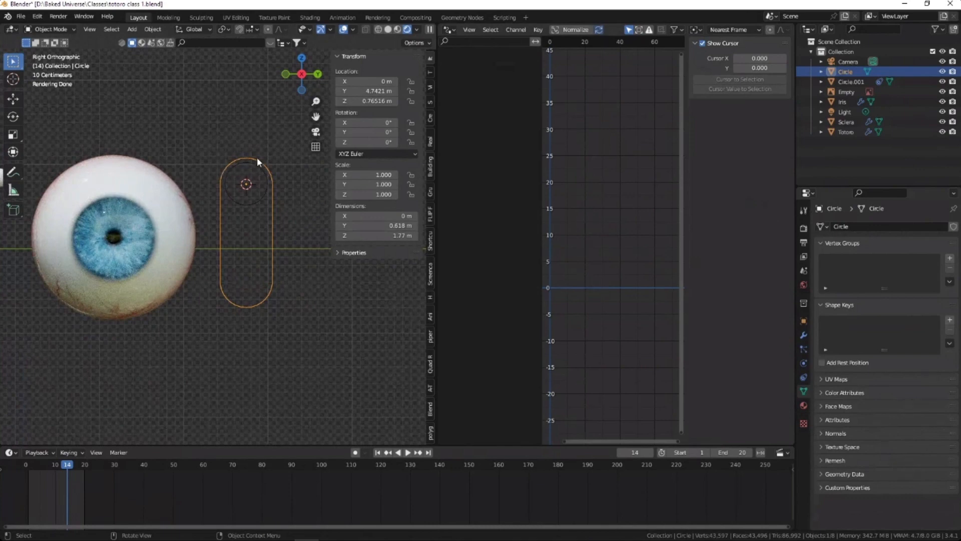
{"action": "left_click", "coordinate": [247, 164]}
{"action": "left_click", "coordinate": [117, 218]}
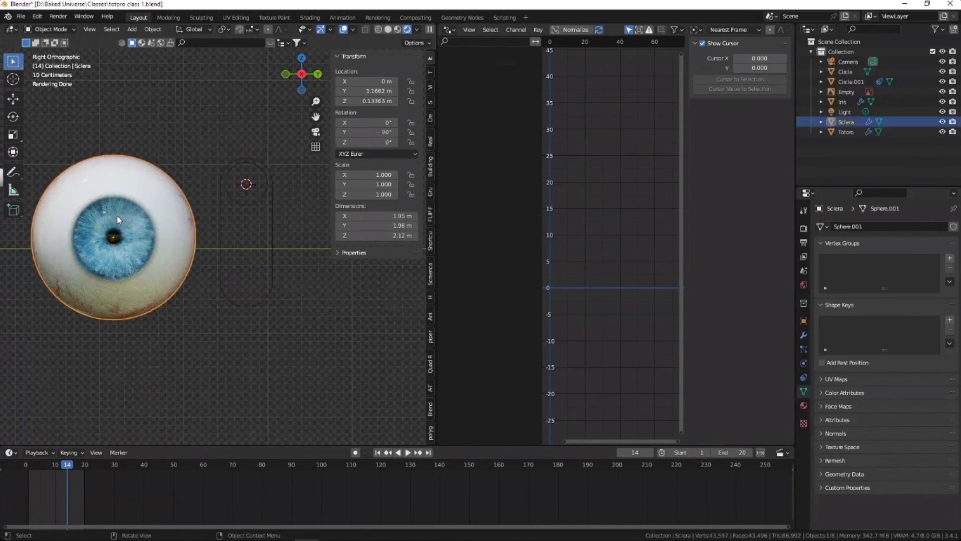
{"action": "left_click", "coordinate": [116, 215]}
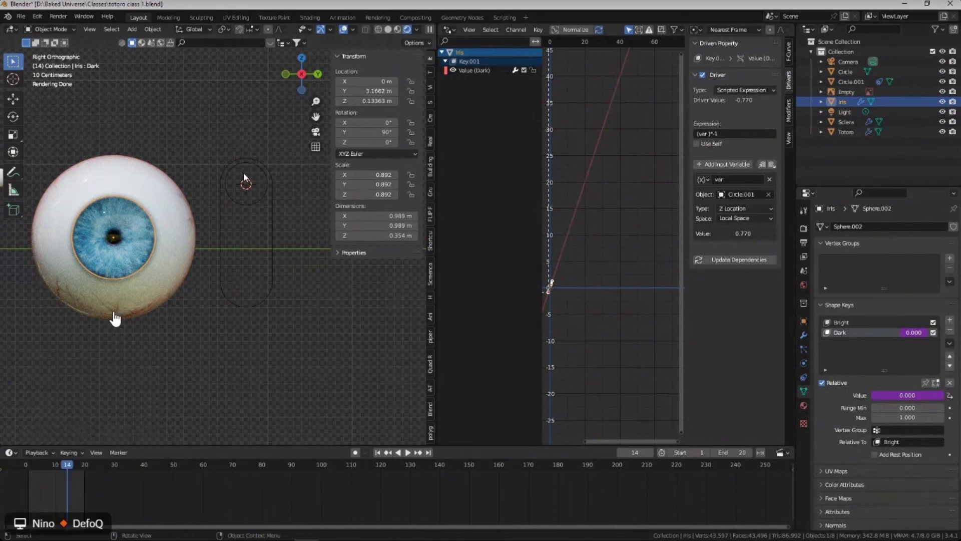
Check the slider circle's transform, and review the iris driver's scripted expression (var)*-1 without altering it.
{"action": "left_click", "coordinate": [129, 320]}
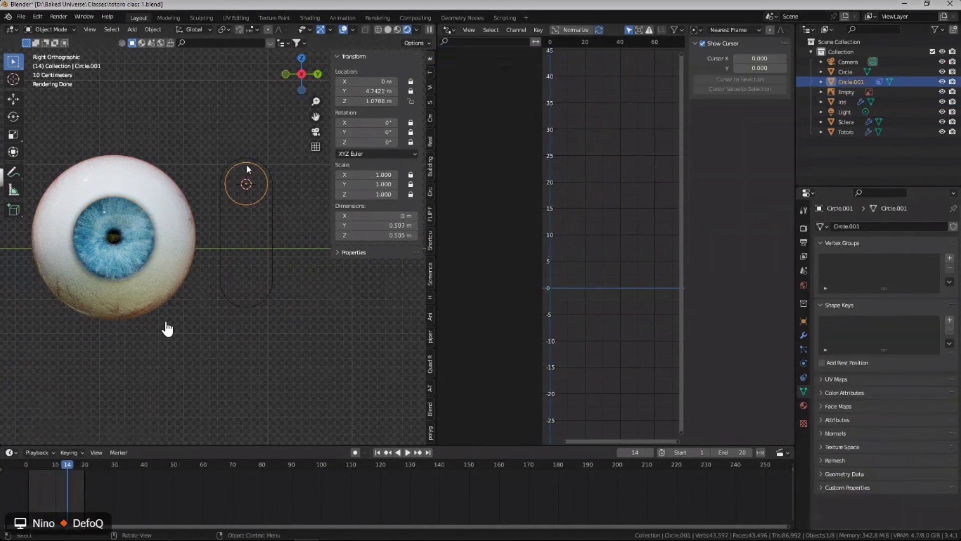
{"action": "left_click", "coordinate": [137, 221]}
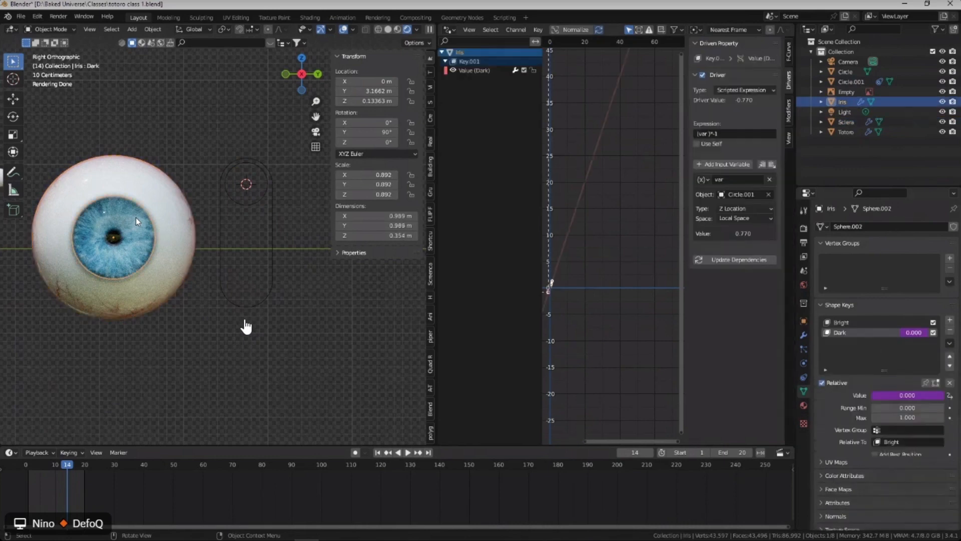
{"action": "left_click", "coordinate": [739, 135]}
{"action": "left_click", "coordinate": [738, 136]}
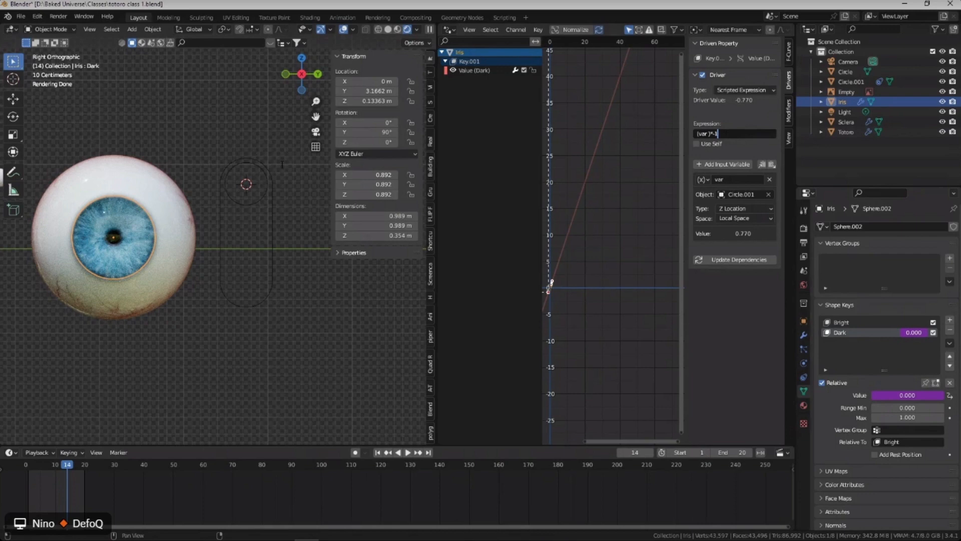
{"action": "key", "text": "Return"}
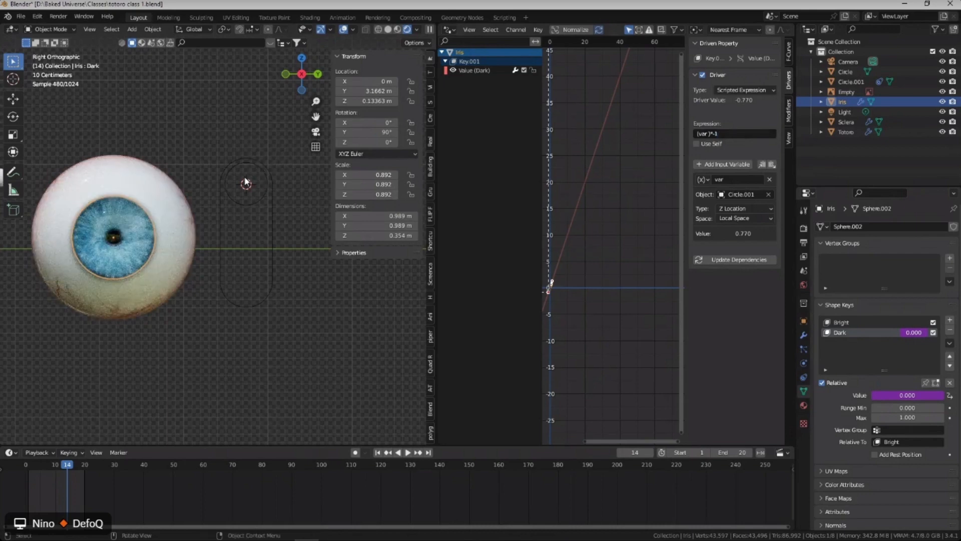
Save the totoro class 1.blend file.
{"action": "scroll", "coordinate": [248, 181], "scroll_direction": "down", "scroll_amount": 2}
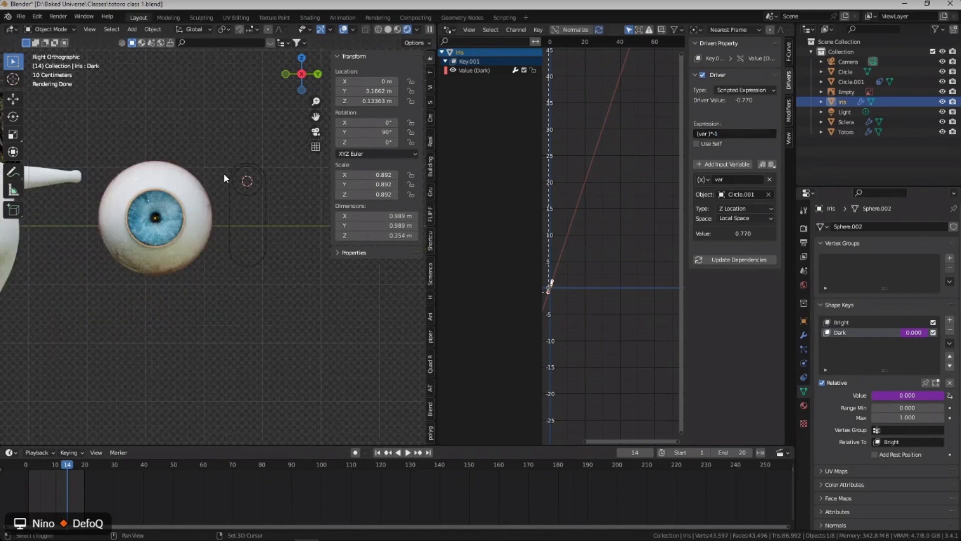
{"action": "scroll", "coordinate": [251, 175], "scroll_direction": "up", "scroll_amount": 4}
{"action": "key", "text": "ctrl+s"}
{"action": "scroll", "coordinate": [242, 167], "scroll_direction": "down", "scroll_amount": 3}
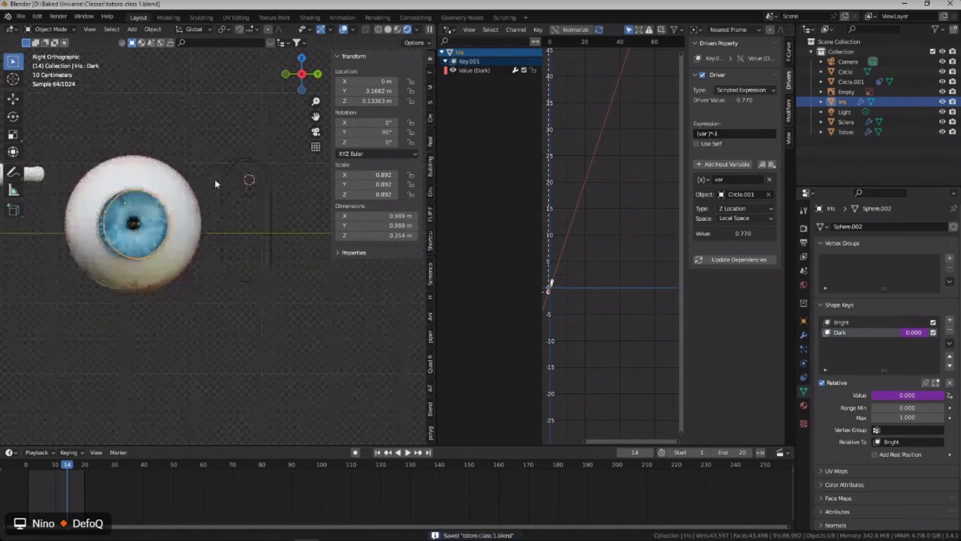
{"action": "scroll", "coordinate": [214, 201], "scroll_direction": "up", "scroll_amount": 2}
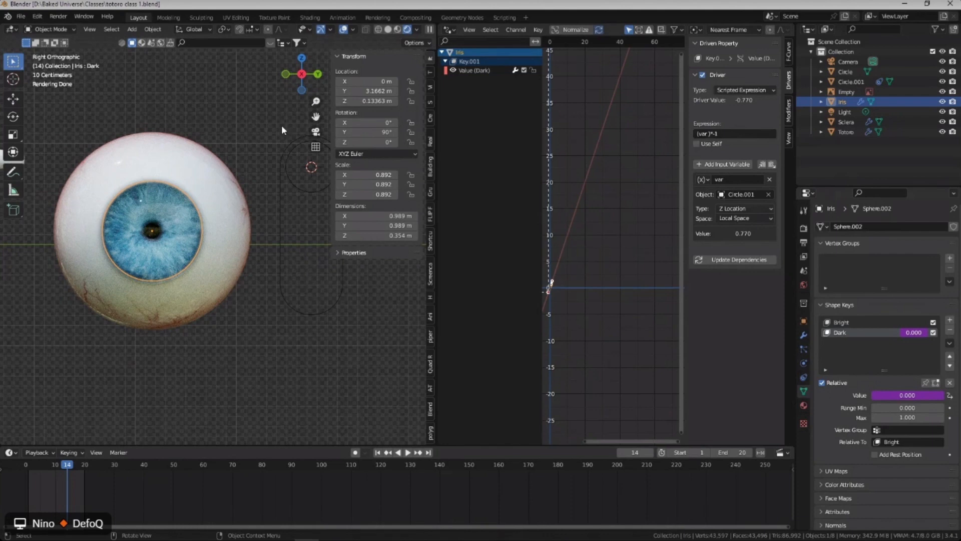
{"action": "key", "text": "ctrl+s"}
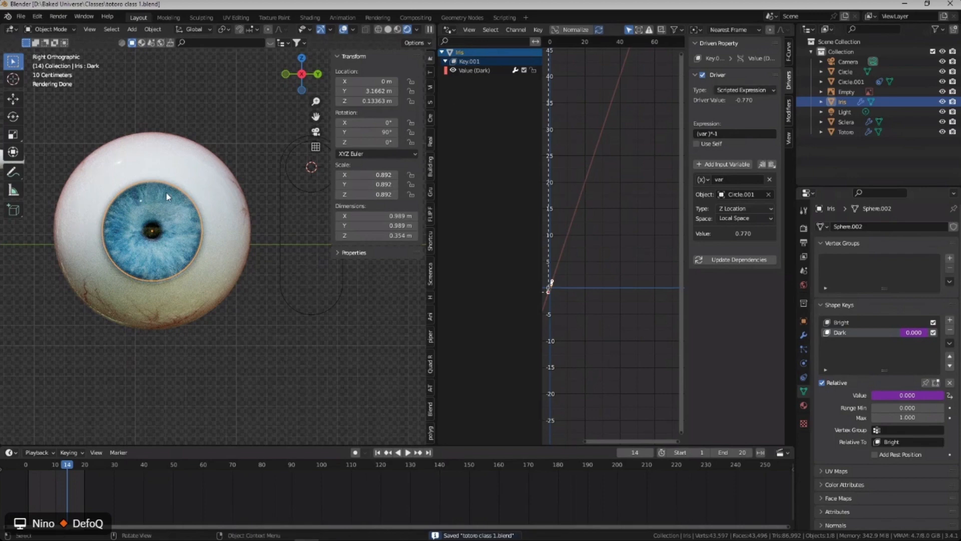
Examine the whole eye beside the Totoro model and reselect the iris.
{"action": "scroll", "coordinate": [170, 191], "scroll_direction": "down", "scroll_amount": 5}
{"action": "scroll", "coordinate": [152, 199], "scroll_direction": "up", "scroll_amount": 2}
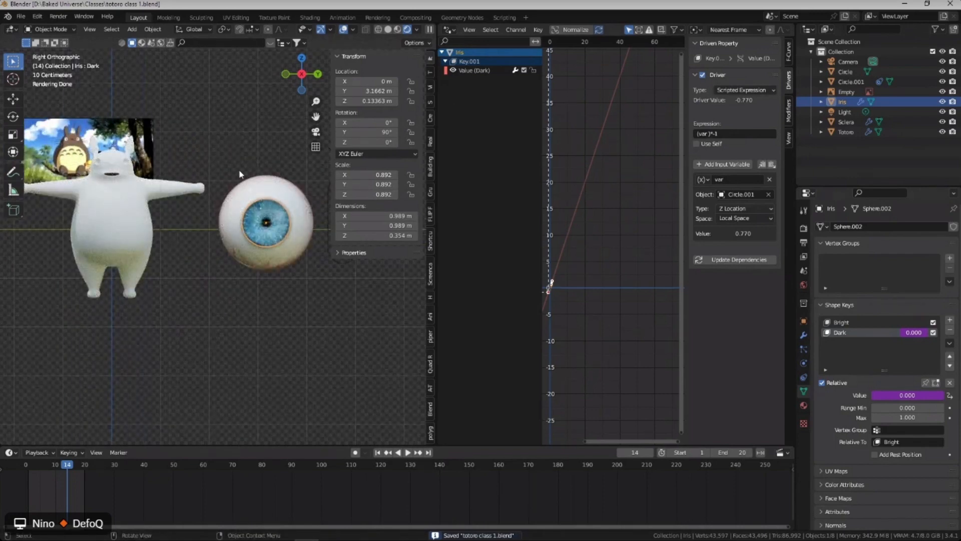
{"action": "left_click", "coordinate": [265, 222]}
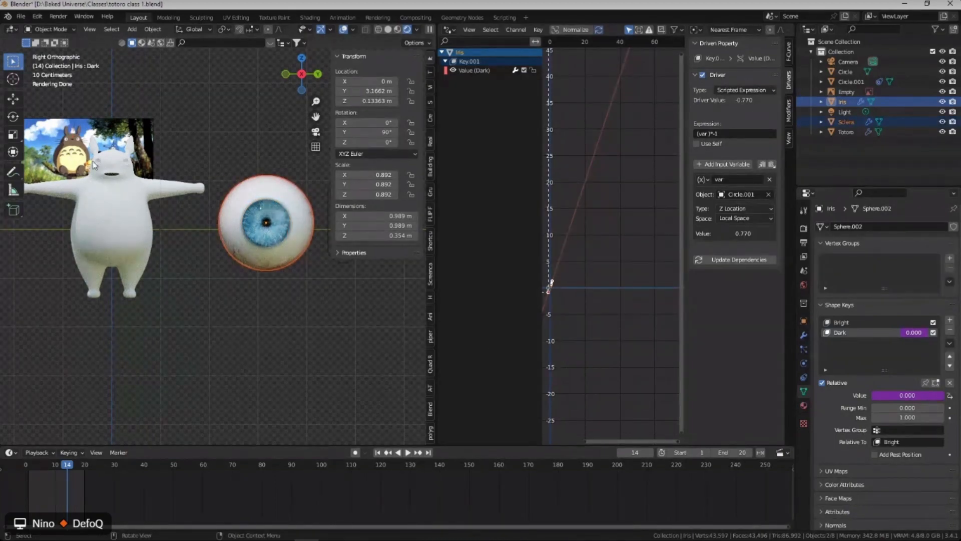
{"action": "scroll", "coordinate": [100, 160], "scroll_direction": "up", "scroll_amount": 3}
{"action": "middle_click_drag", "start_coordinate": [309, 183], "coordinate": [119, 155], "text": "shift"}
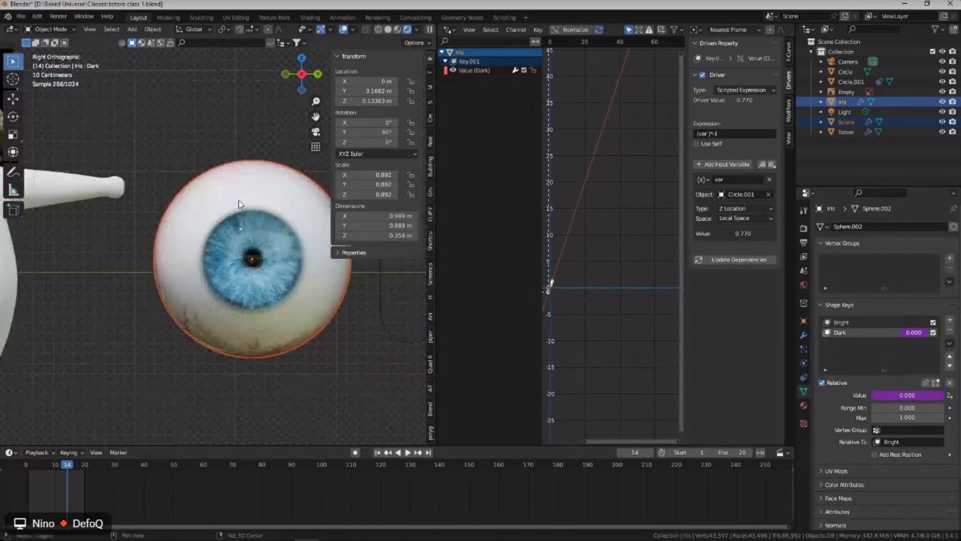
{"action": "middle_click_drag", "start_coordinate": [263, 219], "coordinate": [177, 204], "text": "shift"}
{"action": "left_click", "coordinate": [178, 203]}
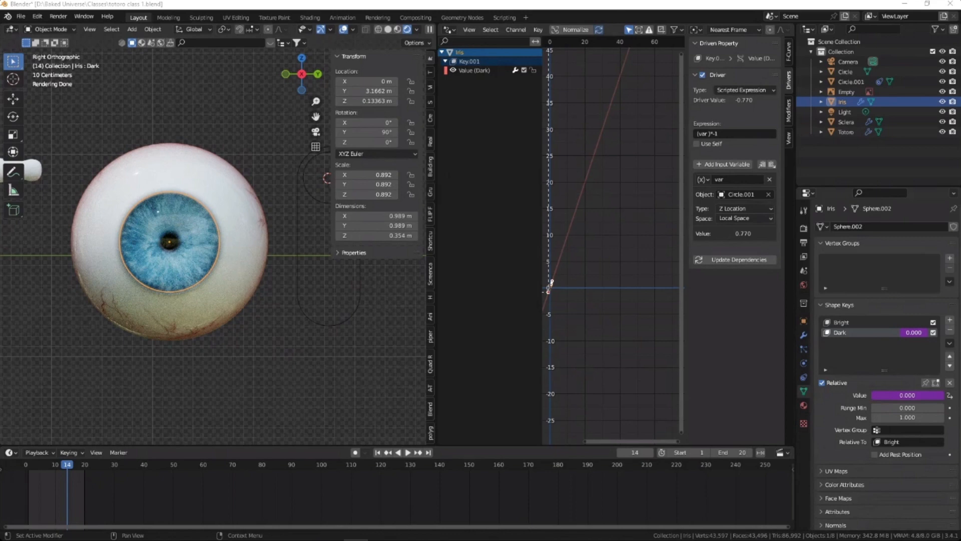
Move the slider circle down to a Z location of about -1.06 m and save the file.
{"action": "left_click", "coordinate": [316, 198]}
{"action": "key", "text": "g"}
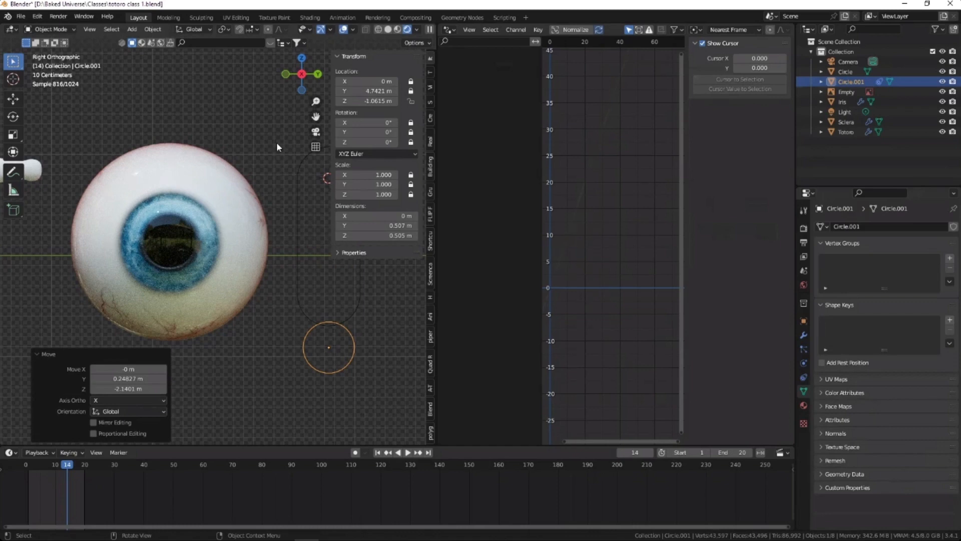
{"action": "middle_click_drag", "start_coordinate": [276, 142], "coordinate": [202, 227]}
{"action": "key", "text": "ctrl+s"}
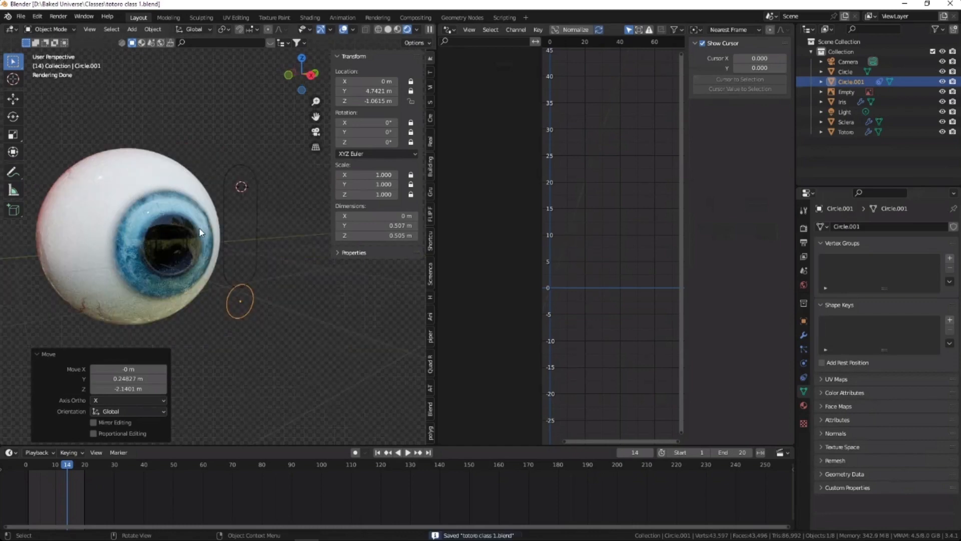
{"action": "key", "text": "ctrl+s"}
Select the sclera and show its material's ColorRamp node in the Shader Editor.
{"action": "left_click", "coordinate": [193, 185]}
{"action": "left_click", "coordinate": [449, 30]}
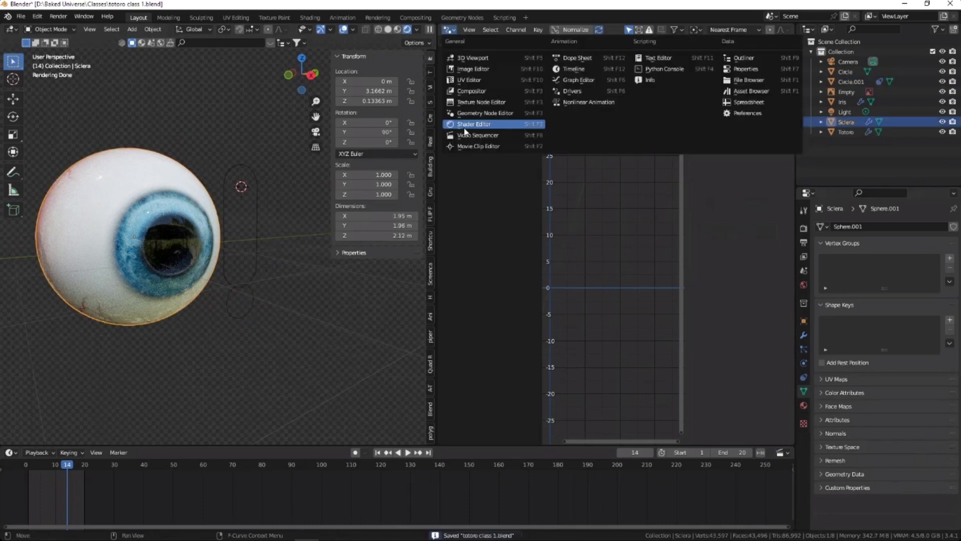
{"action": "left_click", "coordinate": [464, 128]}
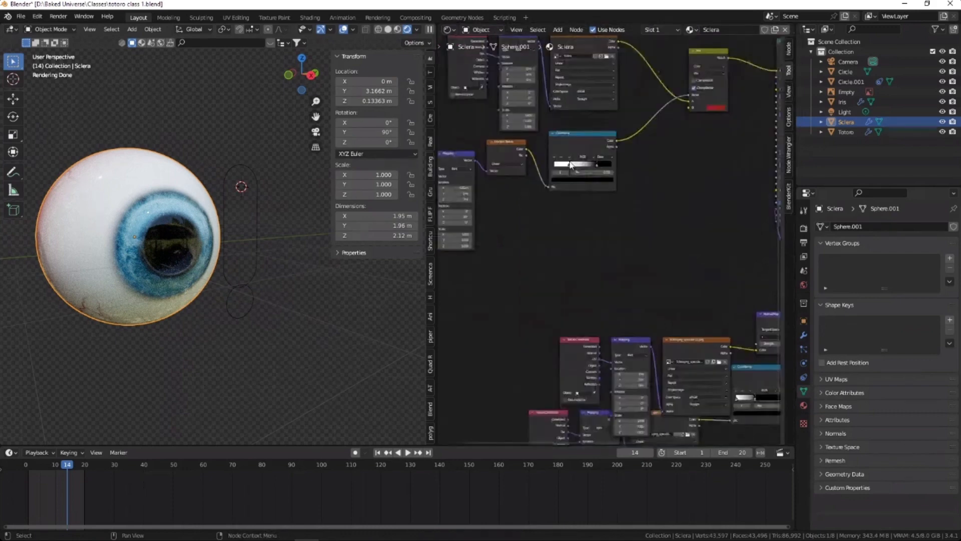
{"action": "scroll", "coordinate": [584, 160], "scroll_direction": "up", "scroll_amount": 5}
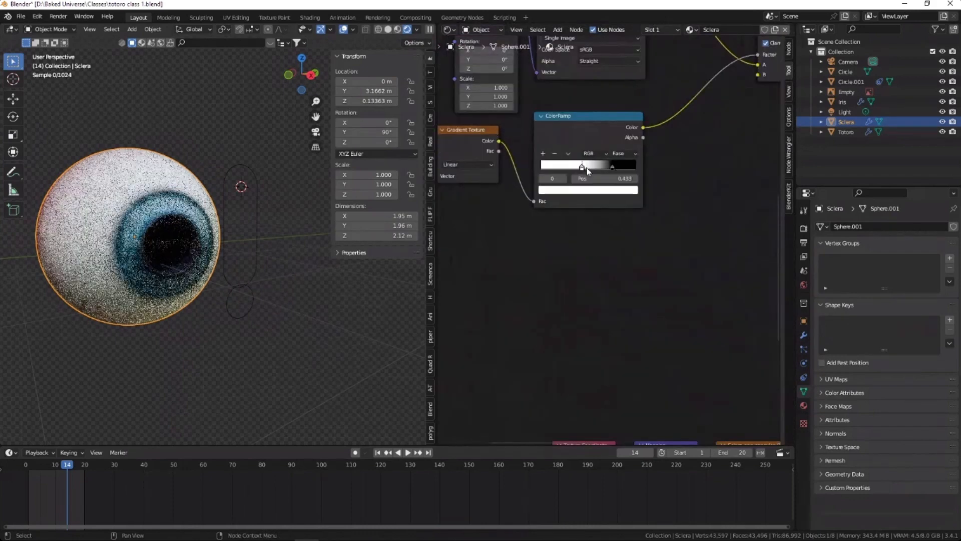
Shift the sclera ColorRamp's white stop toward the black one, set the black stop's position to about 0.959, and save the file.
{"action": "left_click_drag", "start_coordinate": [583, 165], "coordinate": [605, 168]}
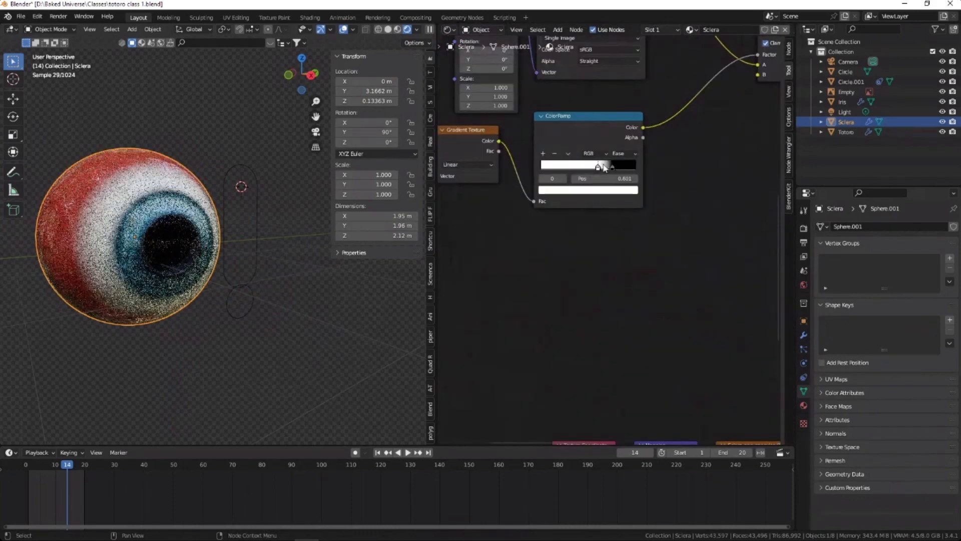
{"action": "left_click_drag", "start_coordinate": [612, 167], "coordinate": [632, 167]}
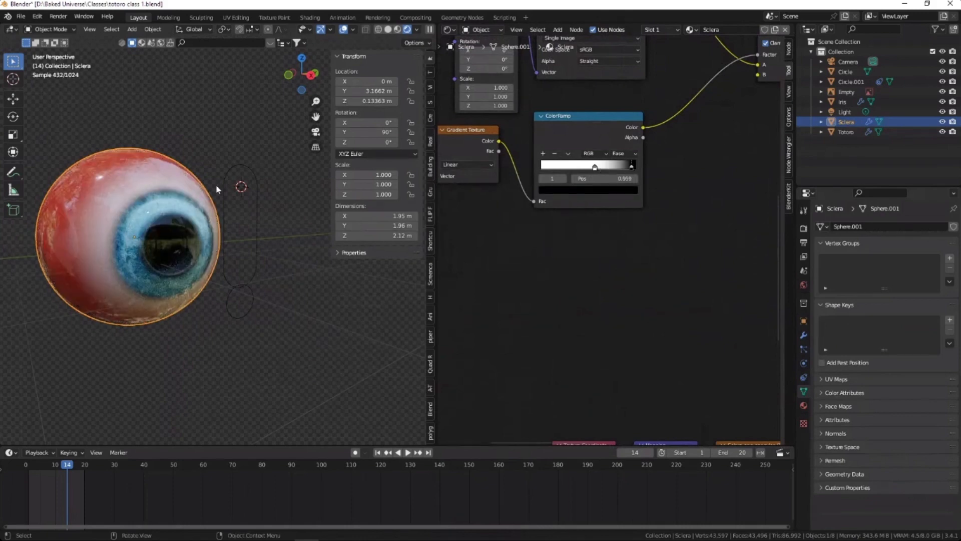
{"action": "key", "text": "ctrl+s"}
{"action": "scroll", "coordinate": [135, 235], "scroll_direction": "up", "scroll_amount": 1}
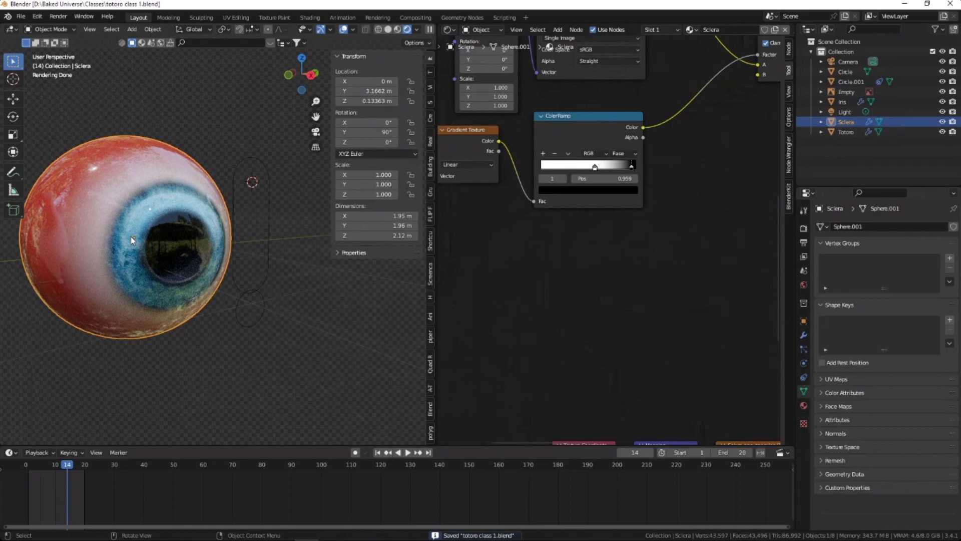
Set the roughness of the iris material's Principled BSDF to about 0.236, deselect the iris, and save the file.
{"action": "left_click", "coordinate": [131, 238]}
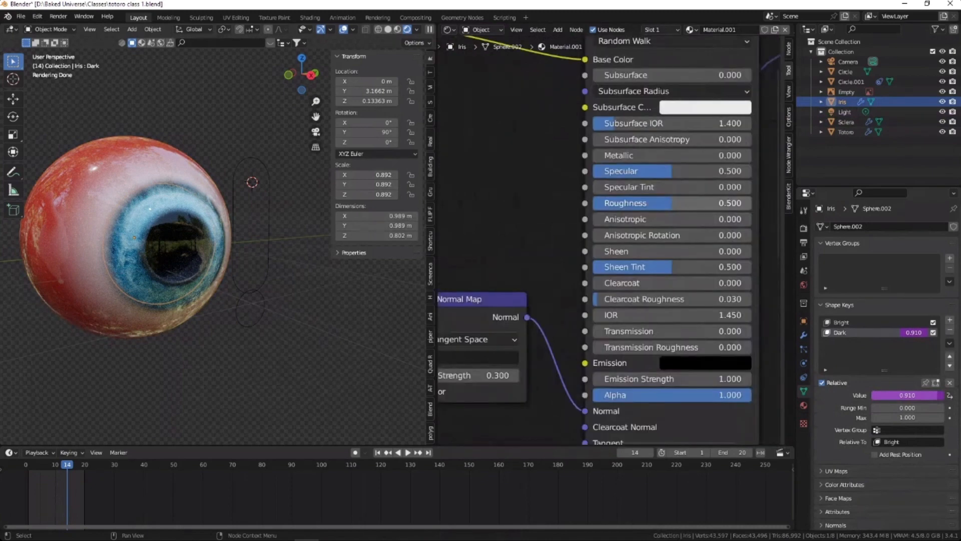
{"action": "left_click_drag", "start_coordinate": [671, 203], "coordinate": [599, 203]}
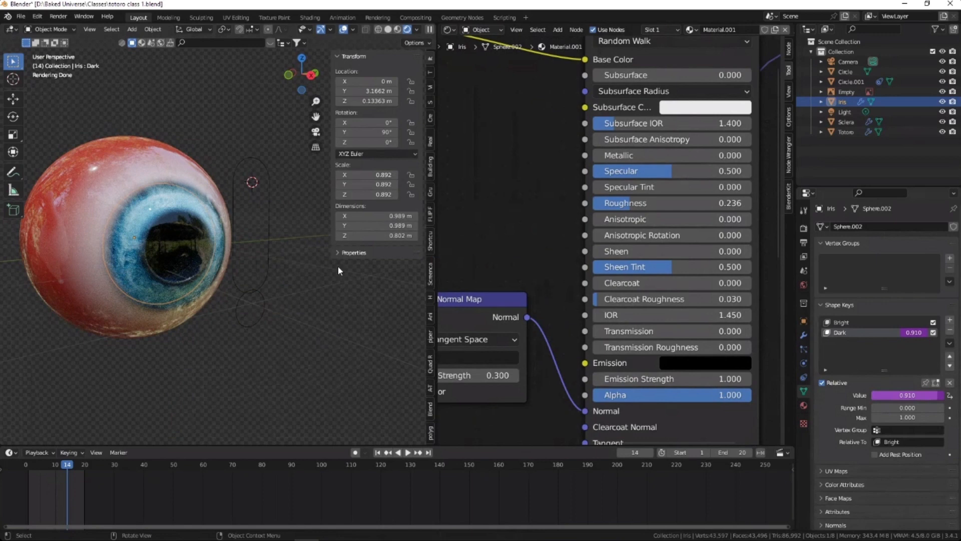
{"action": "left_click", "coordinate": [297, 286]}
{"action": "key", "text": "ctrl+s"}
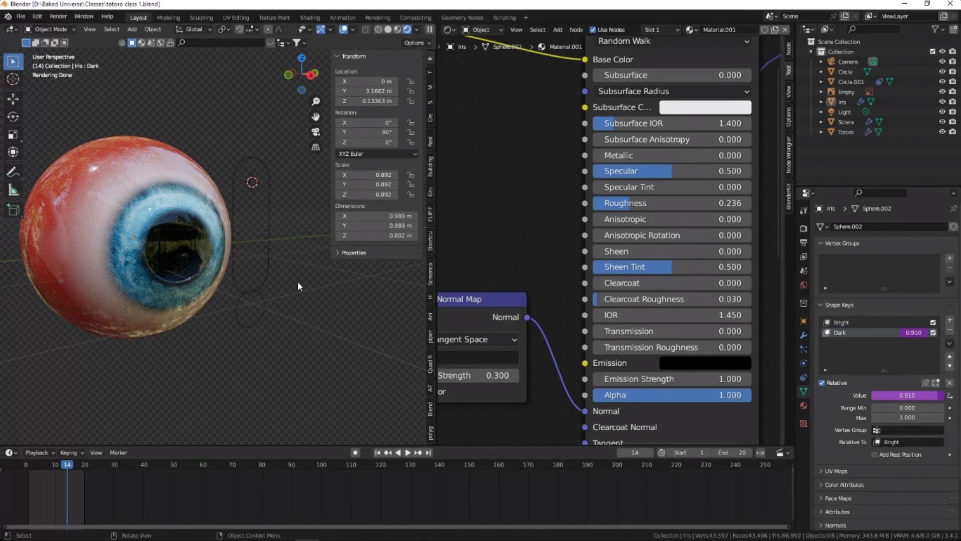
{"action": "key", "text": "ctrl+s"}
Add a Mix Color node above the iris material's image texture and delete it again.
{"action": "scroll", "coordinate": [597, 107], "scroll_direction": "down", "scroll_amount": 5}
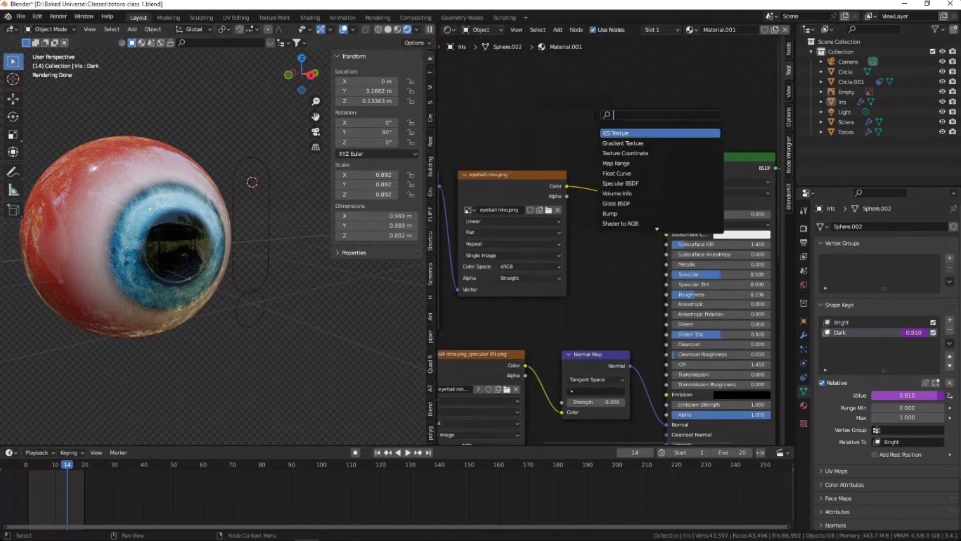
{"action": "type", "text": "mix"}
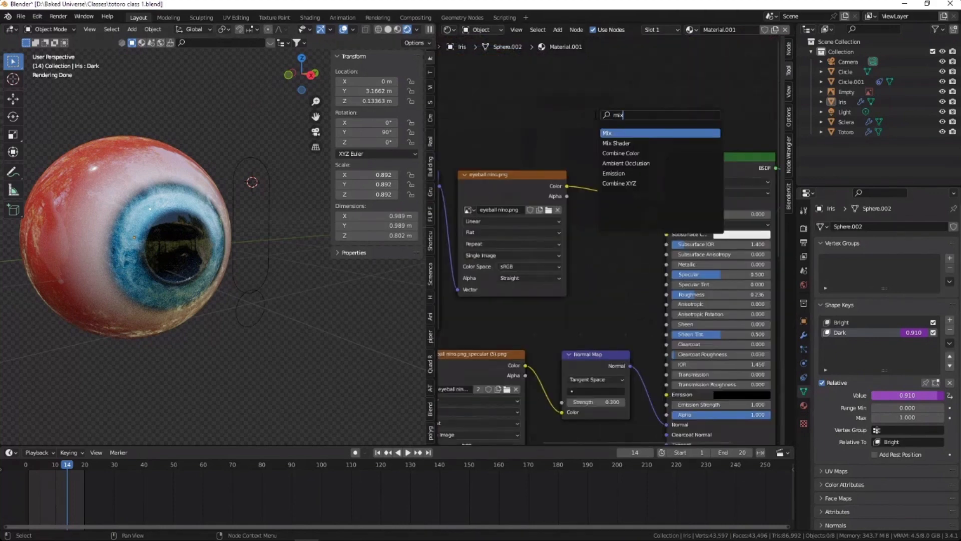
{"action": "key", "text": "BackSpace"}
{"action": "key", "text": "BackSpace"}
{"action": "key", "text": "BackSpace"}
{"action": "type", "text": "combine co"}
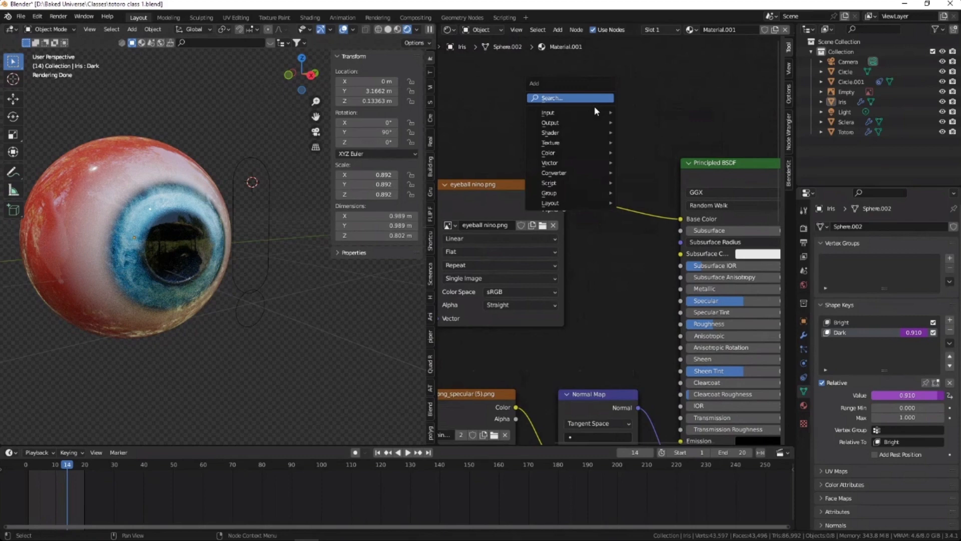
{"action": "mouse_move", "coordinate": [569, 154]}
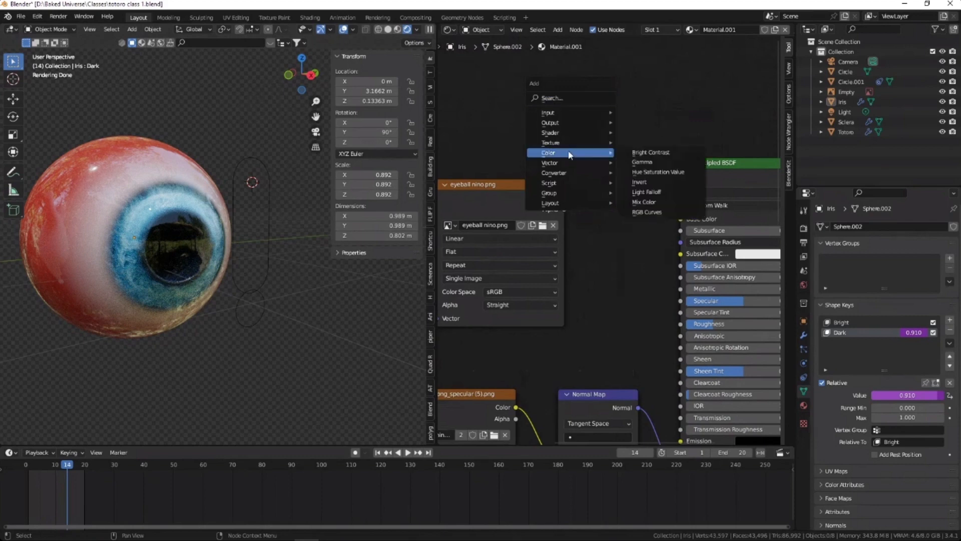
{"action": "left_click", "coordinate": [646, 201]}
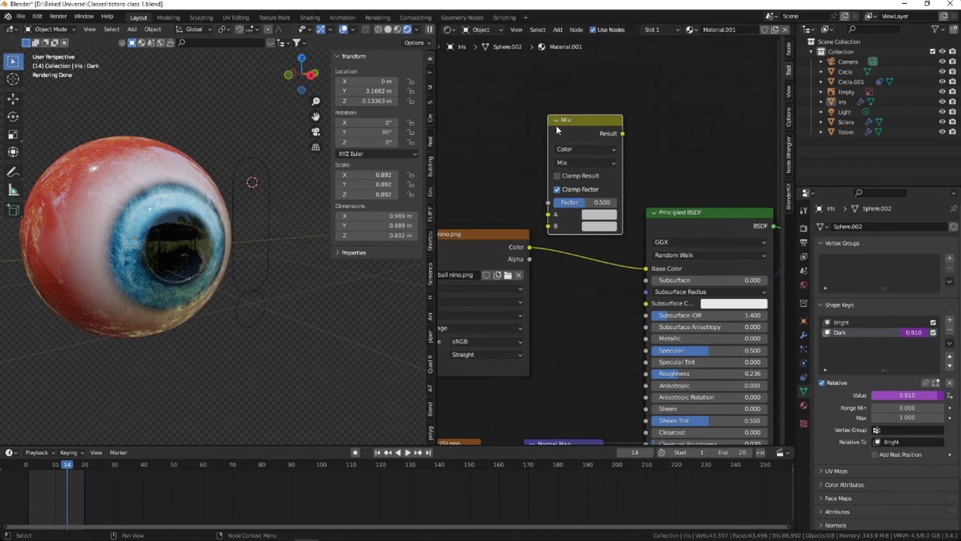
{"action": "key", "text": "x"}
{"action": "key", "text": "shift+a"}
{"action": "left_click", "coordinate": [536, 77]}
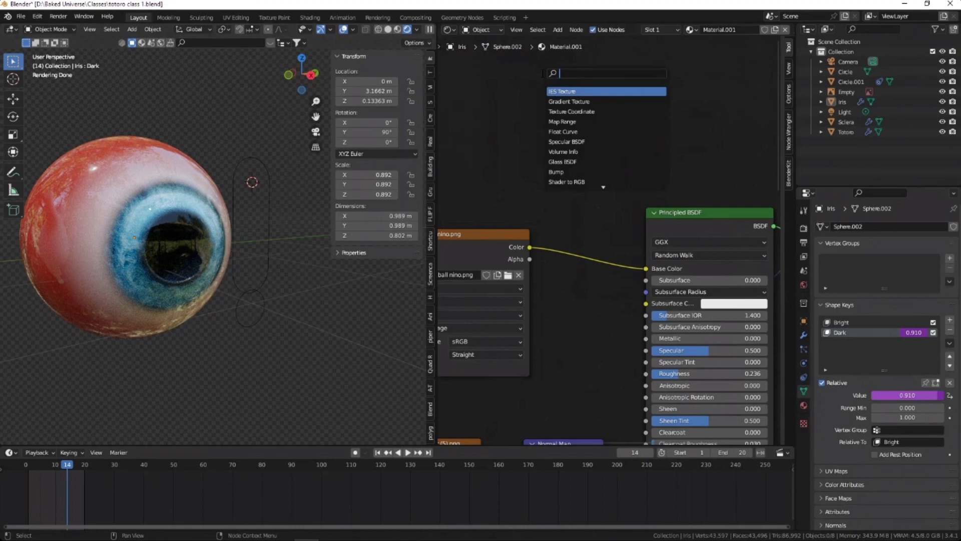
{"action": "type", "text": "n"}
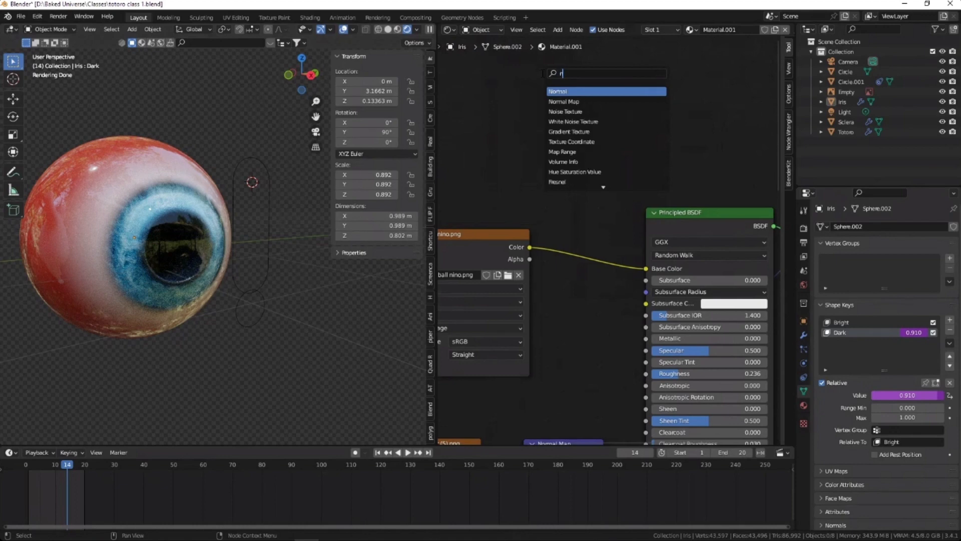
{"action": "key", "text": "BackSpace"}
{"action": "type", "text": "color"}
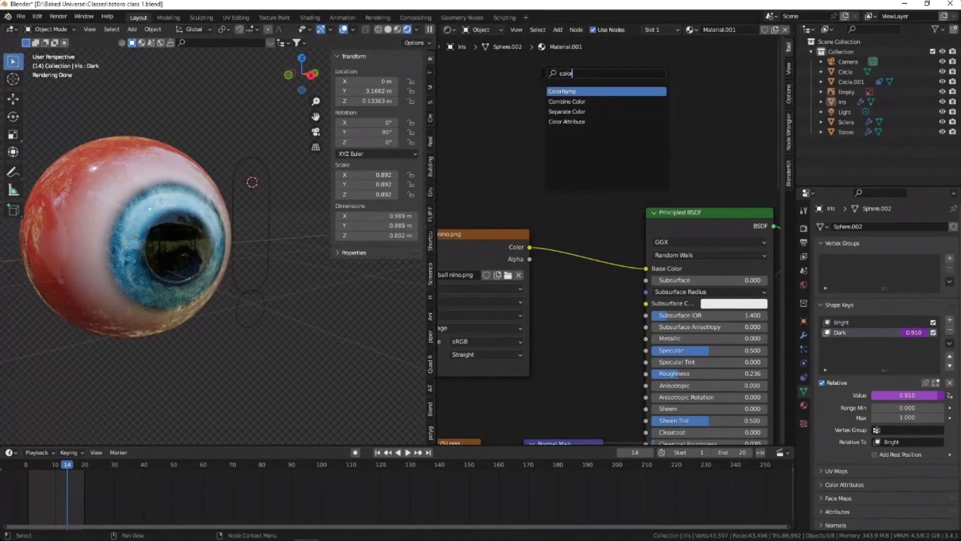
{"action": "key", "text": "Down"}
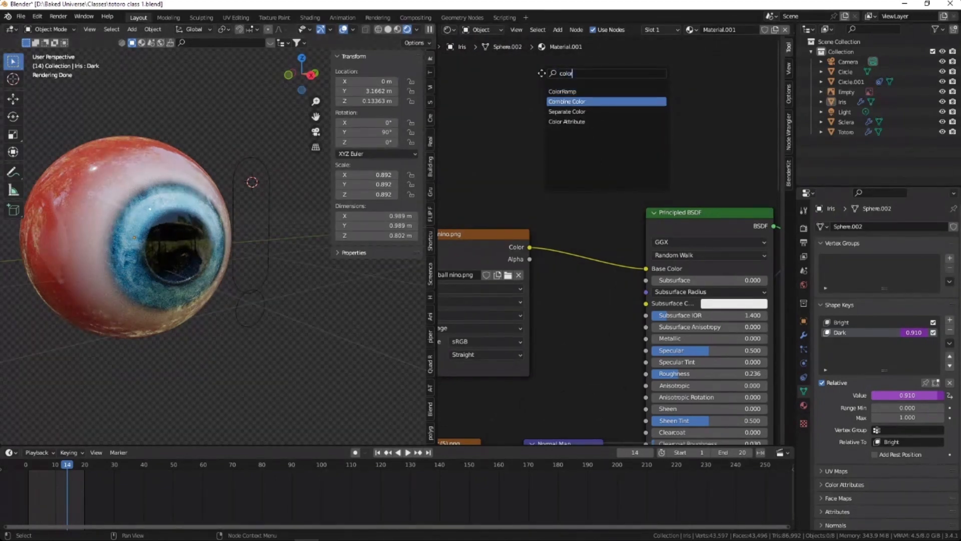
{"action": "key", "text": "Return"}
{"action": "key", "text": "Escape"}
Search the available shader nodes for a MixRGB node with the terms mix col, rgb and mixrgb, and check the Color category.
{"action": "key", "text": "shift+a"}
{"action": "left_click", "coordinate": [543, 73]}
{"action": "type", "text": "mix co"}
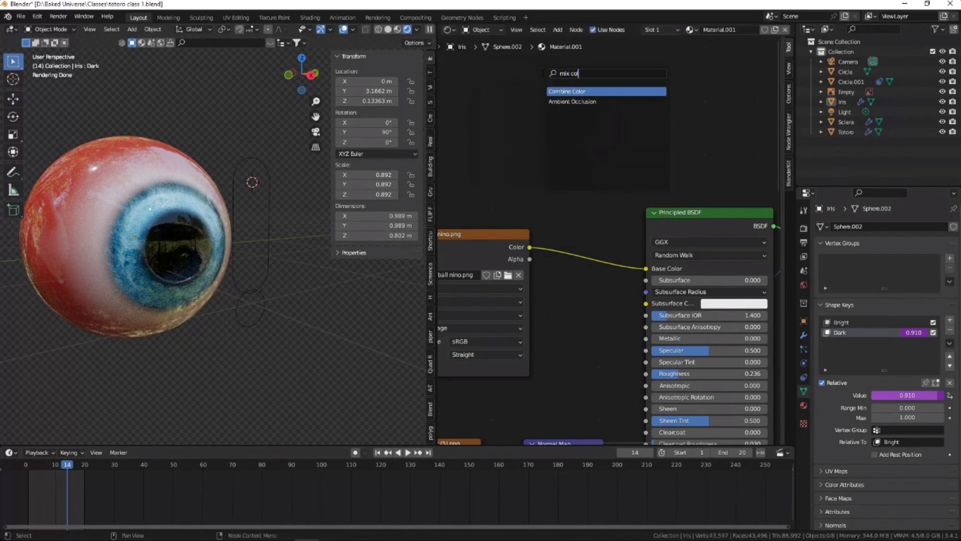
{"action": "key", "text": "BackSpace"}
{"action": "key", "text": "BackSpace"}
{"action": "key", "text": "BackSpace"}
{"action": "key", "text": "BackSpace"}
{"action": "key", "text": "BackSpace"}
{"action": "key", "text": "BackSpace"}
{"action": "type", "text": "rgb"}
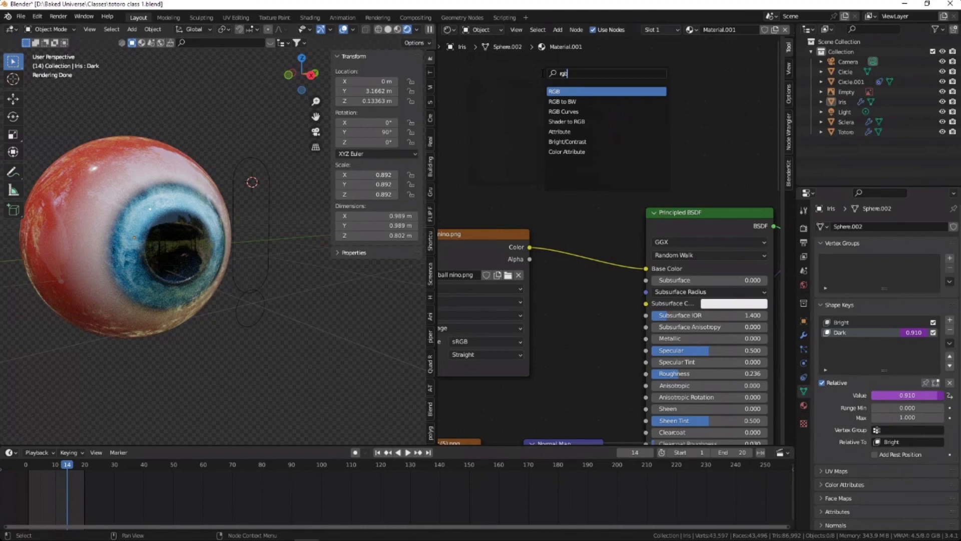
{"action": "key", "text": "Down"}
{"action": "key", "text": "Down"}
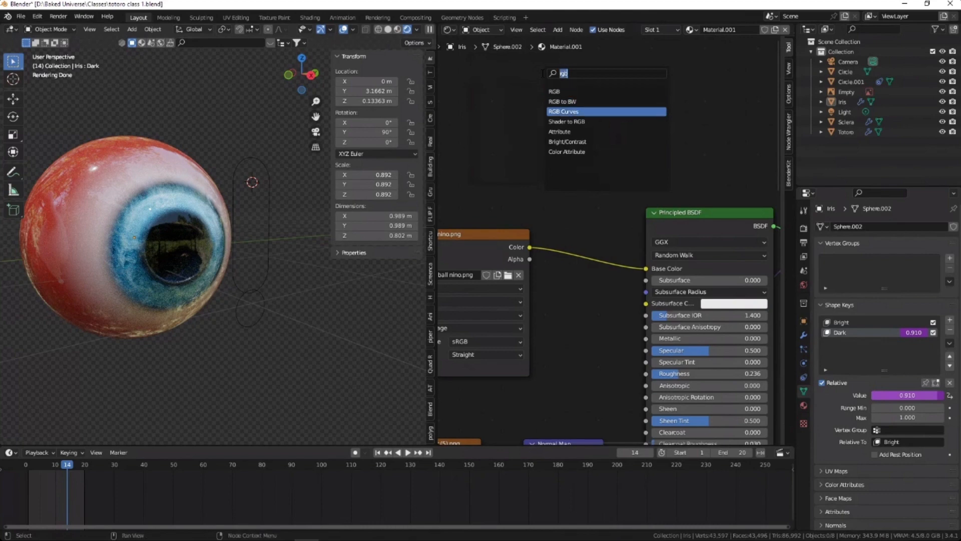
{"action": "type", "text": "mixrgb"}
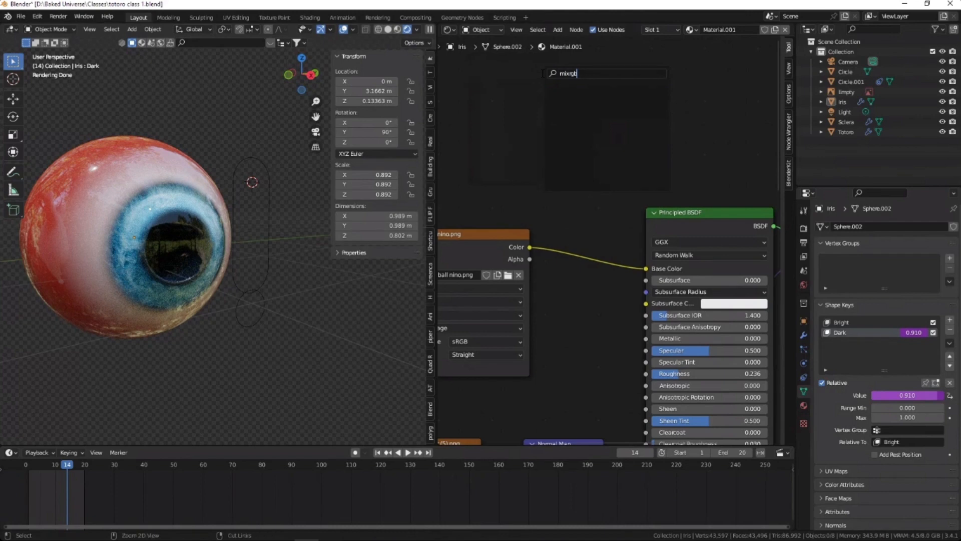
{"action": "key", "text": "ctrl+a"}
{"action": "key", "text": "BackSpace"}
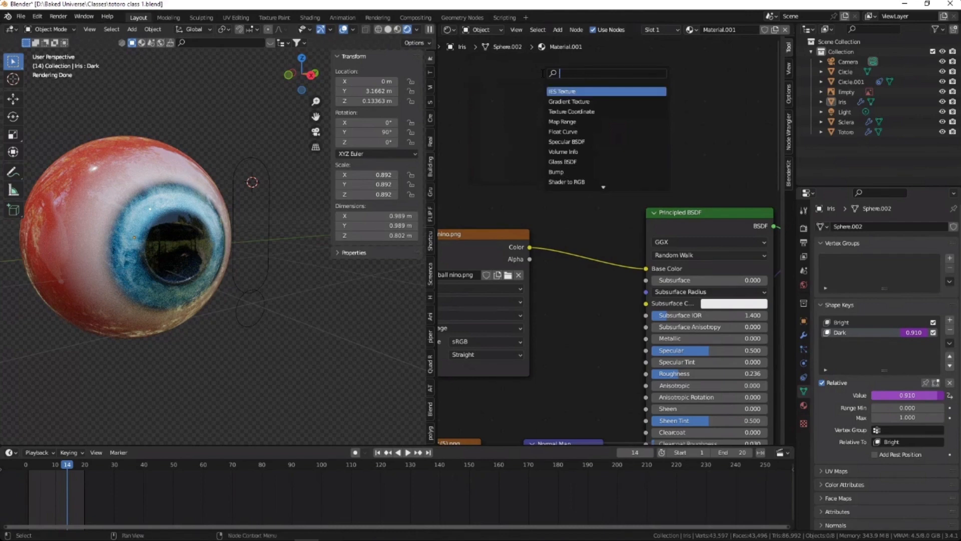
{"action": "type", "text": "rgb"}
{"action": "key", "text": "Return"}
{"action": "key", "text": "Escape"}
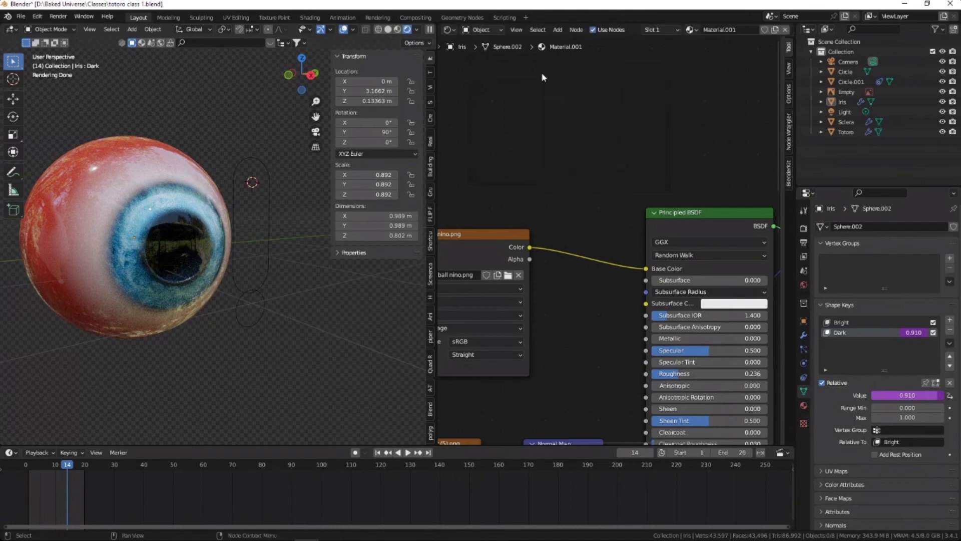
{"action": "key", "text": "shift+a"}
{"action": "mouse_move", "coordinate": [539, 131]}
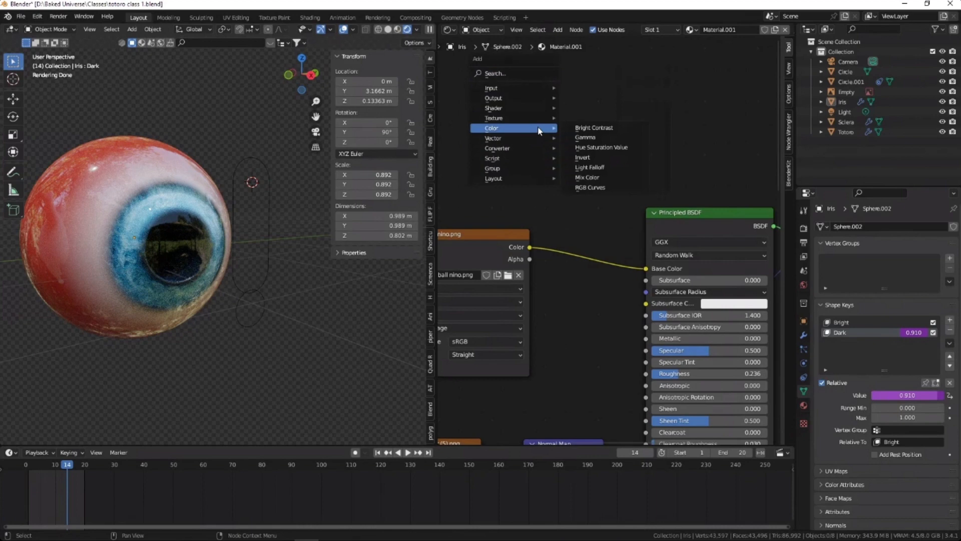
{"action": "right_click", "coordinate": [583, 179]}
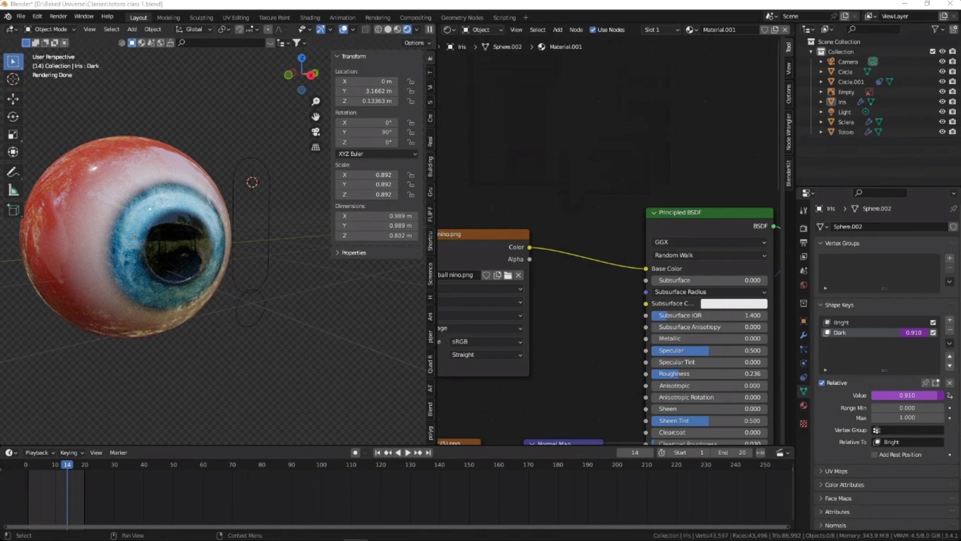
Save the file.
{"action": "key", "text": "ctrl+s"}
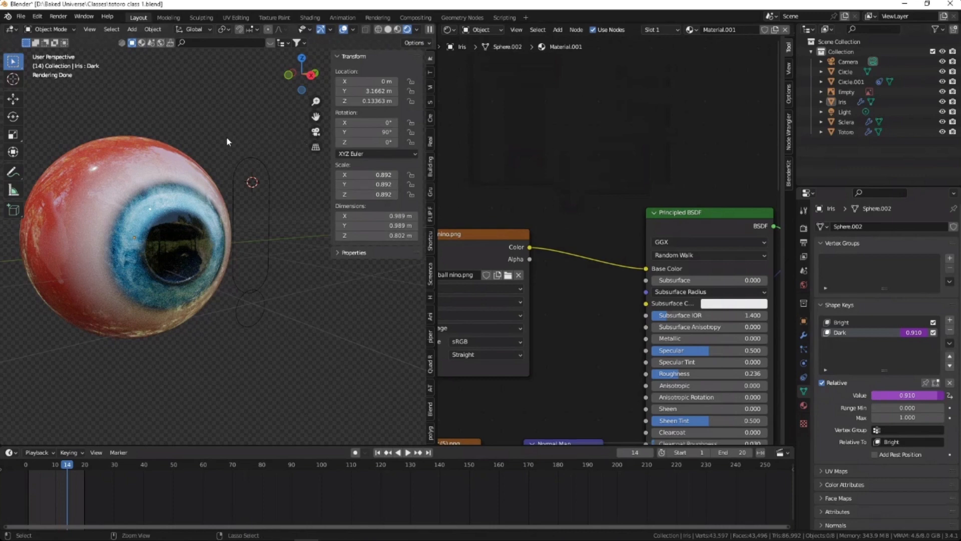
{"action": "key", "text": "shift+a"}
{"action": "mouse_move", "coordinate": [230, 134]}
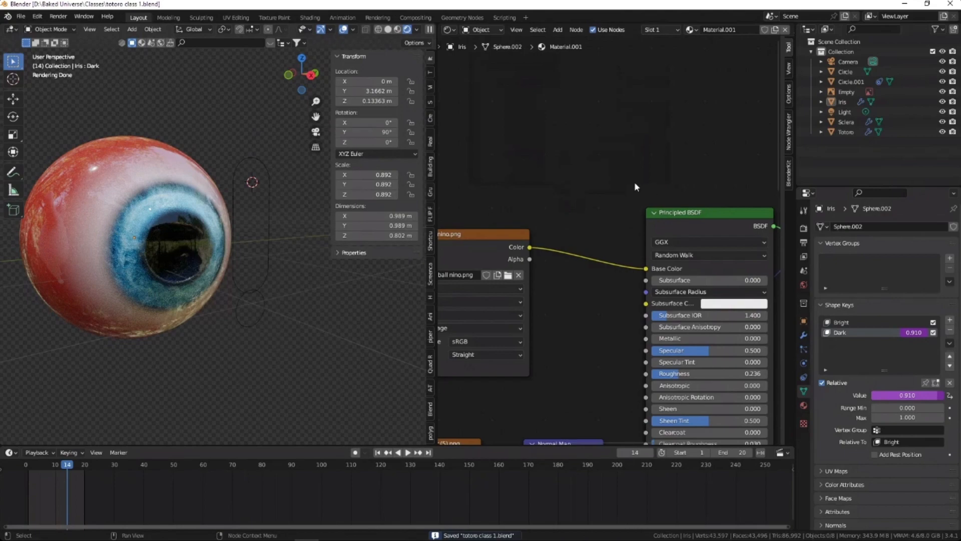
{"action": "scroll", "coordinate": [635, 181], "scroll_direction": "down", "scroll_amount": 4}
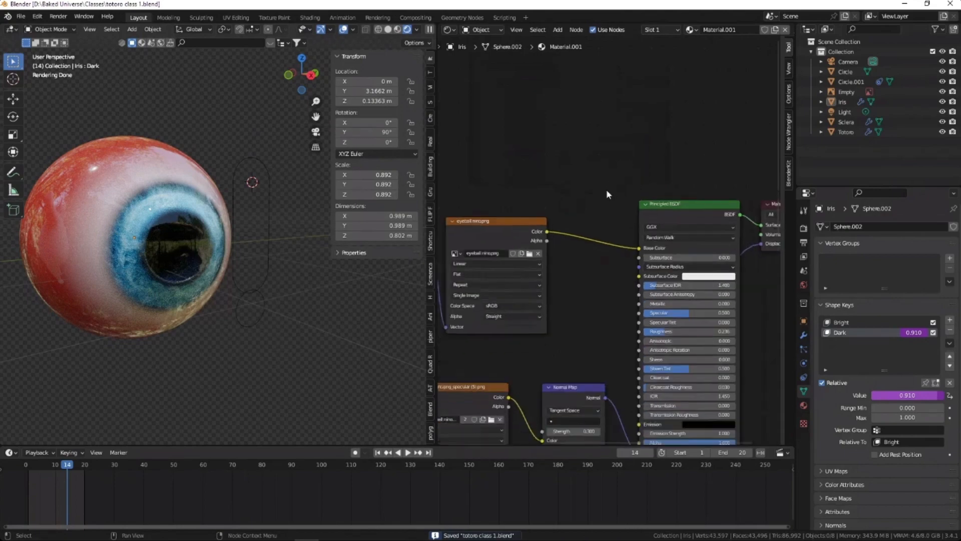
{"action": "scroll", "coordinate": [635, 230], "scroll_direction": "down", "scroll_amount": 1}
Set the sclera ColorRamp's black stop to 1.000 and its white stop to about 0.228, and save the file.
{"action": "left_click", "coordinate": [188, 178]}
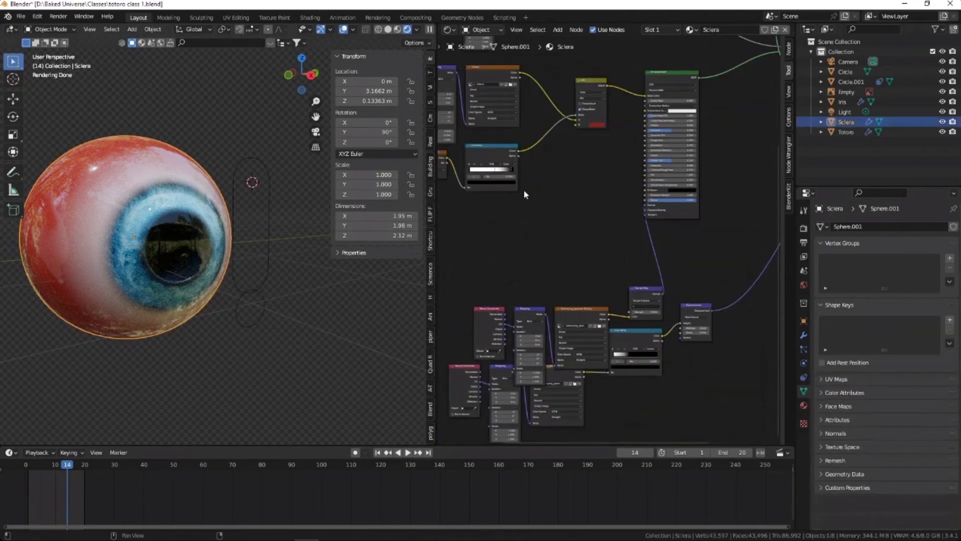
{"action": "scroll", "coordinate": [510, 175], "scroll_direction": "up", "scroll_amount": 10}
{"action": "middle_click_drag", "start_coordinate": [468, 177], "coordinate": [554, 180]}
{"action": "mouse_move", "coordinate": [553, 179]}
{"action": "left_mouse_down"}
{"action": "mouse_move", "coordinate": [536, 179]}
{"action": "mouse_move", "coordinate": [569, 182]}
{"action": "mouse_move", "coordinate": [533, 181]}
{"action": "mouse_move", "coordinate": [584, 183]}
{"action": "mouse_move", "coordinate": [549, 183]}
{"action": "left_mouse_up"}
{"action": "middle_click_drag", "start_coordinate": [90, 211], "coordinate": [130, 210]}
{"action": "scroll", "coordinate": [546, 183], "scroll_direction": "up", "scroll_amount": 2}
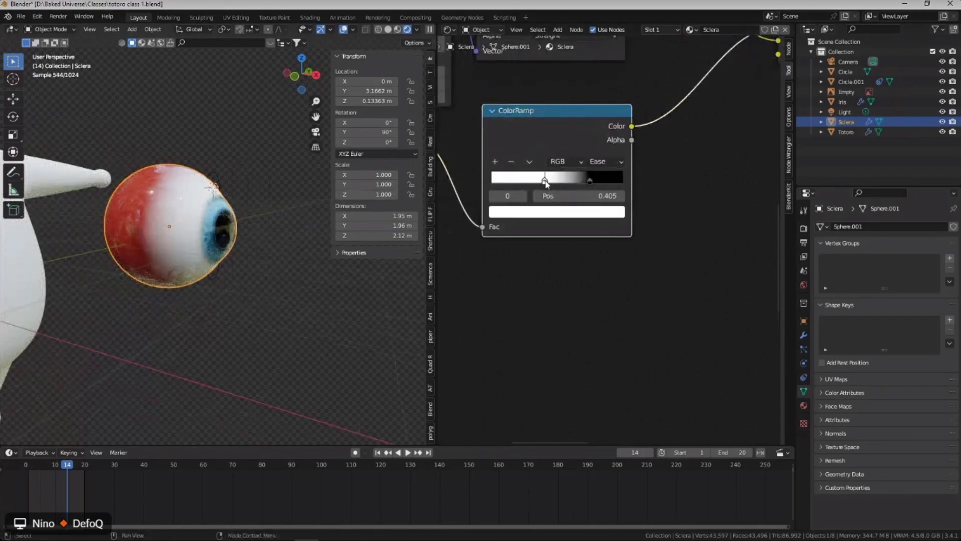
{"action": "left_click_drag", "start_coordinate": [544, 181], "coordinate": [632, 181]}
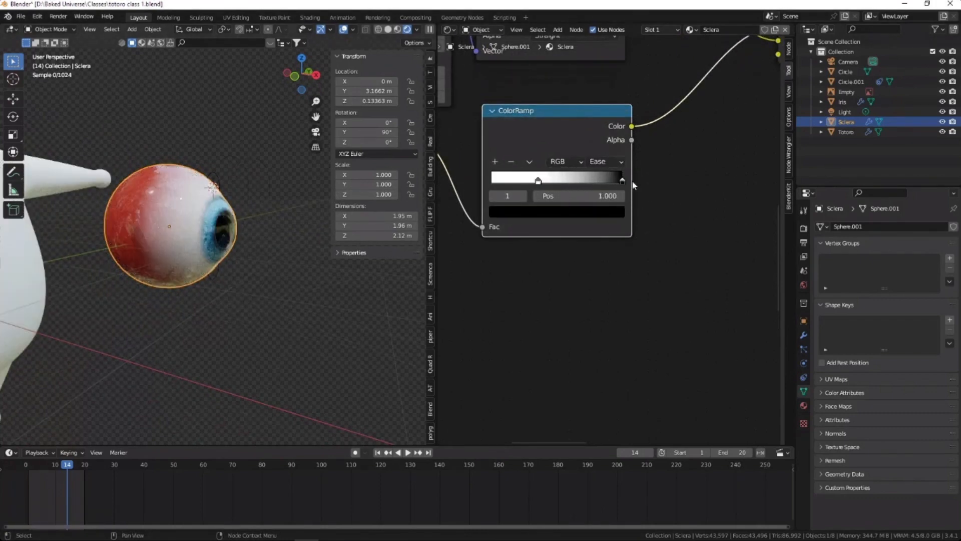
{"action": "mouse_move", "coordinate": [539, 181]}
{"action": "left_mouse_down"}
{"action": "mouse_move", "coordinate": [558, 181]}
{"action": "mouse_move", "coordinate": [521, 185]}
{"action": "left_mouse_up"}
{"action": "middle_click_drag", "start_coordinate": [280, 200], "coordinate": [226, 190]}
{"action": "key", "text": "ctrl+s"}
Show the eyeball centred in the right orthographic view and save the file.
{"action": "scroll", "coordinate": [204, 200], "scroll_direction": "up", "scroll_amount": 4}
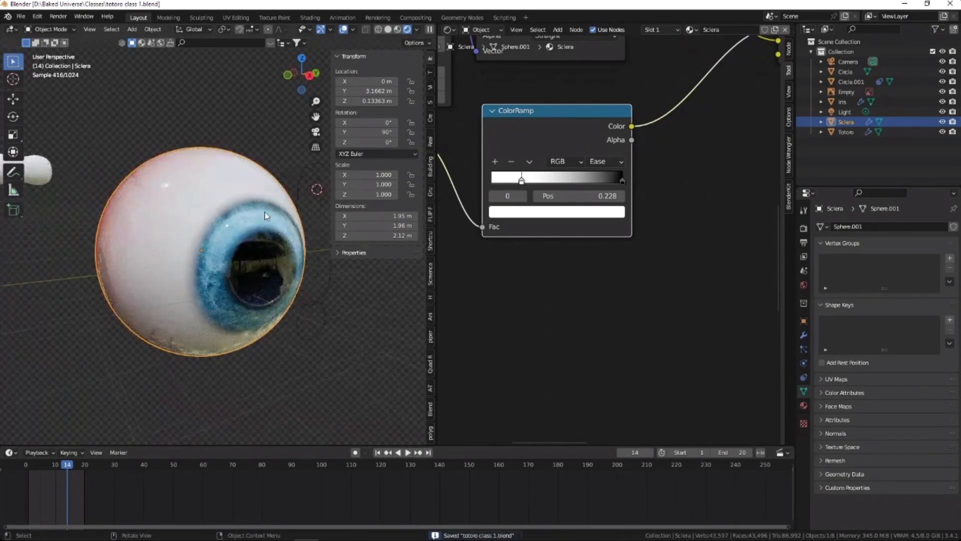
{"action": "scroll", "coordinate": [265, 211], "scroll_direction": "down", "scroll_amount": 3}
{"action": "key", "text": "ctrl+KP_1"}
{"action": "key", "text": "KP_3"}
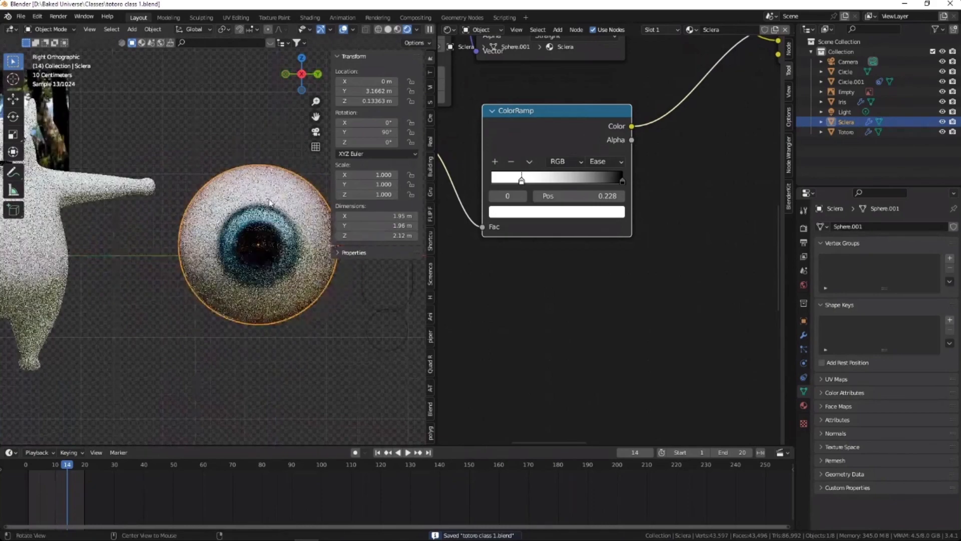
{"action": "scroll", "coordinate": [273, 215], "scroll_direction": "up", "scroll_amount": 1}
{"action": "middle_click_drag", "start_coordinate": [274, 217], "coordinate": [218, 203], "text": "shift"}
{"action": "key", "text": "ctrl+s"}
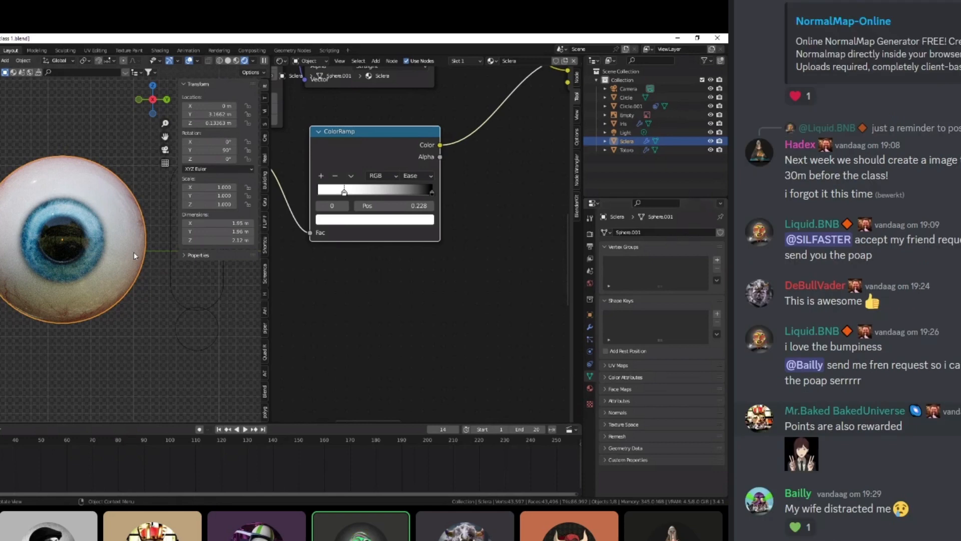
Switch to the Discord chat and open the posted NormalMap-Online link in the browser.
{"action": "scroll", "coordinate": [847, 271], "scroll_direction": "up", "scroll_amount": 3}
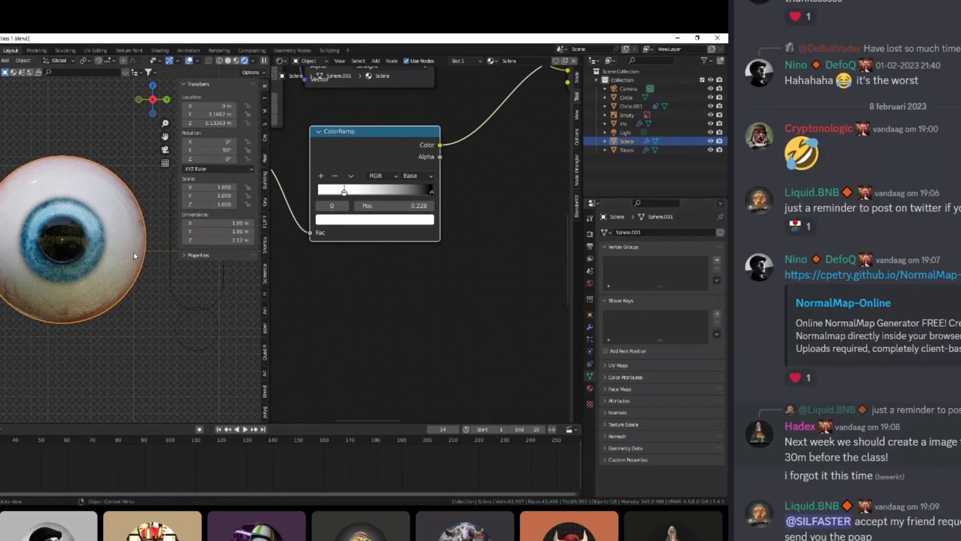
{"action": "left_click", "coordinate": [873, 276]}
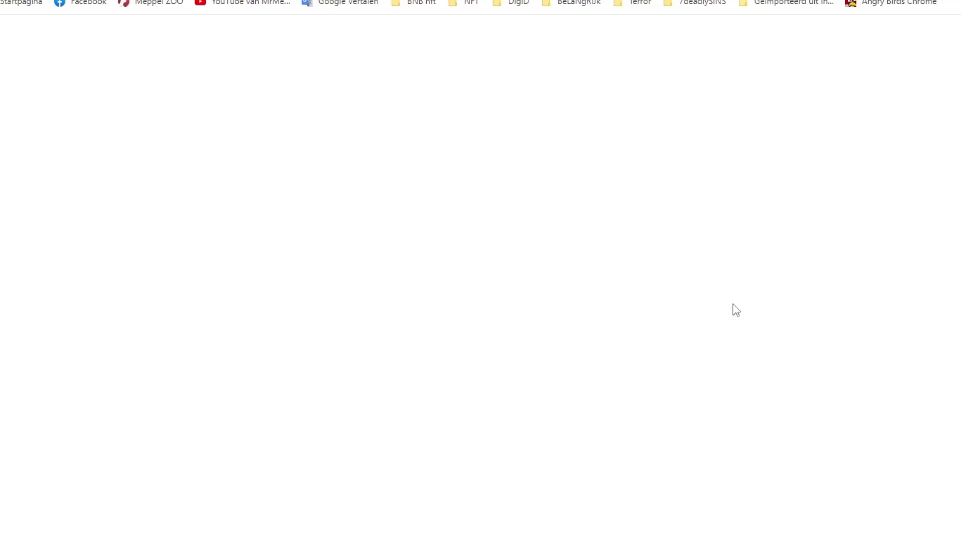
{"action": "left_click_drag", "start_coordinate": [415, 0], "coordinate": [417, 0]}
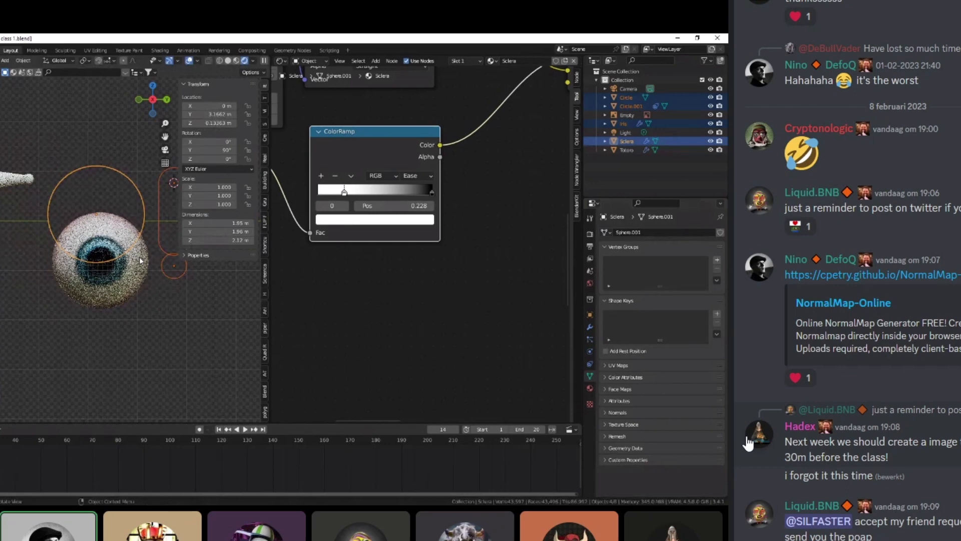
Back in Blender, select the iris to show its material's node tree, deselect it, and save the file.
{"action": "key", "text": "ctrl+s"}
{"action": "middle_click_drag", "start_coordinate": [85, 219], "coordinate": [131, 238], "text": "shift"}
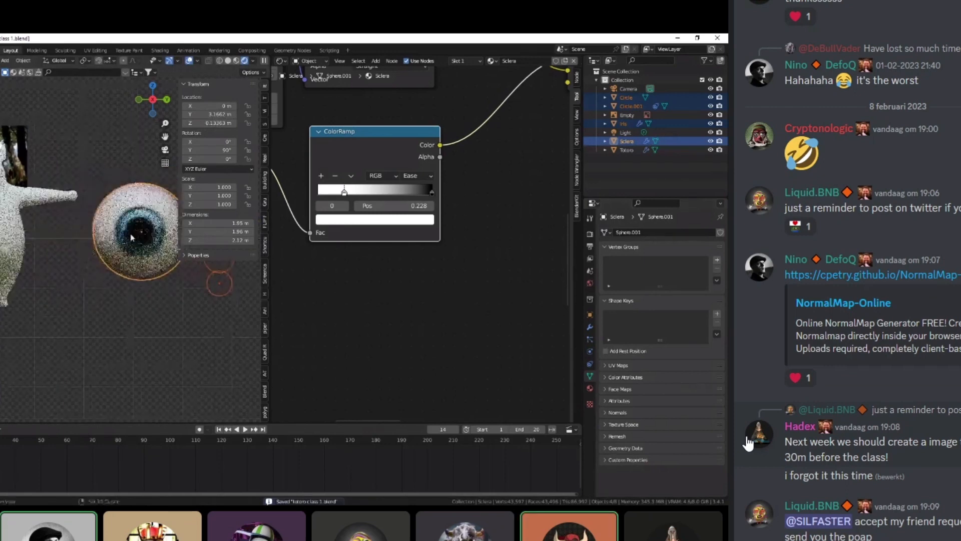
{"action": "scroll", "coordinate": [132, 237], "scroll_direction": "up", "scroll_amount": 4}
{"action": "left_click", "coordinate": [131, 237]}
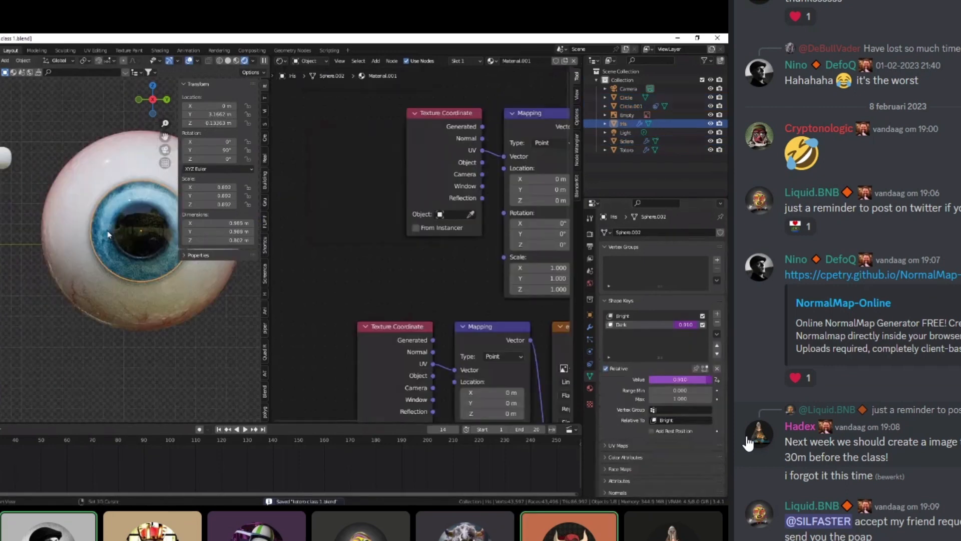
{"action": "middle_click_drag", "start_coordinate": [90, 233], "coordinate": [1, 221], "text": "shift"}
{"action": "scroll", "coordinate": [412, 209], "scroll_direction": "down", "scroll_amount": 10}
{"action": "middle_click_drag", "start_coordinate": [502, 183], "coordinate": [380, 210]}
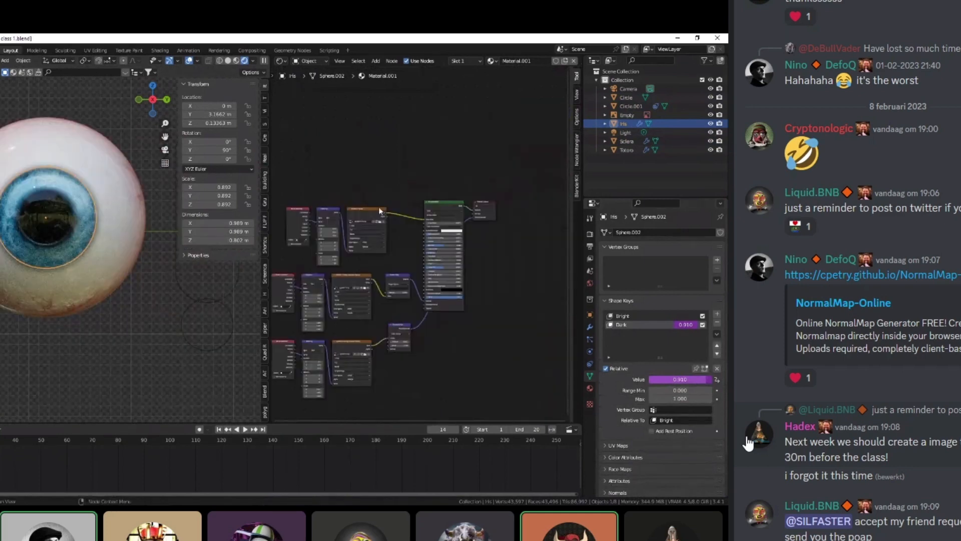
{"action": "scroll", "coordinate": [380, 210], "scroll_direction": "up", "scroll_amount": 3}
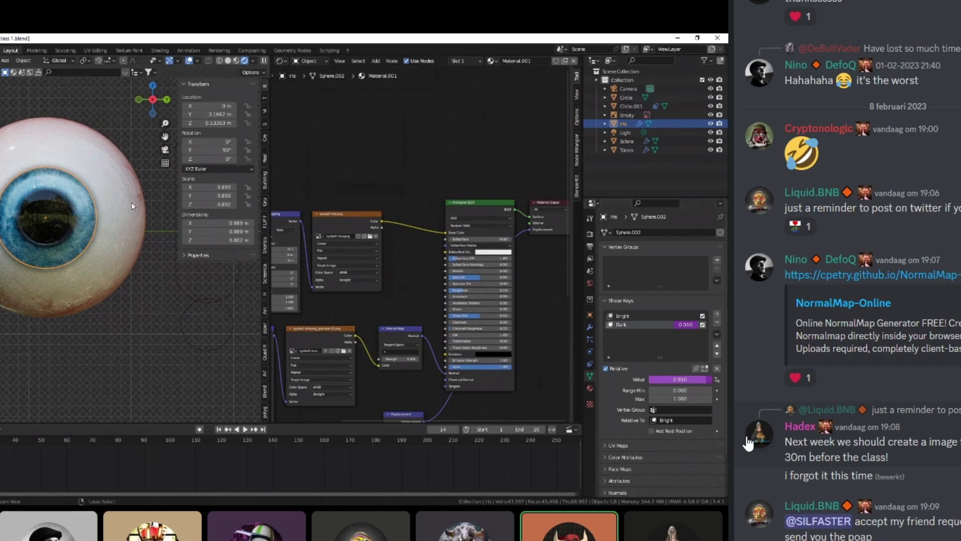
{"action": "key", "text": "alt+a"}
{"action": "key", "text": "ctrl+s"}
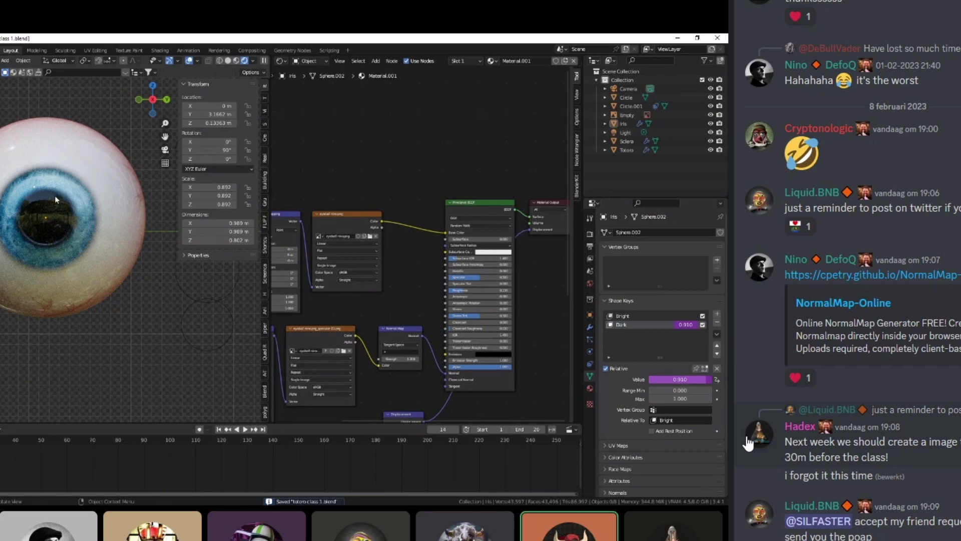
{"action": "scroll", "coordinate": [378, 191], "scroll_direction": "up", "scroll_amount": 1}
{"action": "key", "text": "shift+a"}
{"action": "left_click", "coordinate": [378, 190]}
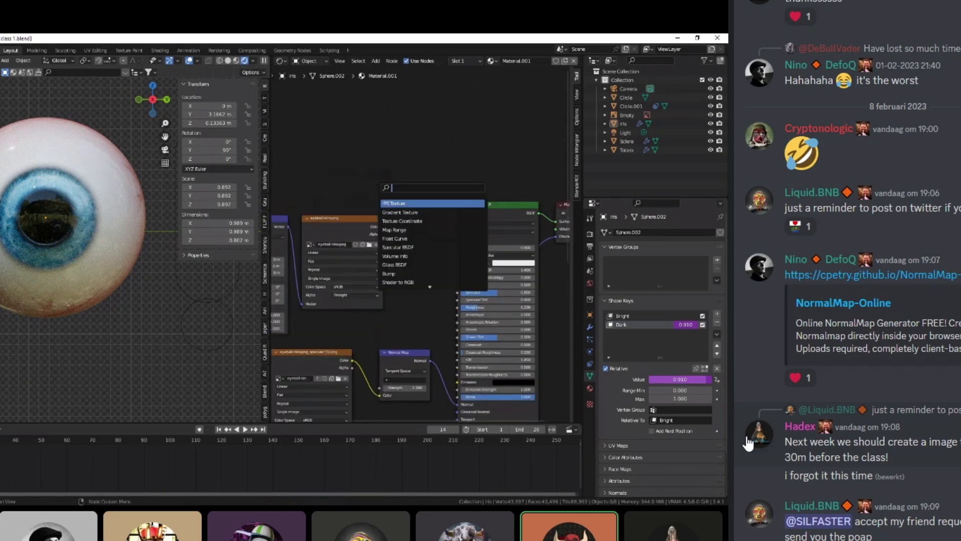
{"action": "type", "text": "c"}
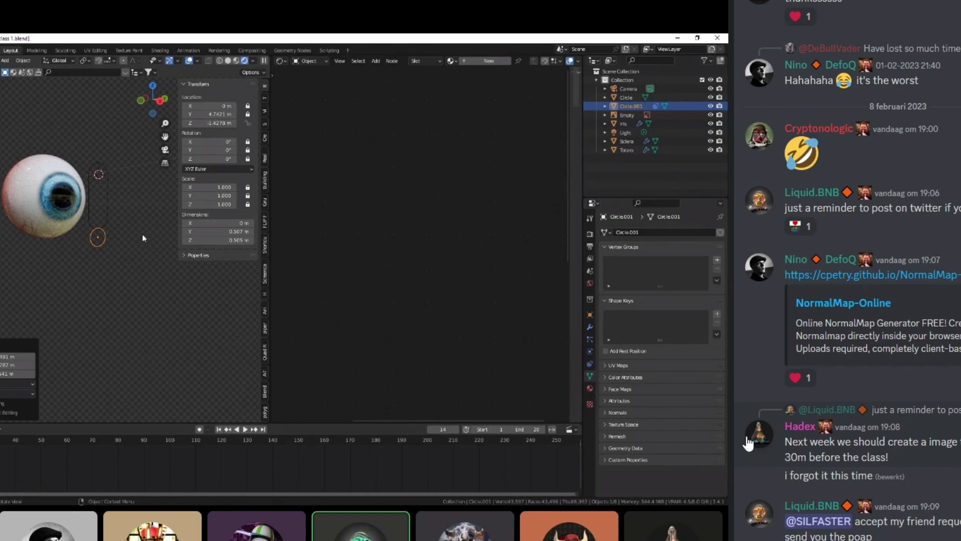
Move the slider circle Circle.001 along Z, leave it at the low end of its track, and save the file.
{"action": "key", "text": "g"}
{"action": "key", "text": "z"}
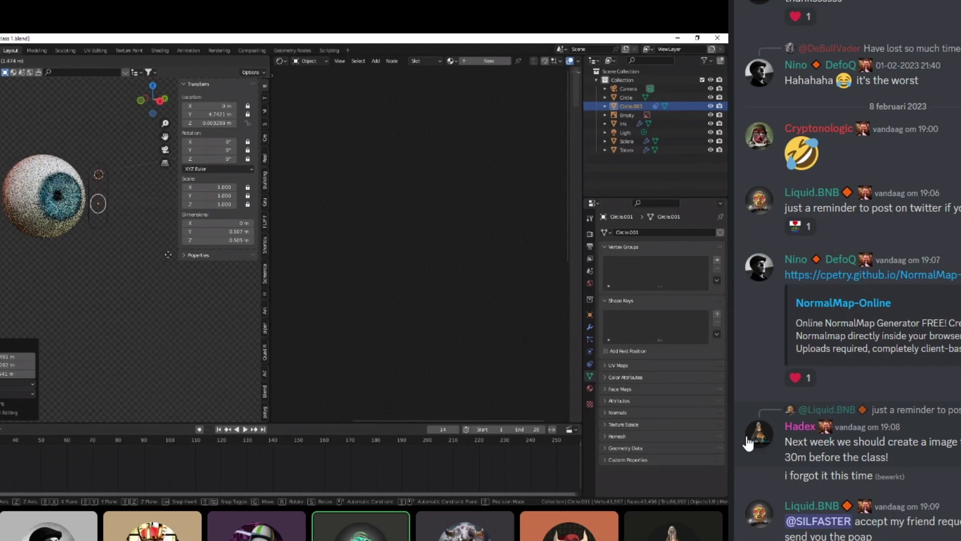
{"action": "left_click", "coordinate": [174, 281]}
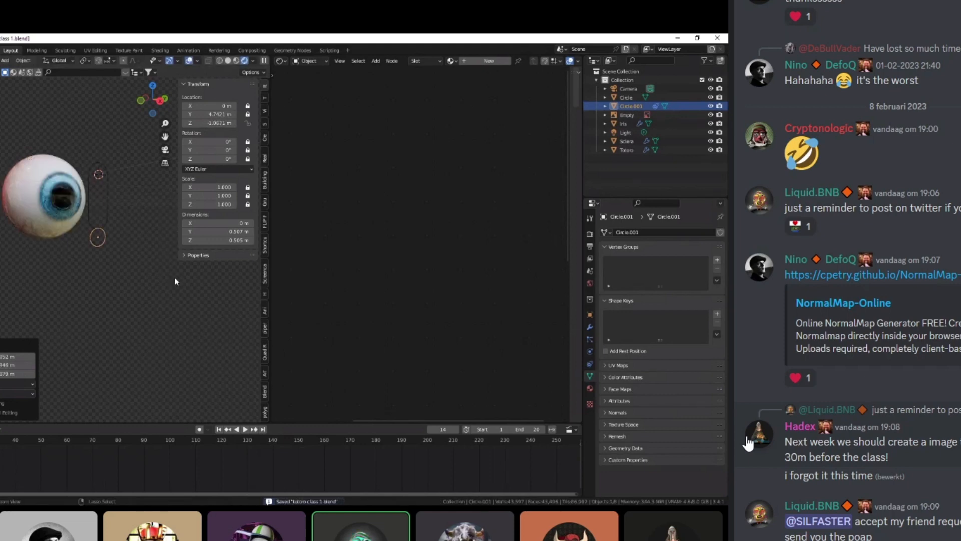
{"action": "key", "text": "ctrl+s"}
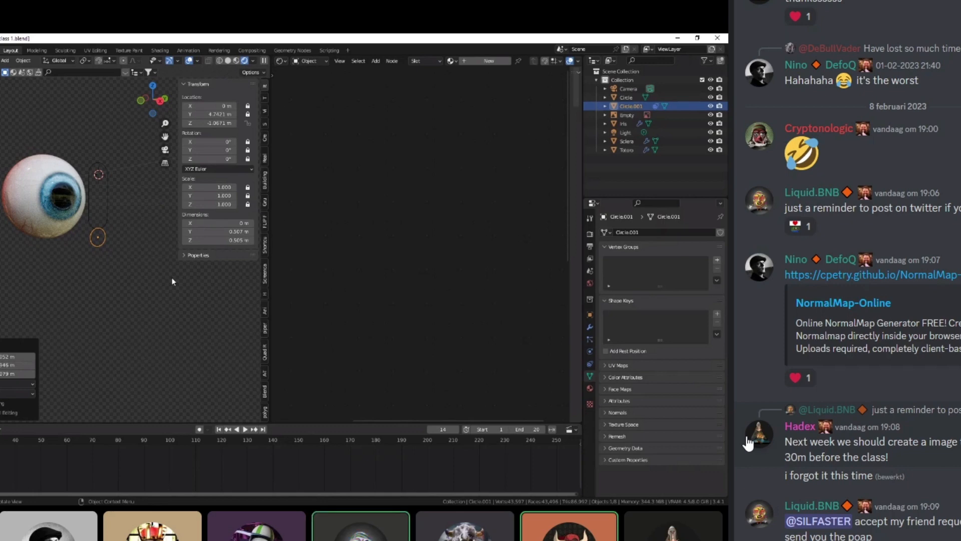
Select the slider circle Circle.001 below the rounded track and raise it slightly along Z.
{"action": "left_click", "coordinate": [107, 221]}
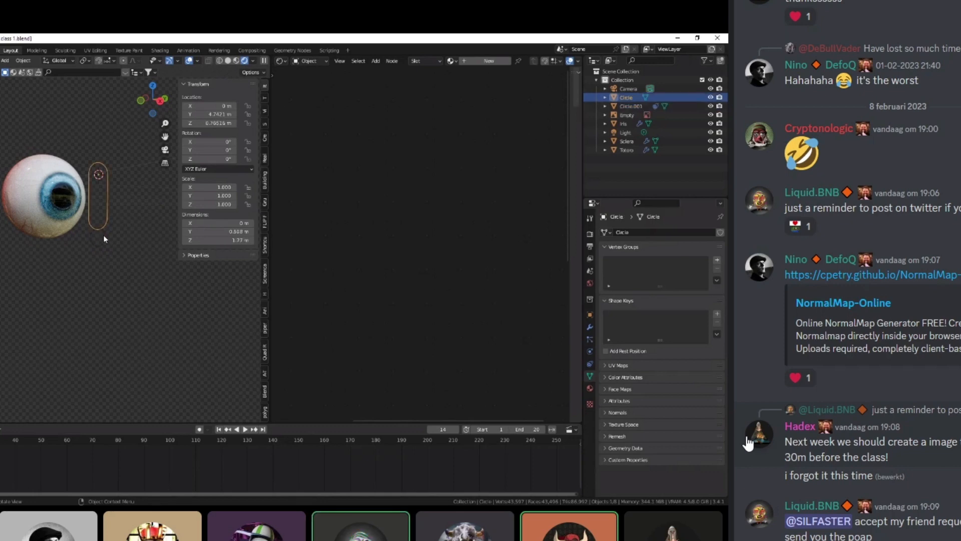
{"action": "left_click", "coordinate": [103, 236]}
{"action": "scroll", "coordinate": [105, 239], "scroll_direction": "up", "scroll_amount": 2}
{"action": "key", "text": "g"}
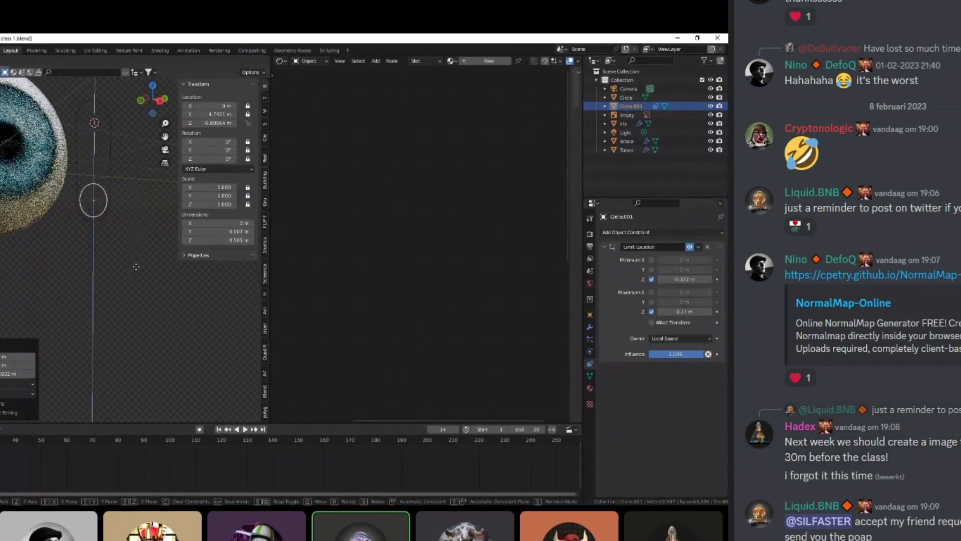
Replace the iris's node tree view with the Drivers editor and inspect the Dark shape key driver's expression.
{"action": "scroll", "coordinate": [902, 382], "scroll_direction": "down", "scroll_amount": 15}
{"action": "scroll", "coordinate": [901, 389], "scroll_direction": "down", "scroll_amount": 1}
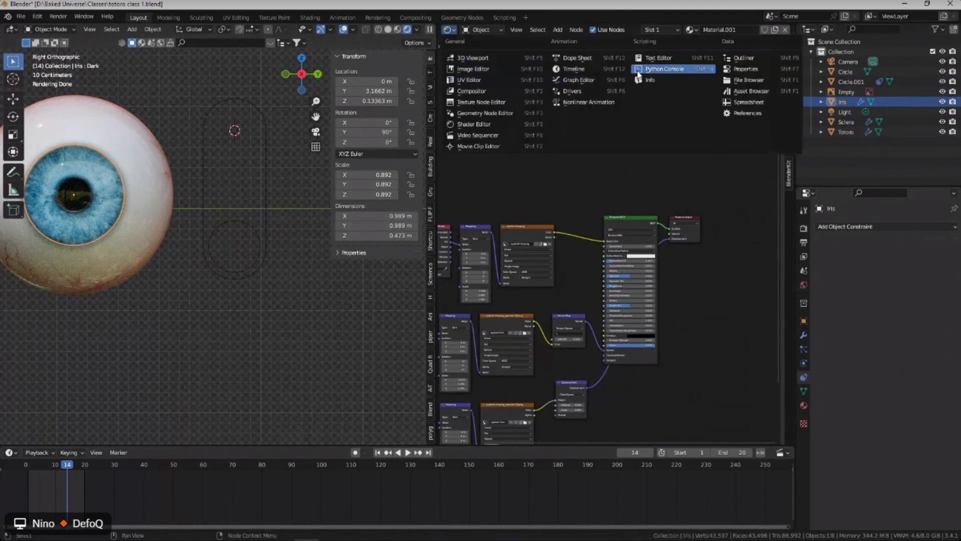
{"action": "left_click", "coordinate": [468, 70]}
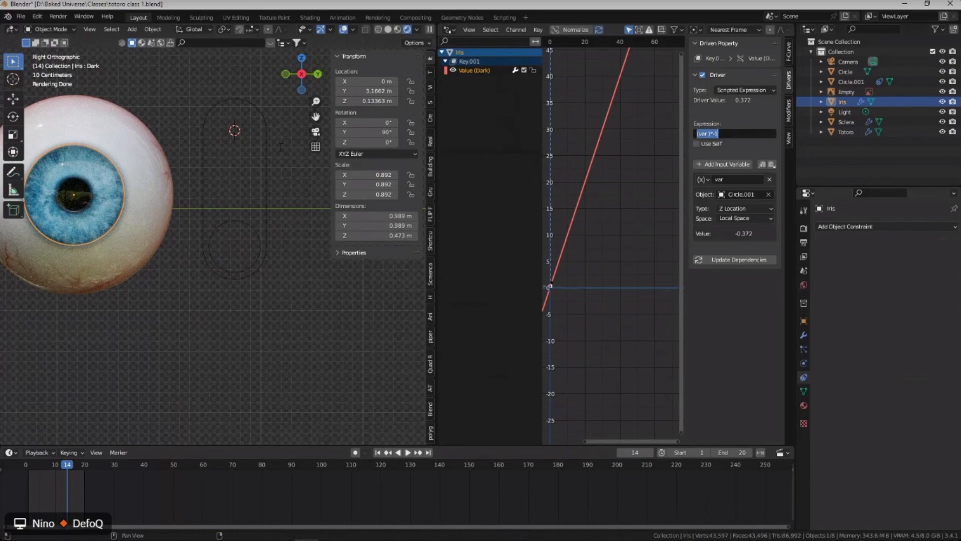
{"action": "key", "text": "Return"}
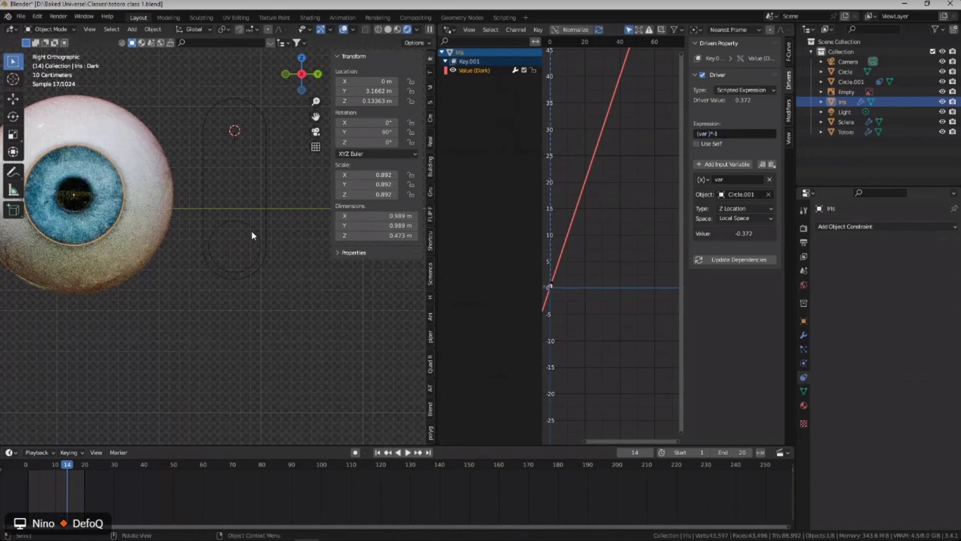
Raise the slider circle about 1.6 m along Z to test the pupil driver, and undo the move.
{"action": "left_click", "coordinate": [252, 230]}
{"action": "key", "text": "g"}
{"action": "key", "text": "z"}
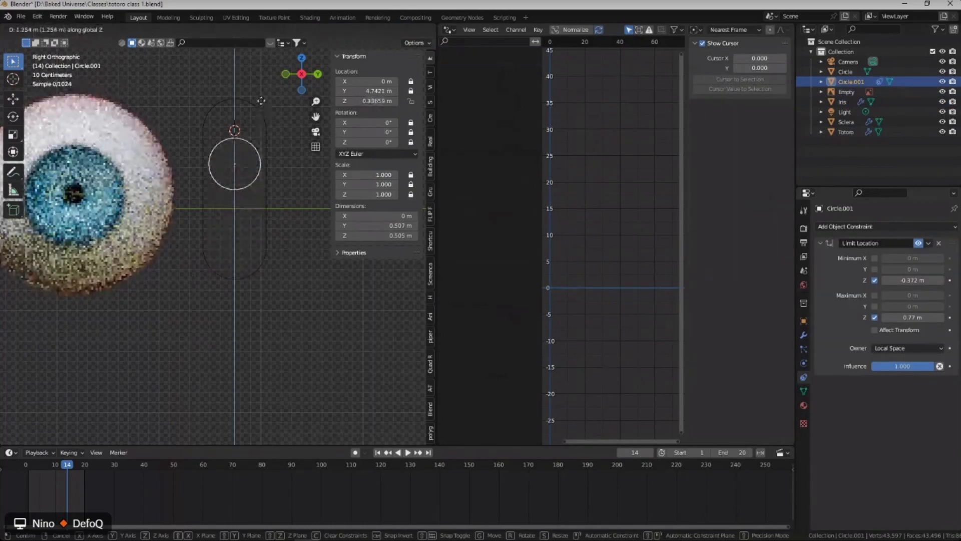
{"action": "left_click", "coordinate": [262, 70]}
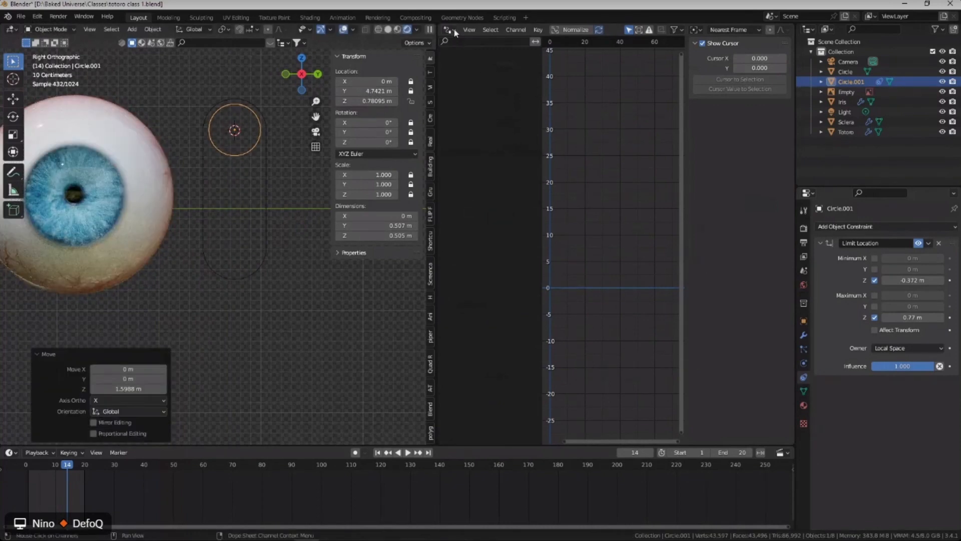
{"action": "key", "text": "ctrl+z"}
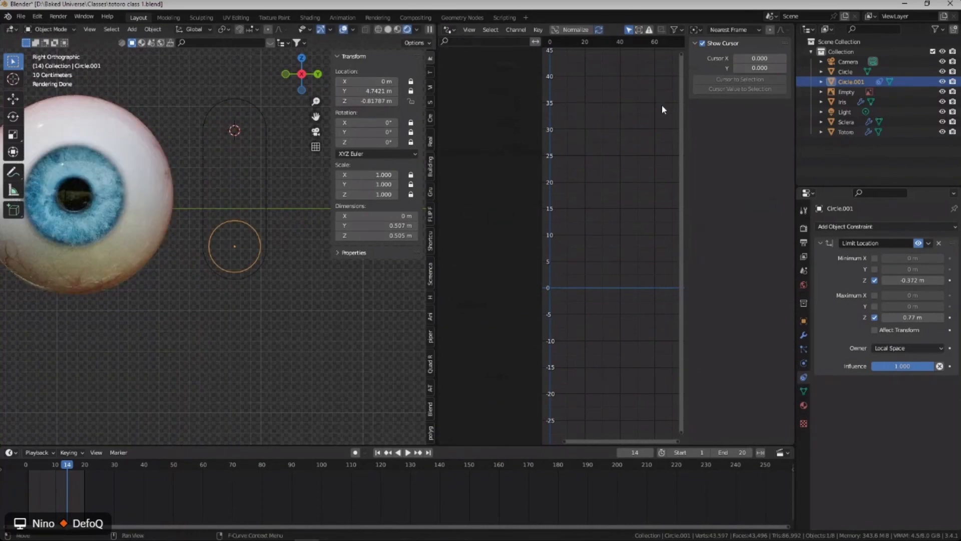
Remove the *-1 multiplier from the iris's Dark driver expression, leaving (var ).
{"action": "scroll", "coordinate": [645, 107], "scroll_direction": "down", "scroll_amount": 3}
{"action": "left_click", "coordinate": [106, 198]}
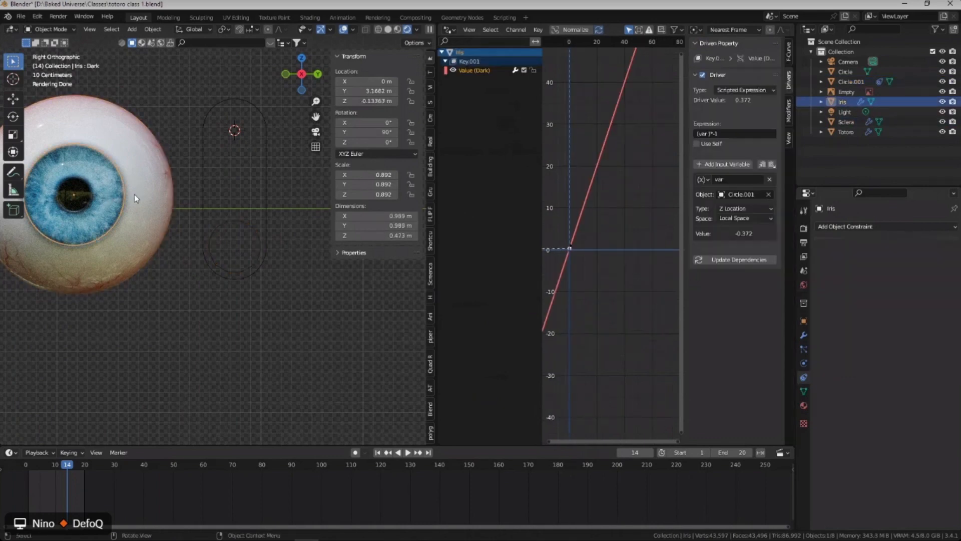
{"action": "left_click", "coordinate": [734, 133]}
{"action": "key", "text": "End"}
{"action": "key", "text": "BackSpace"}
{"action": "key", "text": "BackSpace"}
{"action": "key", "text": "BackSpace"}
{"action": "key", "text": "Return"}
Raise the slider circle about 1.78 m along Z to test the driver, and save the file.
{"action": "left_click", "coordinate": [253, 228]}
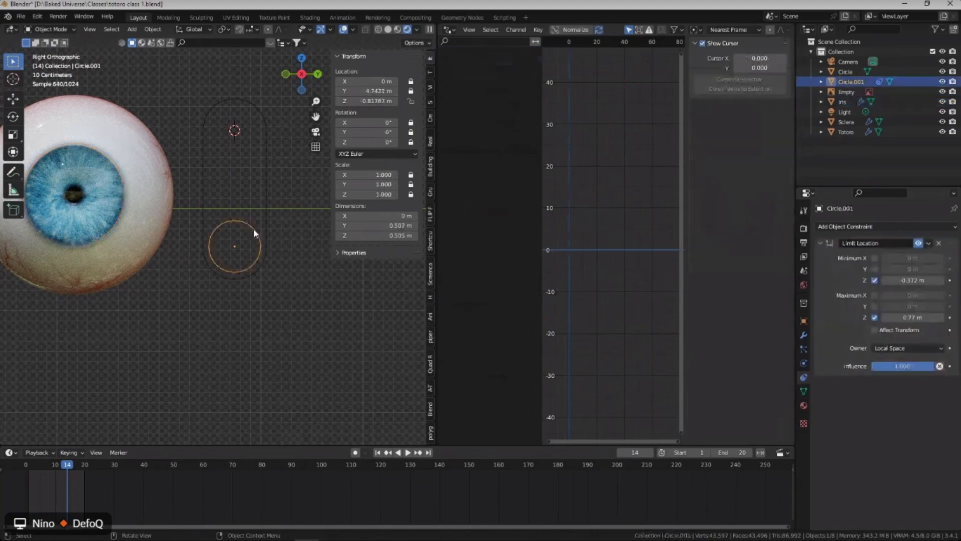
{"action": "key", "text": "g"}
{"action": "key", "text": "z"}
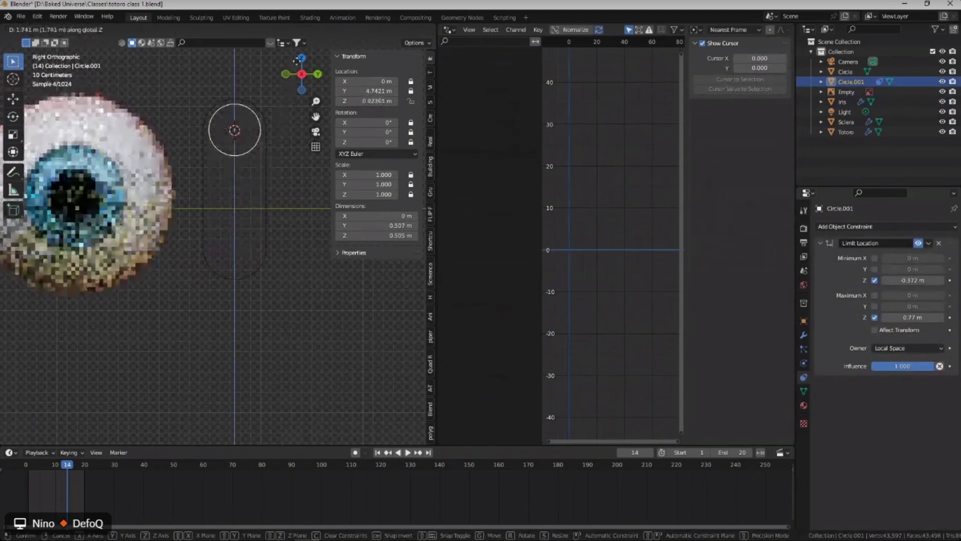
{"action": "left_click", "coordinate": [299, 71]}
{"action": "key", "text": "ctrl+s"}
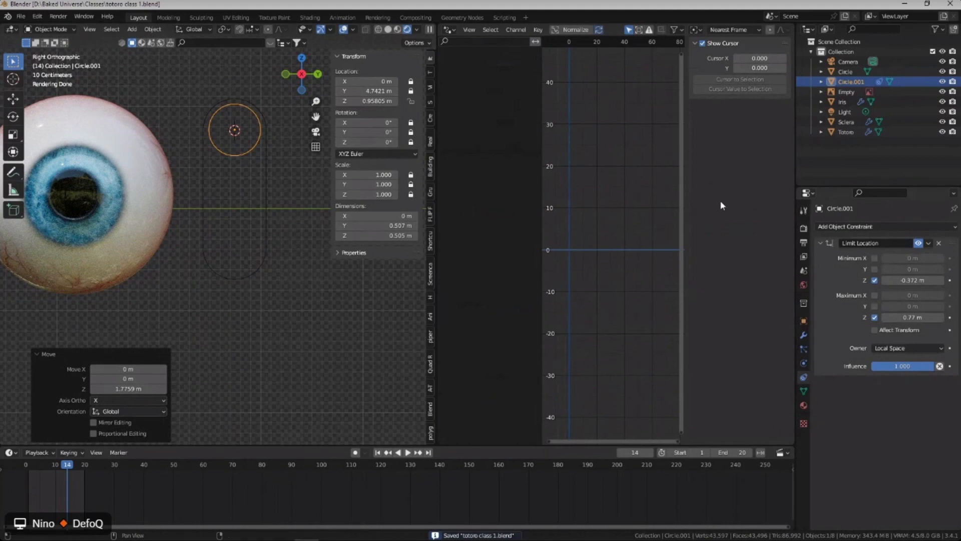
Check the slider circle's maximum Z limit and set the iris's Dark driver expression to (var )+0.22.
{"action": "left_click", "coordinate": [911, 318]}
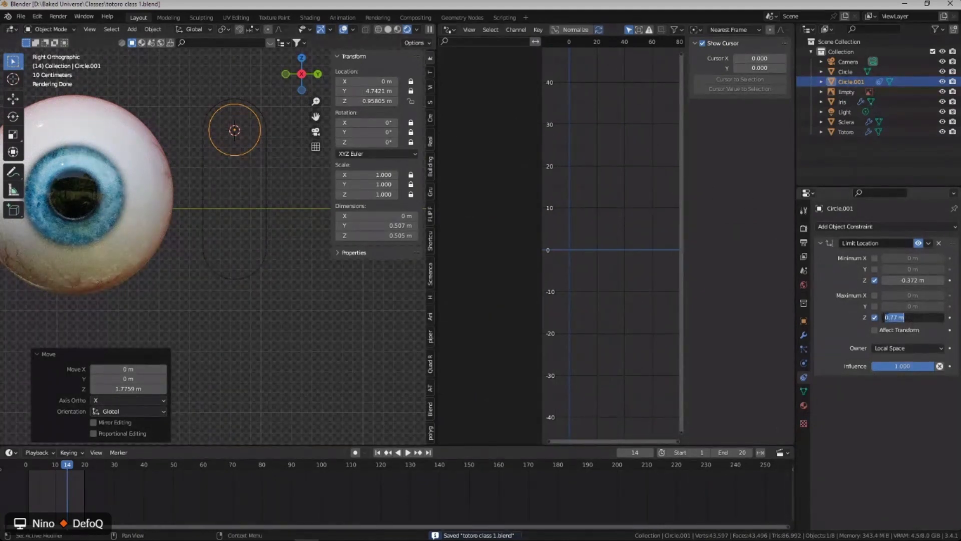
{"action": "key", "text": "Return"}
{"action": "left_click", "coordinate": [115, 190]}
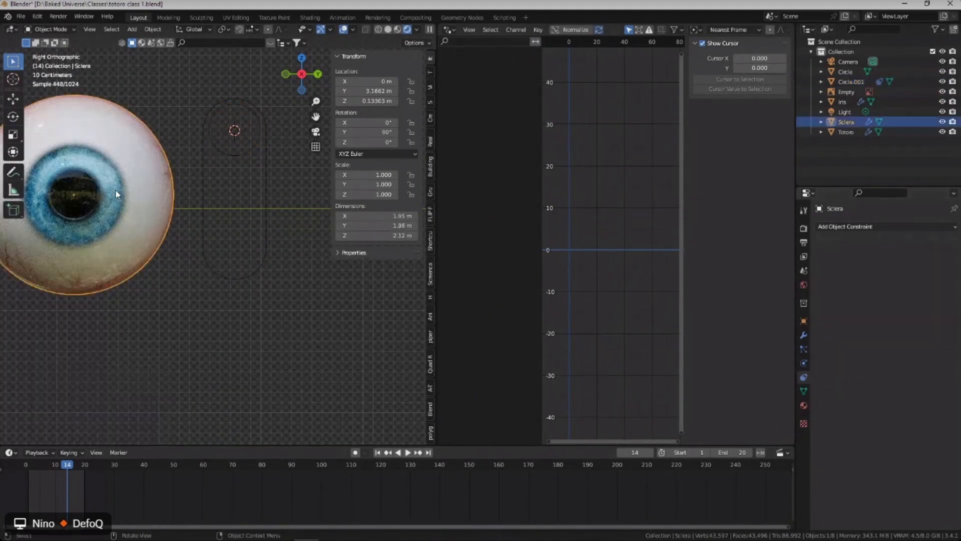
{"action": "left_click", "coordinate": [116, 190]}
{"action": "left_click", "coordinate": [730, 134]}
{"action": "type", "text": "(var "}
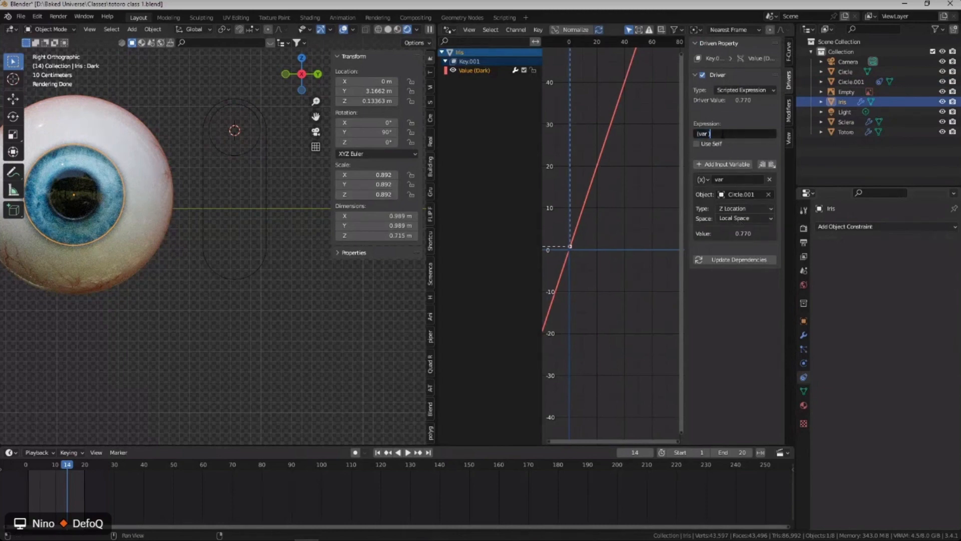
{"action": "type", "text": ")+0"}
{"action": "type", "text": ".22"}
{"action": "key", "text": "Return"}
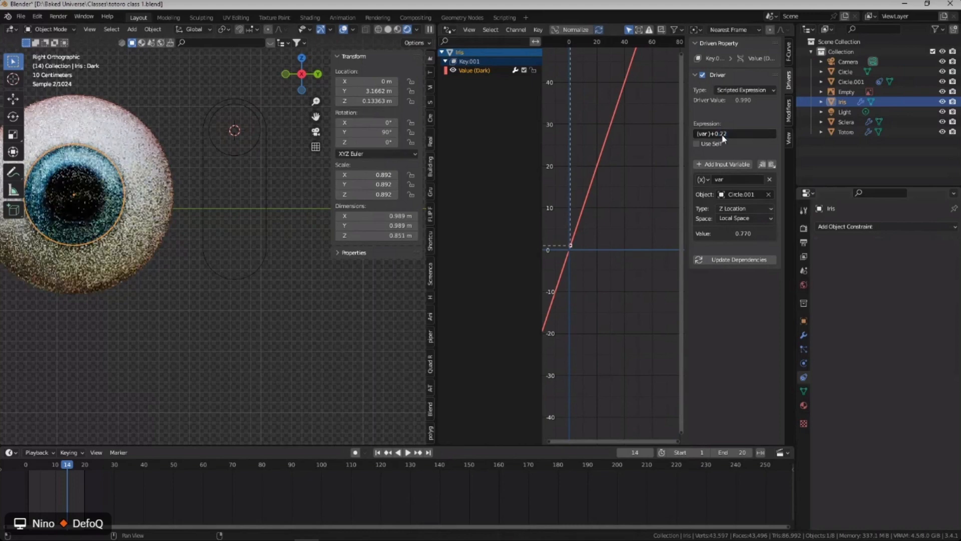
Lower the slider circle about 1.52 m along Z to the bottom of its track and save the file.
{"action": "left_click", "coordinate": [234, 160]}
{"action": "key", "text": "g"}
{"action": "key", "text": "z"}
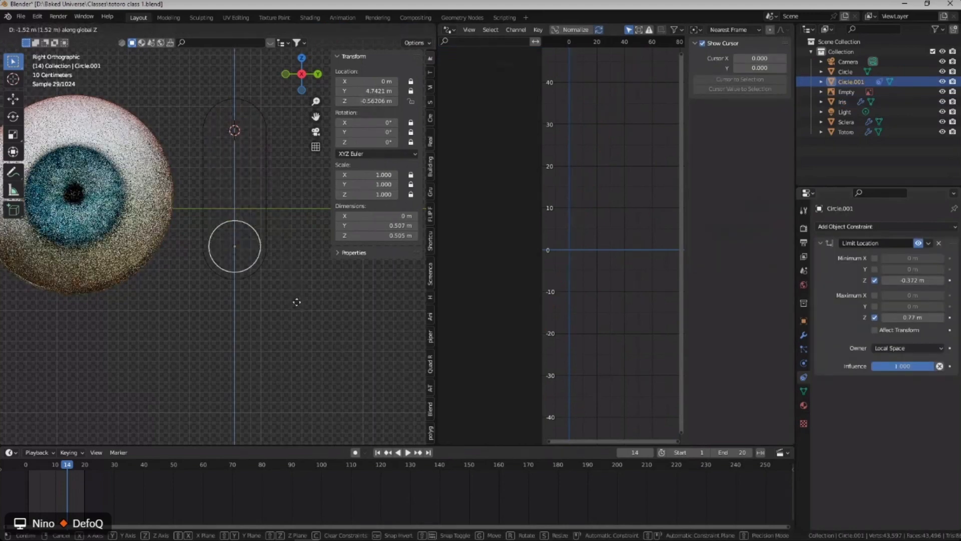
{"action": "left_click", "coordinate": [292, 299]}
{"action": "key", "text": "ctrl+s"}
Slide the circle along Z, settle it about 0.12 m above its starting point, and save the file.
{"action": "key", "text": "g"}
{"action": "key", "text": "z"}
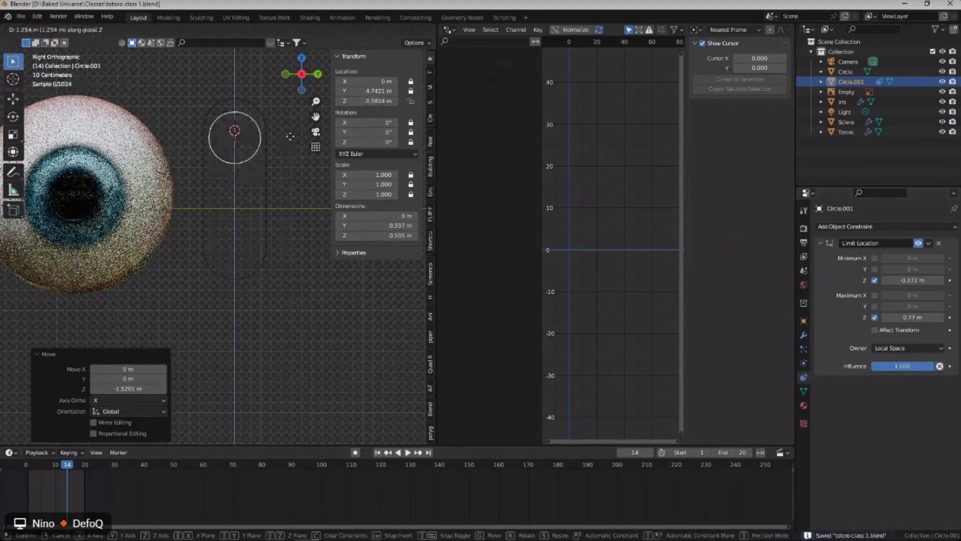
{"action": "left_click", "coordinate": [303, 254]}
{"action": "middle_click_drag", "start_coordinate": [259, 248], "coordinate": [306, 261], "text": "shift"}
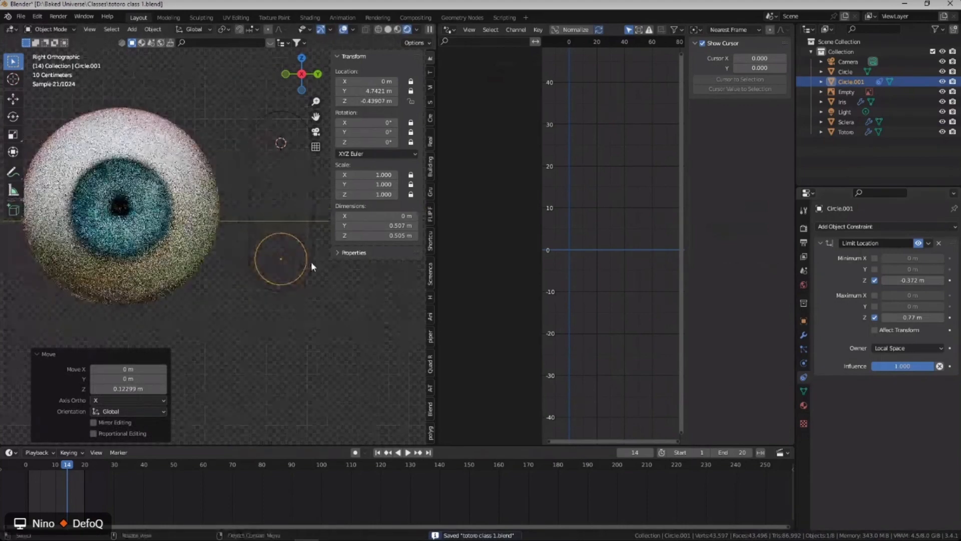
{"action": "key", "text": "ctrl+s"}
Raise the slider circle about 1.3 m along Z to the top of its track and save the file.
{"action": "key", "text": "g"}
{"action": "key", "text": "z"}
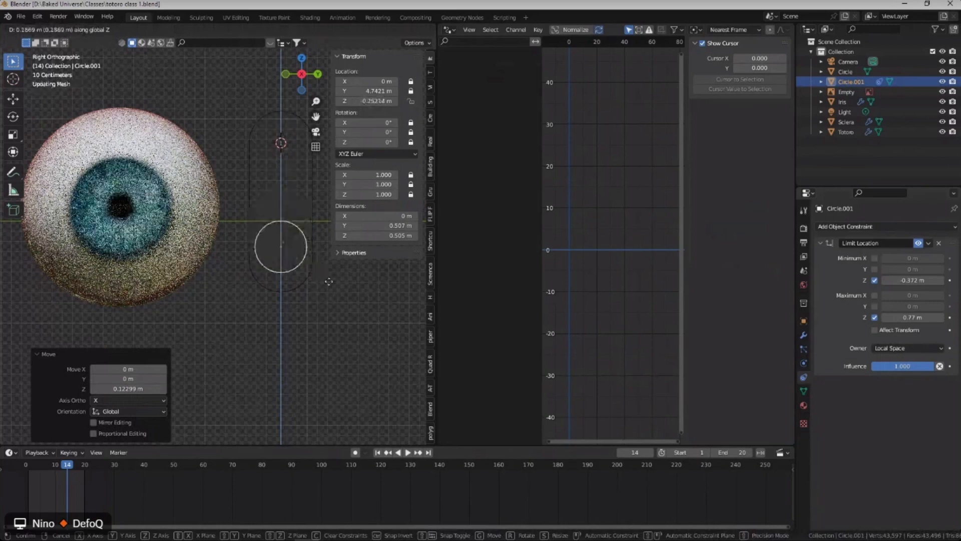
{"action": "left_click", "coordinate": [284, 227]}
{"action": "key", "text": "ctrl+s"}
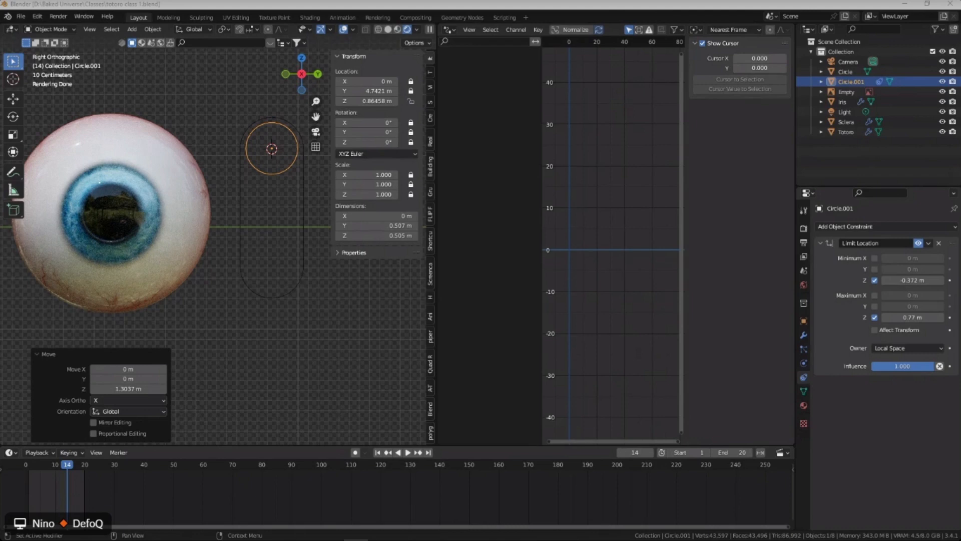
Close the chat's emoji picker, deselect the slider circle in Blender, and save the file.
{"action": "left_click", "coordinate": [716, 263]}
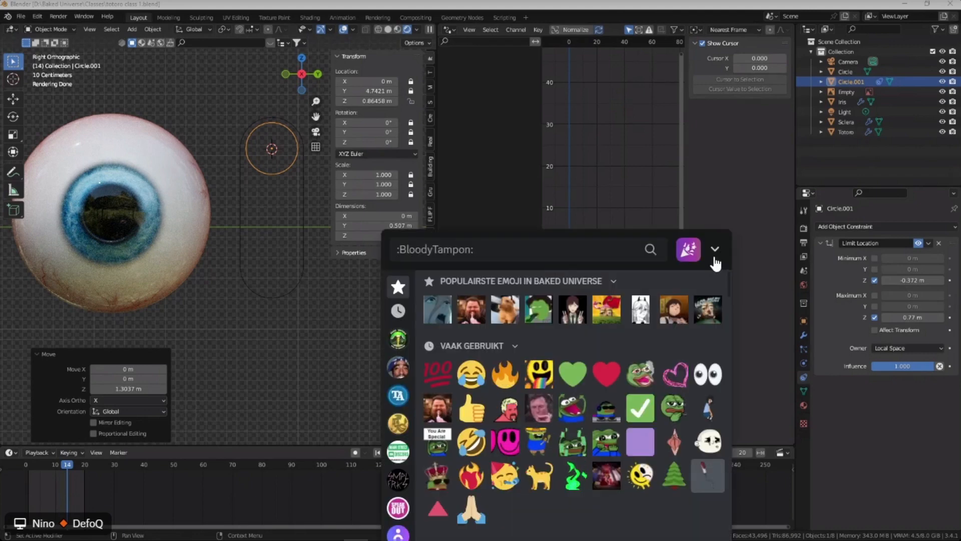
{"action": "left_click", "coordinate": [714, 259]}
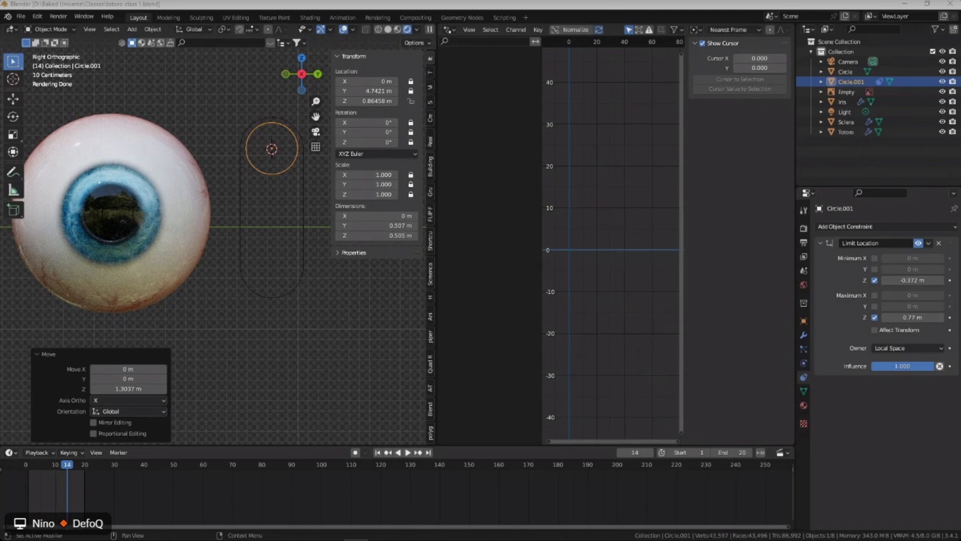
{"action": "left_click", "coordinate": [338, 304]}
{"action": "key", "text": "ctrl+s"}
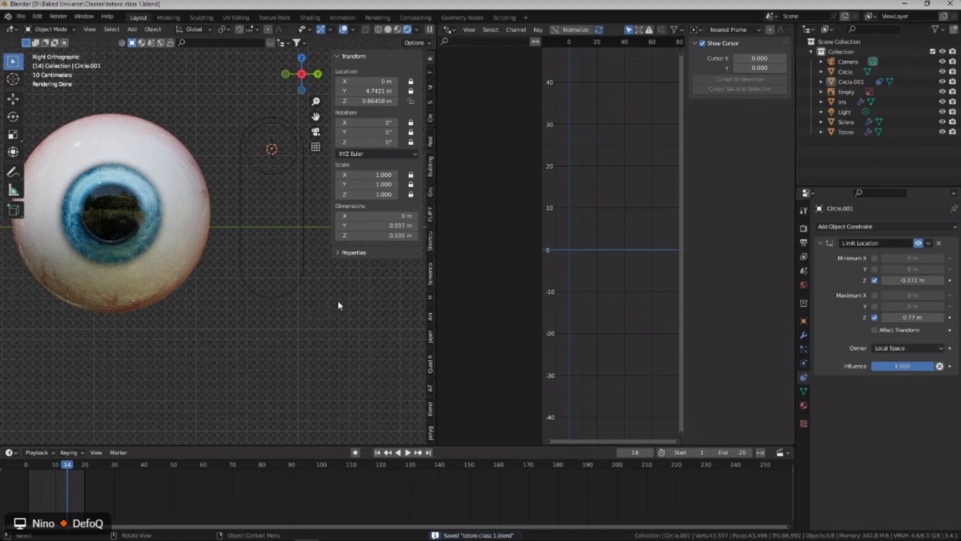